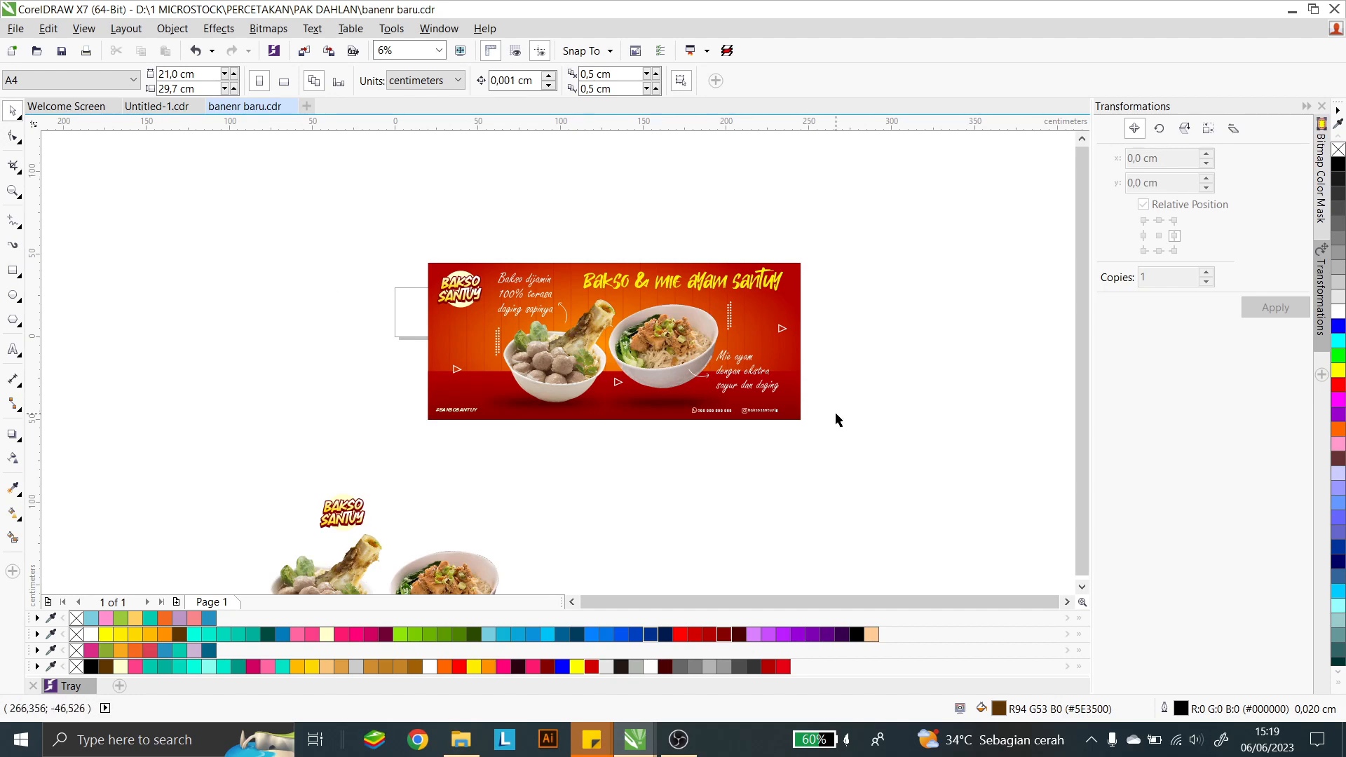
# Step: Draw a rectangle about 191 by 69 cm directly above the existing banner, flush with its left edge
pyautogui.click(800, 303)
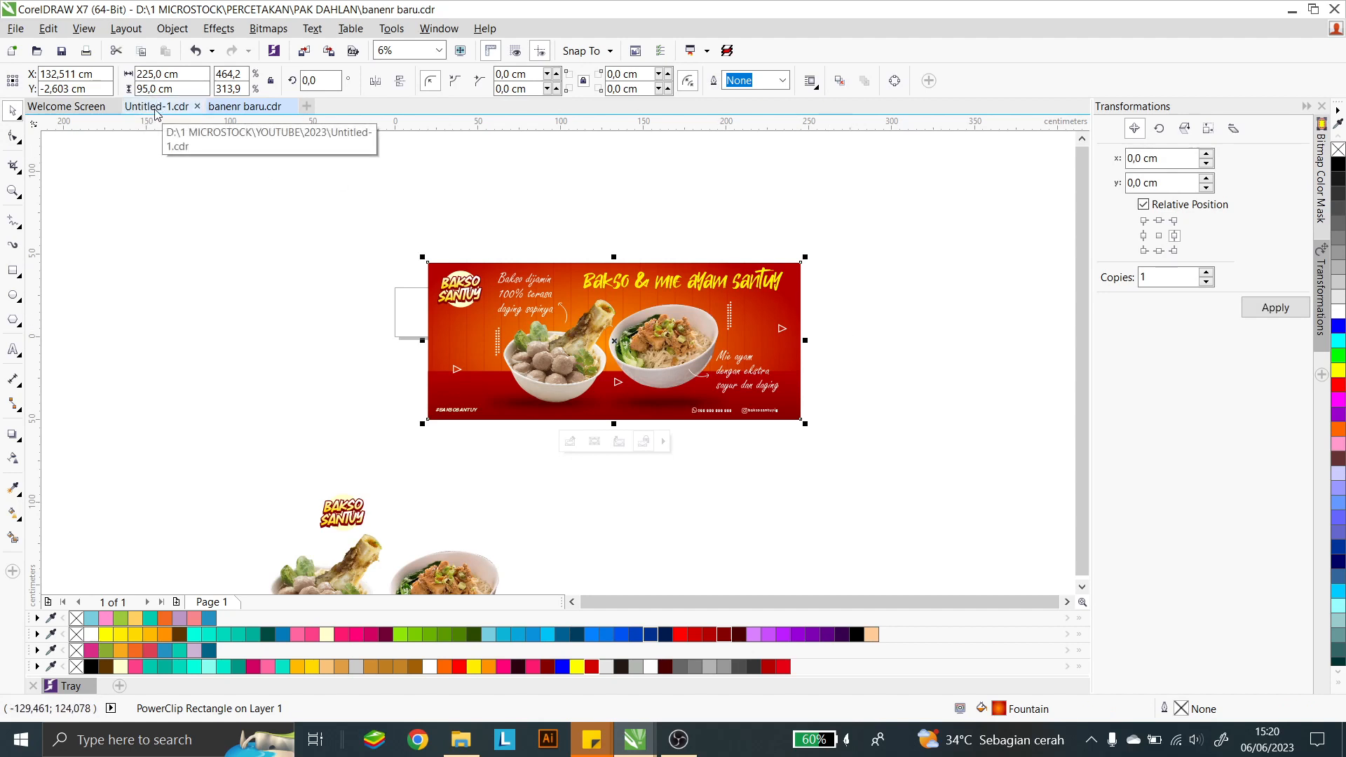
pyautogui.click(238, 180)
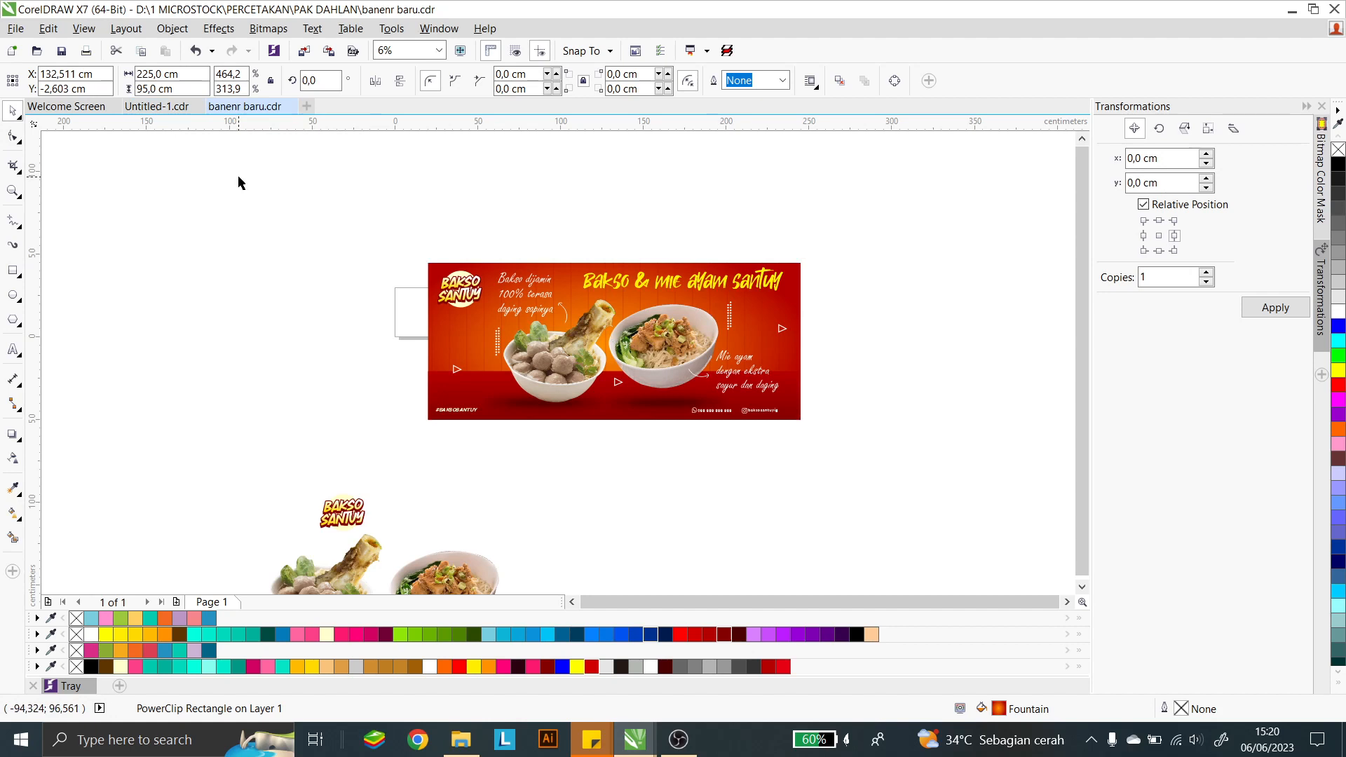
pyautogui.click(12, 270)
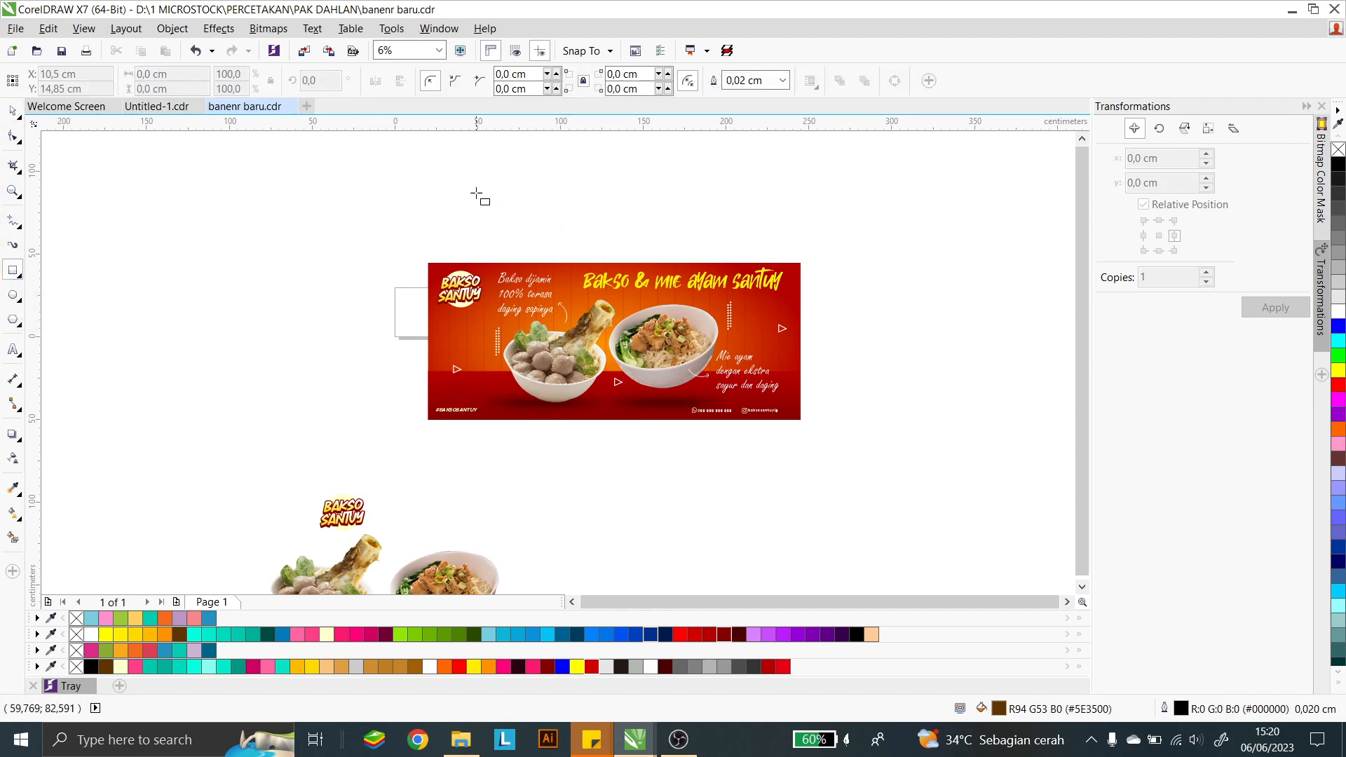
pyautogui.moveTo(427, 148); pyautogui.dragTo(745, 263)
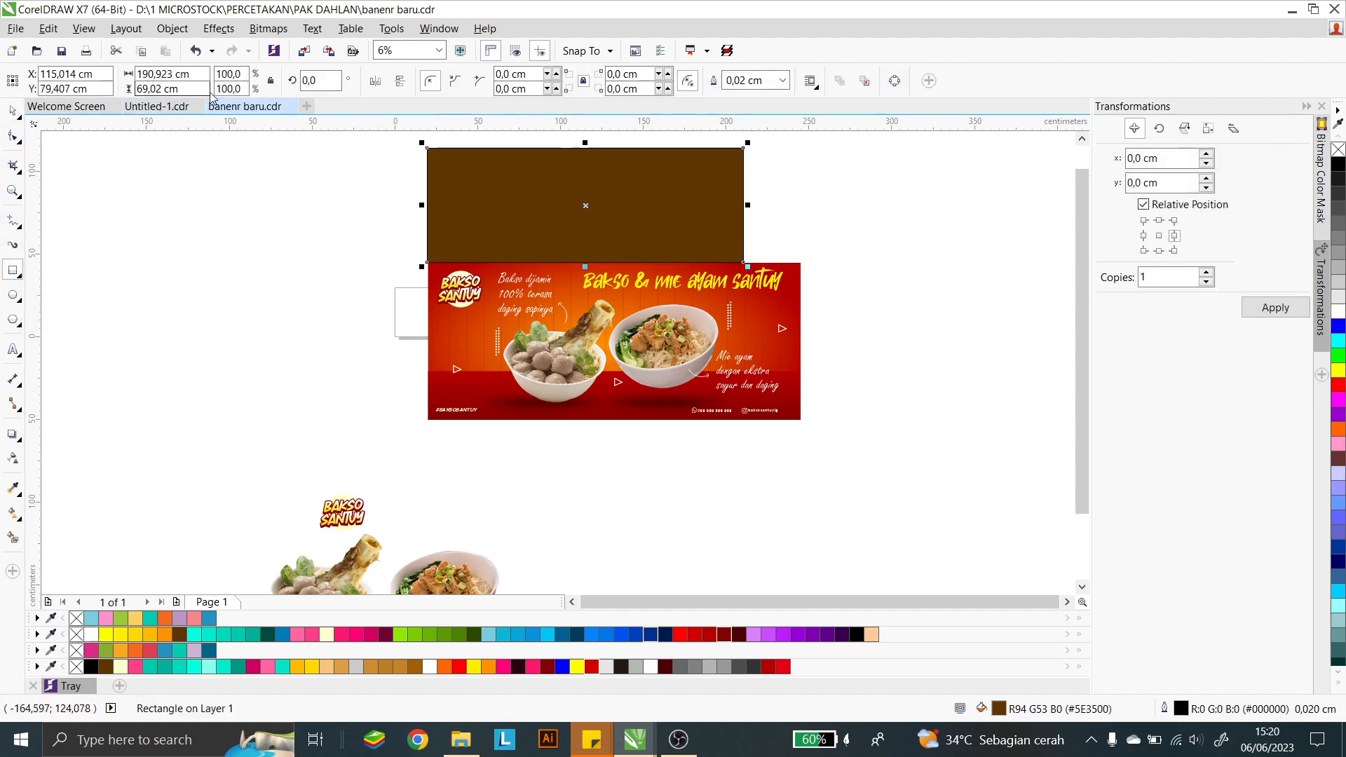
# Step: Set the new rectangle's size to 225 cm wide and 90 cm high
pyautogui.click(129, 73)
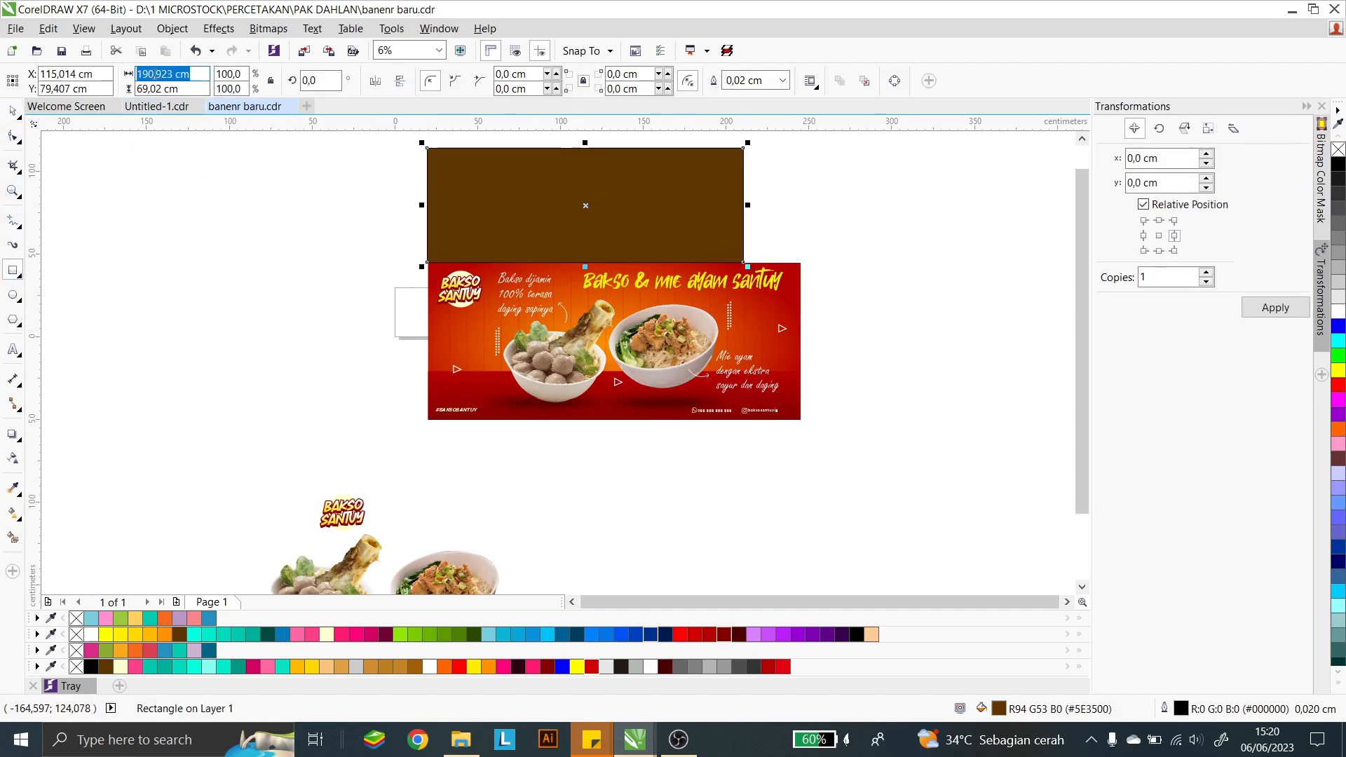
pyautogui.write('225')
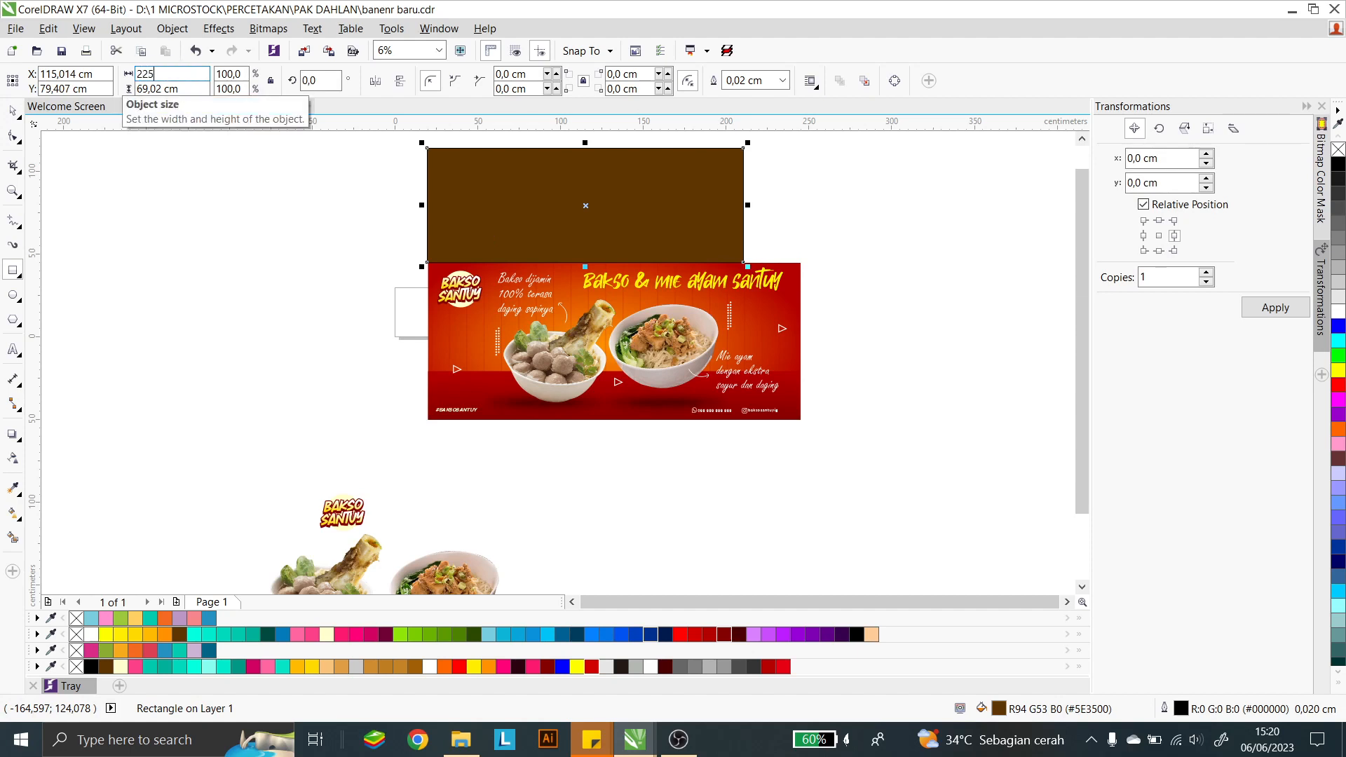
pyautogui.press('Tab')
pyautogui.write('90')
pyautogui.press('Return')
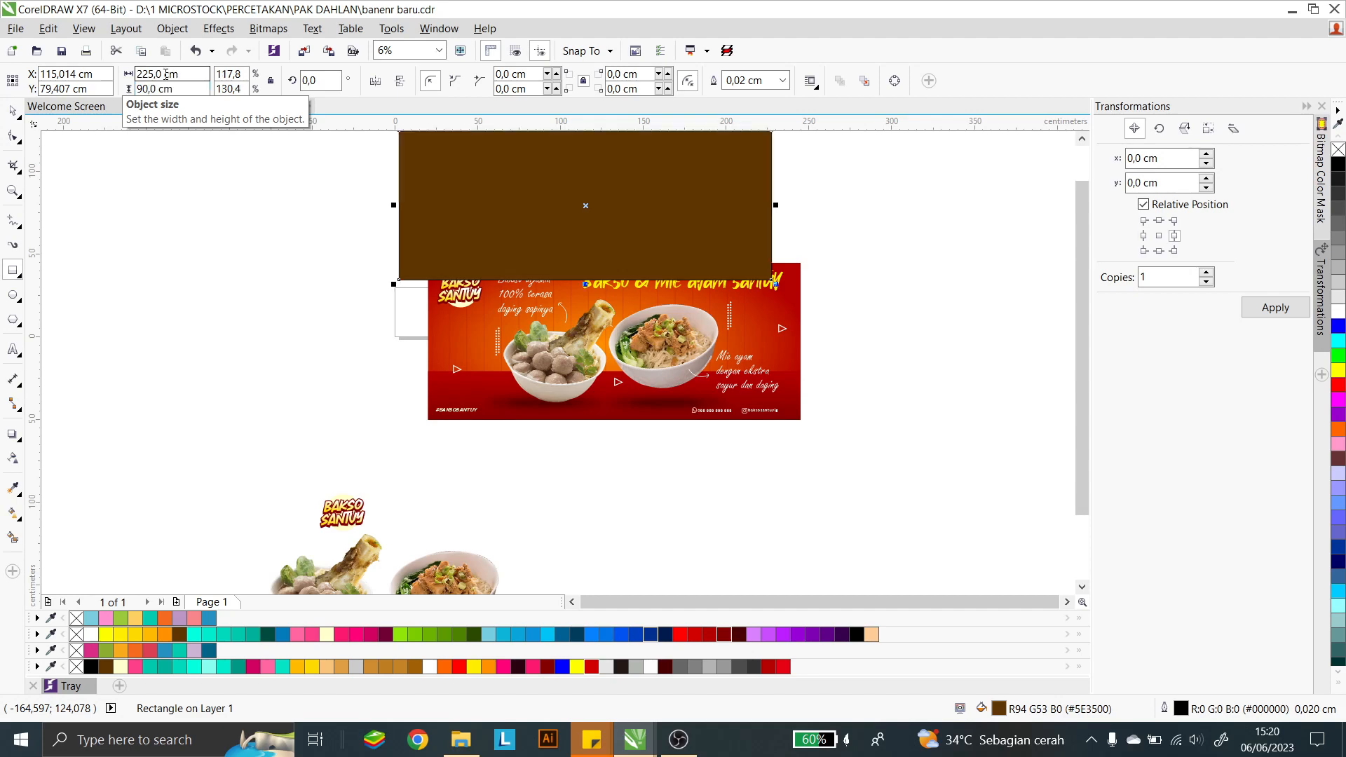
# Step: Check the banner's dimensions and set the brown rectangle's height to 95 cm to match
pyautogui.click(793, 313)
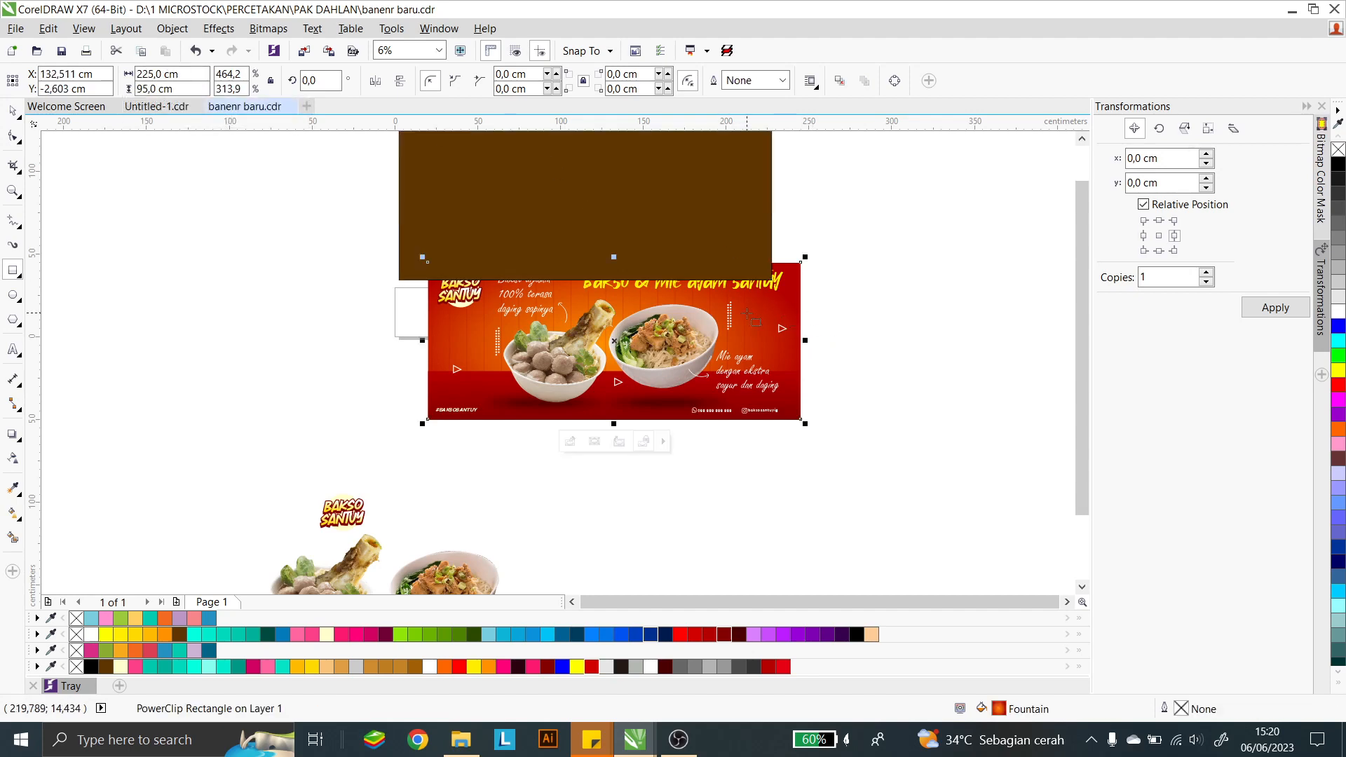
pyautogui.click(12, 111)
pyautogui.click(444, 199)
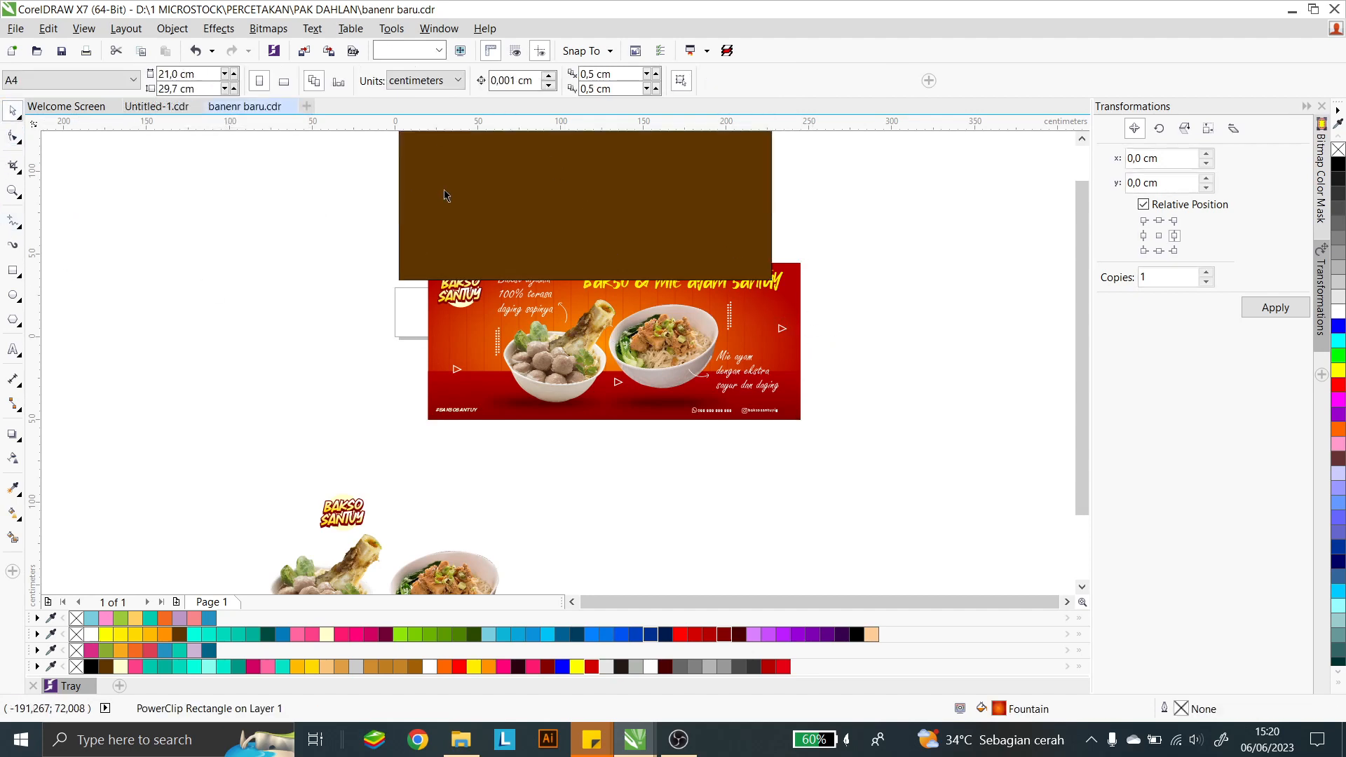
pyautogui.moveTo(174, 89); pyautogui.dragTo(151, 89)
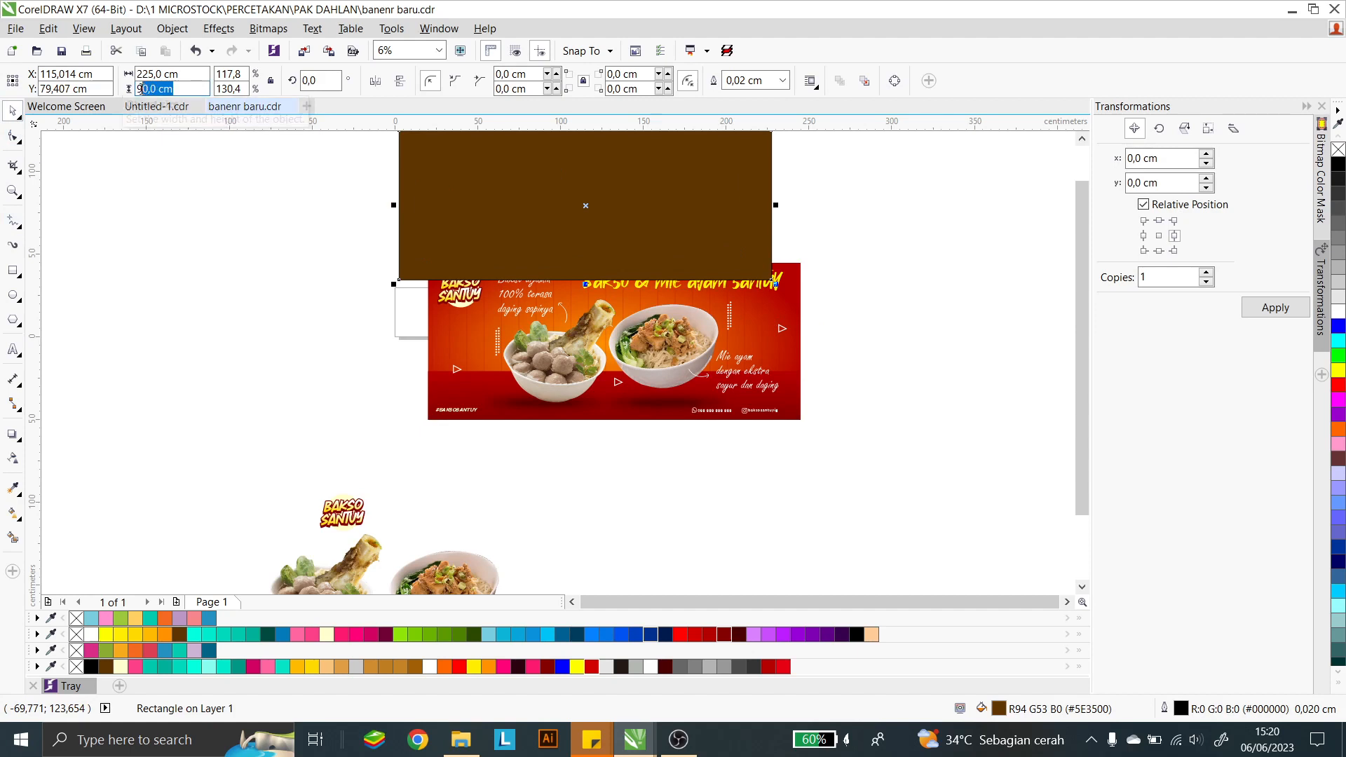
pyautogui.write('5')
pyautogui.press('Return')
# Step: Move the brown rectangle just below the banner and shift both away from the logo and bowl images
pyautogui.scroll(-2, 640, 243)
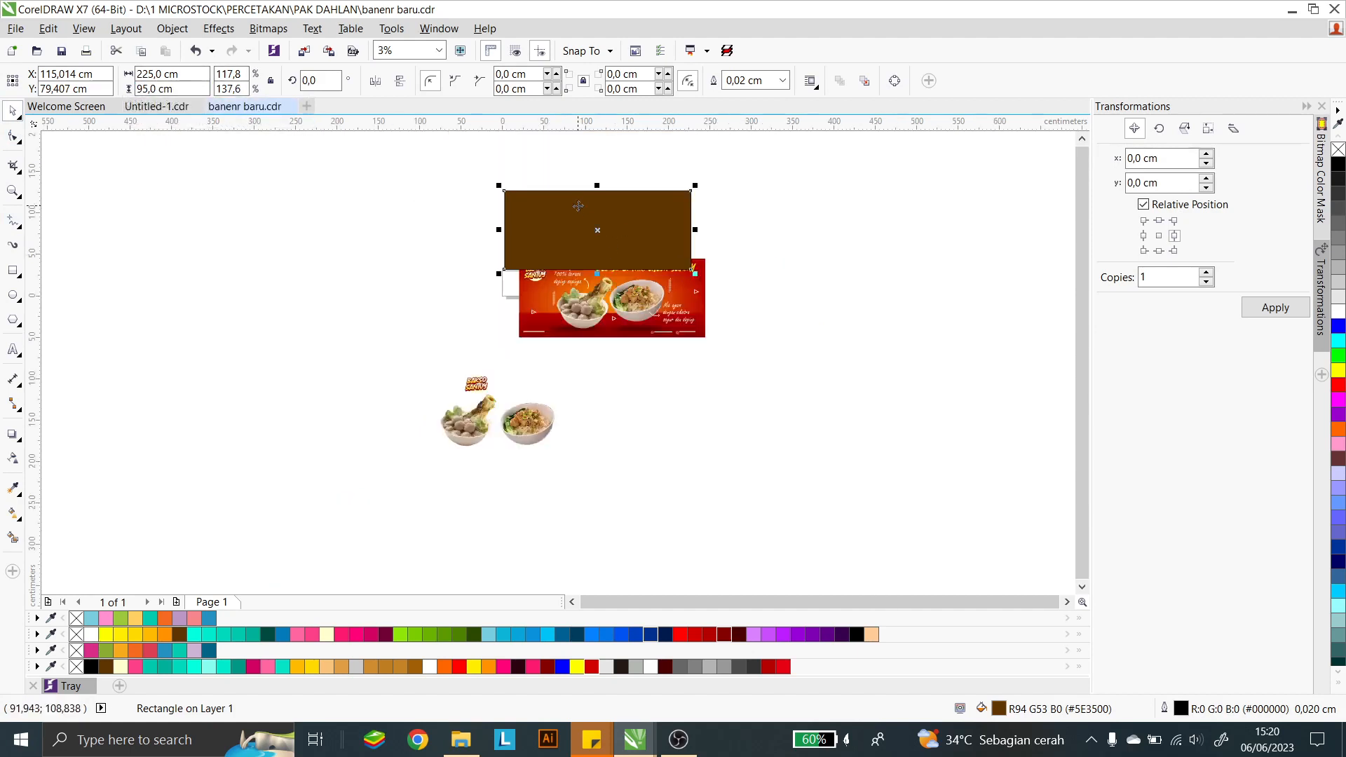
pyautogui.moveTo(579, 200); pyautogui.dragTo(594, 356)
pyautogui.click(736, 384)
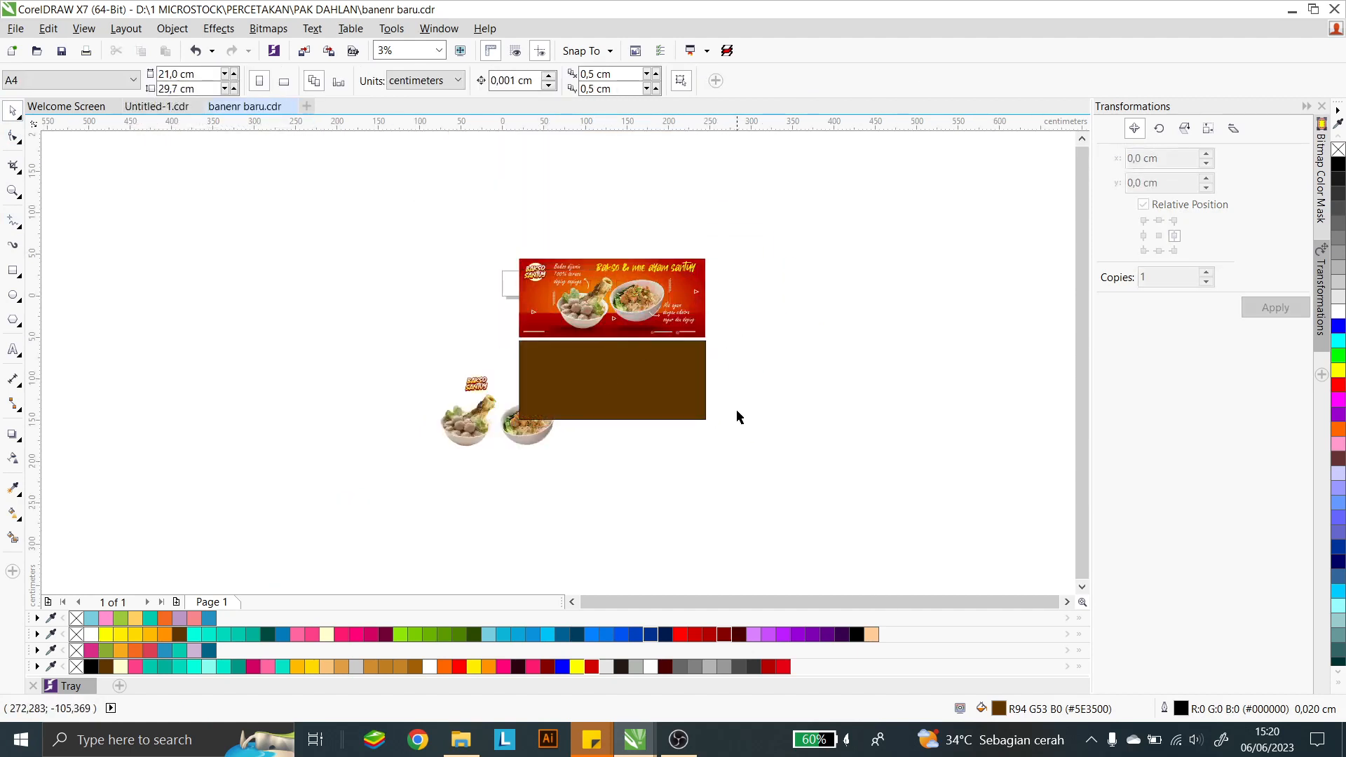
pyautogui.moveTo(728, 427); pyautogui.dragTo(502, 217)
pyautogui.moveTo(580, 320); pyautogui.dragTo(660, 272)
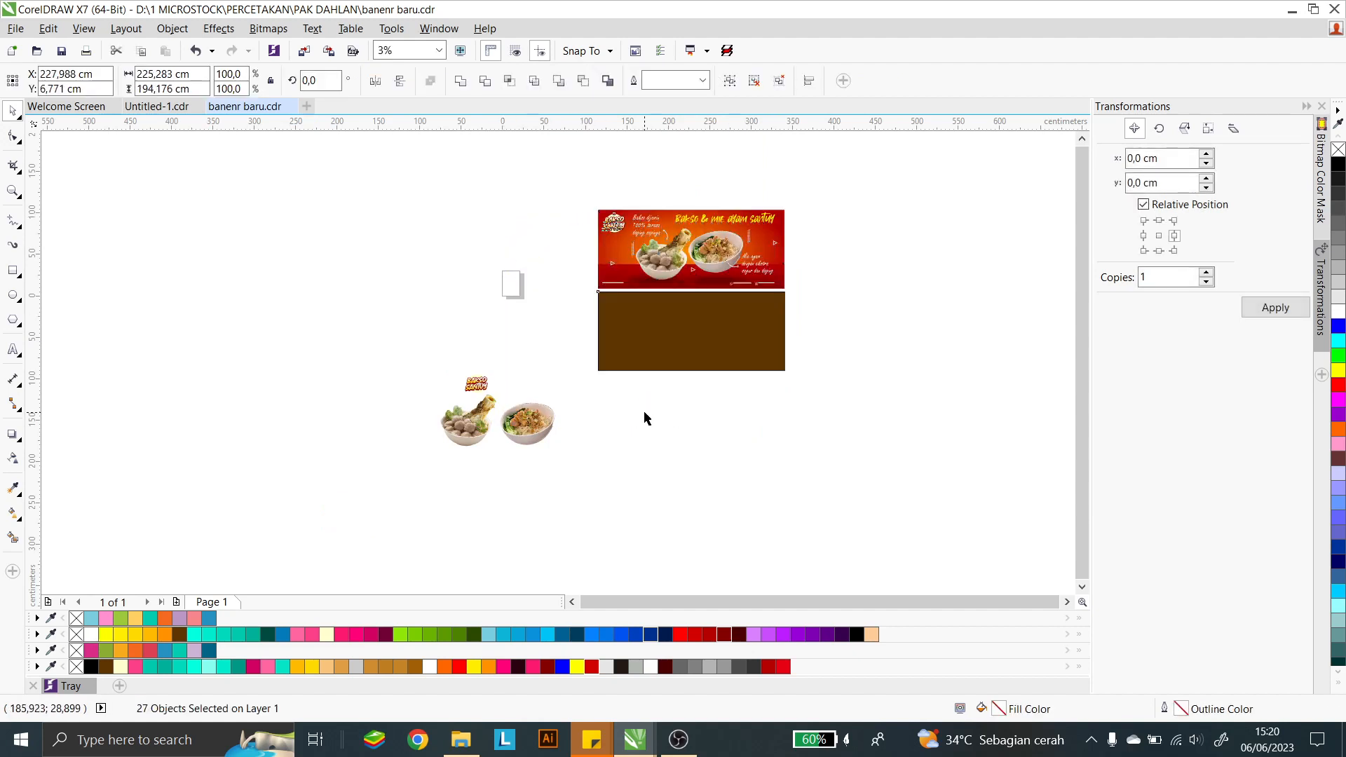
# Step: Align the brown rectangle with the banner above it along their shared vertical centre line
pyautogui.click(645, 414)
pyautogui.click(685, 356)
pyautogui.keyDown('shift'); pyautogui.click(692, 253); pyautogui.keyUp('shift')
pyautogui.click(858, 270)
pyautogui.click(757, 321)
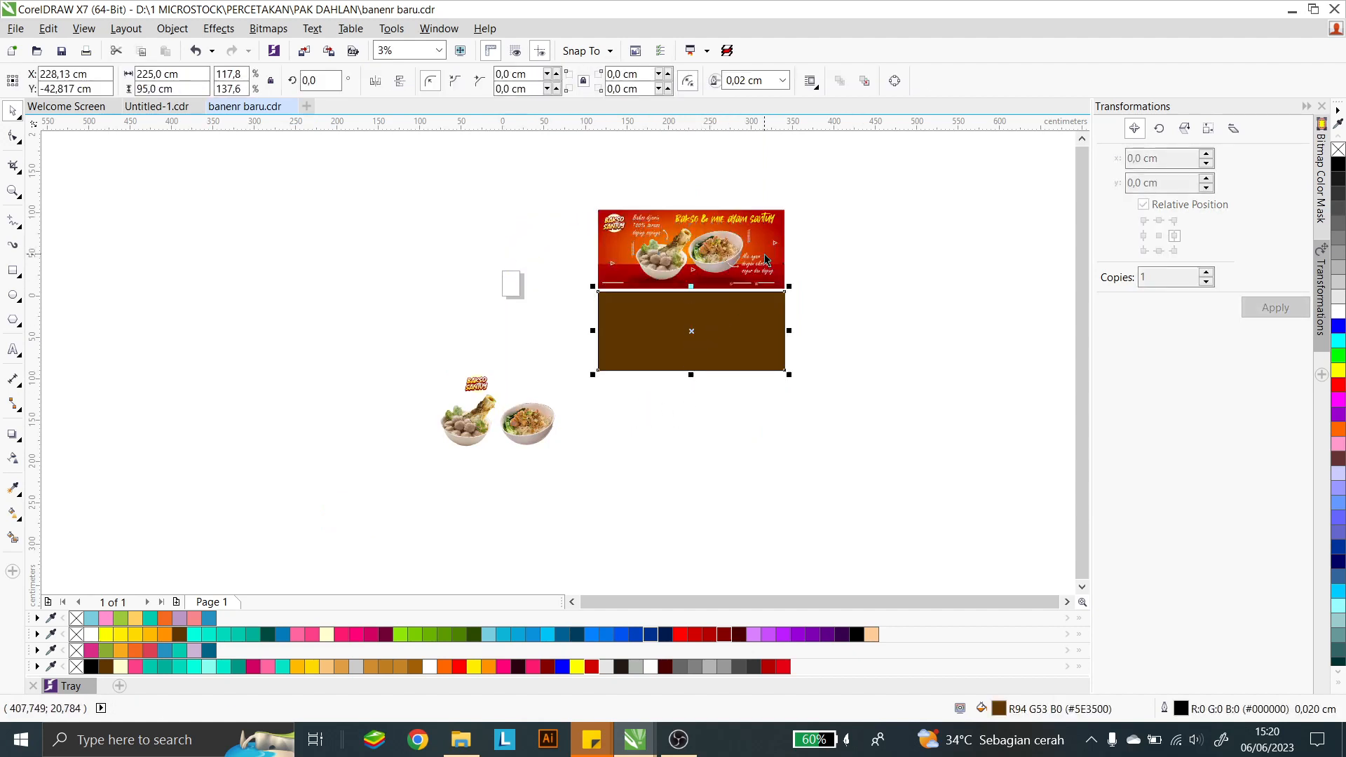
pyautogui.keyDown('shift'); pyautogui.click(779, 232); pyautogui.keyUp('shift')
pyautogui.click(847, 263)
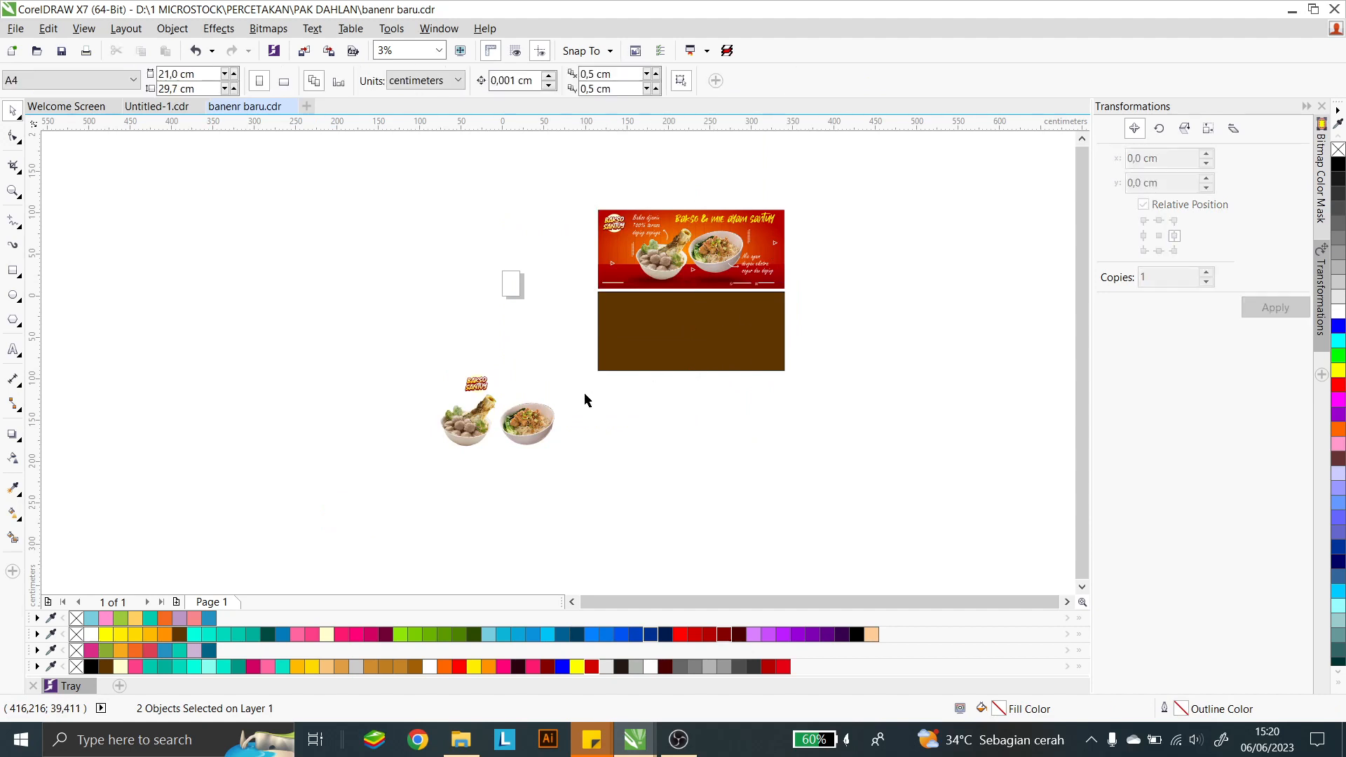
# Step: Place the noodle bowl beneath the meatball bowl and centre both bowls under the BAKSO SANTUY logo
pyautogui.scroll(2, 586, 397)
pyautogui.click(485, 435)
pyautogui.moveTo(485, 435); pyautogui.dragTo(368, 533)
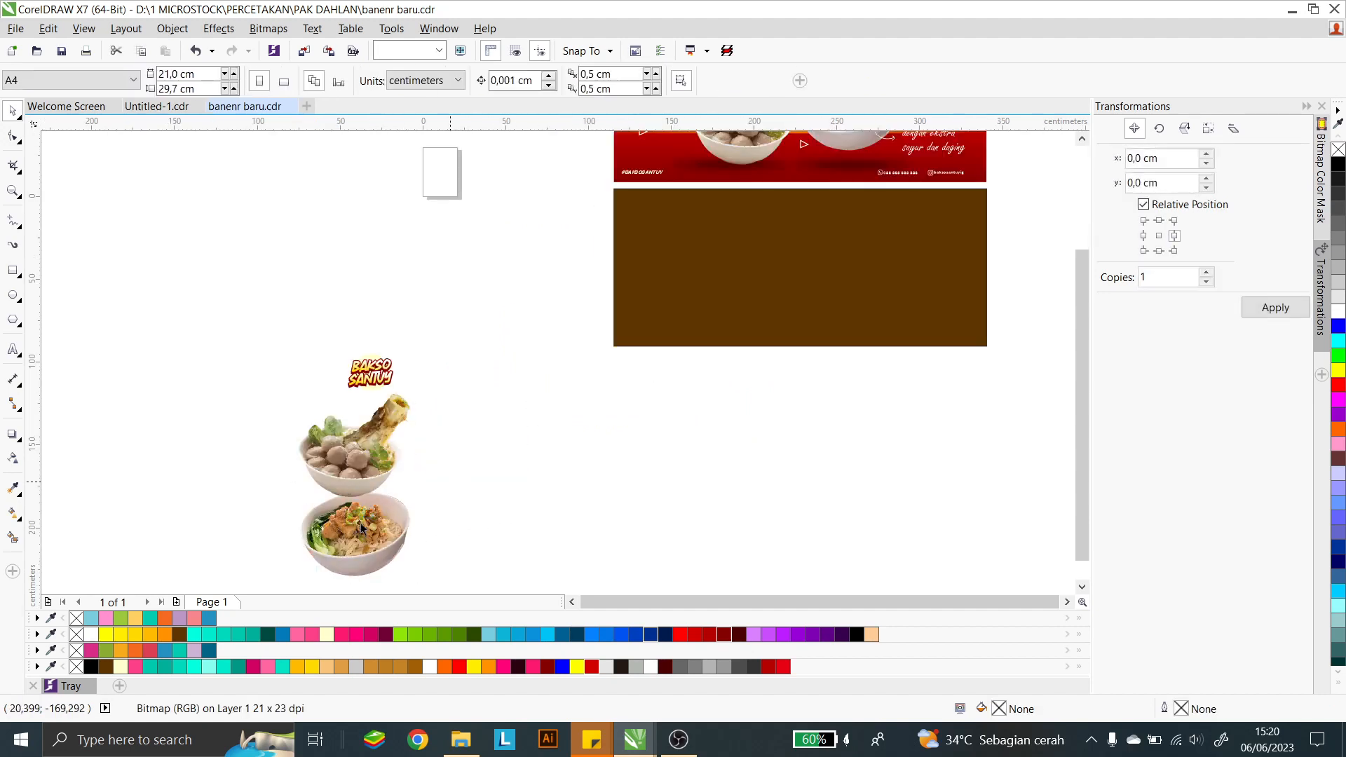
pyautogui.keyDown('shift'); pyautogui.click(351, 438); pyautogui.keyUp('shift')
pyautogui.keyDown('shift'); pyautogui.click(370, 373); pyautogui.keyUp('shift')
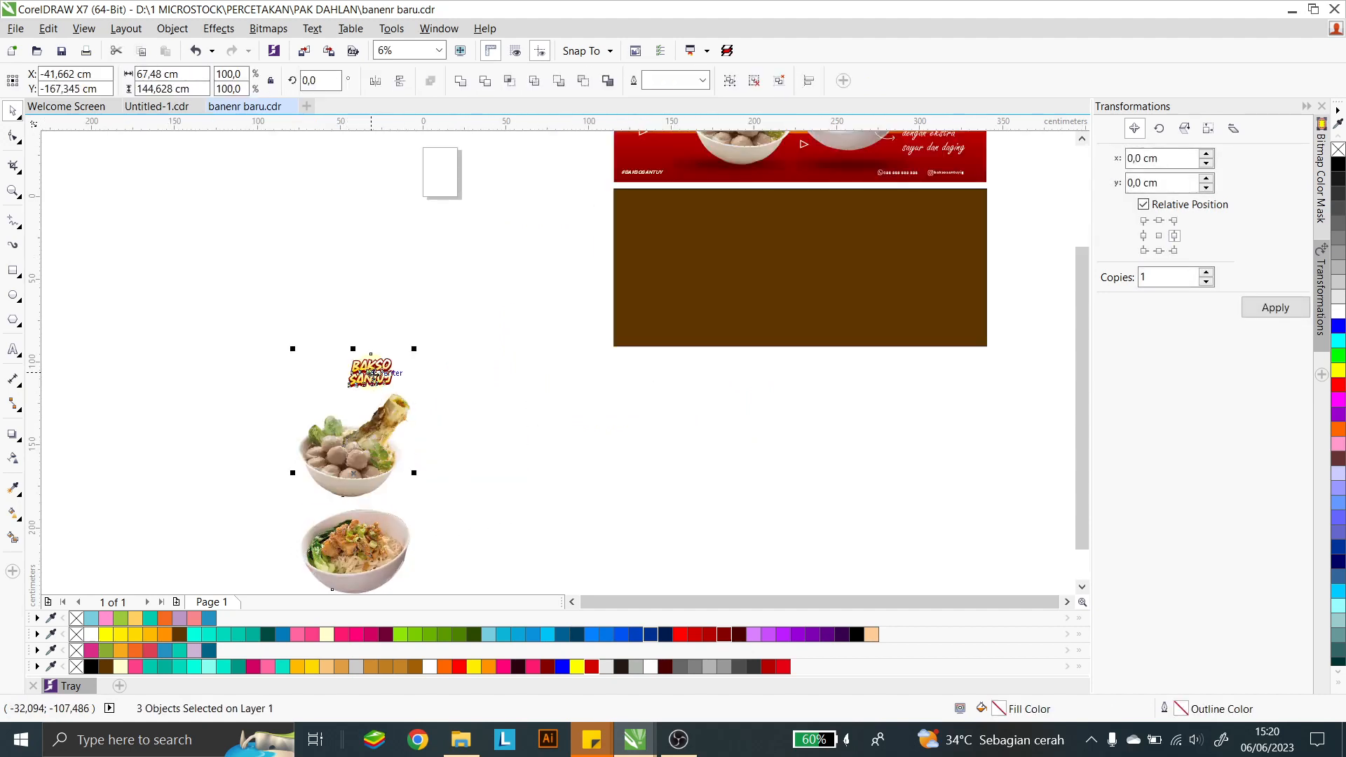
pyautogui.press('c')
pyautogui.click(505, 356)
# Step: Examine the meatball bowl and noodle bowl images individually and up close
pyautogui.click(372, 448)
pyautogui.keyDown('shift'); pyautogui.click(363, 539); pyautogui.keyUp('shift')
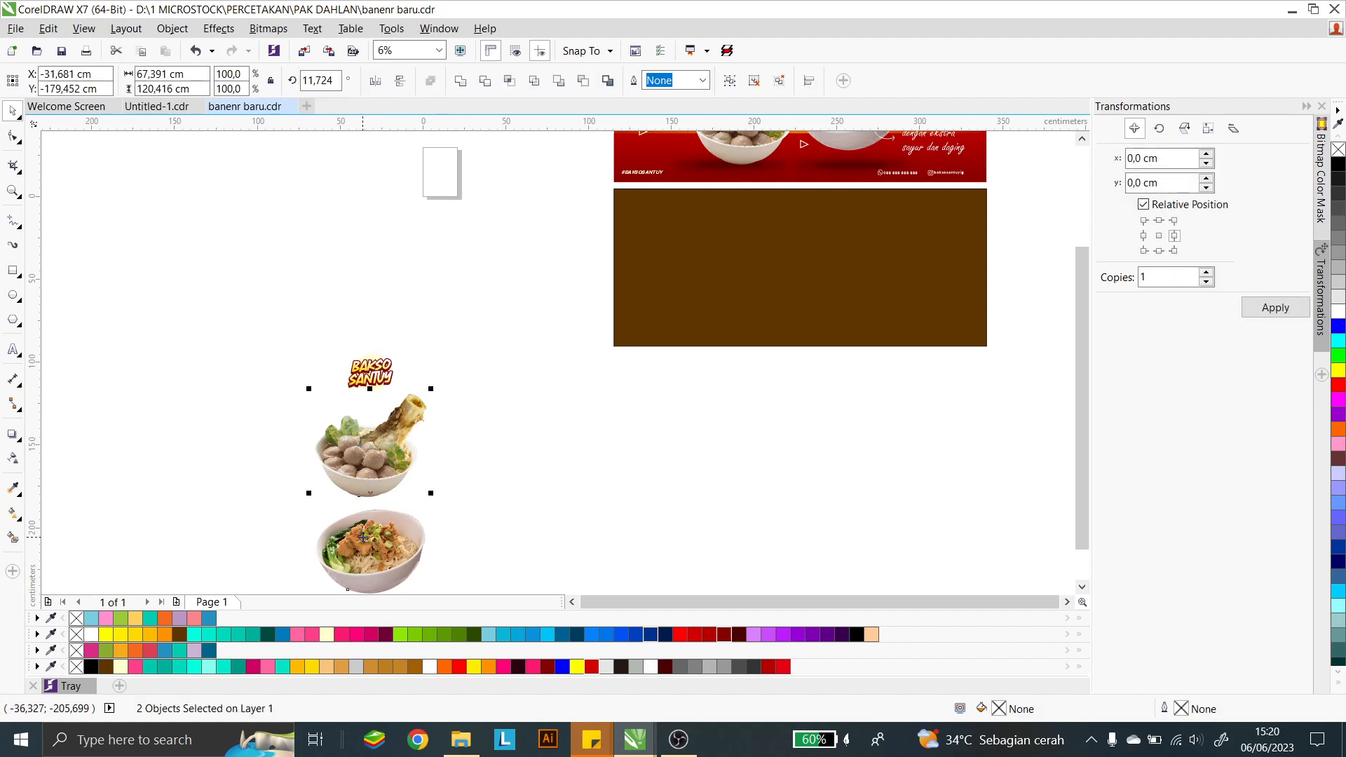
pyautogui.hotkey('ctrl', 'g')
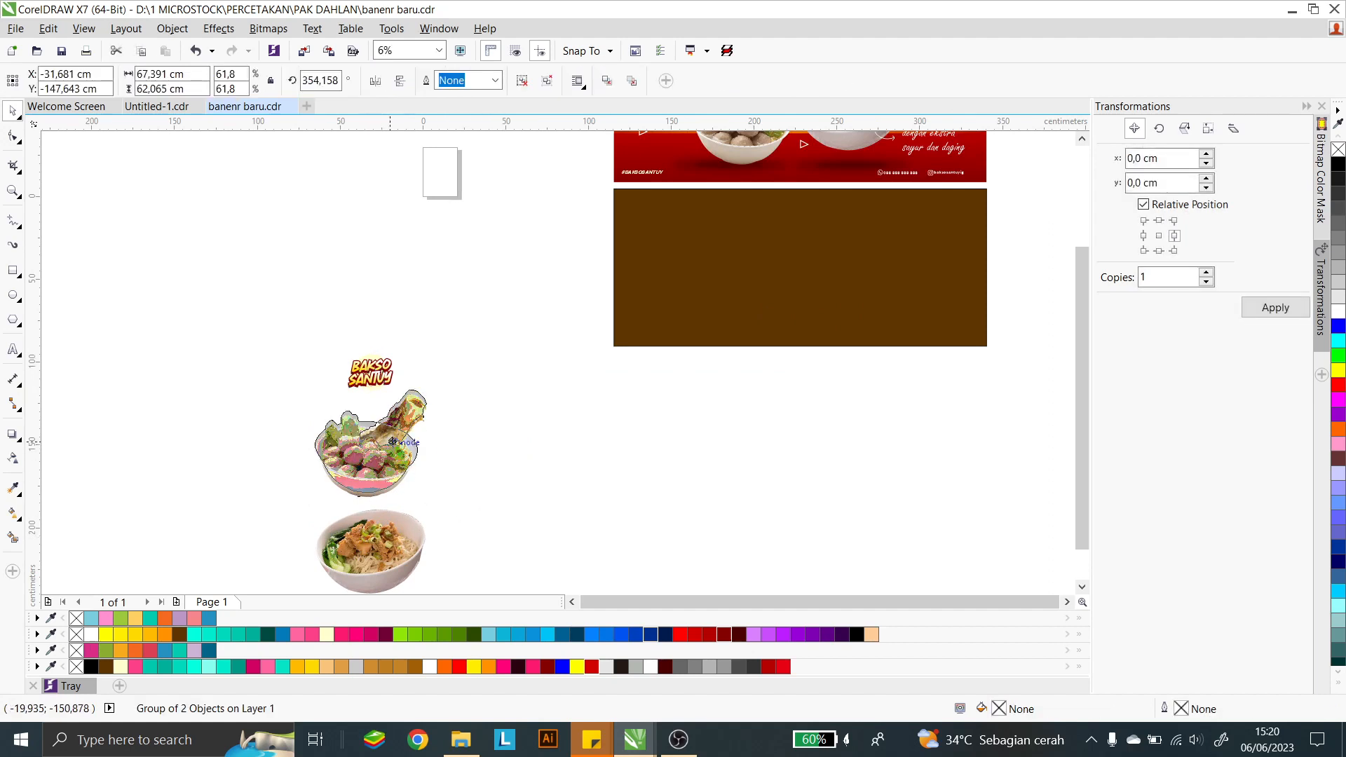
pyautogui.scroll(1, 375, 434)
pyautogui.scroll(-2, 463, 317)
pyautogui.click(544, 419)
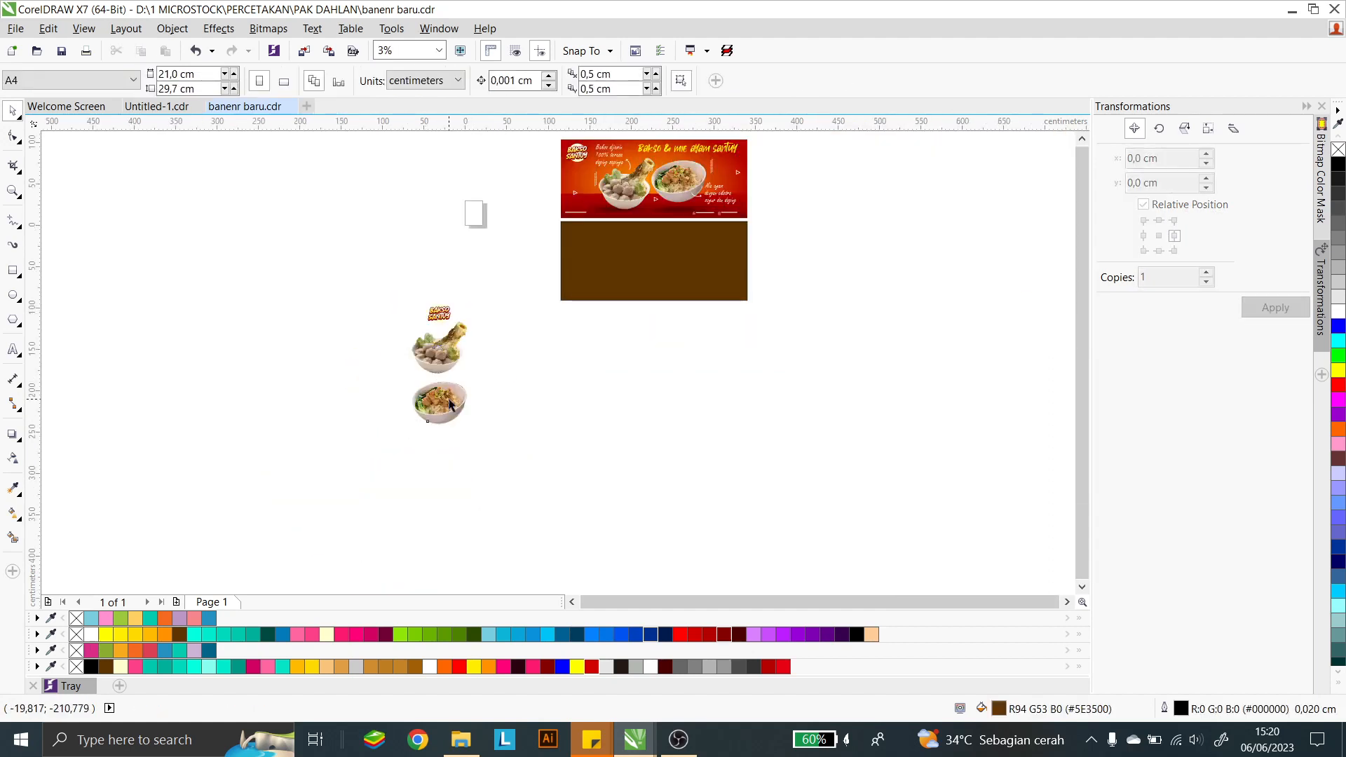
pyautogui.click(447, 401)
pyautogui.scroll(1, 693, 157)
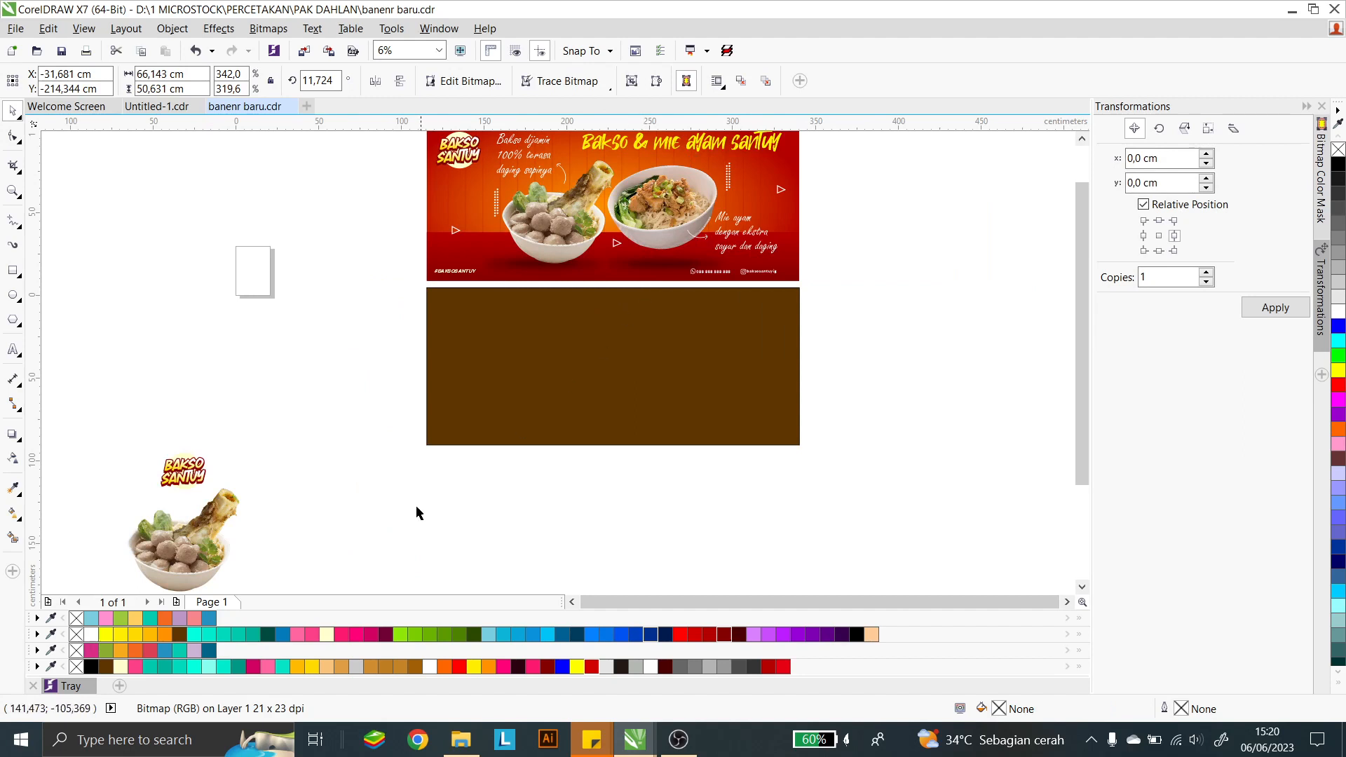
pyautogui.click(253, 533)
pyautogui.scroll(-1, 261, 415)
pyautogui.scroll(2, 250, 387)
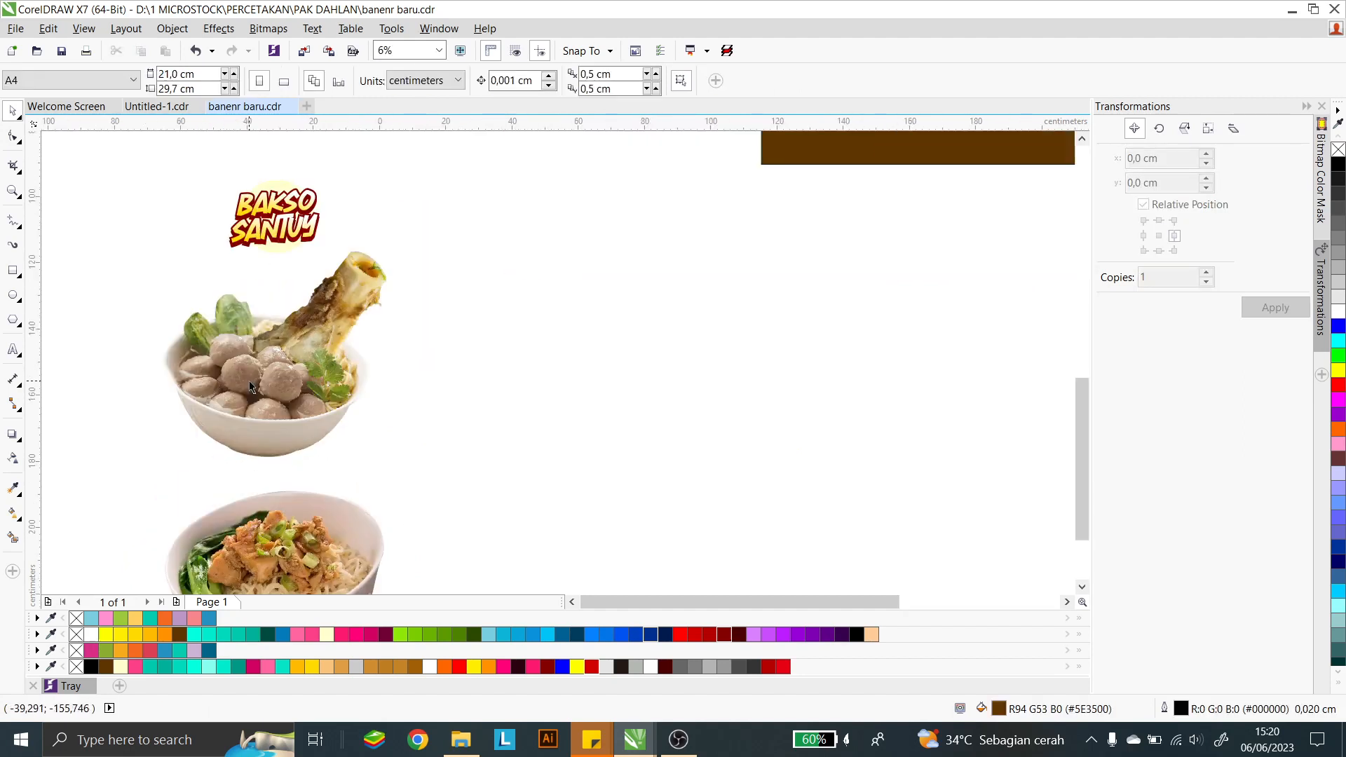
pyautogui.click(251, 387)
pyautogui.scroll(-1, 315, 317)
# Step: Move the noodle bowl slightly up, closer to the meatball bowl
pyautogui.click(294, 450)
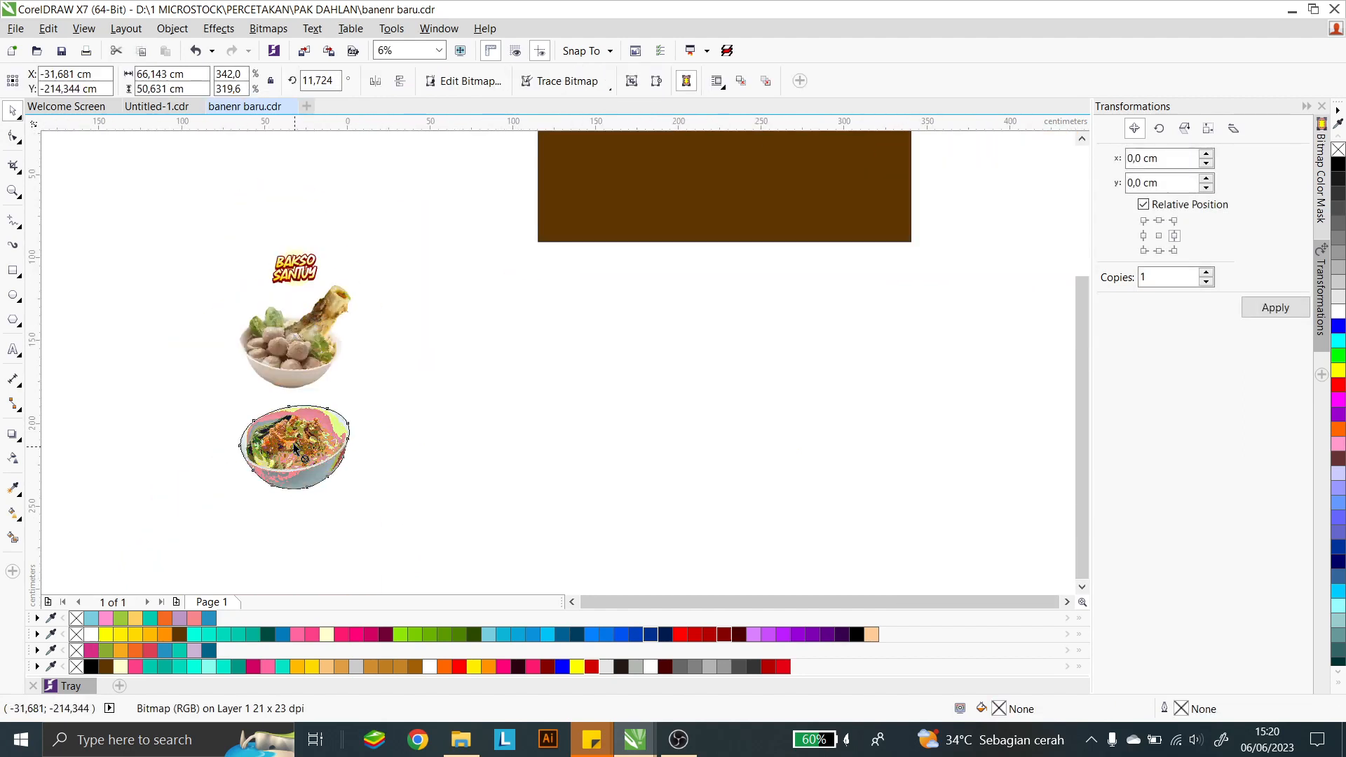
pyautogui.moveTo(295, 447); pyautogui.dragTo(294, 434)
pyautogui.click(306, 374)
pyautogui.click(330, 423)
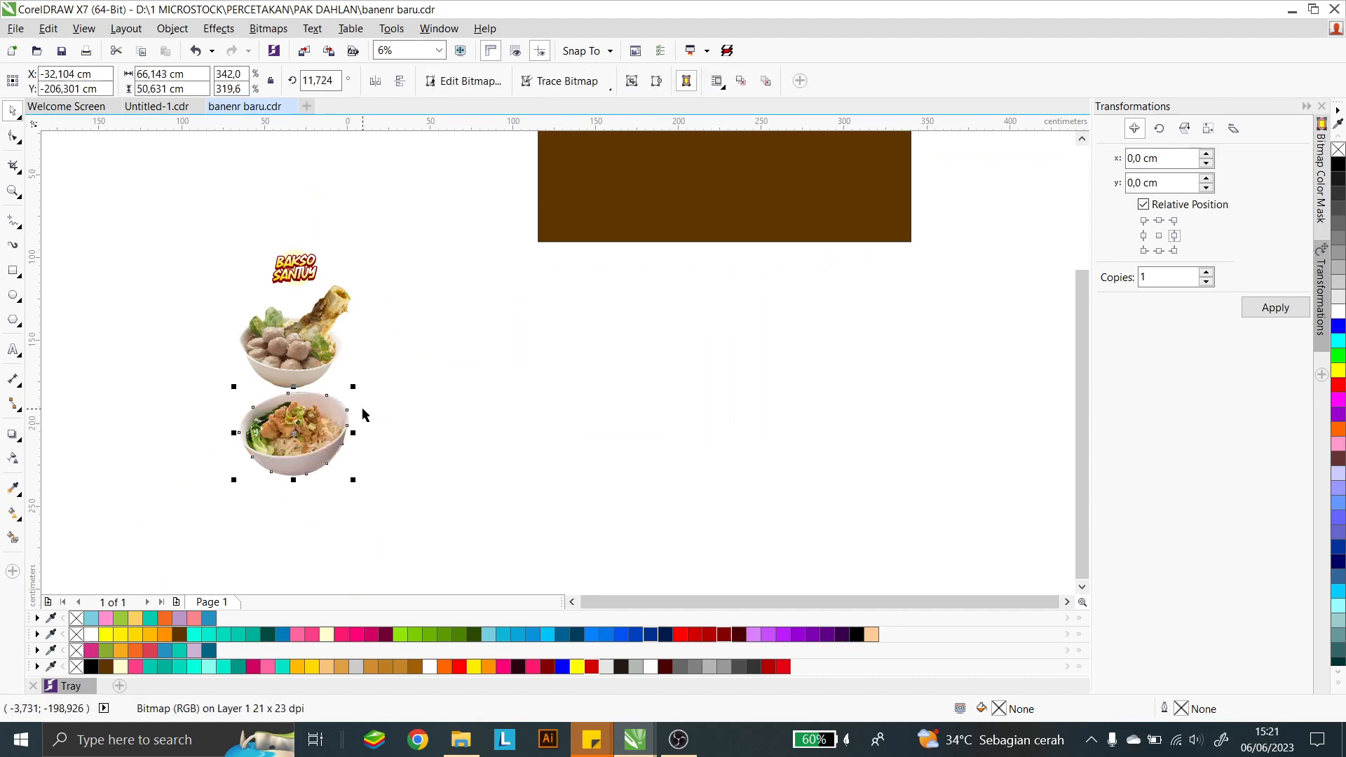
pyautogui.click(295, 268)
pyautogui.scroll(1, 276, 230)
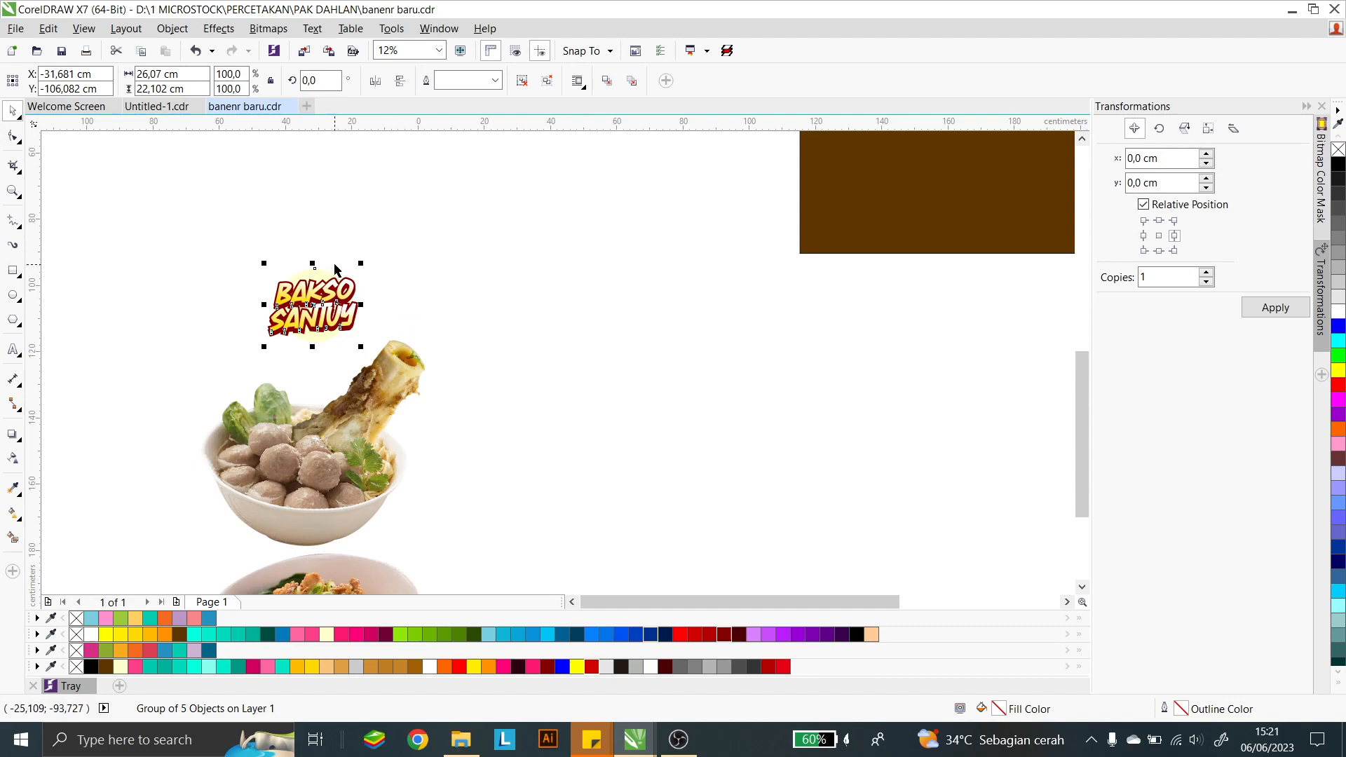
pyautogui.click(454, 276)
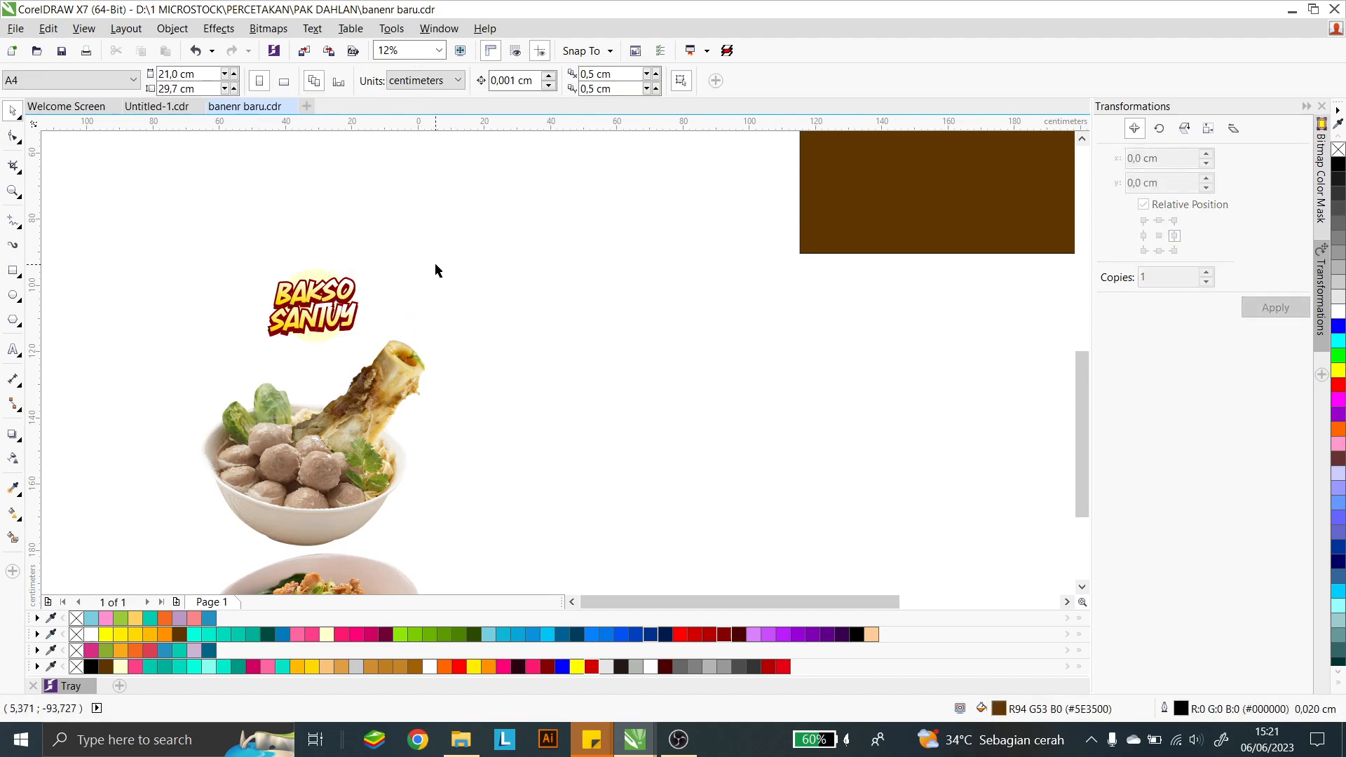
pyautogui.scroll(-1, 470, 263)
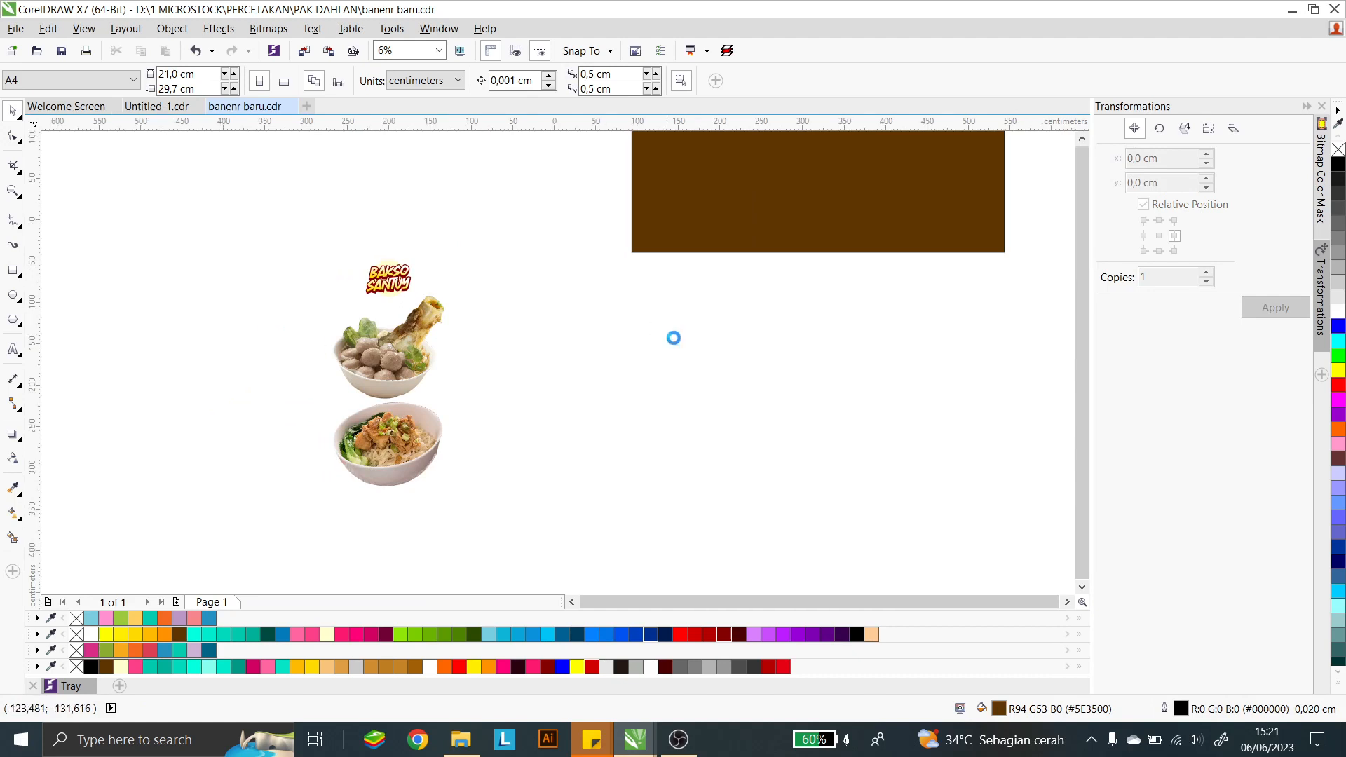
# Step: Apply a white-to-brown elliptical fountain fill to the rectangle, reaching its bottom edge with the centre slightly below the middle
pyautogui.scroll(-1, 673, 334)
pyautogui.click(761, 243)
pyautogui.scroll(1, 848, 151)
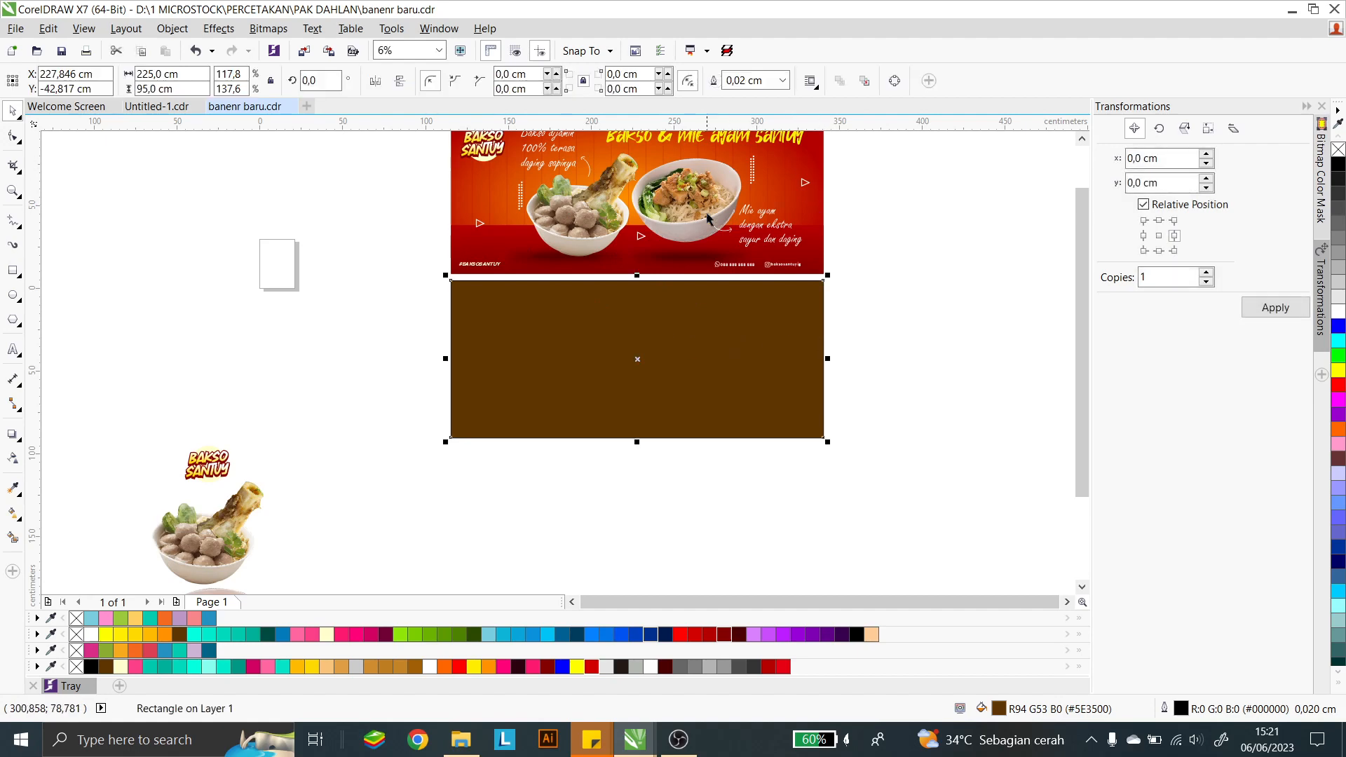
pyautogui.click(14, 516)
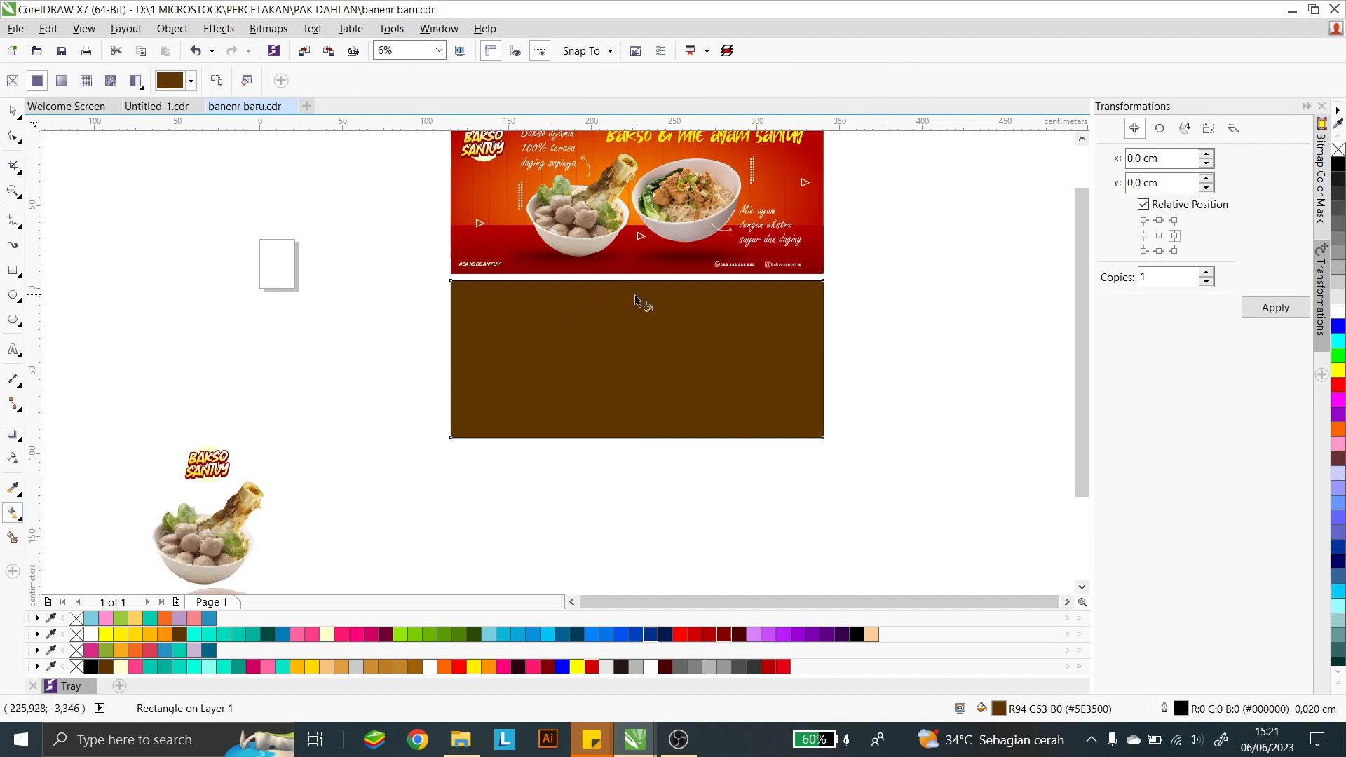
pyautogui.moveTo(634, 354); pyautogui.dragTo(635, 403)
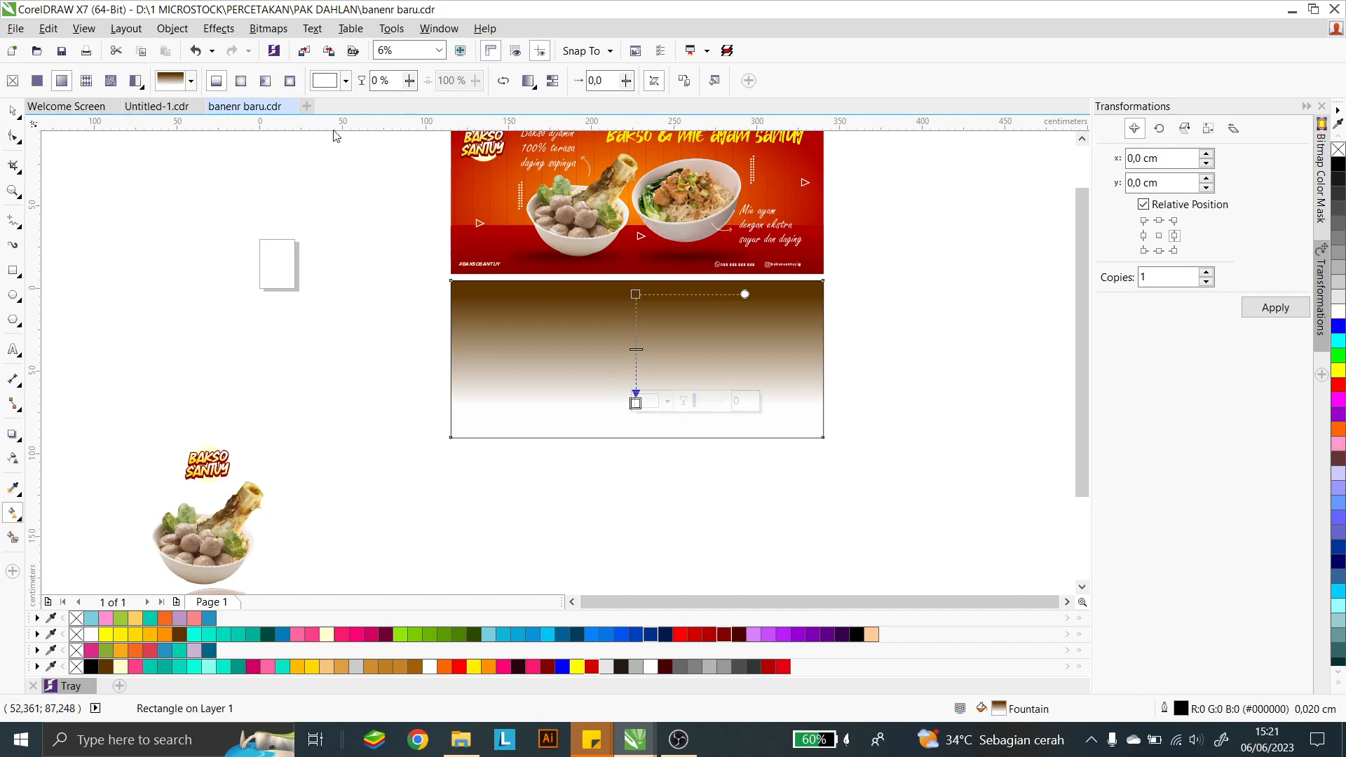
pyautogui.click(243, 80)
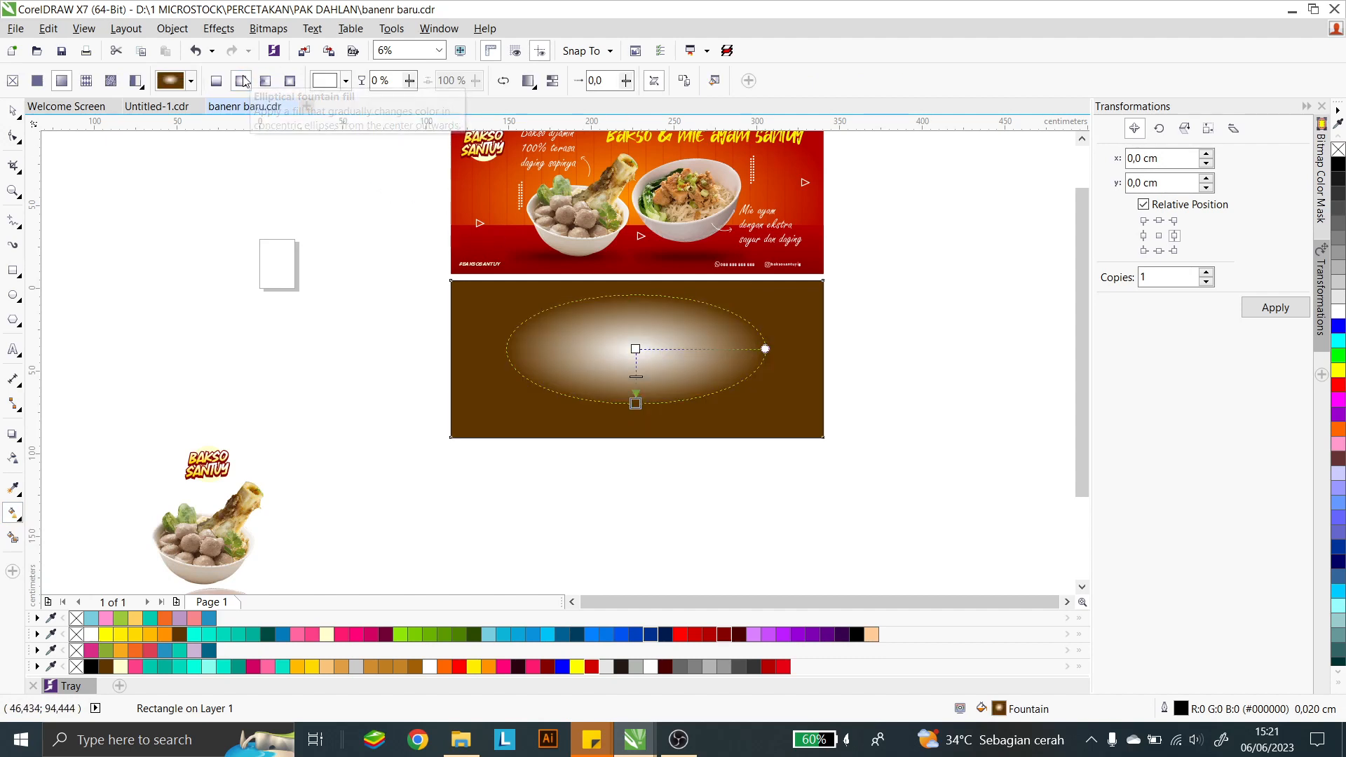
pyautogui.moveTo(635, 409); pyautogui.dragTo(635, 436)
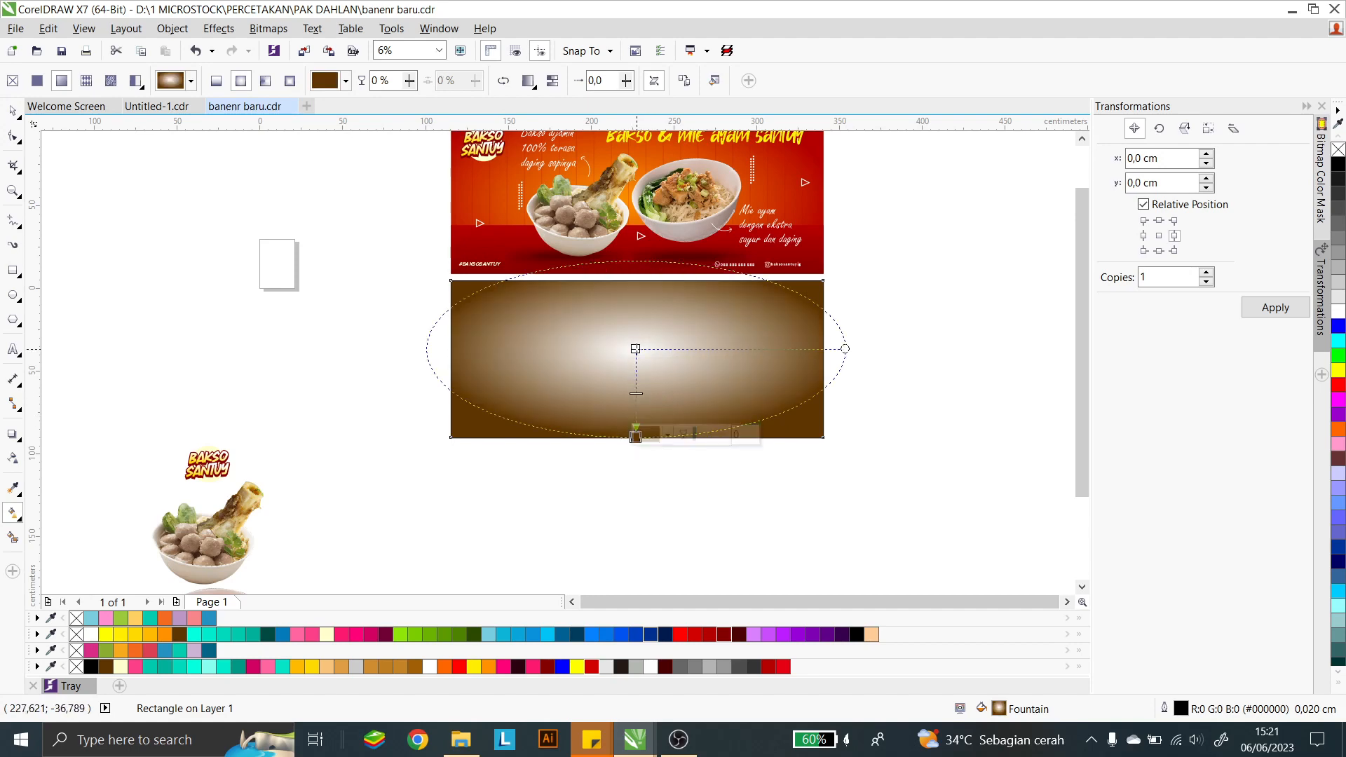
pyautogui.moveTo(635, 349); pyautogui.dragTo(636, 368)
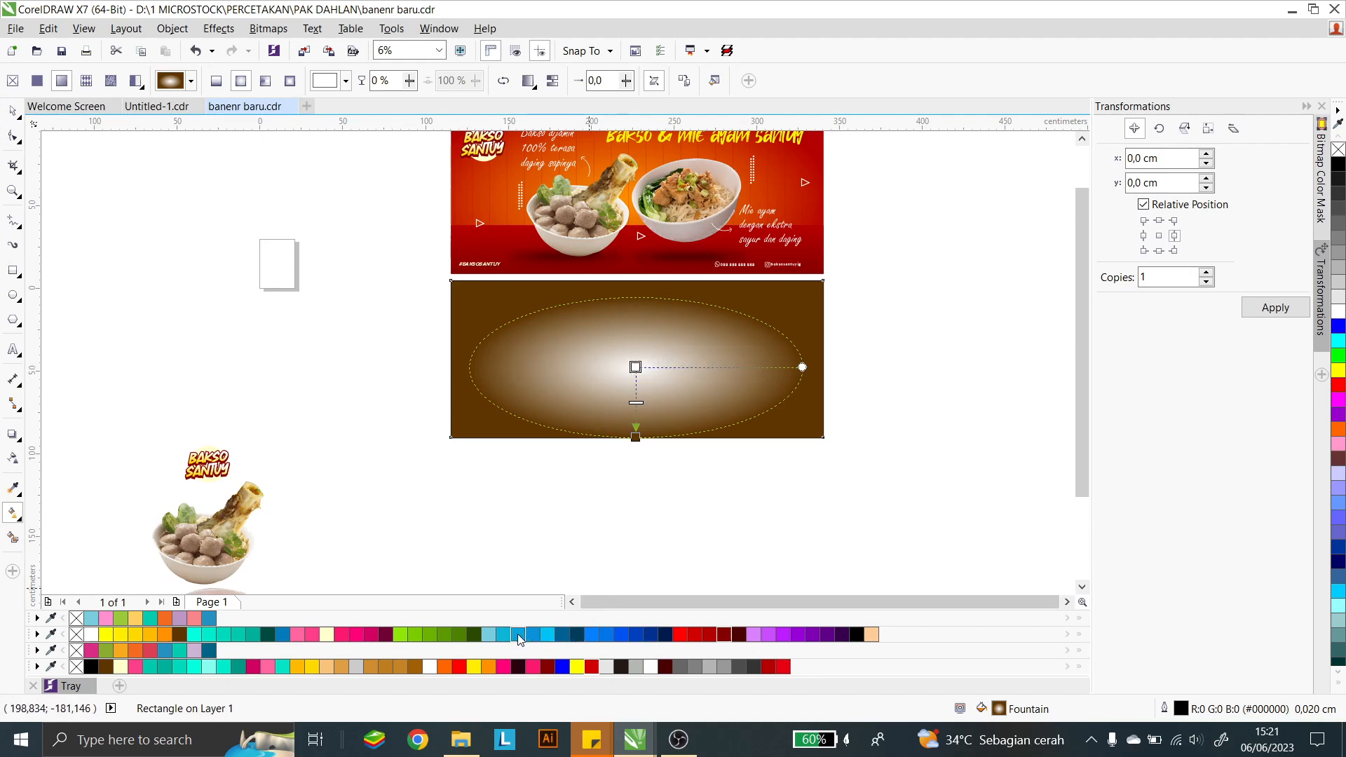
# Step: Recolour the rectangle's elliptical fountain fill orange at the centre and red at the edge, and extend its ellipse beyond the rectangle
pyautogui.click(489, 667)
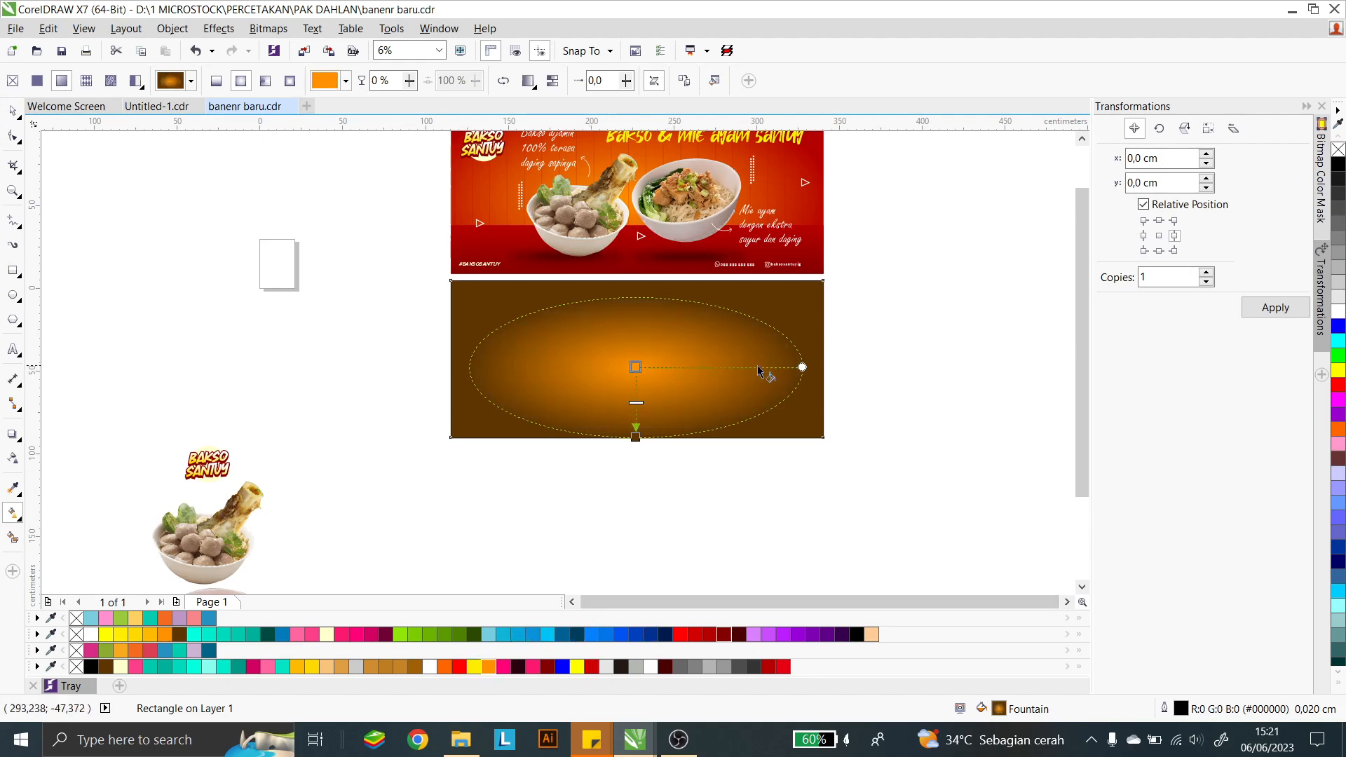
pyautogui.click(636, 438)
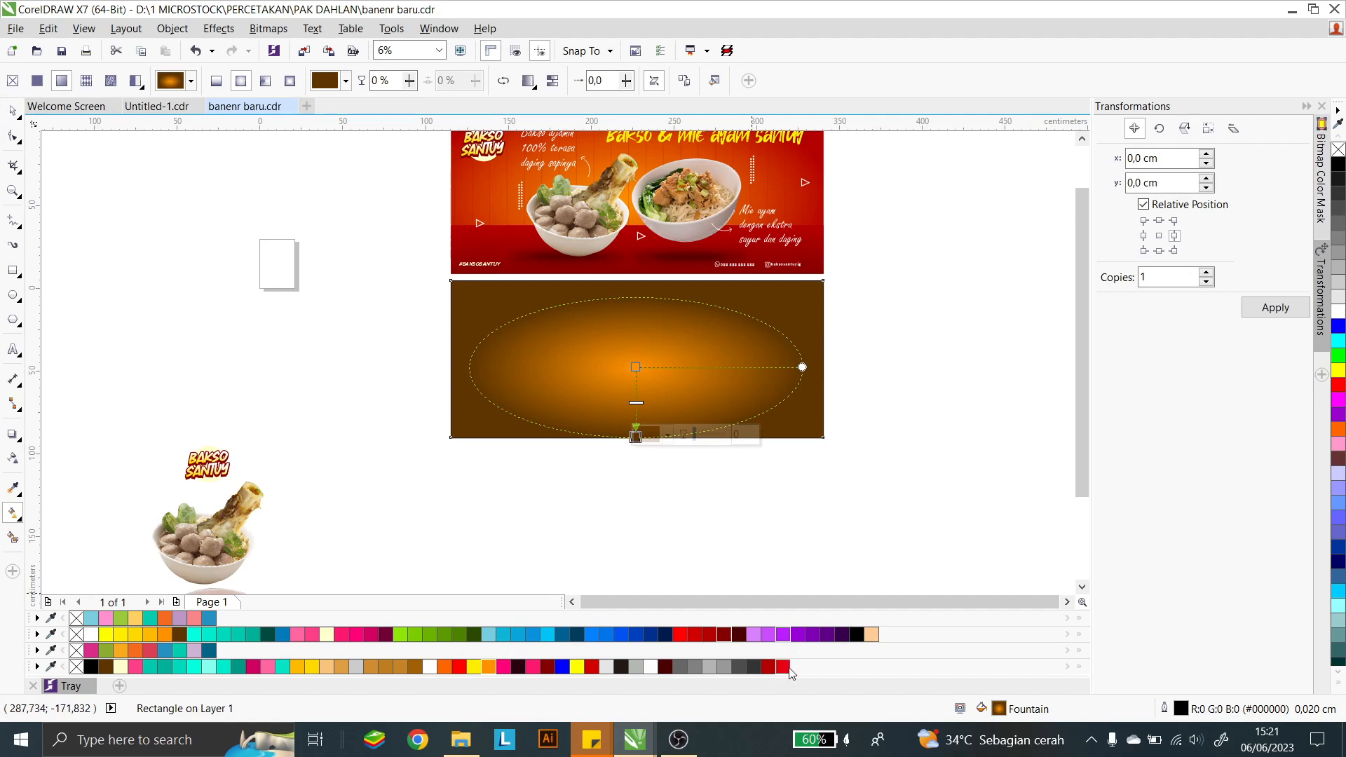
pyautogui.click(784, 667)
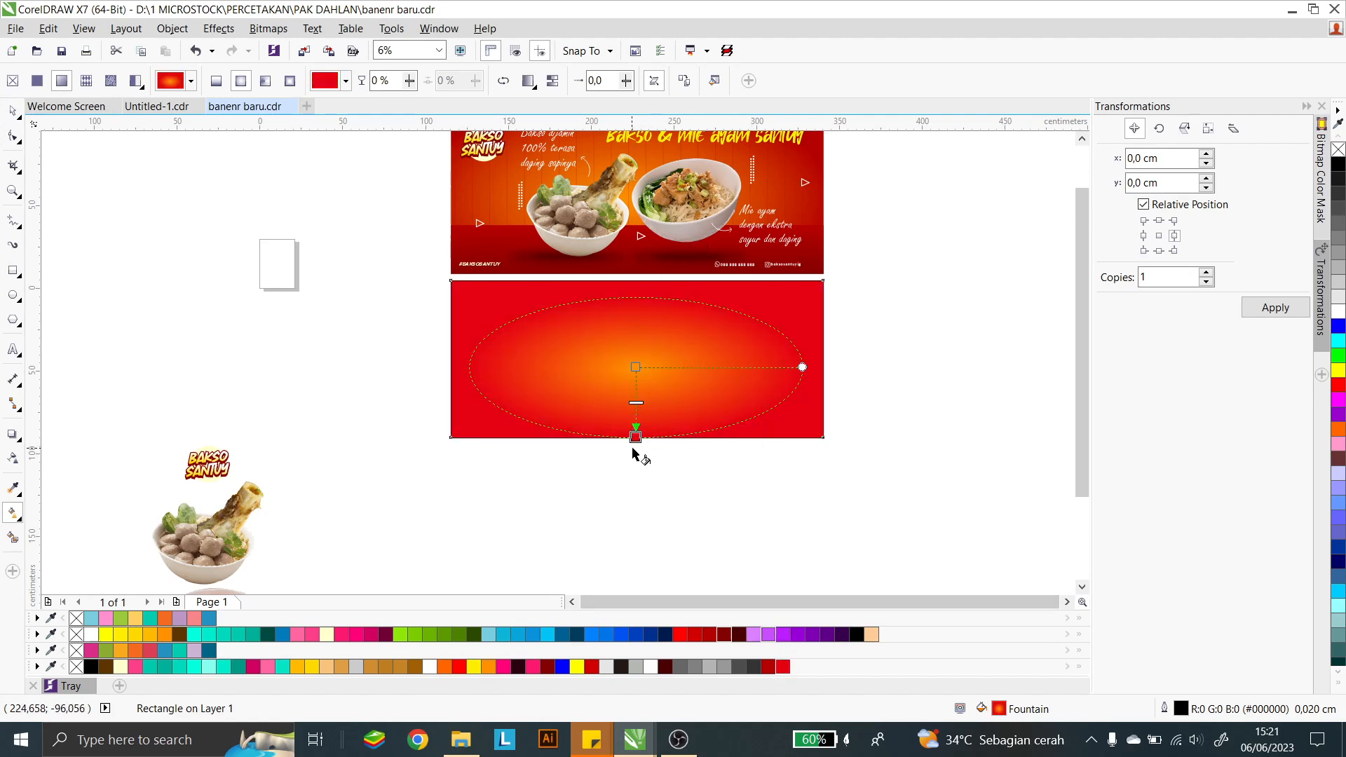
pyautogui.moveTo(636, 439); pyautogui.dragTo(636, 450)
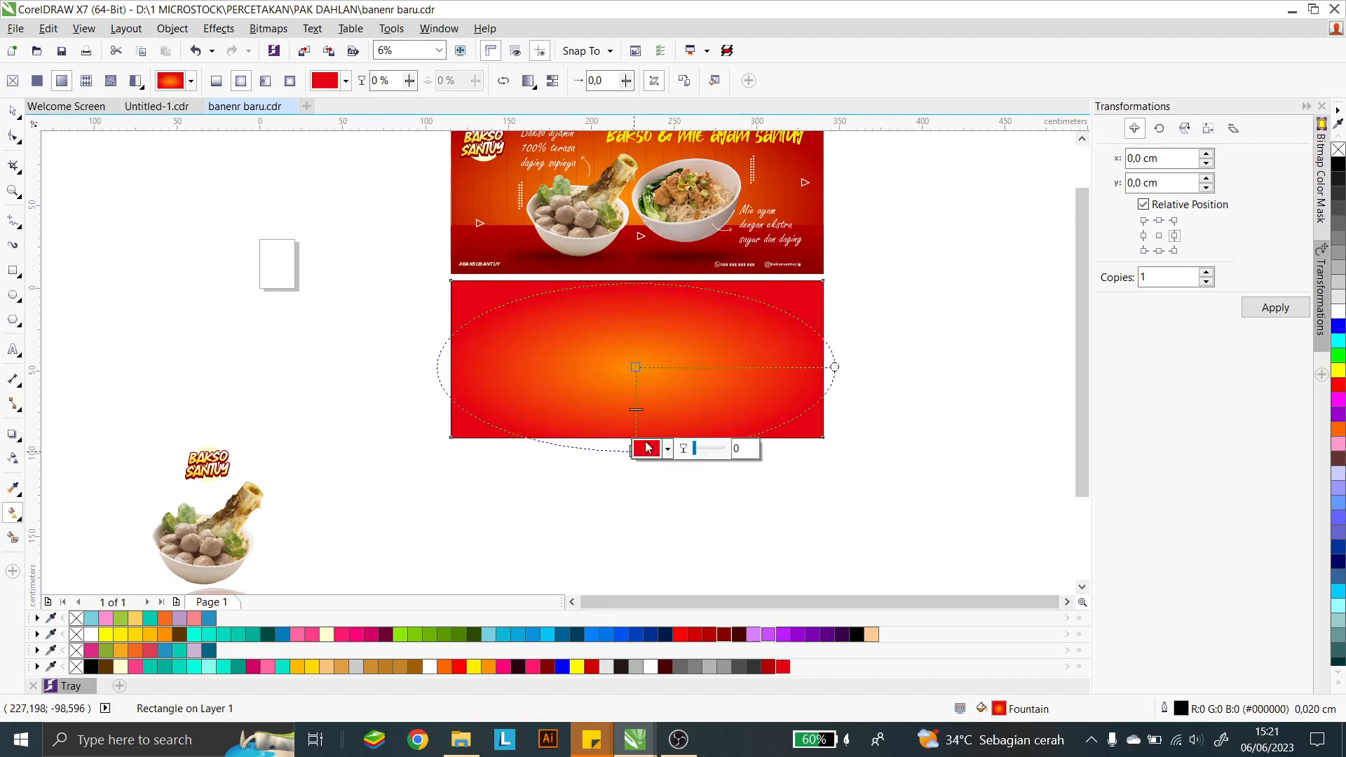
pyautogui.moveTo(835, 368); pyautogui.dragTo(787, 368)
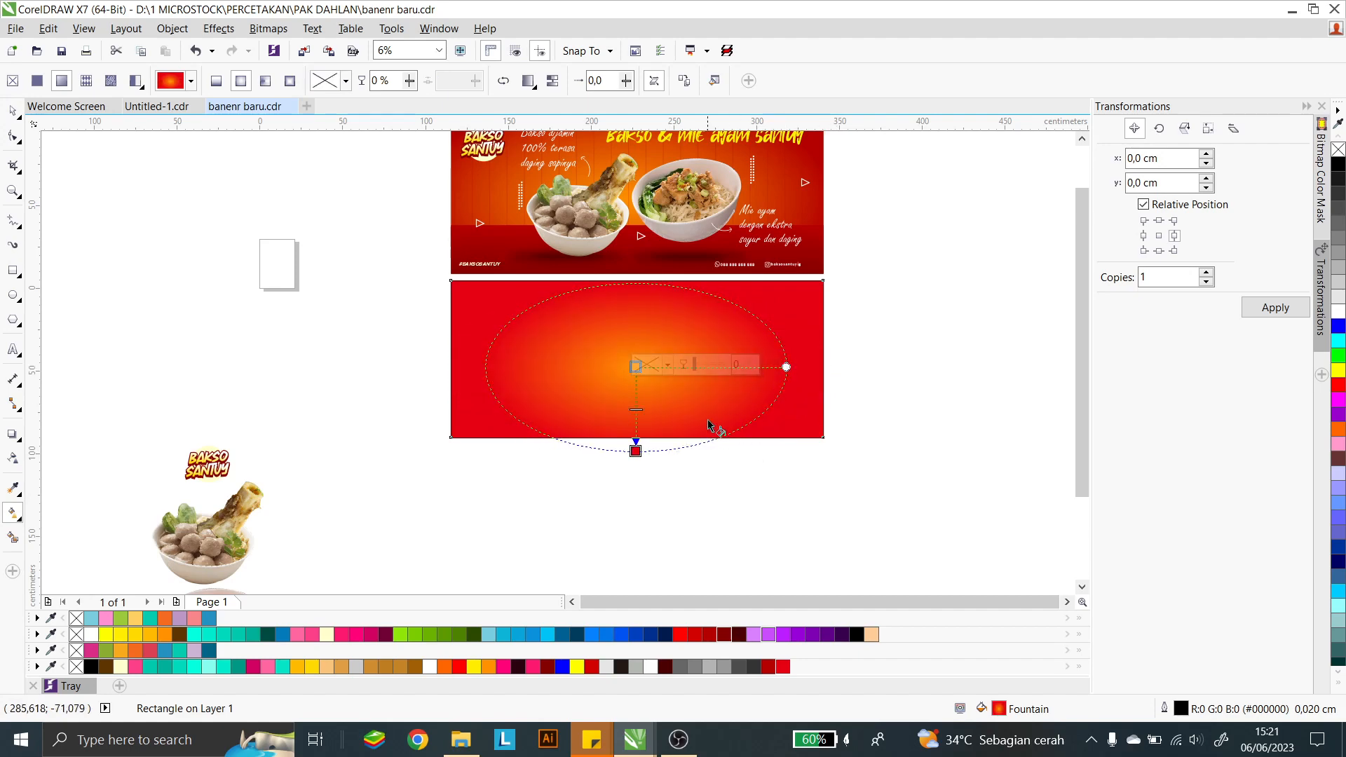
pyautogui.moveTo(635, 451); pyautogui.dragTo(636, 480)
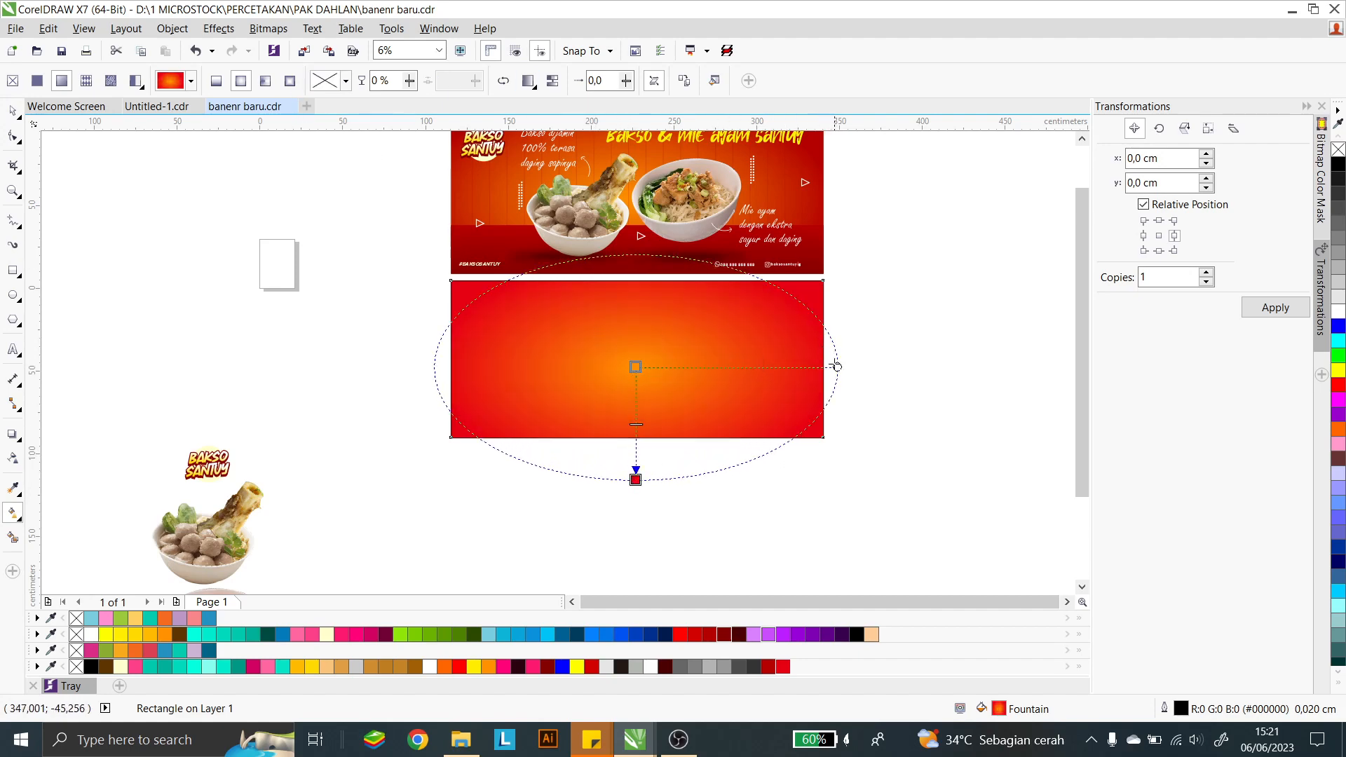
pyautogui.moveTo(838, 367); pyautogui.dragTo(842, 366)
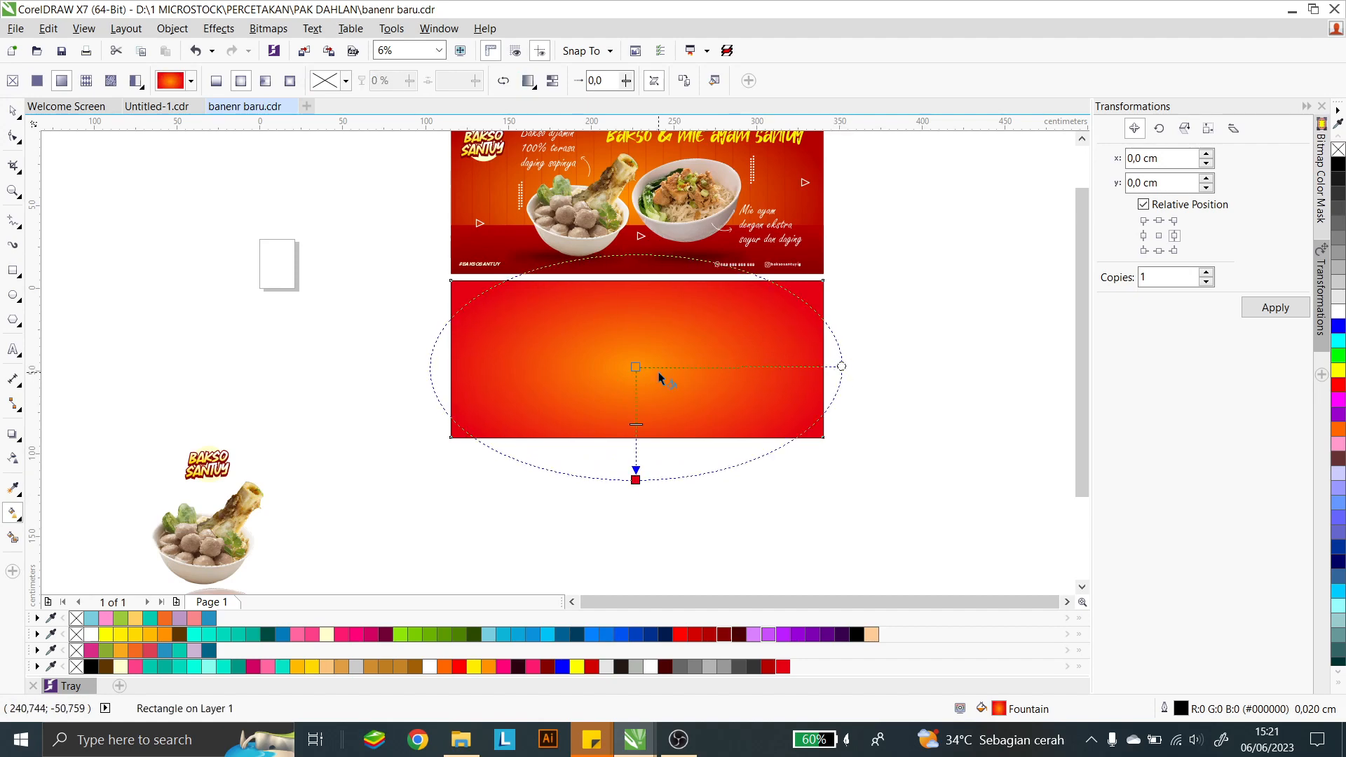
# Step: Set the gradient's centre colour to yellow and enlarge its ellipse further, with the centre shifted slightly down
pyautogui.click(635, 366)
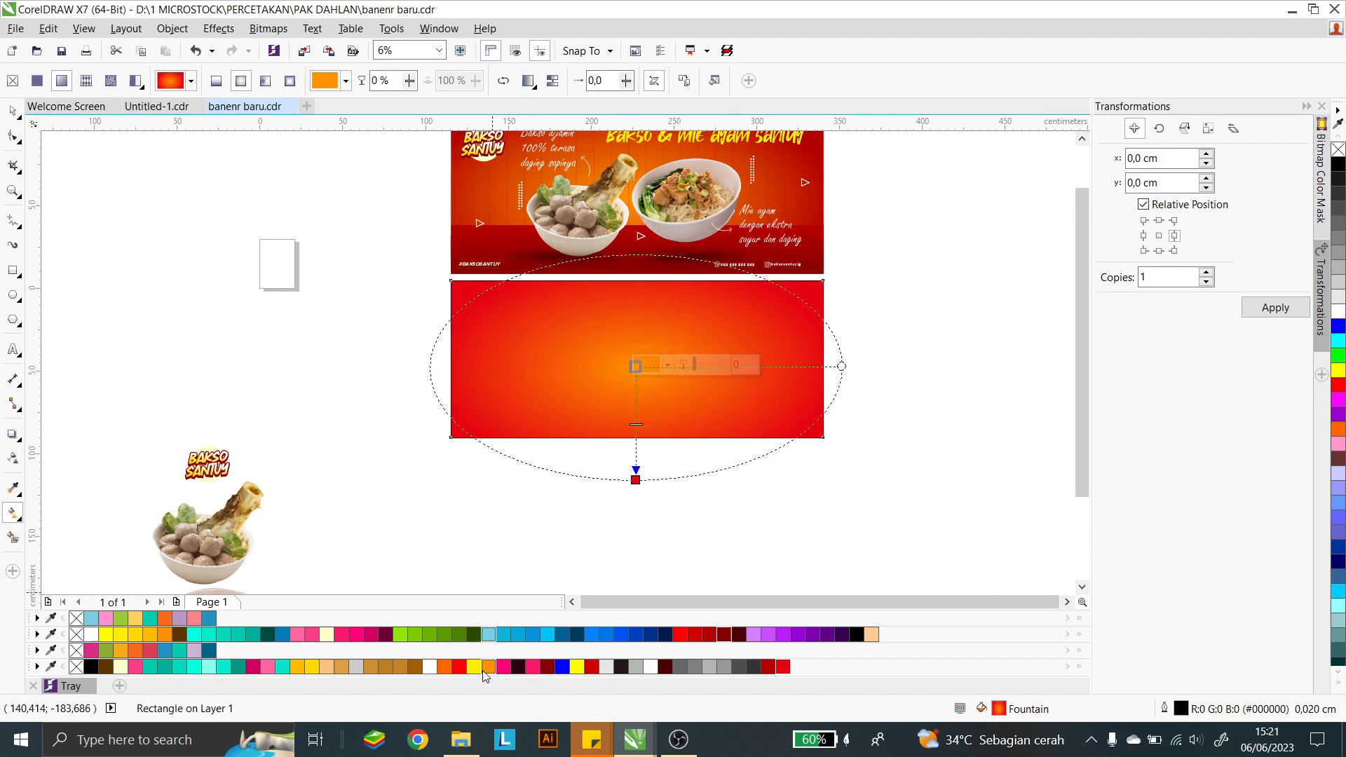
pyautogui.click(475, 666)
pyautogui.moveTo(635, 480); pyautogui.dragTo(635, 495)
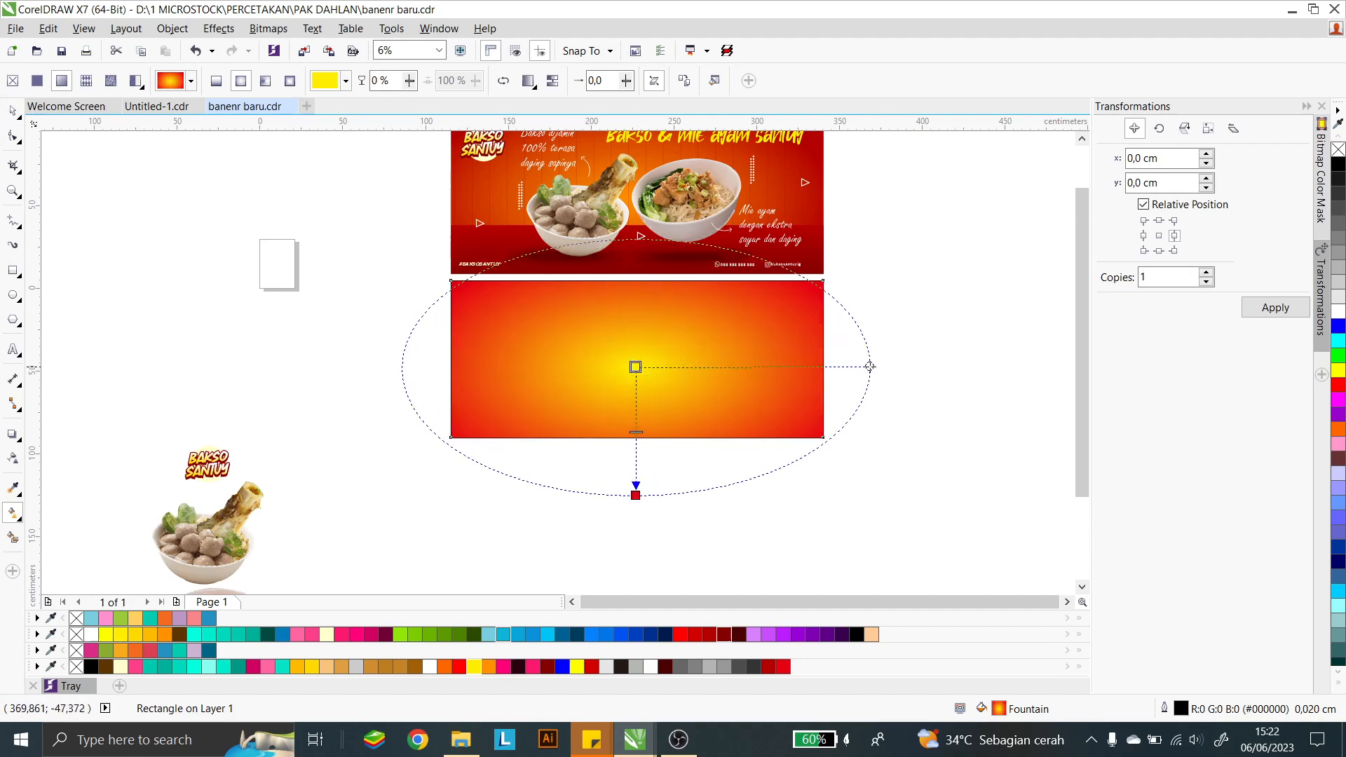
pyautogui.moveTo(870, 366); pyautogui.dragTo(844, 367)
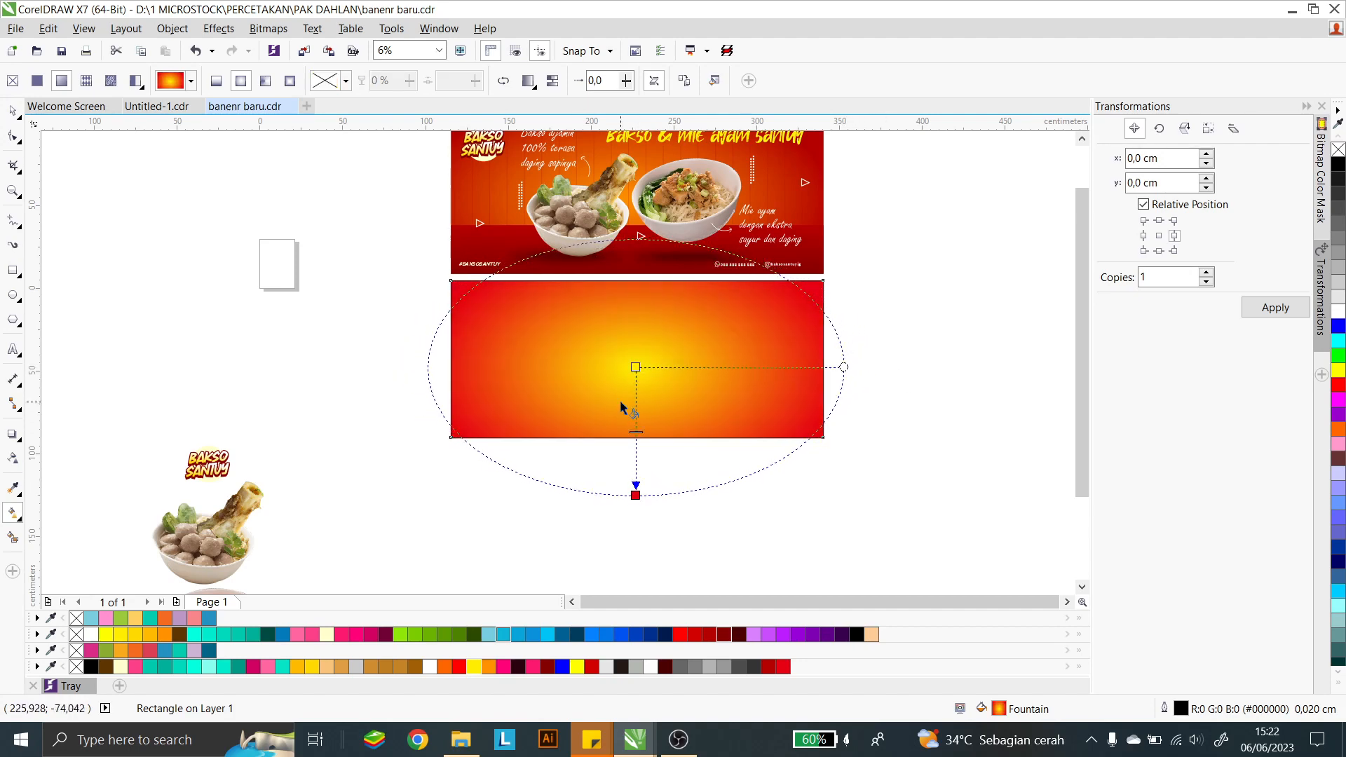
pyautogui.moveTo(635, 495); pyautogui.dragTo(636, 505)
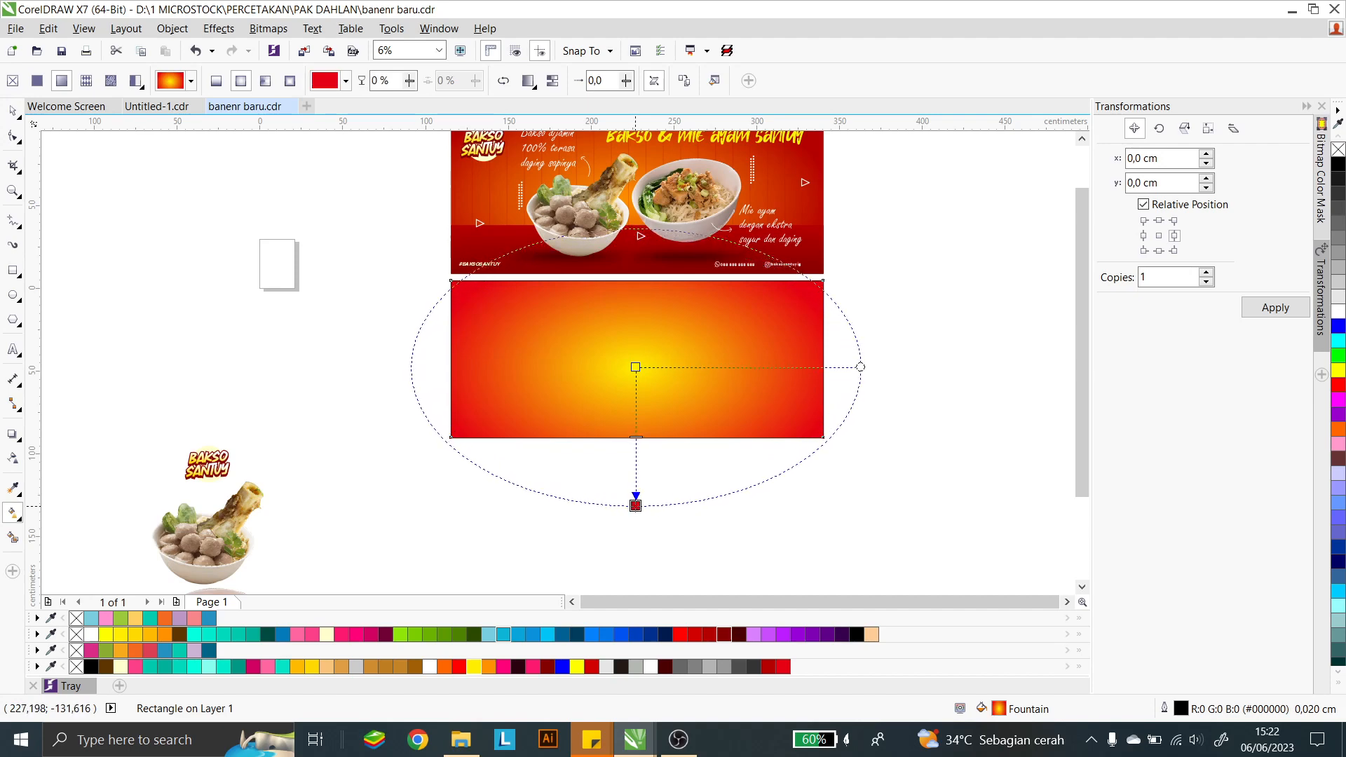
pyautogui.moveTo(635, 367); pyautogui.dragTo(635, 374)
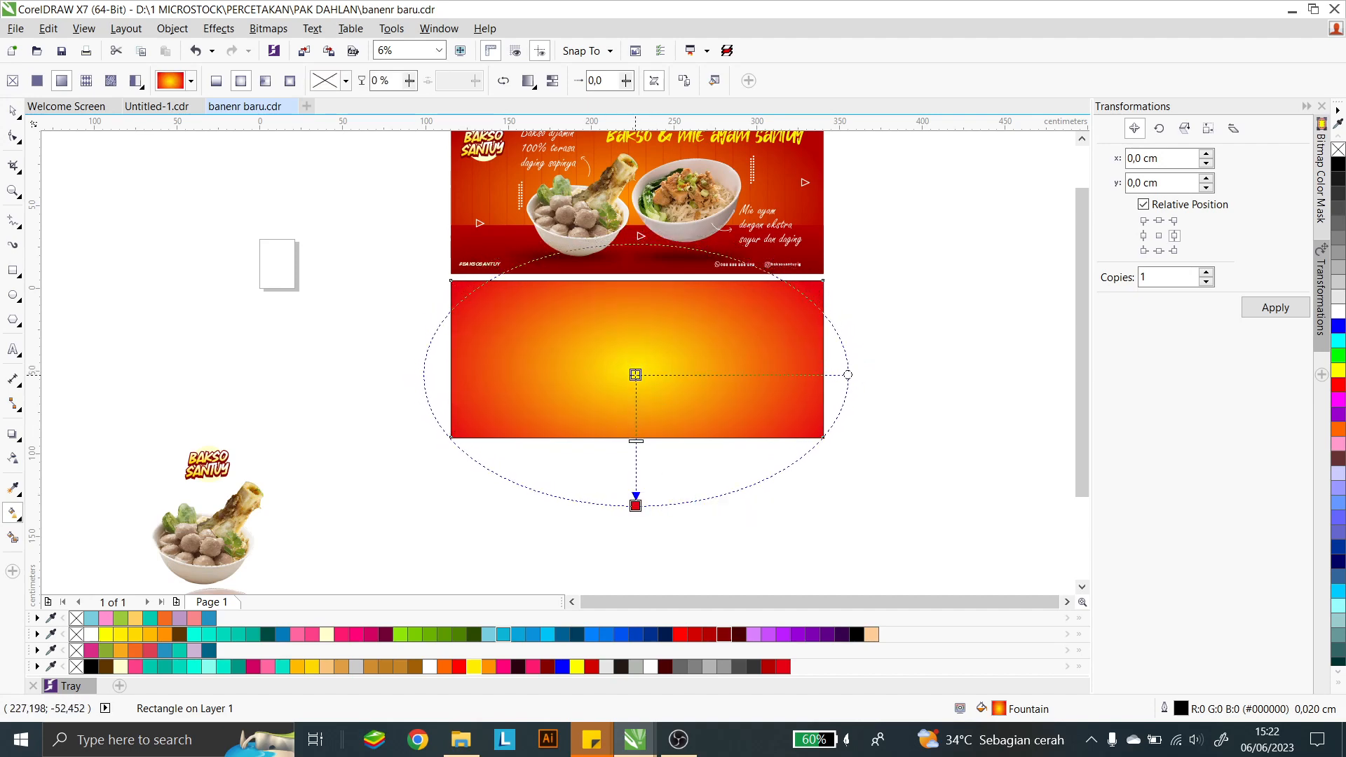
pyautogui.click(12, 110)
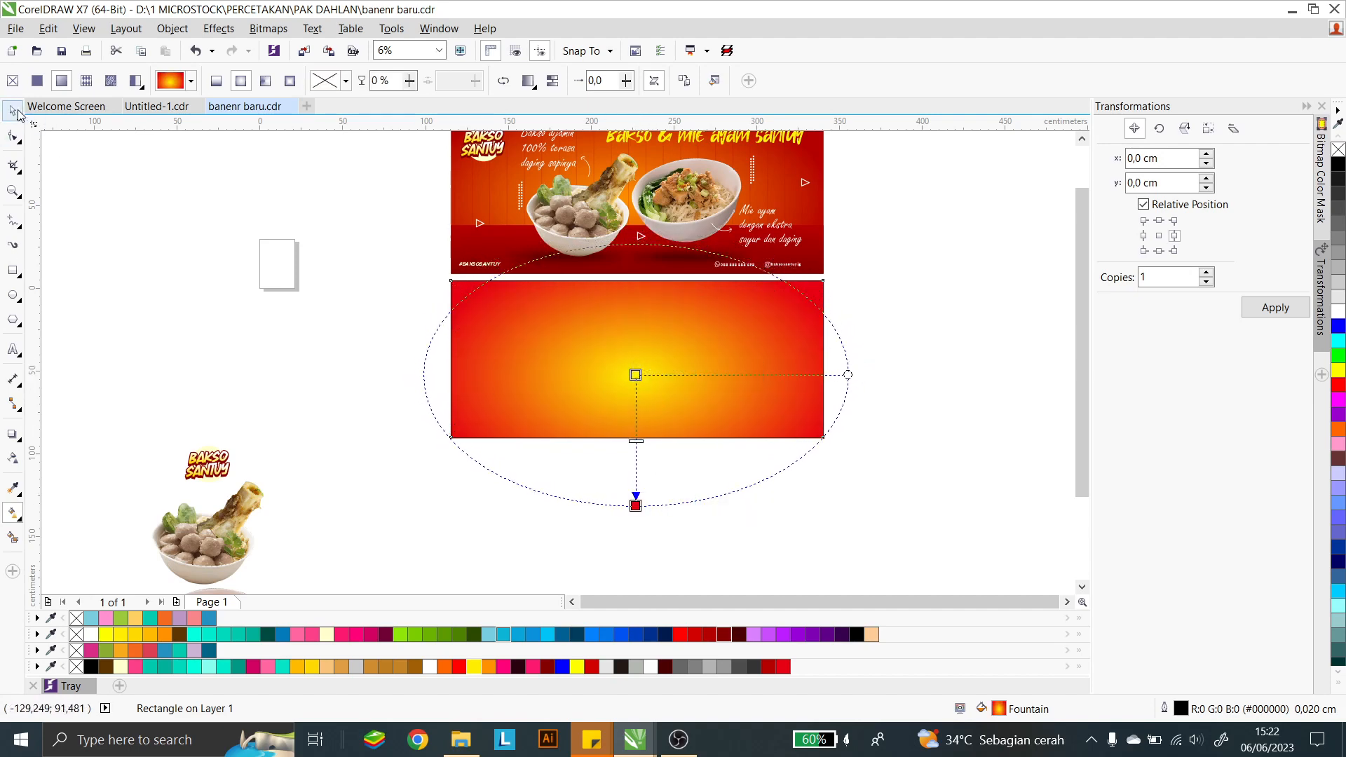
pyautogui.click(162, 207)
pyautogui.click(533, 430)
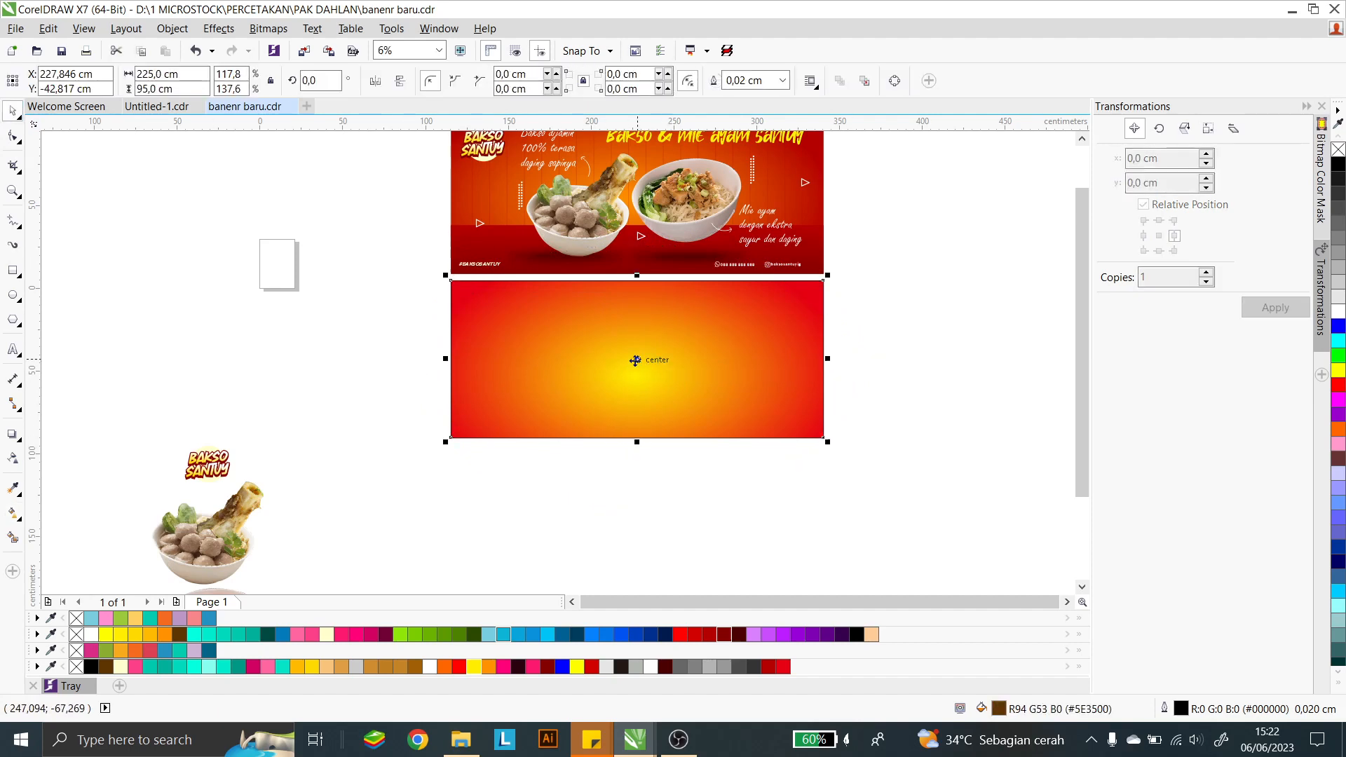
pyautogui.scroll(-1, 620, 332)
pyautogui.scroll(1, 705, 328)
pyautogui.click(717, 366)
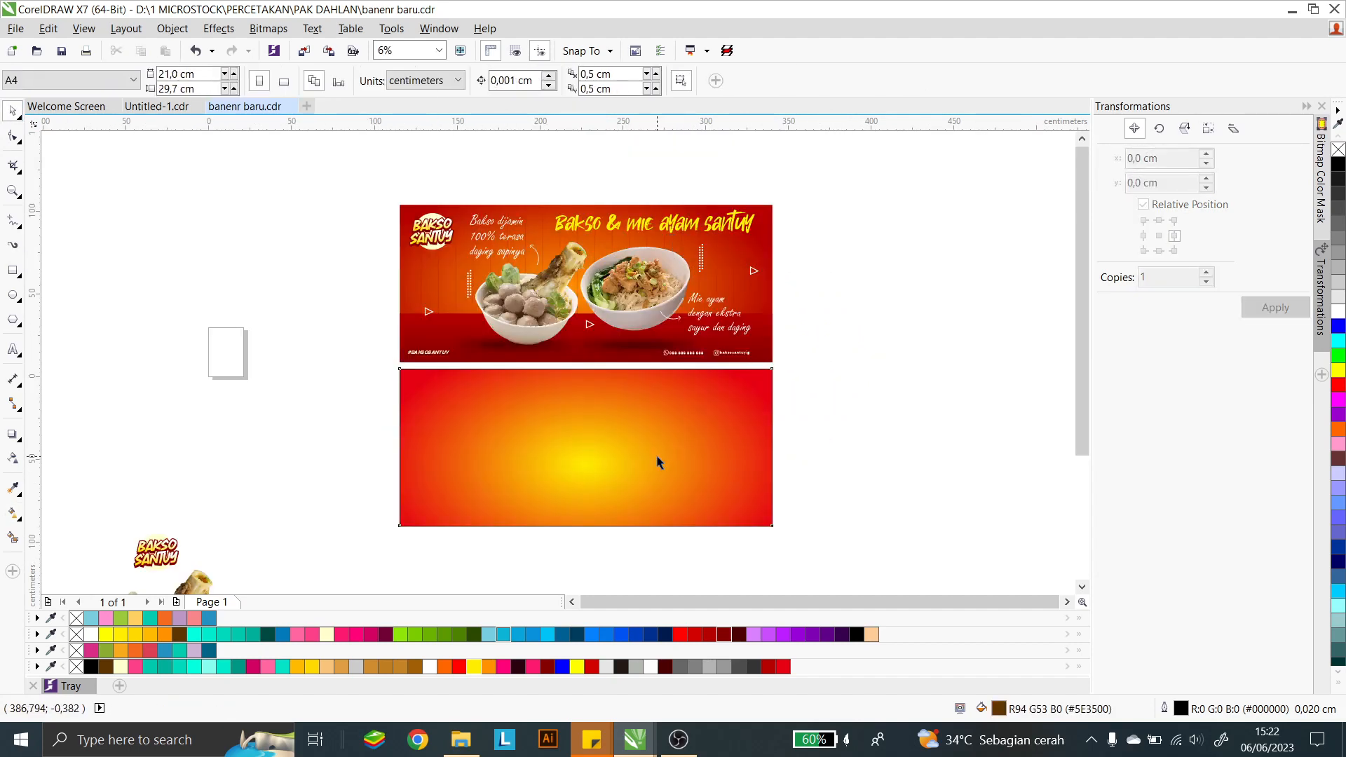
# Step: Change the fountain fill's centre colour to a deeper golden yellow
pyautogui.click(657, 460)
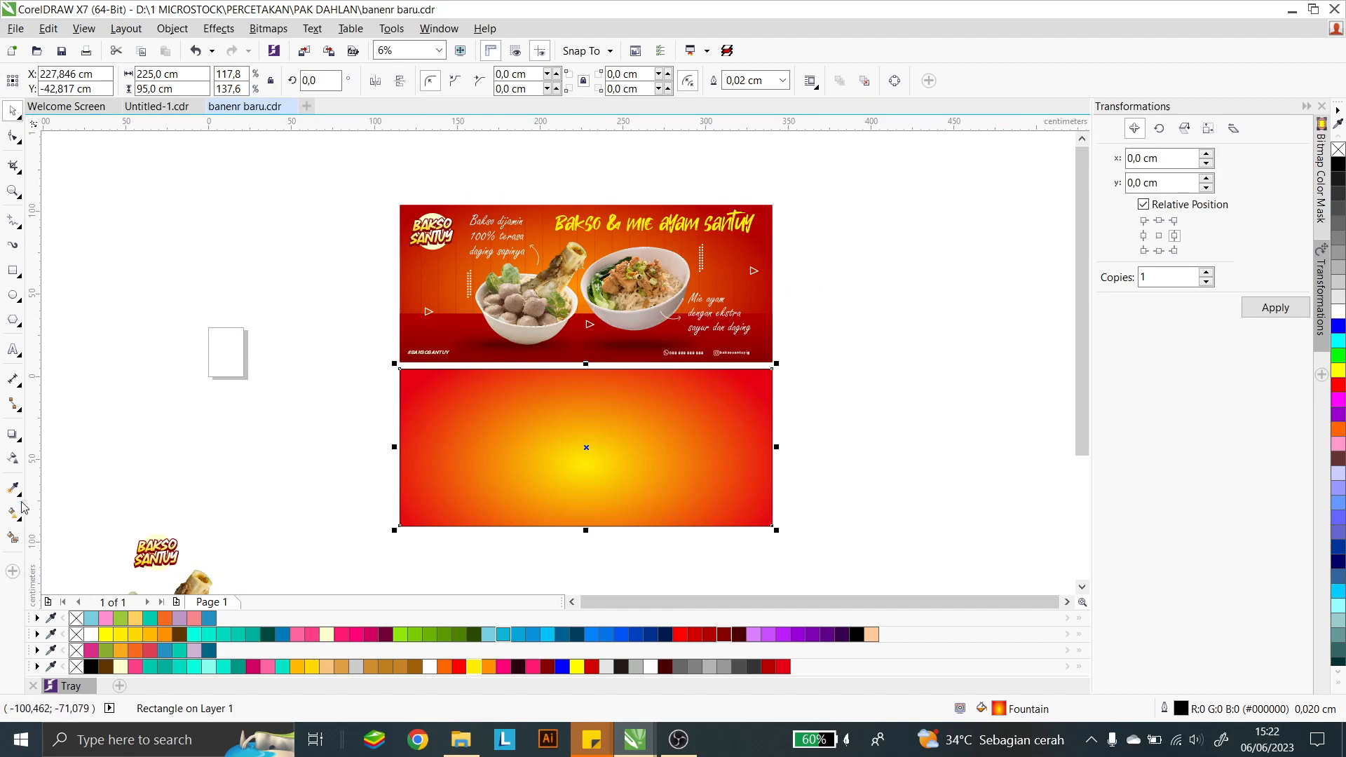
pyautogui.click(13, 513)
pyautogui.click(585, 464)
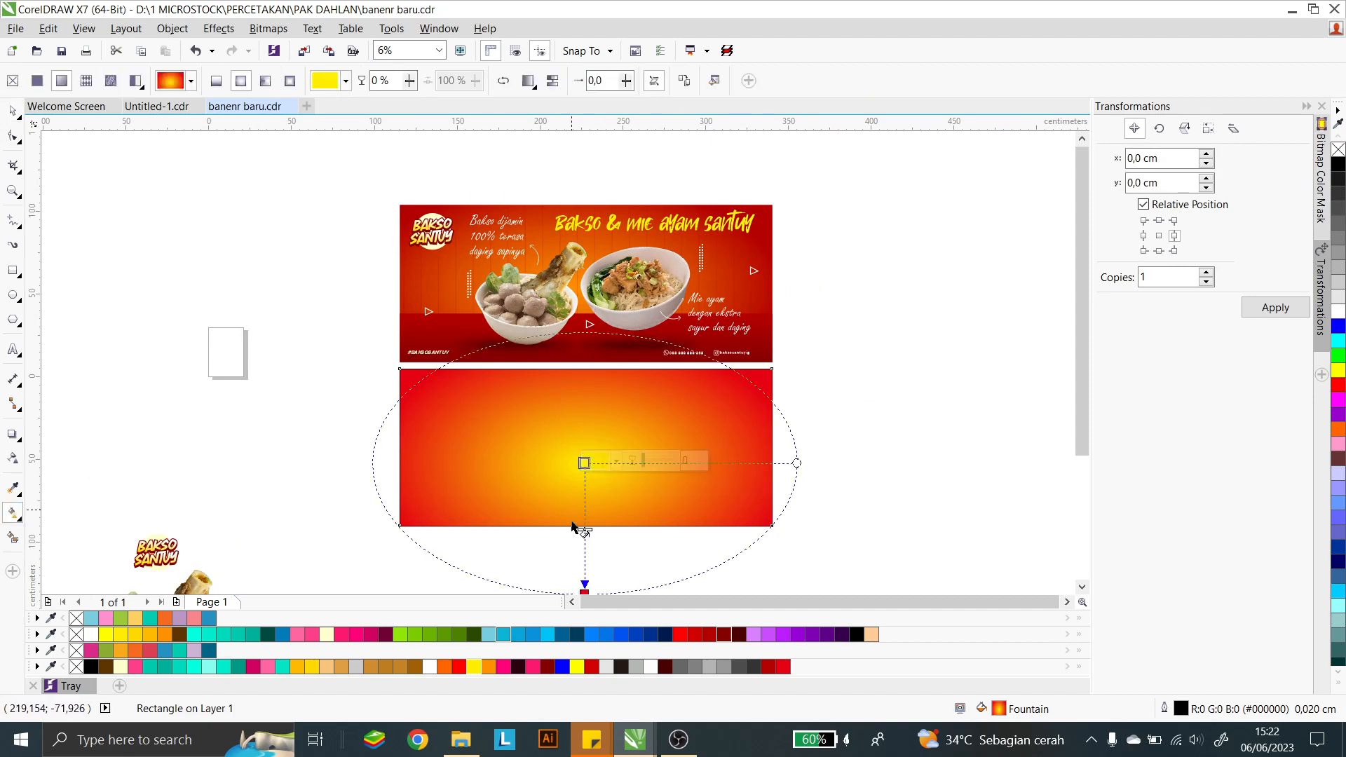
pyautogui.click(137, 638)
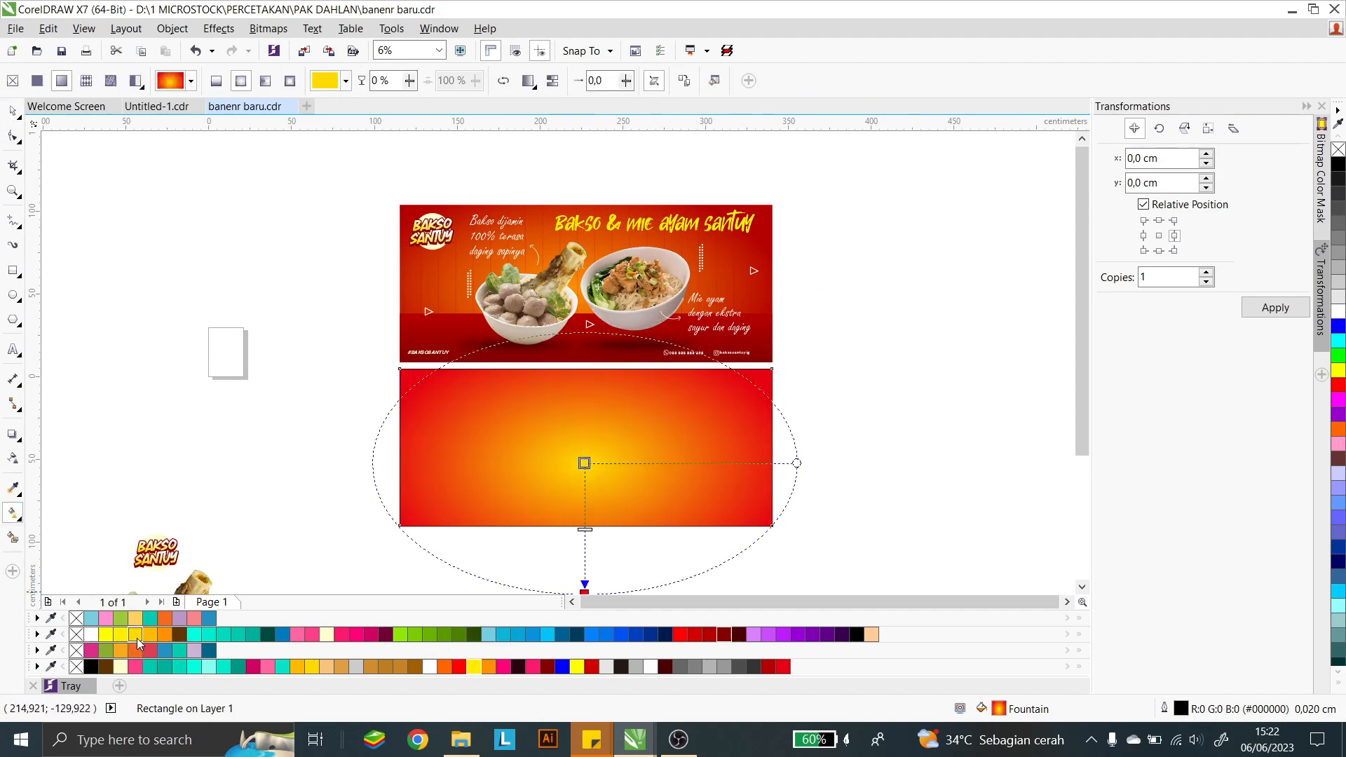
pyautogui.click(13, 111)
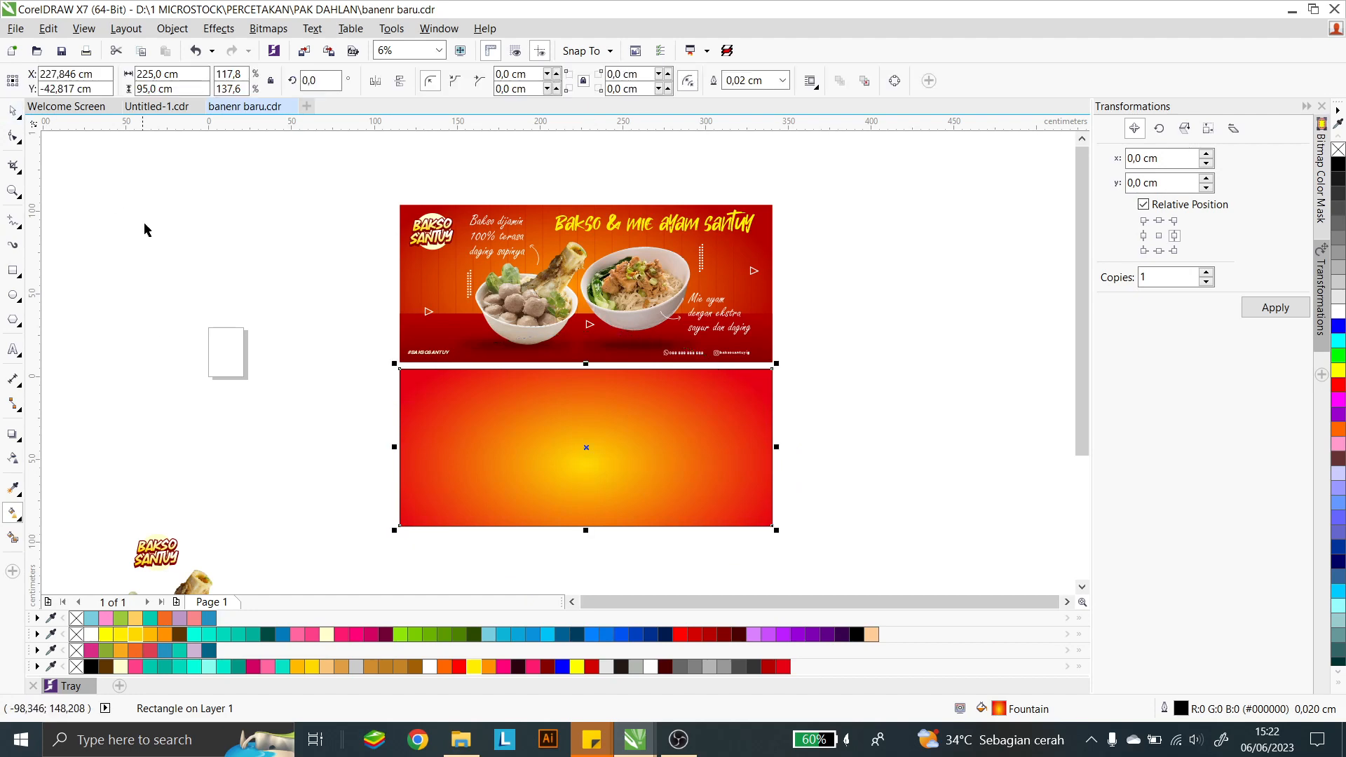
pyautogui.click(875, 324)
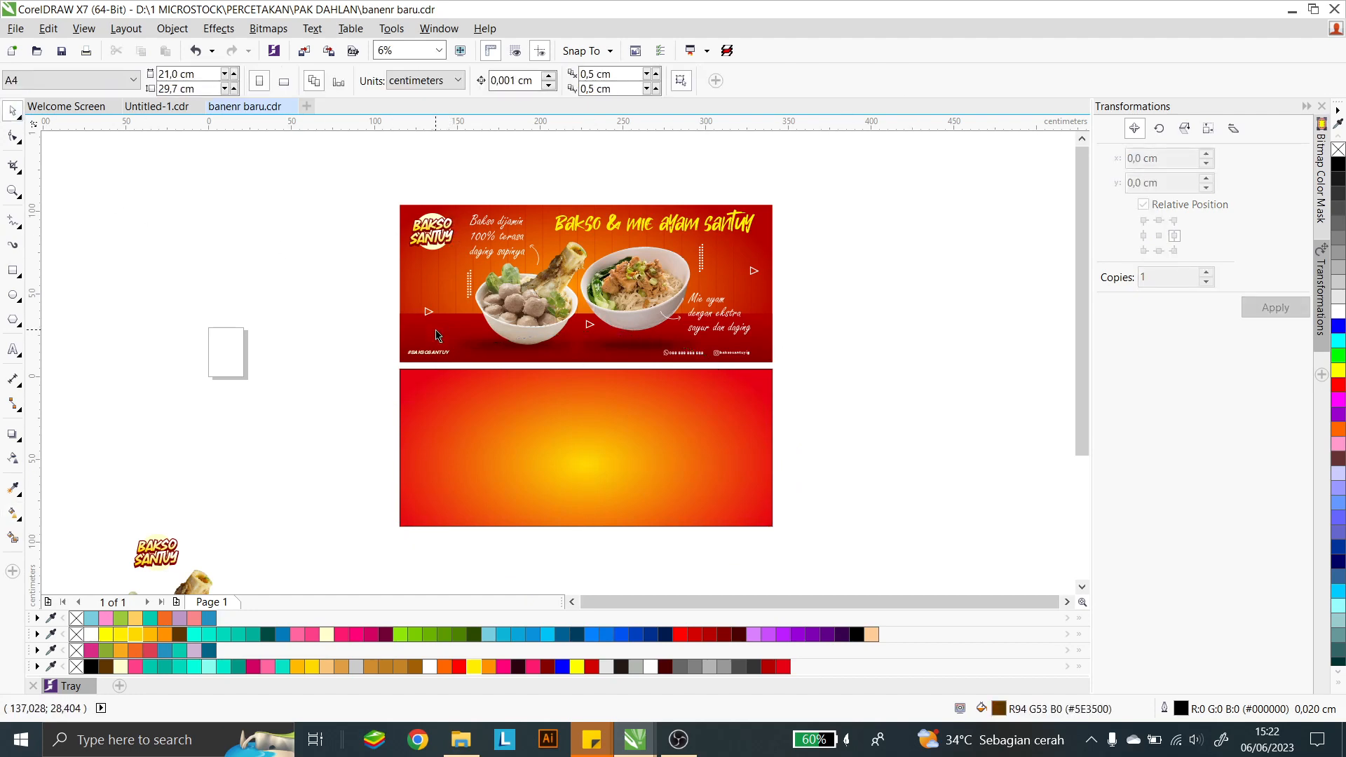
# Step: Try to shorten the gradient rectangle from its upper edge to about 35.5 cm high
pyautogui.scroll(1, 437, 335)
pyautogui.click(459, 317)
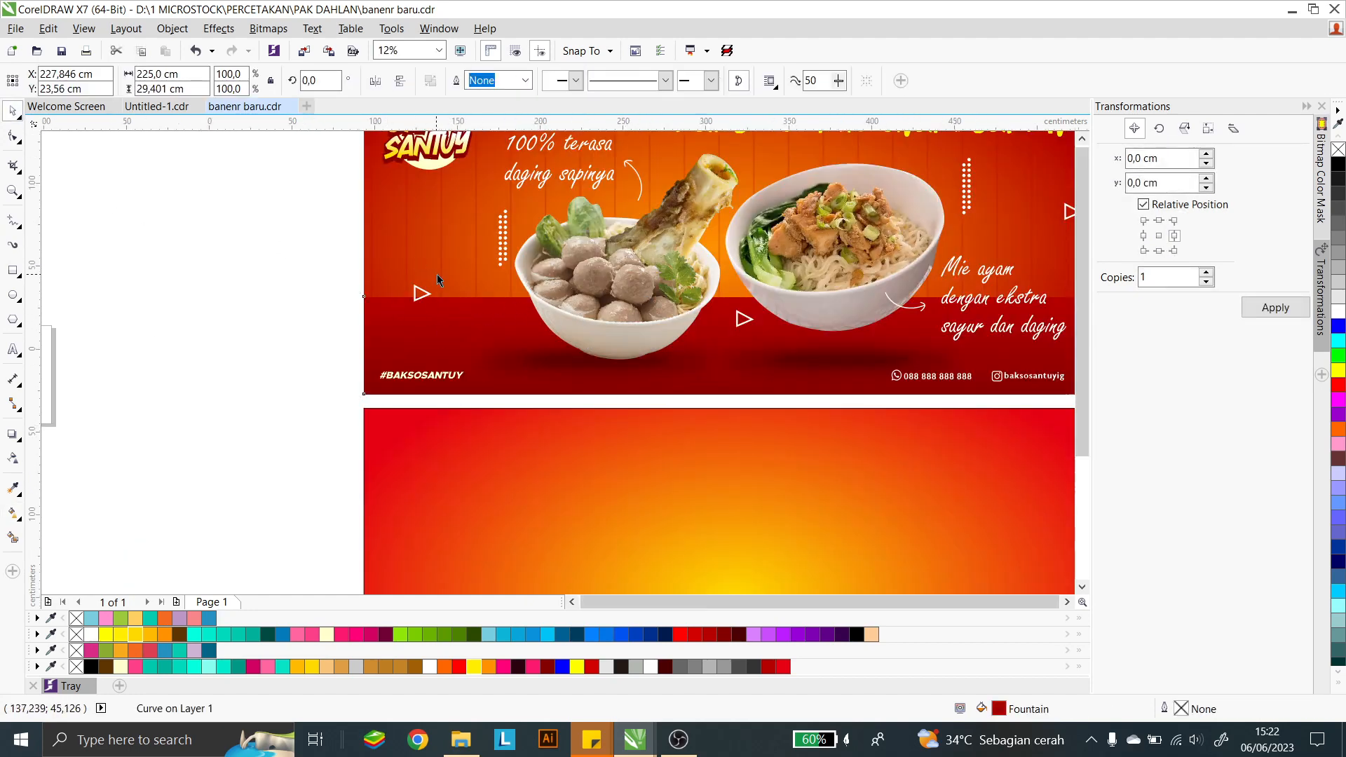
pyautogui.scroll(-1, 436, 277)
pyautogui.click(584, 427)
pyautogui.moveTo(586, 342); pyautogui.dragTo(583, 439)
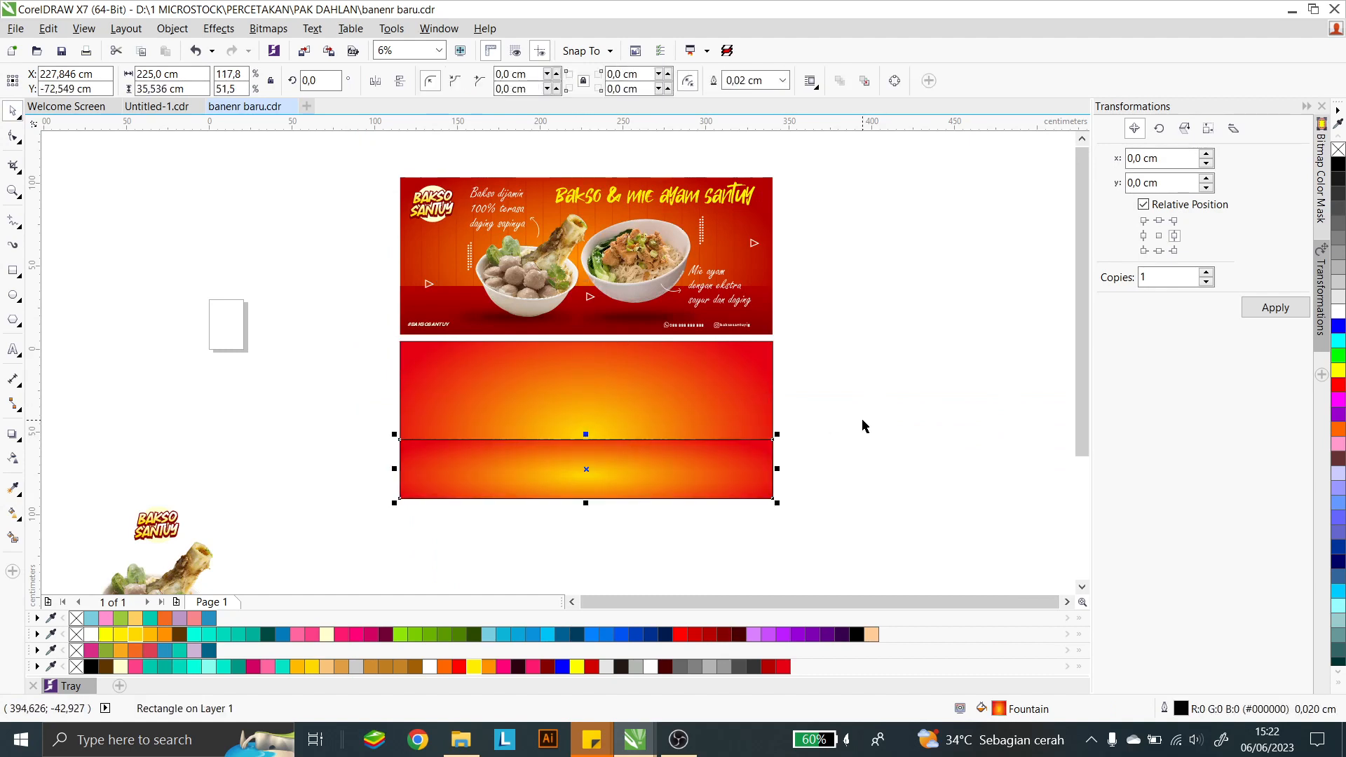
pyautogui.click(811, 414)
pyautogui.hotkey('ctrl', 'z')
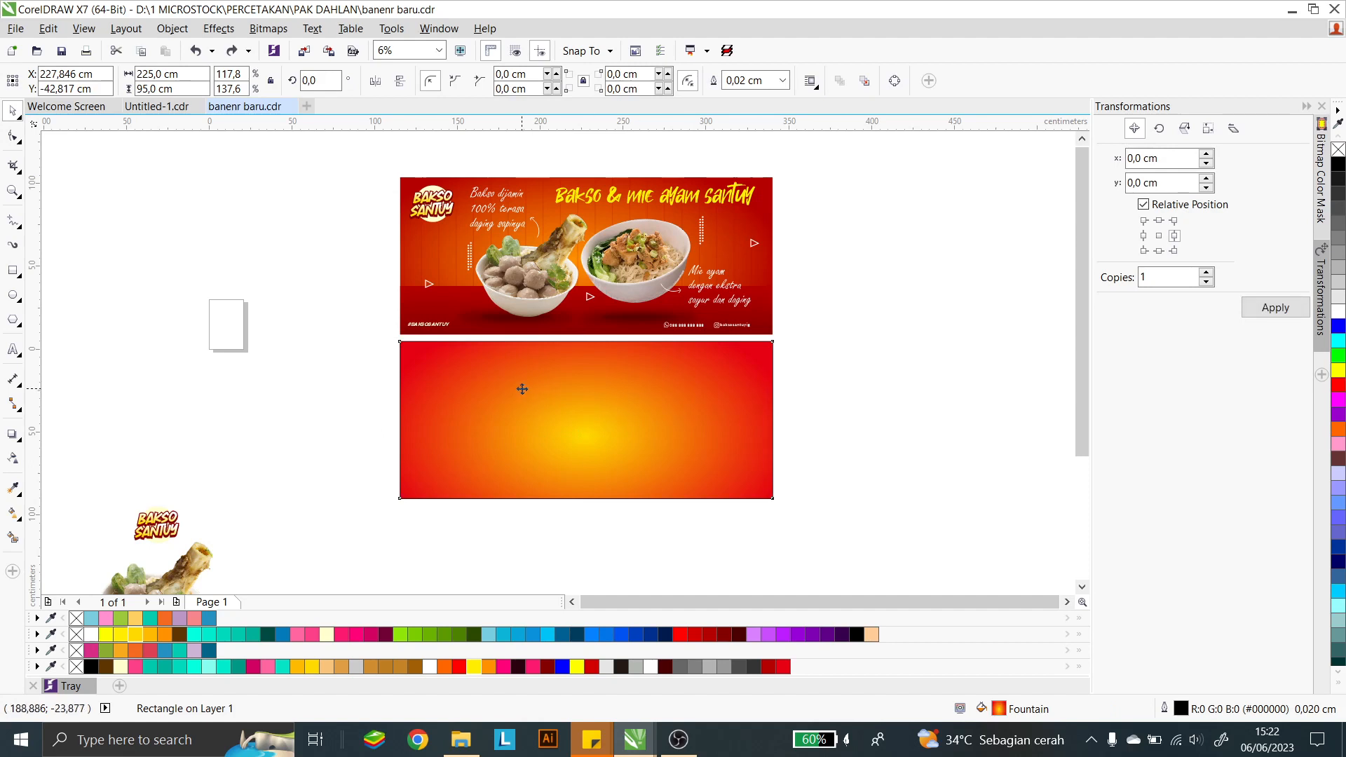
# Step: Duplicate the gradient rectangle, shorten the copy from its upper edge to about 34.3 cm high, and left-align it over the original
pyautogui.moveTo(522, 389); pyautogui.dragTo(735, 410)
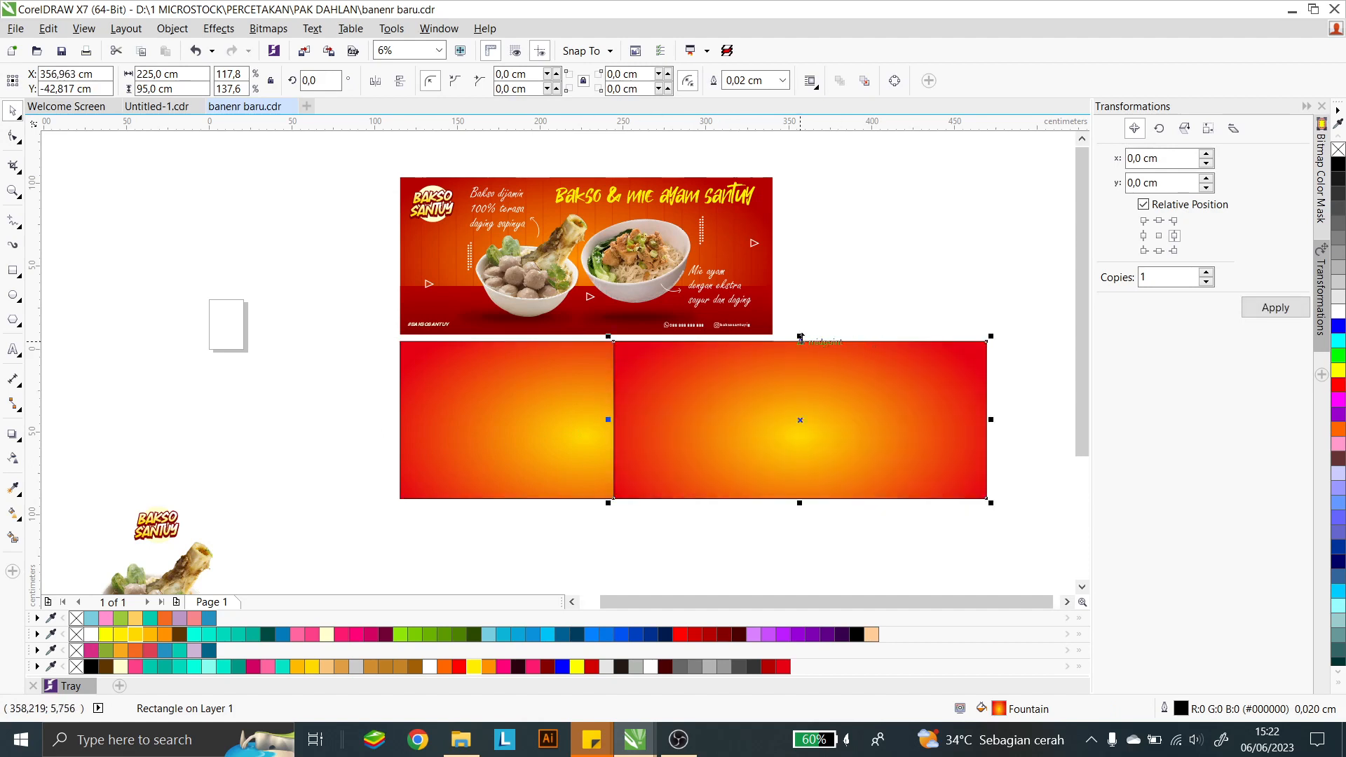
pyautogui.moveTo(801, 338); pyautogui.dragTo(802, 442)
pyautogui.keyDown('shift'); pyautogui.click(541, 420); pyautogui.keyUp('shift')
pyautogui.press('l')
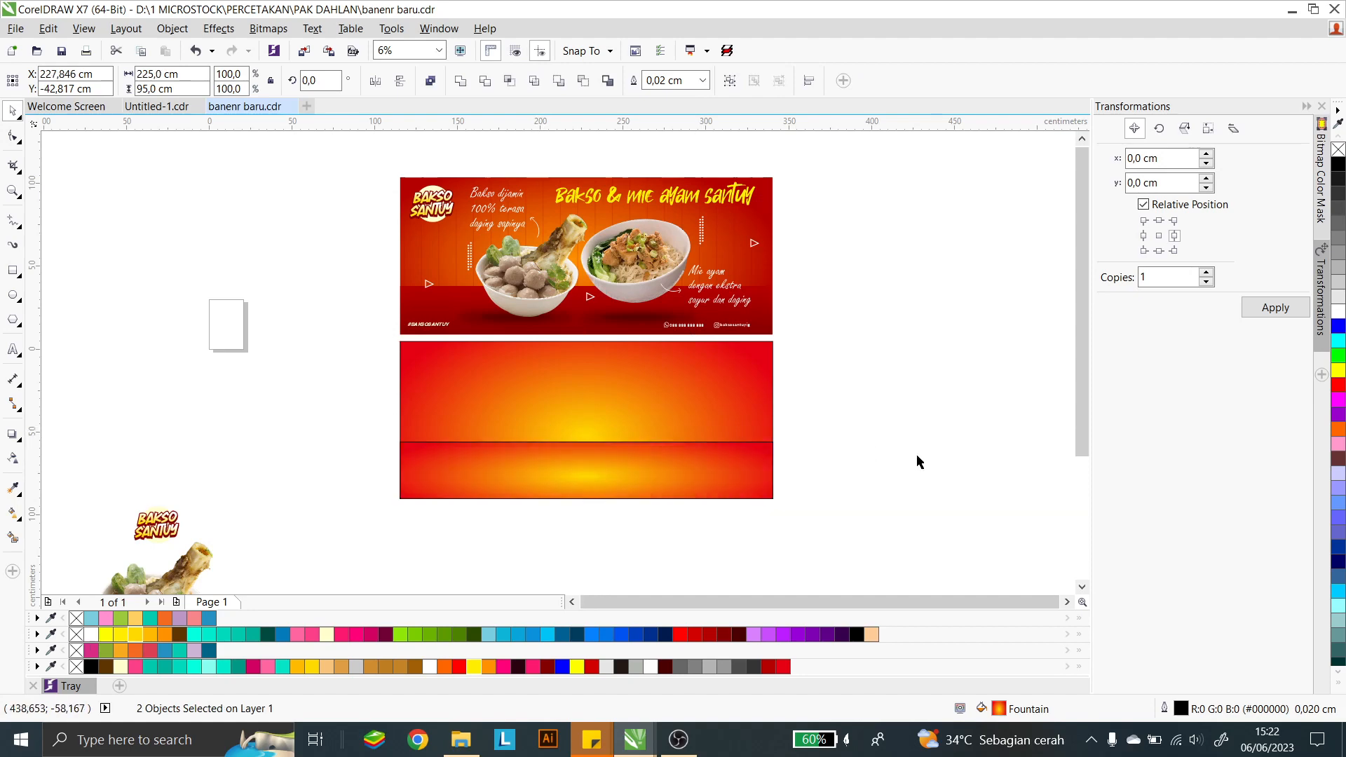
# Step: Fill the lower band of the new background with solid dark red (#850000), following the reference banner
pyautogui.click(634, 494)
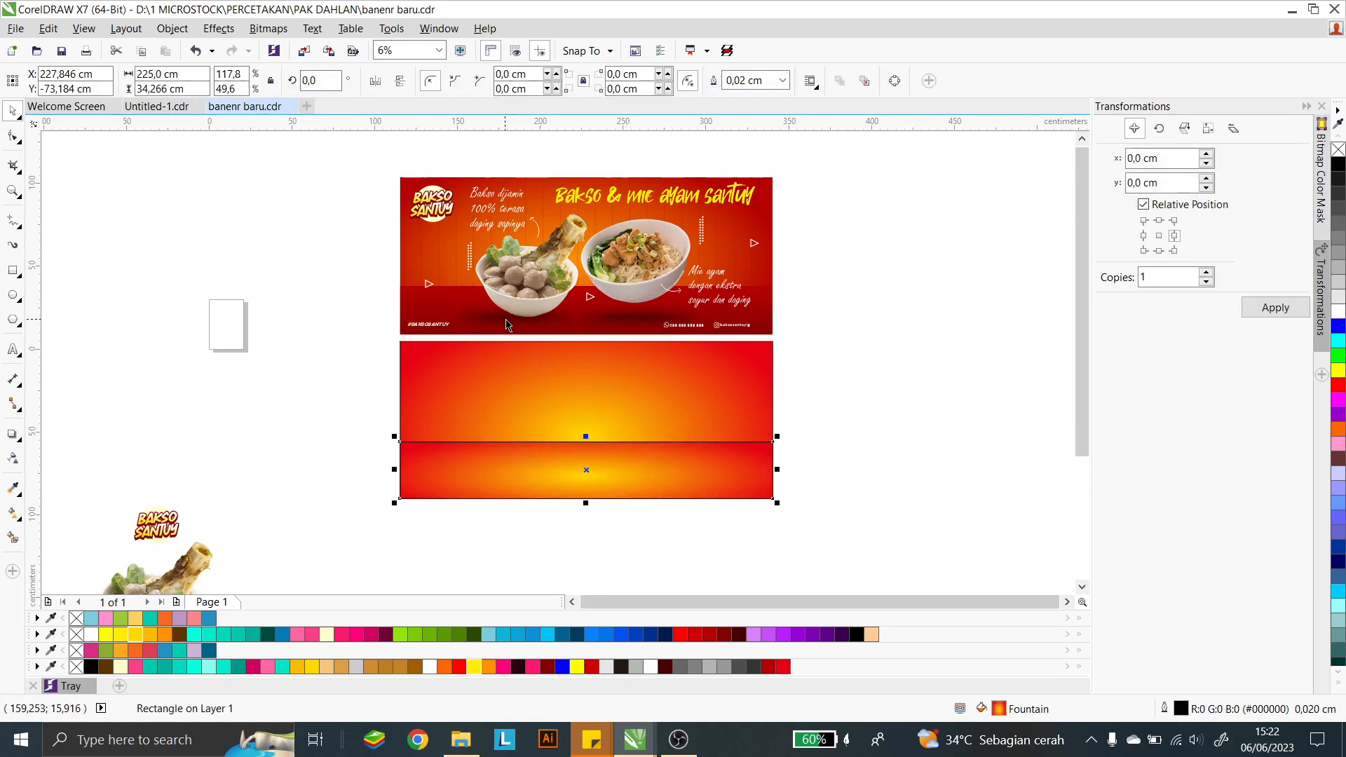
pyautogui.scroll(2, 631, 310)
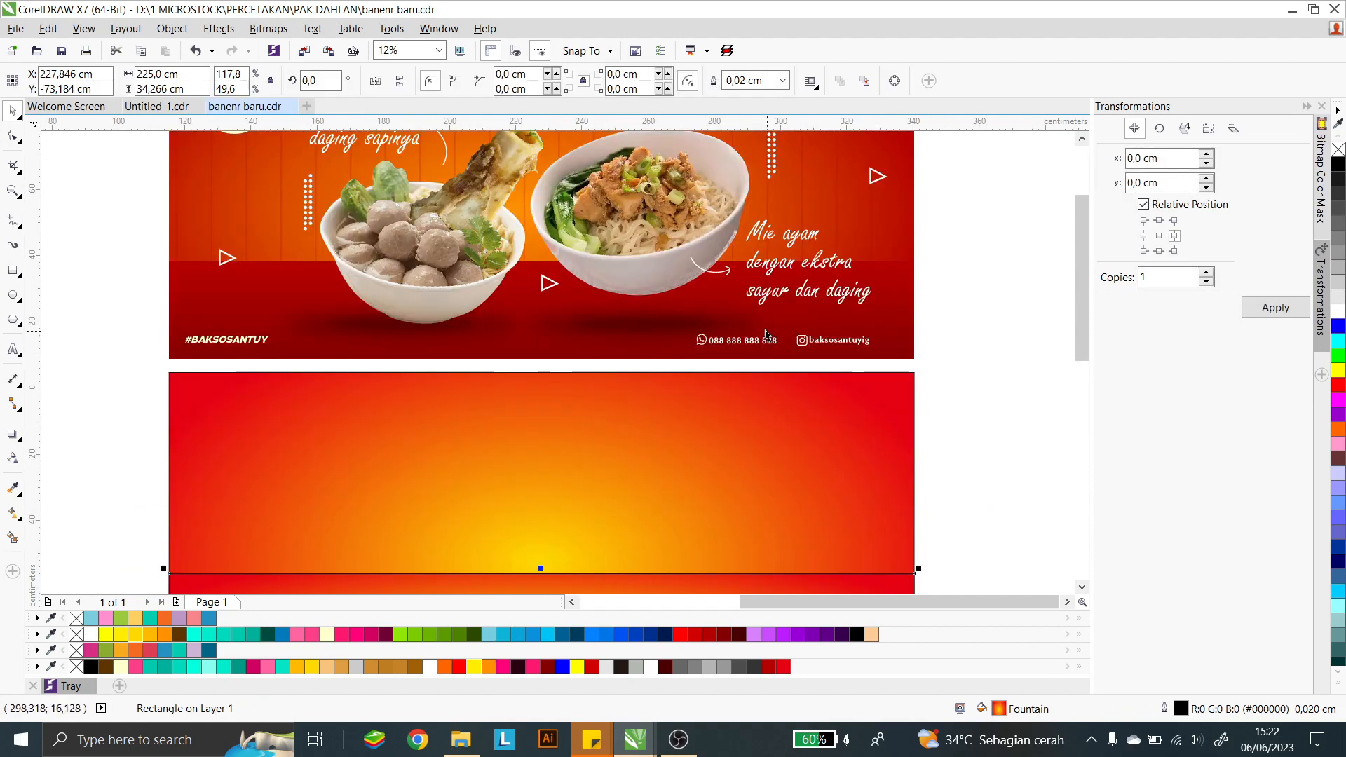
pyautogui.scroll(-2, 526, 366)
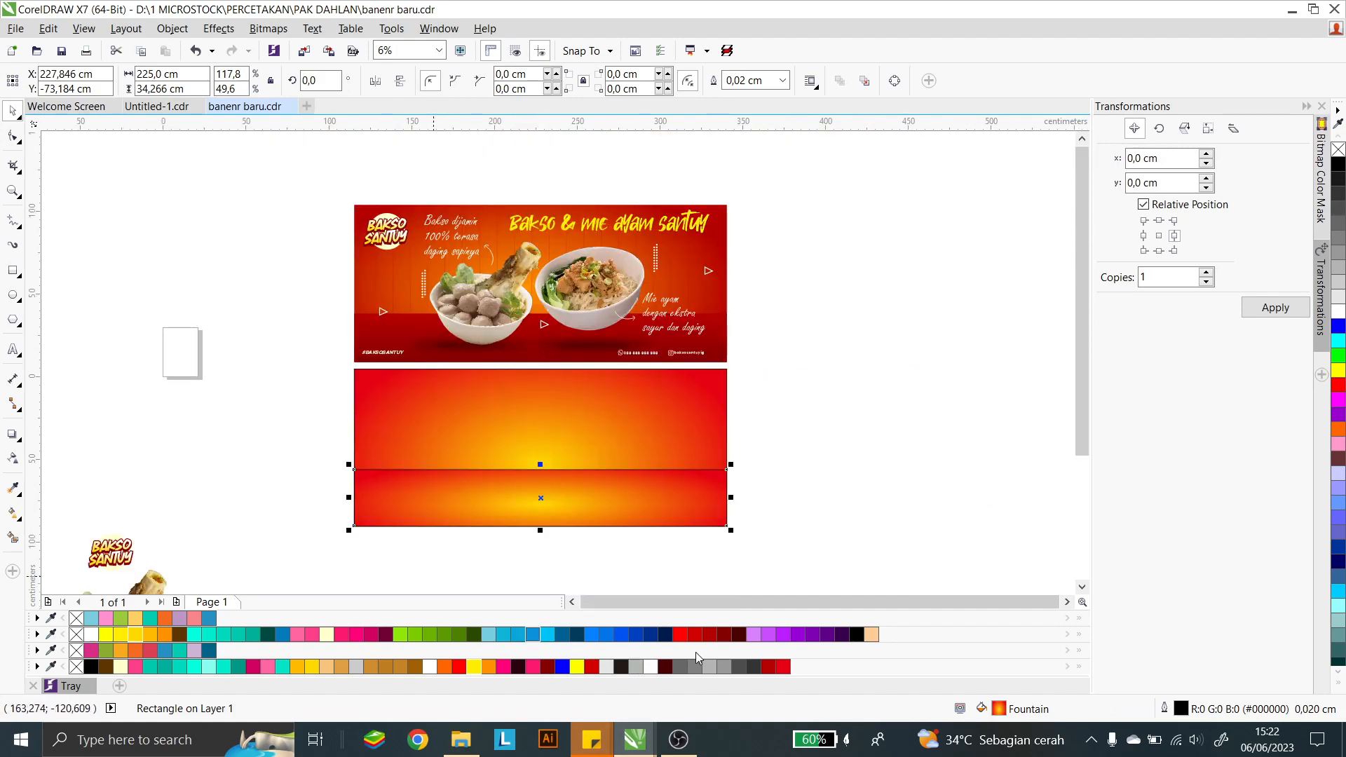
pyautogui.click(733, 636)
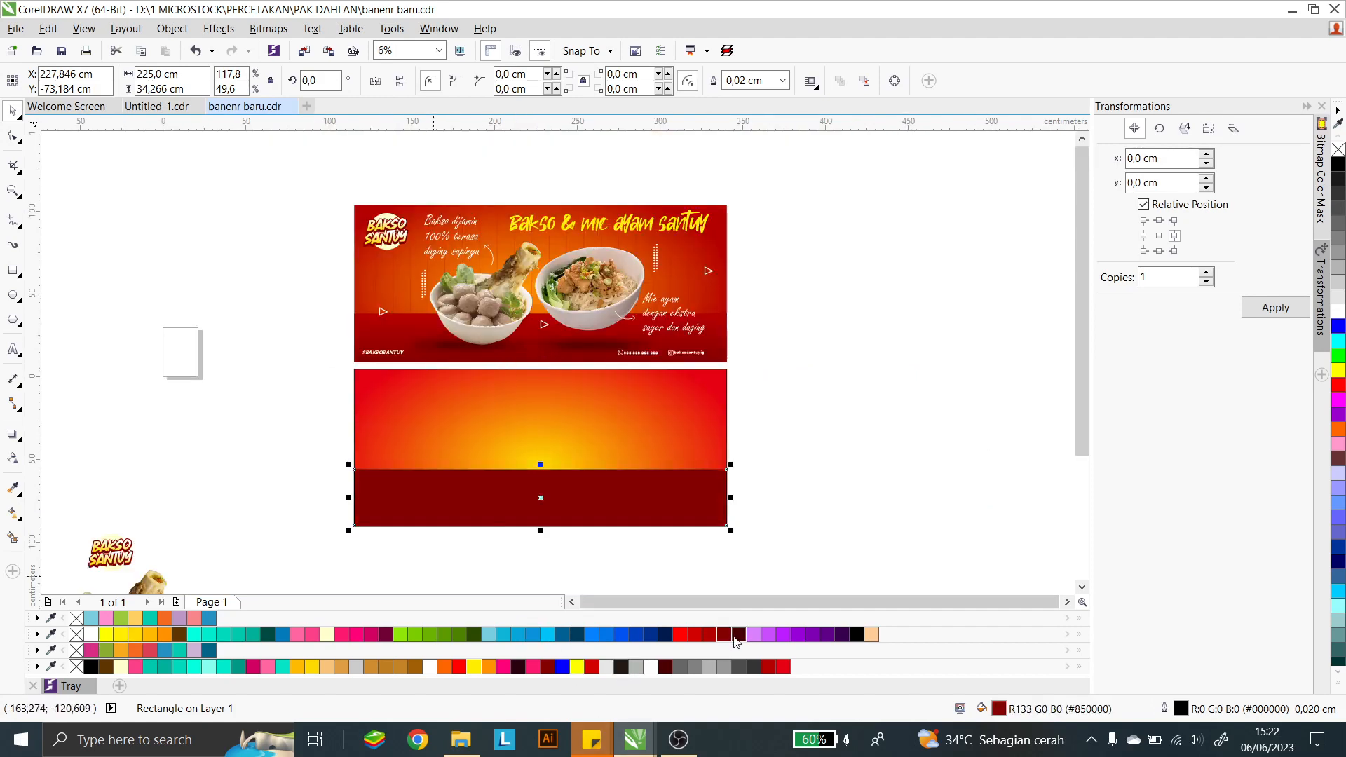
# Step: Remove the outlines from the dark red band and the gradient background rectangle
pyautogui.rightClick(1338, 150)
pyautogui.click(667, 439)
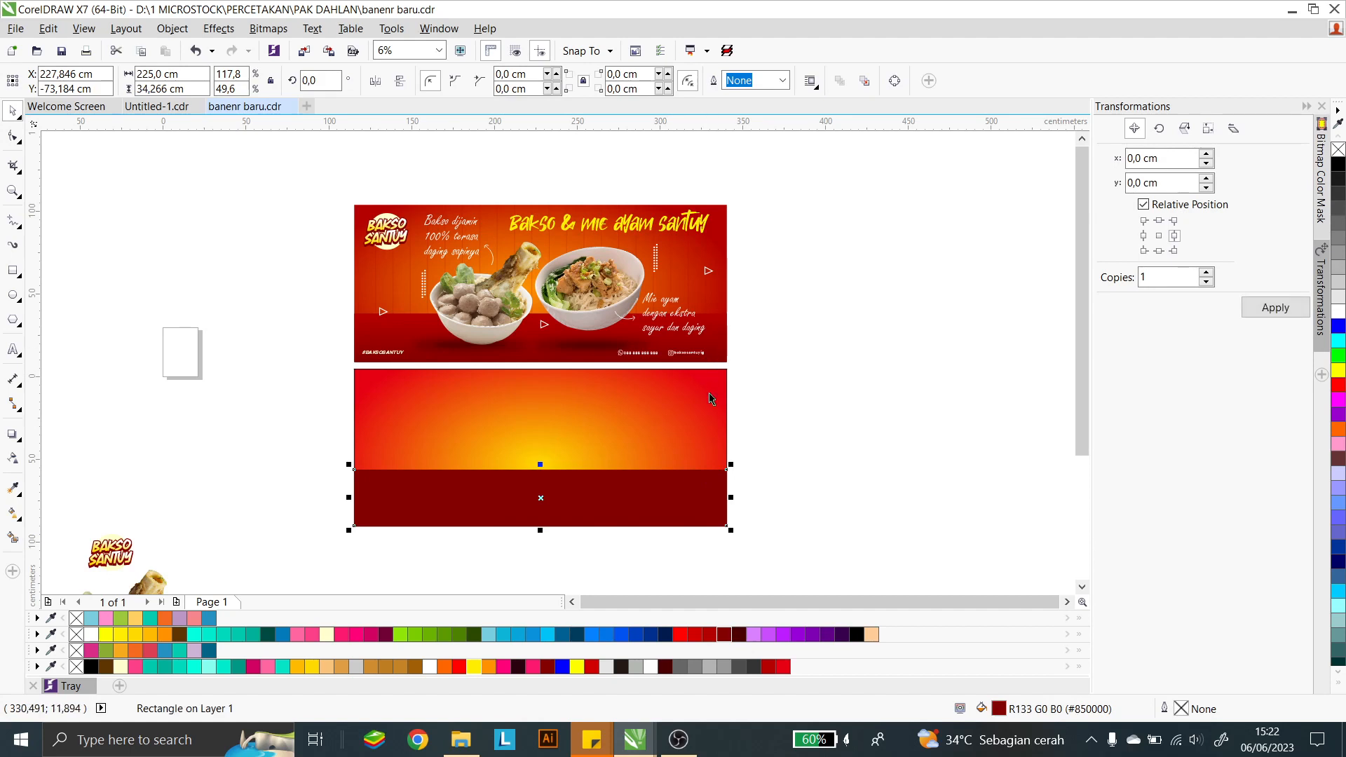
pyautogui.rightClick(1339, 151)
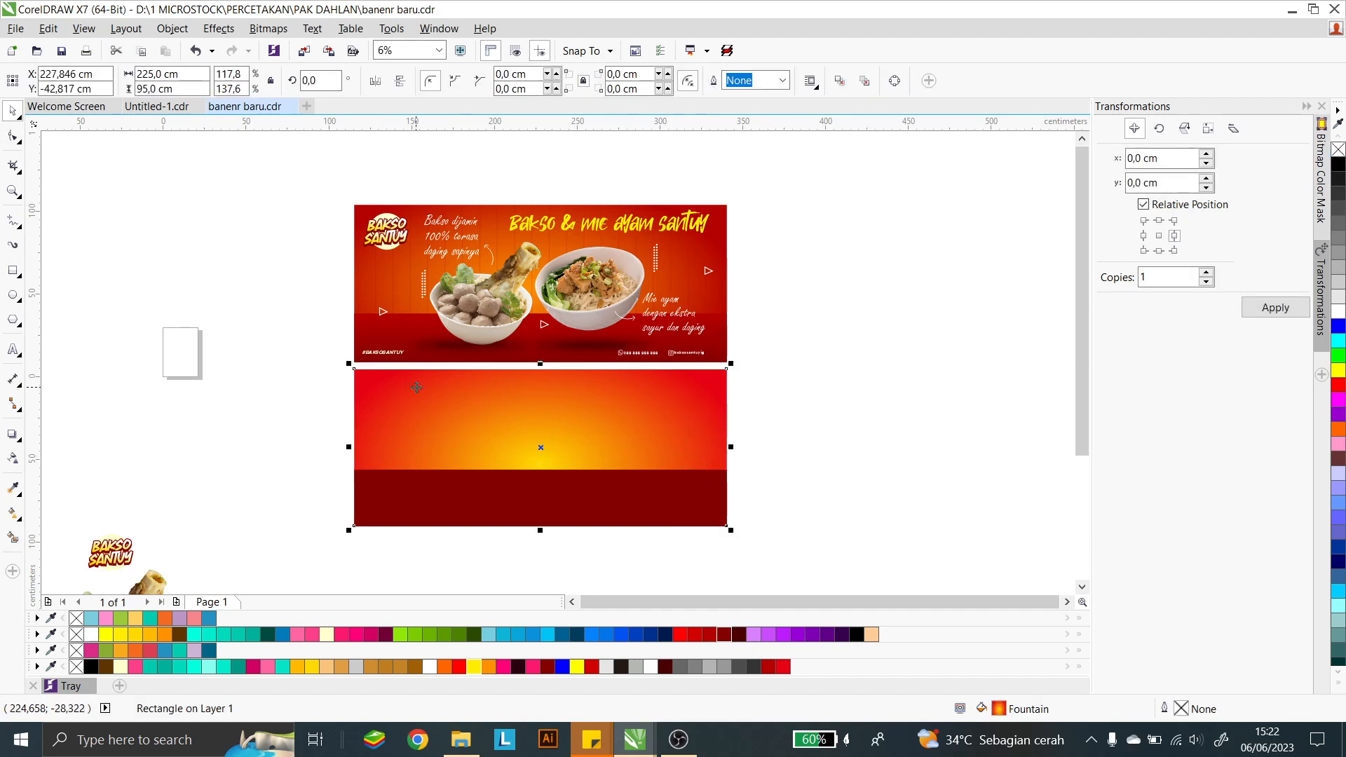
# Step: Recolour the background rectangle's fountain fill with dark red at the outer edge and bright red at the centre
pyautogui.click(13, 512)
pyautogui.click(539, 593)
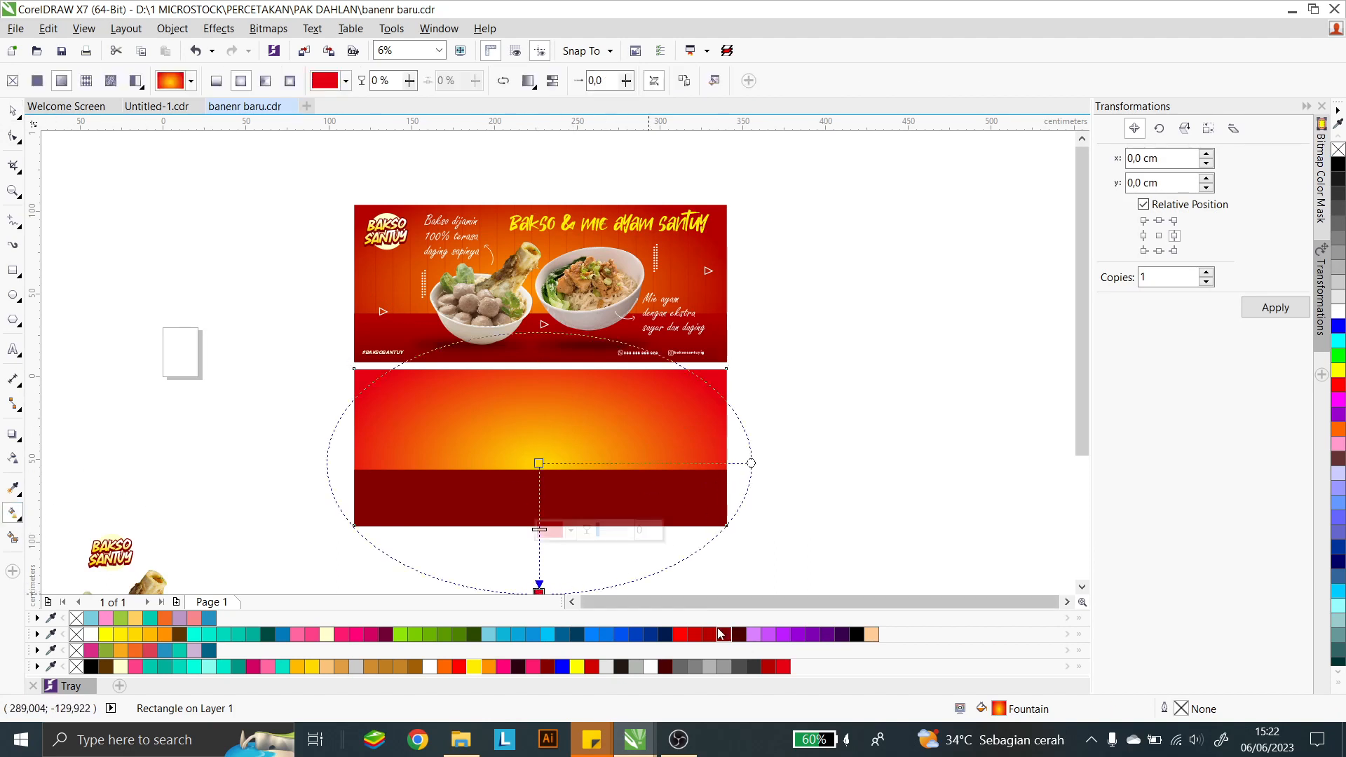
pyautogui.click(727, 638)
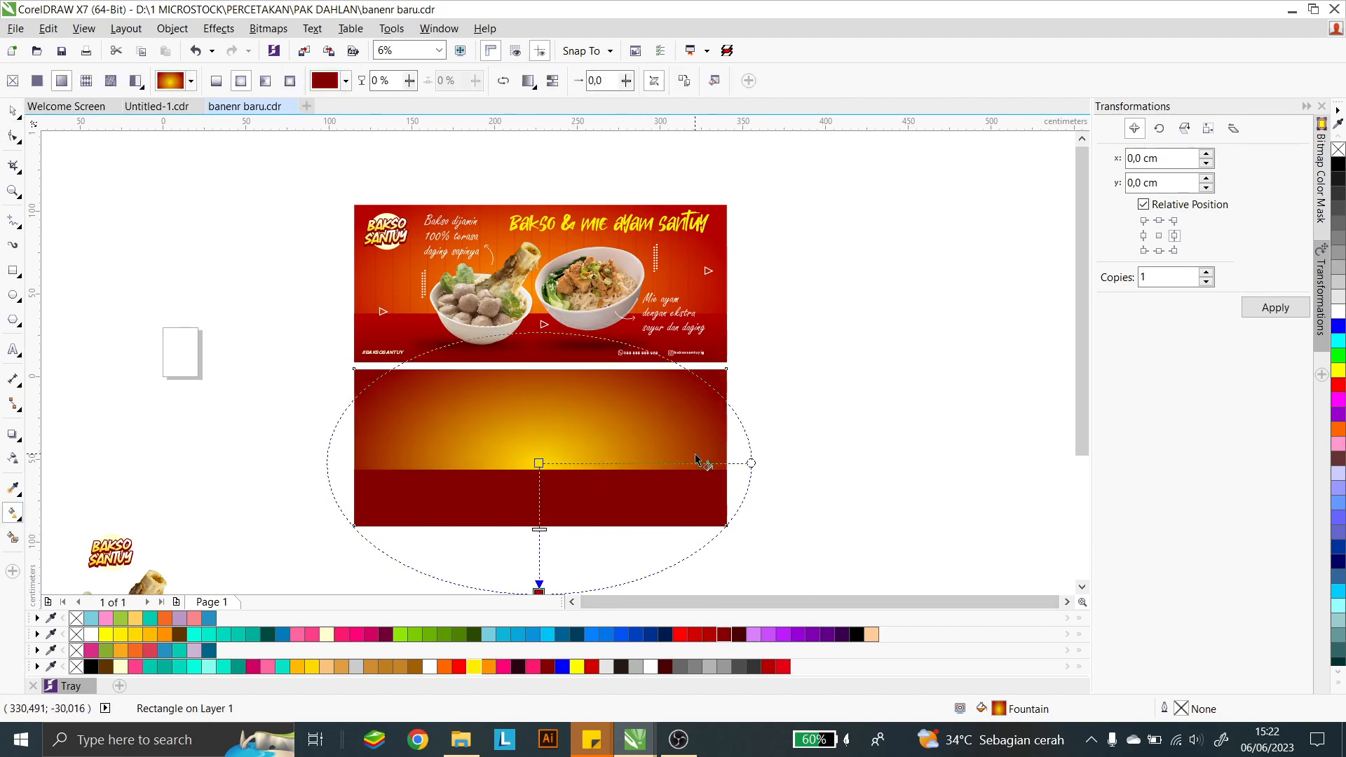
pyautogui.click(539, 463)
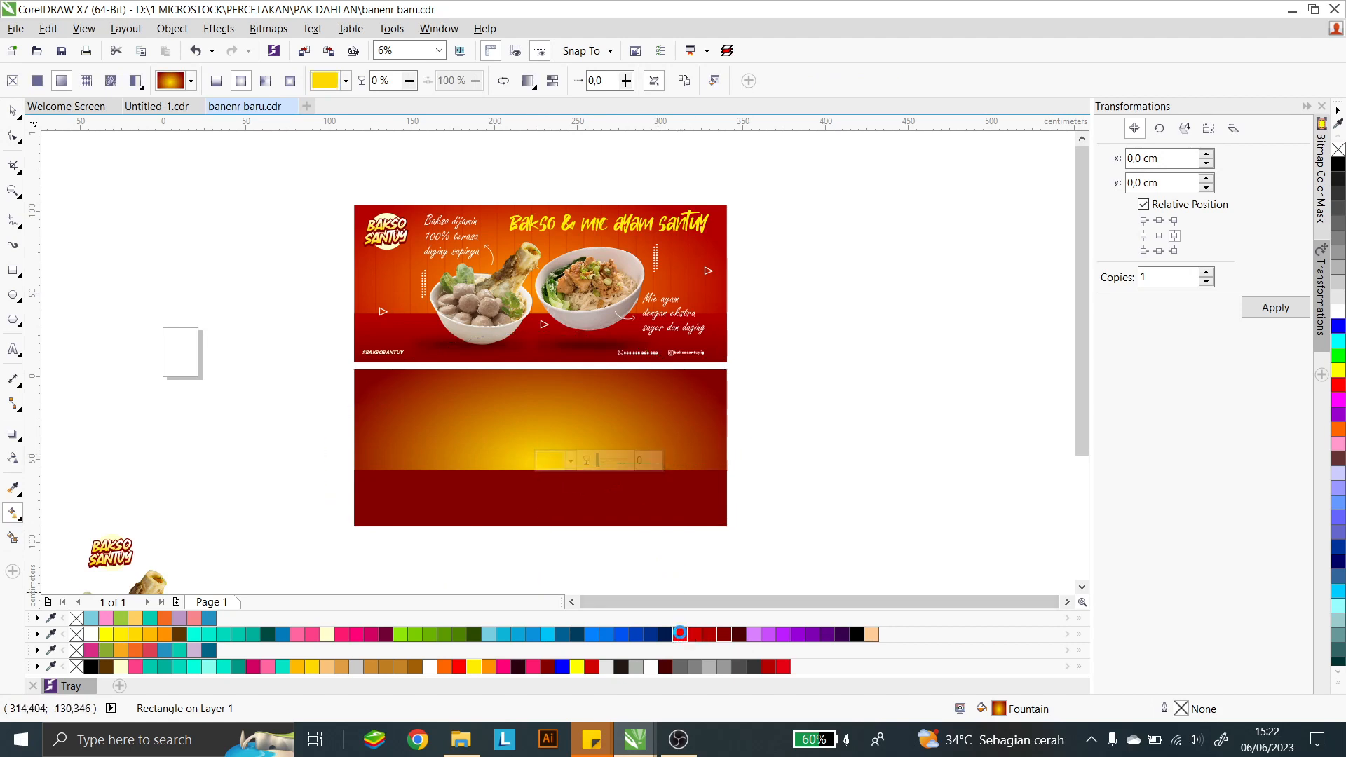
pyautogui.click(680, 634)
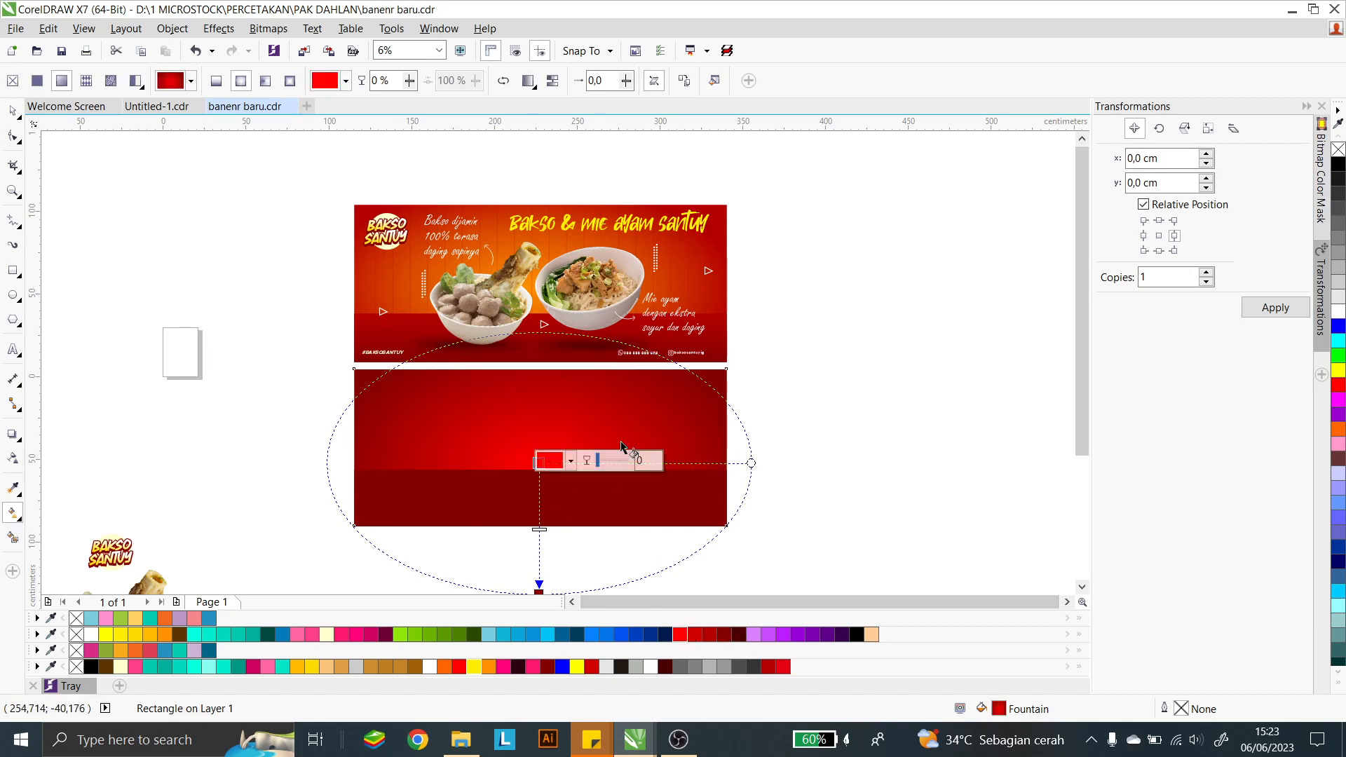
# Step: Recolour the centre of the background rectangle's fountain fill orange and shift it slightly down to the lower band's upper edge
pyautogui.click(165, 635)
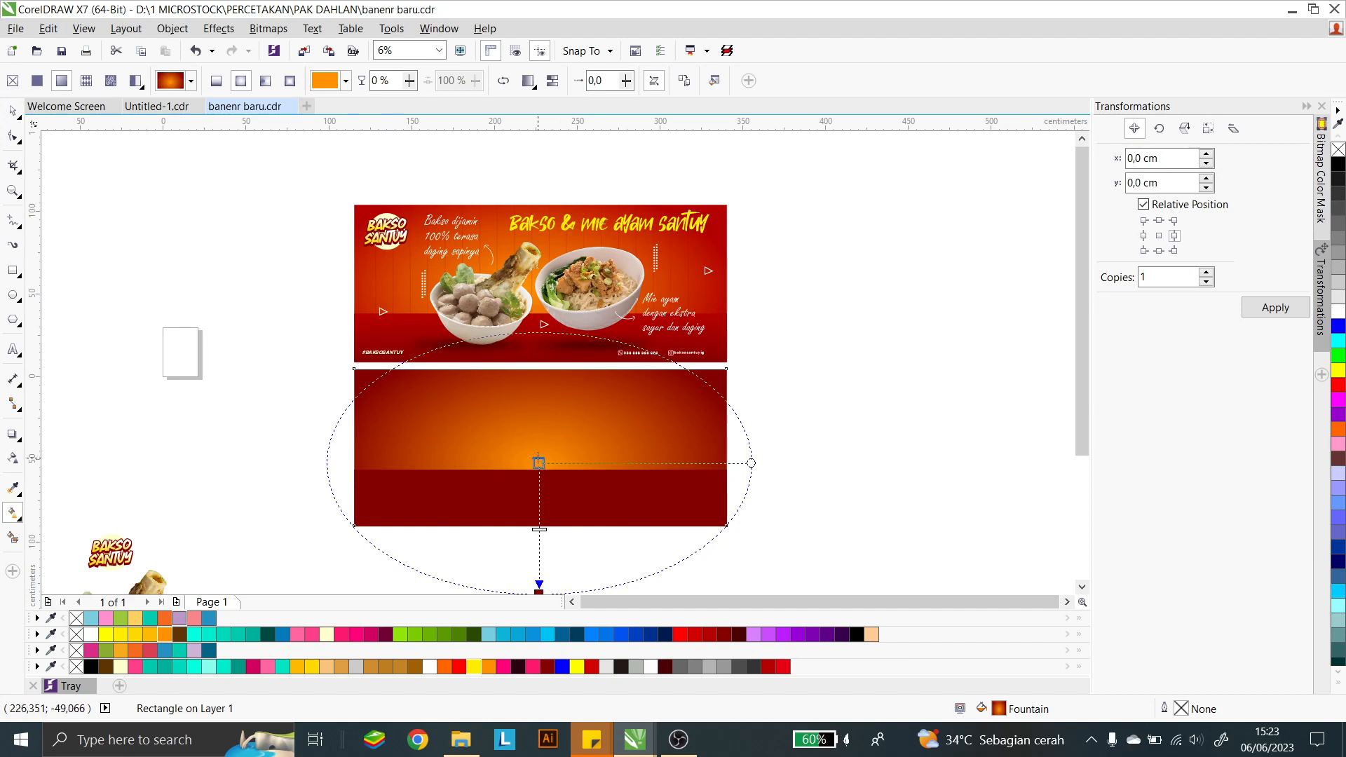
pyautogui.moveTo(539, 463); pyautogui.dragTo(539, 470)
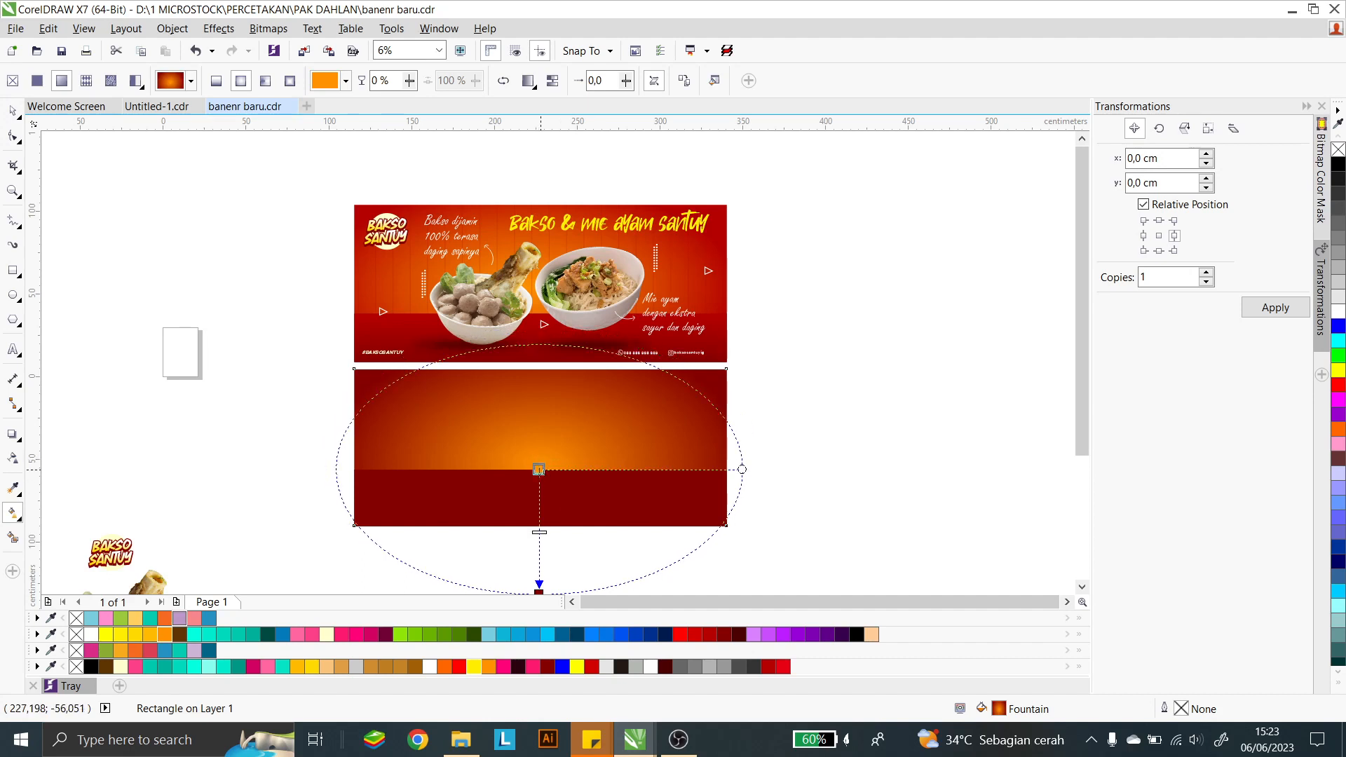
pyautogui.moveTo(539, 593)
pyautogui.mouseDown()
pyautogui.moveTo(539, 574)
pyautogui.moveTo(538, 594)
pyautogui.mouseUp()
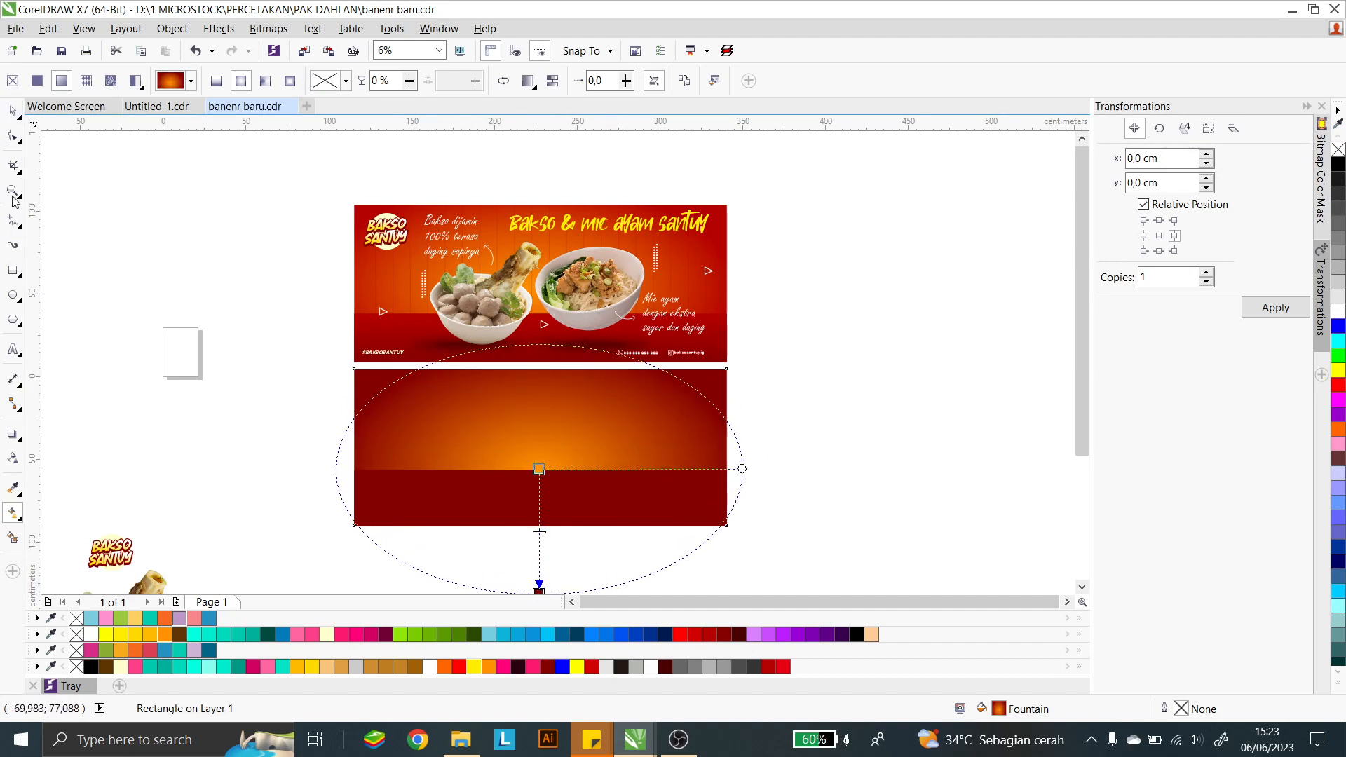
pyautogui.click(13, 111)
pyautogui.click(65, 174)
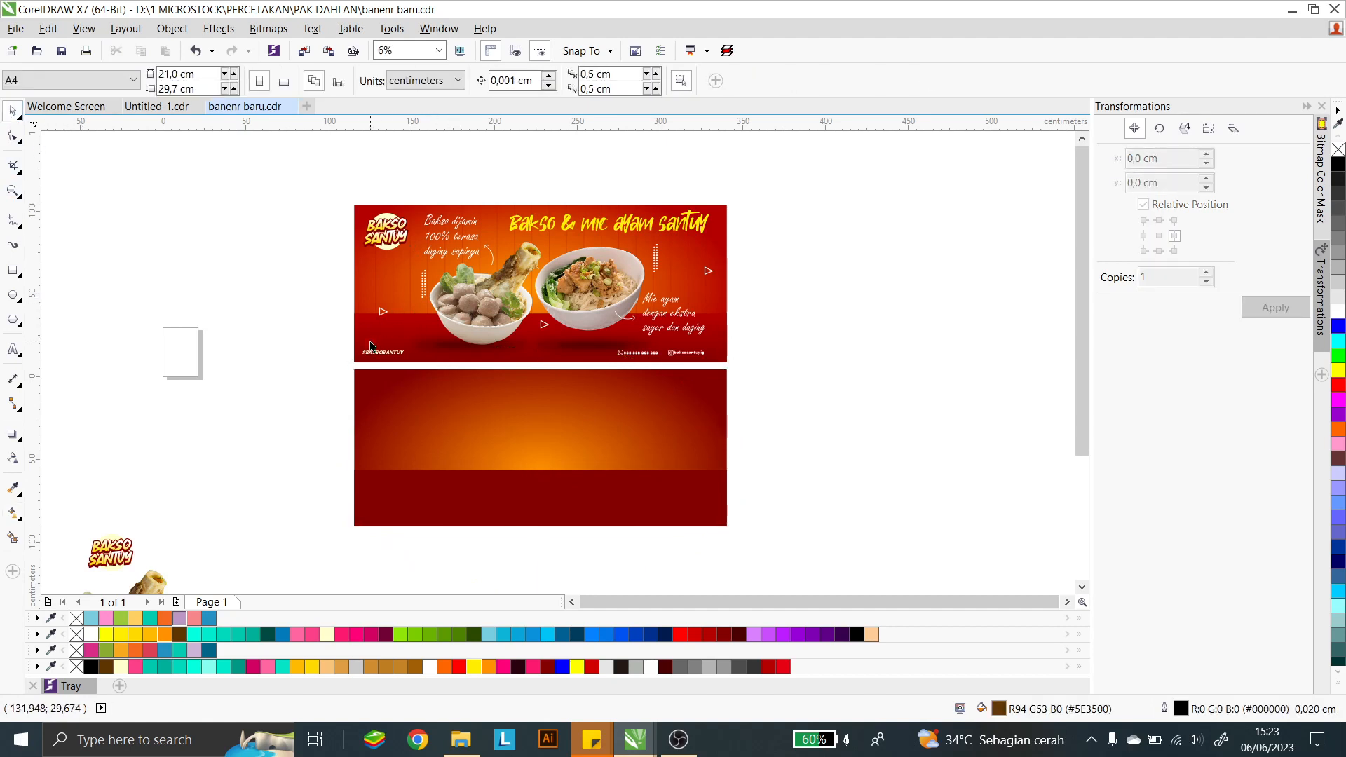
# Step: Try the brighter red #B30000 on the lower band, moving it over the reference banner for comparison and undoing the move
pyautogui.click(472, 495)
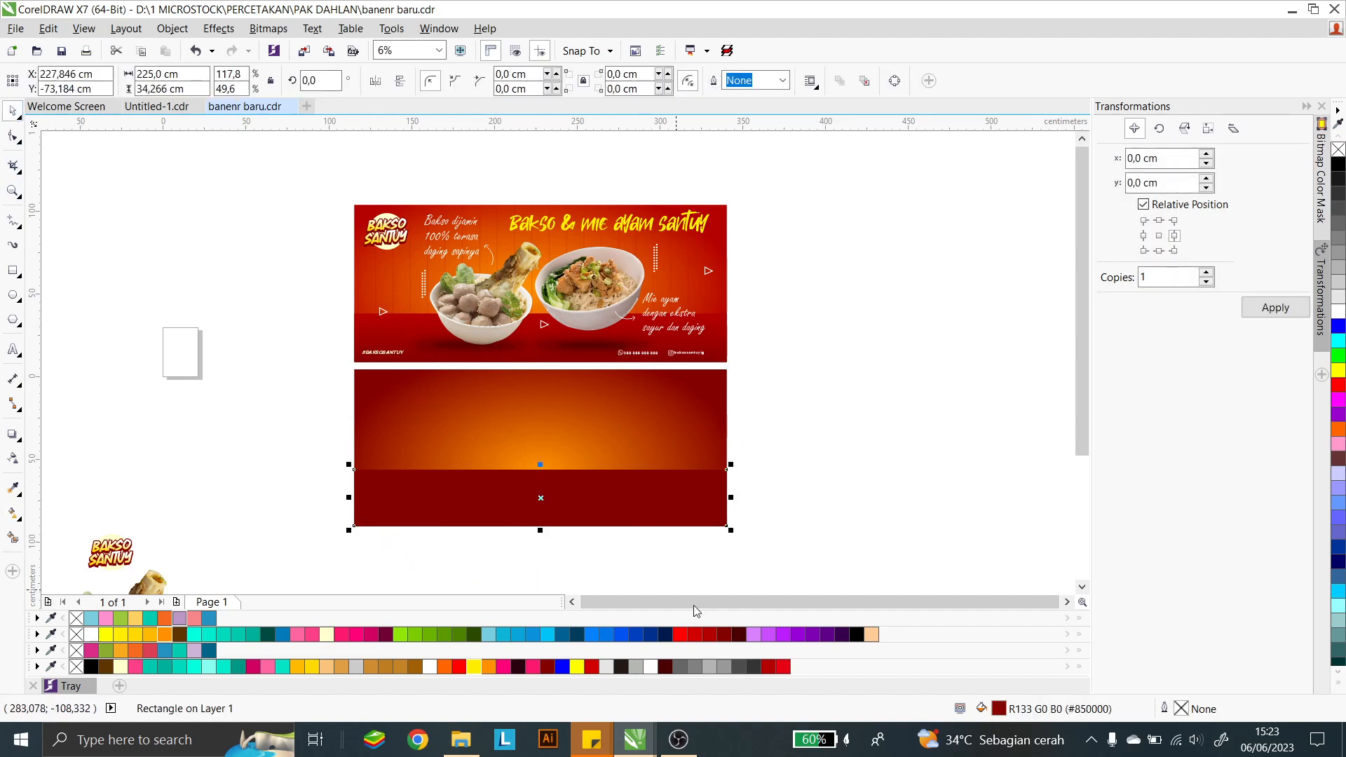
pyautogui.click(709, 635)
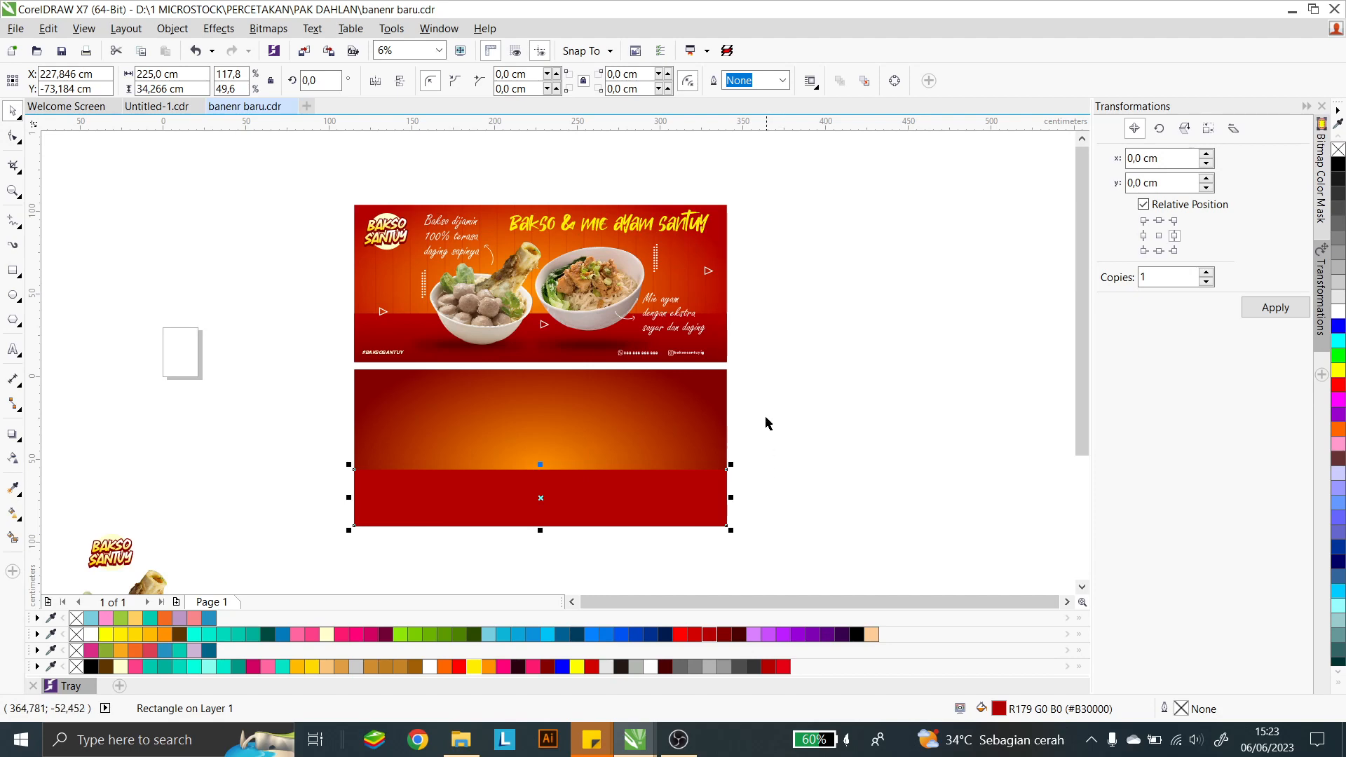
pyautogui.click(770, 442)
pyautogui.moveTo(672, 508); pyautogui.dragTo(678, 379)
pyautogui.scroll(1, 752, 322)
pyautogui.hotkey('ctrl', 'z')
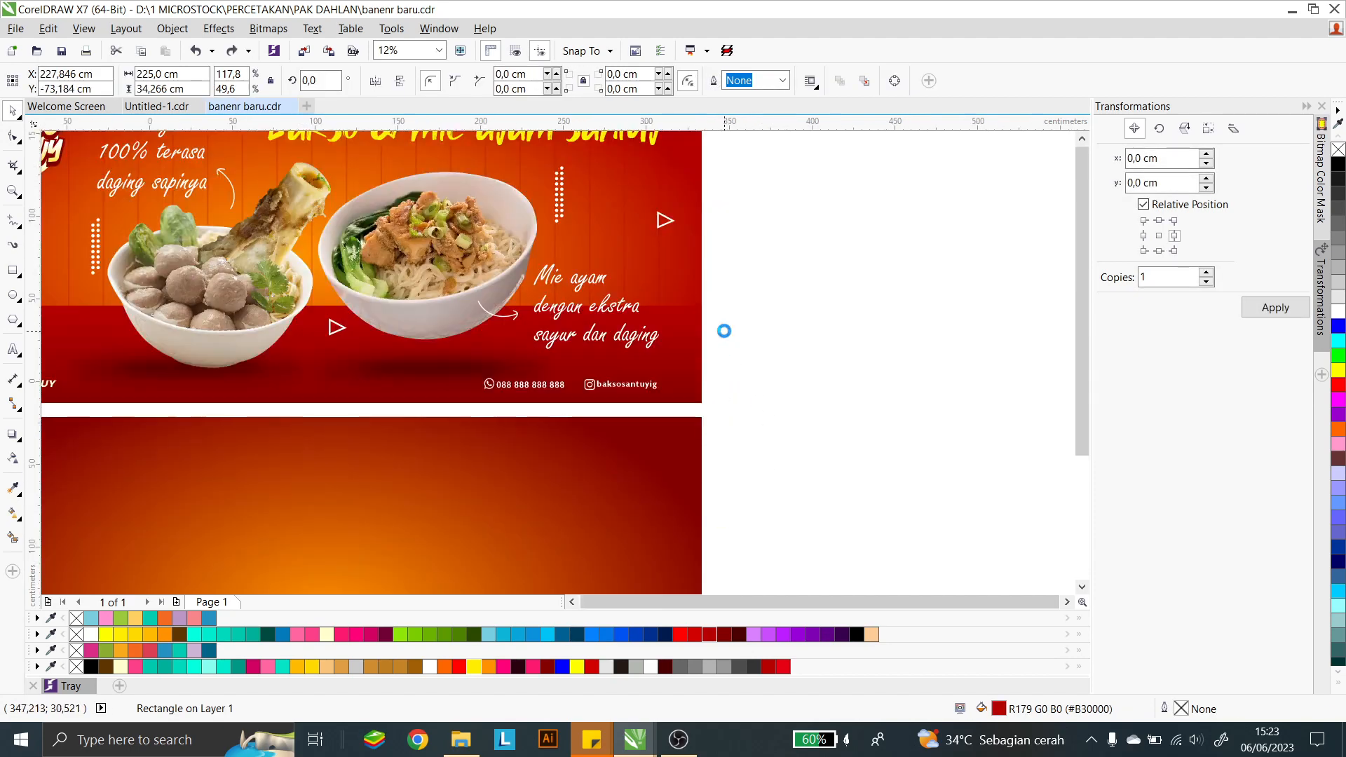
# Step: Return the lower band's fill to #850000, compare it over the reference banner, and undo the move
pyautogui.scroll(-1, 724, 330)
pyautogui.click(718, 634)
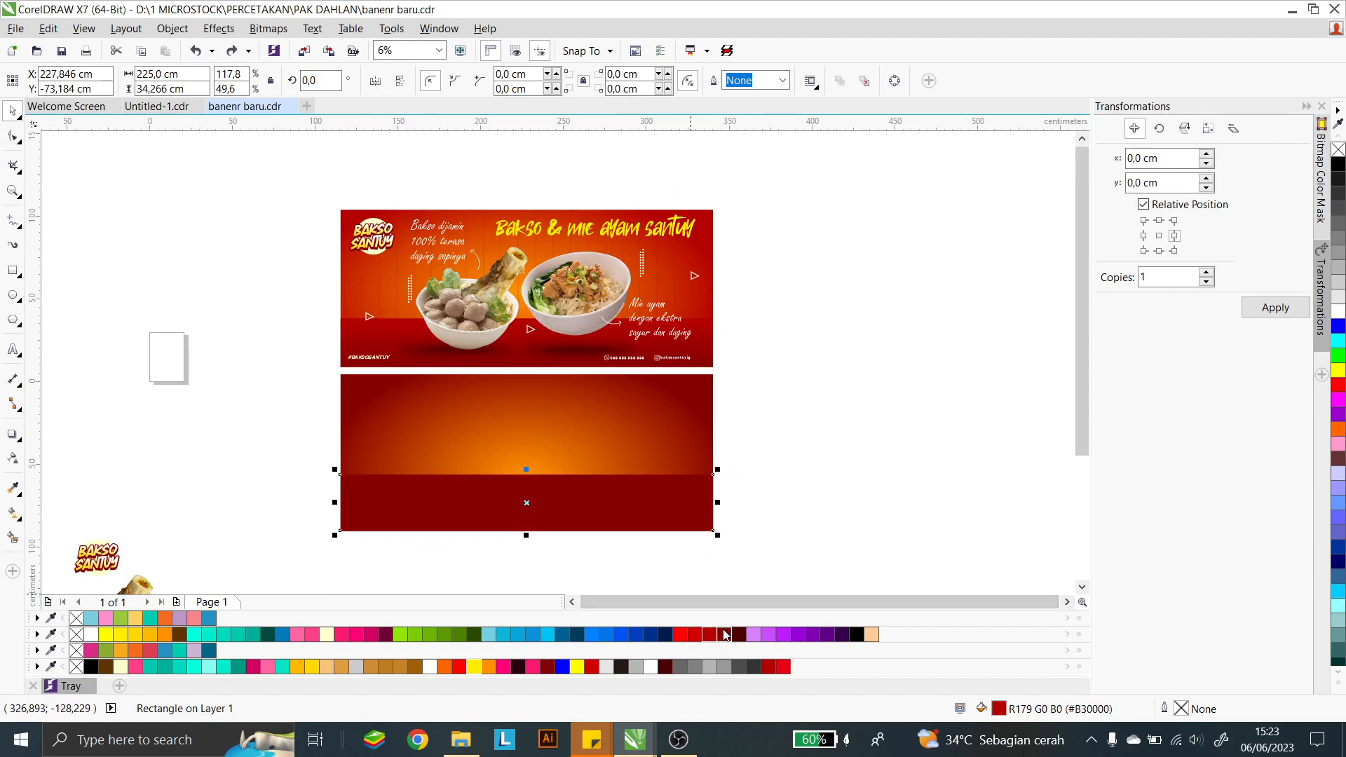
pyautogui.moveTo(641, 517); pyautogui.dragTo(662, 391)
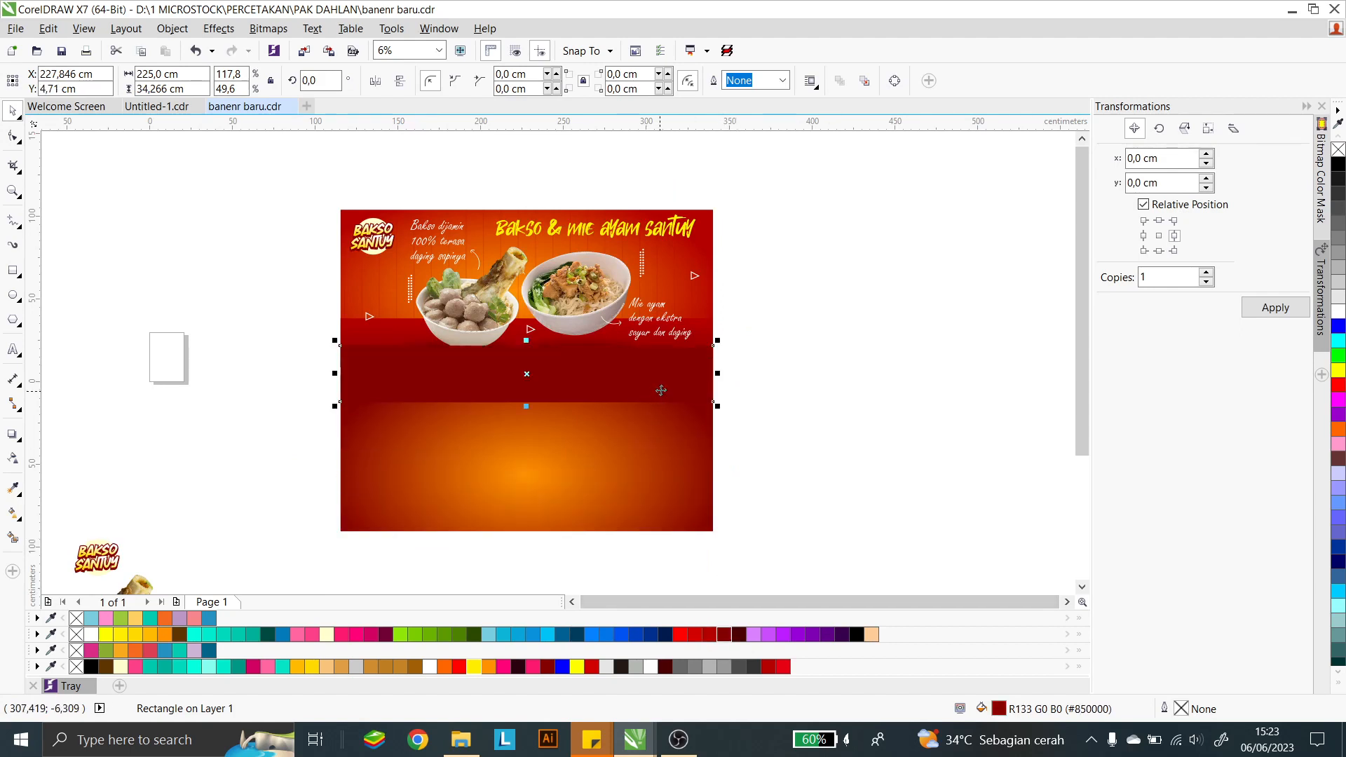
pyautogui.hotkey('ctrl', 'z')
pyautogui.scroll(1, 571, 514)
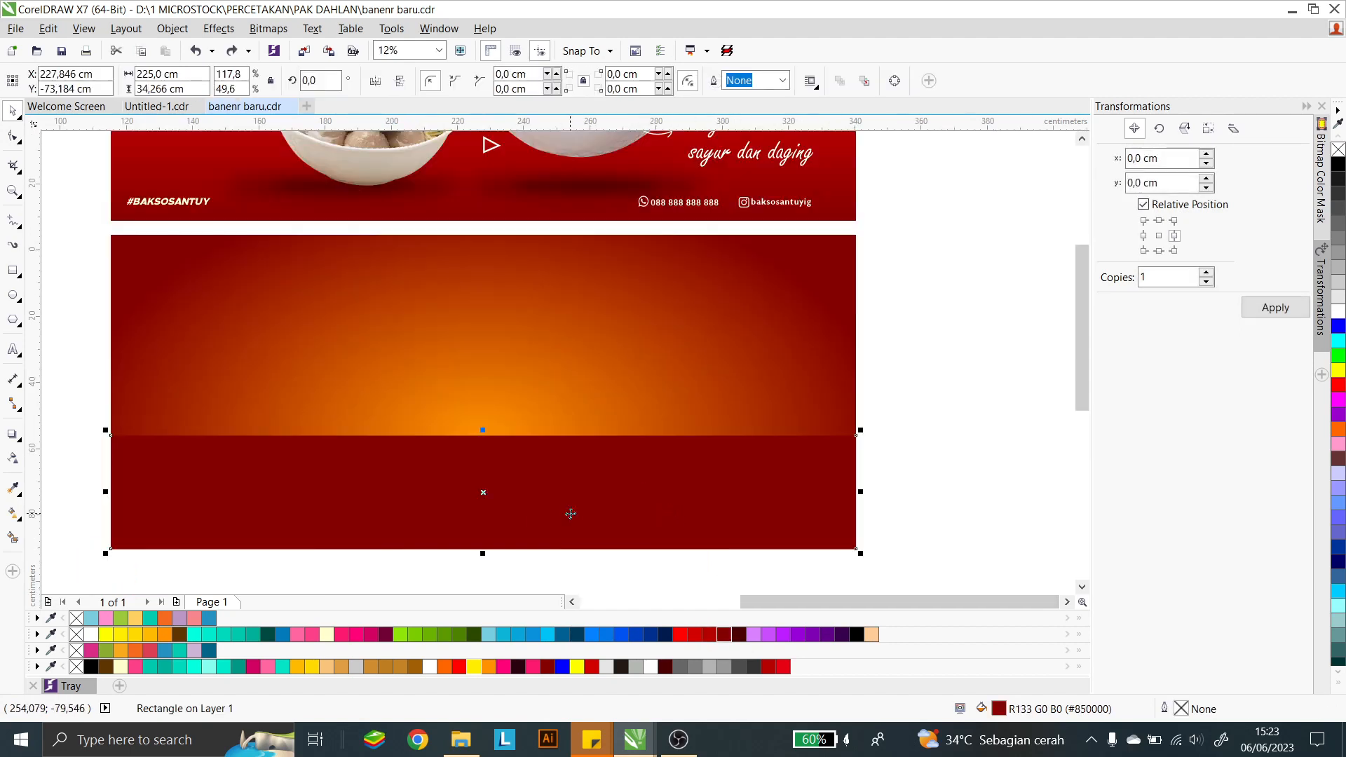
# Step: Edit the lower band's uniform fill to red #9E0000 (R 158, G 0, B 0)
pyautogui.doubleClick(999, 709)
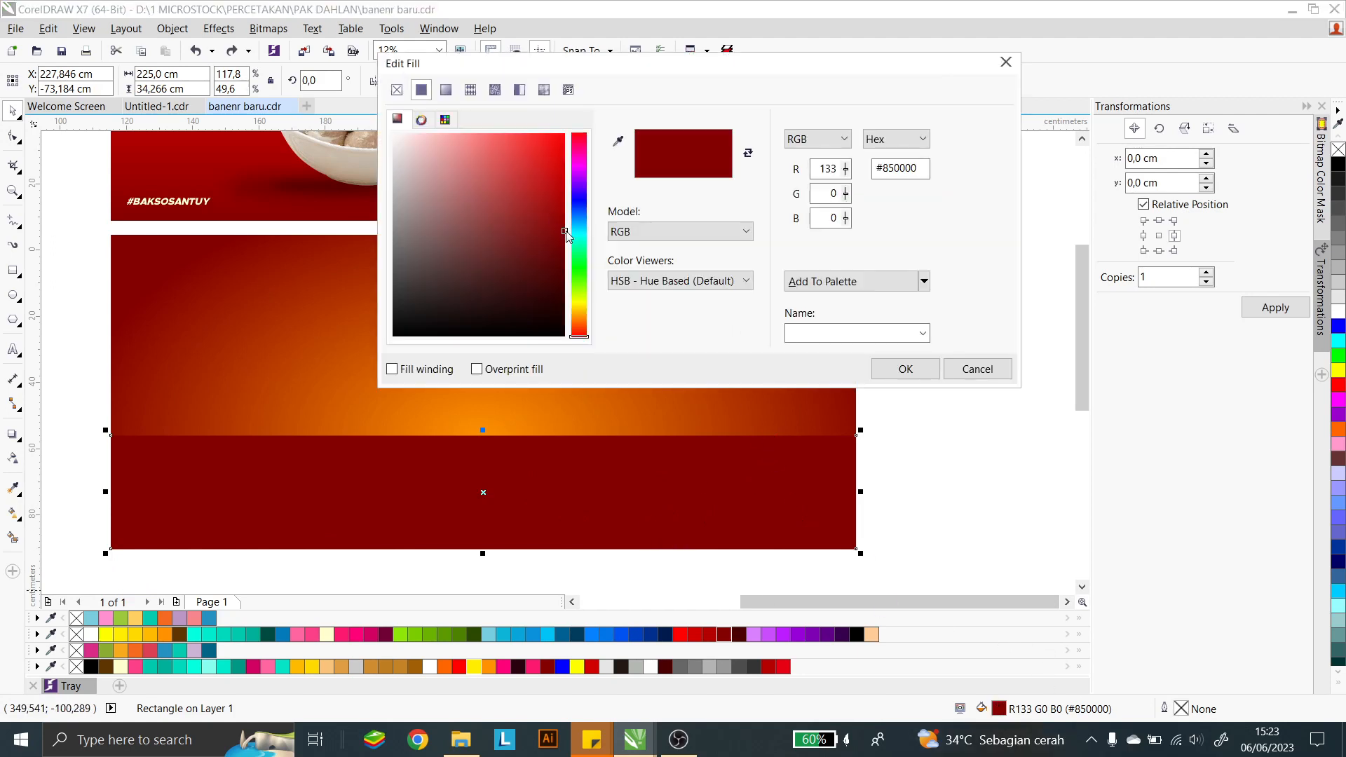
pyautogui.moveTo(566, 232); pyautogui.dragTo(566, 218)
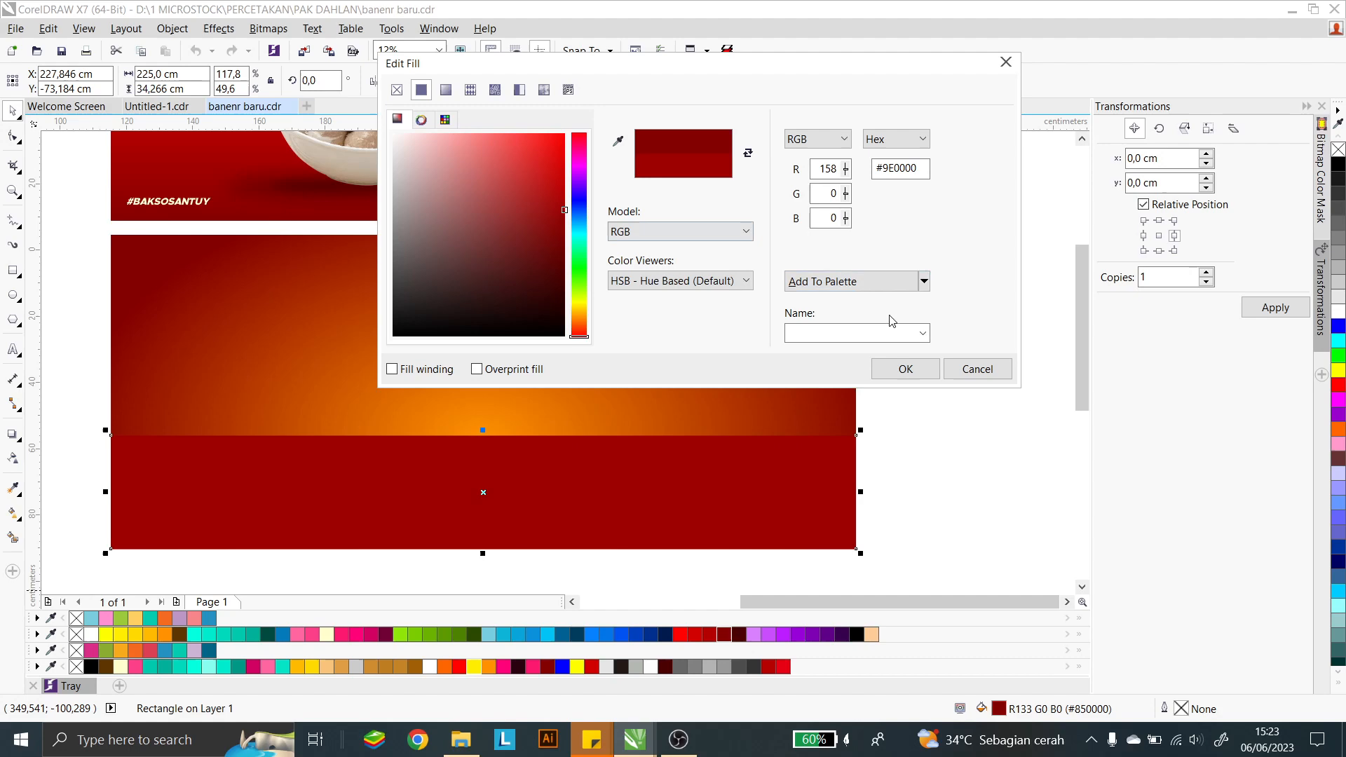
pyautogui.click(906, 369)
# Step: Reshape the background rectangle's fountain fill, lowering its centre just inside the red band and extending its outer edge further down
pyautogui.click(697, 324)
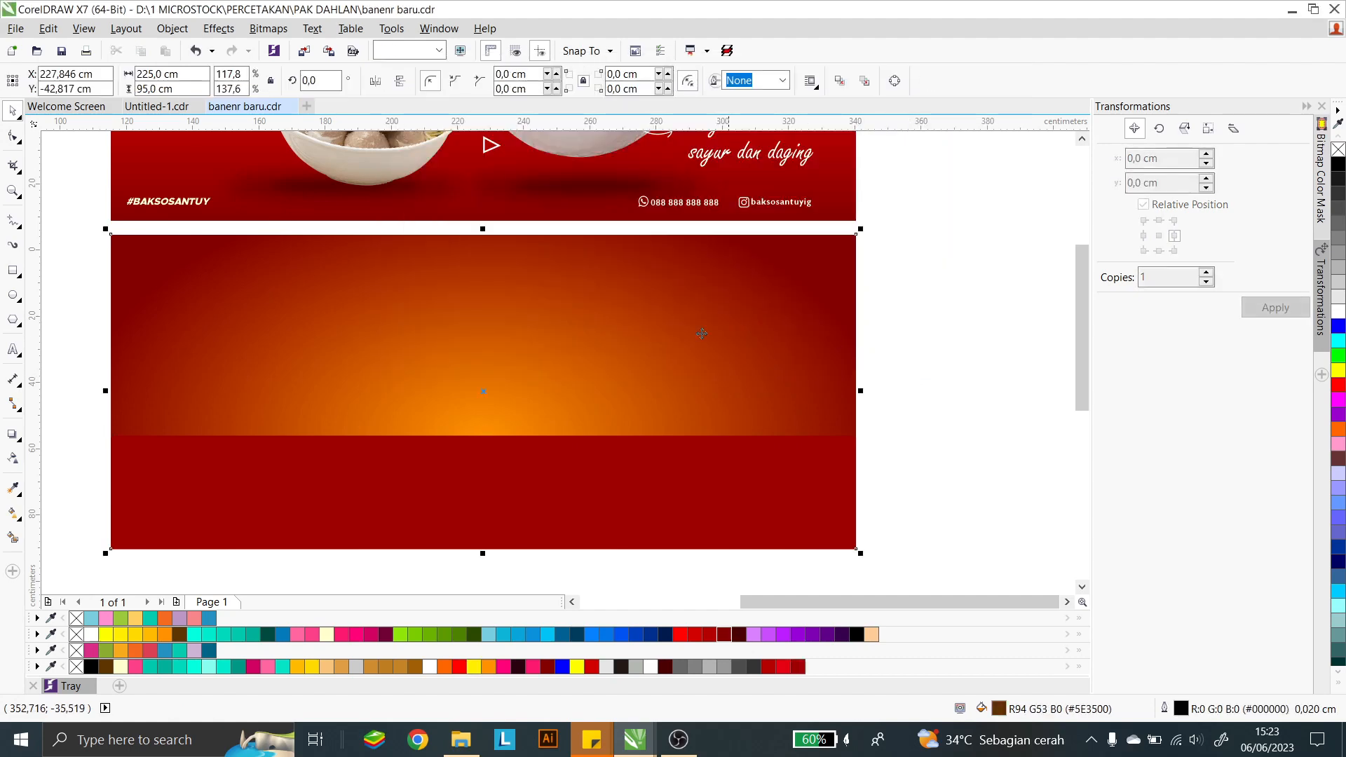
pyautogui.click(13, 512)
pyautogui.moveTo(482, 435); pyautogui.dragTo(480, 449)
pyautogui.scroll(-1, 787, 328)
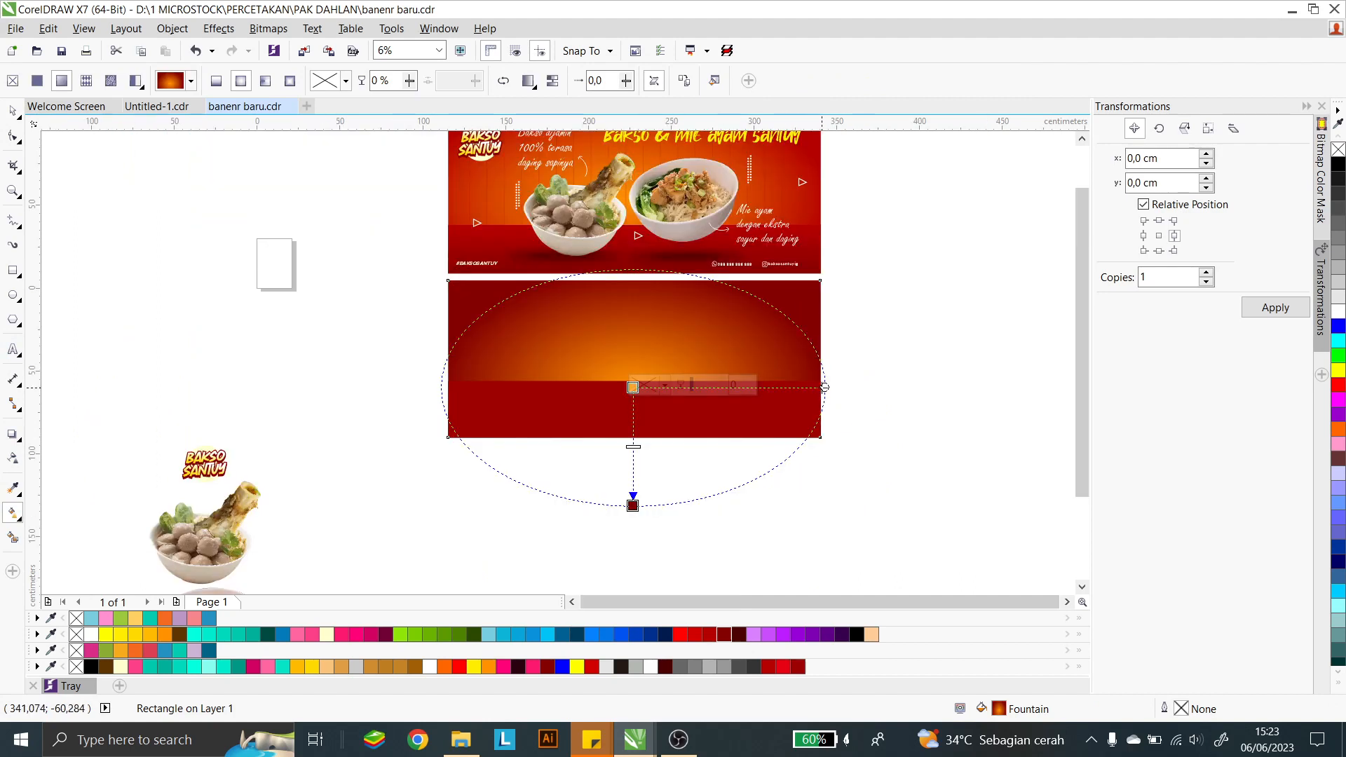
pyautogui.moveTo(825, 388); pyautogui.dragTo(811, 387)
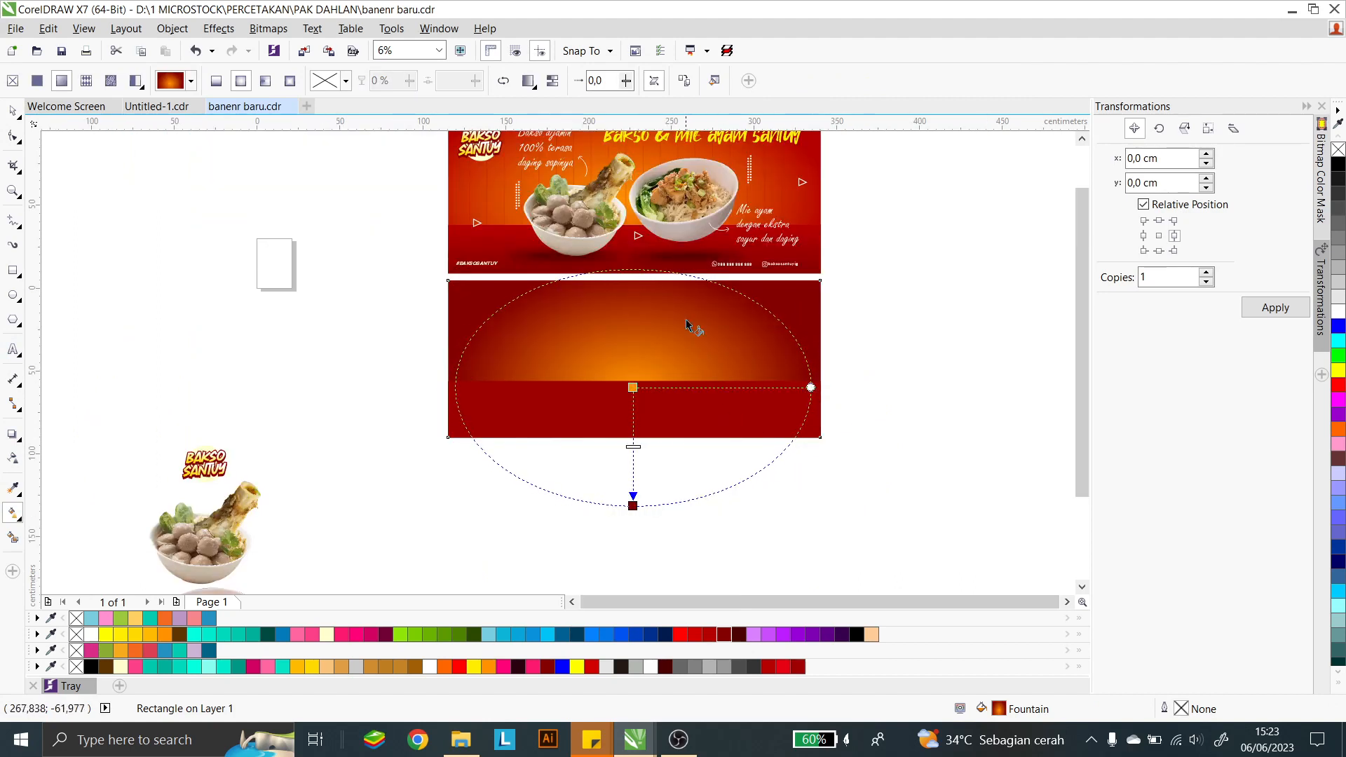
pyautogui.moveTo(632, 506); pyautogui.dragTo(632, 520)
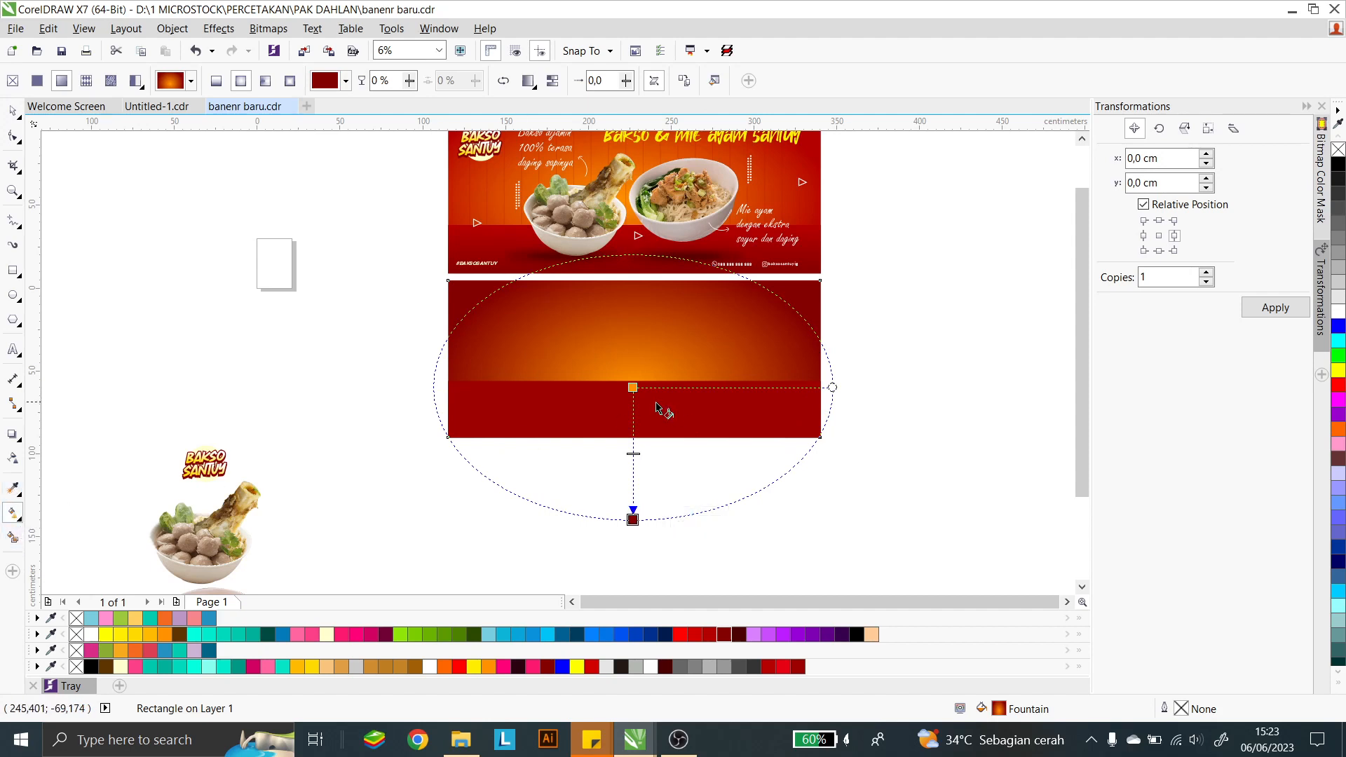
# Step: Recolour the gradient's centre amber, move it slightly lower, and enlarge the gradient ellipse downward
pyautogui.click(633, 387)
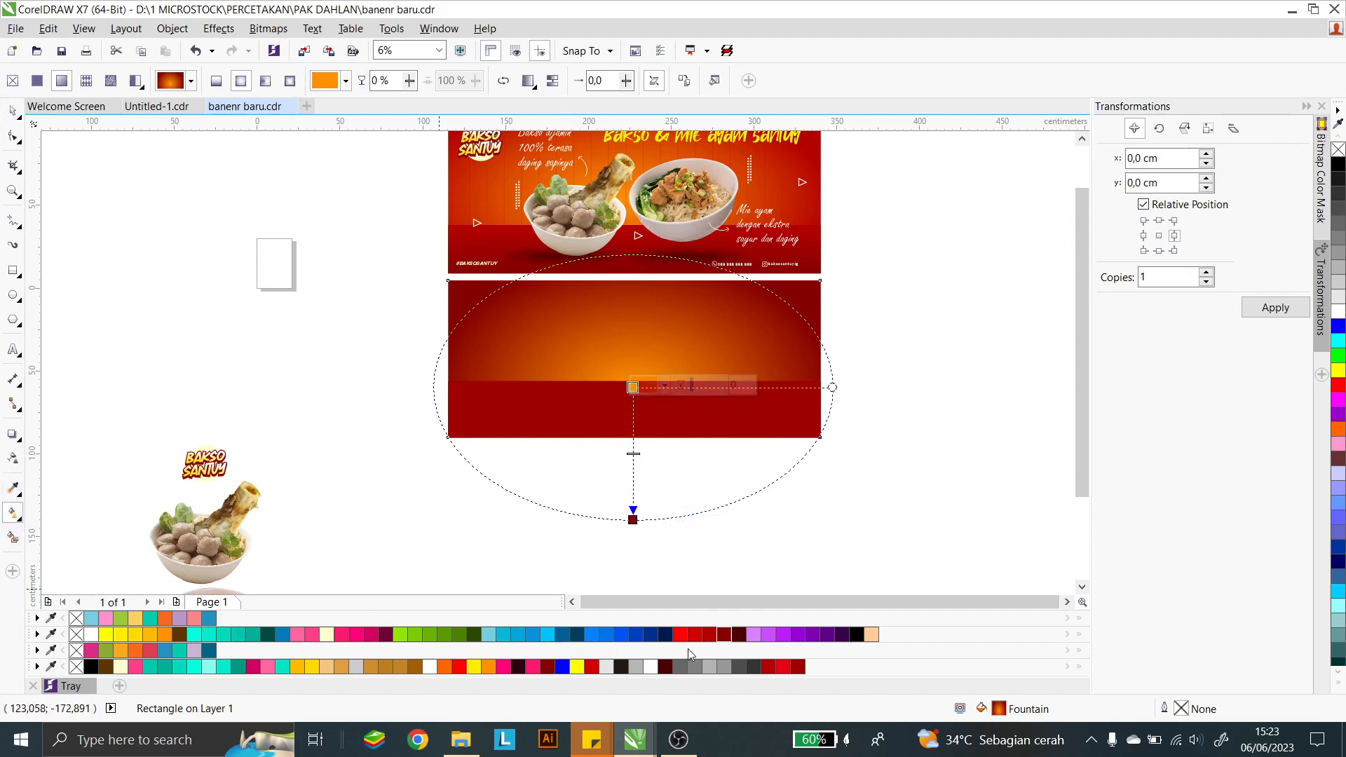
pyautogui.click(386, 666)
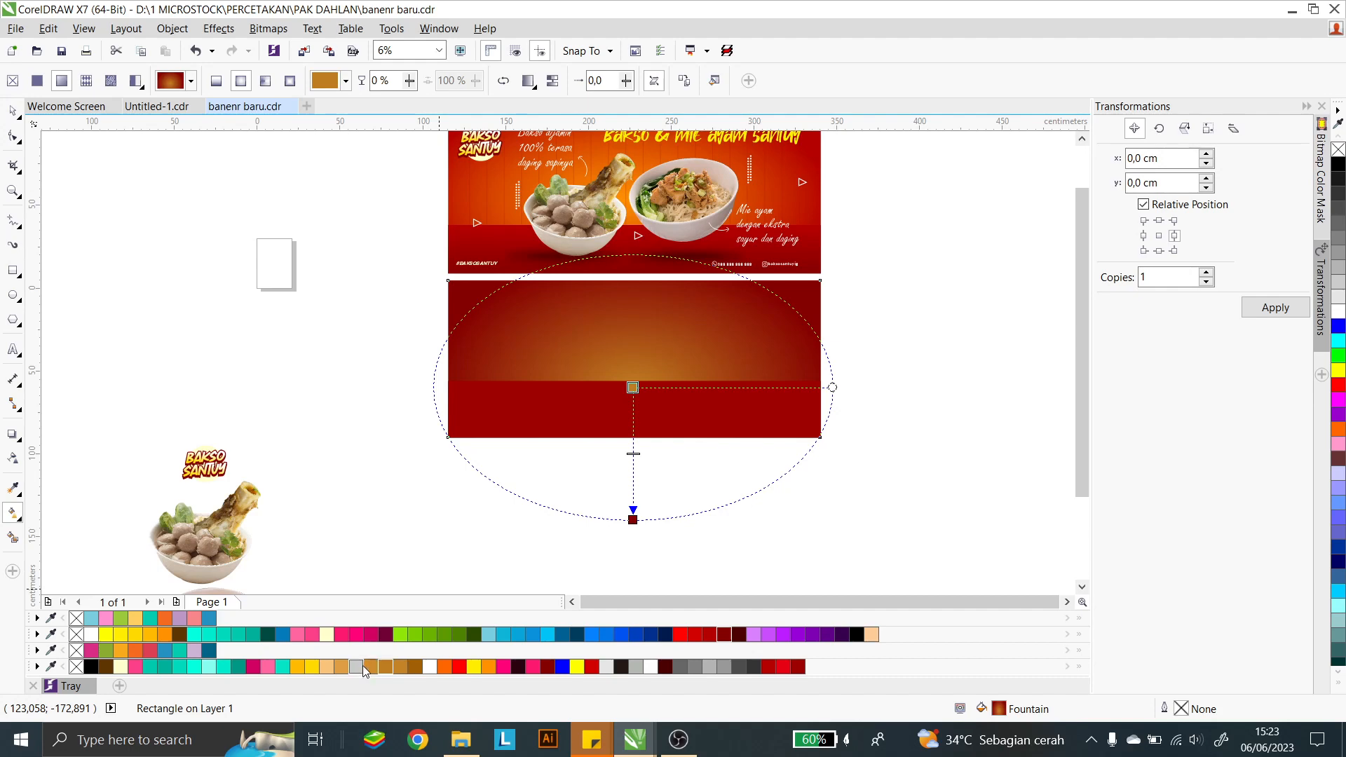
pyautogui.click(309, 668)
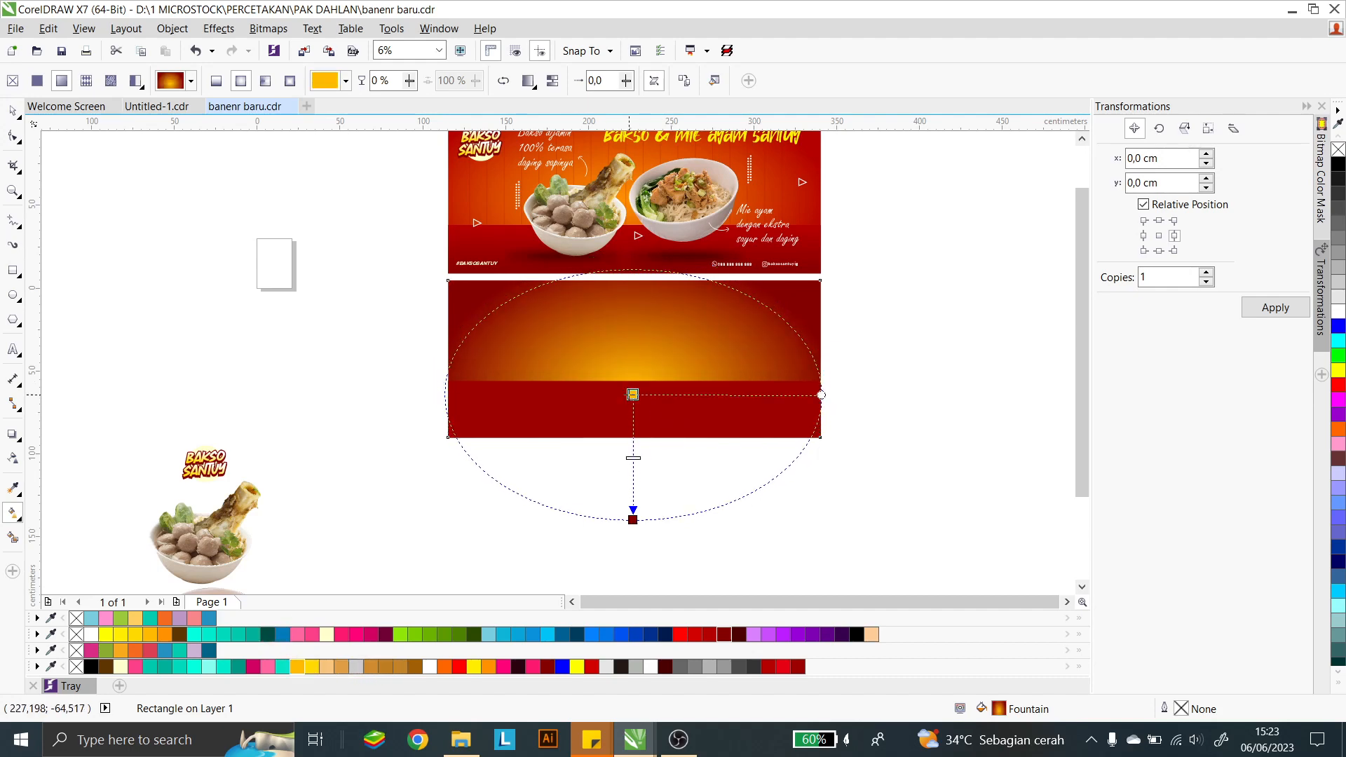
pyautogui.moveTo(633, 519); pyautogui.dragTo(633, 543)
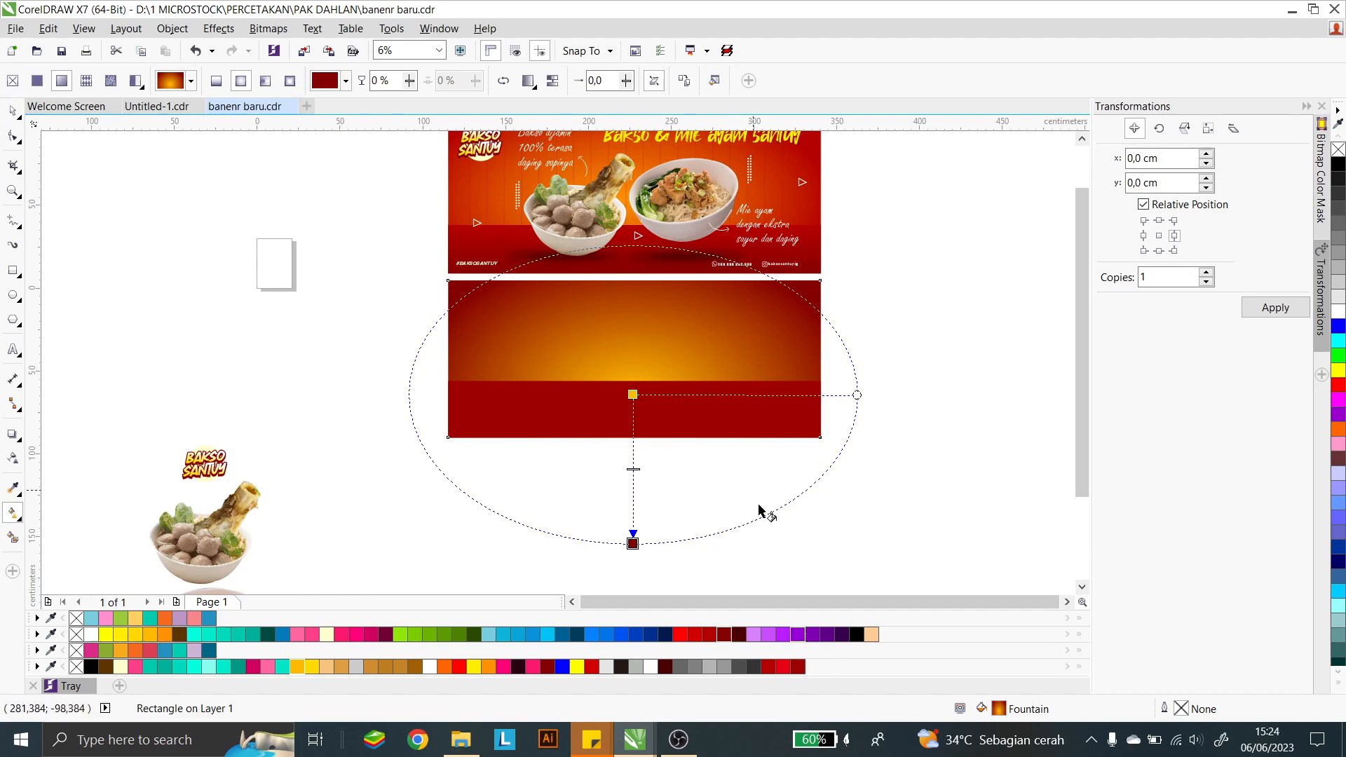
# Step: Add a bright red colour node at 50% of the fountain fill, extend its outer edge, and make the centre yellow
pyautogui.moveTo(683, 636); pyautogui.dragTo(633, 468)
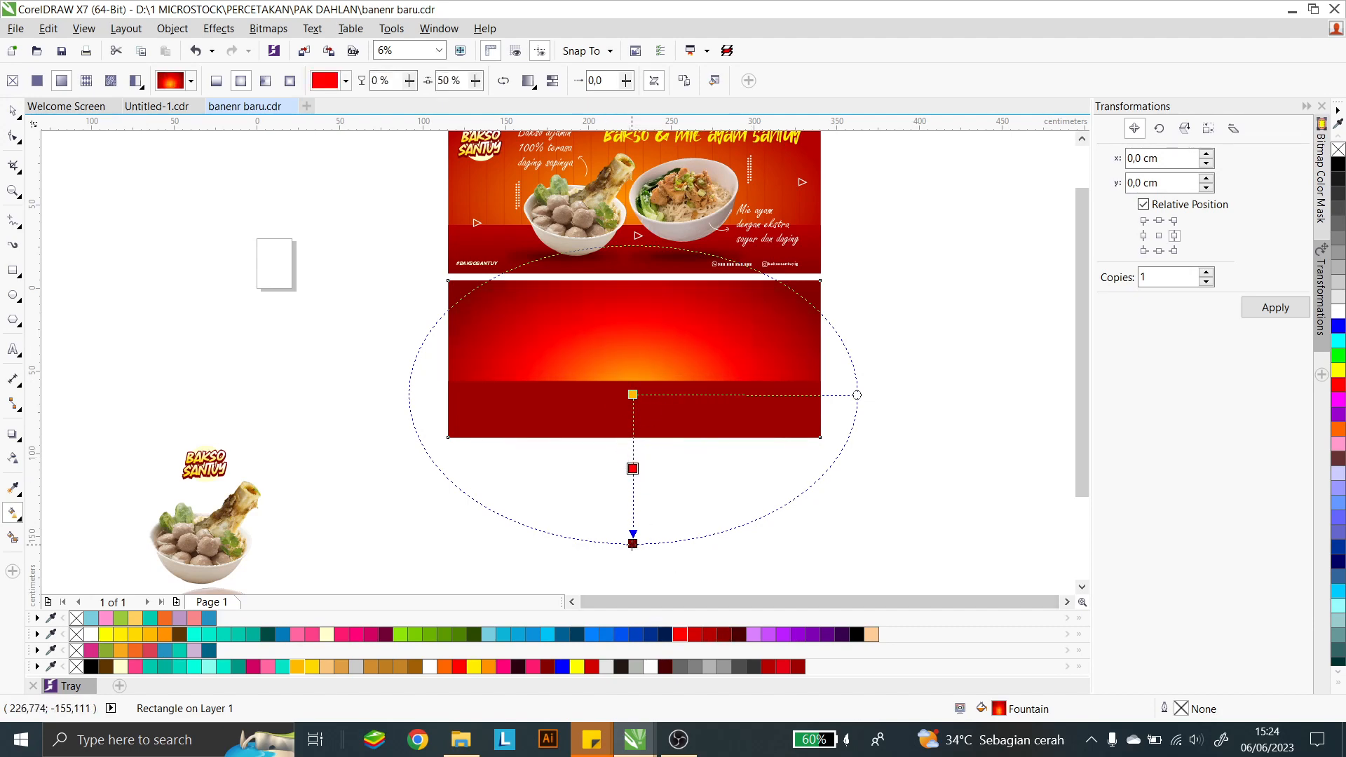
pyautogui.moveTo(634, 543); pyautogui.dragTo(634, 559)
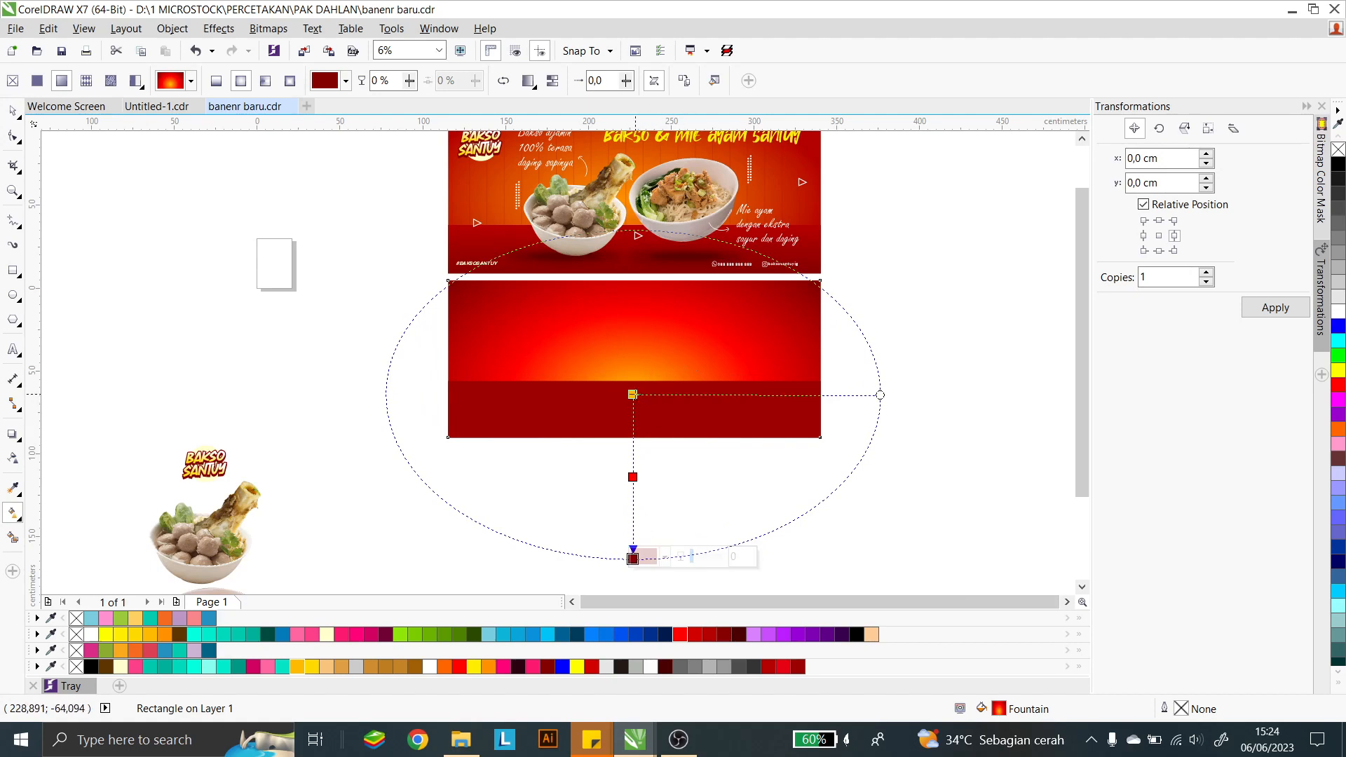
pyautogui.click(632, 395)
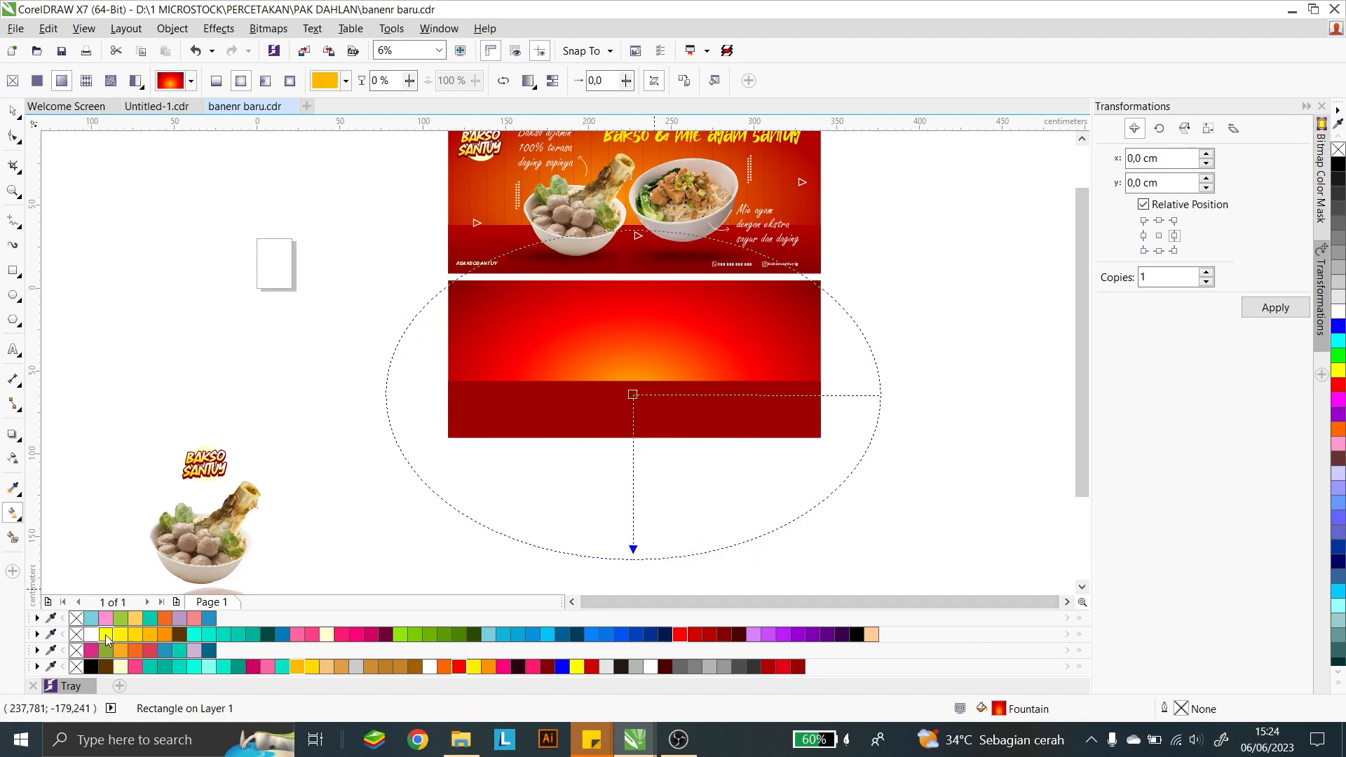
pyautogui.click(105, 634)
# Step: Try orange for the gradient's middle node, shrink the ellipse, and shift the node to 63%
pyautogui.click(634, 477)
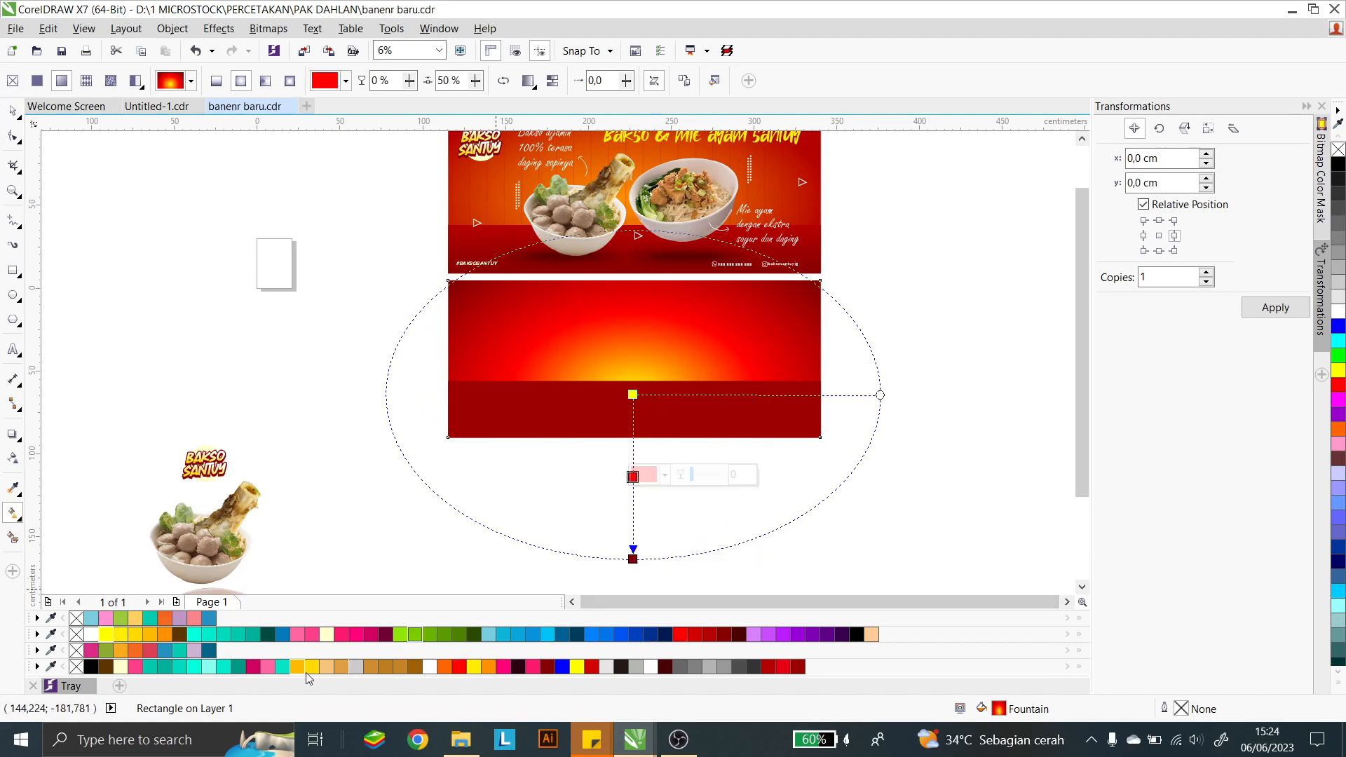
pyautogui.click(165, 634)
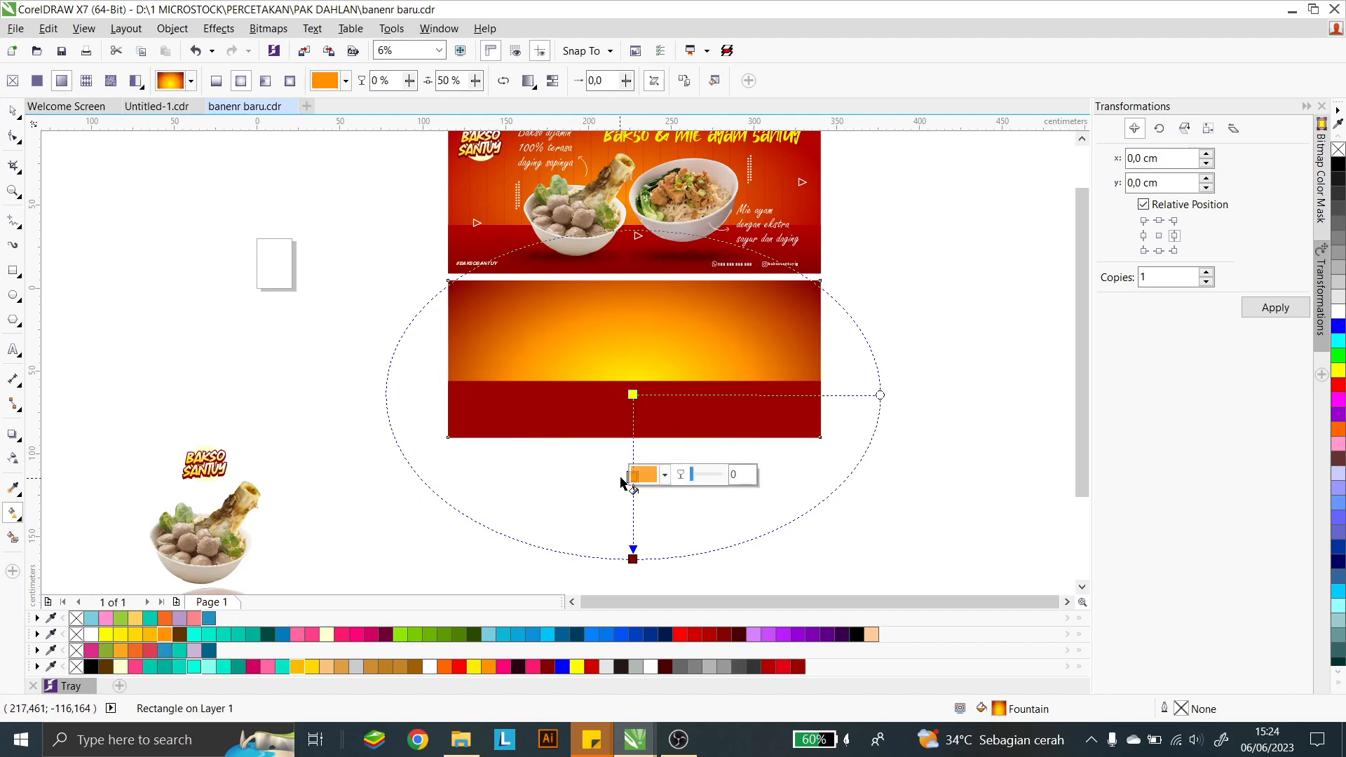
pyautogui.moveTo(633, 477); pyautogui.dragTo(633, 436)
pyautogui.moveTo(633, 559); pyautogui.dragTo(633, 528)
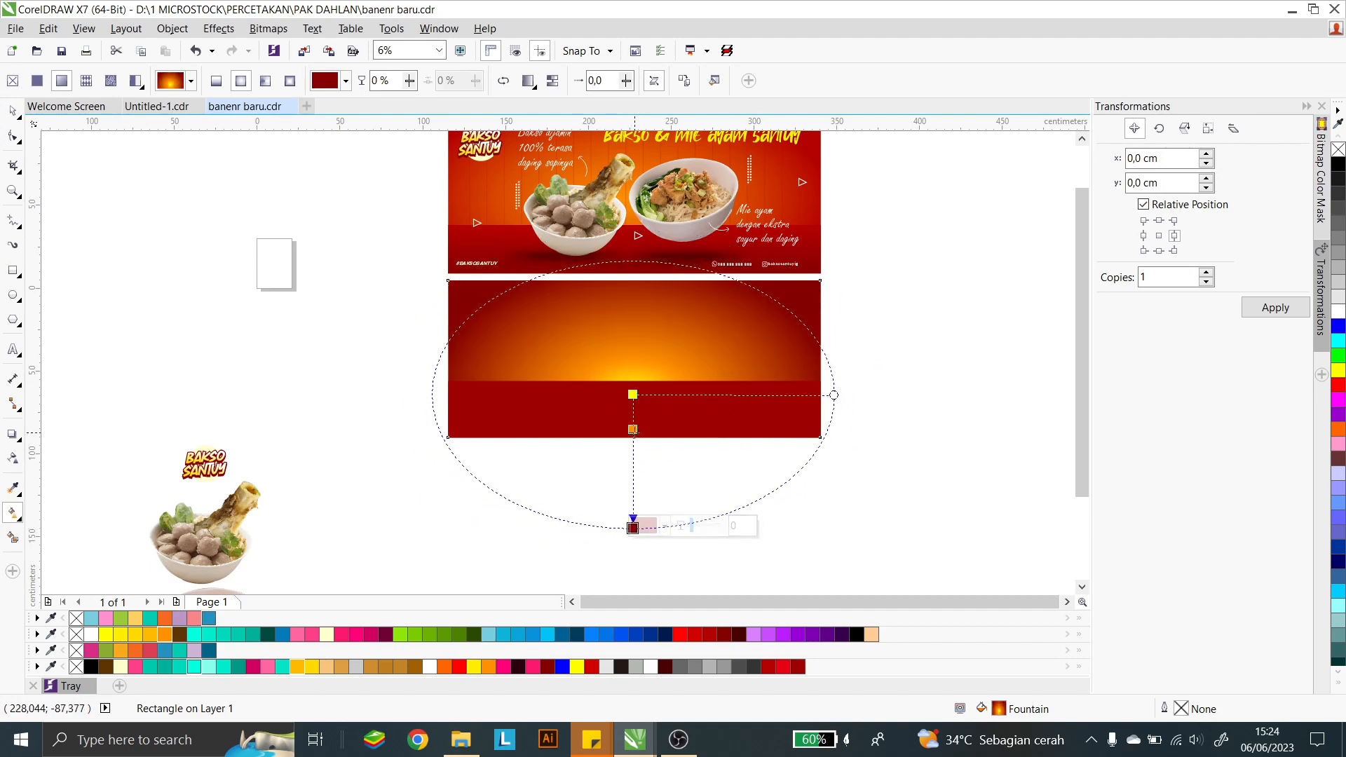
pyautogui.moveTo(634, 429); pyautogui.dragTo(634, 444)
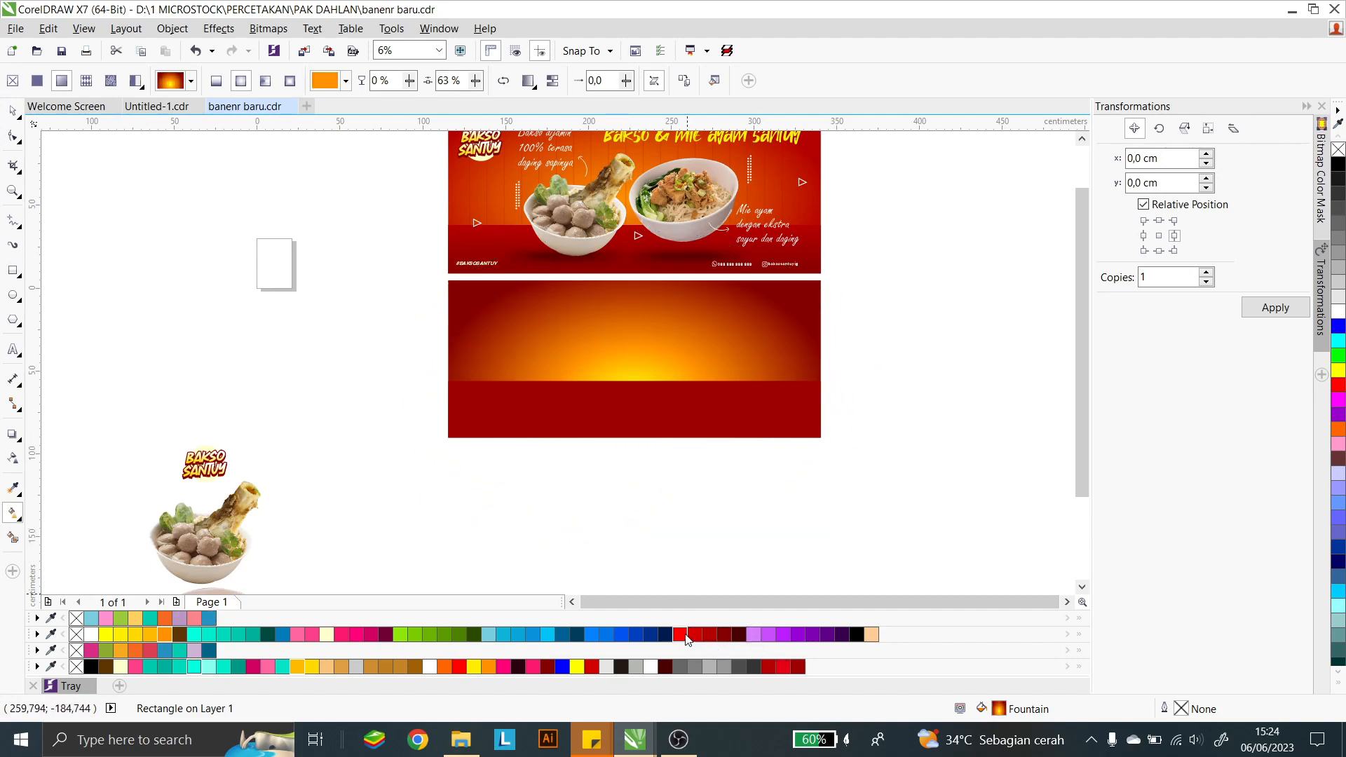
# Step: Recolour the gradient's middle node bright red at 52%, extend the outer edge further down, and narrow the ellipse's width
pyautogui.click(681, 635)
pyautogui.moveTo(634, 451); pyautogui.dragTo(633, 459)
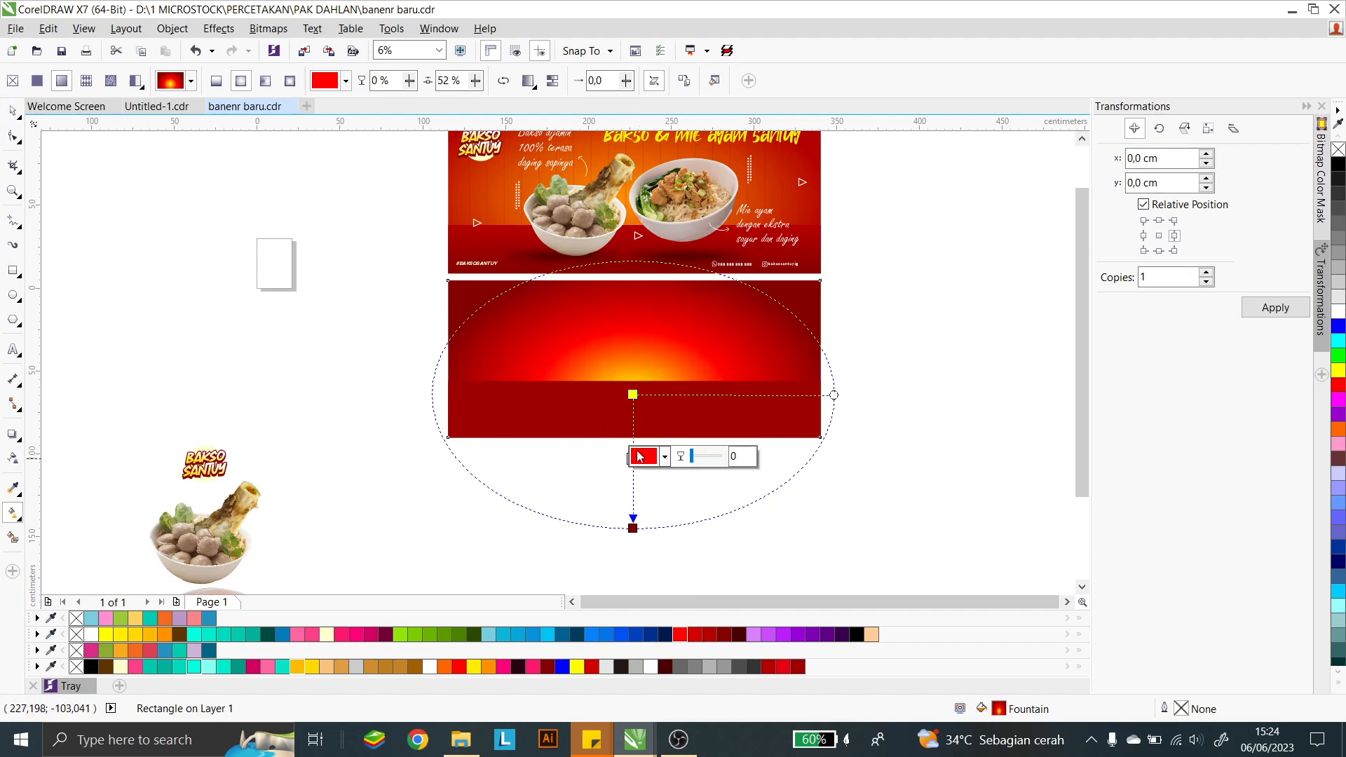
pyautogui.moveTo(633, 529); pyautogui.dragTo(634, 553)
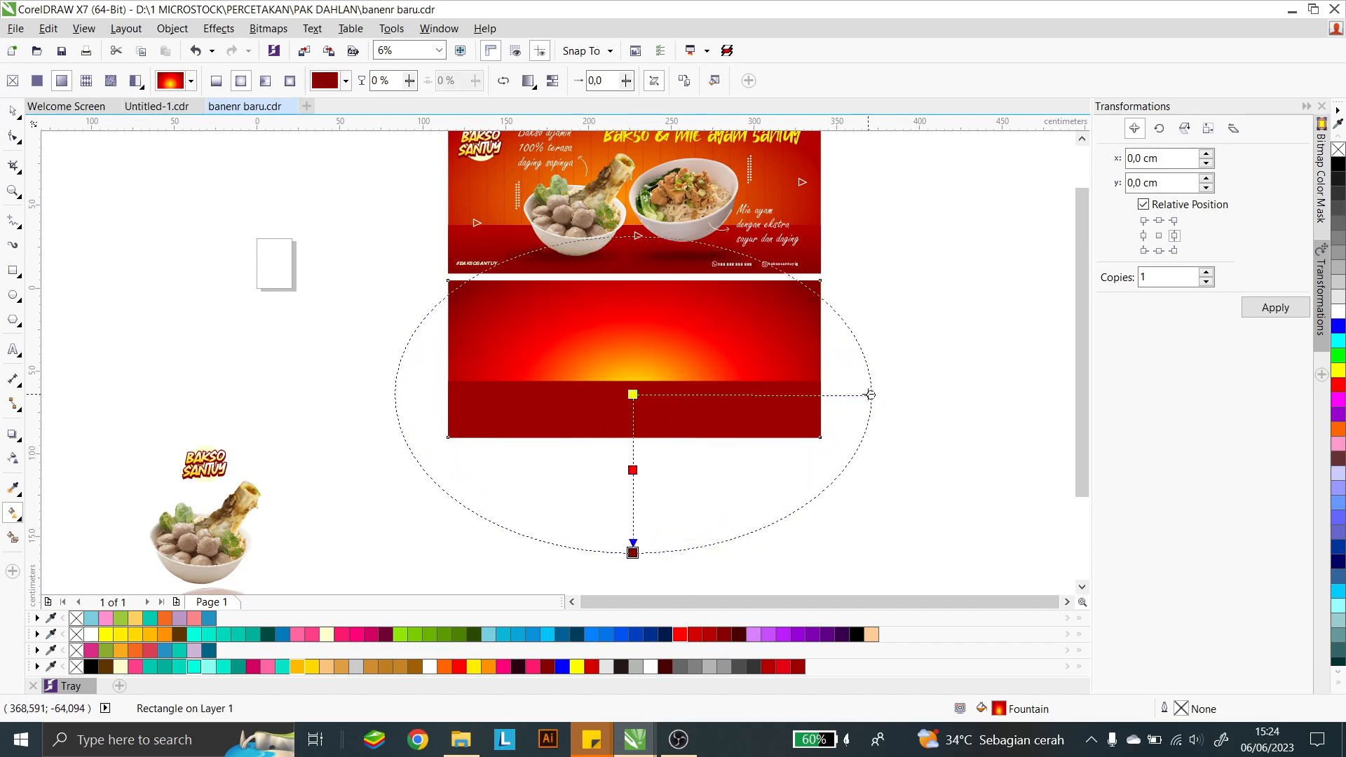
pyautogui.moveTo(871, 395); pyautogui.dragTo(845, 394)
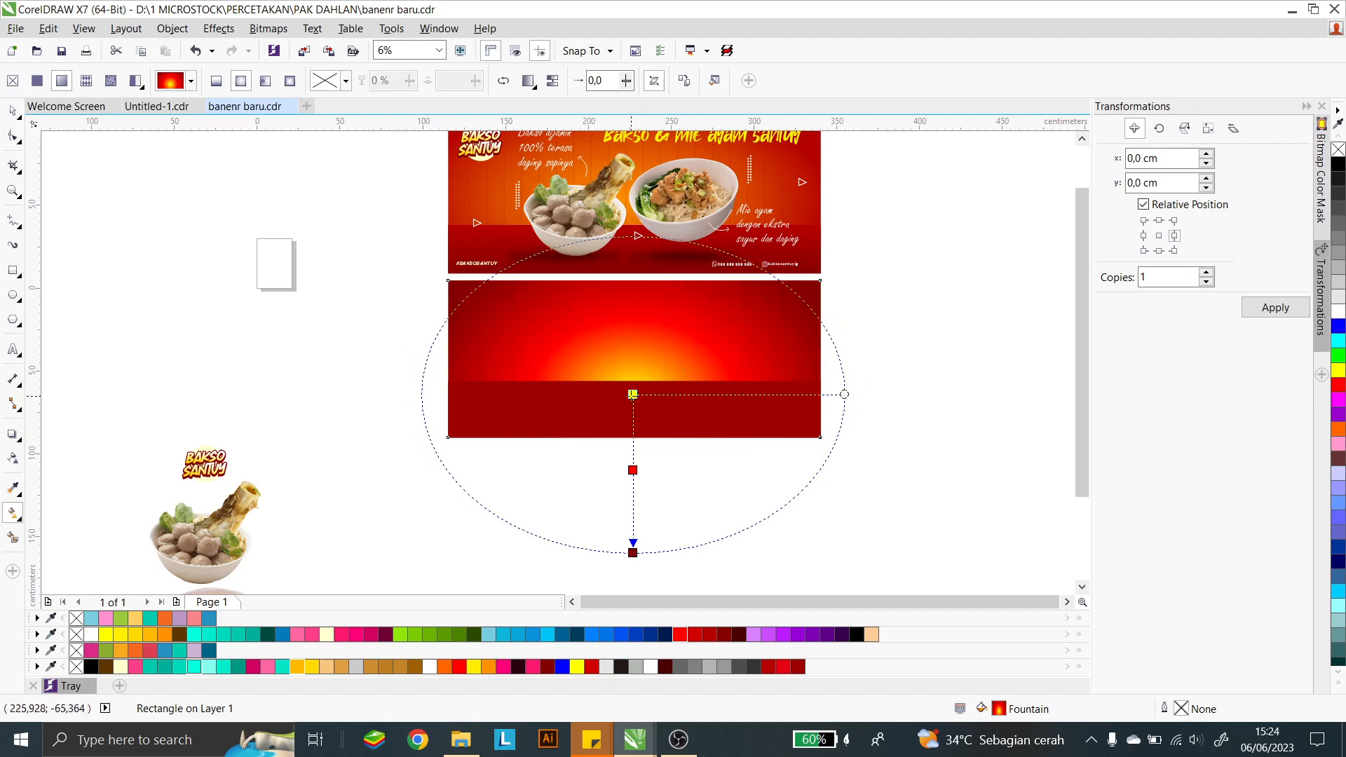
# Step: Change the gradient's centre colour to golden yellow and deselect the background rectangle
pyautogui.click(633, 394)
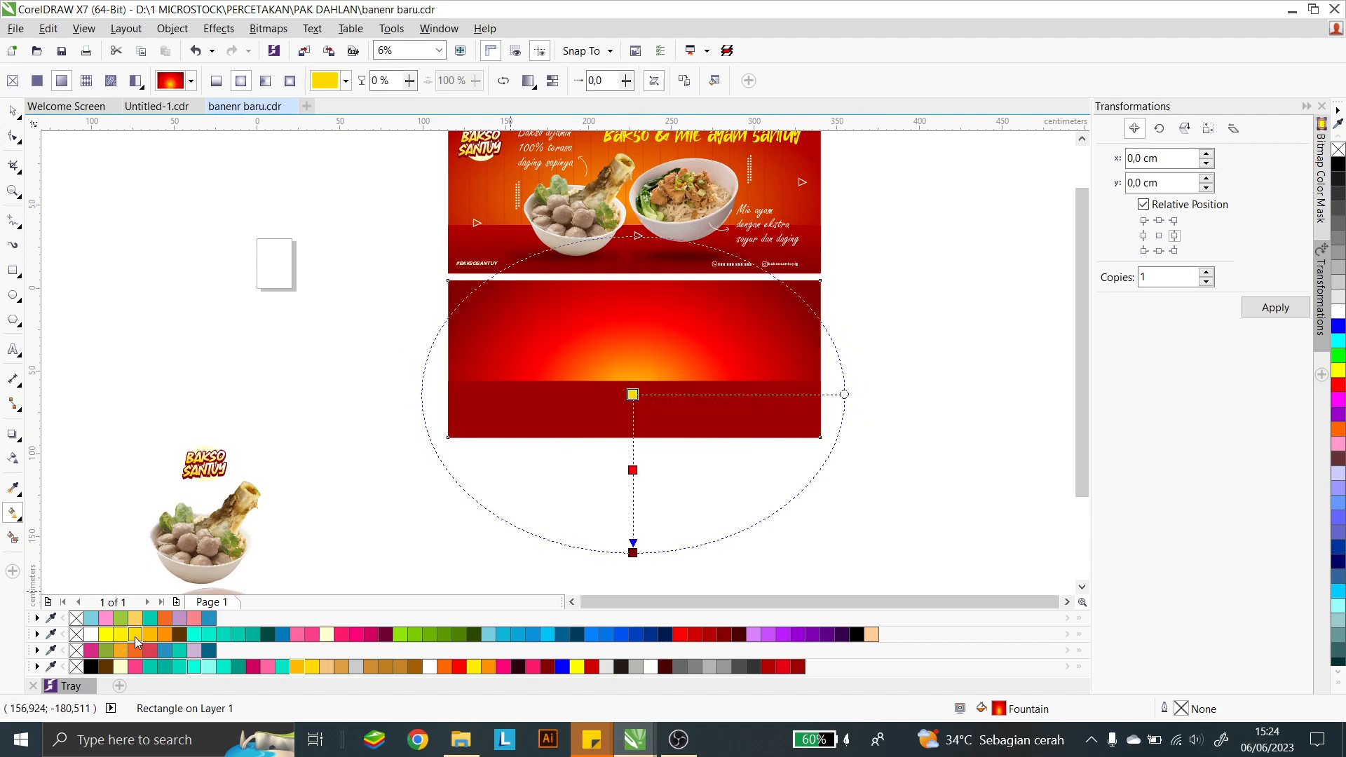
pyautogui.click(13, 111)
pyautogui.click(351, 280)
pyautogui.scroll(-1, 624, 423)
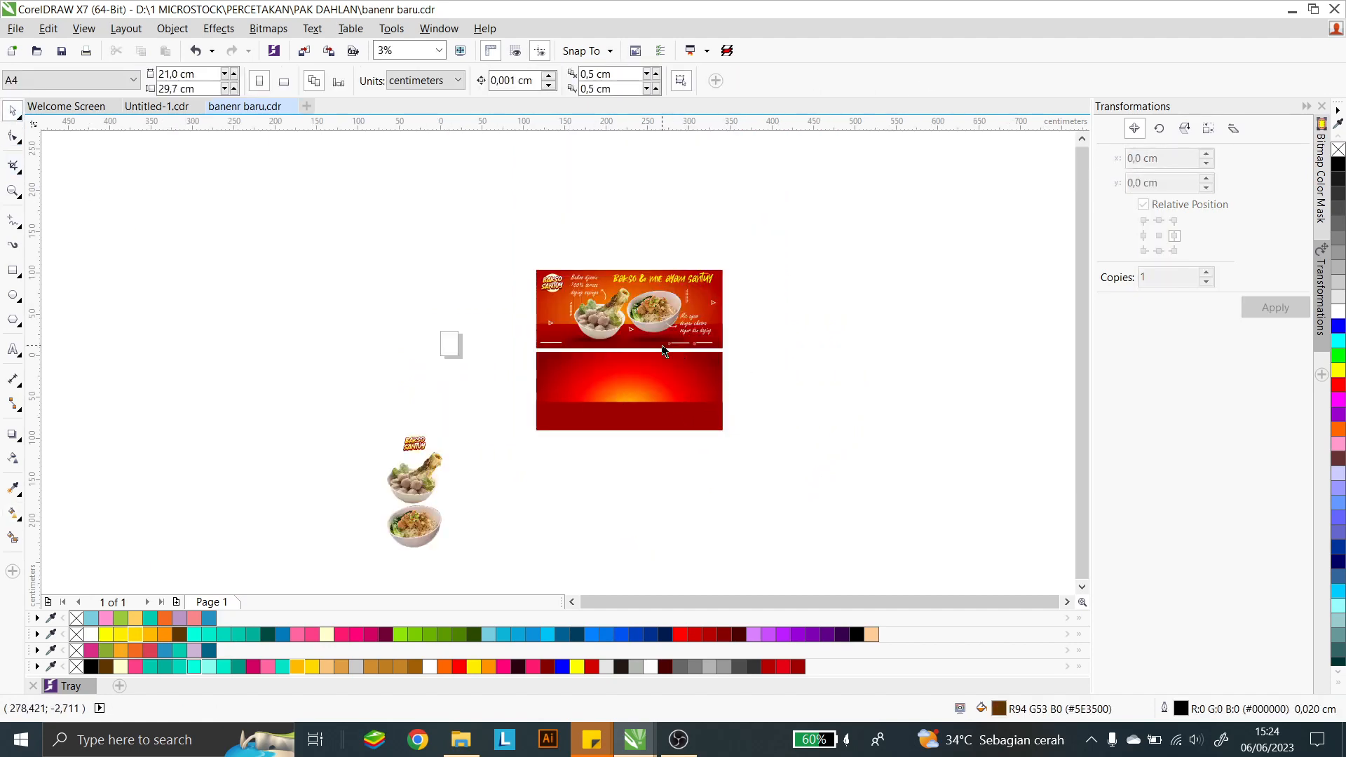
pyautogui.scroll(1, 662, 347)
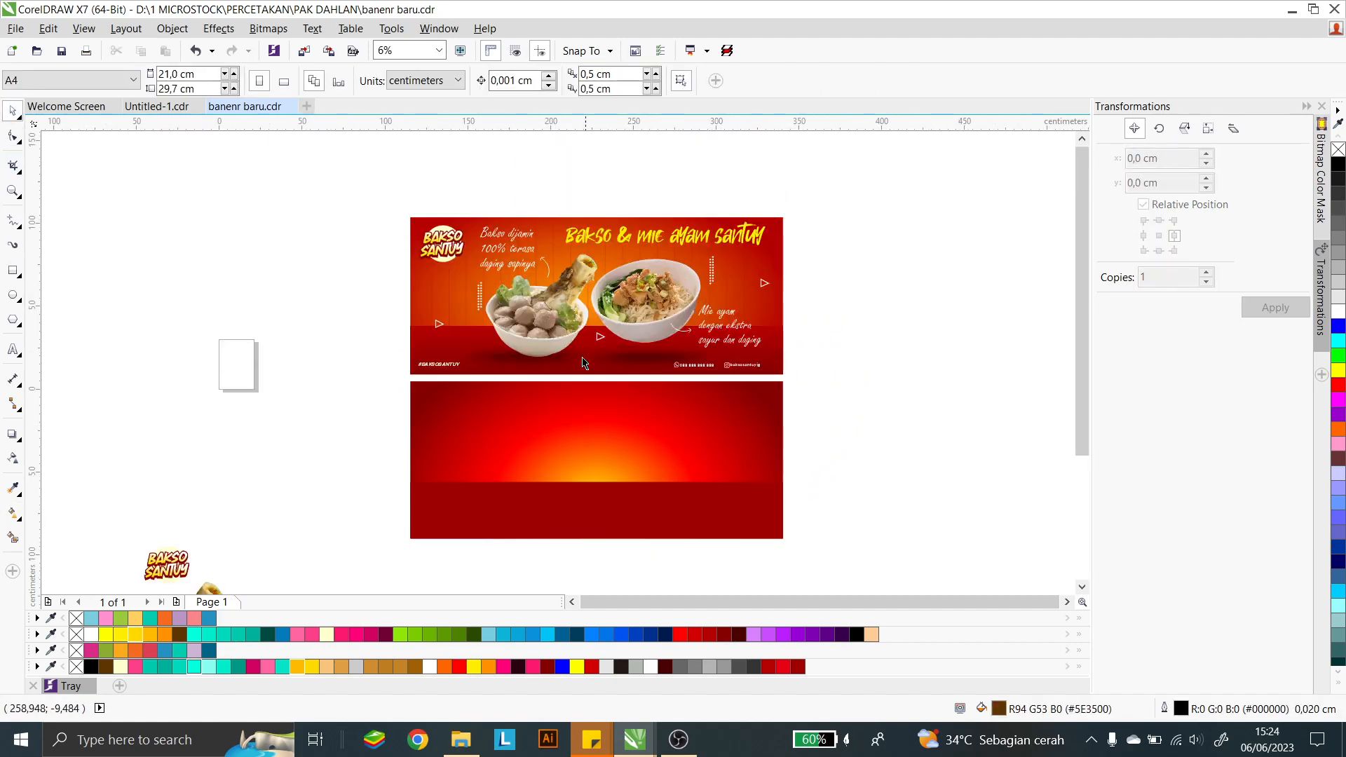
# Step: Select the meatball and noodle bowl images together and move them over to the new banner
pyautogui.scroll(-1, 330, 364)
pyautogui.moveTo(271, 498); pyautogui.dragTo(452, 447)
pyautogui.hotkey('ctrl', 'z')
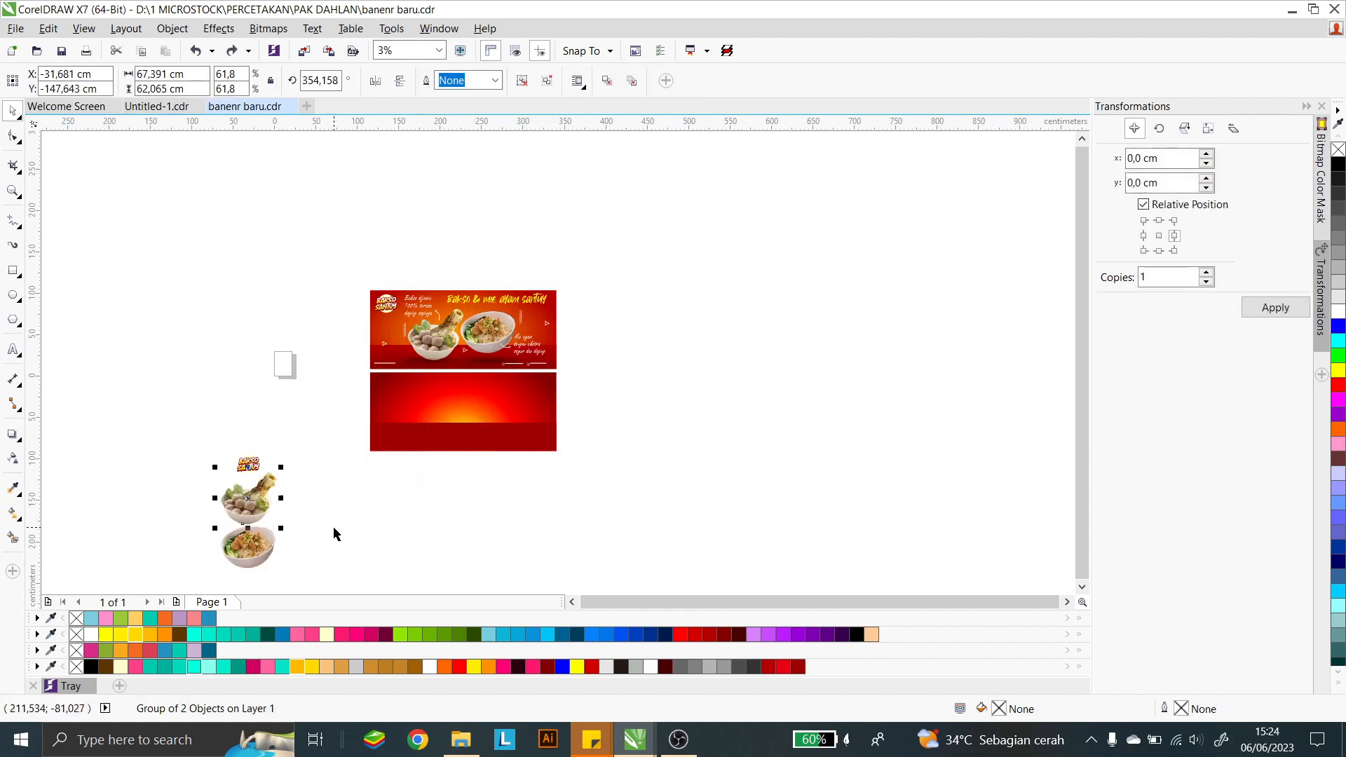
pyautogui.keyDown('shift'); pyautogui.click(271, 547); pyautogui.keyUp('shift')
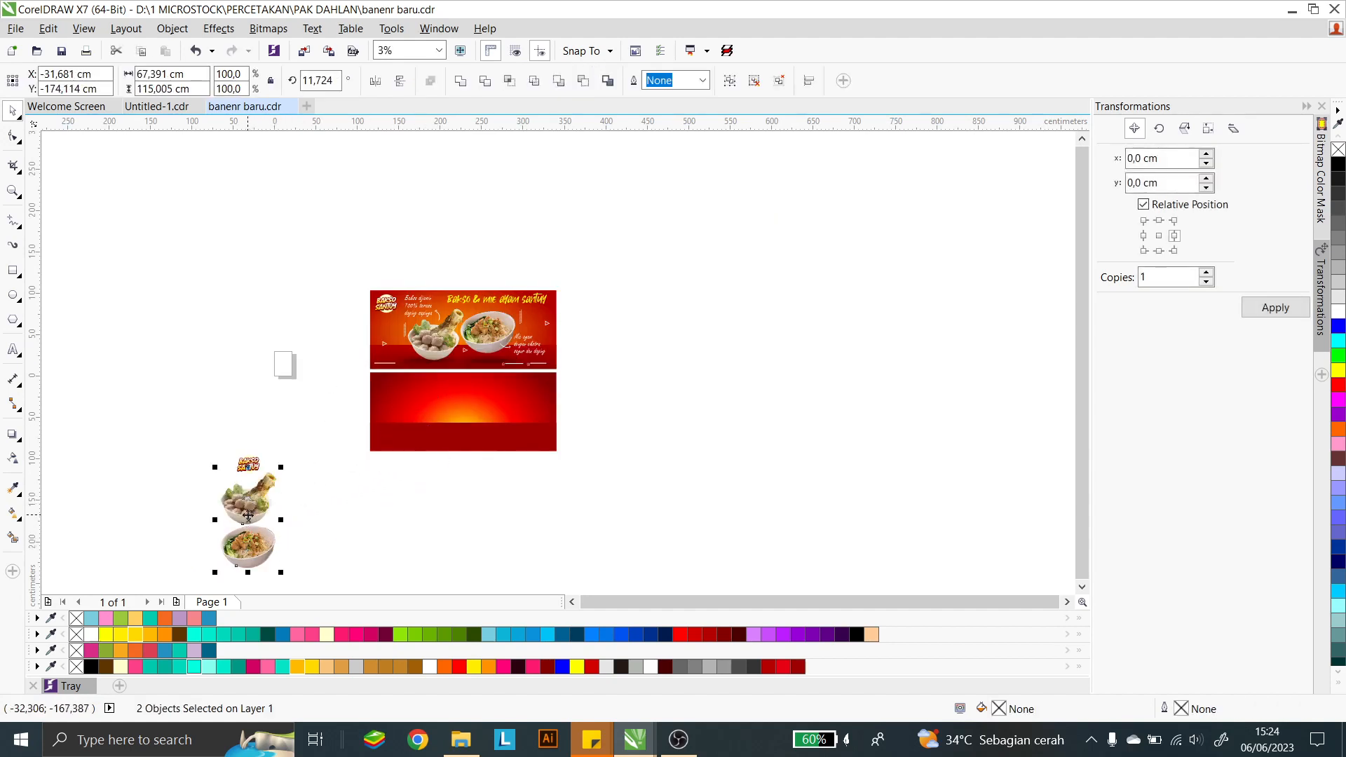
pyautogui.moveTo(271, 548); pyautogui.dragTo(414, 440)
pyautogui.scroll(1, 413, 441)
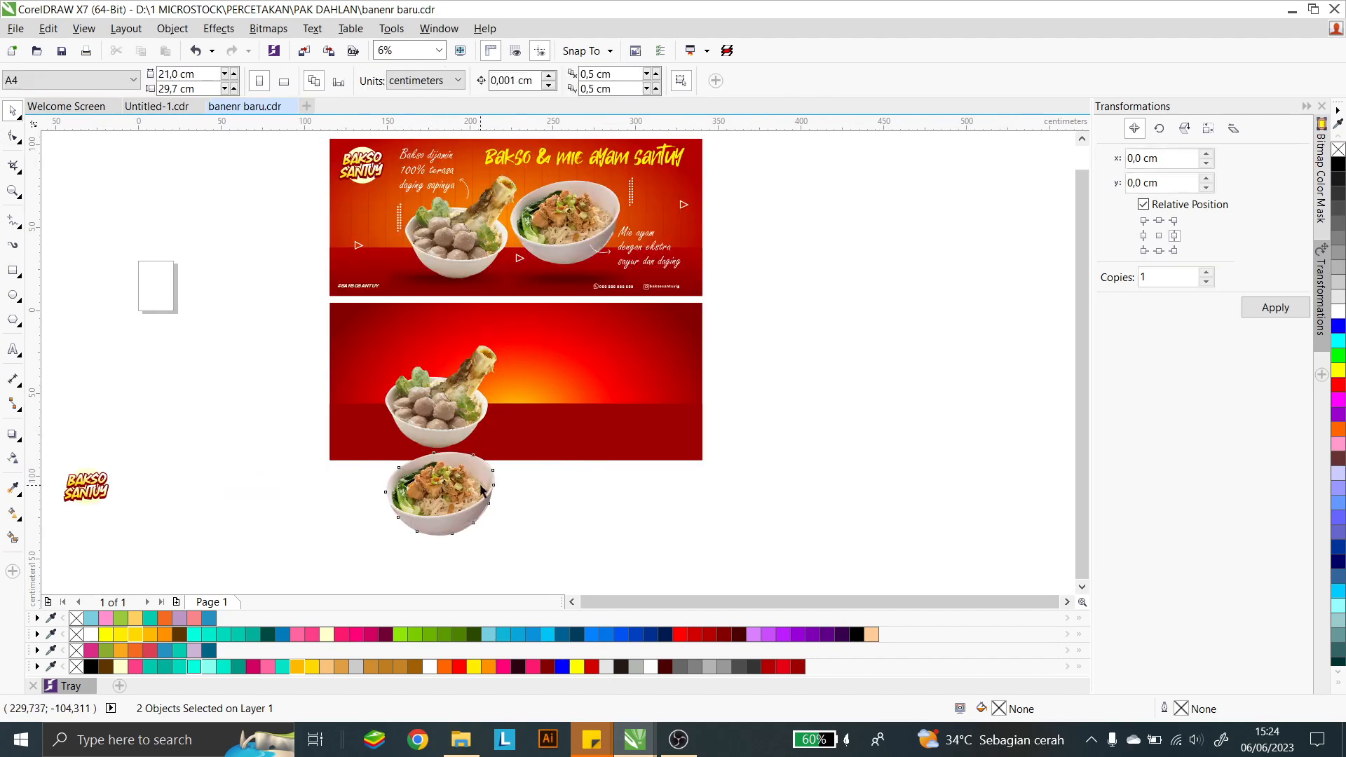
# Step: Place the noodle bowl on the banner beside the meatball bowl and shift the meatball bowl slightly to the right
pyautogui.moveTo(457, 499); pyautogui.dragTo(611, 361)
pyautogui.keyDown('shift'); pyautogui.click(459, 423); pyautogui.keyUp('shift')
pyautogui.scroll(1, 572, 394)
pyautogui.click(844, 386)
pyautogui.moveTo(345, 408); pyautogui.dragTo(353, 407)
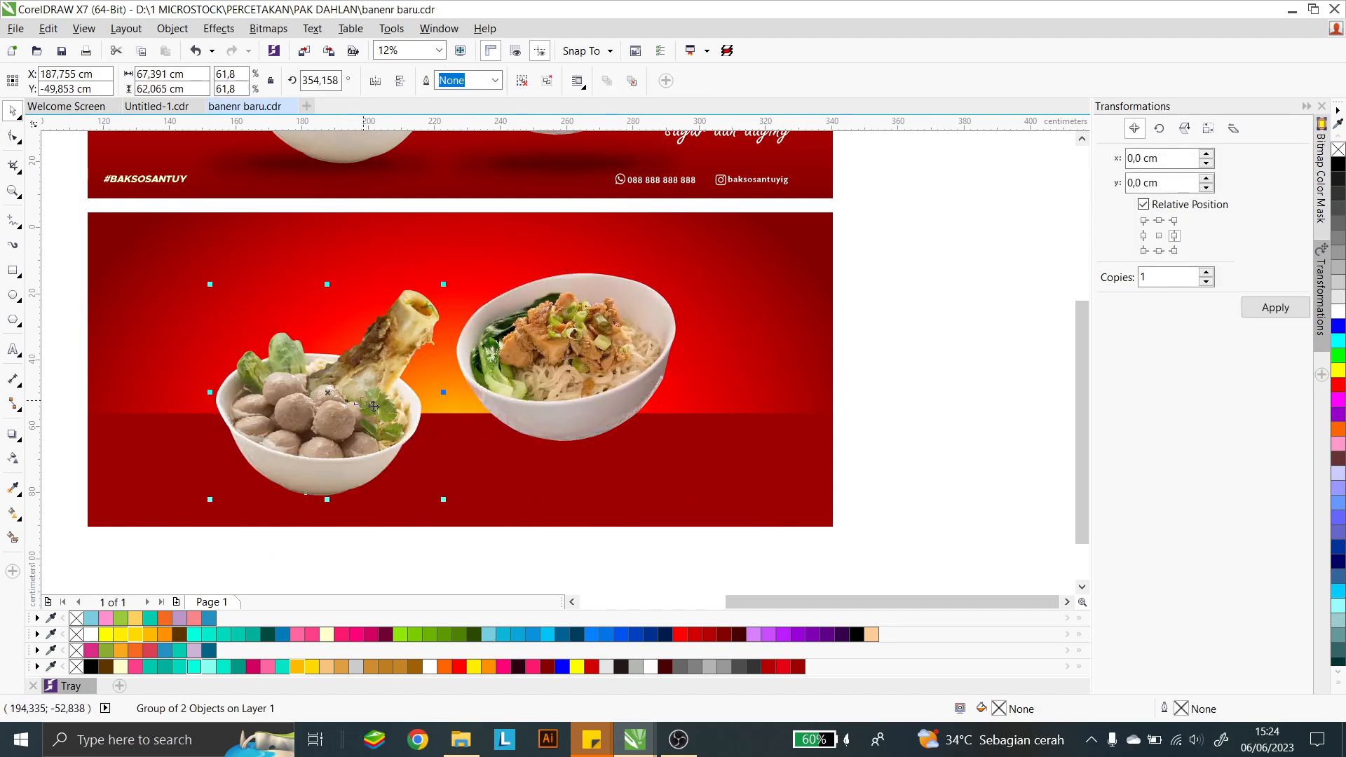
# Step: Select the new banner's background rectangle and recolour its gradient's centre node orange
pyautogui.click(749, 330)
pyautogui.scroll(-1, 749, 330)
pyautogui.scroll(-1, 730, 359)
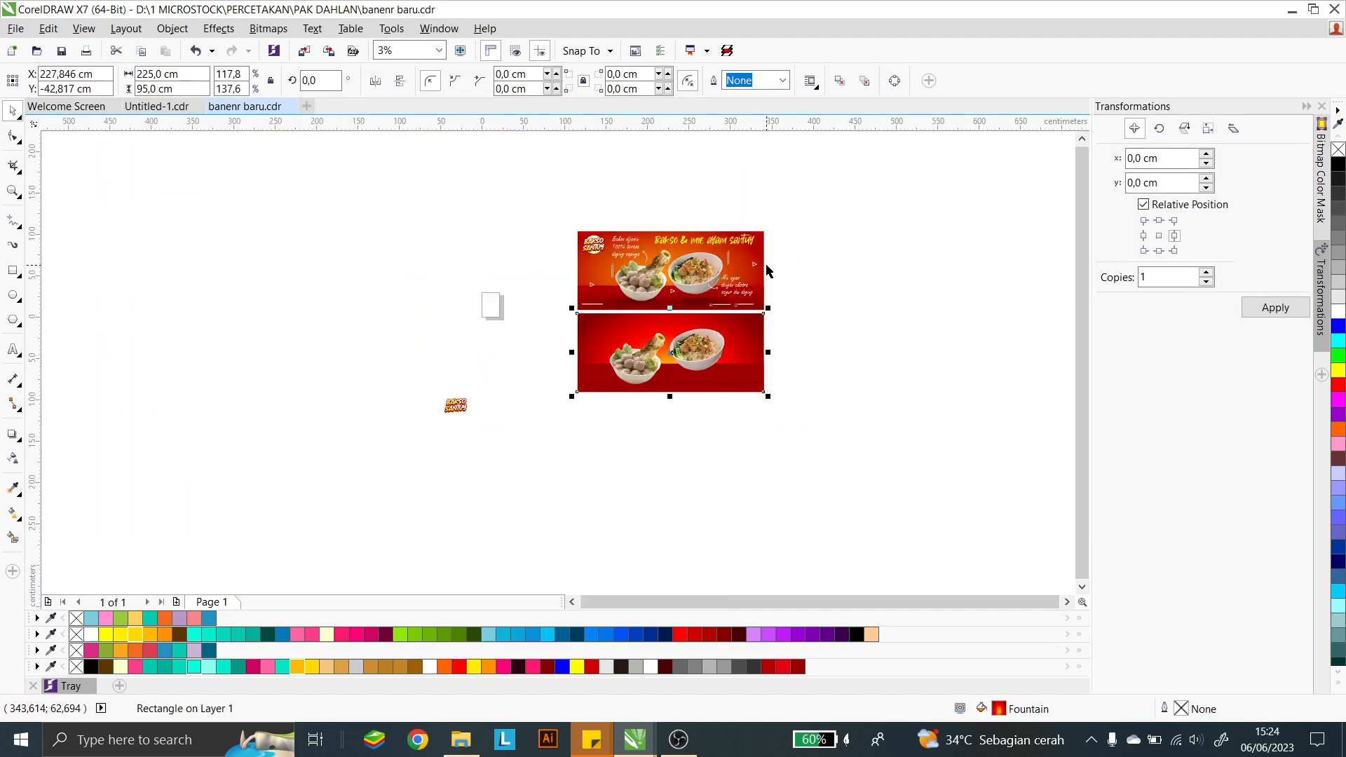
pyautogui.scroll(1, 762, 267)
pyautogui.click(13, 516)
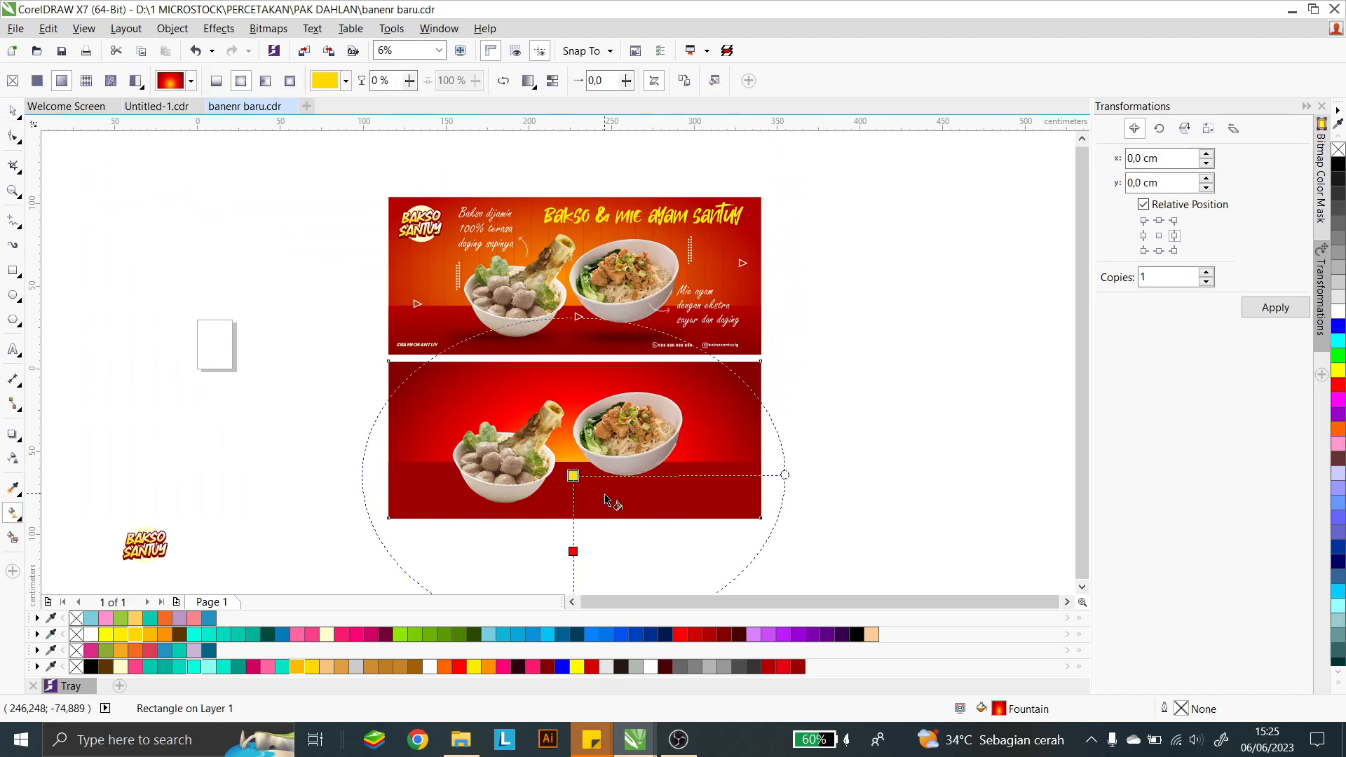
pyautogui.click(163, 636)
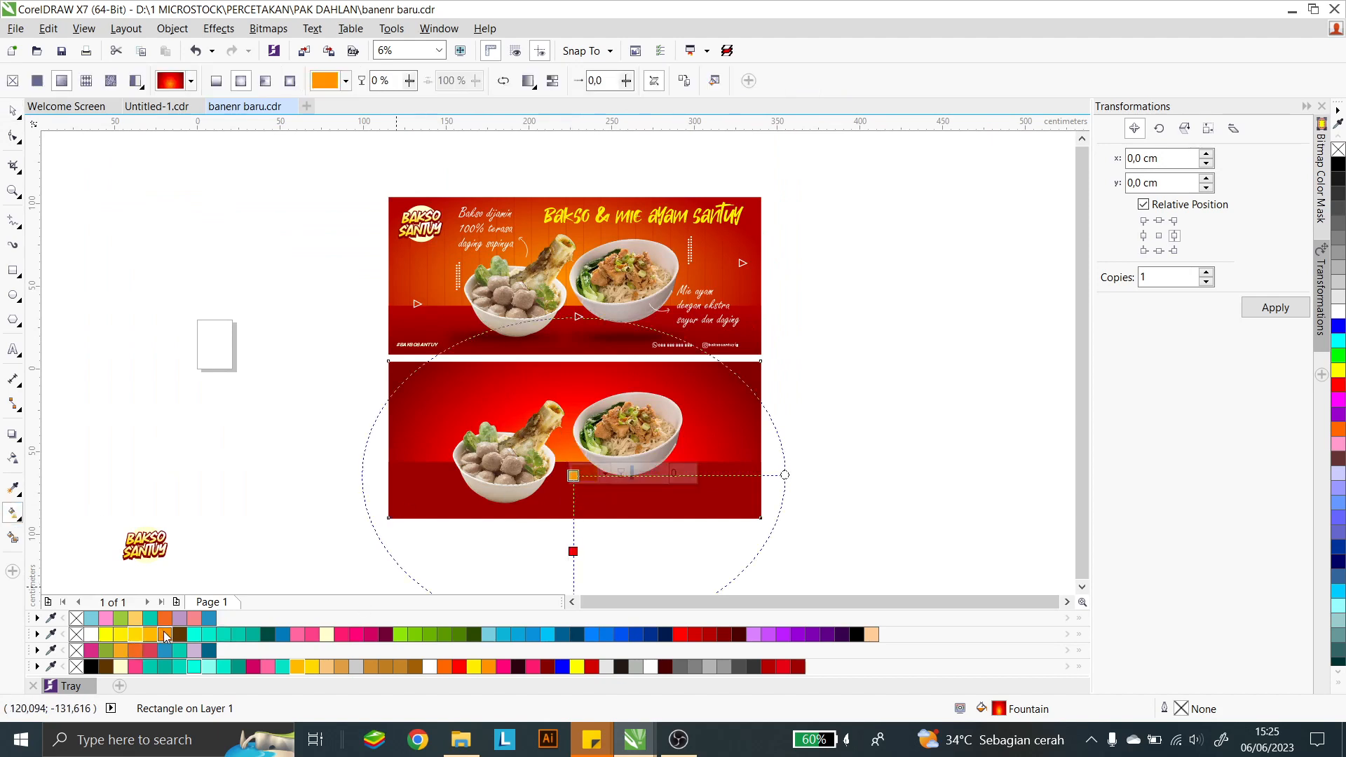
# Step: Recolour the background gradient's middle node reddish orange and shift it to 49%
pyautogui.click(574, 552)
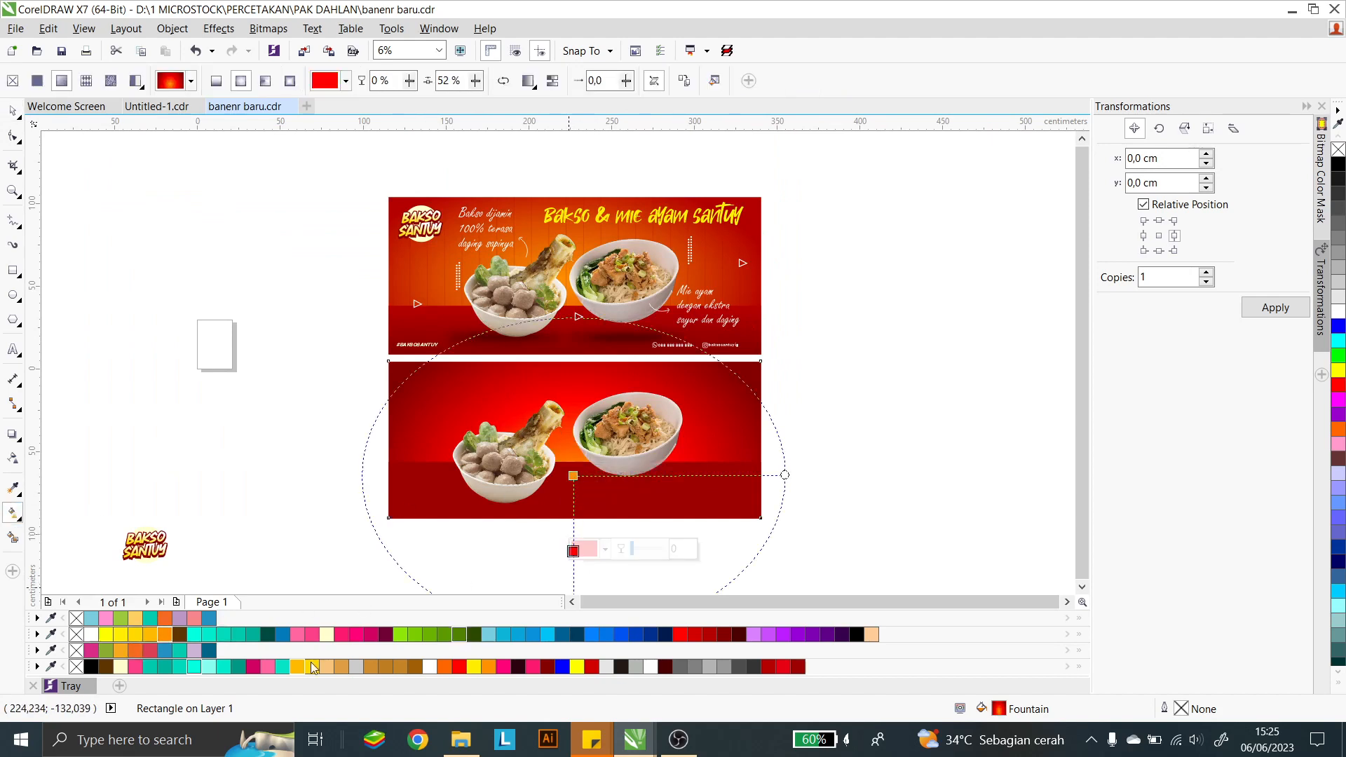
pyautogui.click(165, 635)
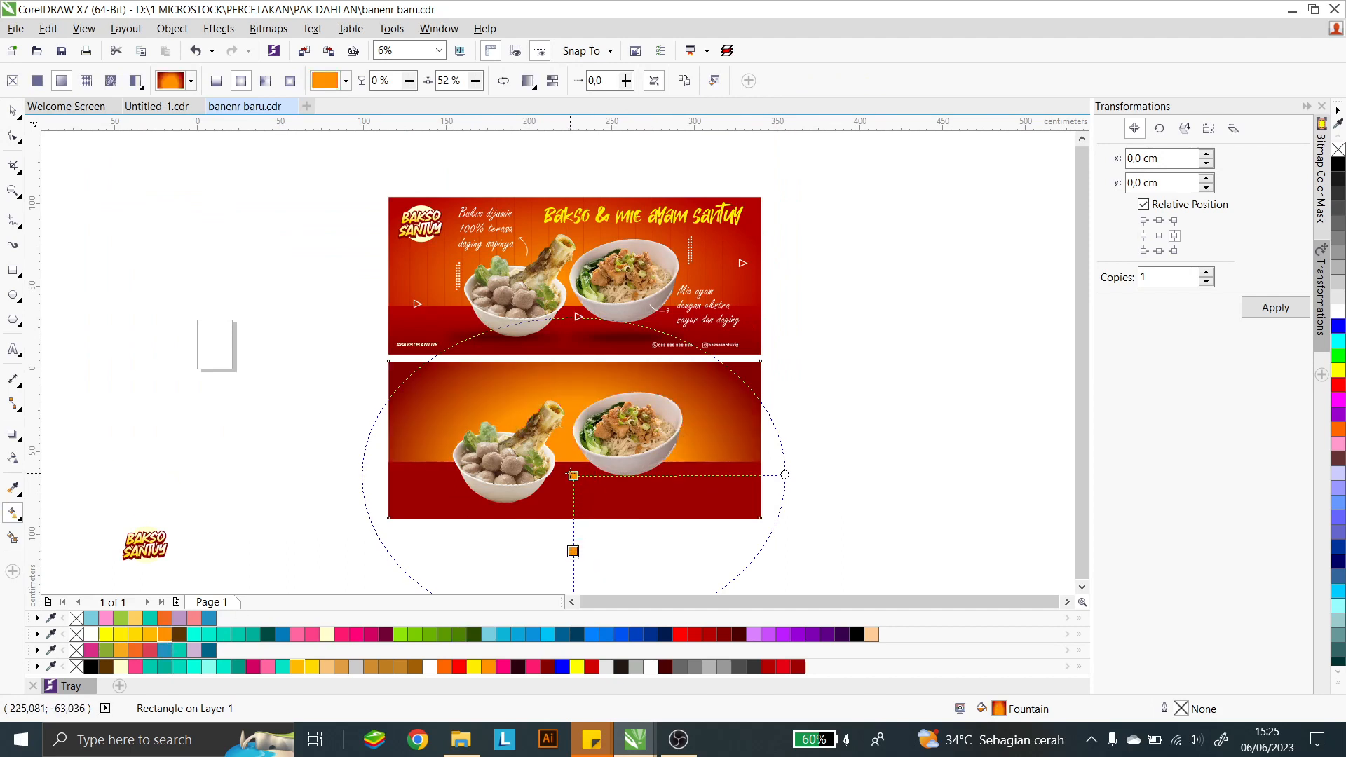
pyautogui.click(572, 551)
pyautogui.click(681, 635)
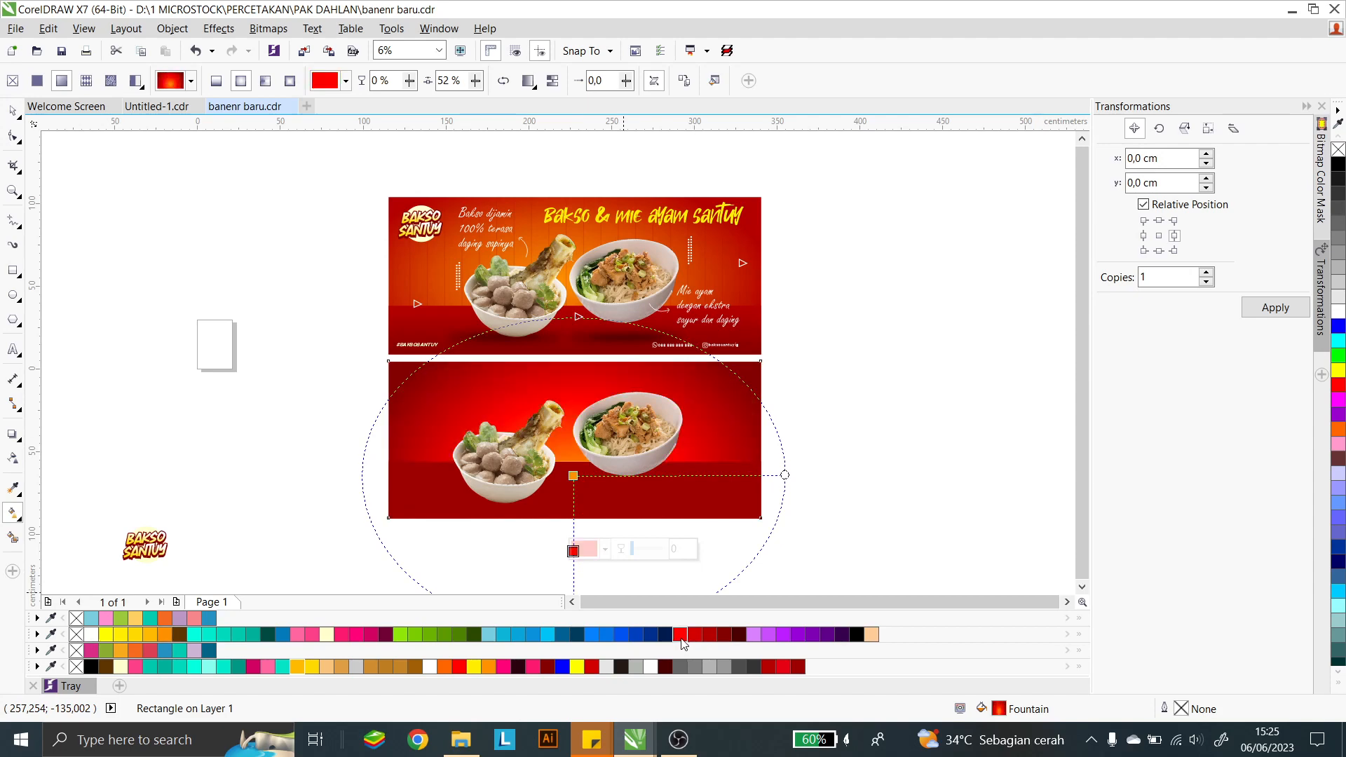
pyautogui.click(166, 633)
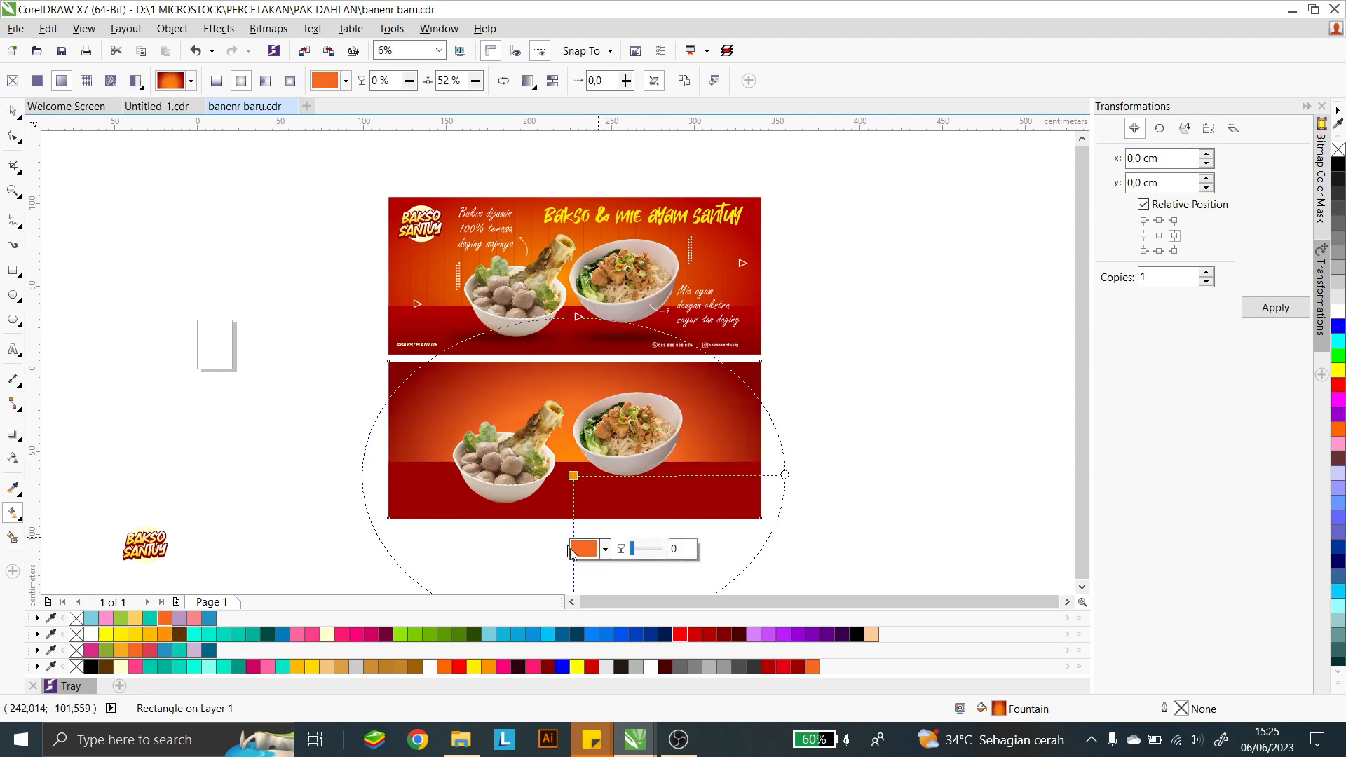
pyautogui.moveTo(573, 551); pyautogui.dragTo(574, 556)
pyautogui.scroll(-1, 627, 408)
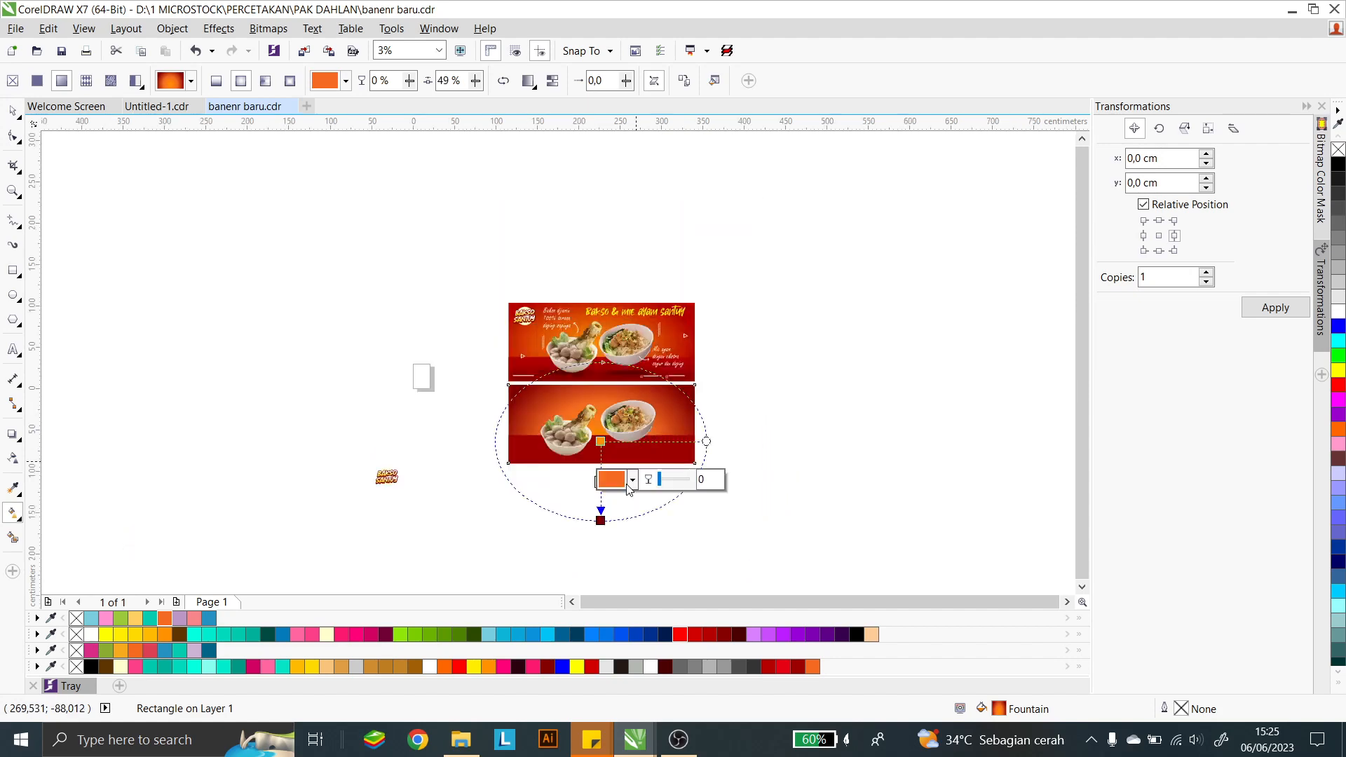
# Step: Pull the gradient's outer edge slightly inward, recolour its outer node a lighter dark red, and deselect the background
pyautogui.moveTo(601, 521); pyautogui.dragTo(601, 516)
pyautogui.scroll(1, 659, 426)
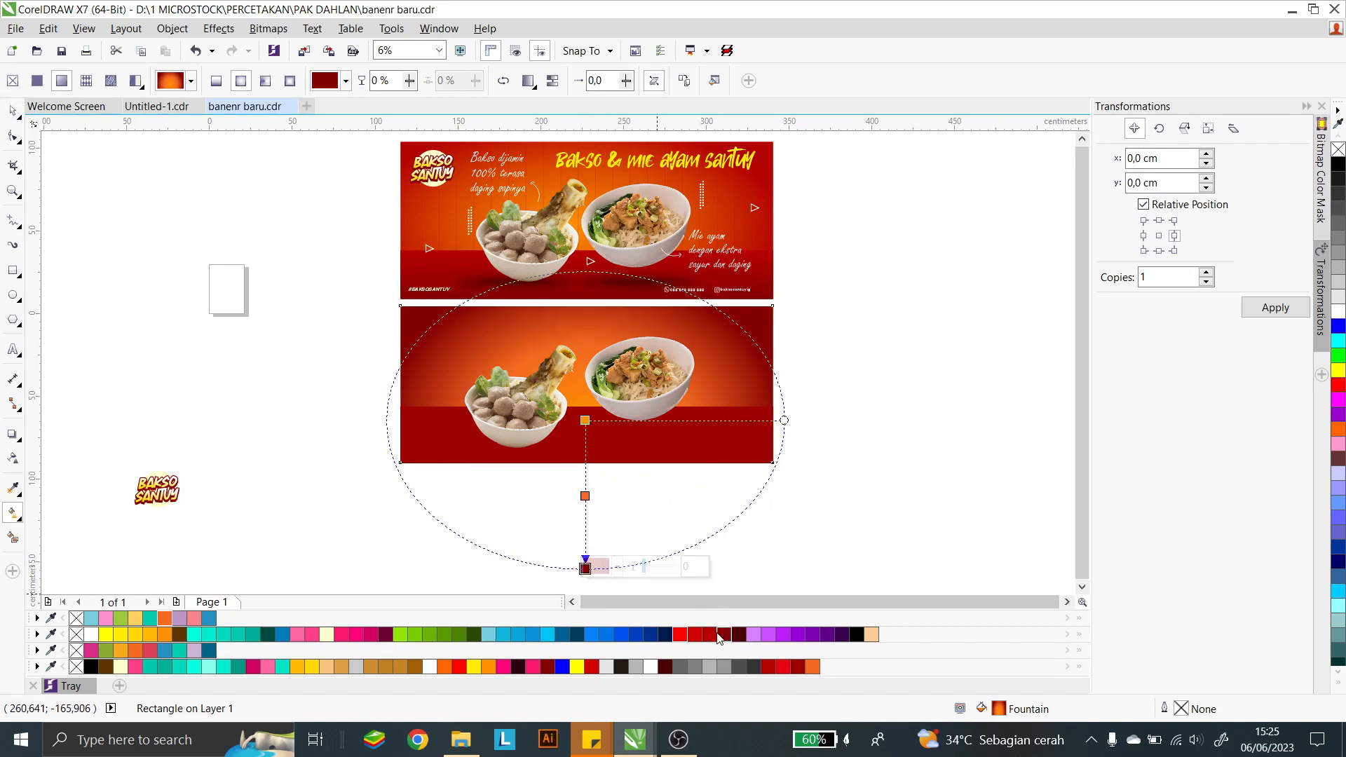
pyautogui.click(714, 635)
pyautogui.click(12, 110)
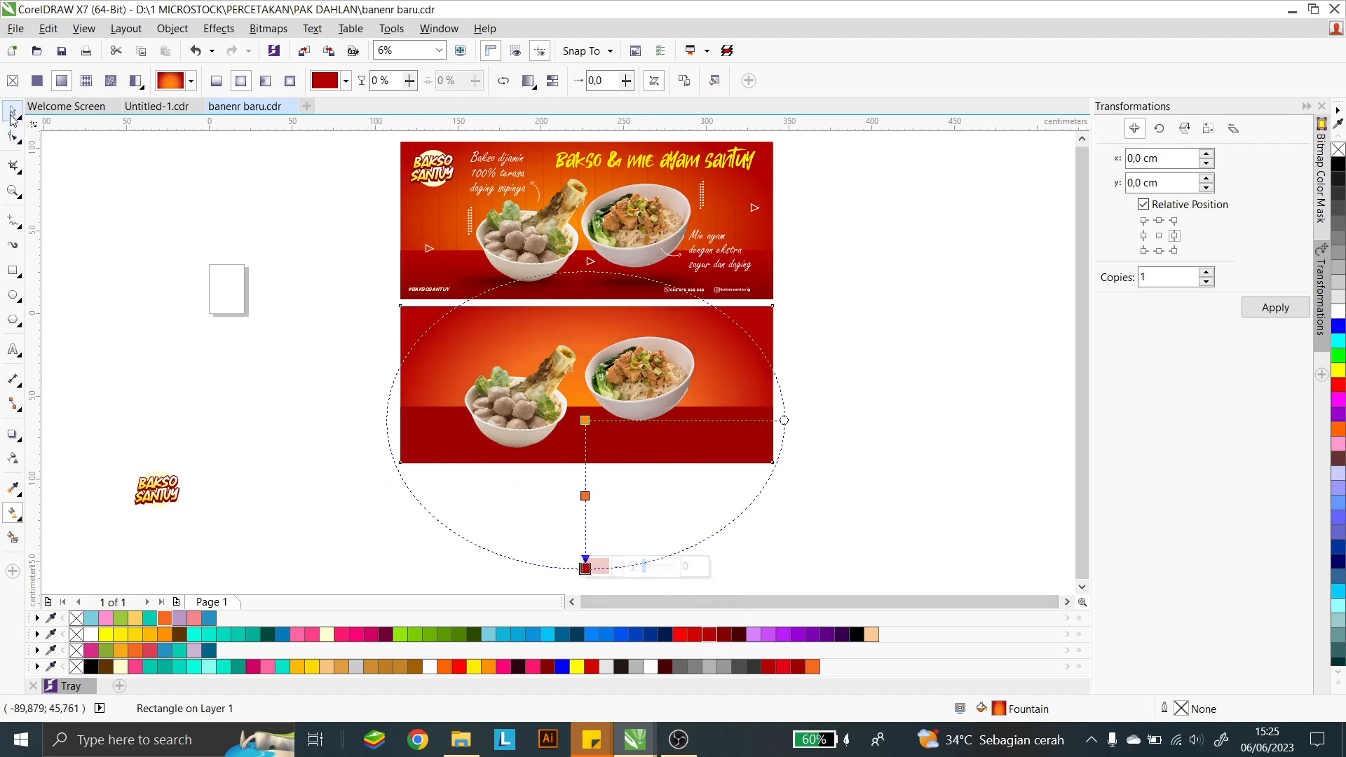
pyautogui.click(62, 187)
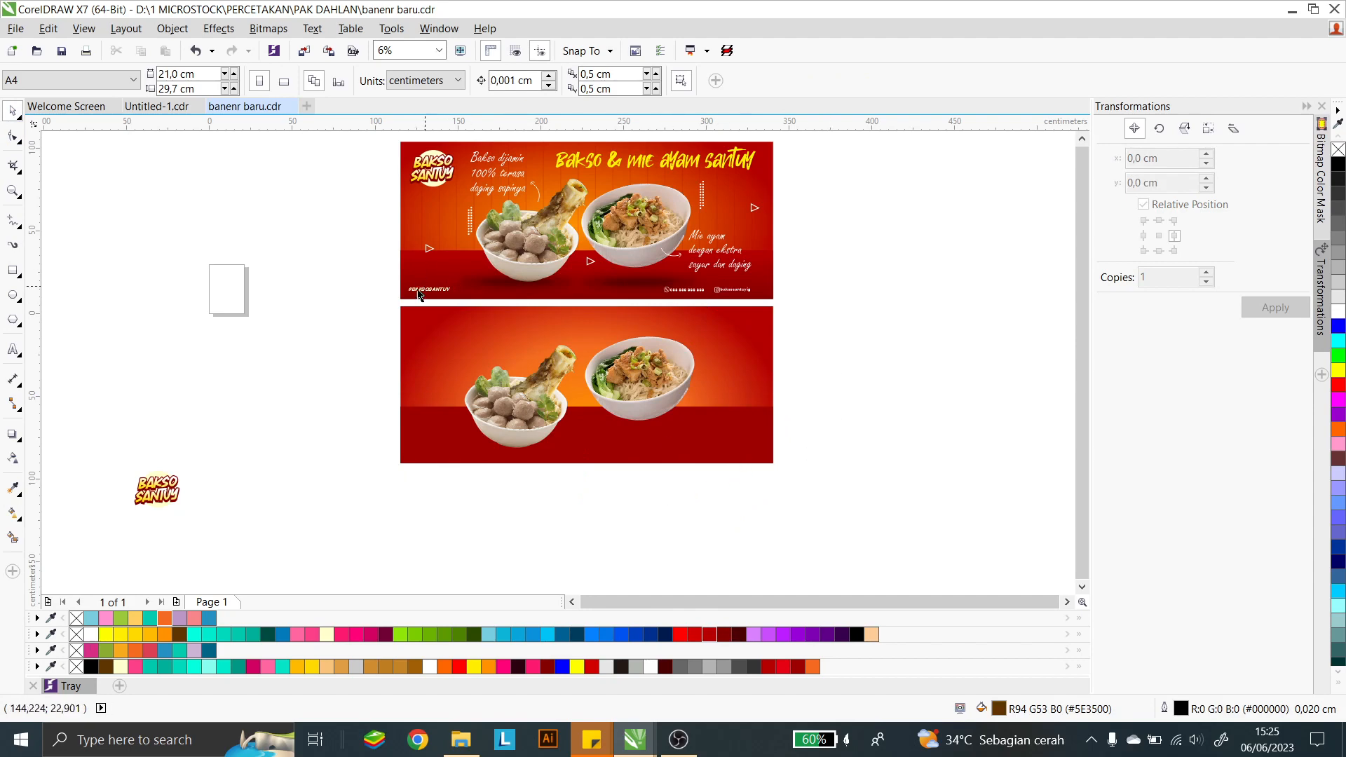
# Step: Give the lower red band a vertical linear gradient from its current red at the top to very dark maroon at the bottom
pyautogui.click(440, 446)
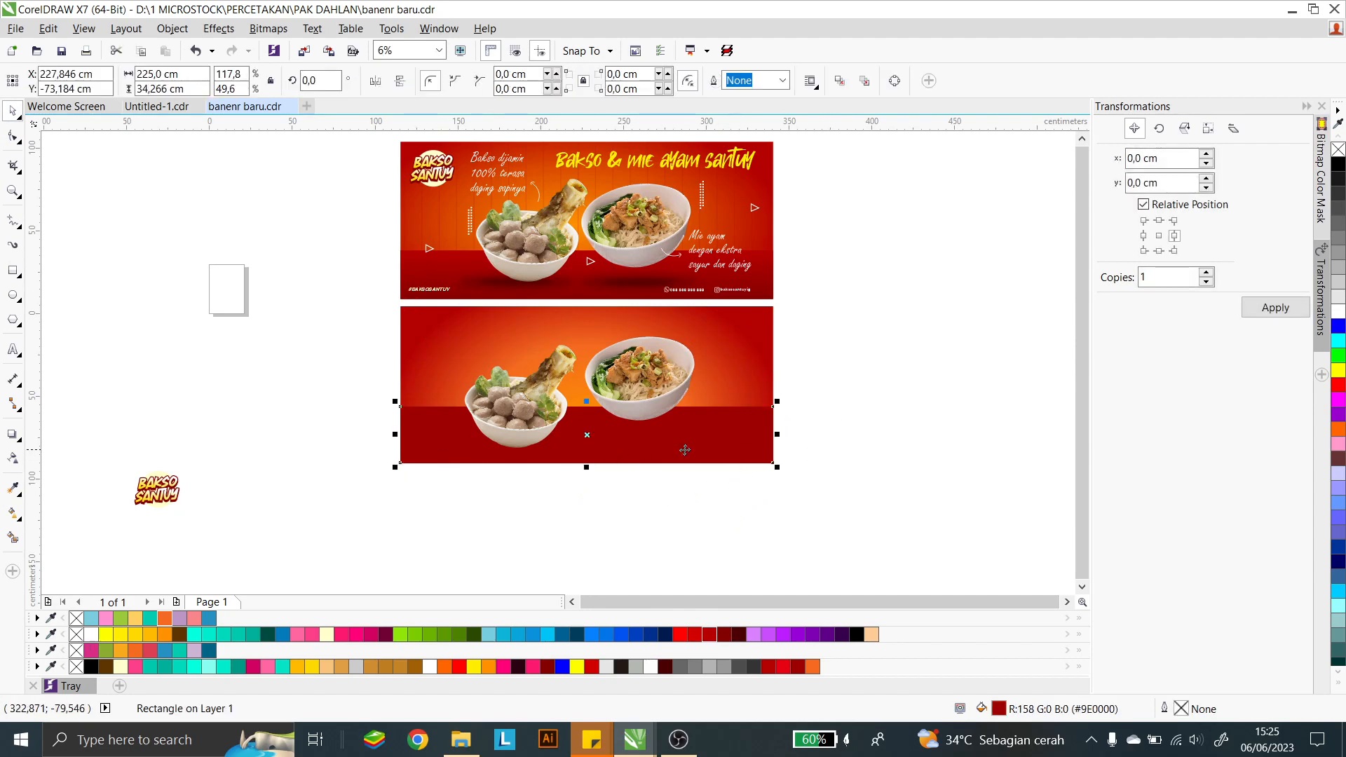
pyautogui.scroll(1, 610, 458)
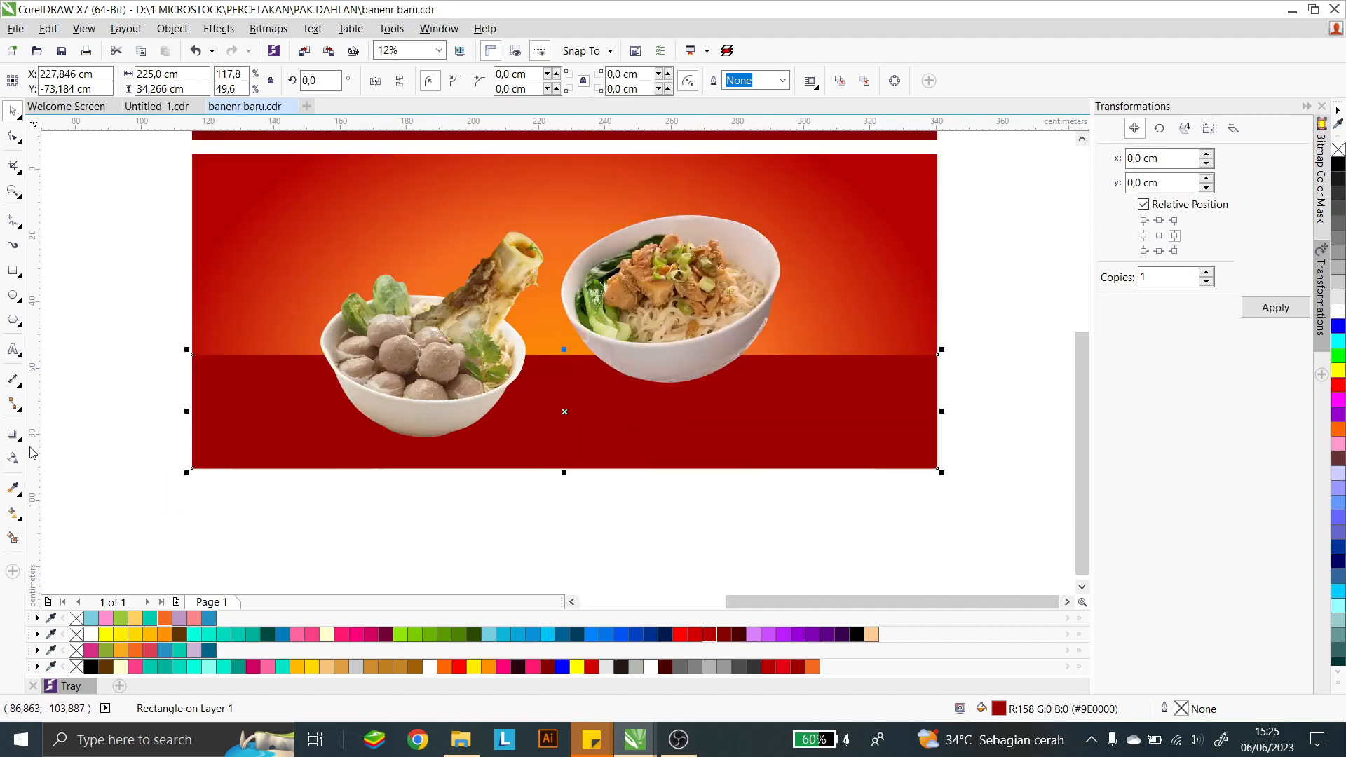
pyautogui.click(12, 513)
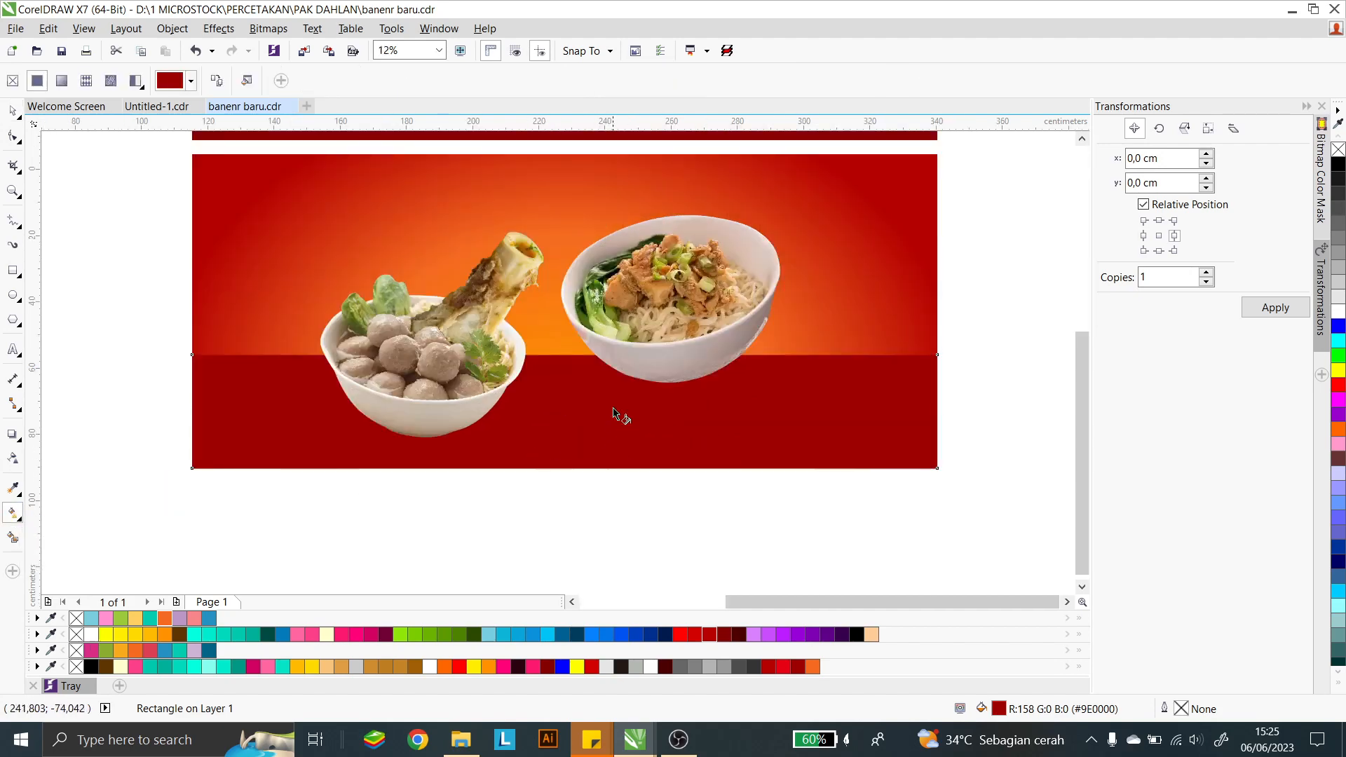
pyautogui.moveTo(553, 362); pyautogui.dragTo(553, 466)
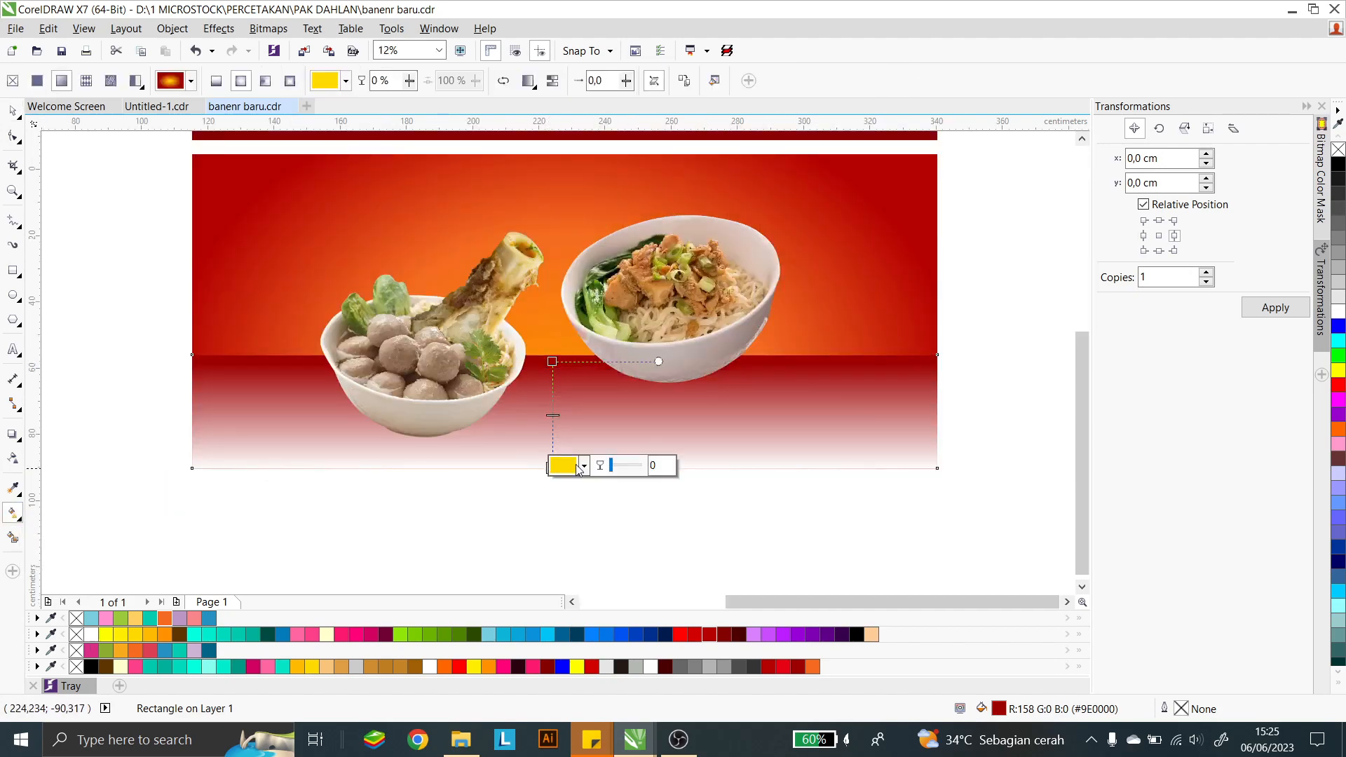
pyautogui.click(725, 634)
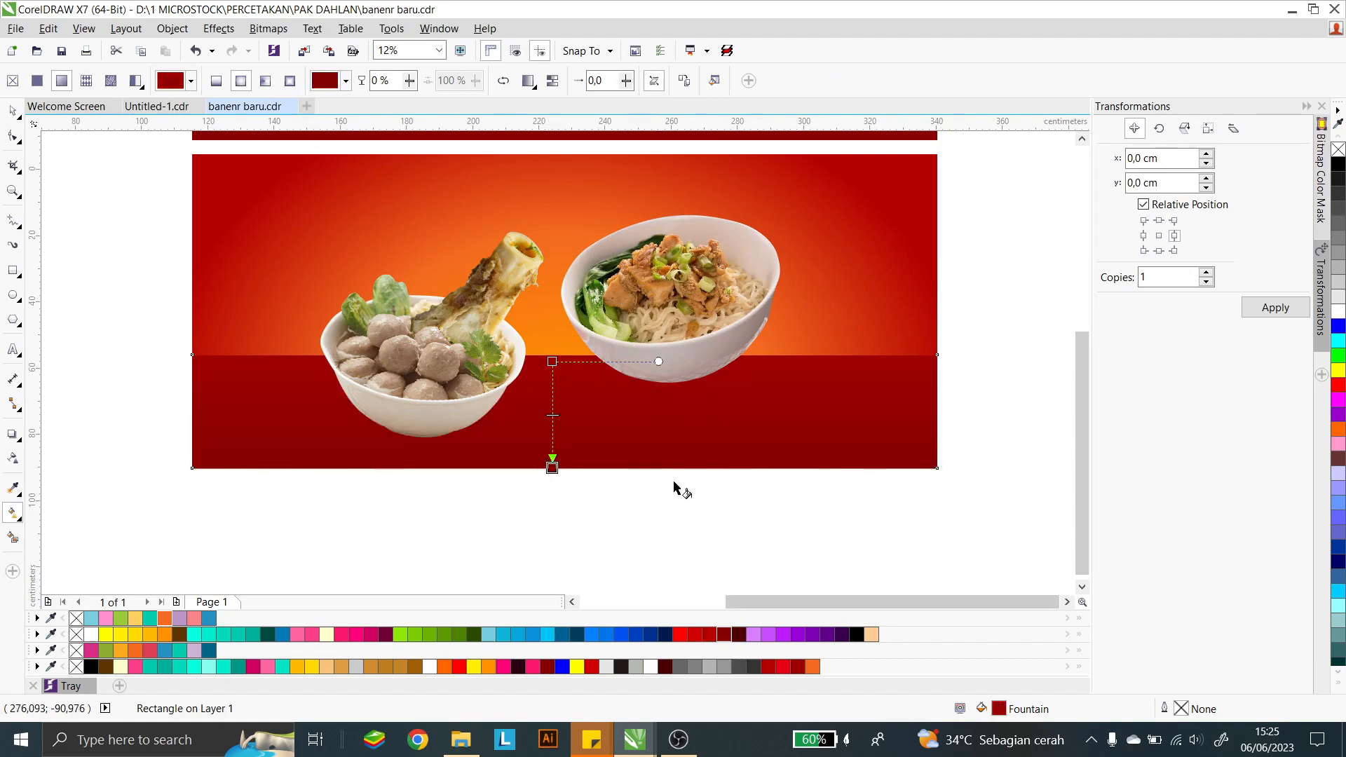
pyautogui.click(740, 636)
pyautogui.click(726, 635)
pyautogui.click(738, 636)
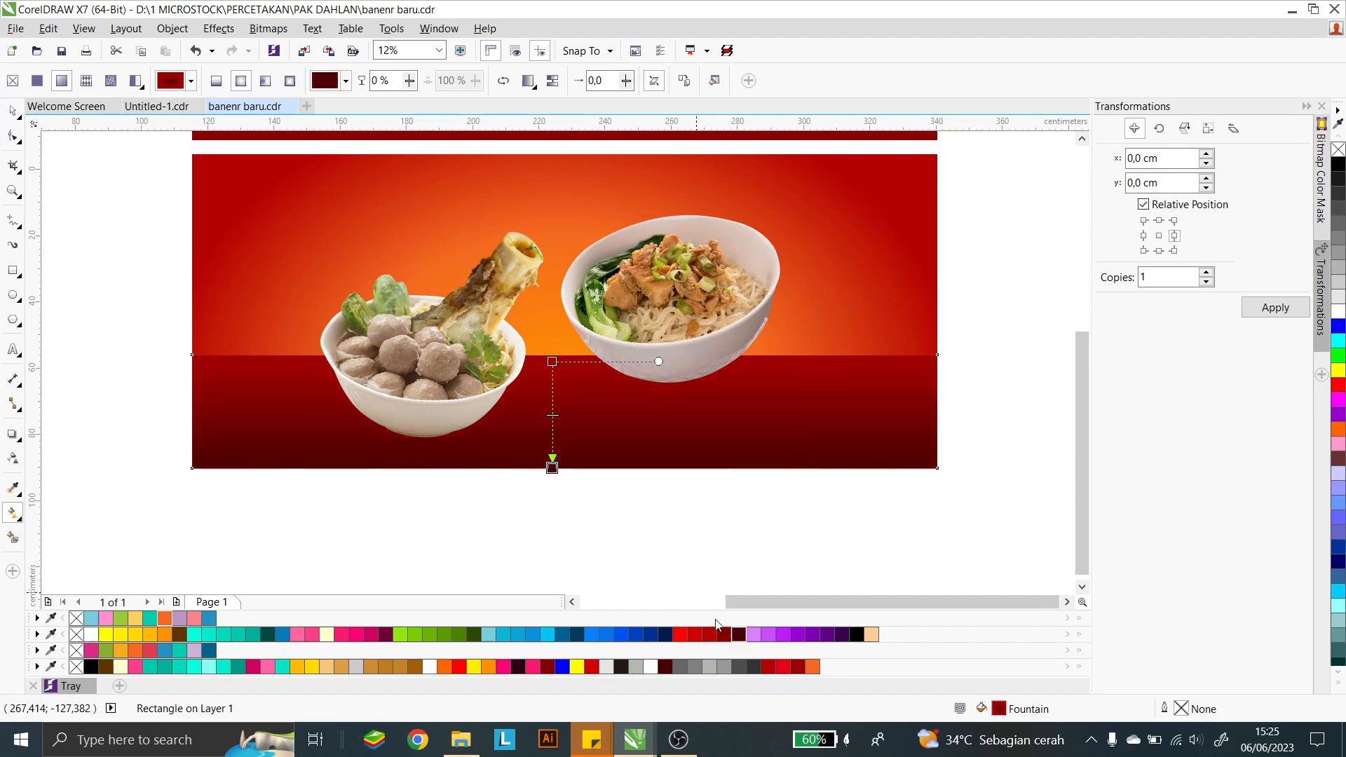
# Step: Extend the band gradient's dark end well below the banner, move its start slightly down, and deselect the band
pyautogui.moveTo(553, 467); pyautogui.dragTo(548, 567)
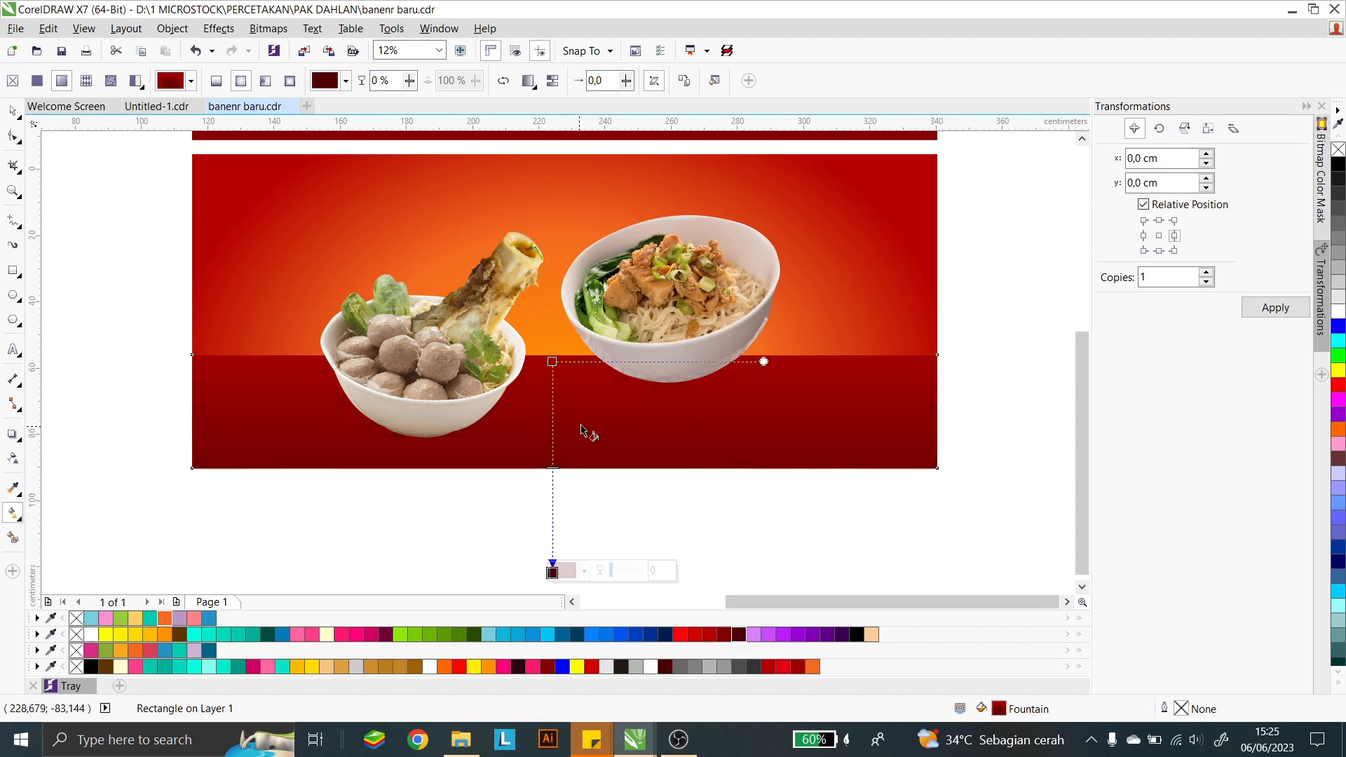
pyautogui.moveTo(553, 362); pyautogui.dragTo(553, 386)
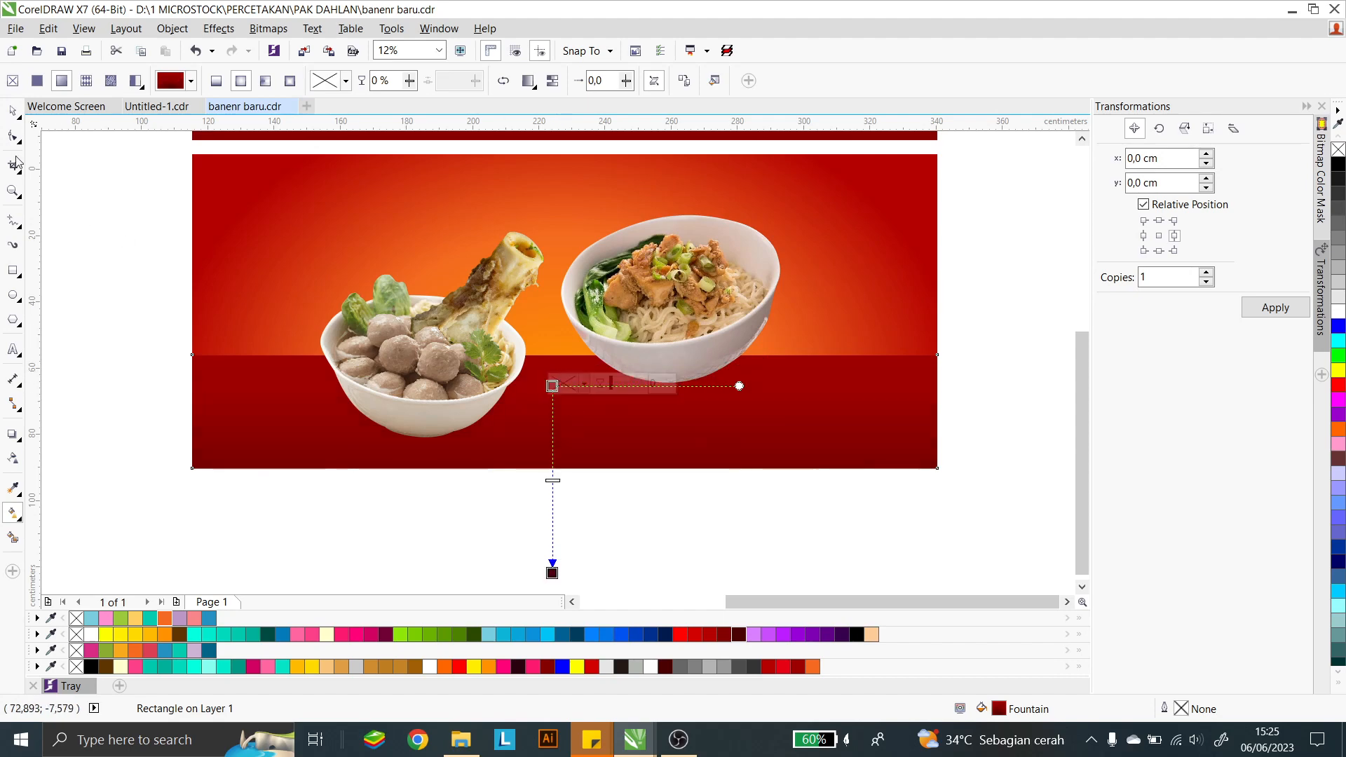
pyautogui.click(12, 111)
pyautogui.click(80, 202)
pyautogui.scroll(-1, 550, 426)
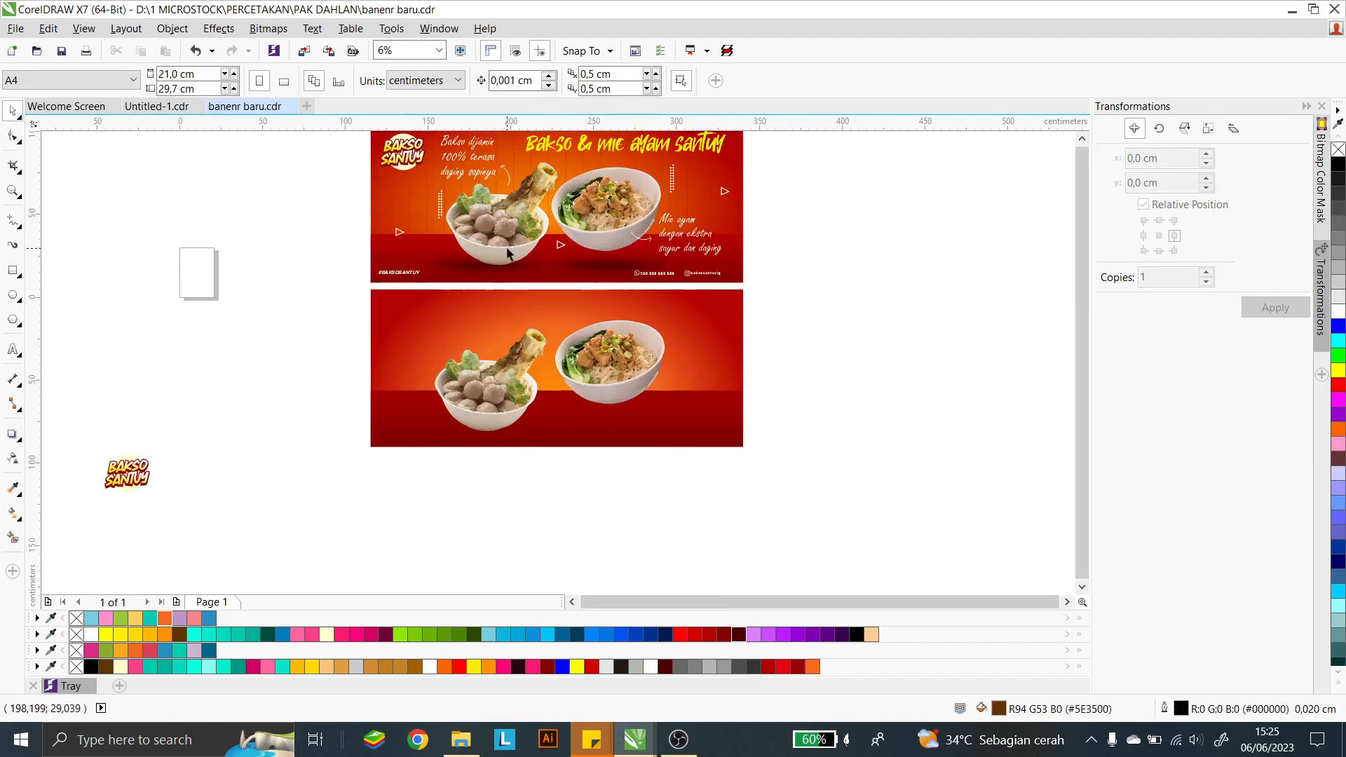
# Step: Nudge the meatball bowl slightly right and up, closer to the noodle bowl, and deselect it
pyautogui.click(523, 396)
pyautogui.scroll(1, 523, 396)
pyautogui.moveTo(519, 390); pyautogui.dragTo(528, 385)
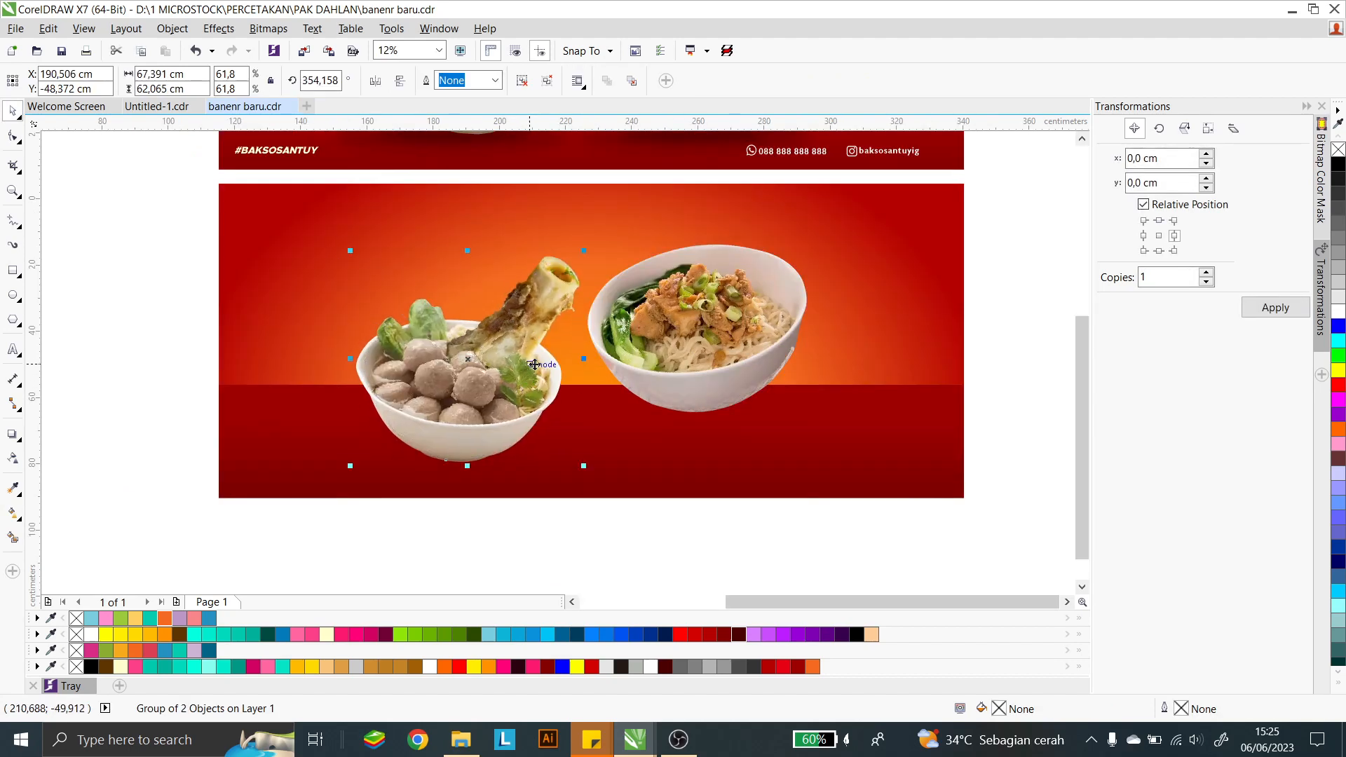
pyautogui.scroll(-1, 534, 365)
pyautogui.click(484, 494)
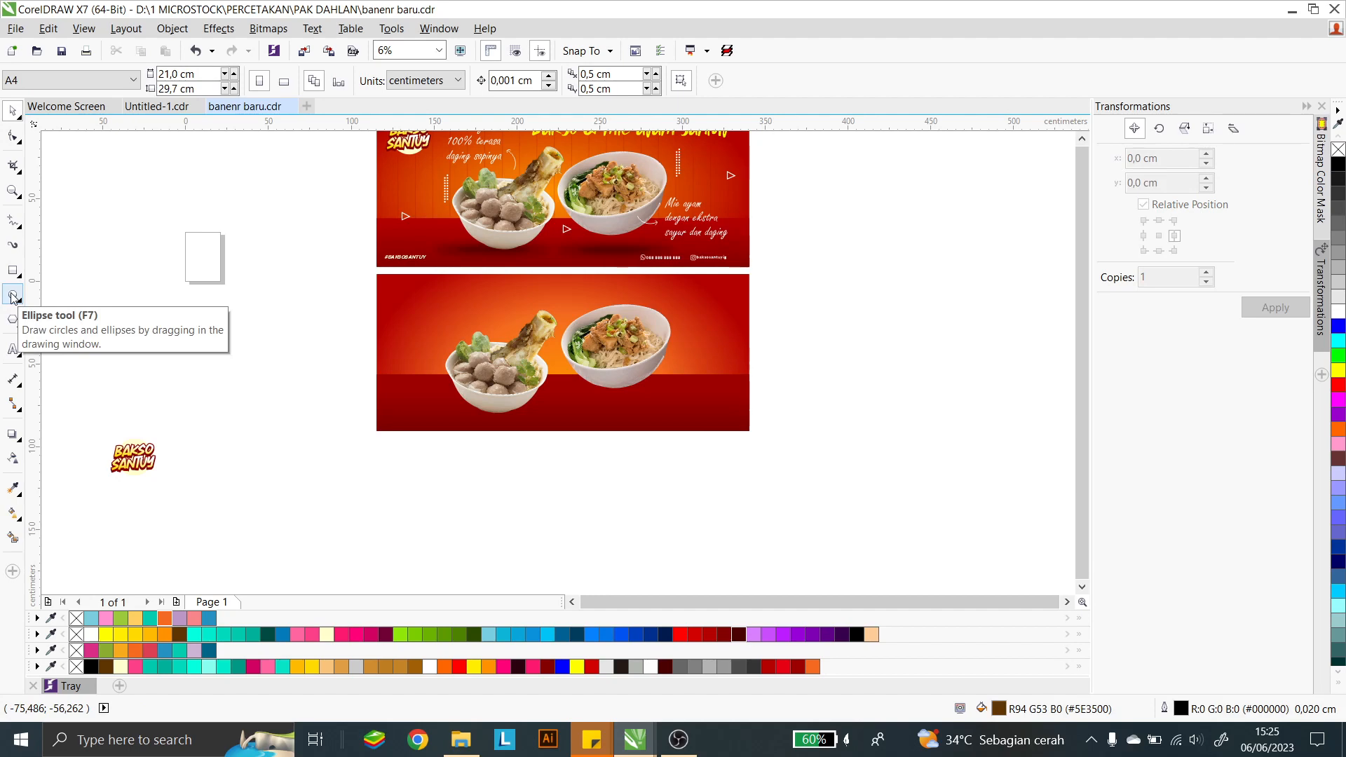
# Step: Draw a flat ellipse about 80.9 by 7.2 cm below the banner, filled black with no outline
pyautogui.click(12, 296)
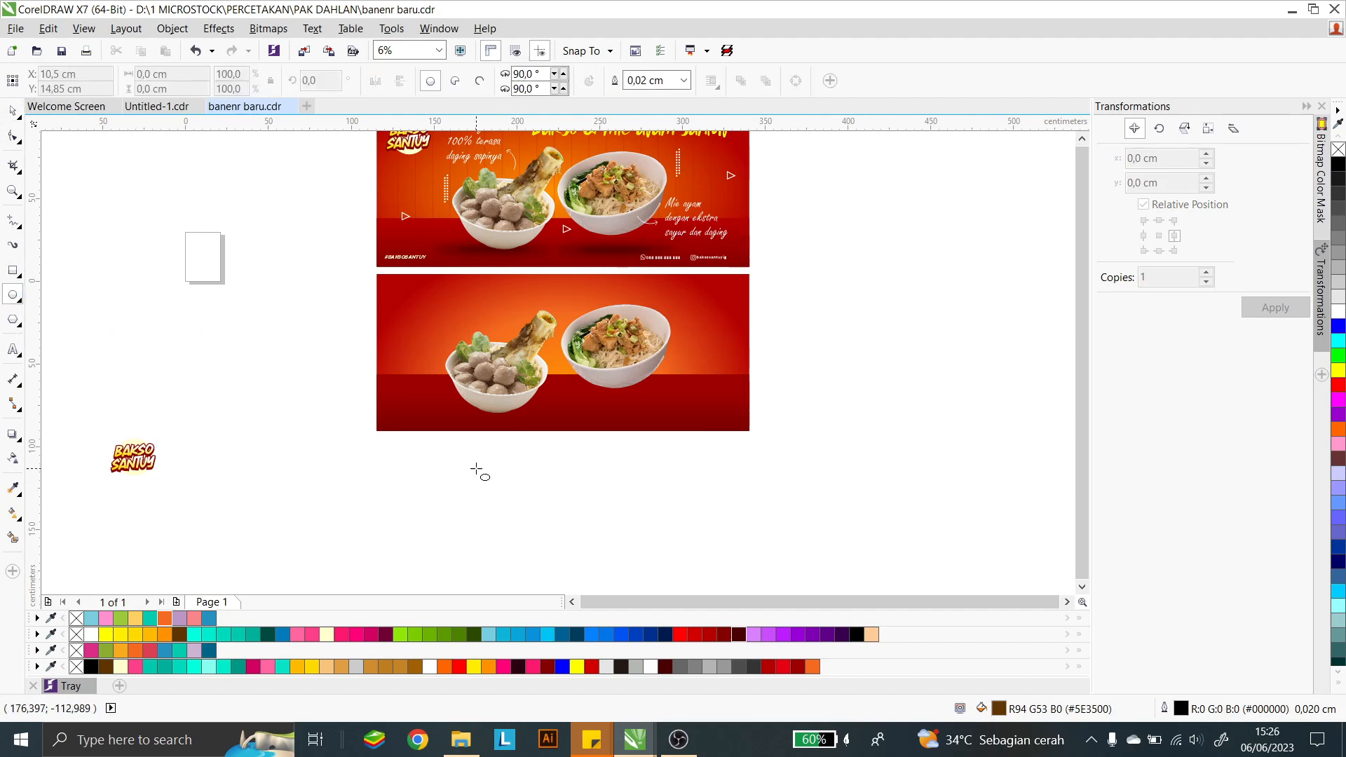
pyautogui.moveTo(476, 468); pyautogui.dragTo(611, 481)
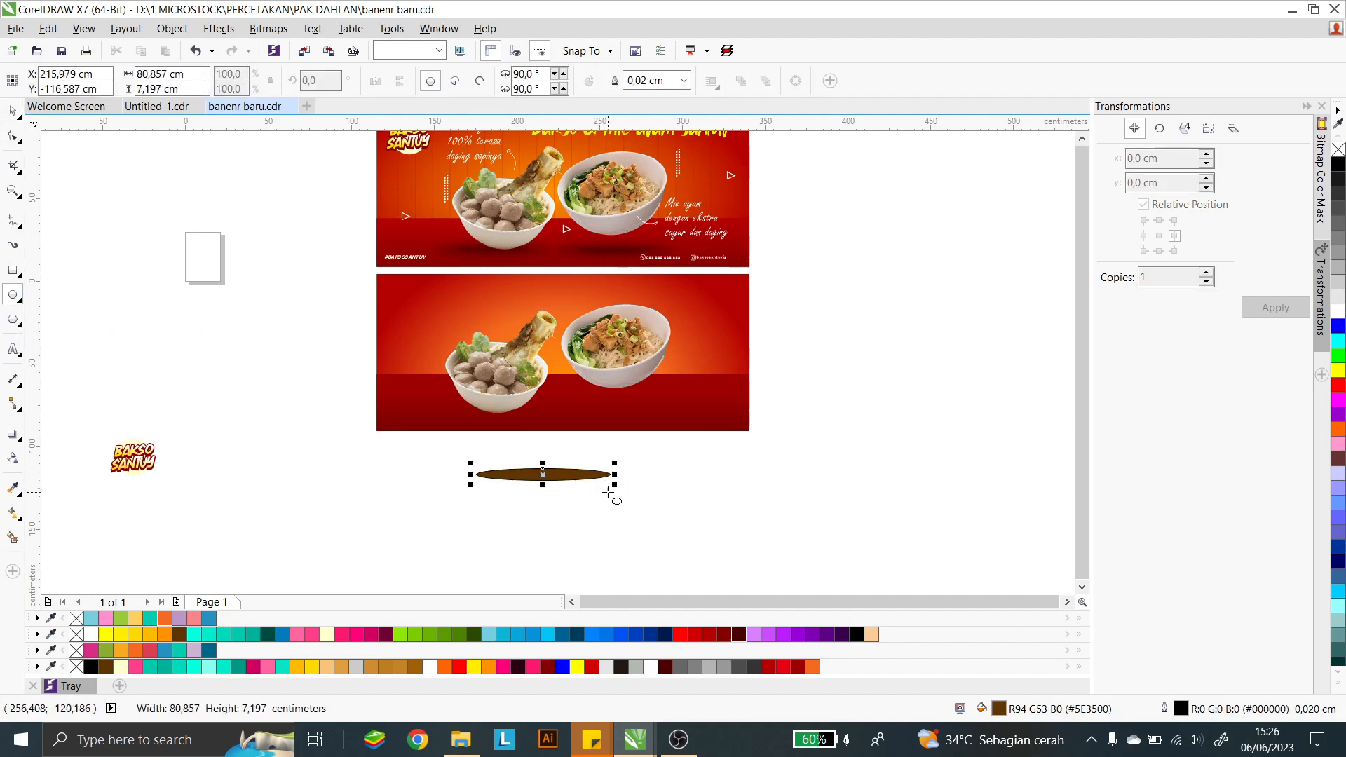
pyautogui.click(1339, 164)
pyautogui.rightClick(1338, 149)
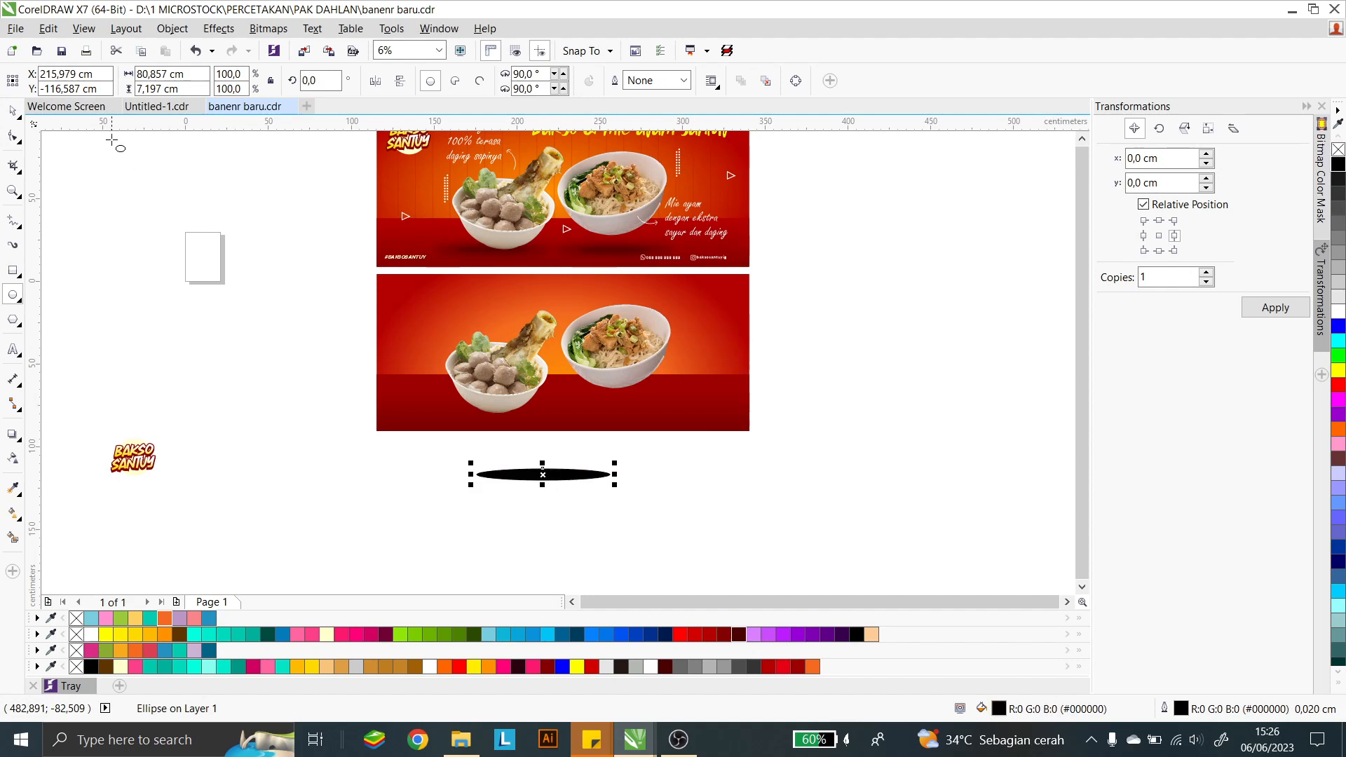
# Step: Convert the black ellipse to a 72 dpi CMYK bitmap with anti-aliasing and a transparent background
pyautogui.click(272, 32)
pyautogui.click(280, 49)
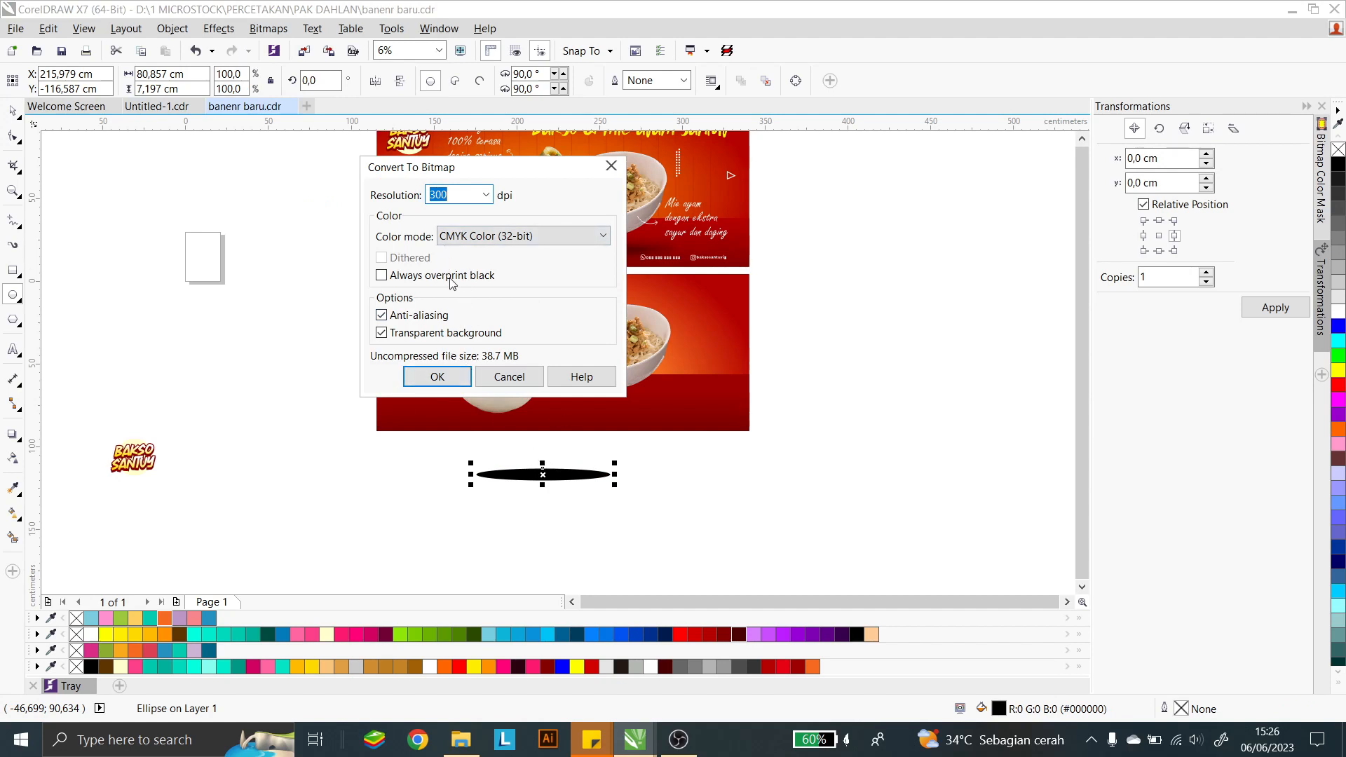
pyautogui.click(486, 196)
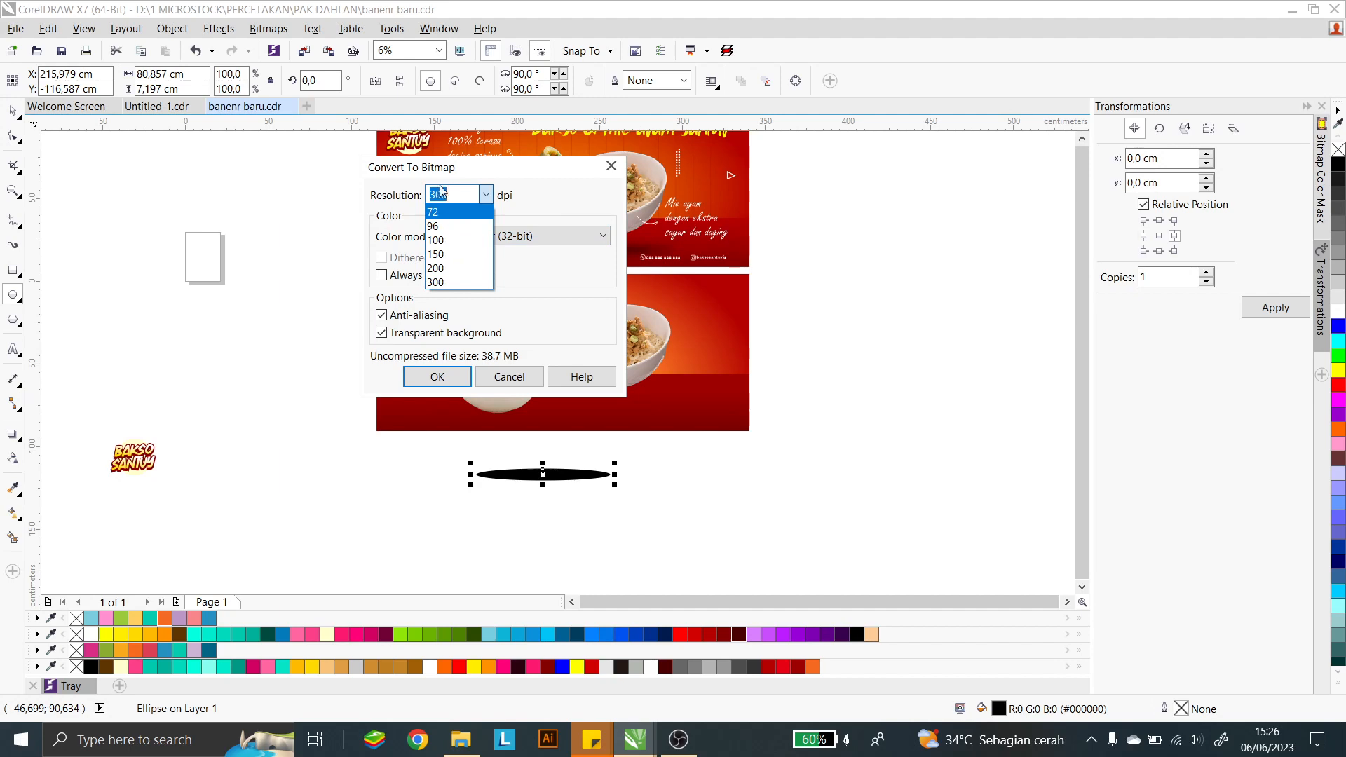
pyautogui.click(440, 213)
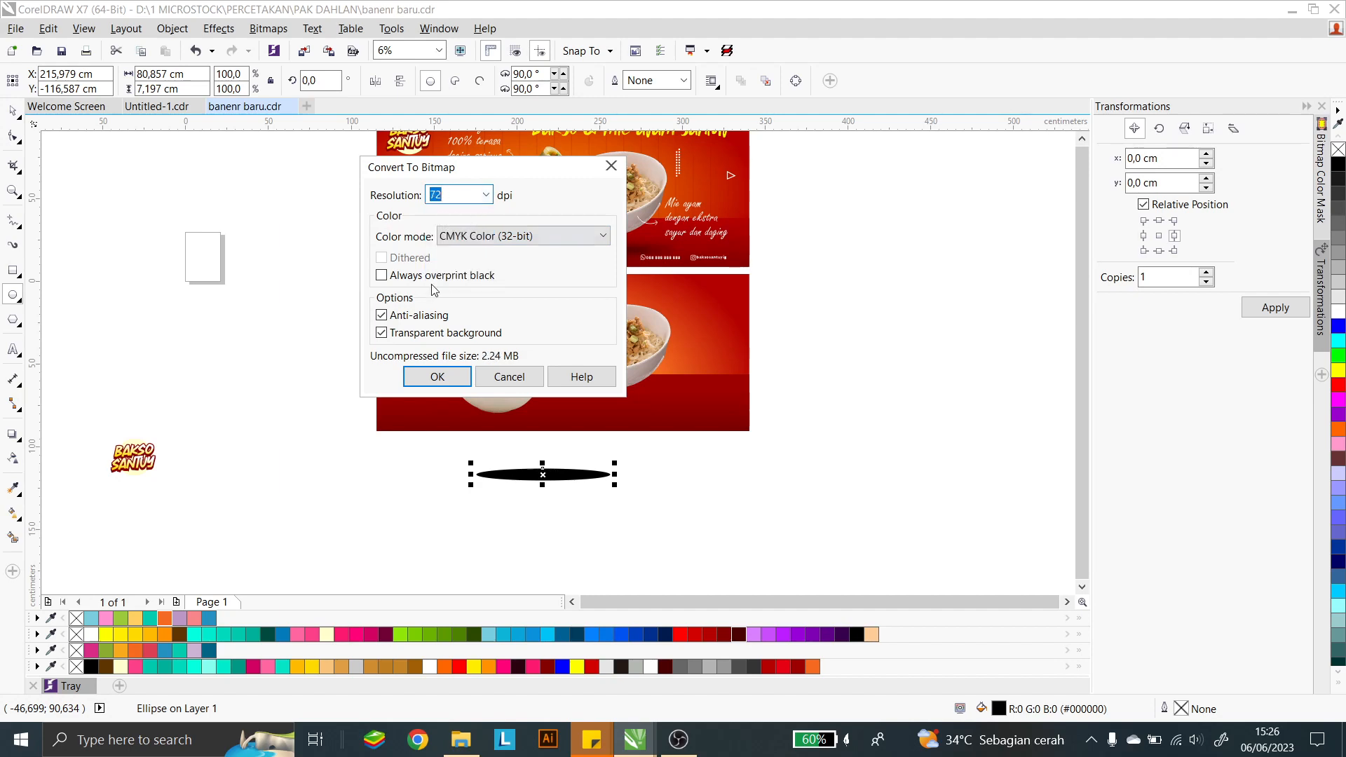
pyautogui.click(438, 377)
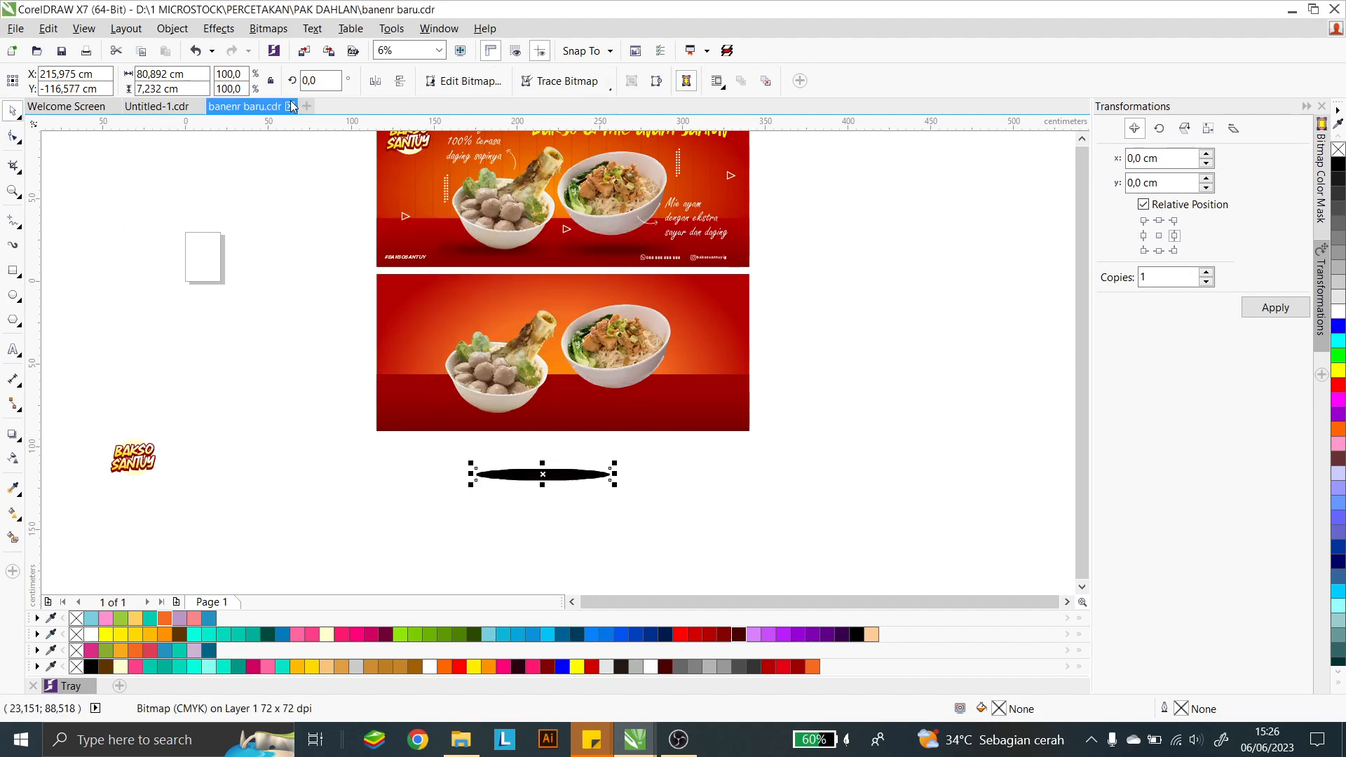
# Step: Apply a Gaussian Blur with a radius of 48 pixels to the black ellipse bitmap
pyautogui.click(269, 28)
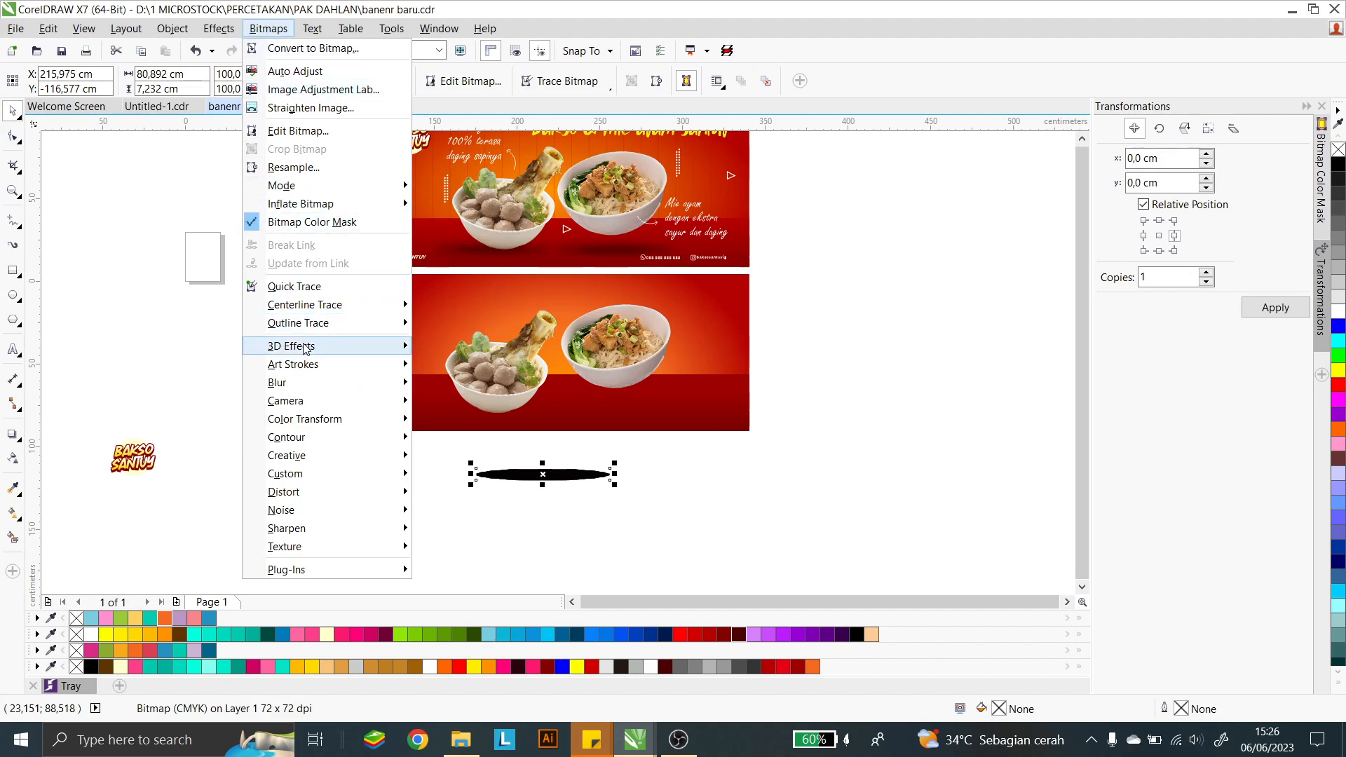
pyautogui.moveTo(370, 383)
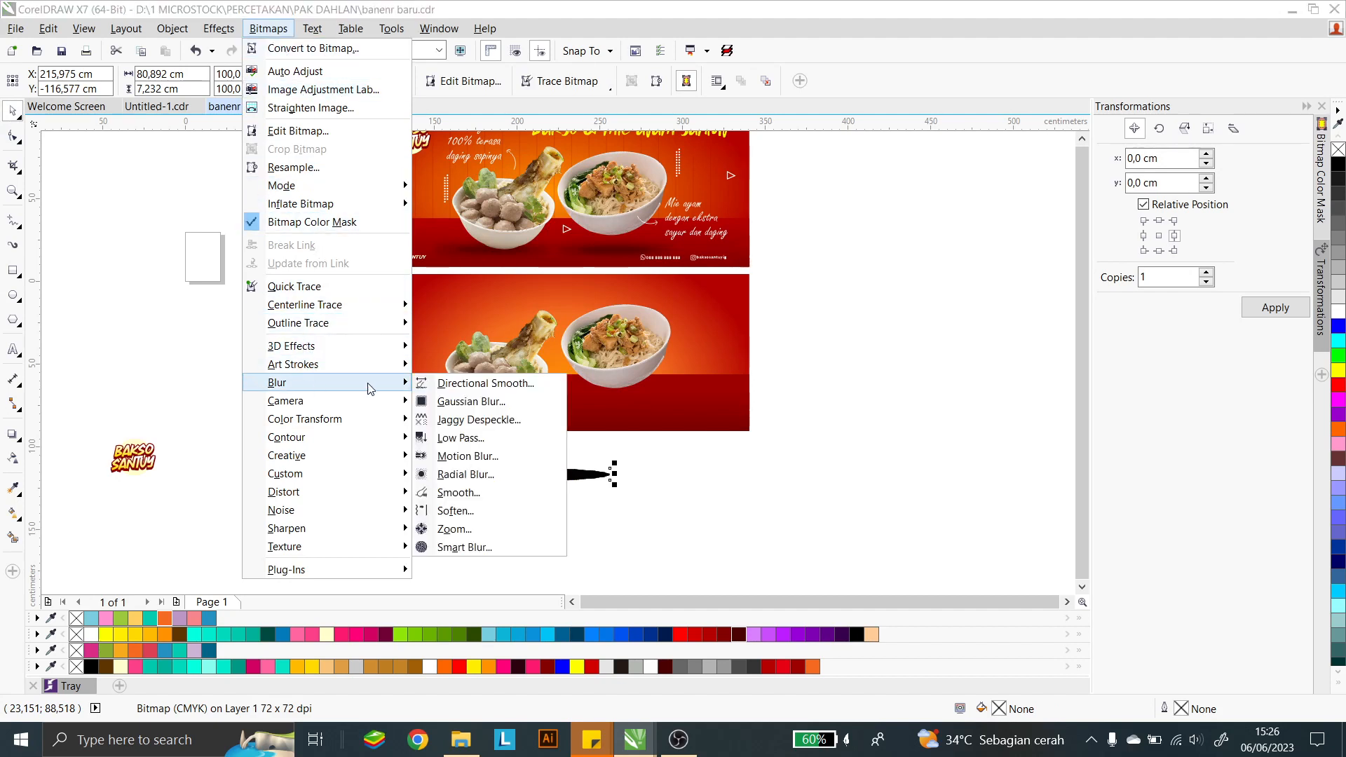
pyautogui.click(472, 401)
pyautogui.moveTo(612, 352); pyautogui.dragTo(591, 352)
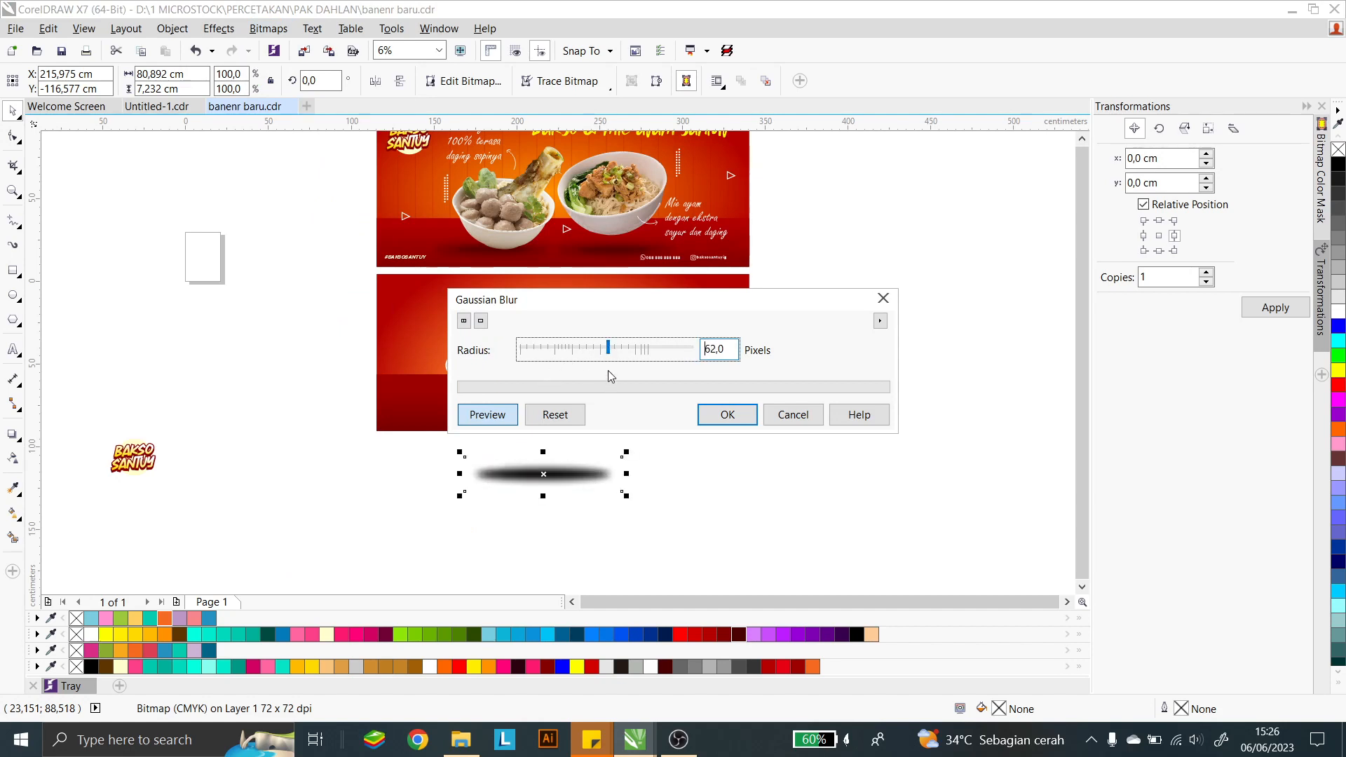
pyautogui.moveTo(607, 348); pyautogui.dragTo(605, 350)
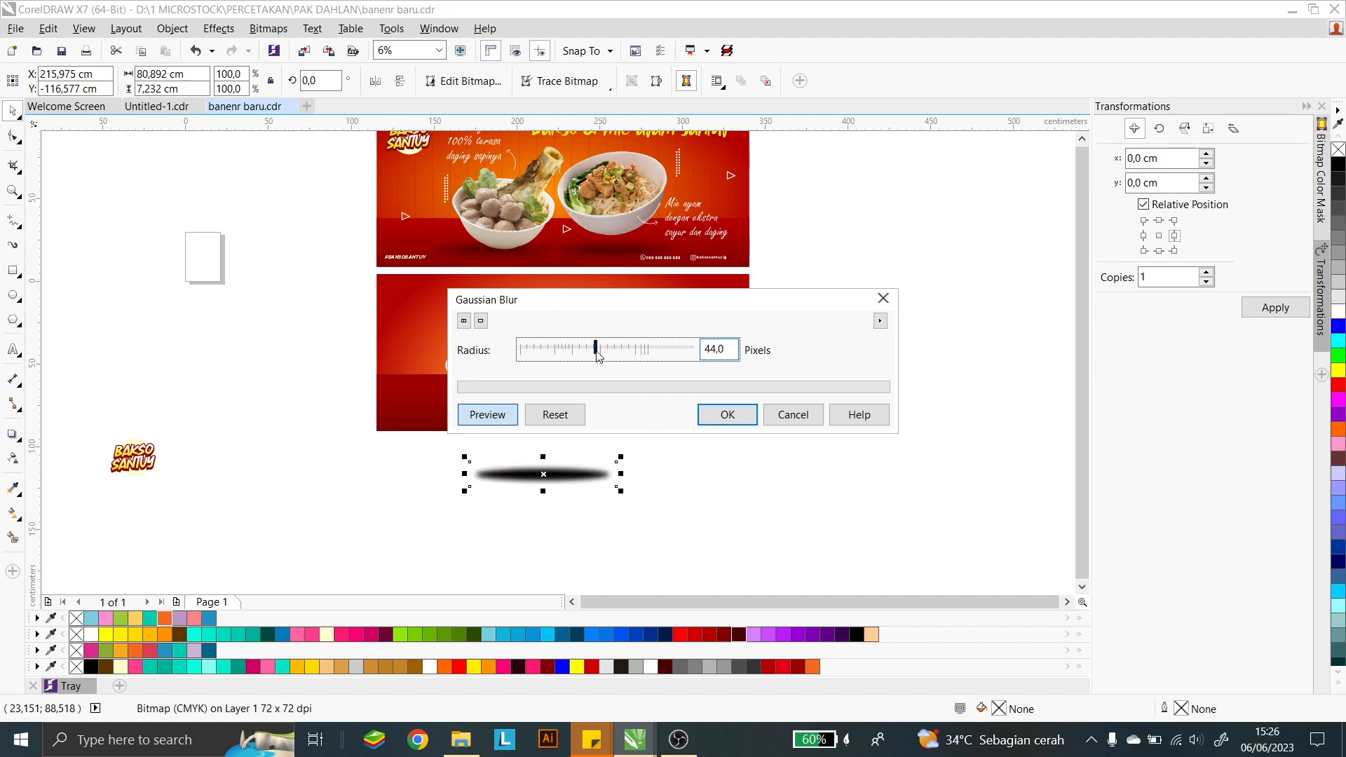
pyautogui.moveTo(597, 348); pyautogui.dragTo(600, 350)
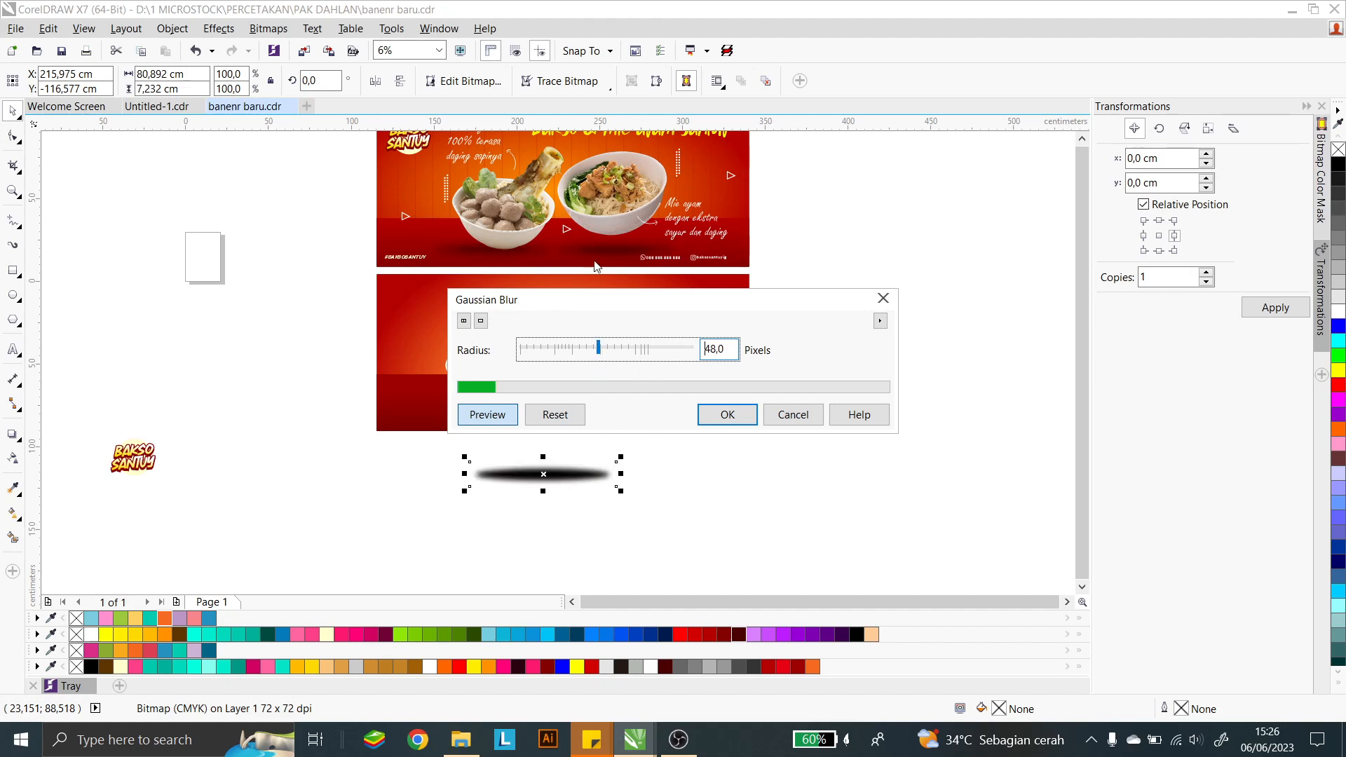
pyautogui.click(727, 415)
# Step: Flatten the blurred shadow to about 14 cm high and give it a uniform transparency of 50
pyautogui.scroll(2, 561, 493)
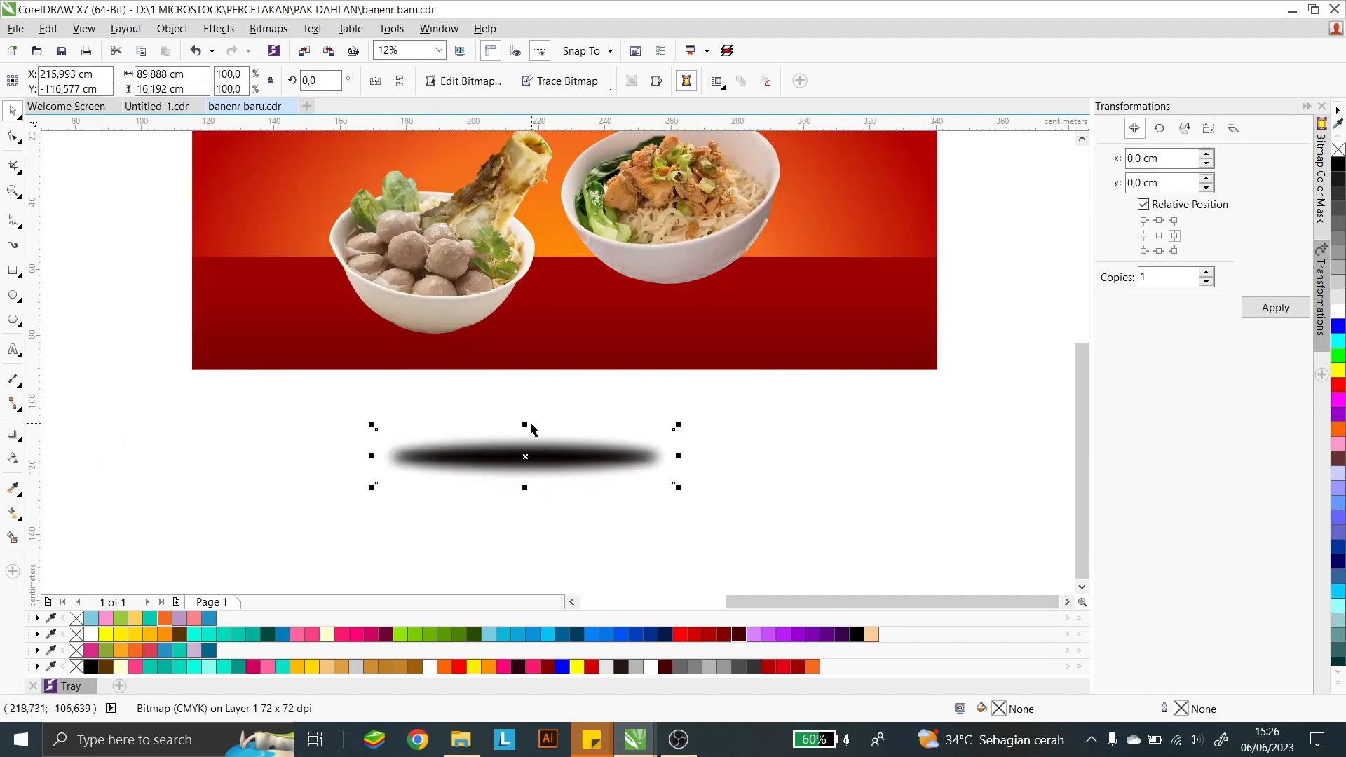
pyautogui.moveTo(525, 426); pyautogui.dragTo(525, 433)
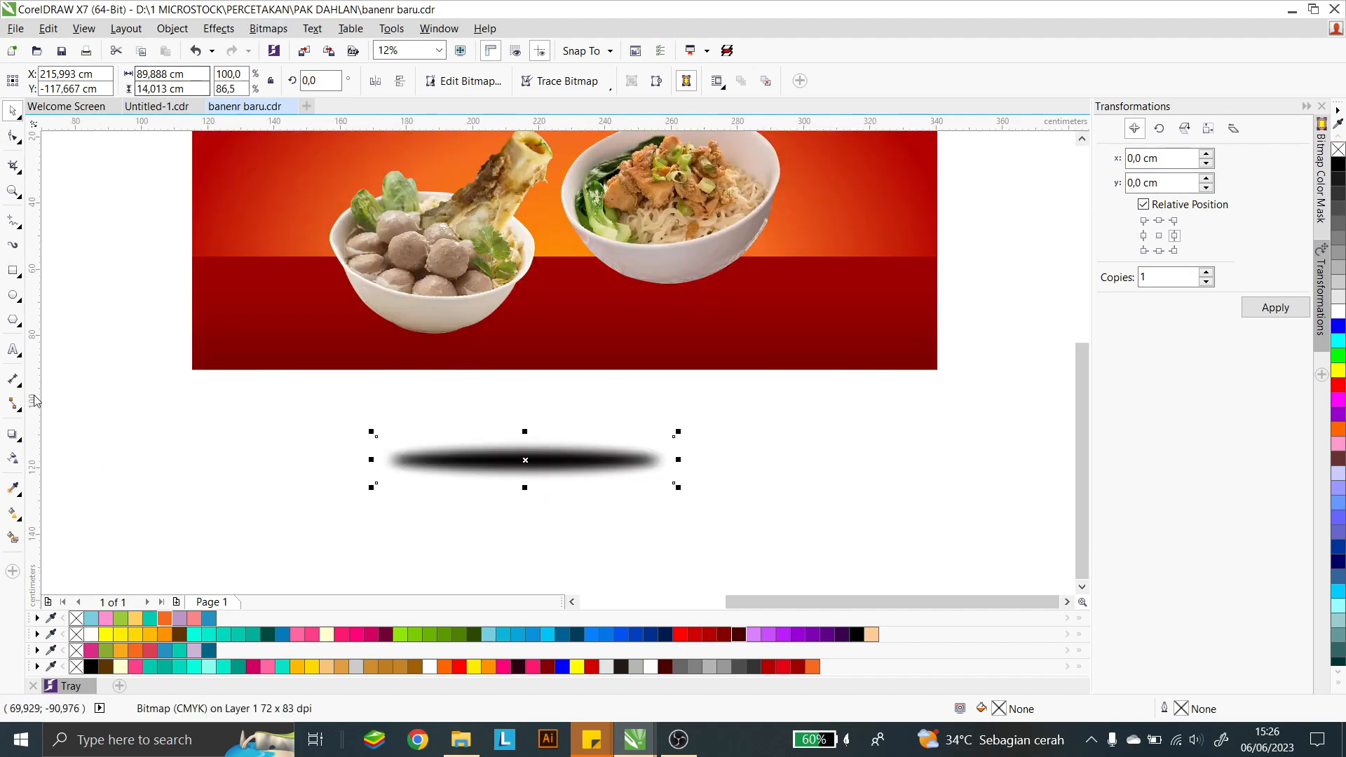
pyautogui.click(12, 461)
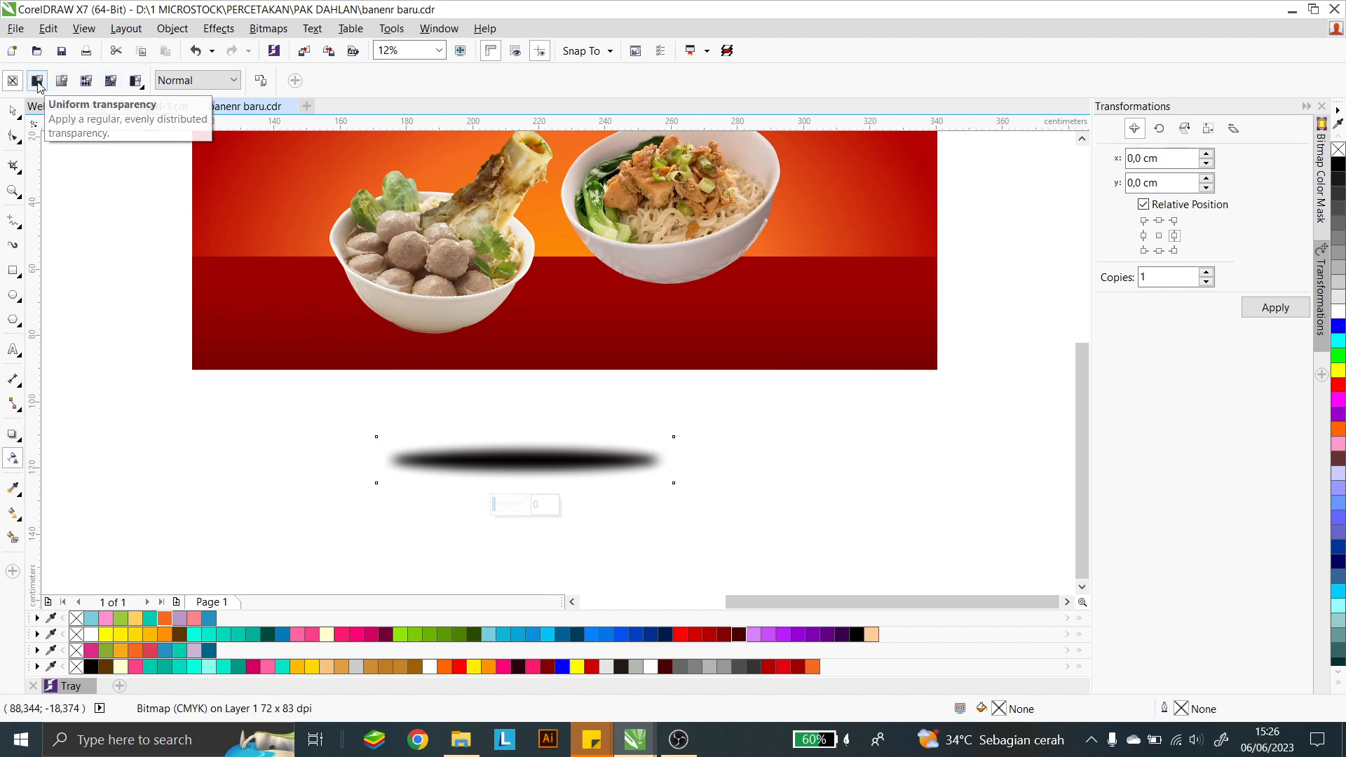
pyautogui.click(38, 82)
pyautogui.click(12, 81)
pyautogui.click(14, 110)
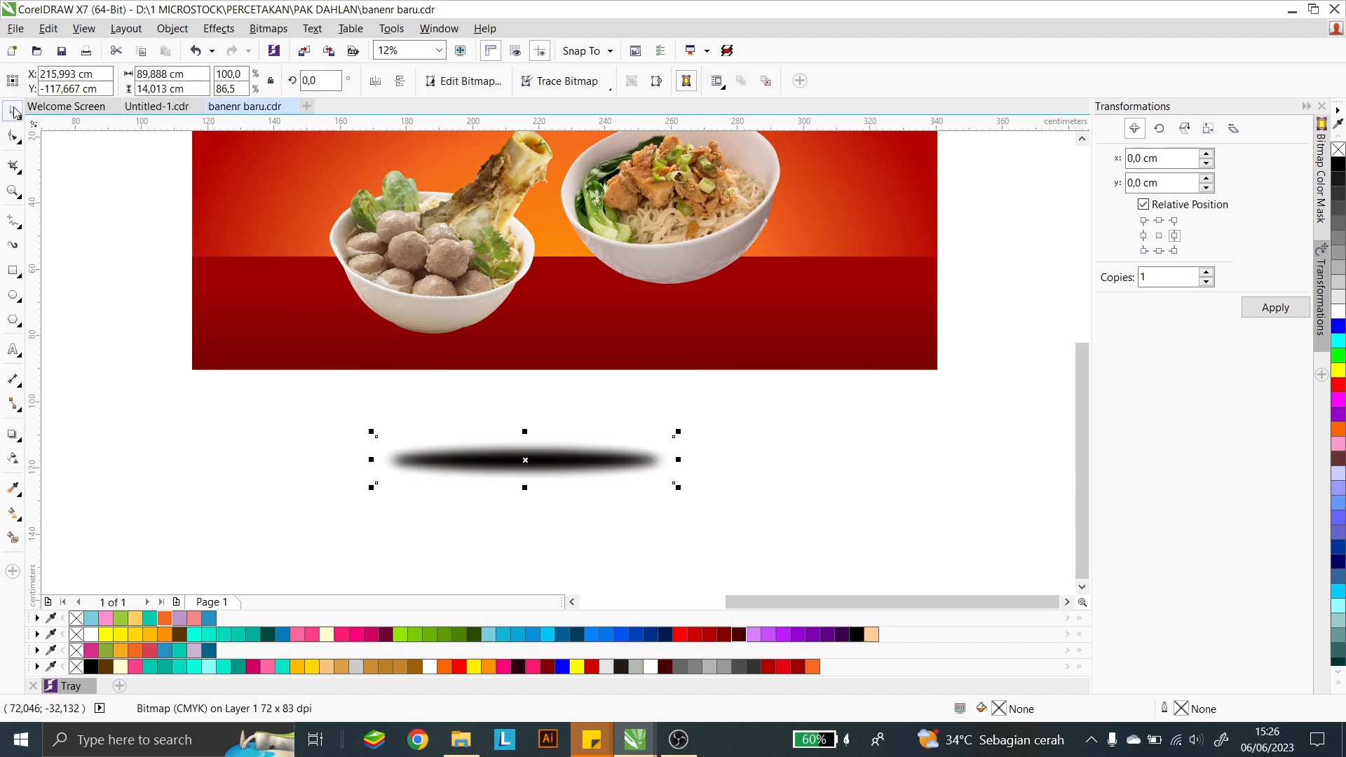
pyautogui.click(13, 457)
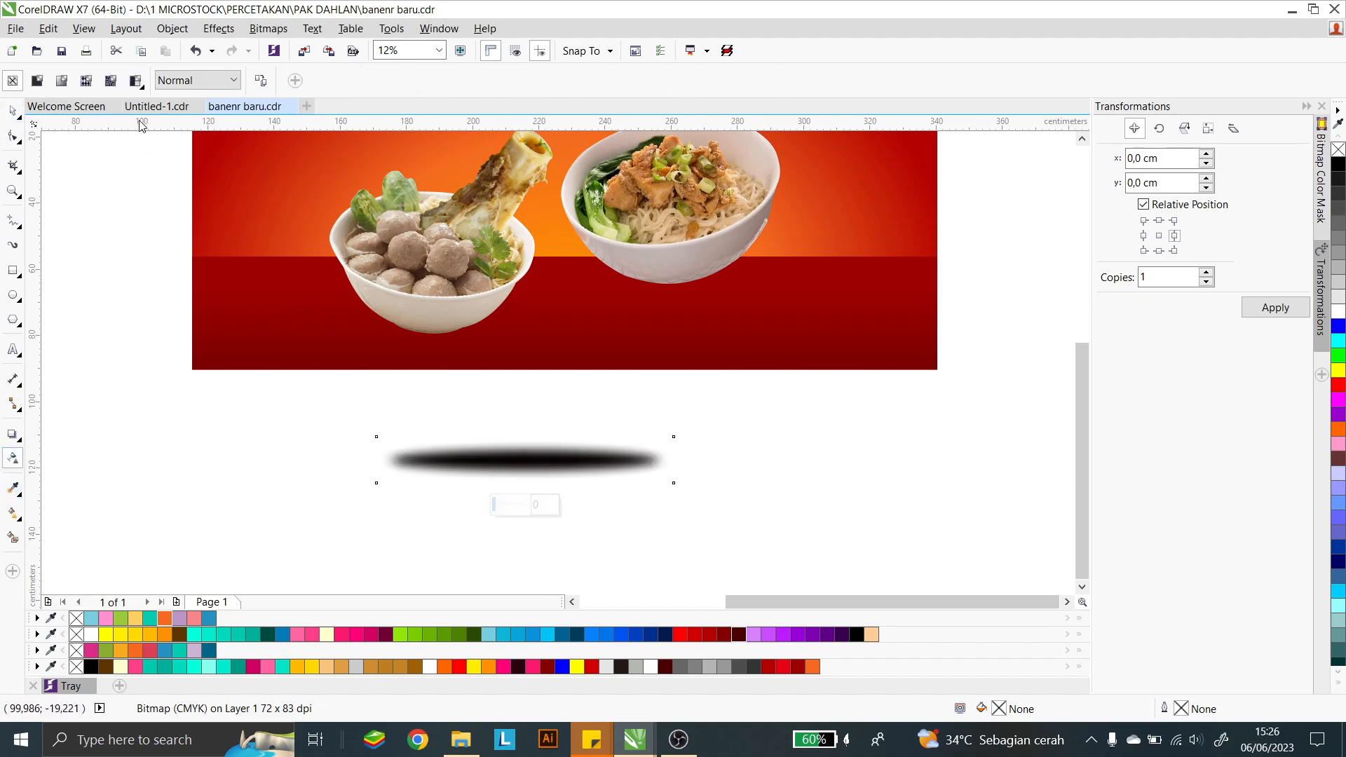
pyautogui.click(37, 81)
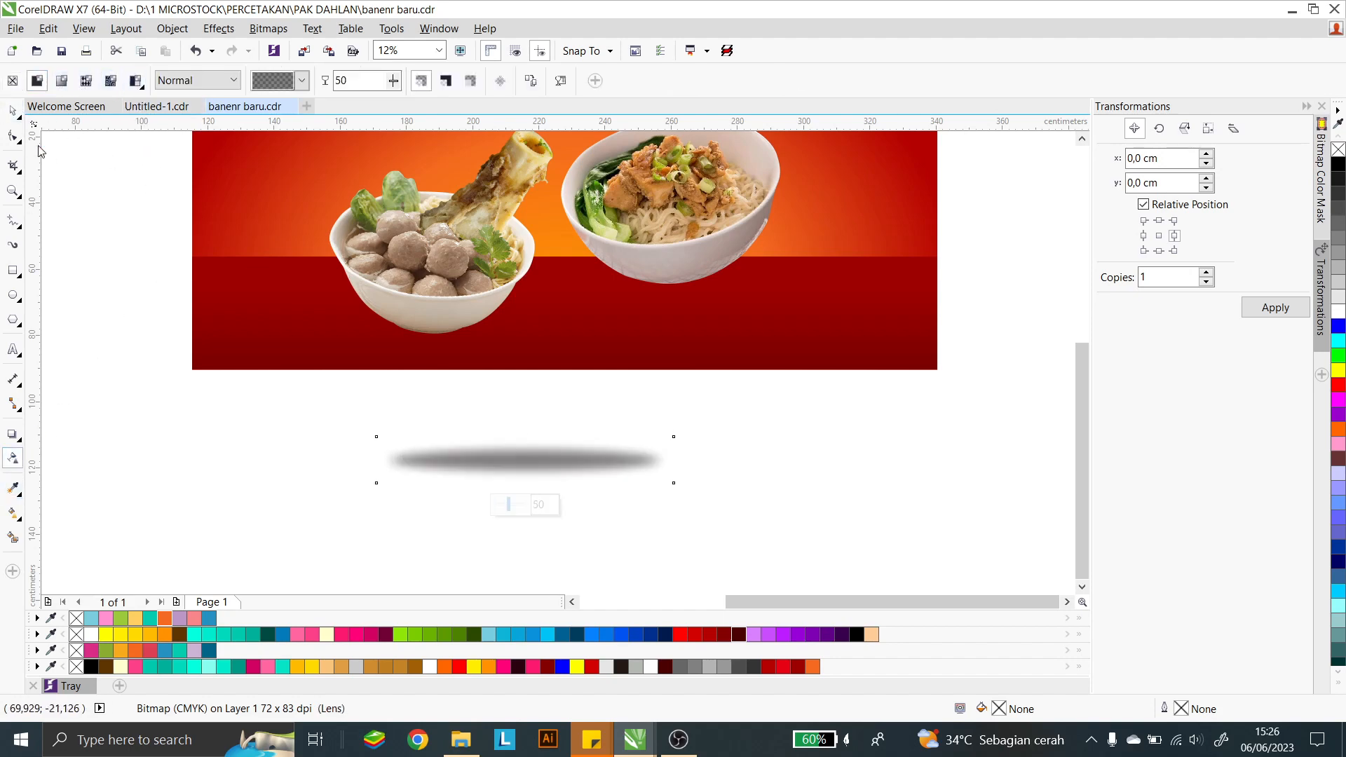
# Step: Widen the transparent shadow about its centre to roughly 139.2 by 17.6 cm
pyautogui.click(12, 111)
pyautogui.moveTo(678, 434); pyautogui.dragTo(760, 418)
pyautogui.moveTo(527, 418); pyautogui.dragTo(526, 432)
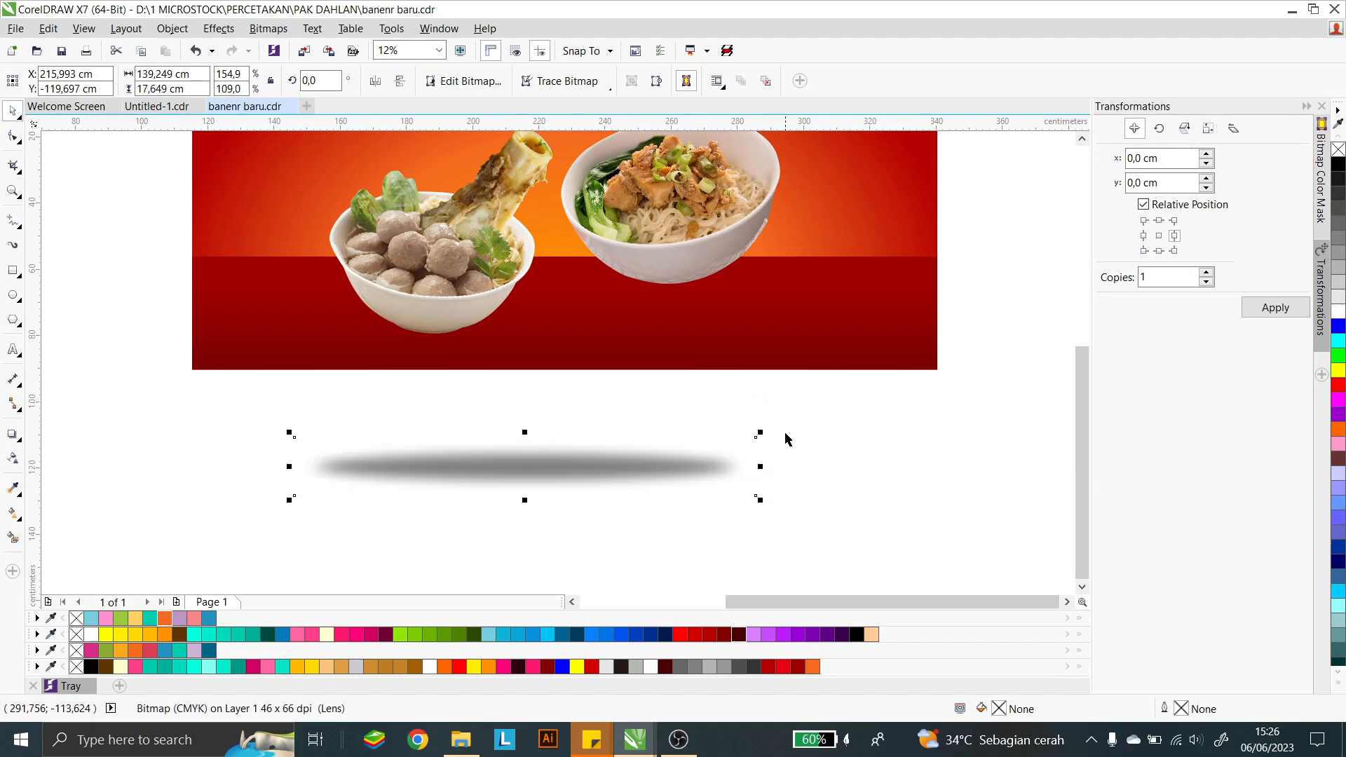
# Step: Add a smaller, centred duplicate of the shadow as a darker core and group the two ellipses
pyautogui.moveTo(760, 433); pyautogui.dragTo(658, 446)
pyautogui.keyDown('shift'); pyautogui.click(689, 468); pyautogui.keyUp('shift')
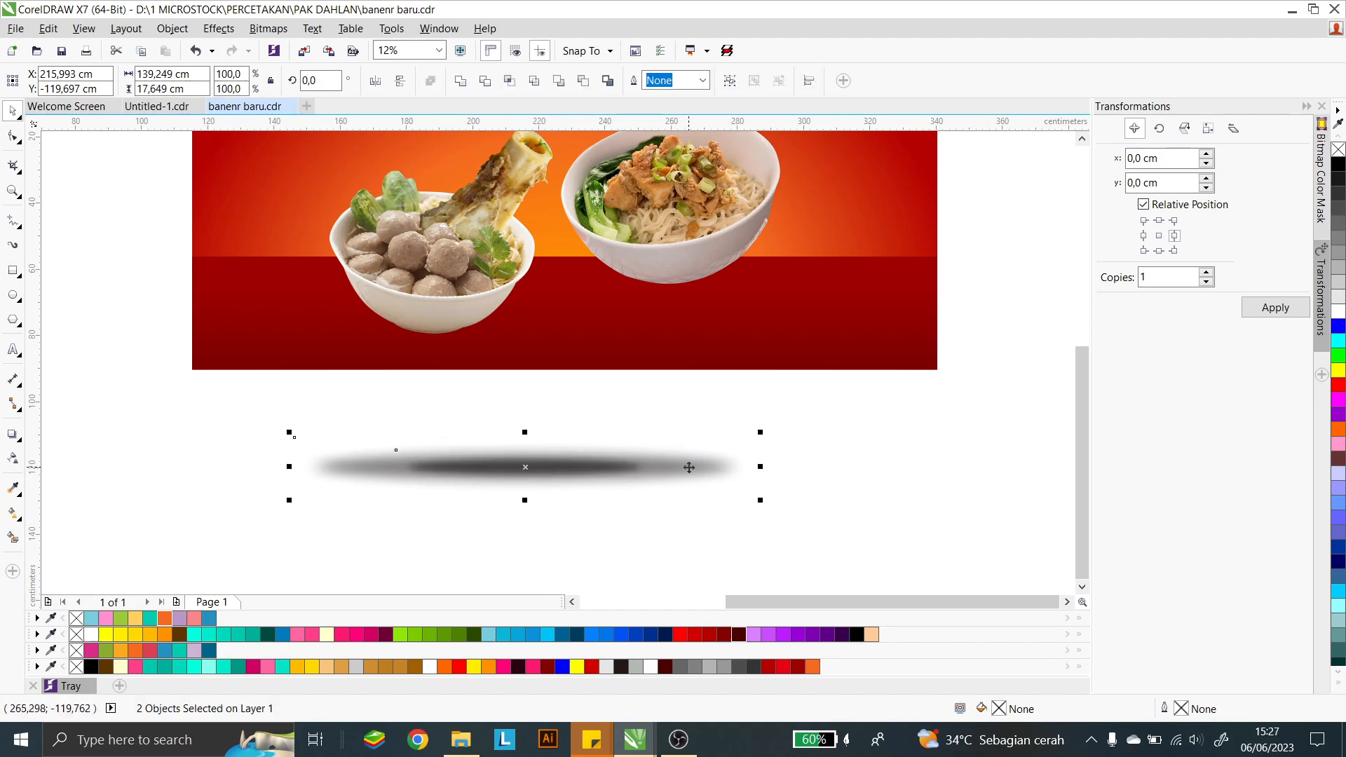
pyautogui.hotkey('ctrl', 'g')
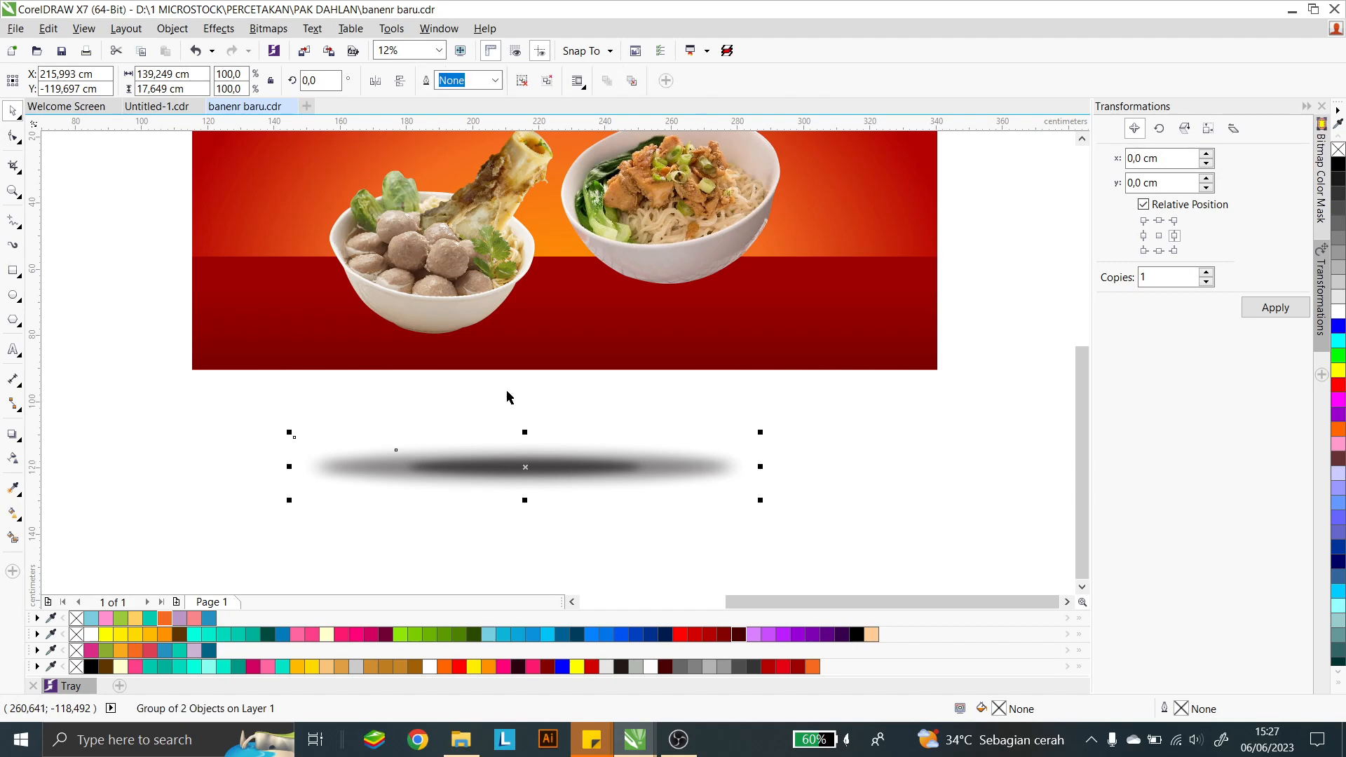
# Step: Move the shadow group under the meatball bowl and reduce it to about 82.5 by 13.9 cm
pyautogui.moveTo(634, 457); pyautogui.dragTo(560, 321)
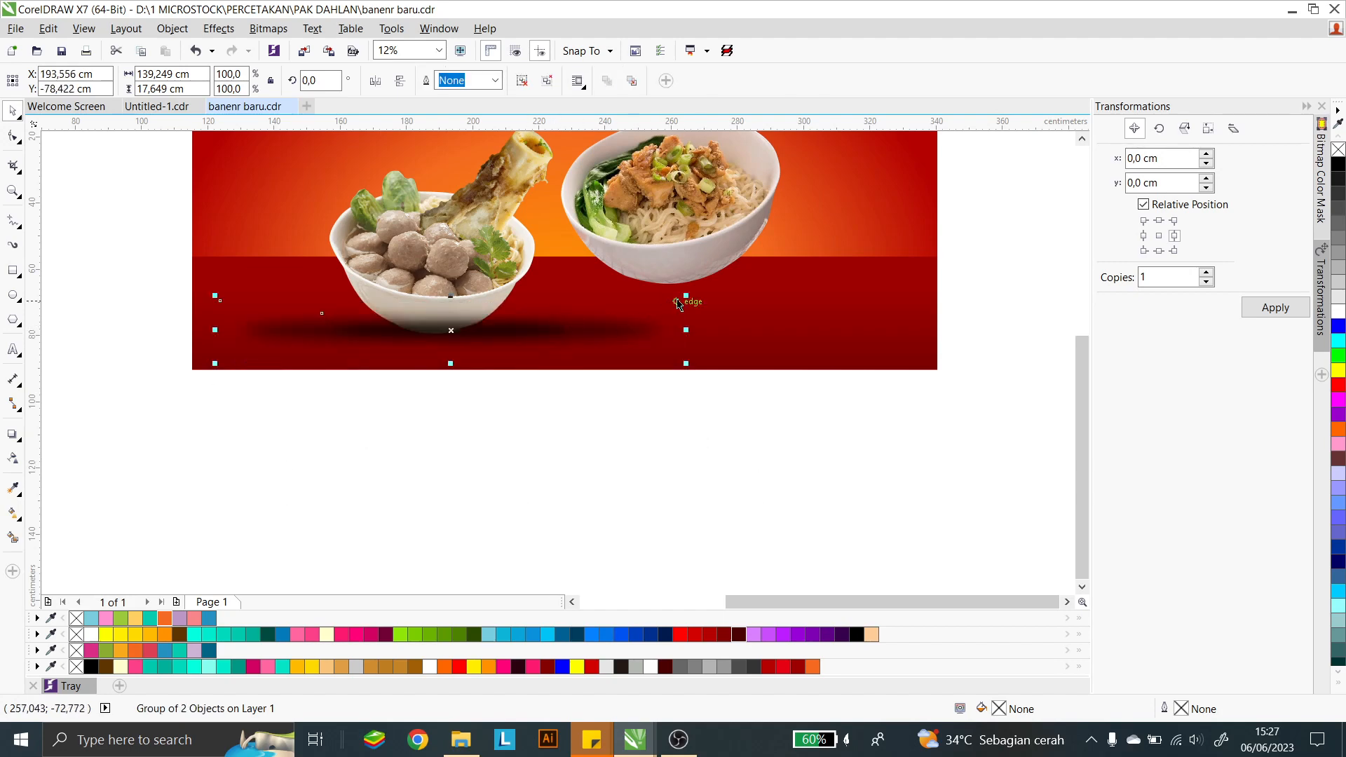
pyautogui.moveTo(687, 294); pyautogui.dragTo(591, 309)
pyautogui.moveTo(489, 356); pyautogui.dragTo(420, 366)
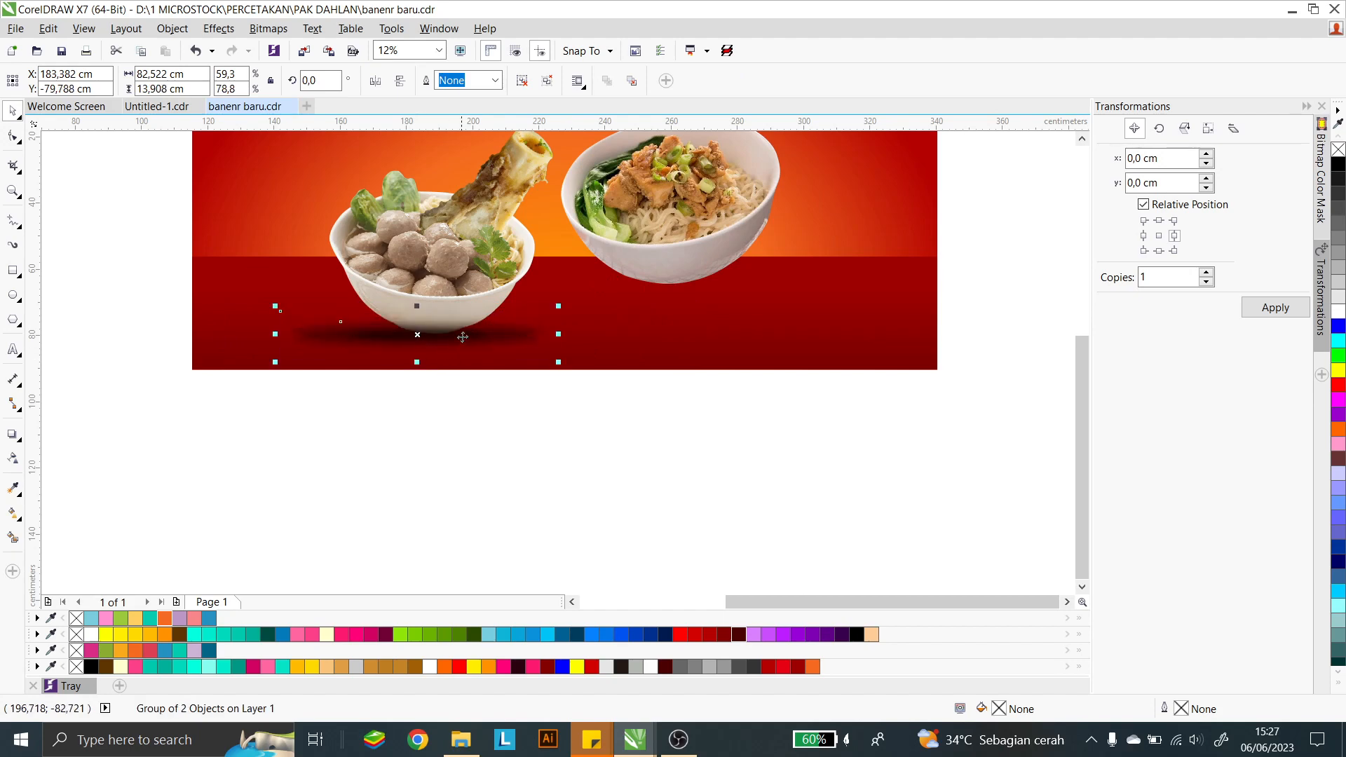
pyautogui.scroll(2, 471, 334)
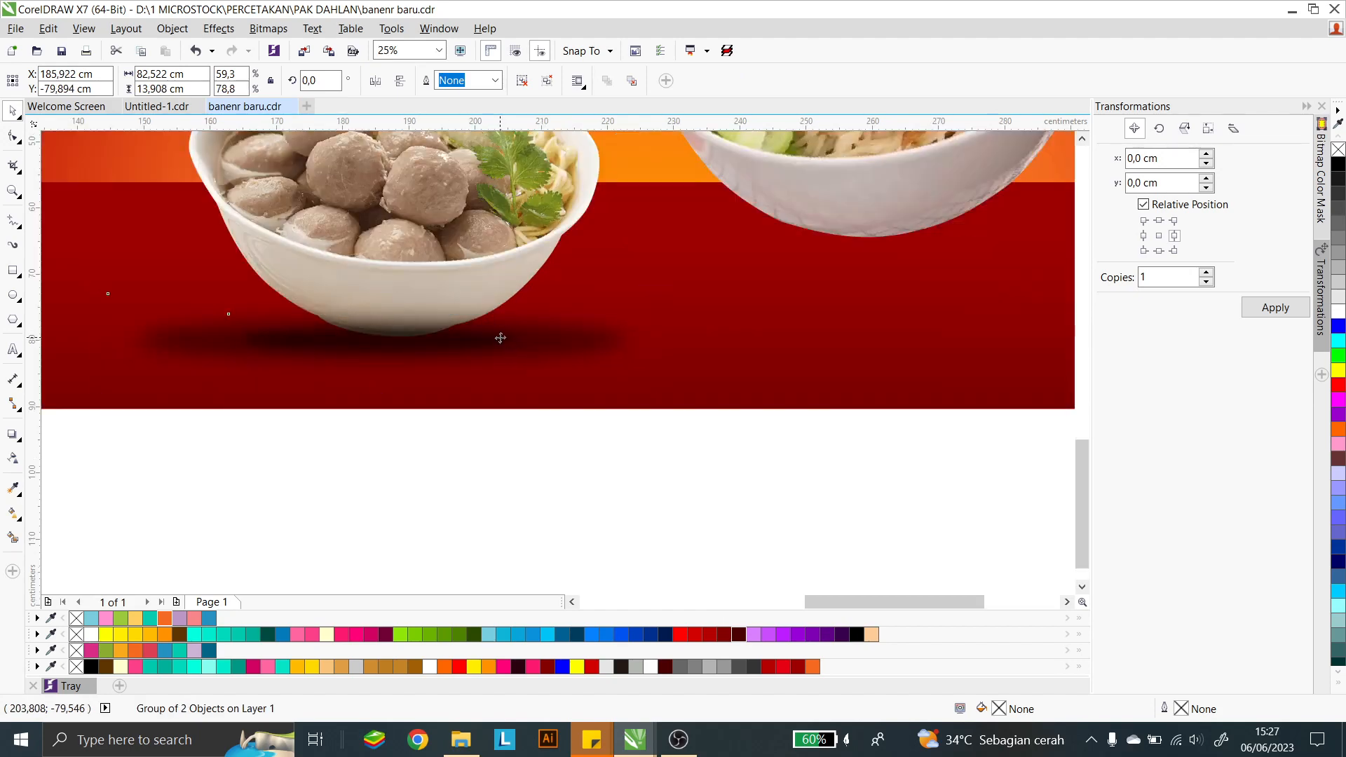
pyautogui.scroll(-2, 501, 338)
# Step: Narrow the shadow group to about 70.9 cm and place a copy under the noodle bowl, level with the meatball bowl's shadow
pyautogui.moveTo(584, 338); pyautogui.dragTo(734, 317)
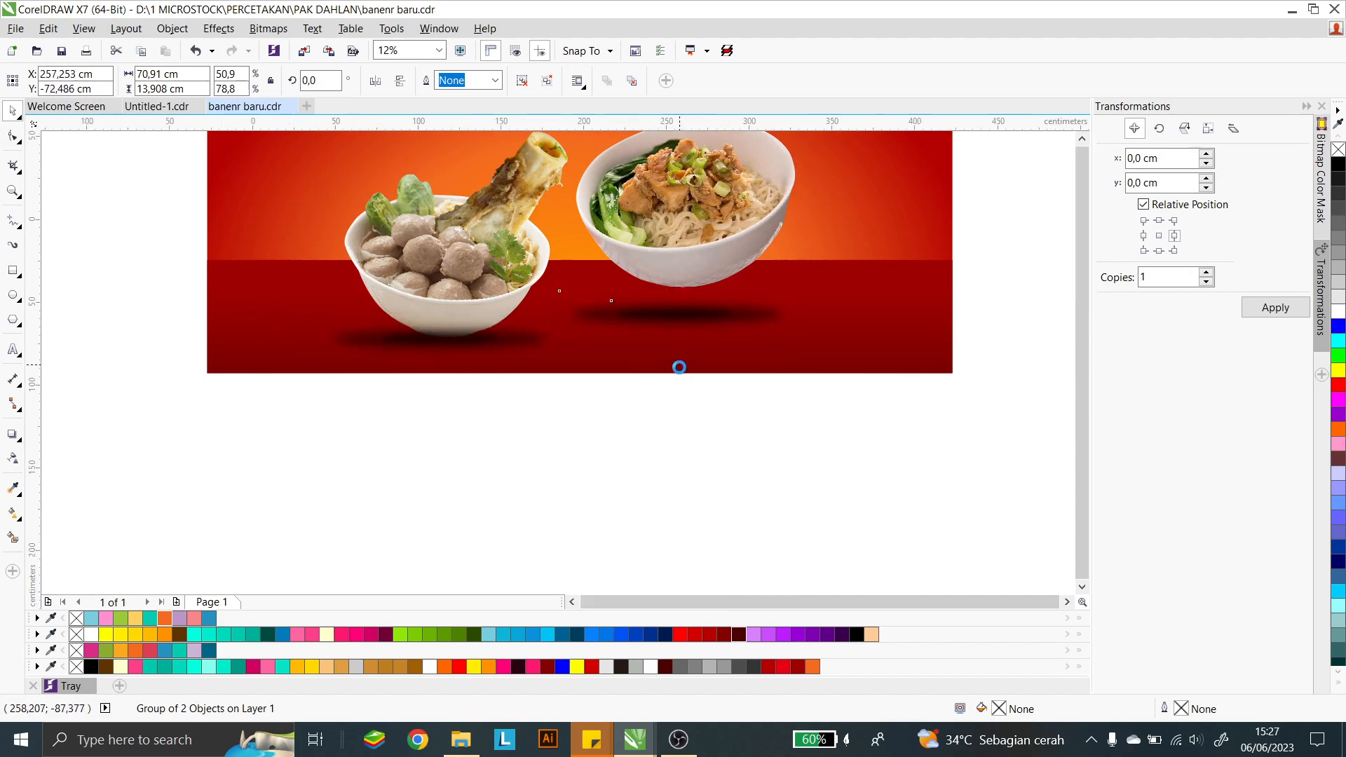
pyautogui.scroll(-4, 714, 301)
pyautogui.scroll(2, 713, 300)
pyautogui.scroll(2, 704, 379)
pyautogui.moveTo(663, 445)
pyautogui.mouseDown()
pyautogui.moveTo(542, 440)
pyautogui.moveTo(686, 441)
pyautogui.mouseUp()
pyautogui.rightClick(686, 440)
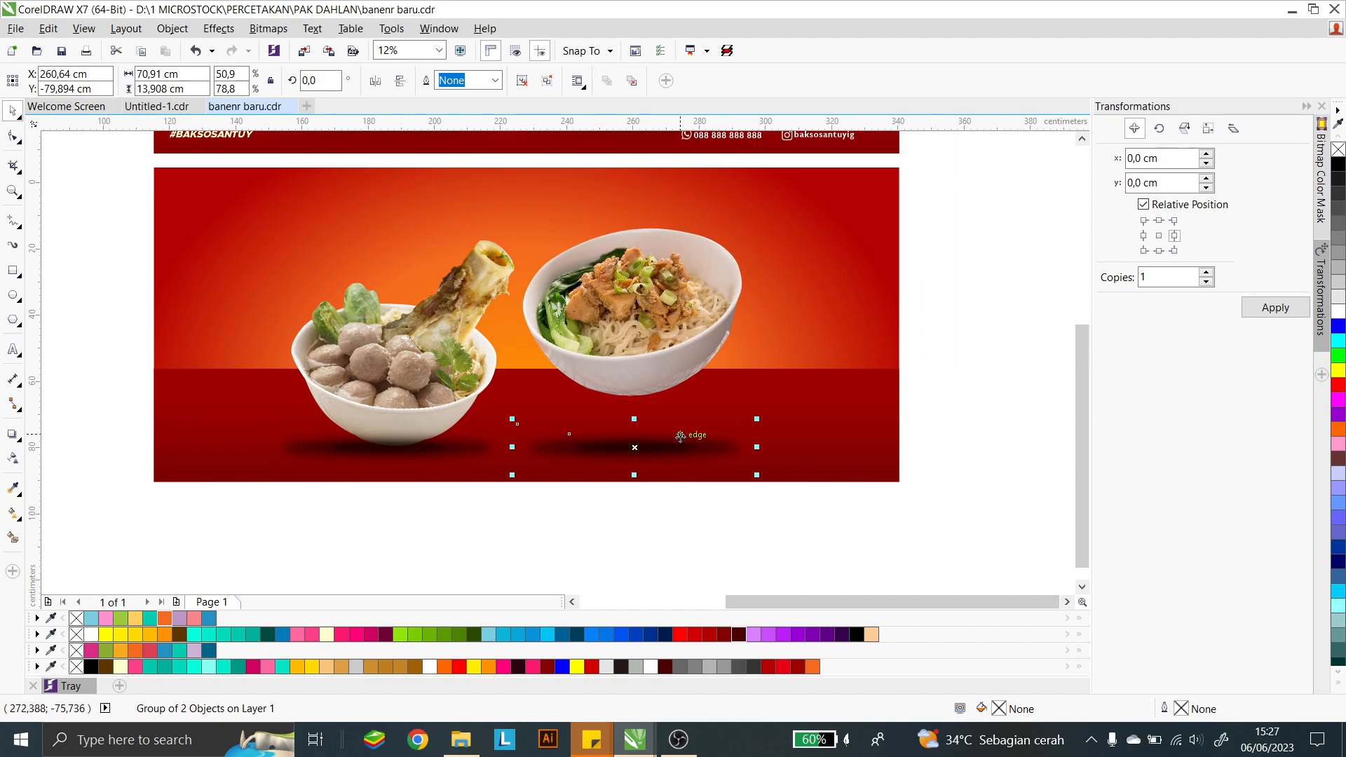
pyautogui.click(633, 550)
# Step: Bring the noodle and meatball bowls in front of their shadows and deselect them
pyautogui.click(667, 330)
pyautogui.keyDown('shift'); pyautogui.click(421, 373); pyautogui.keyUp('shift')
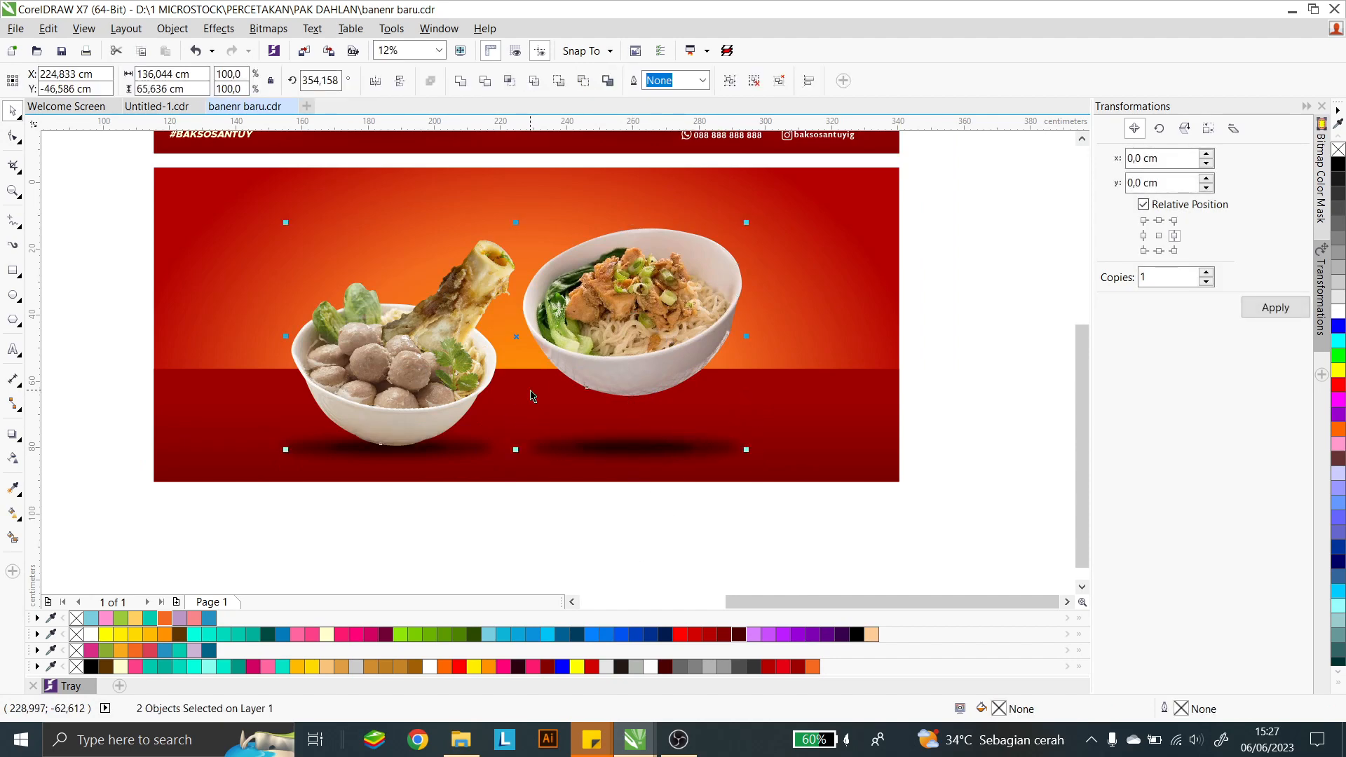
pyautogui.click(577, 529)
# Step: Ungroup the noodle bowl's shadow, delete its inner ellipse, and delete the whole shadow under the meatball bowl
pyautogui.scroll(-2, 632, 385)
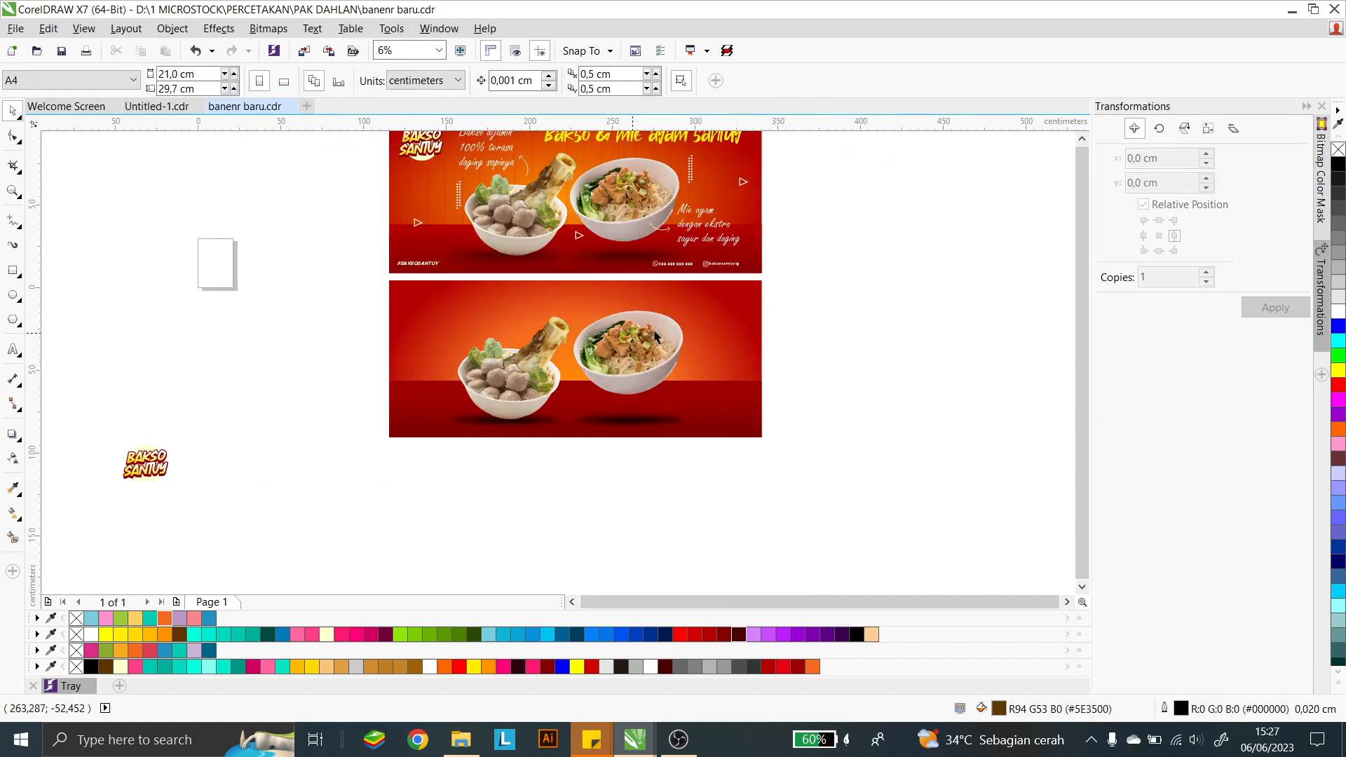
pyautogui.click(633, 421)
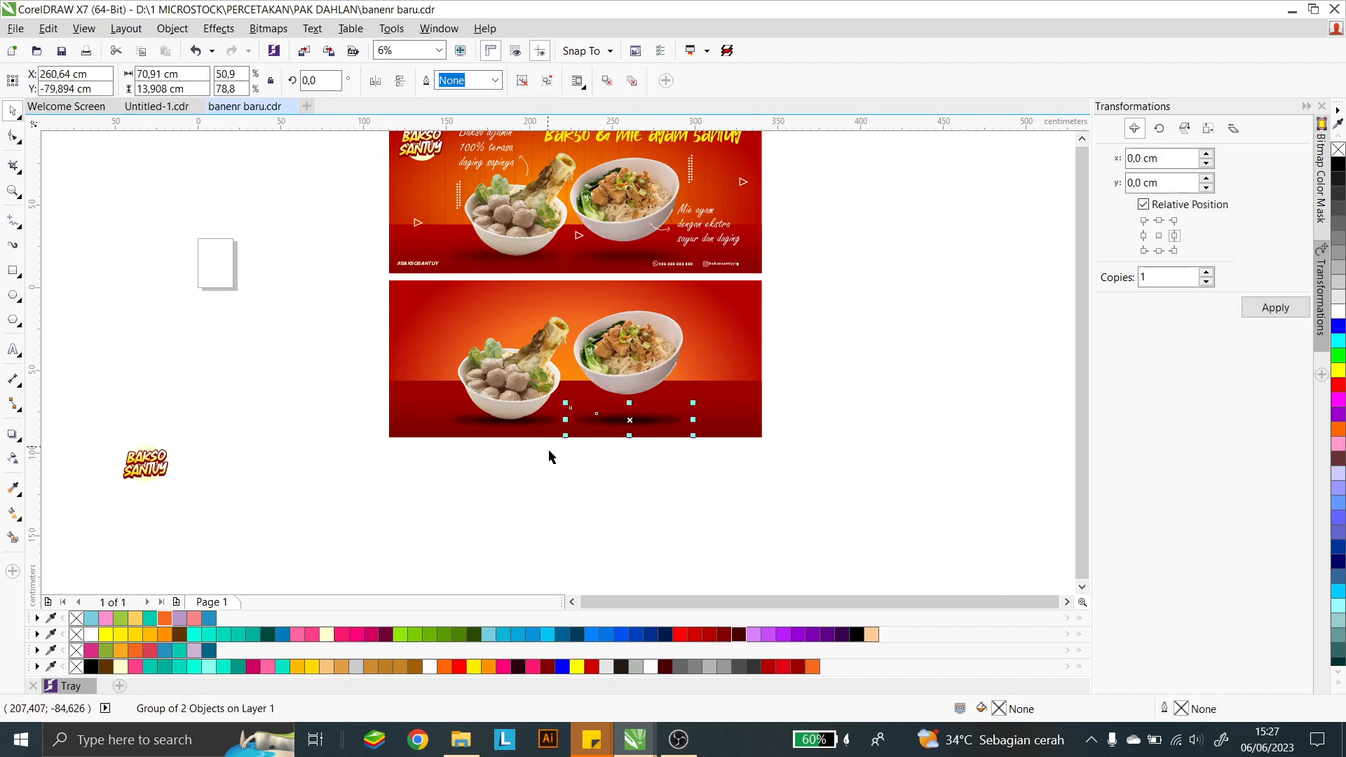
pyautogui.hotkey('ctrl', 'u')
pyautogui.click(637, 442)
pyautogui.click(632, 421)
pyautogui.press('Delete')
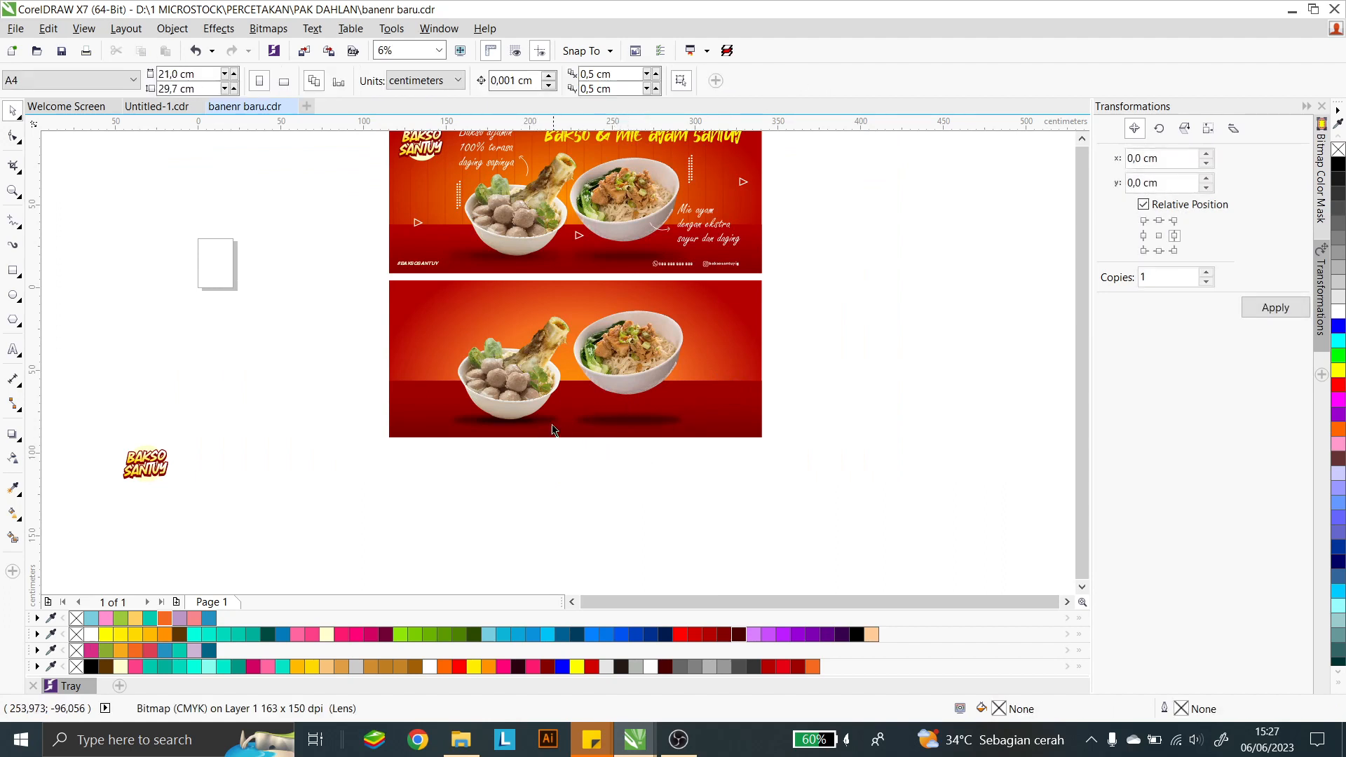
pyautogui.click(528, 422)
pyautogui.press('Delete')
# Step: Set the uniform transparency of the remaining ellipse under the noodle bowl to 69
pyautogui.click(651, 422)
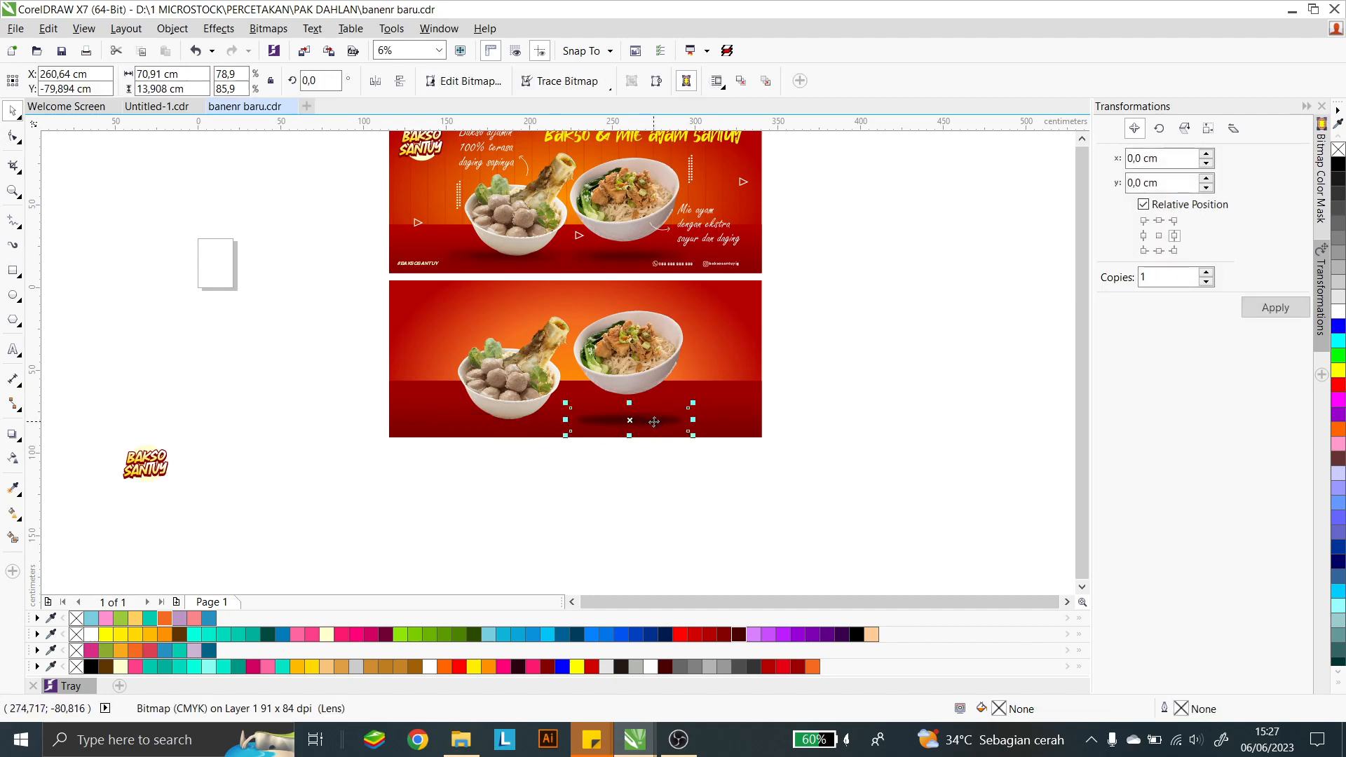
pyautogui.scroll(1, 655, 421)
pyautogui.click(13, 458)
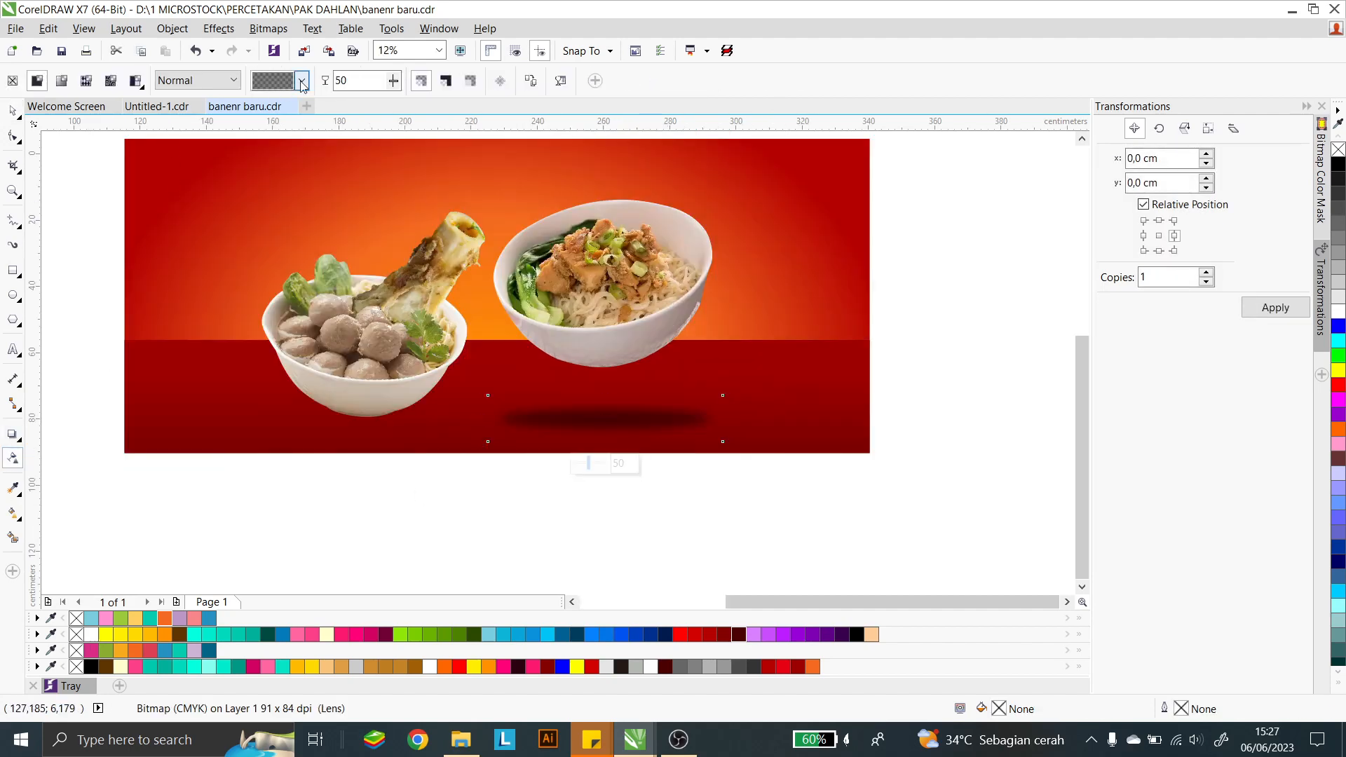
pyautogui.moveTo(353, 80); pyautogui.dragTo(282, 92)
pyautogui.press('Down')
pyautogui.press('Down')
pyautogui.press('Down')
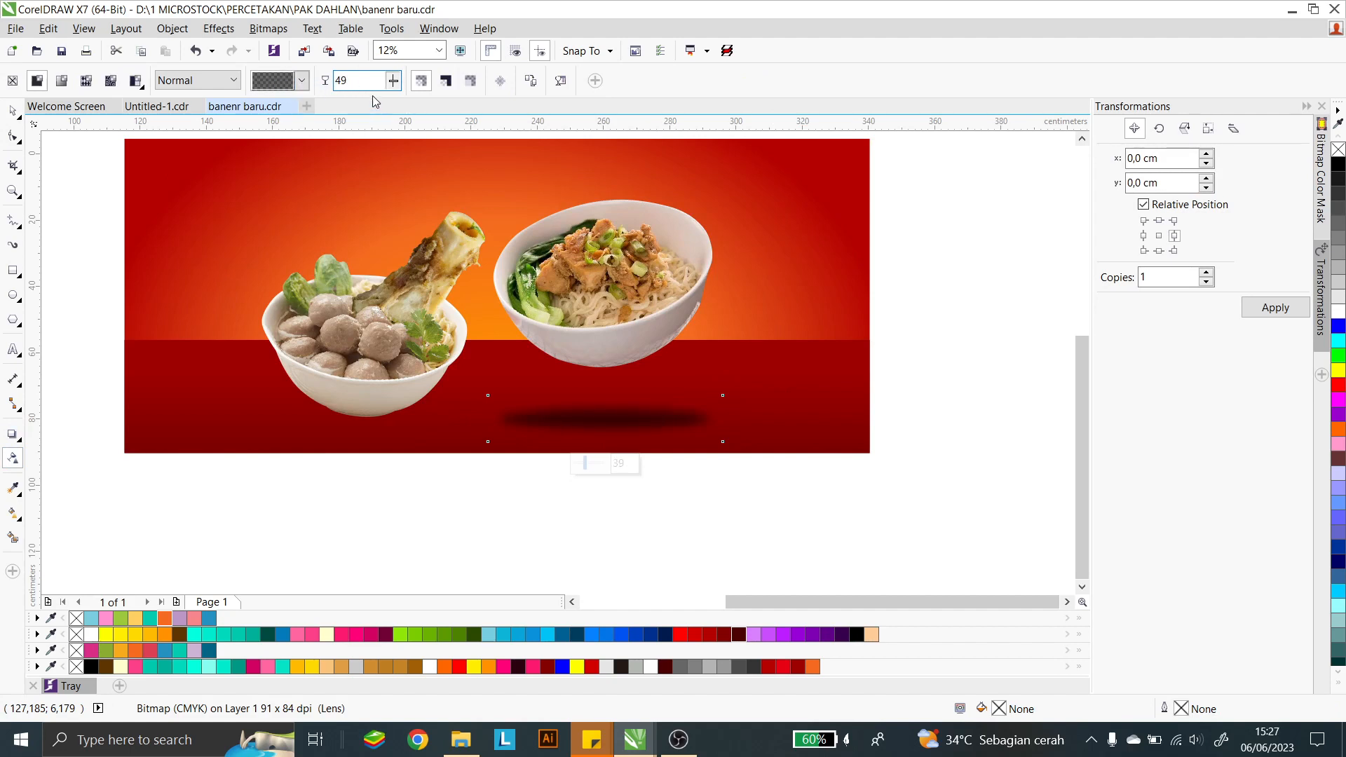
pyautogui.moveTo(371, 95); pyautogui.dragTo(371, 95)
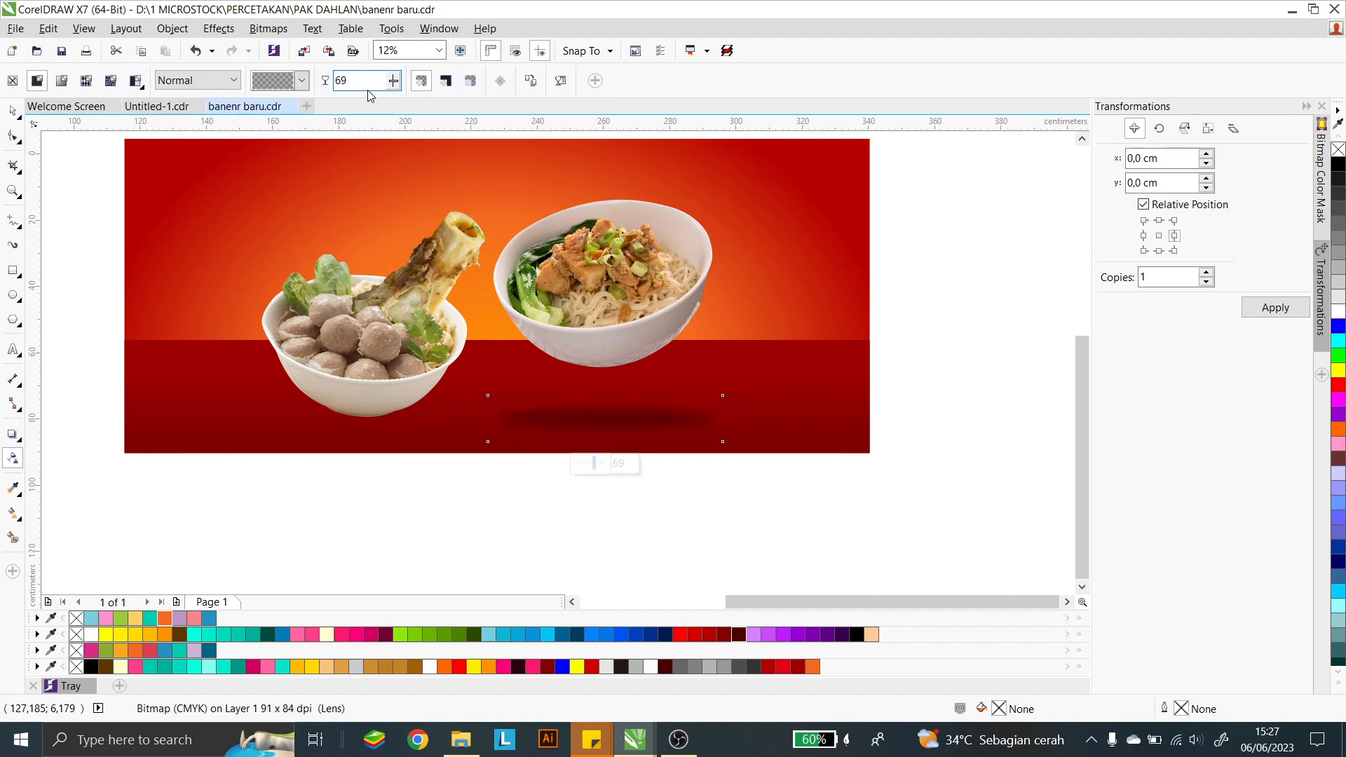
# Step: Enlarge the noodle bowl's shadow to about 86.6 by 17 cm and shift it slightly right and down
pyautogui.click(12, 110)
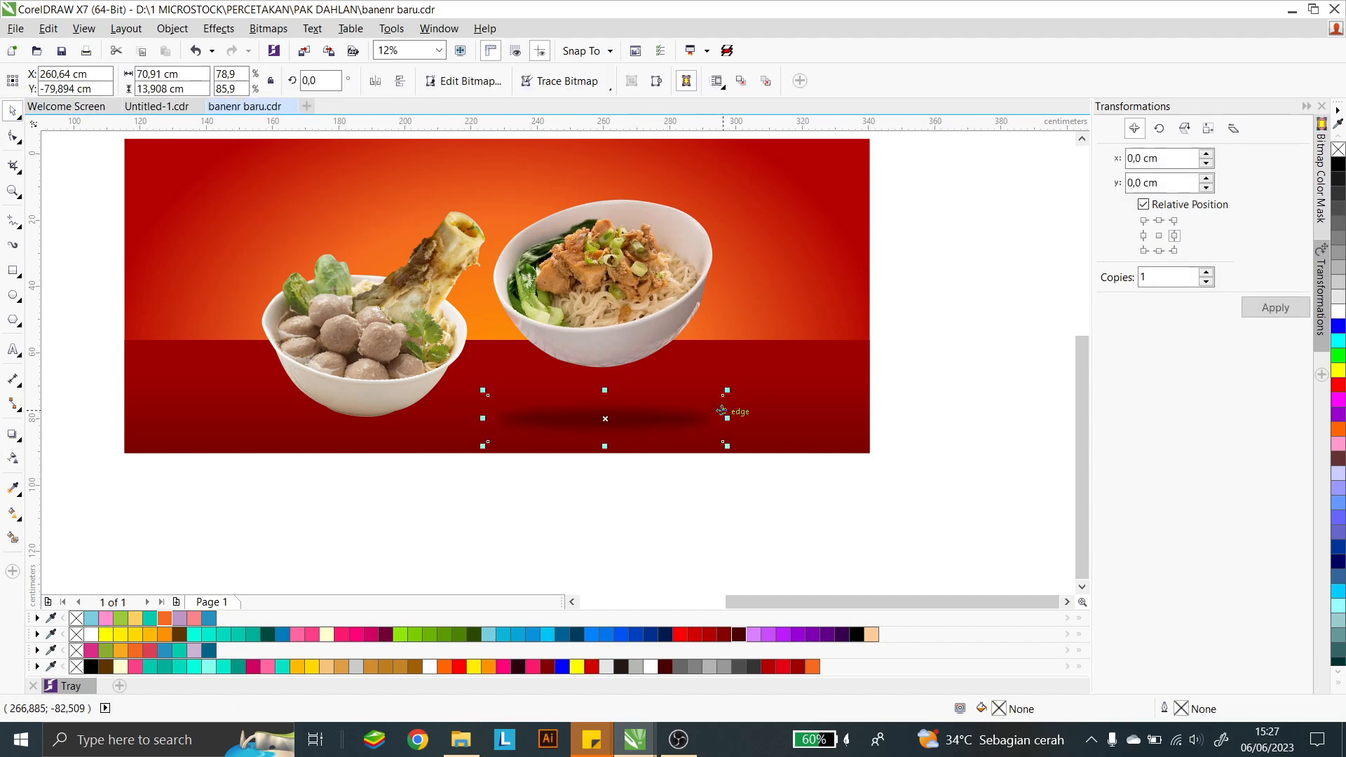
pyautogui.moveTo(727, 390); pyautogui.dragTo(756, 377)
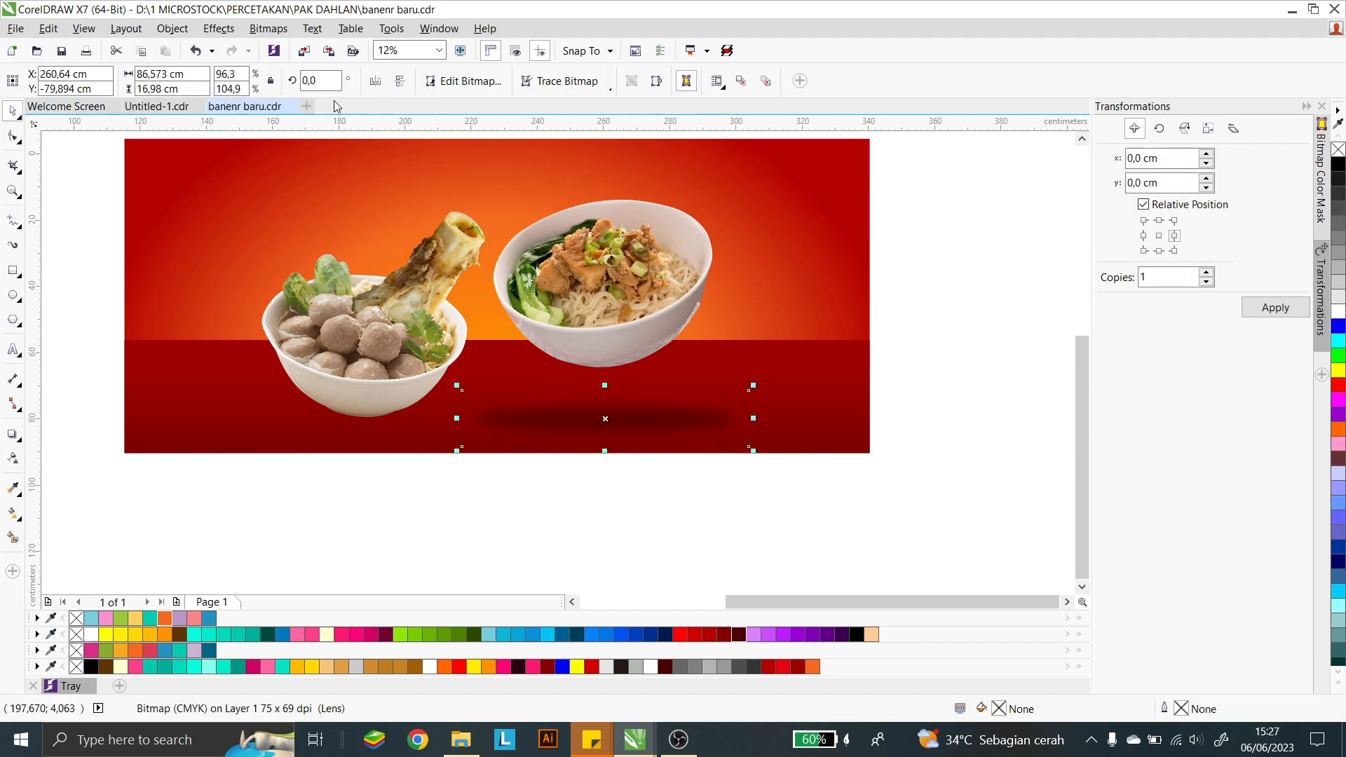
pyautogui.moveTo(636, 416); pyautogui.dragTo(612, 424)
# Step: Add a centred duplicate of the noodle bowl's shadow, scaled down to about 48.3 by 9.5 cm
pyautogui.scroll(1, 742, 410)
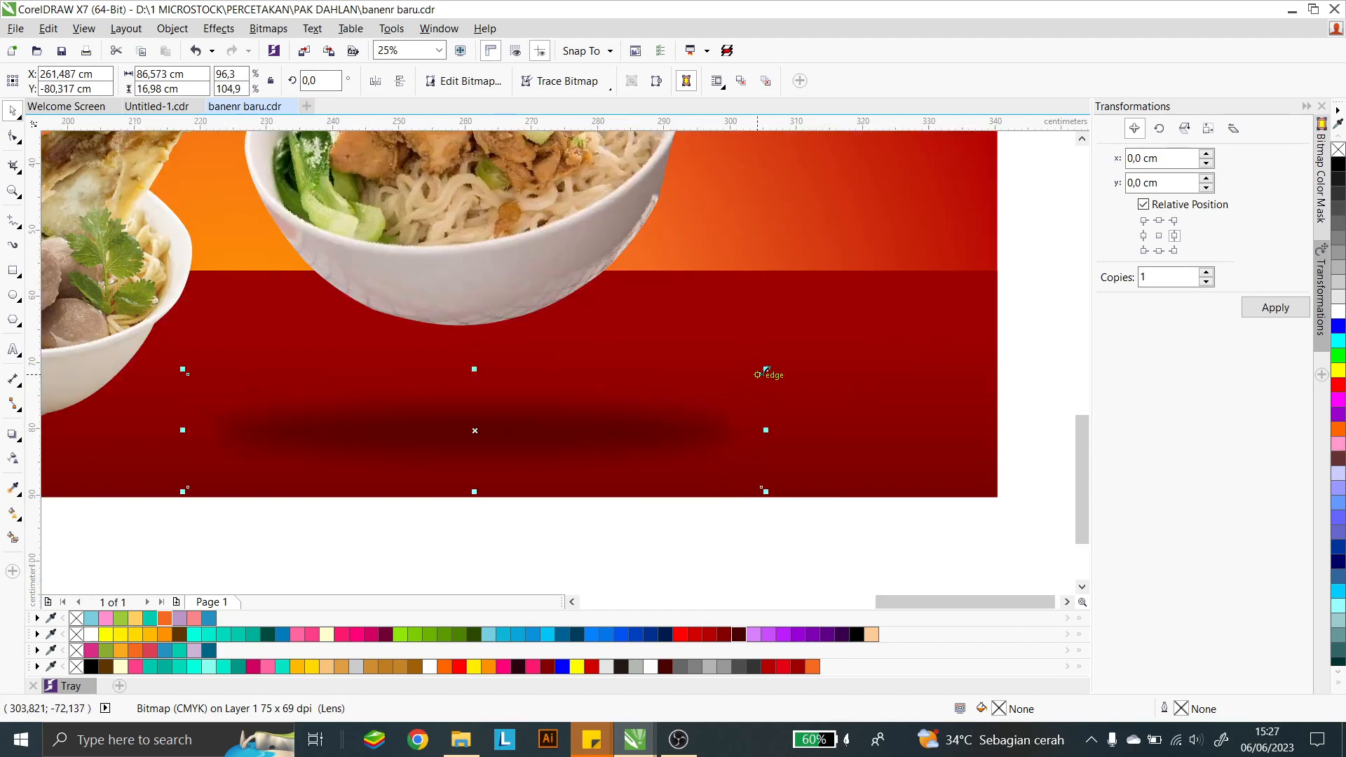
pyautogui.moveTo(765, 370); pyautogui.dragTo(641, 375)
pyautogui.scroll(-1, 664, 488)
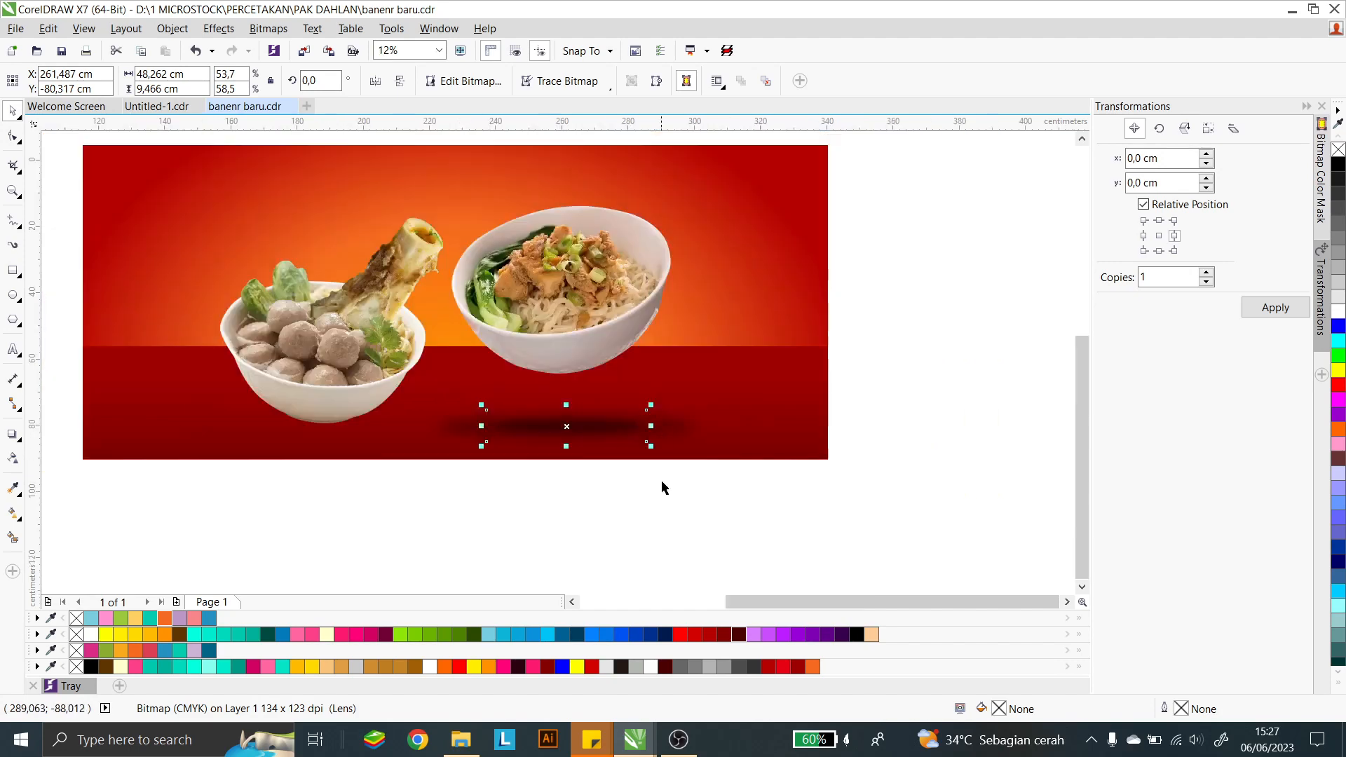
# Step: Group the two shadow ellipses and place a copy of the group under the meatball bowl
pyautogui.moveTo(764, 503); pyautogui.dragTo(411, 386)
pyautogui.hotkey('ctrl', 'g')
pyautogui.moveTo(588, 417); pyautogui.dragTo(363, 405)
# Step: Bring both bowls in front of the new shadows and deselect them
pyautogui.click(367, 313)
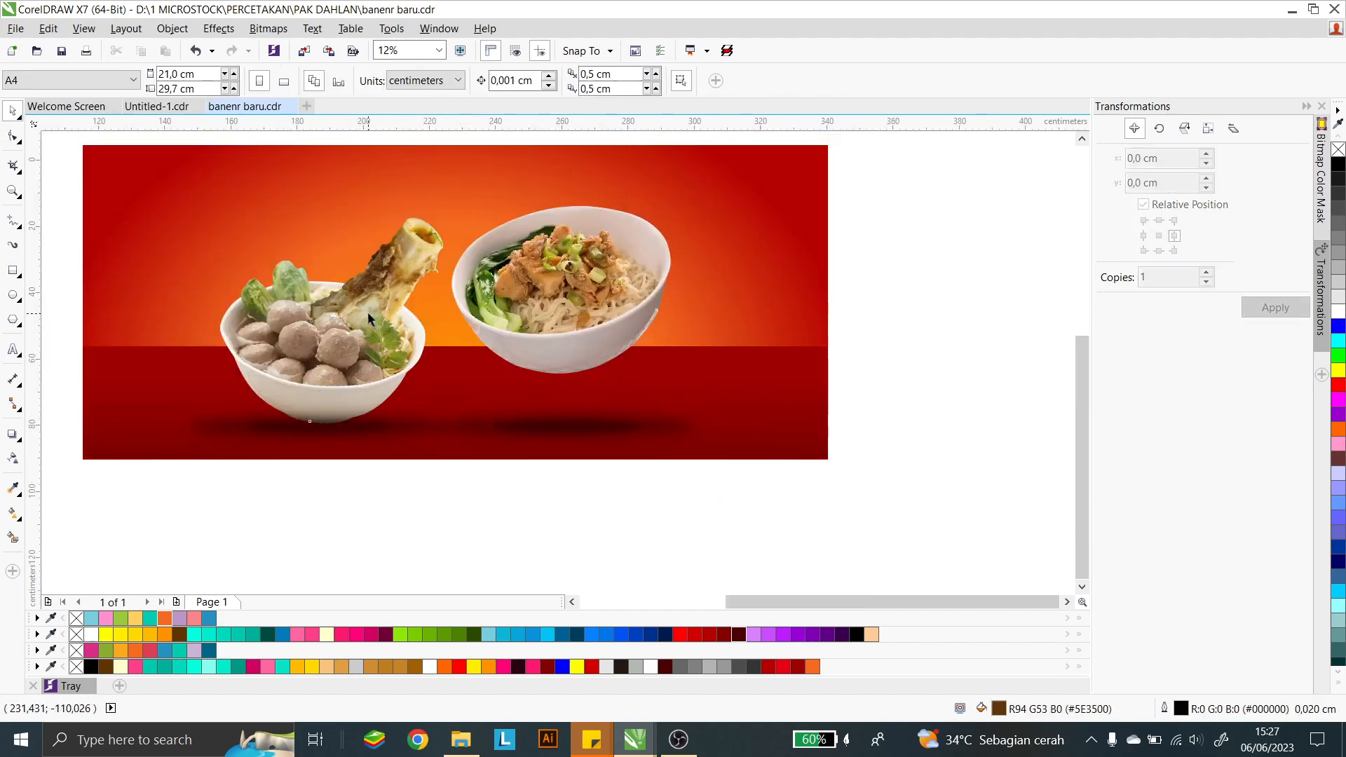
pyautogui.keyDown('shift'); pyautogui.click(594, 320); pyautogui.keyUp('shift')
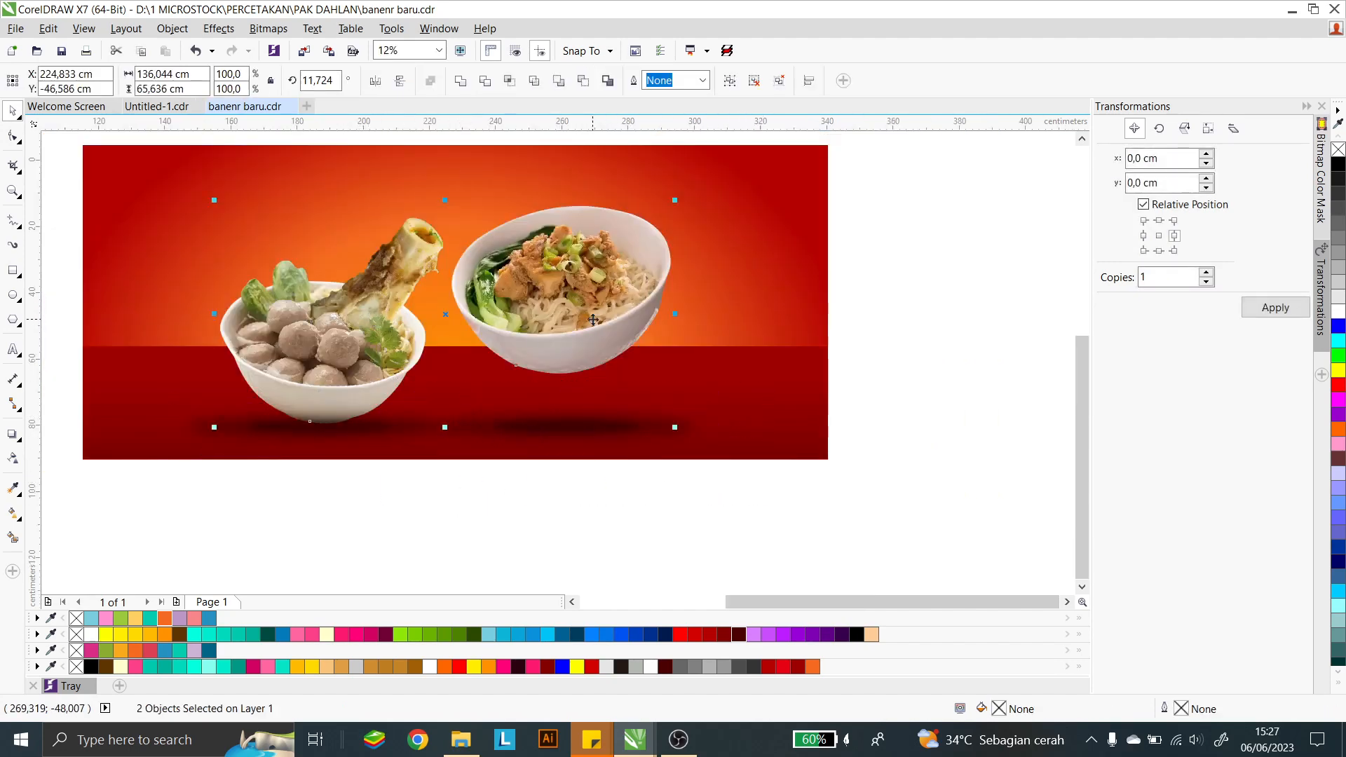
pyautogui.click(556, 547)
pyautogui.click(536, 314)
pyautogui.keyDown('shift'); pyautogui.click(345, 378); pyautogui.keyUp('shift')
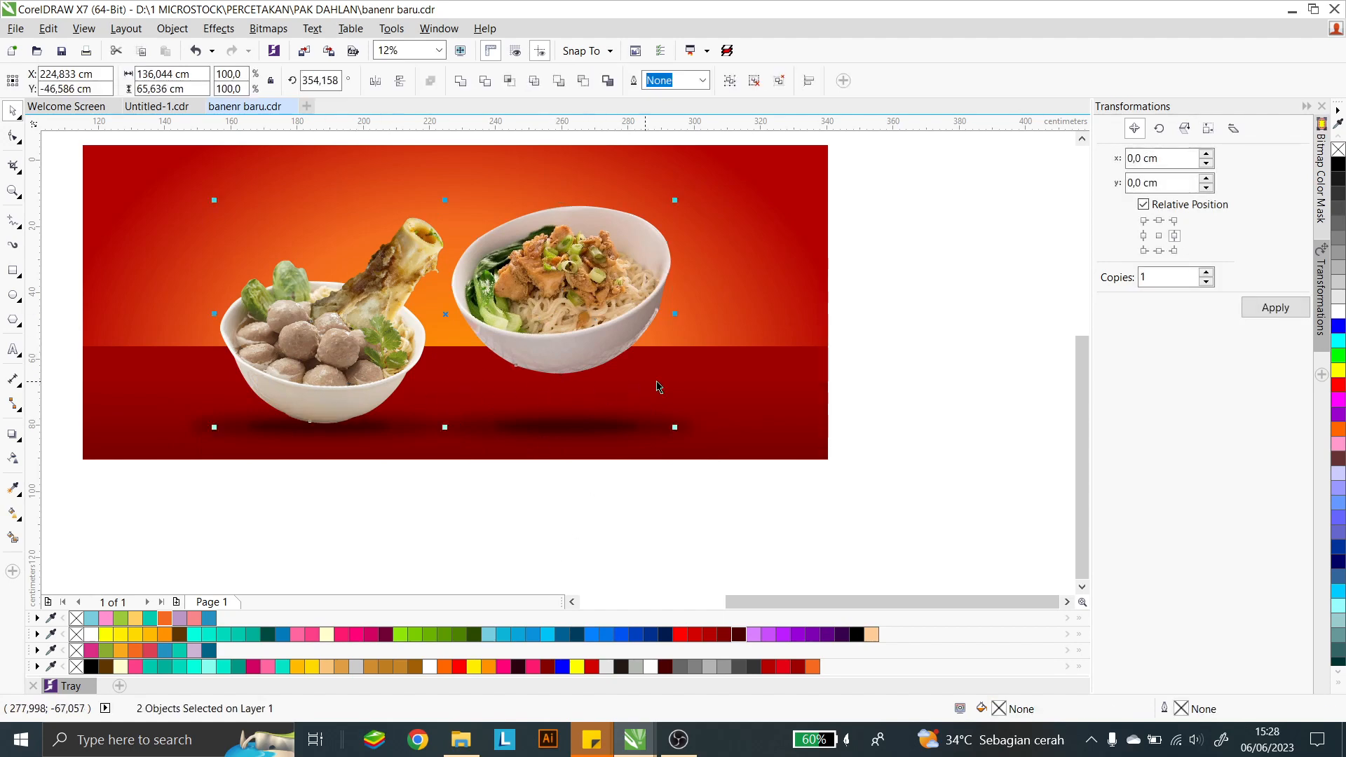
pyautogui.click(833, 364)
pyautogui.scroll(-2, 736, 379)
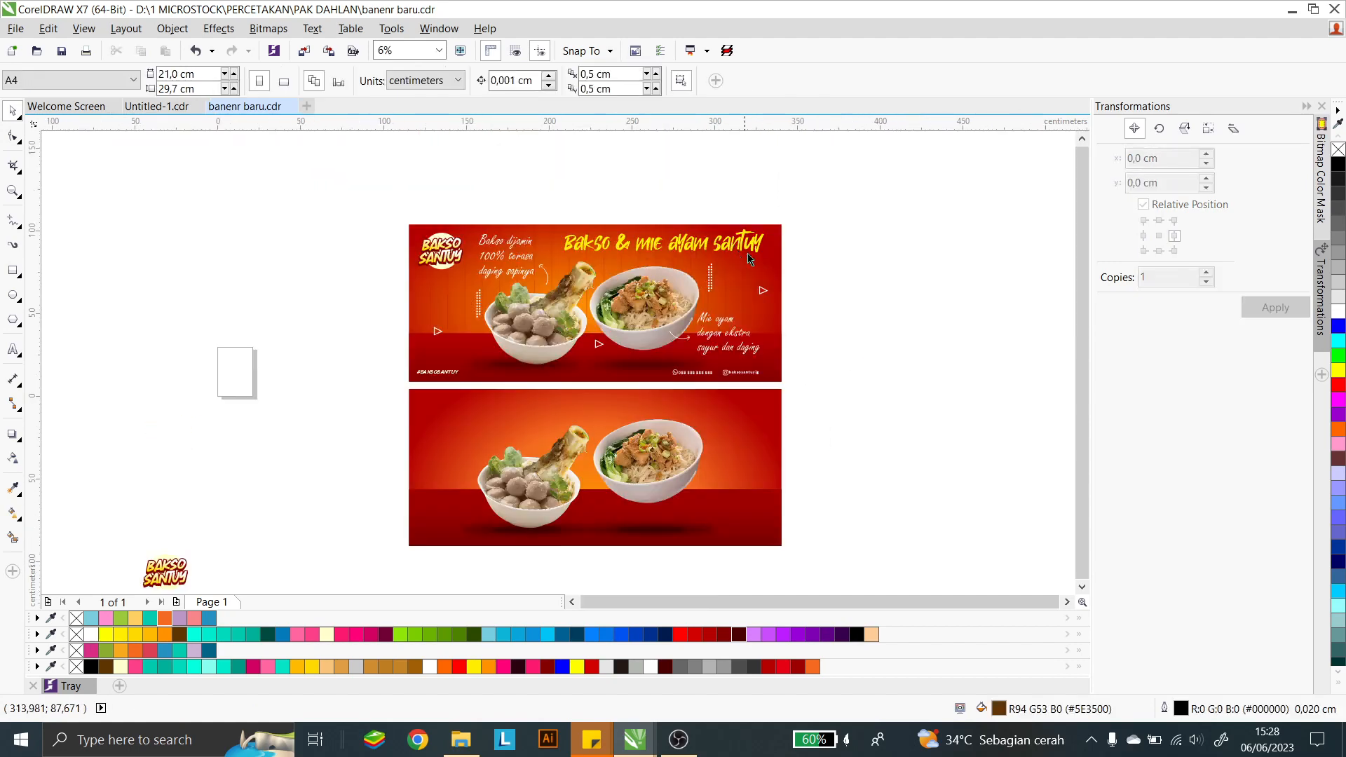
# Step: Place the Bakso Santuy logo in the new banner's upper-left corner, in front of the background, and deselect it
pyautogui.moveTo(180, 564); pyautogui.dragTo(452, 424)
pyautogui.hotkey('ctrl', 'z')
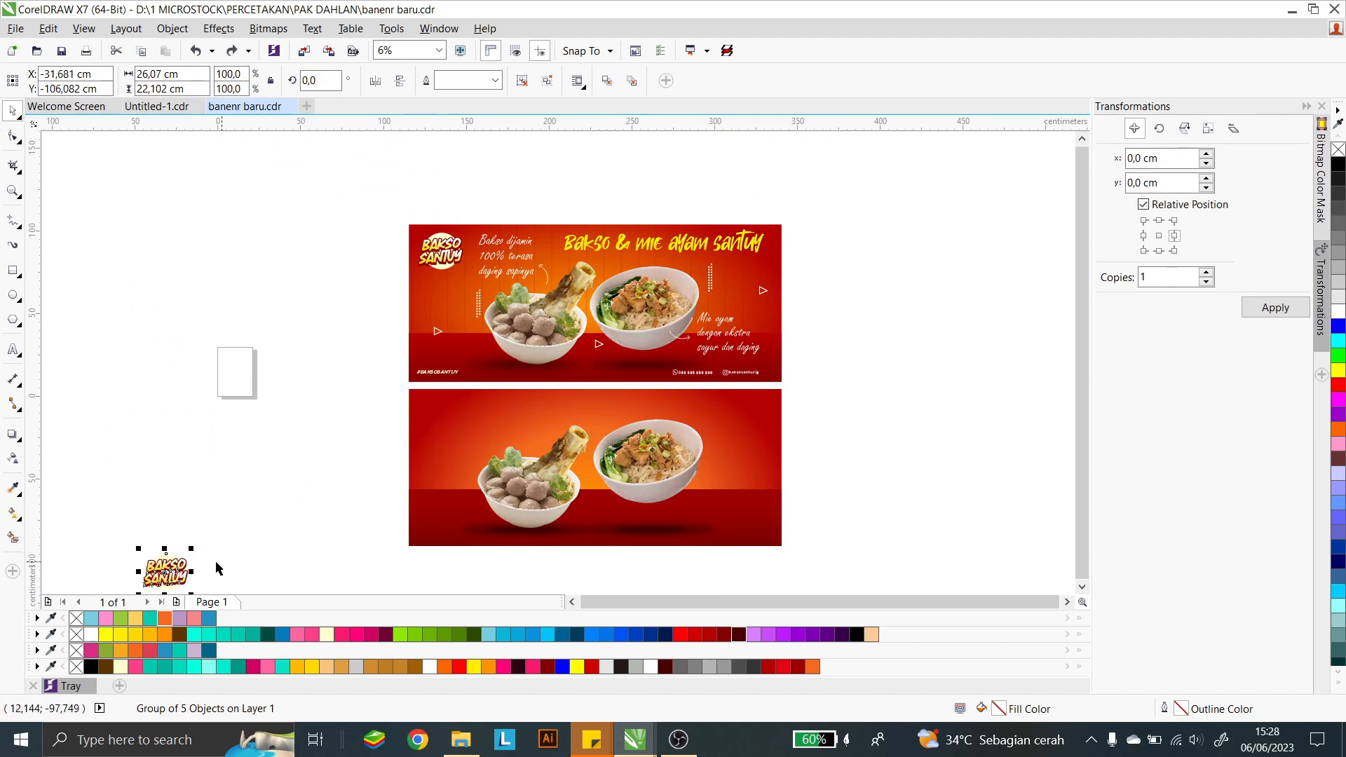
pyautogui.moveTo(181, 568); pyautogui.dragTo(419, 426)
pyautogui.scroll(2, 419, 427)
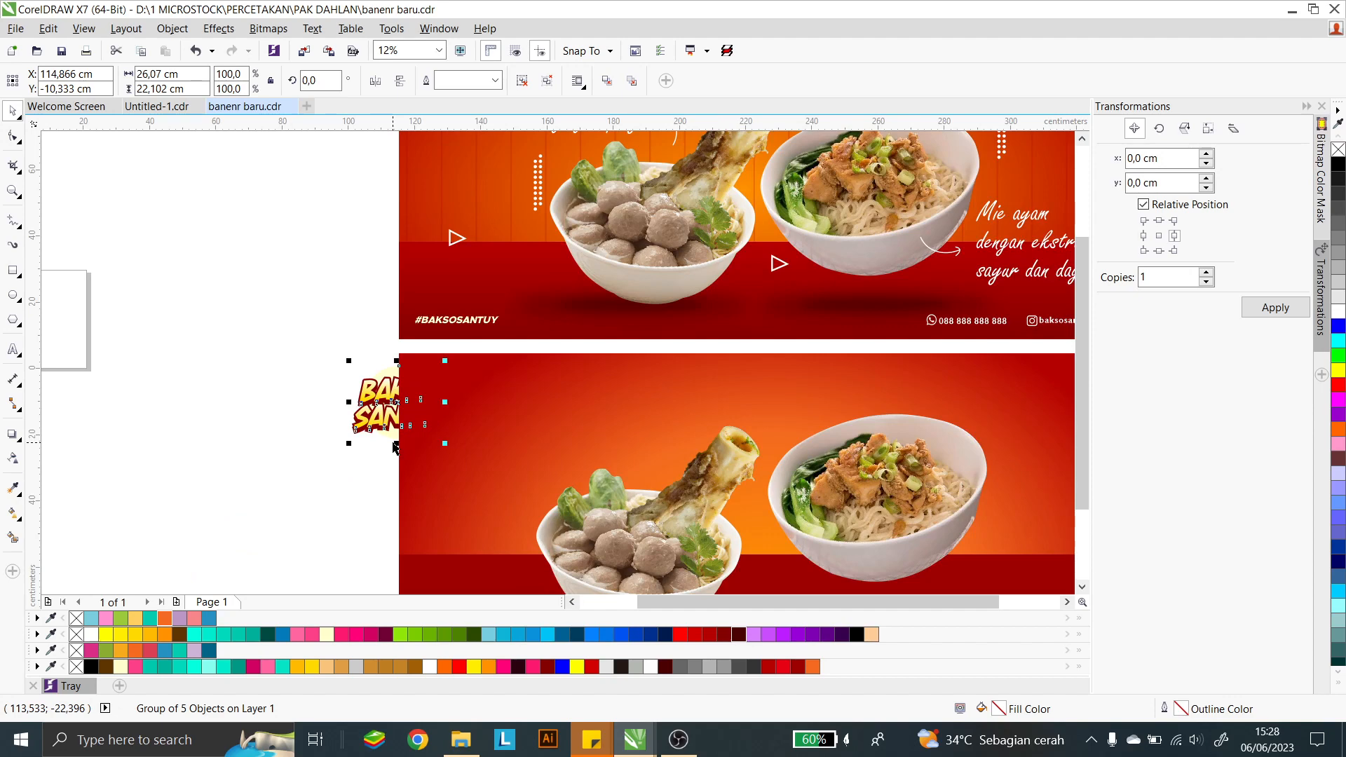
pyautogui.hotkey('ctrl', 'Home')
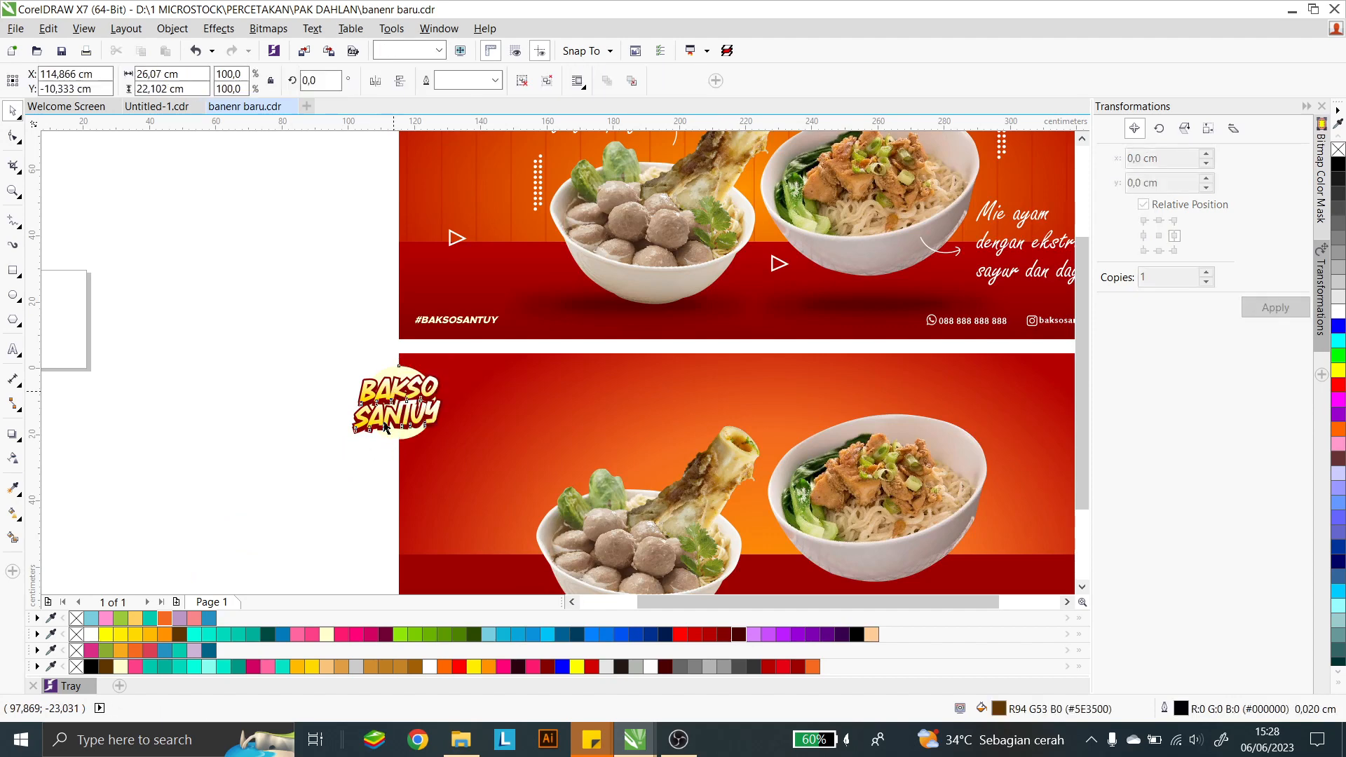
pyautogui.moveTo(403, 383); pyautogui.dragTo(464, 389)
pyautogui.click(307, 384)
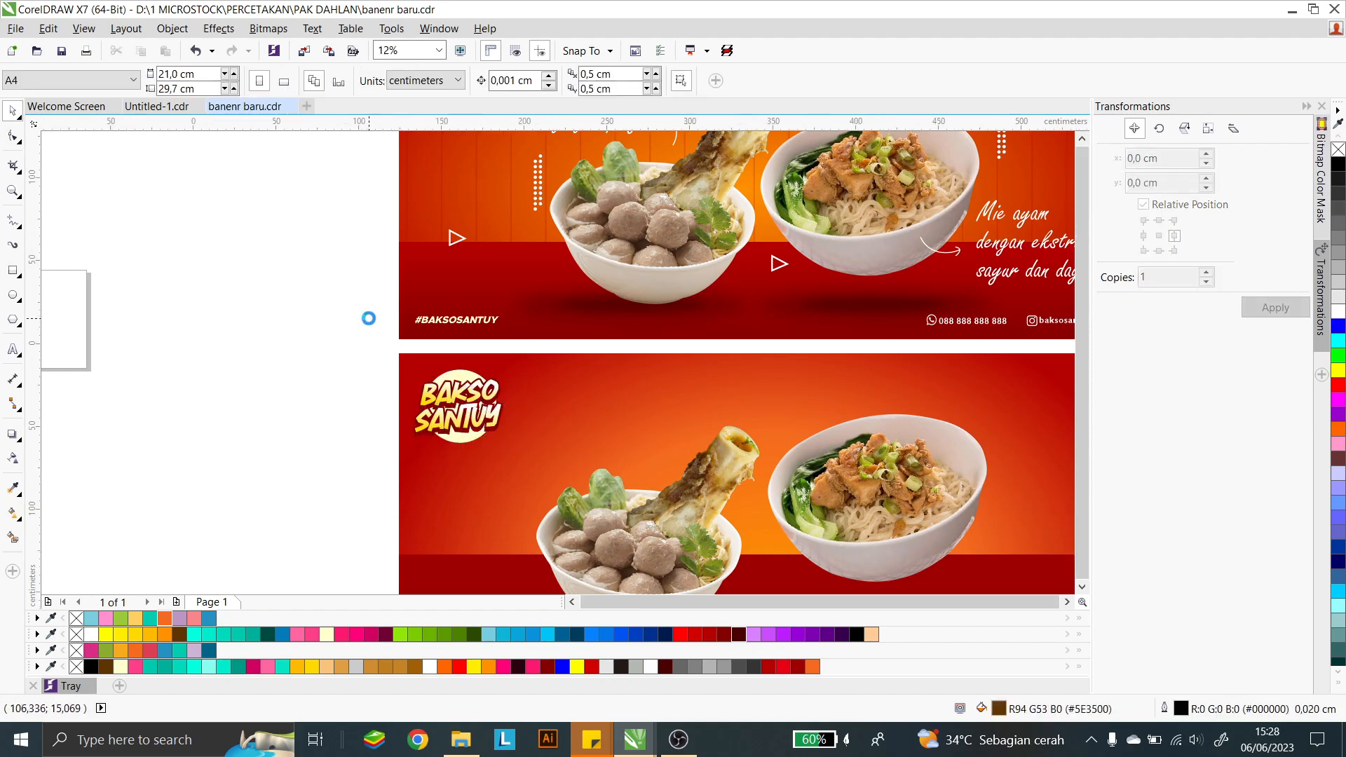
# Step: Draw a thin vertical rectangle about 1.3 by 97.8 cm beside the banners, with orange #F46A20 fill and no outline
pyautogui.scroll(-1, 367, 313)
pyautogui.scroll(1, 528, 209)
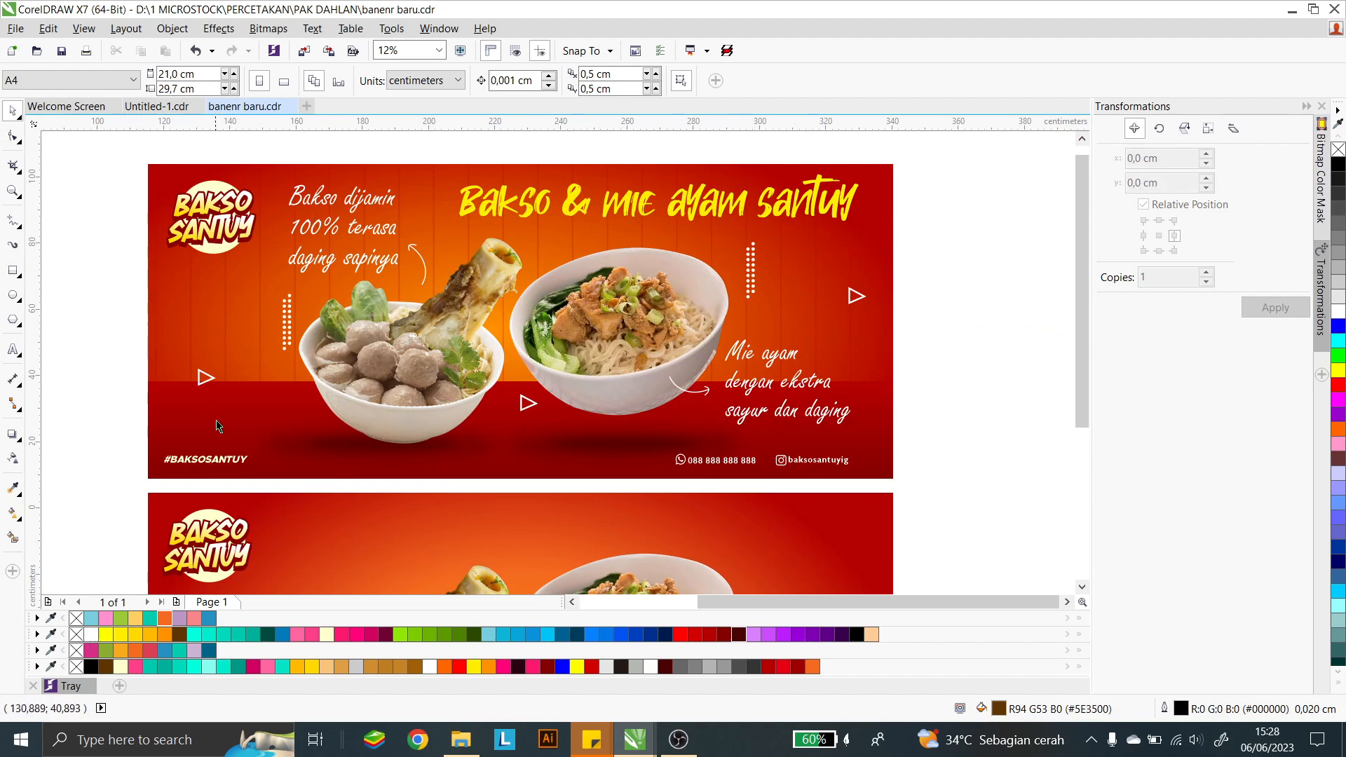
pyautogui.scroll(-1, 771, 421)
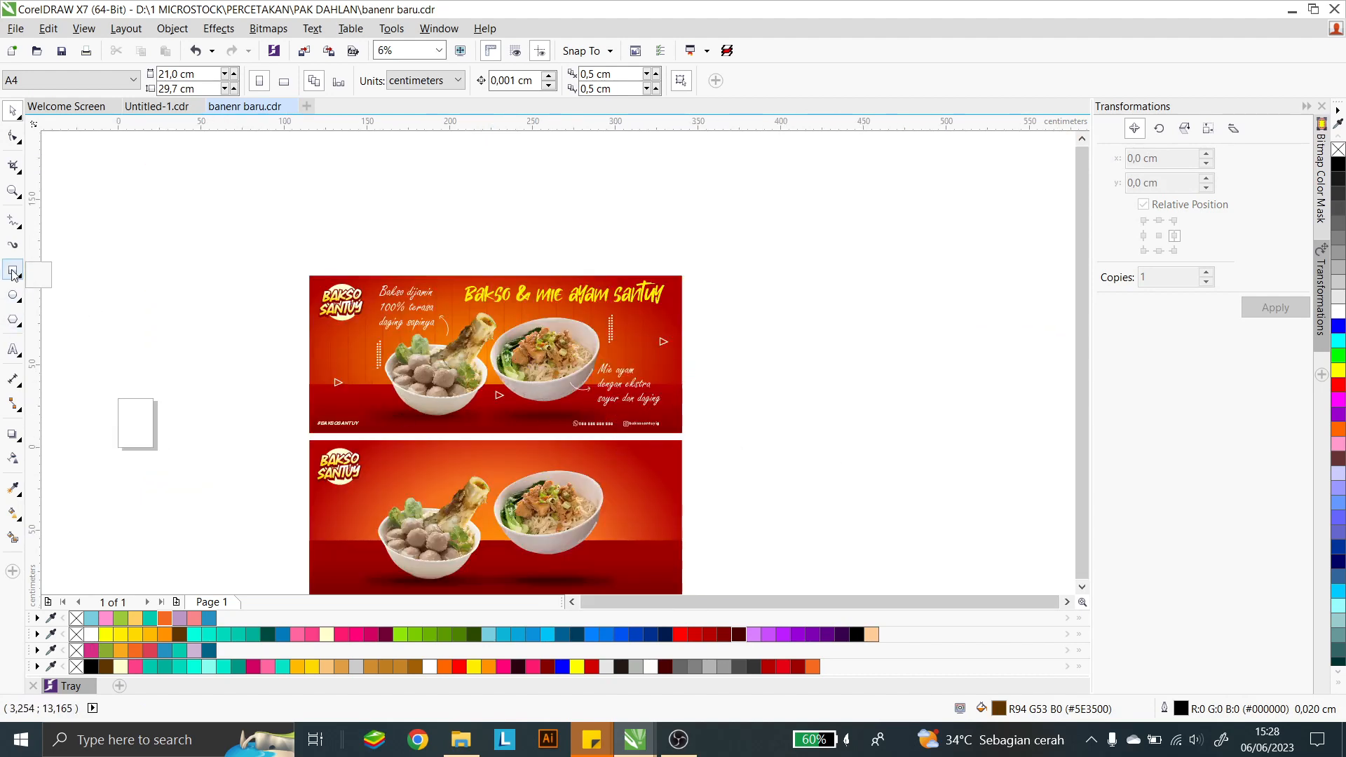
pyautogui.click(13, 271)
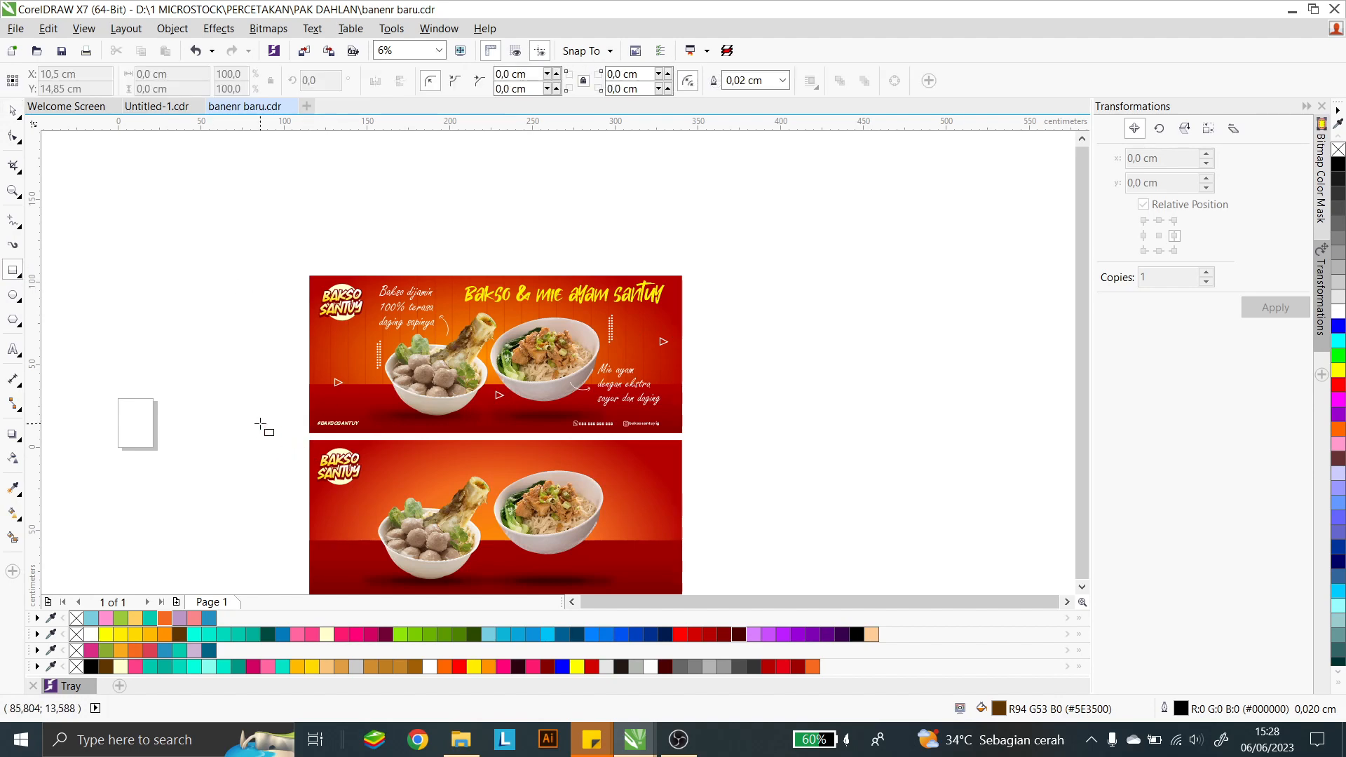
pyautogui.moveTo(261, 424); pyautogui.dragTo(259, 589)
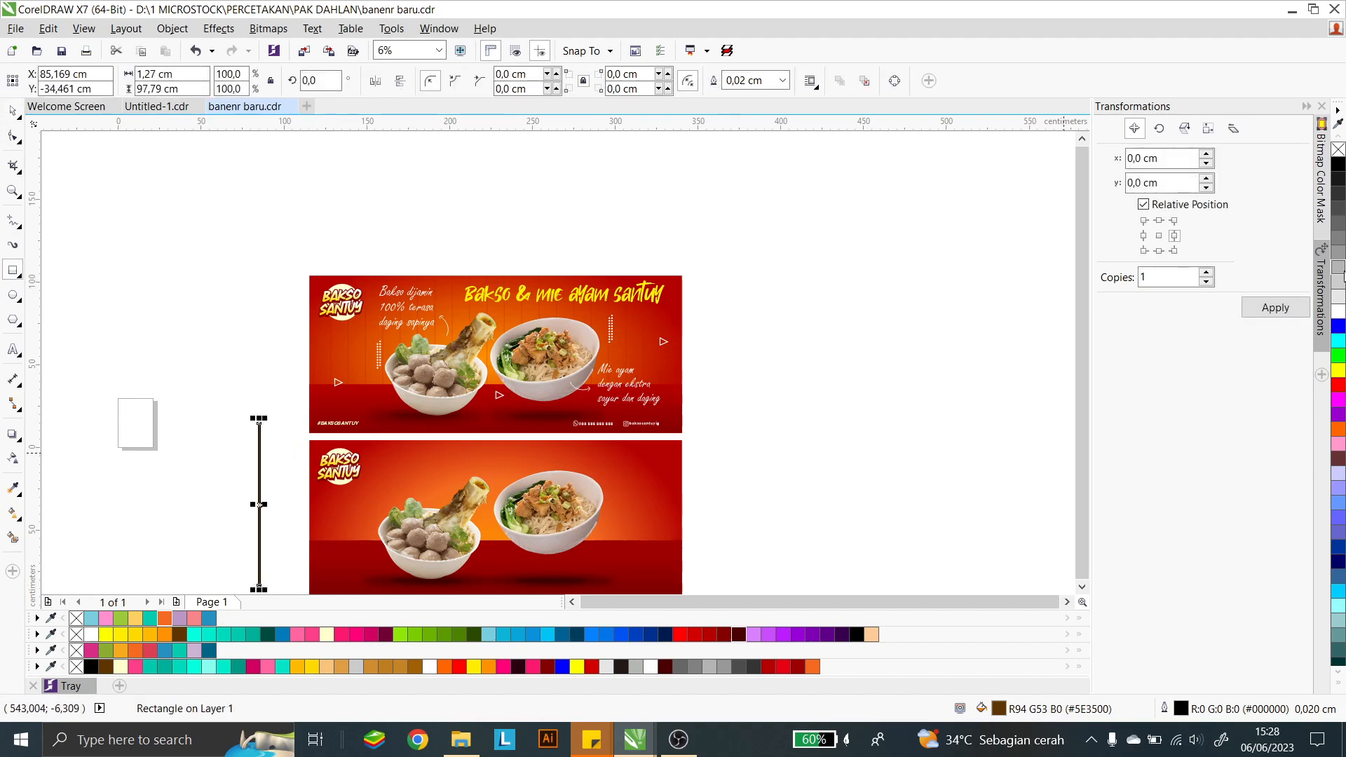
pyautogui.click(812, 666)
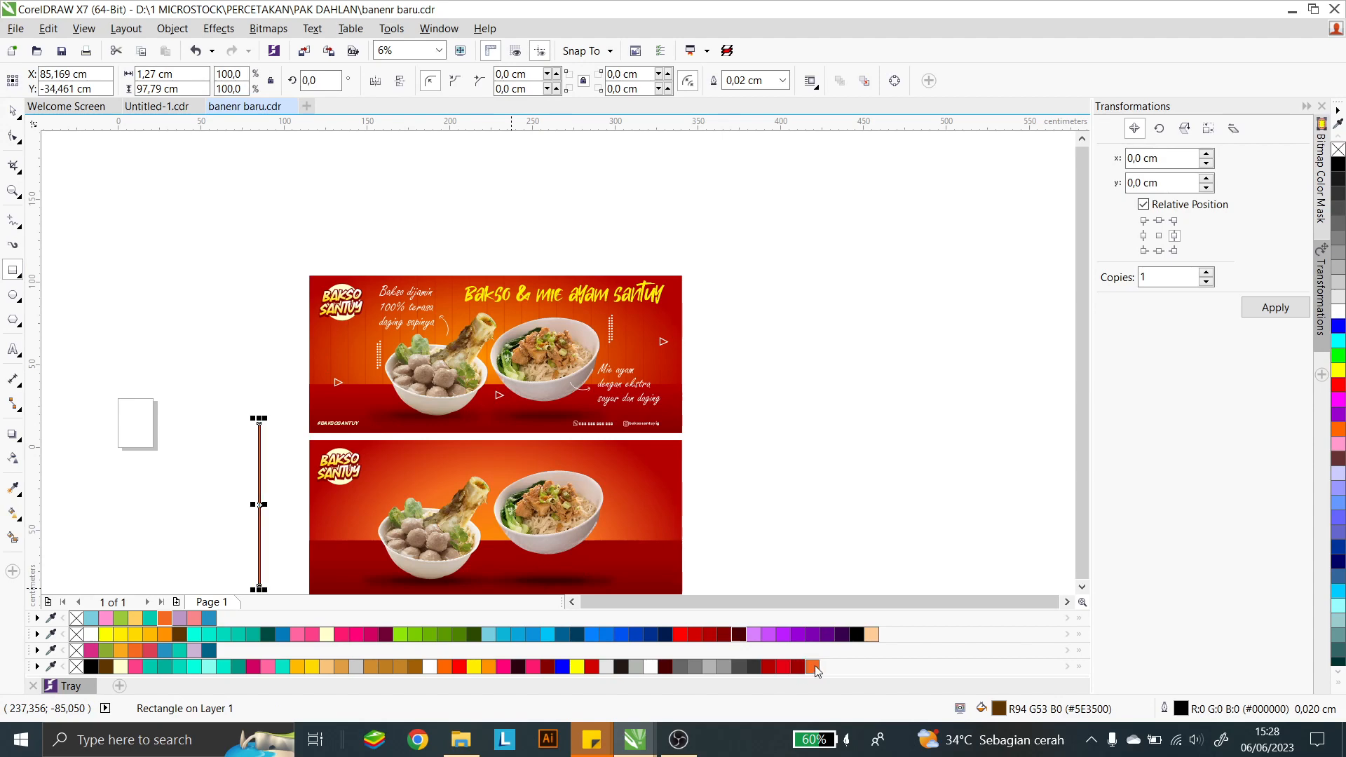
pyautogui.rightClick(1339, 150)
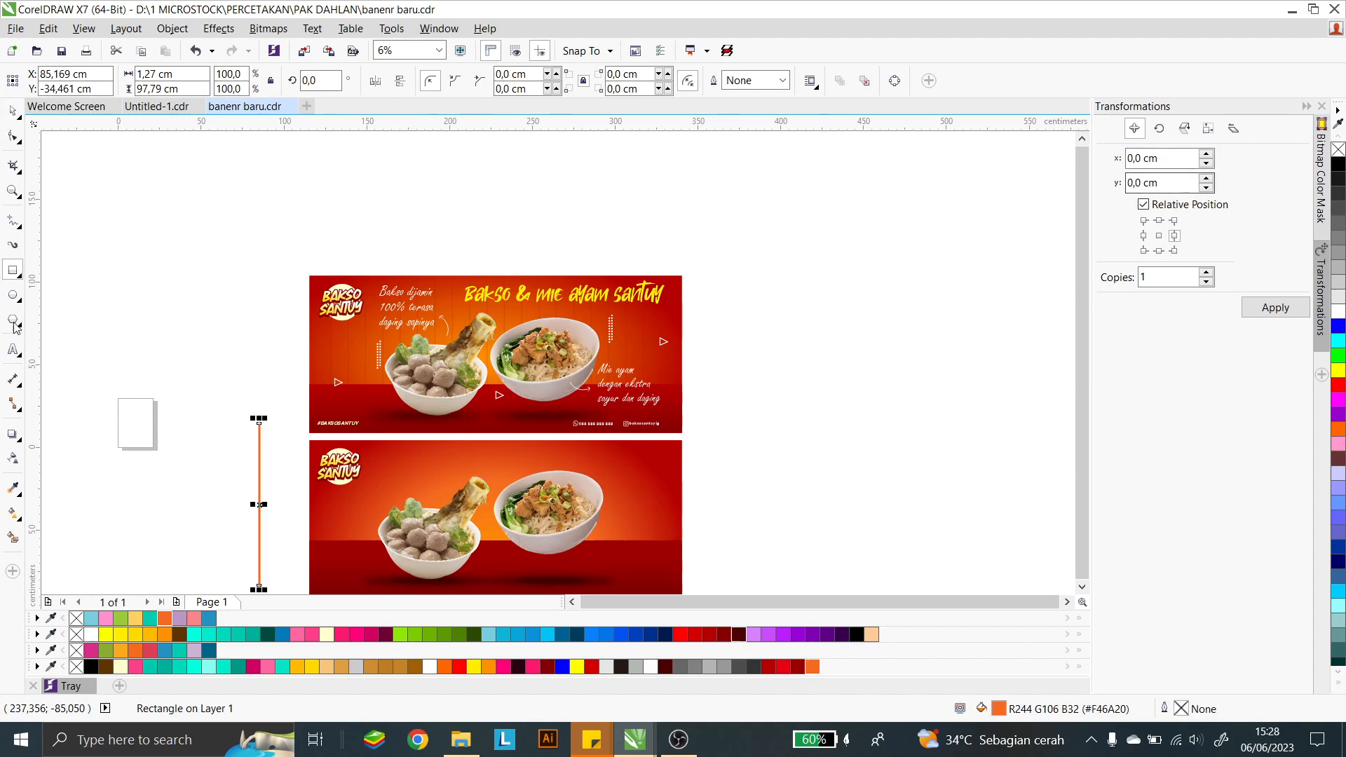
pyautogui.click(13, 110)
# Step: Narrow the orange strip to about 0.37 cm and lengthen it downward to about 103.8 cm
pyautogui.scroll(5, 259, 535)
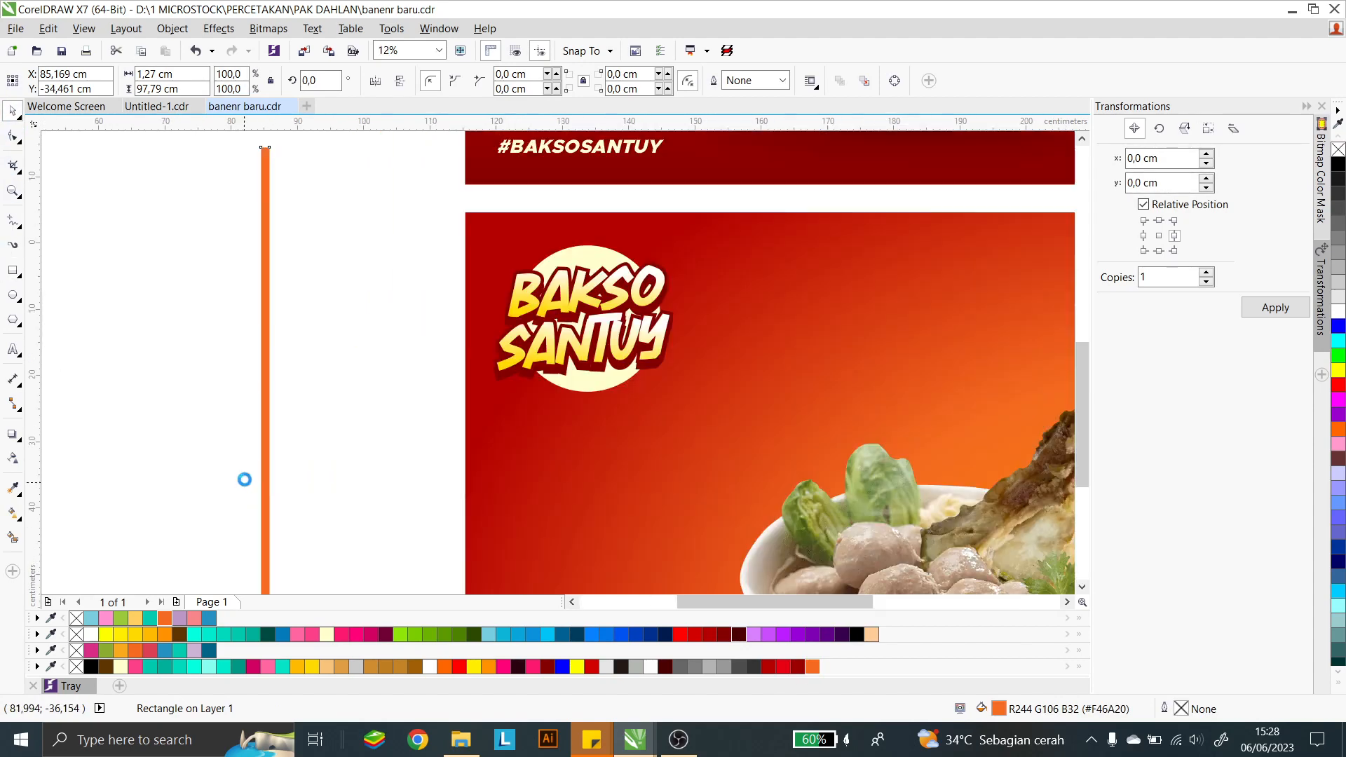
pyautogui.moveTo(261, 469); pyautogui.dragTo(270, 470)
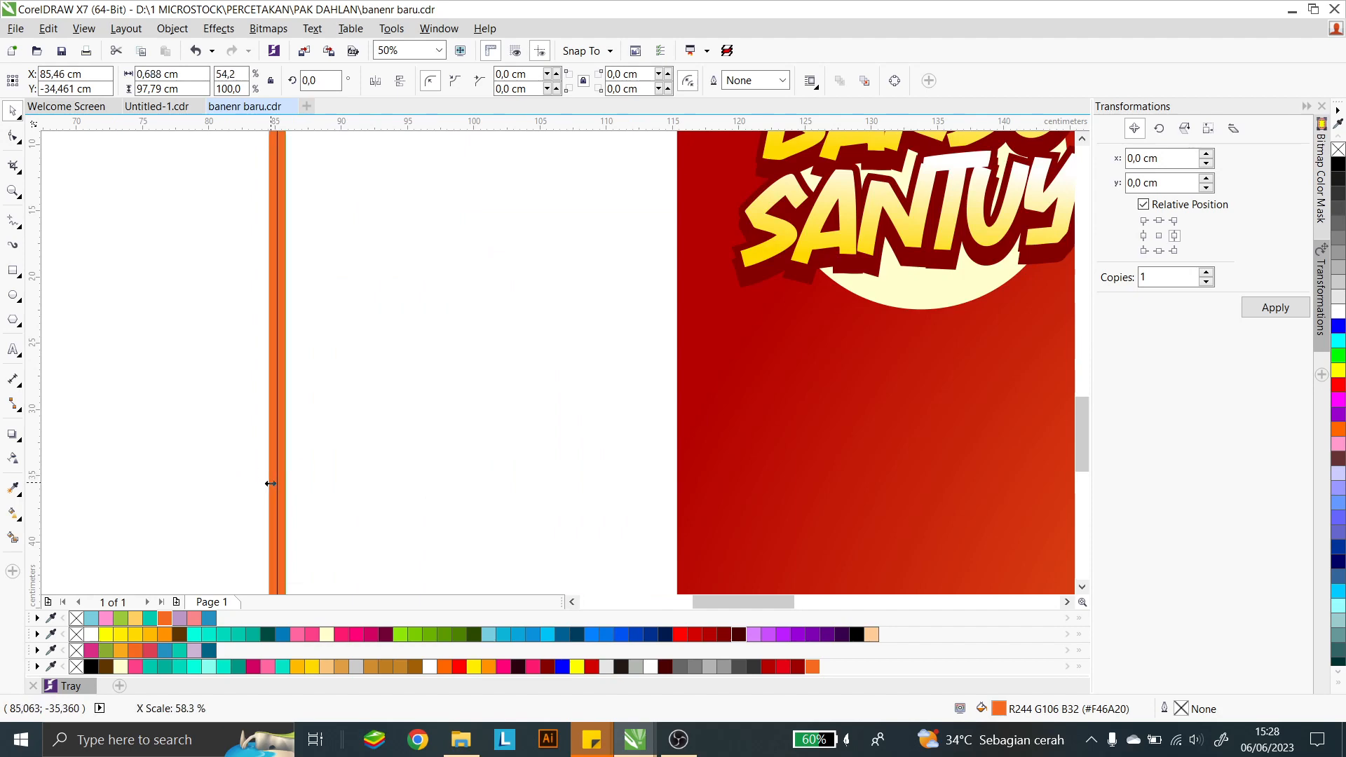
pyautogui.scroll(-3, 390, 408)
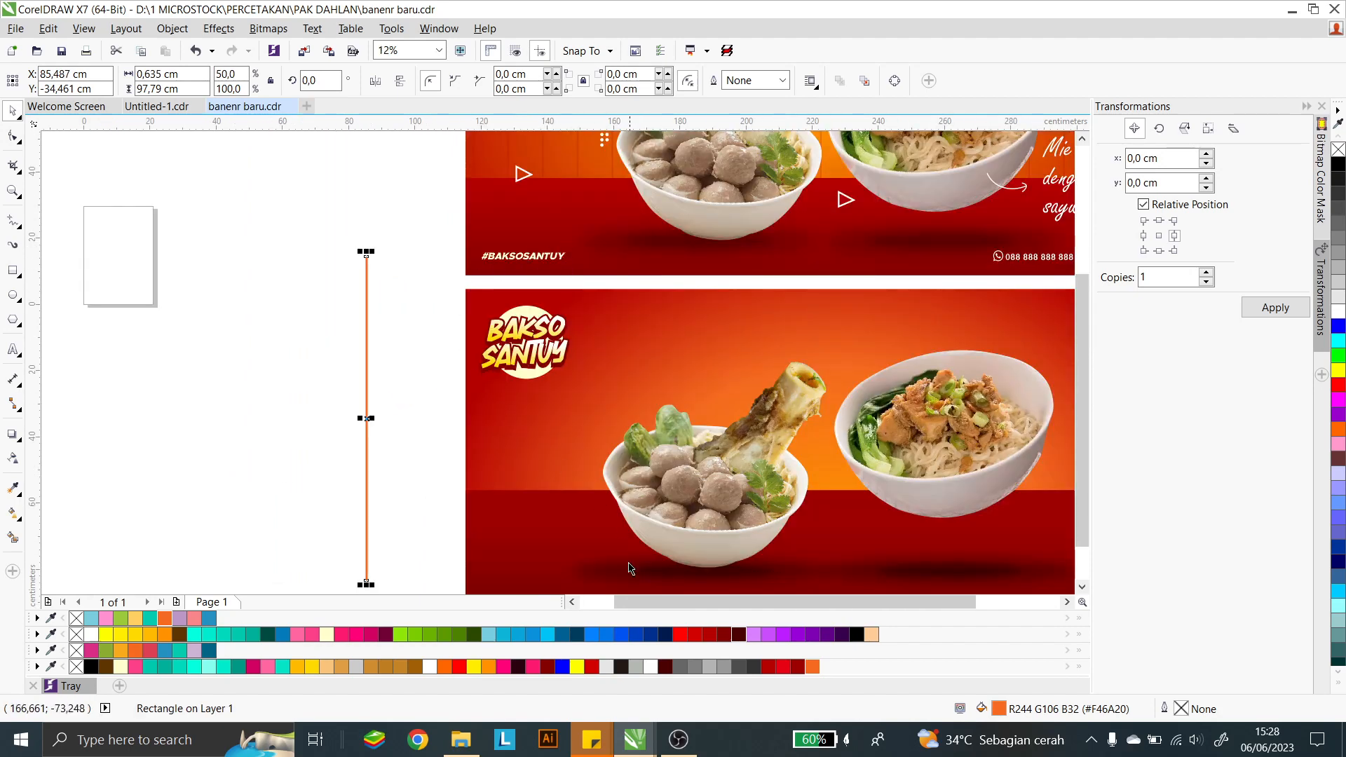
pyautogui.scroll(5, 361, 429)
pyautogui.moveTo(370, 419); pyautogui.dragTo(383, 421)
pyautogui.scroll(-7, 420, 413)
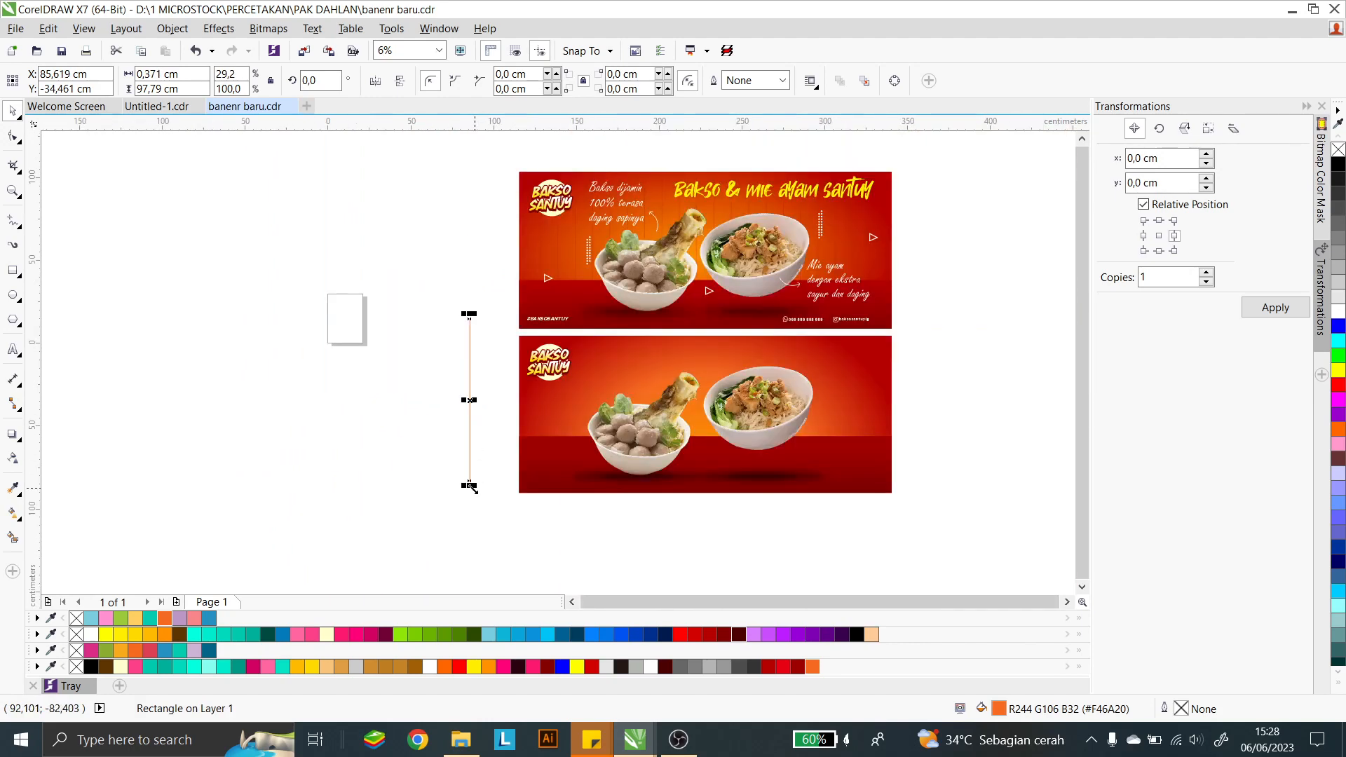
pyautogui.scroll(2, 473, 477)
pyautogui.moveTo(473, 477); pyautogui.dragTo(474, 495)
pyautogui.scroll(-1, 483, 365)
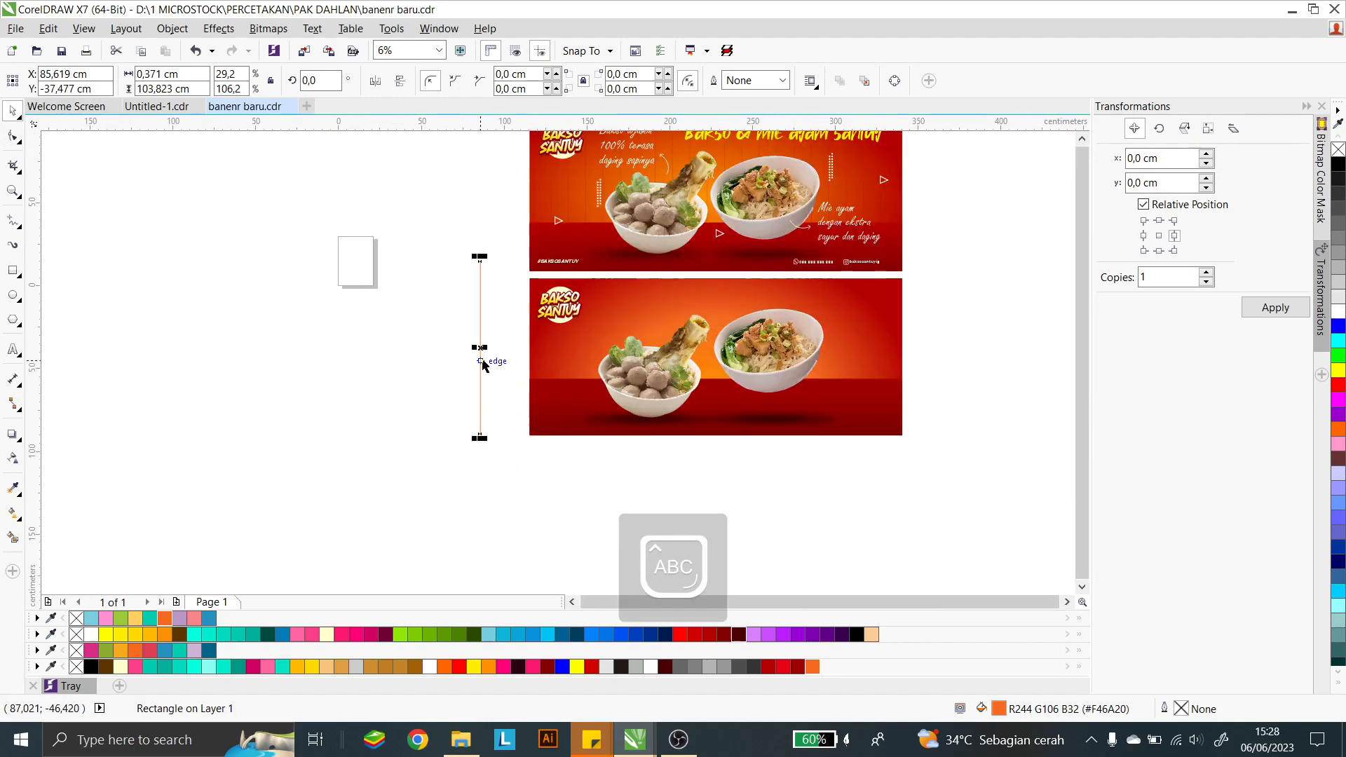
# Step: Move the strip below the new banner's left end and recolour it dark red #850000
pyautogui.moveTo(482, 356); pyautogui.dragTo(528, 547)
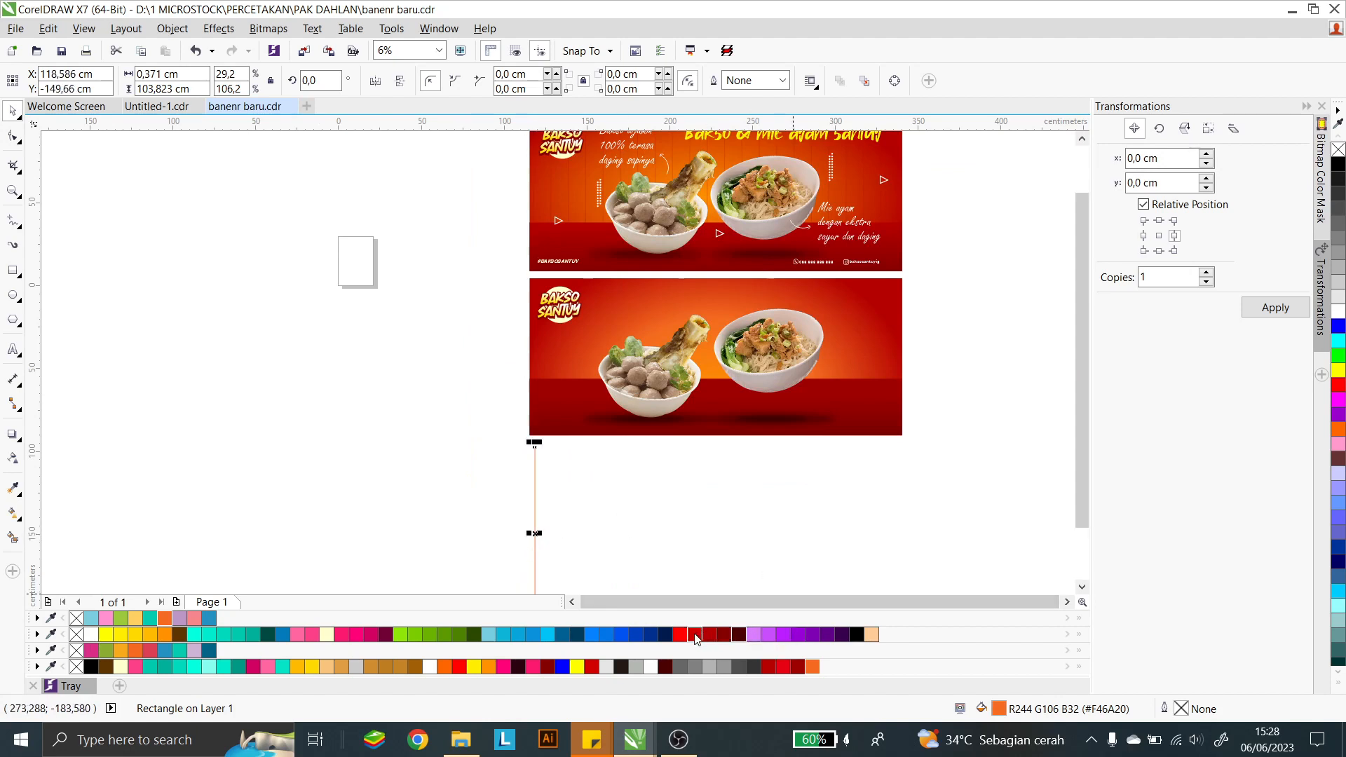
pyautogui.click(695, 634)
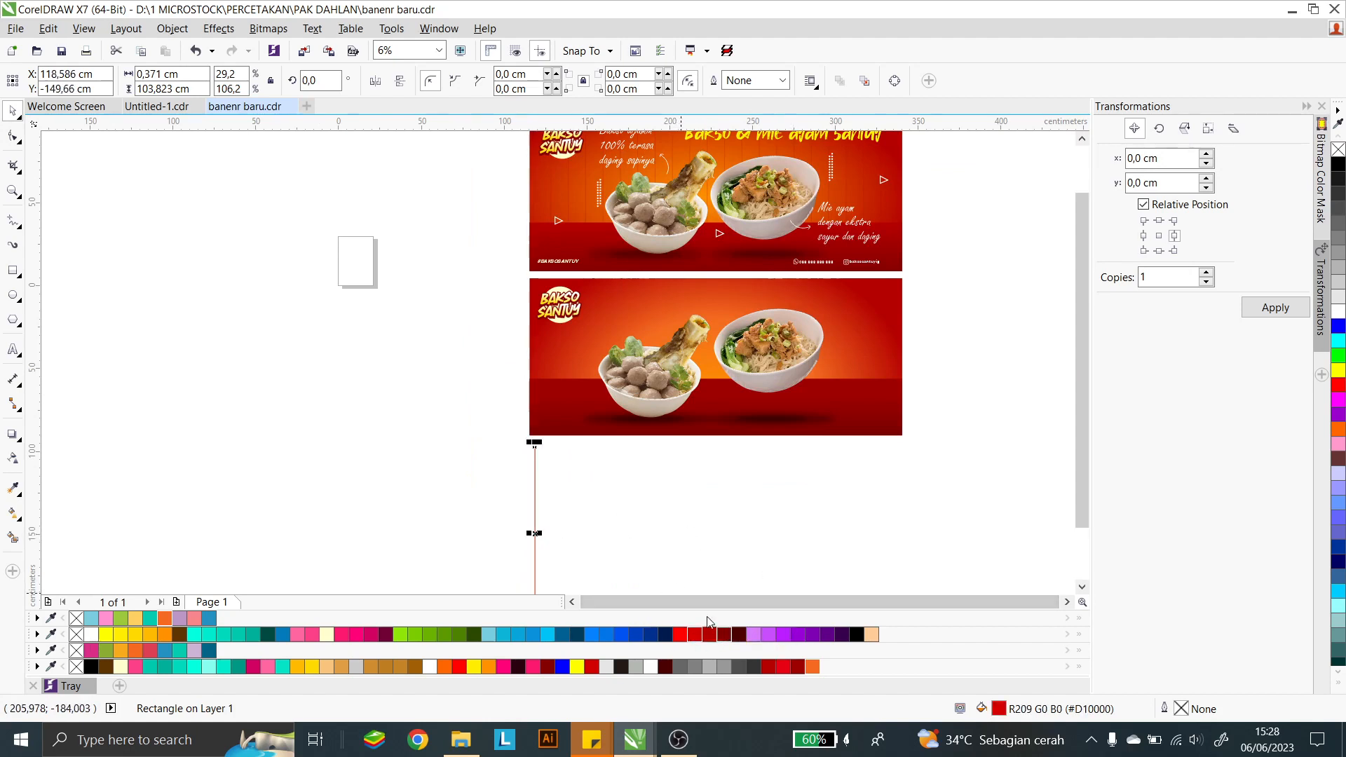
pyautogui.click(724, 634)
# Step: Widen the dark red strip to about 0.66 cm
pyautogui.scroll(3, 611, 181)
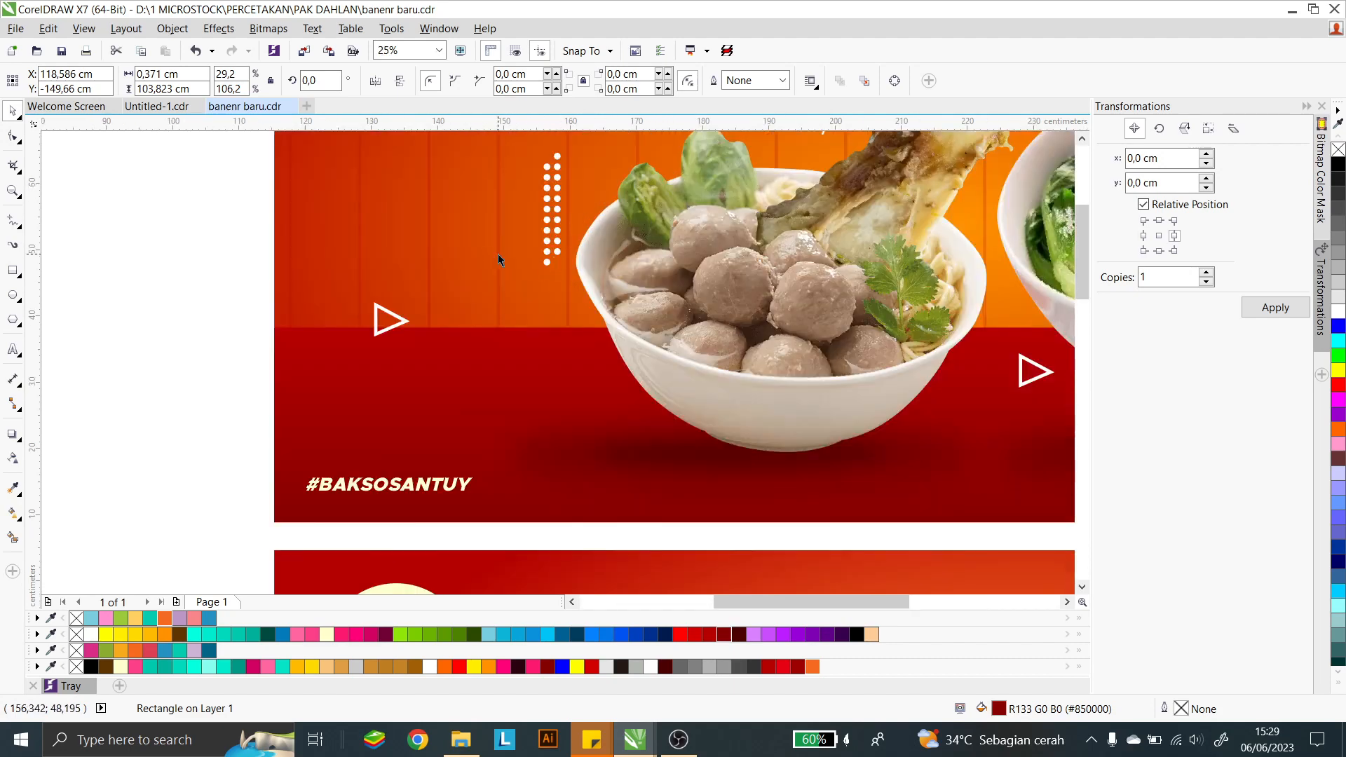
pyautogui.scroll(-4, 365, 254)
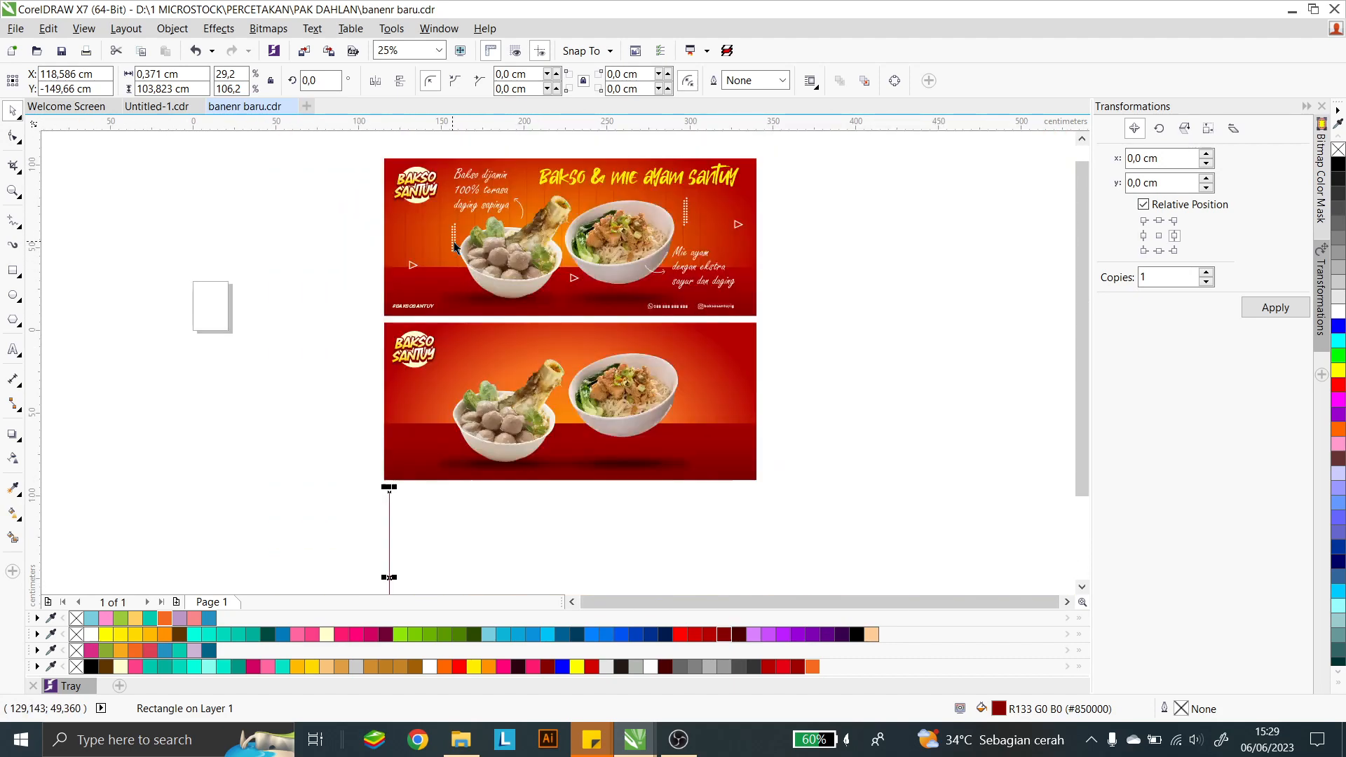
pyautogui.scroll(2, 463, 429)
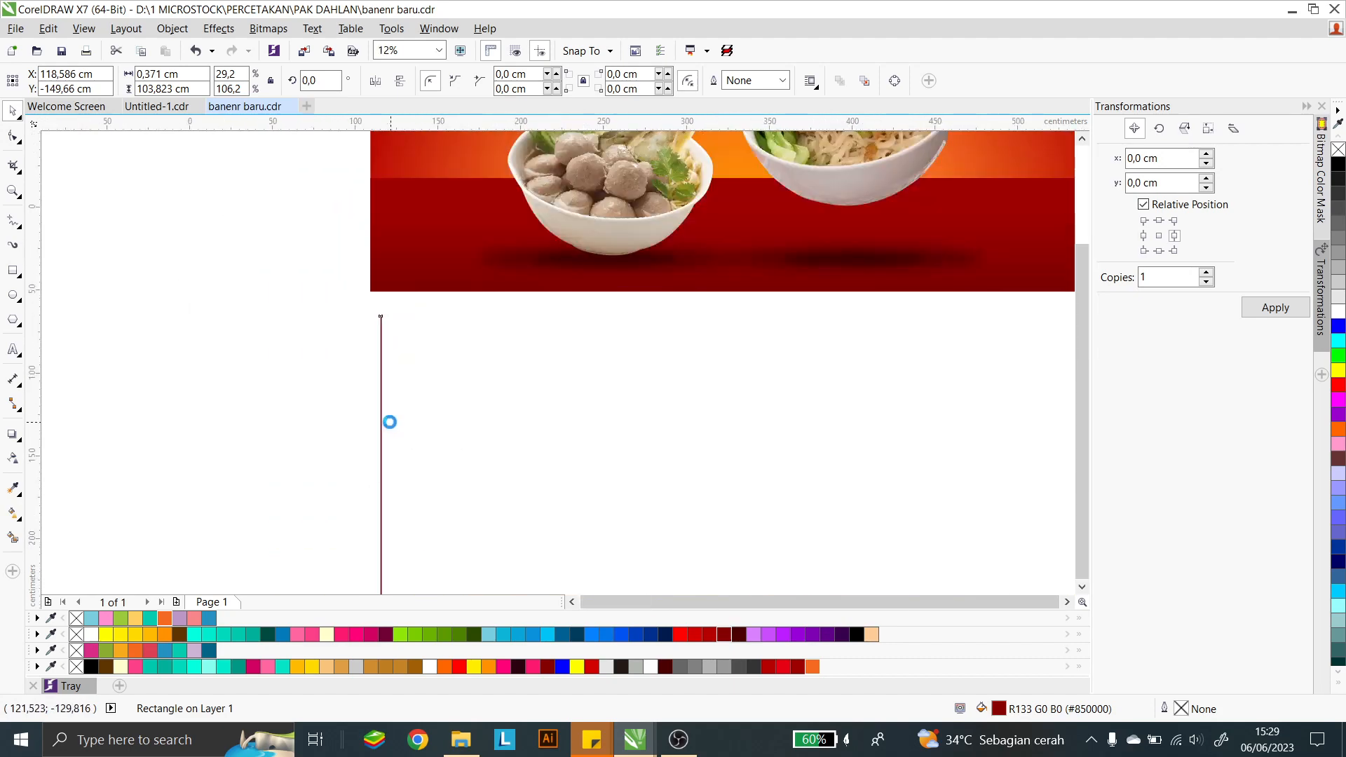
pyautogui.scroll(-1, 385, 418)
pyautogui.scroll(1, 390, 449)
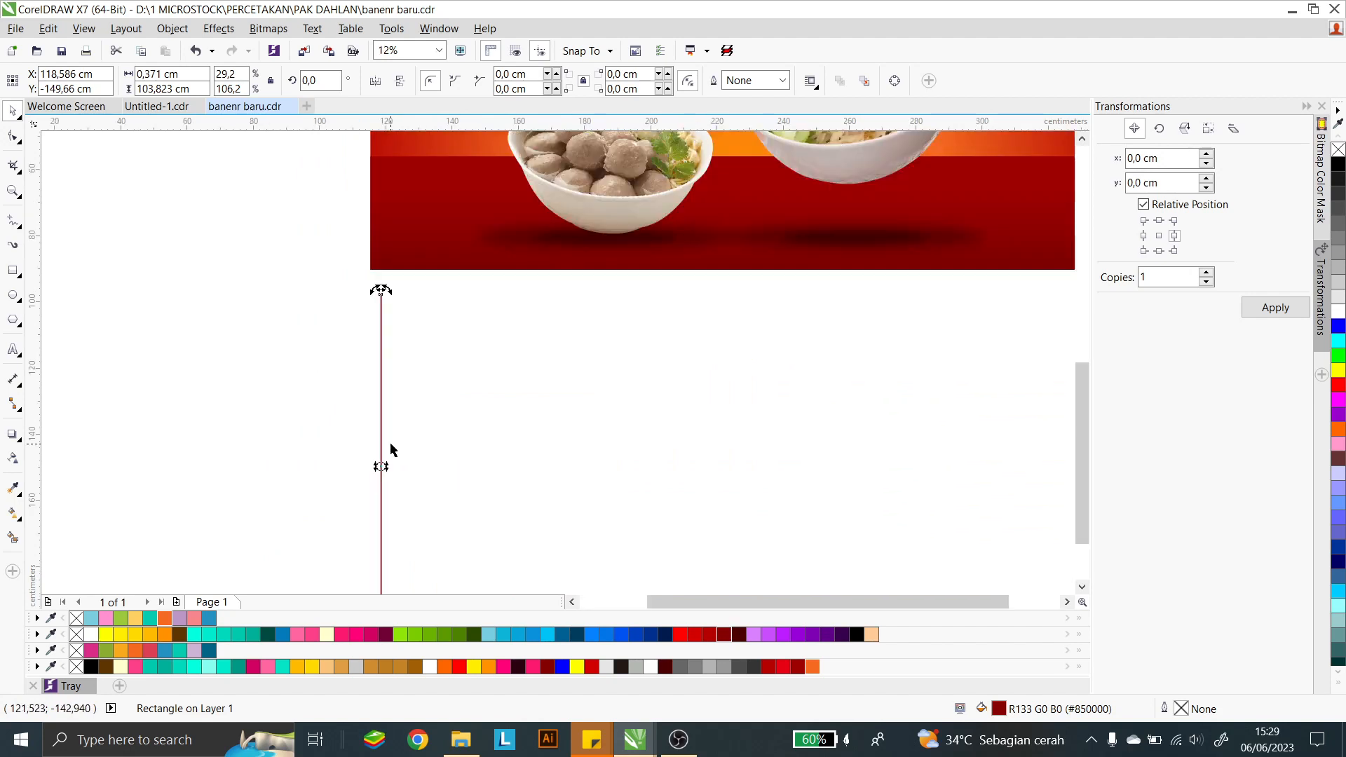
pyautogui.scroll(1, 380, 463)
pyautogui.scroll(1, 380, 474)
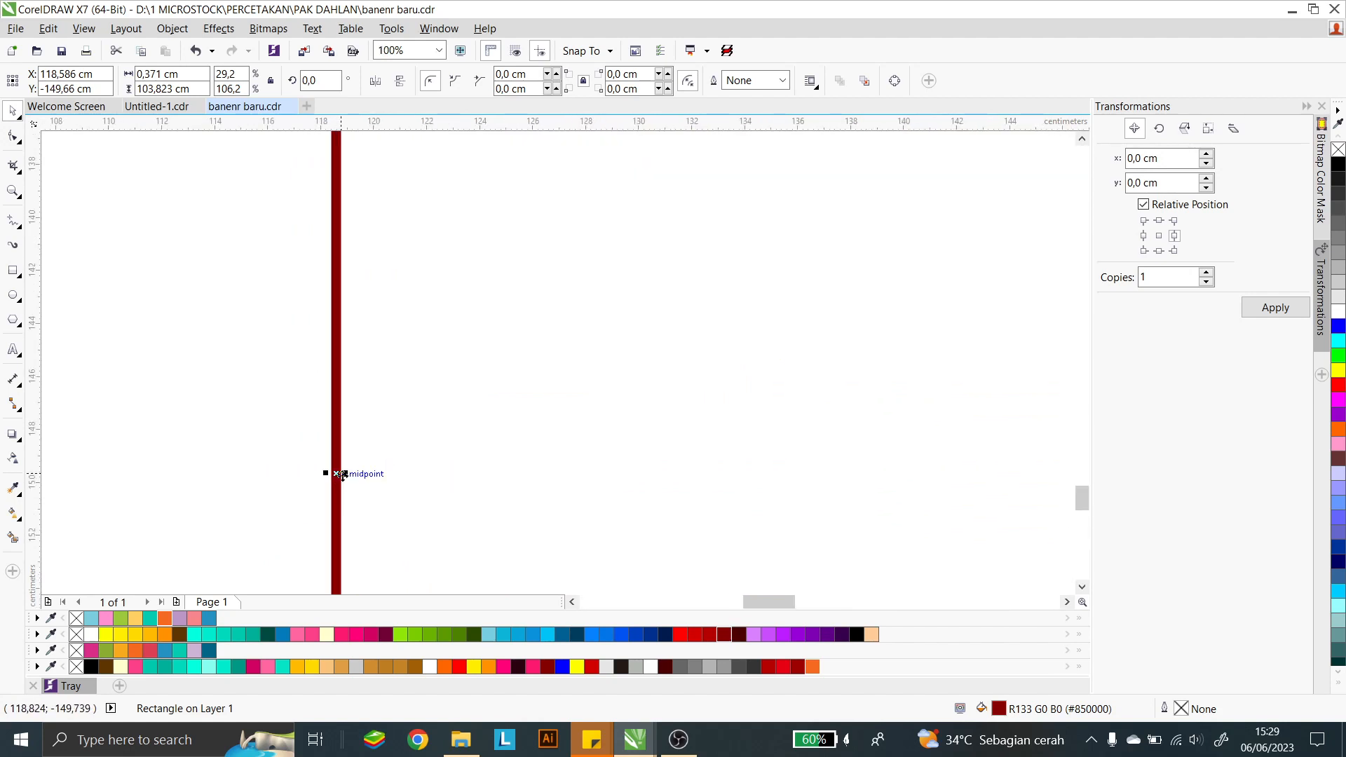
pyautogui.moveTo(342, 475); pyautogui.dragTo(350, 475)
pyautogui.scroll(-2, 414, 423)
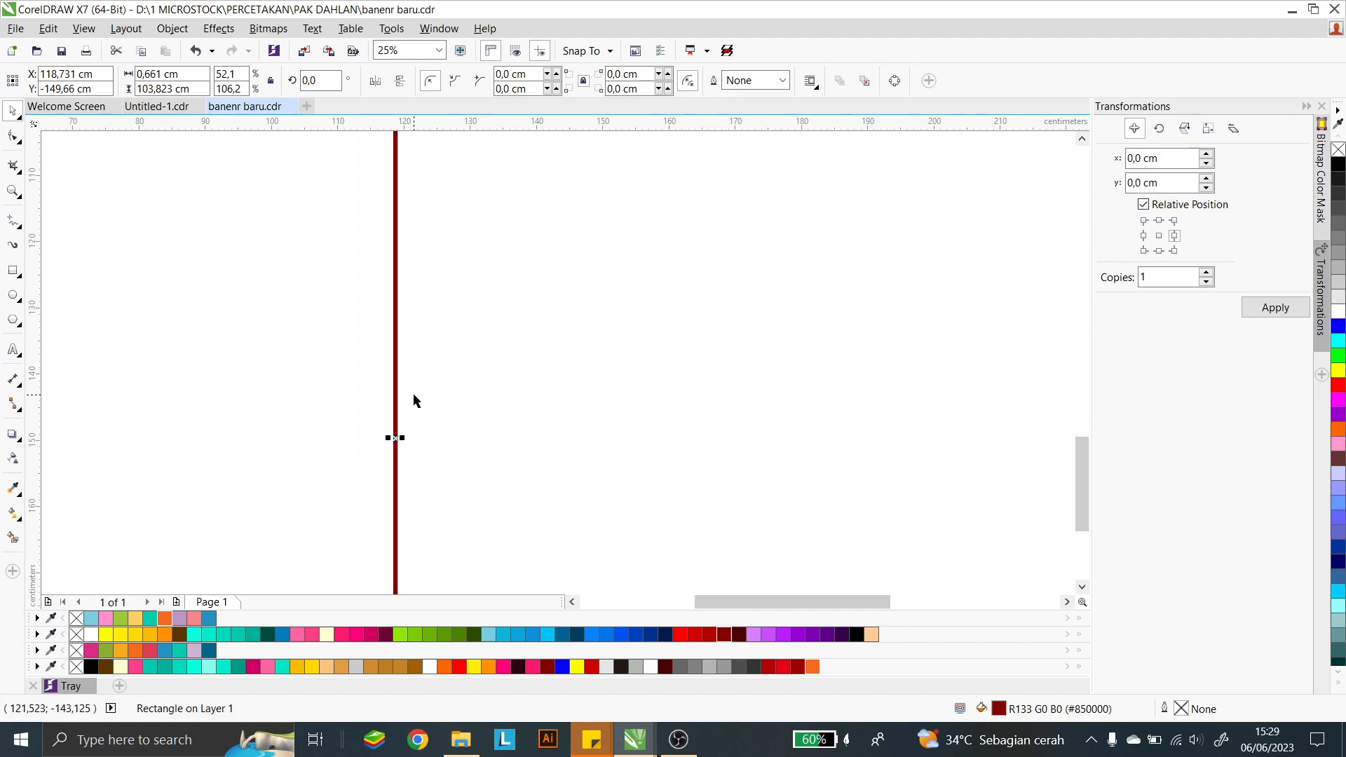
# Step: Duplicate the dark red strip horizontally and place the copy below the new banner's right end
pyautogui.scroll(-1, 414, 401)
pyautogui.moveTo(404, 374); pyautogui.dragTo(876, 373)
pyautogui.scroll(-1, 466, 383)
pyautogui.moveTo(659, 360); pyautogui.dragTo(781, 370)
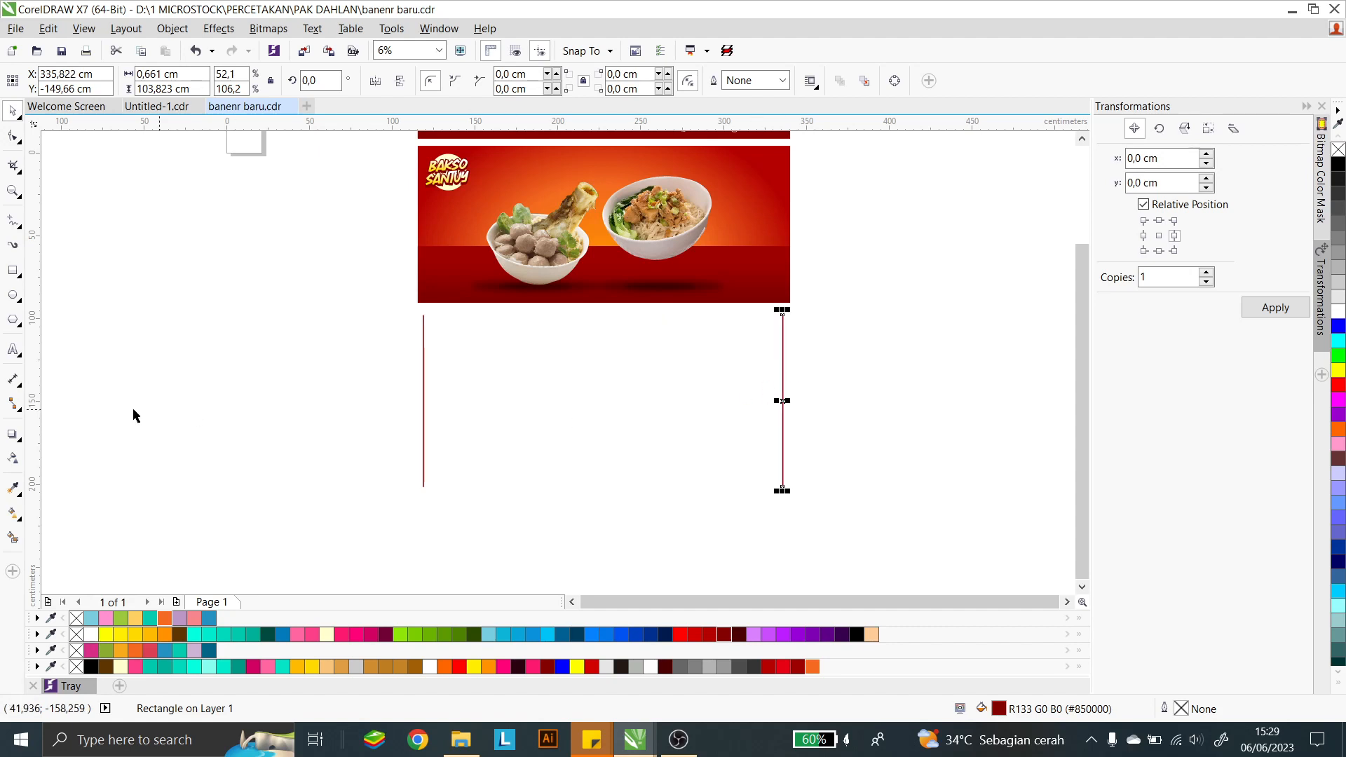
# Step: Blend the two dark red strips with 20 steps to form evenly spaced vertical lines
pyautogui.click(21, 446)
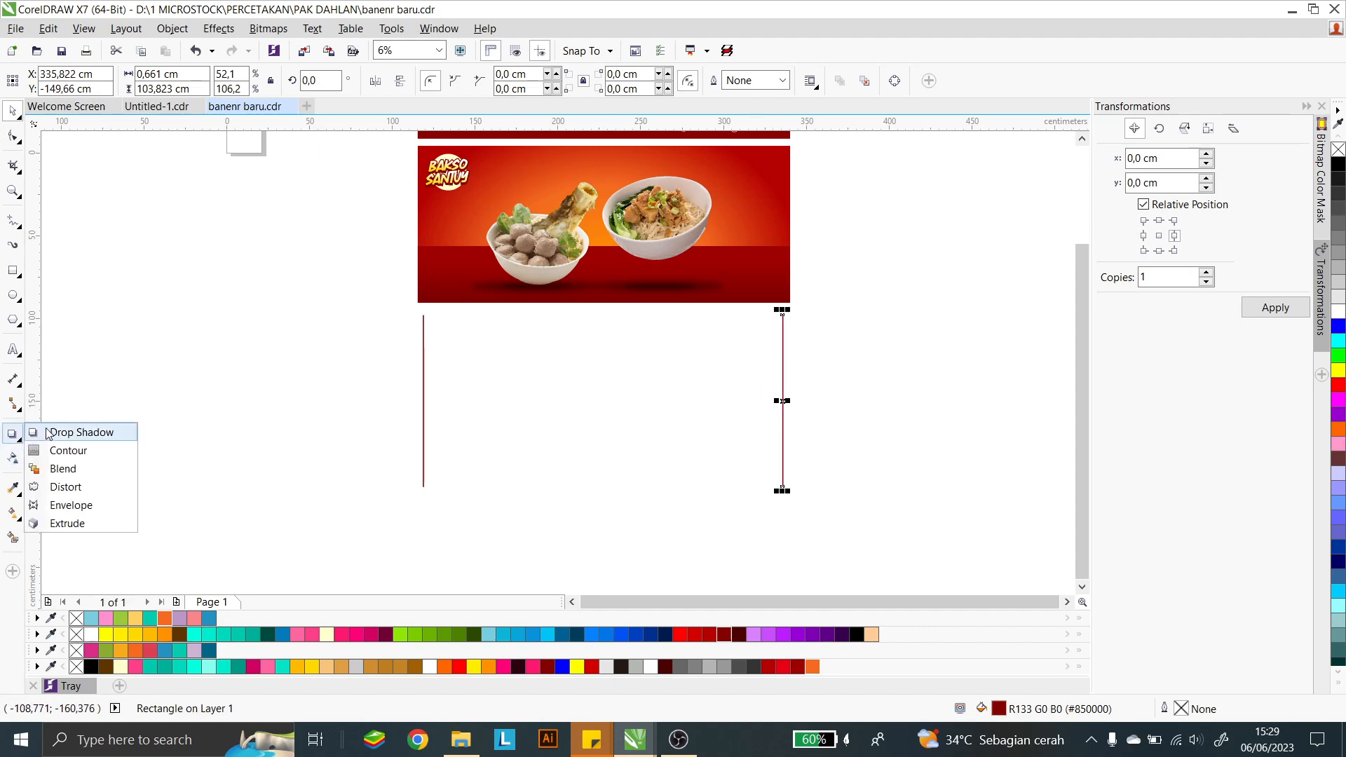
pyautogui.click(21, 445)
pyautogui.click(20, 445)
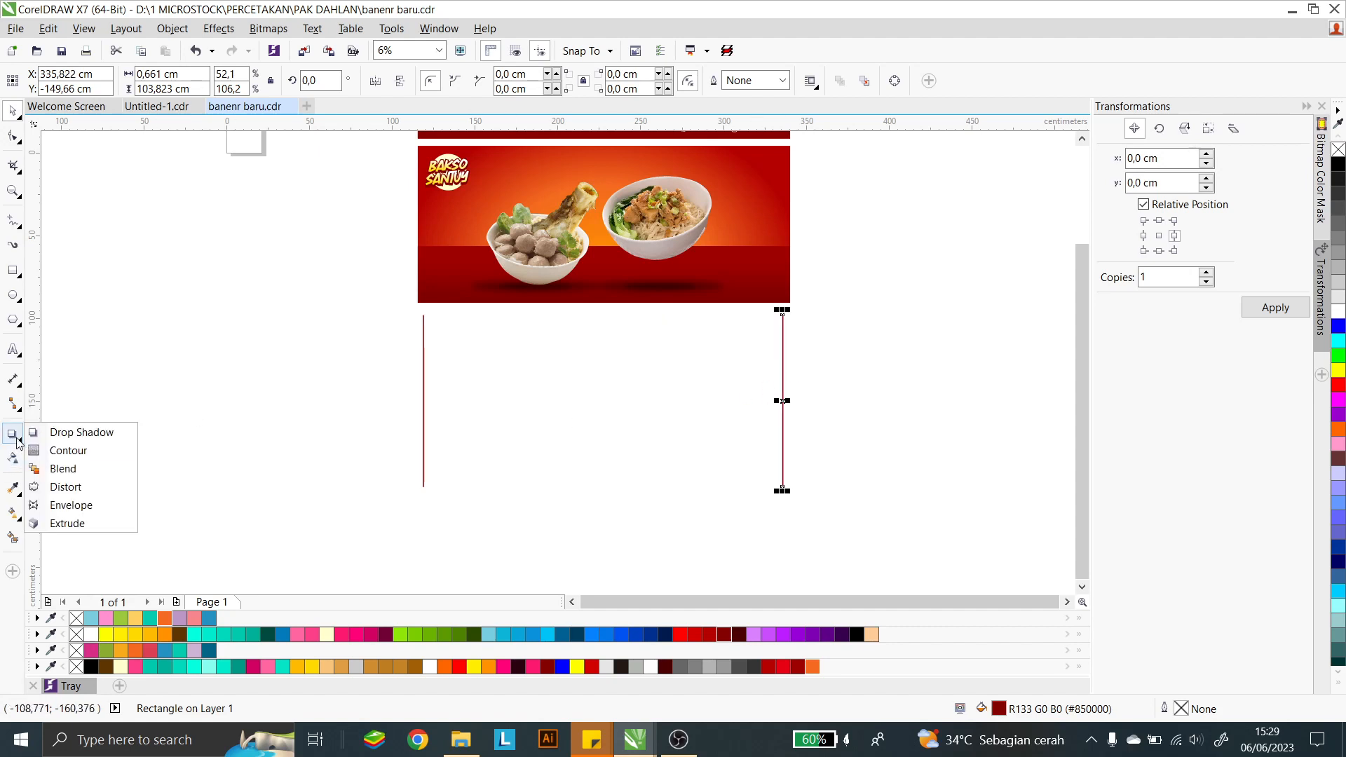
pyautogui.click(71, 468)
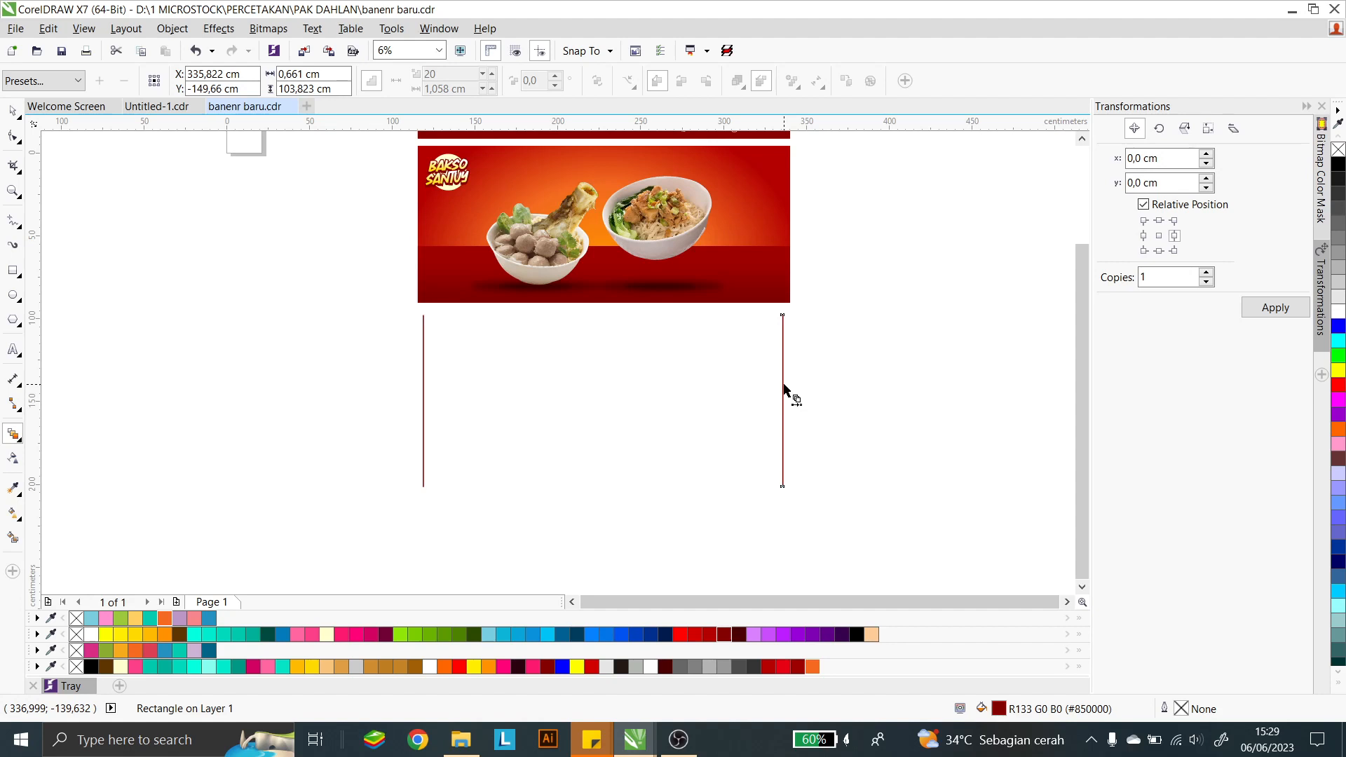
pyautogui.moveTo(782, 398); pyautogui.dragTo(425, 403)
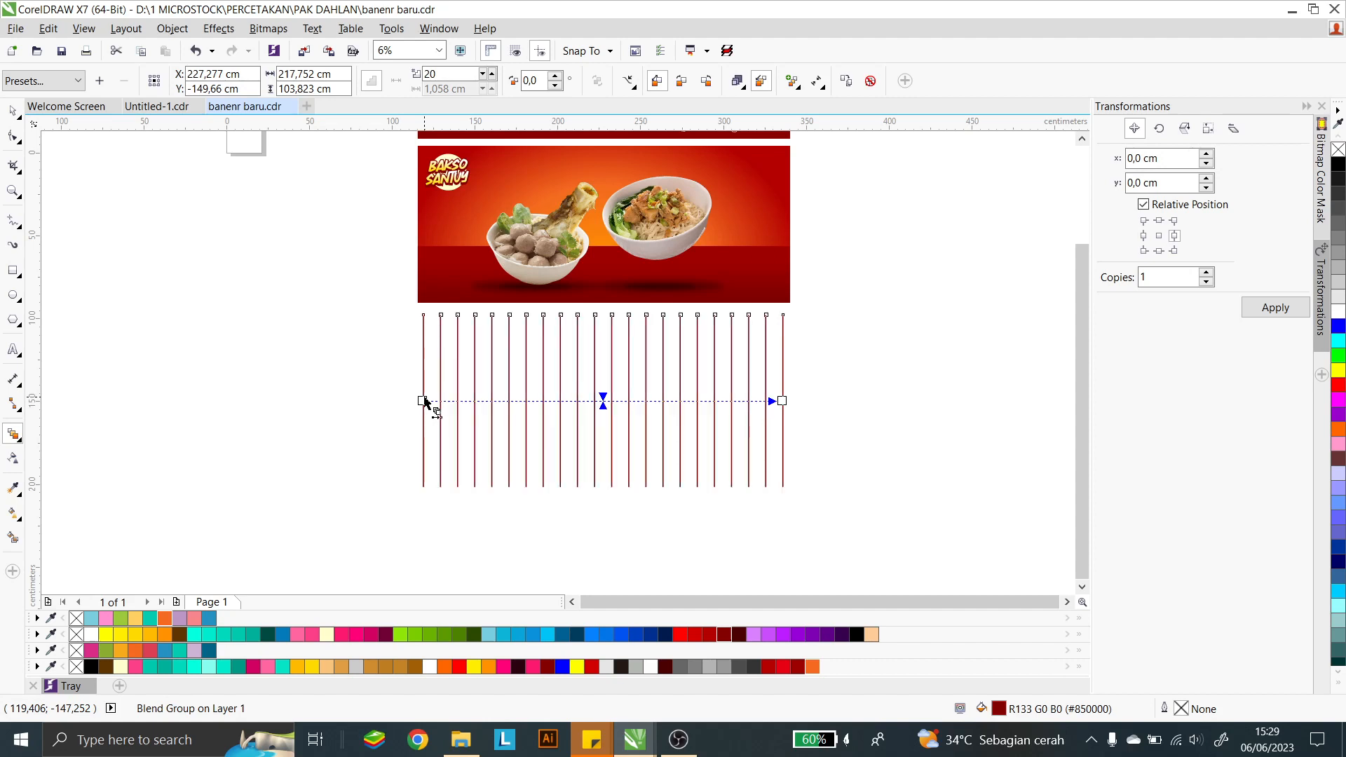
# Step: Separate the blend into individual strips and weld all of them into one shape
pyautogui.click(16, 113)
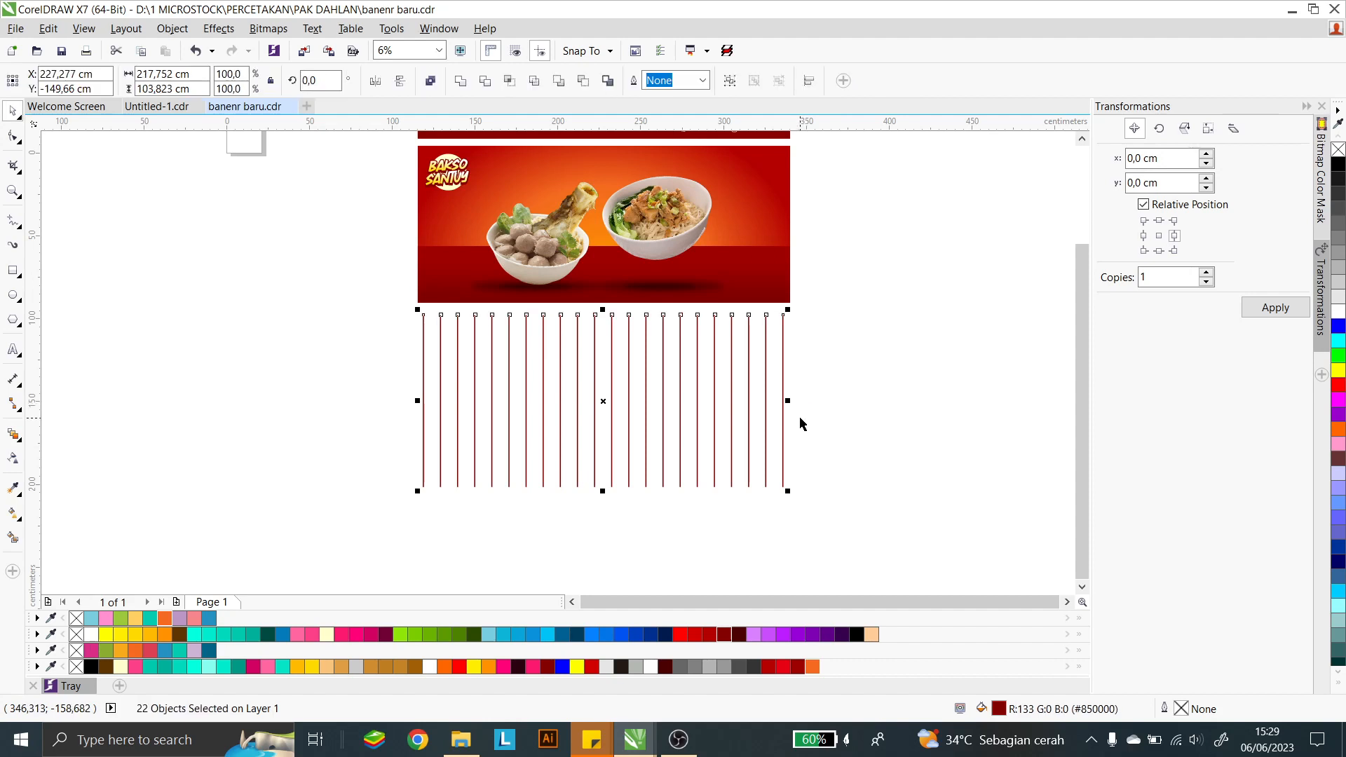
pyautogui.moveTo(816, 501); pyautogui.dragTo(379, 308)
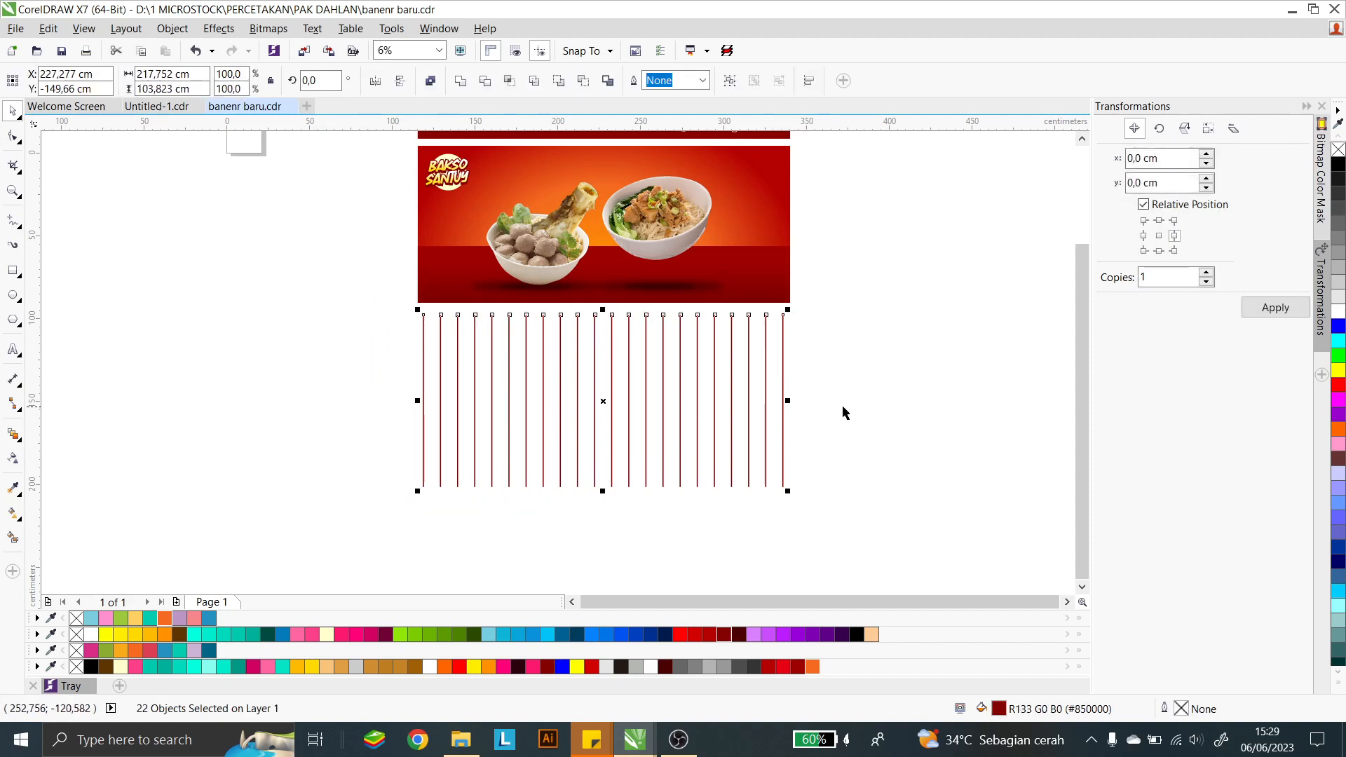
pyautogui.moveTo(818, 532); pyautogui.dragTo(349, 317)
pyautogui.click(460, 82)
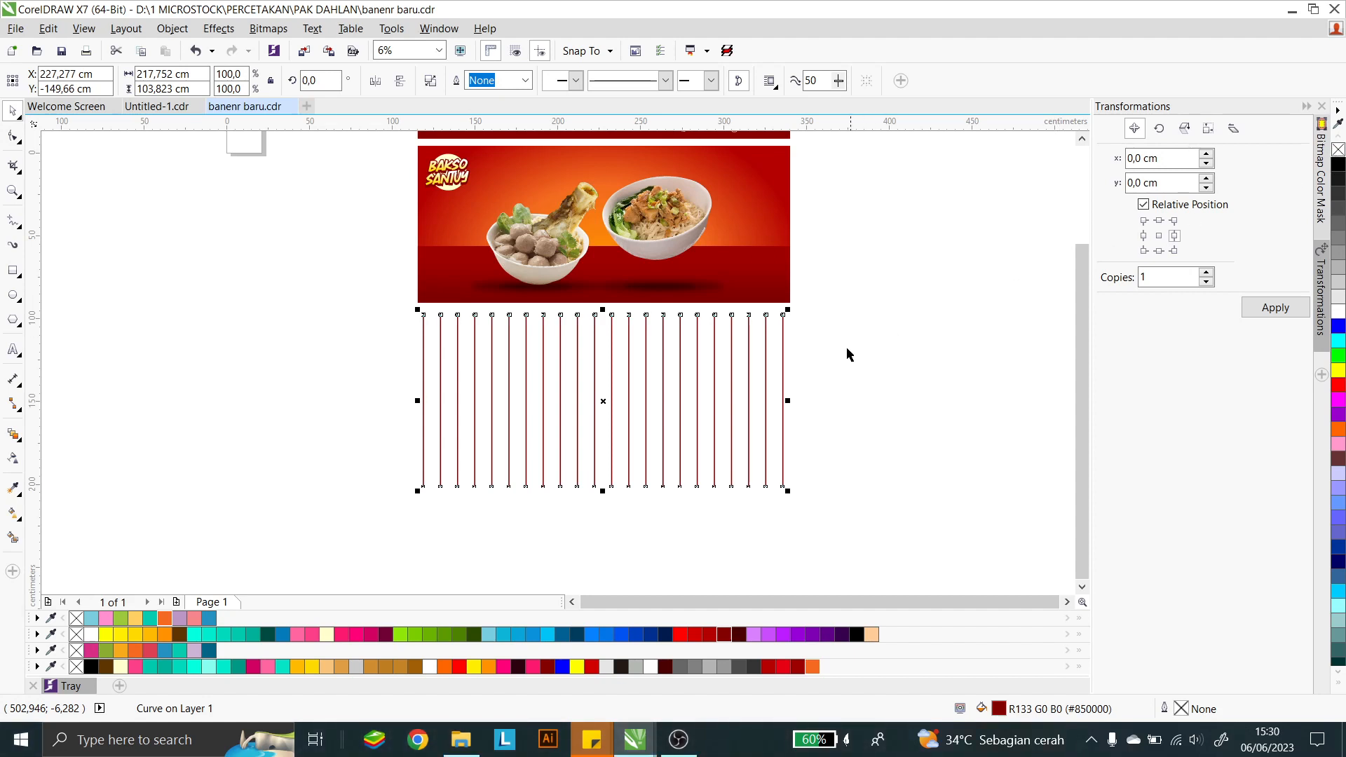
# Step: Move the welded stripes over the new banner and centre them horizontally on its background rectangle
pyautogui.moveTo(767, 372); pyautogui.dragTo(769, 206)
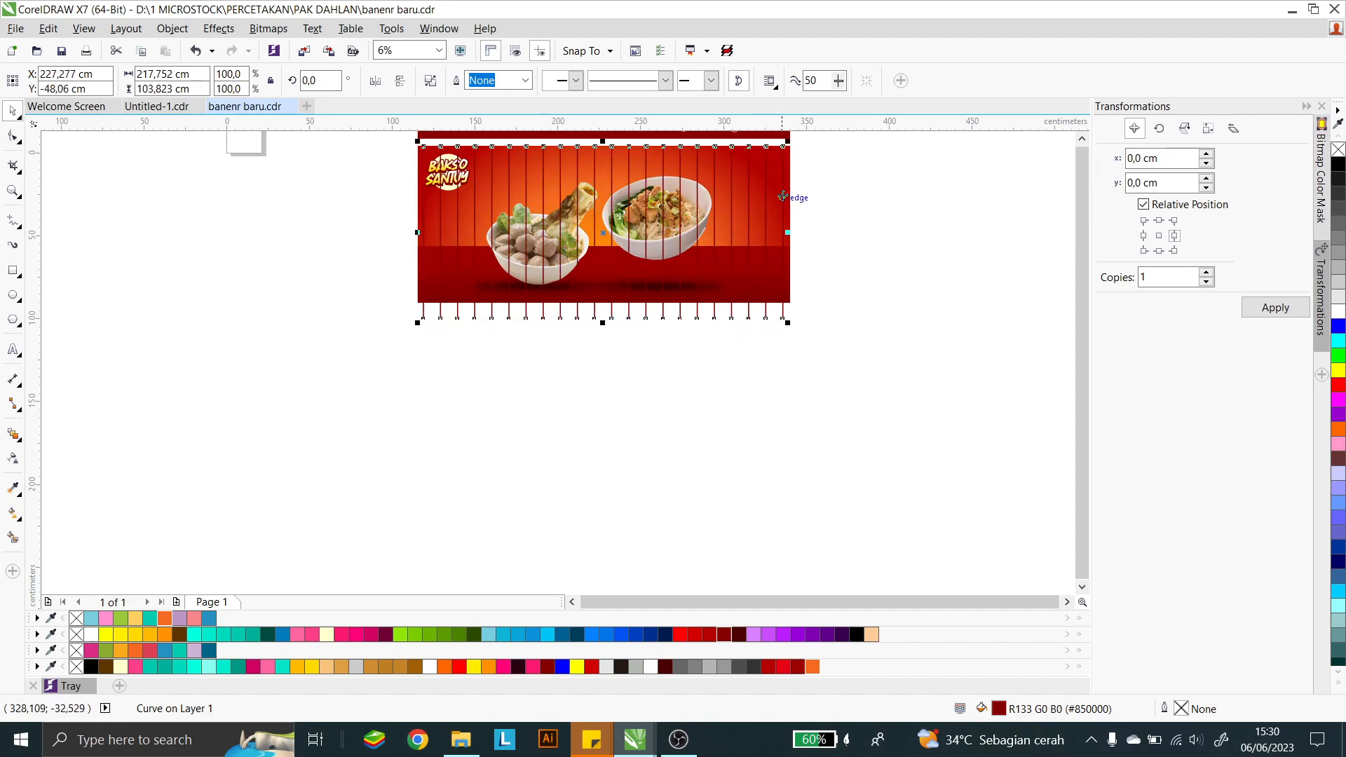
pyautogui.scroll(1, 797, 172)
pyautogui.keyDown('shift'); pyautogui.click(782, 162); pyautogui.keyUp('shift')
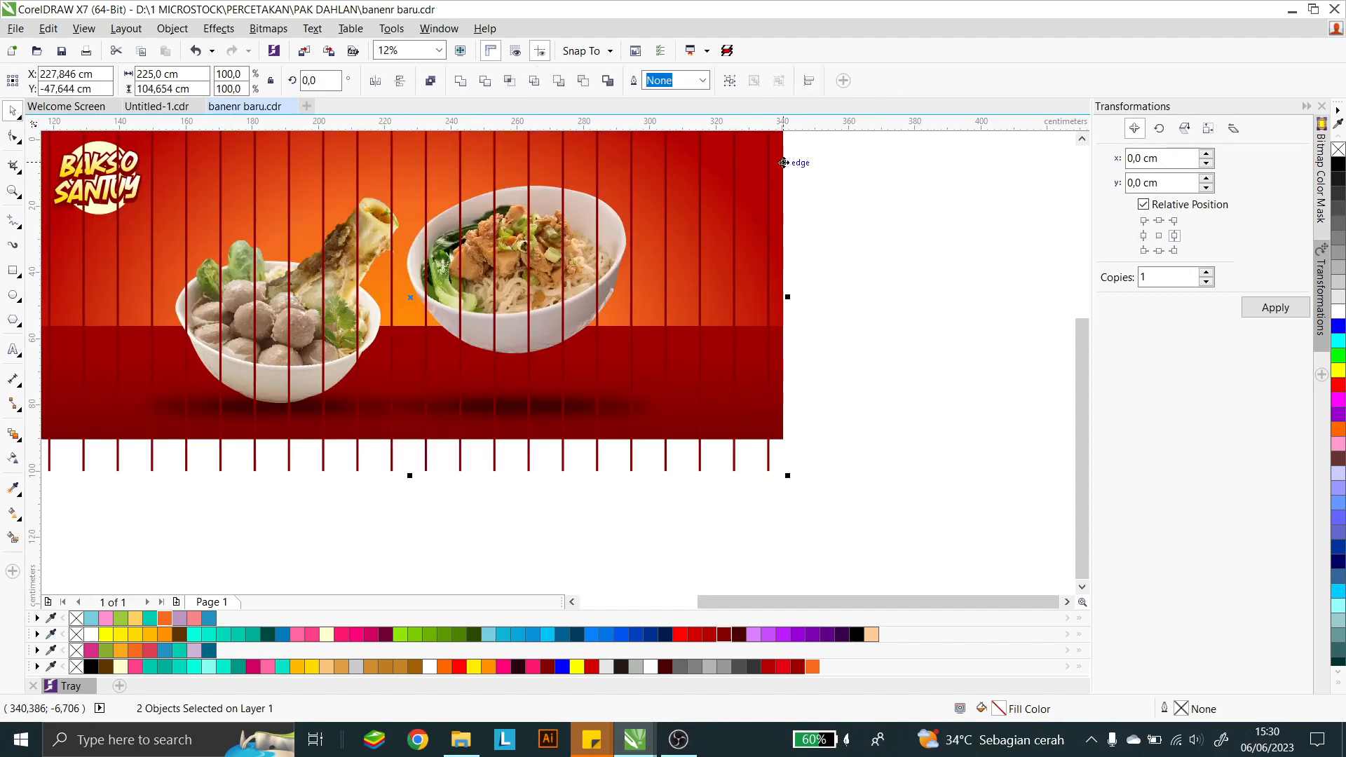
pyautogui.scroll(-1, 831, 403)
pyautogui.click(842, 310)
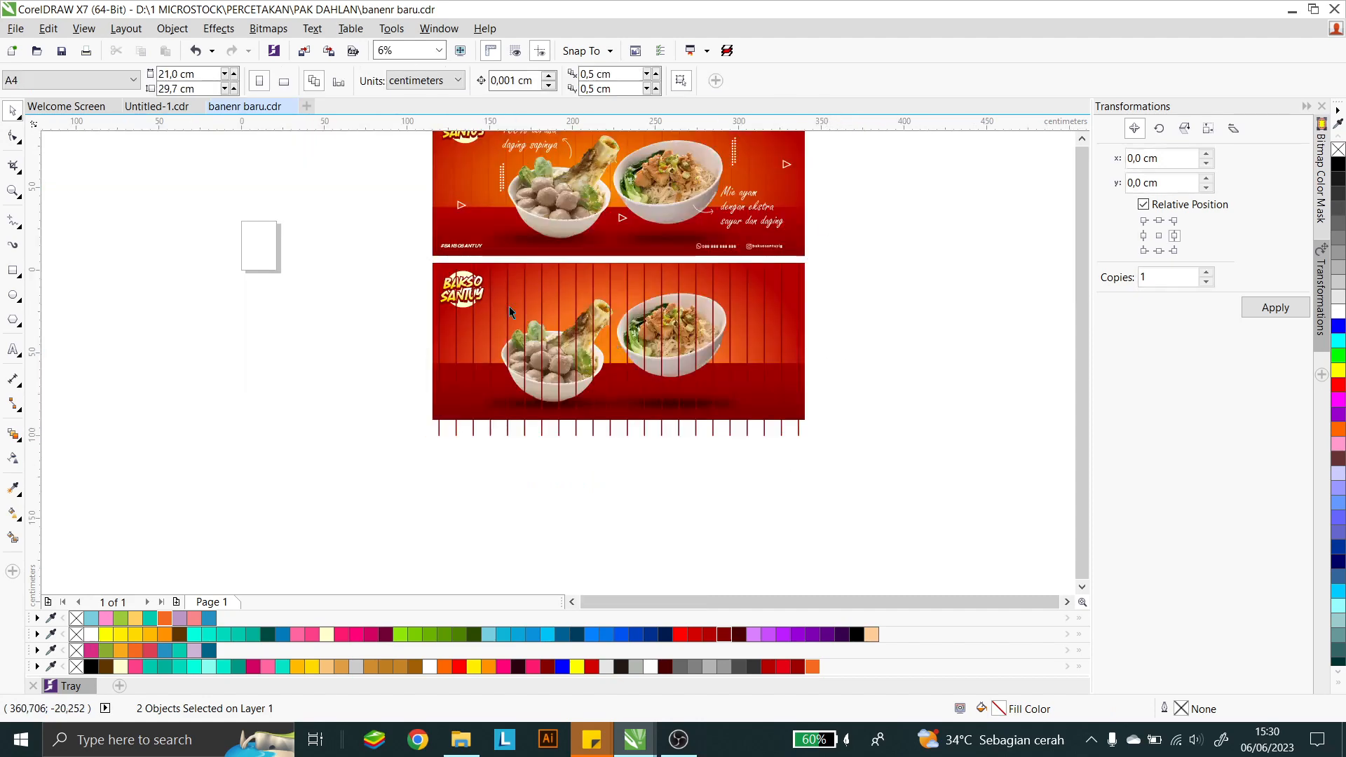
pyautogui.scroll(1, 609, 272)
pyautogui.click(617, 276)
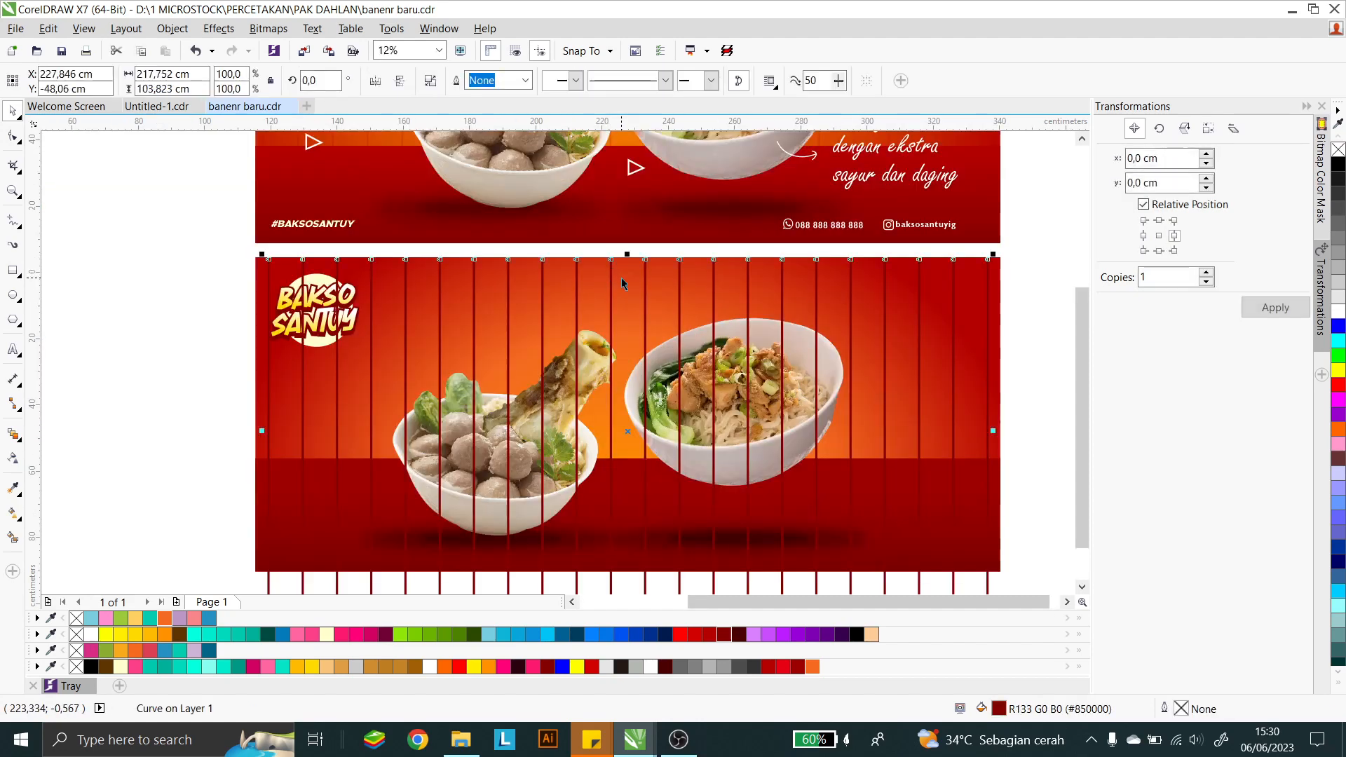
# Step: Align the welded stripes with the top edge of the new banner's background rectangle
pyautogui.scroll(1, 696, 273)
pyautogui.scroll(1, 696, 268)
pyautogui.keyDown('shift'); pyautogui.click(696, 268); pyautogui.keyUp('shift')
pyautogui.press('t')
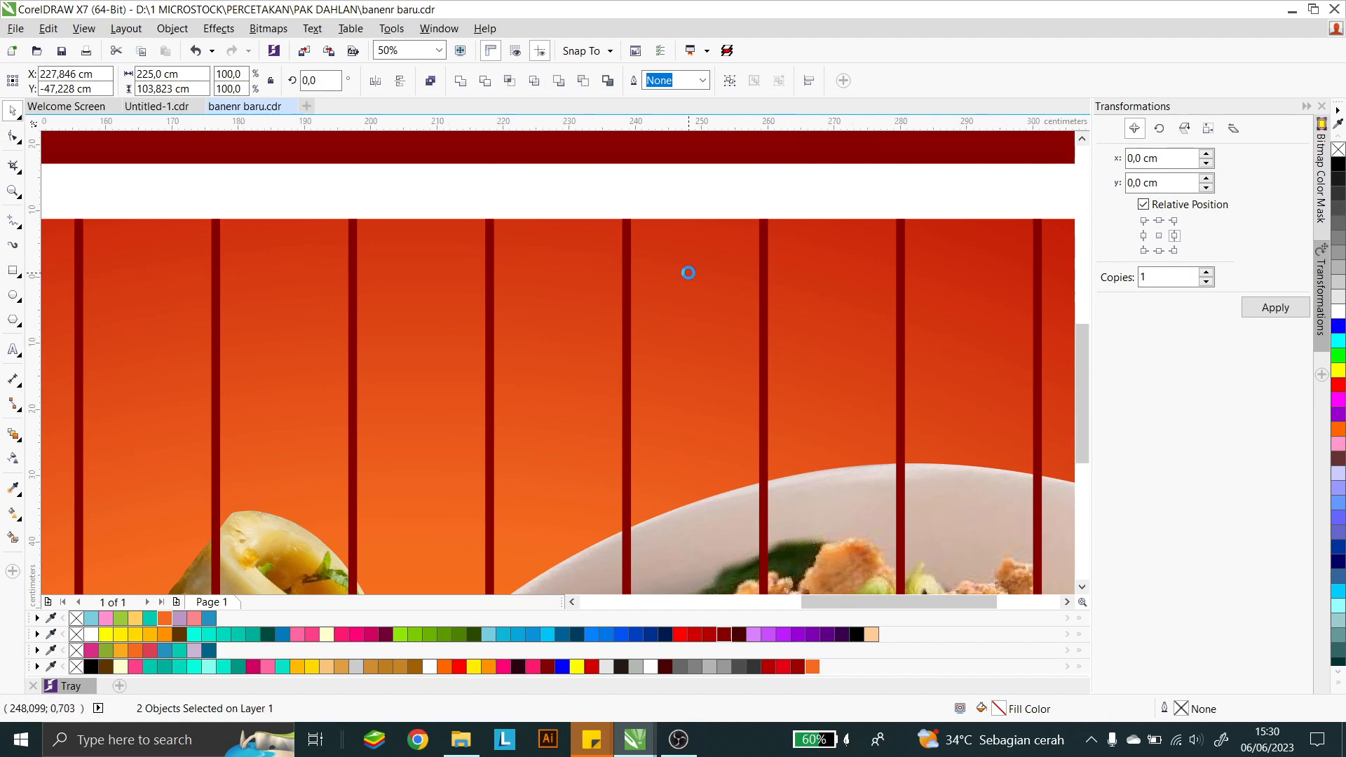
pyautogui.scroll(-2, 689, 272)
pyautogui.click(698, 250)
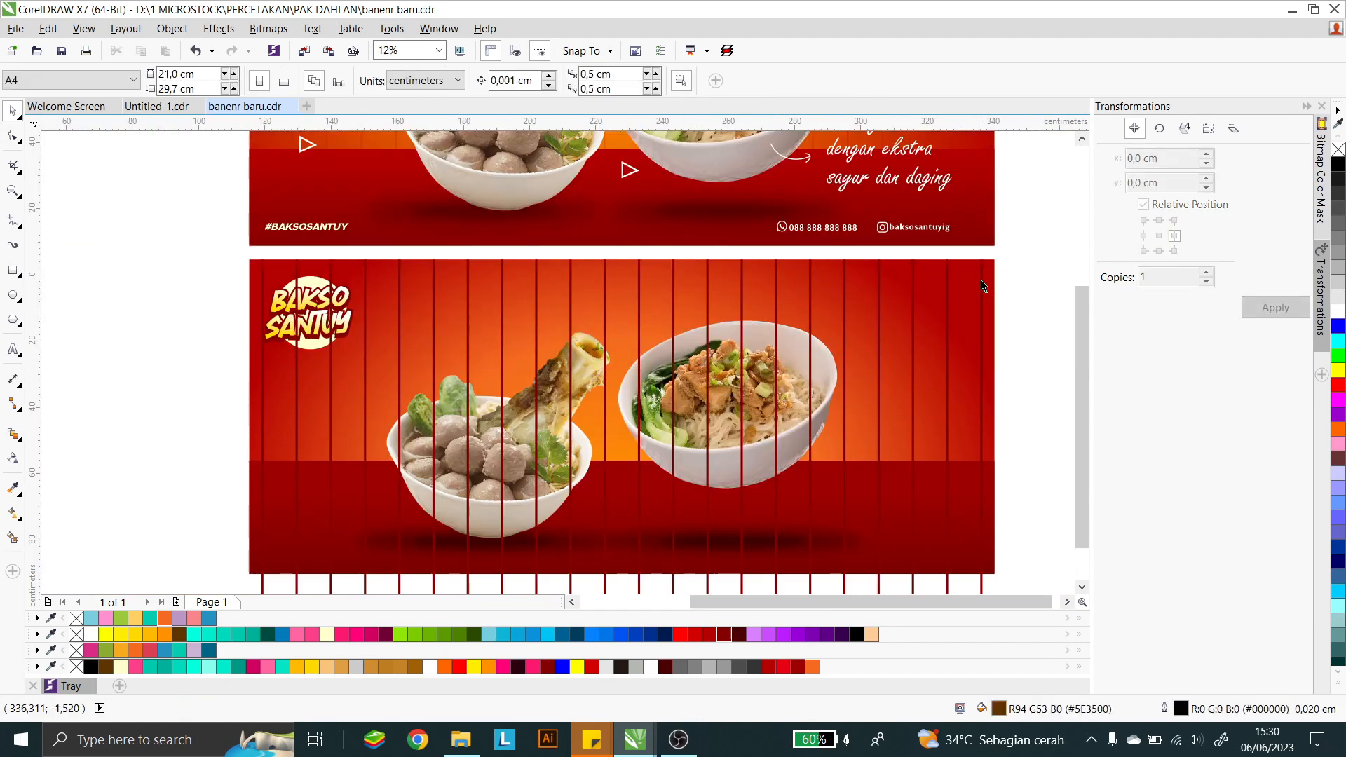
pyautogui.scroll(1, 1007, 293)
pyautogui.press('Escape')
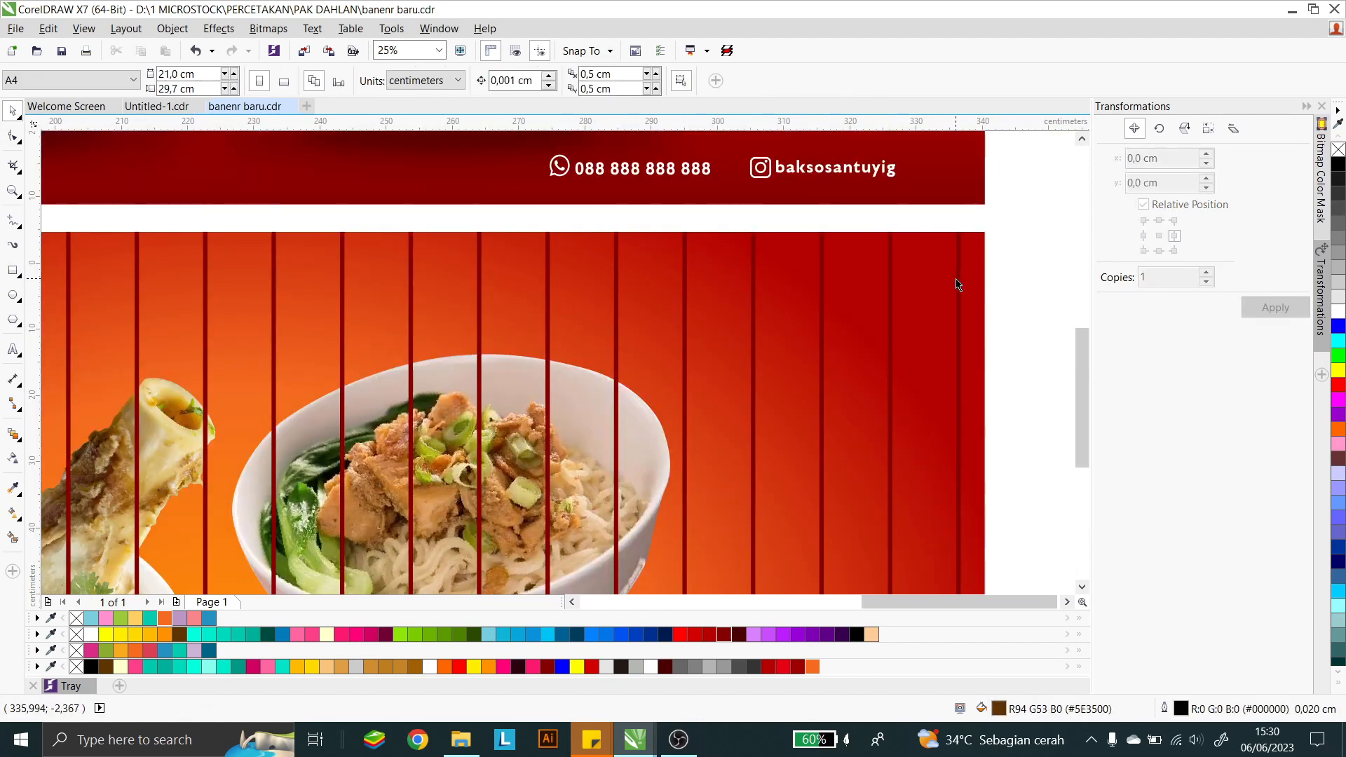
pyautogui.click(960, 279)
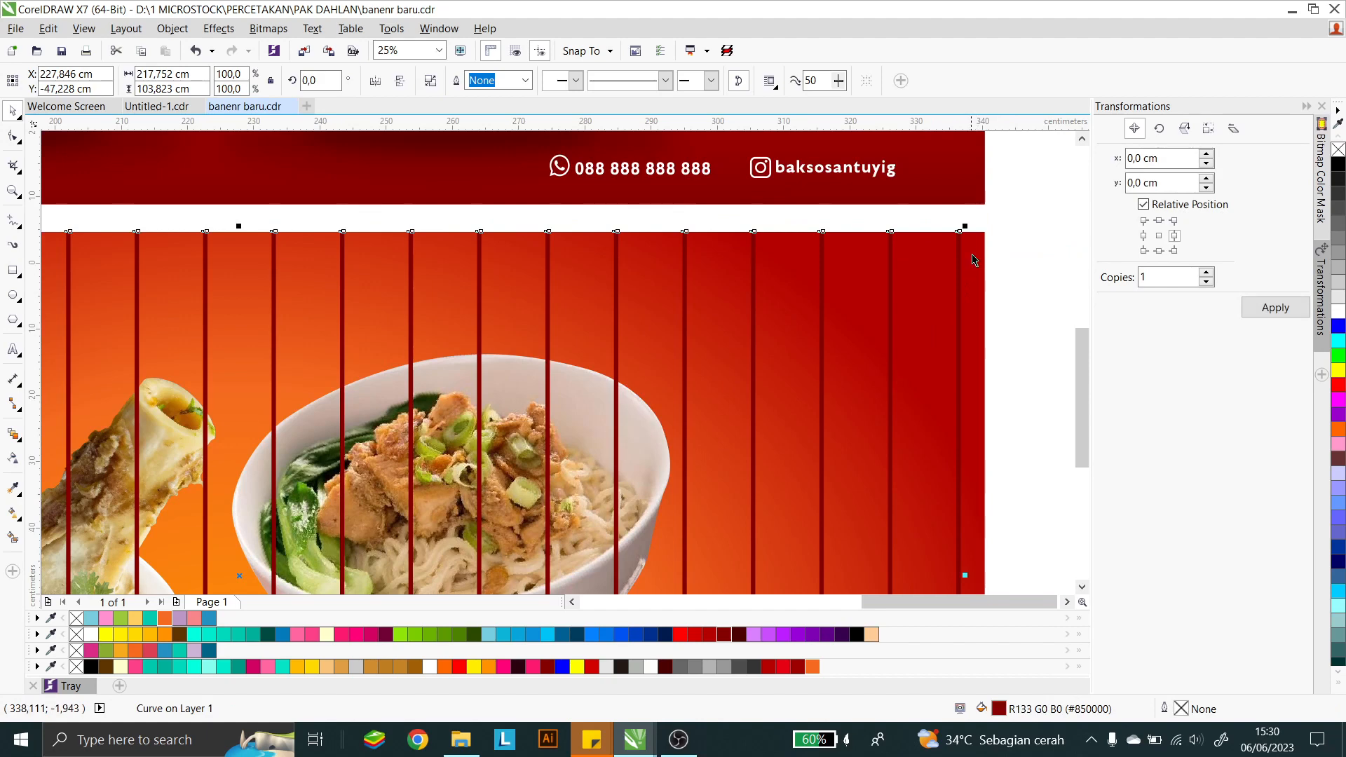
pyautogui.keyDown('shift'); pyautogui.click(979, 271); pyautogui.keyUp('shift')
pyautogui.scroll(-2, 843, 289)
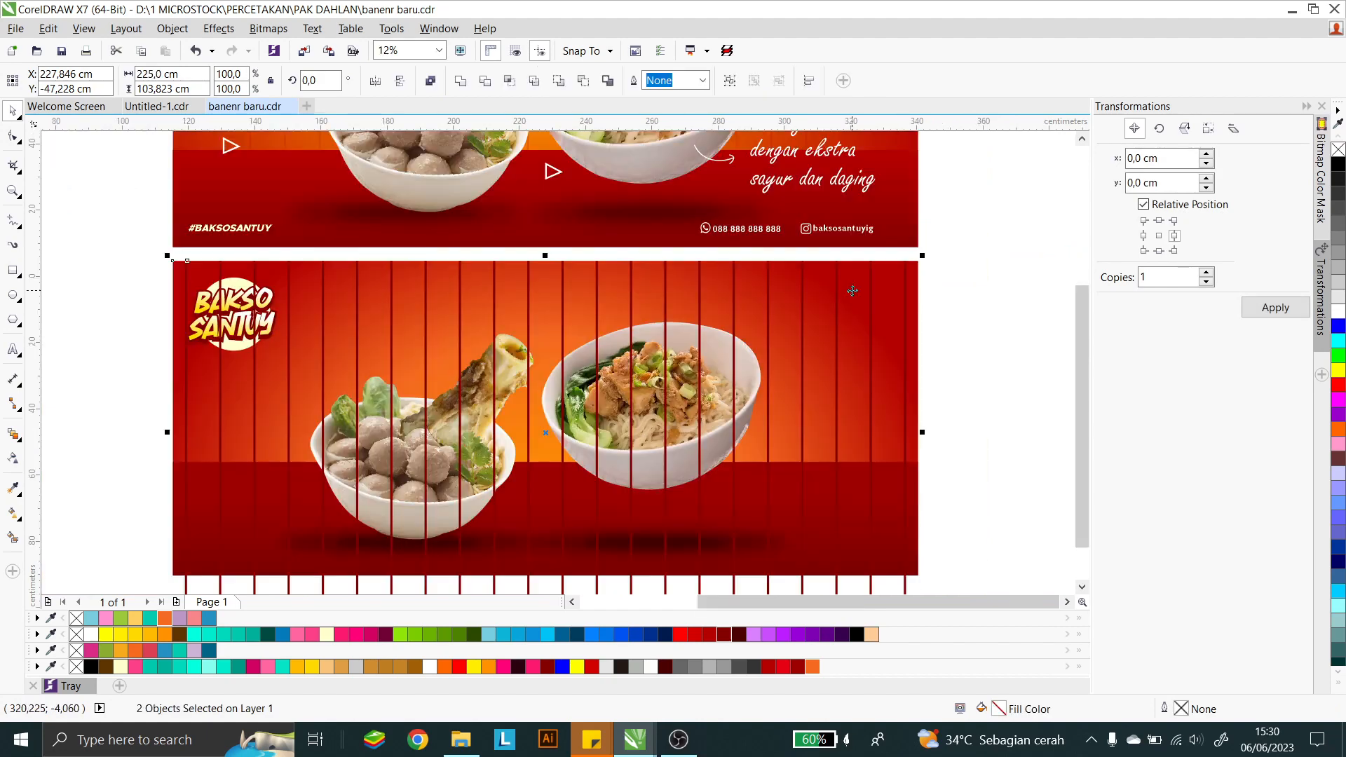
pyautogui.press('Escape')
# Step: Apply a uniform transparency of 83 to the welded vertical stripes on the new banner
pyautogui.scroll(1, 871, 449)
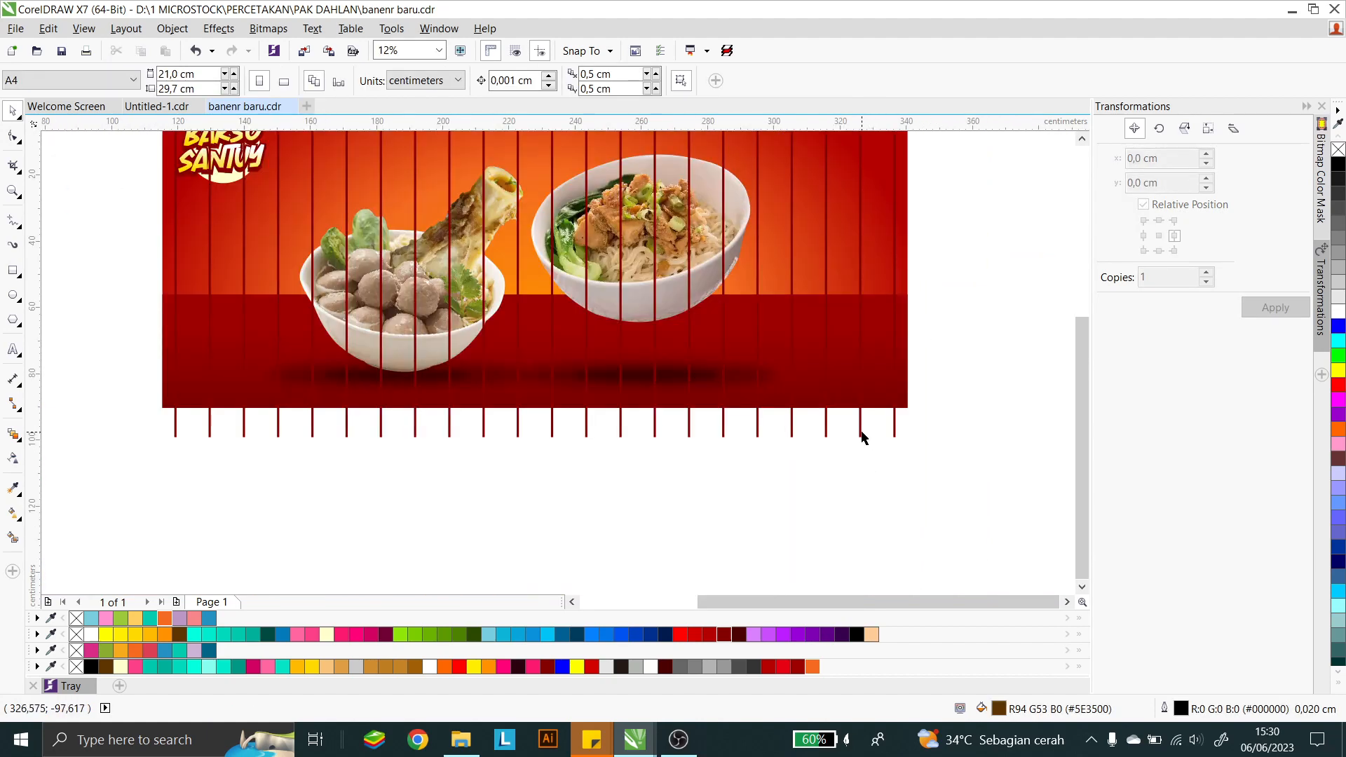
pyautogui.click(863, 438)
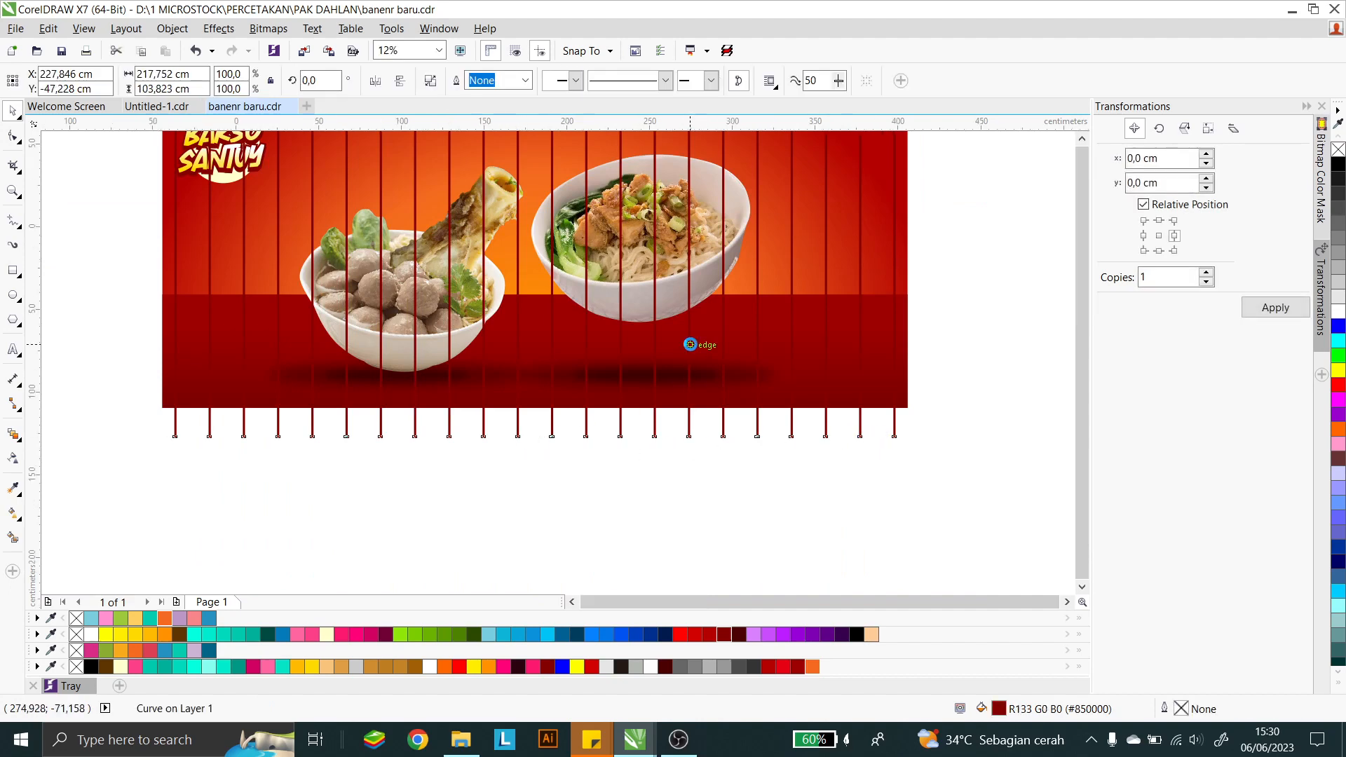
pyautogui.scroll(-1, 690, 344)
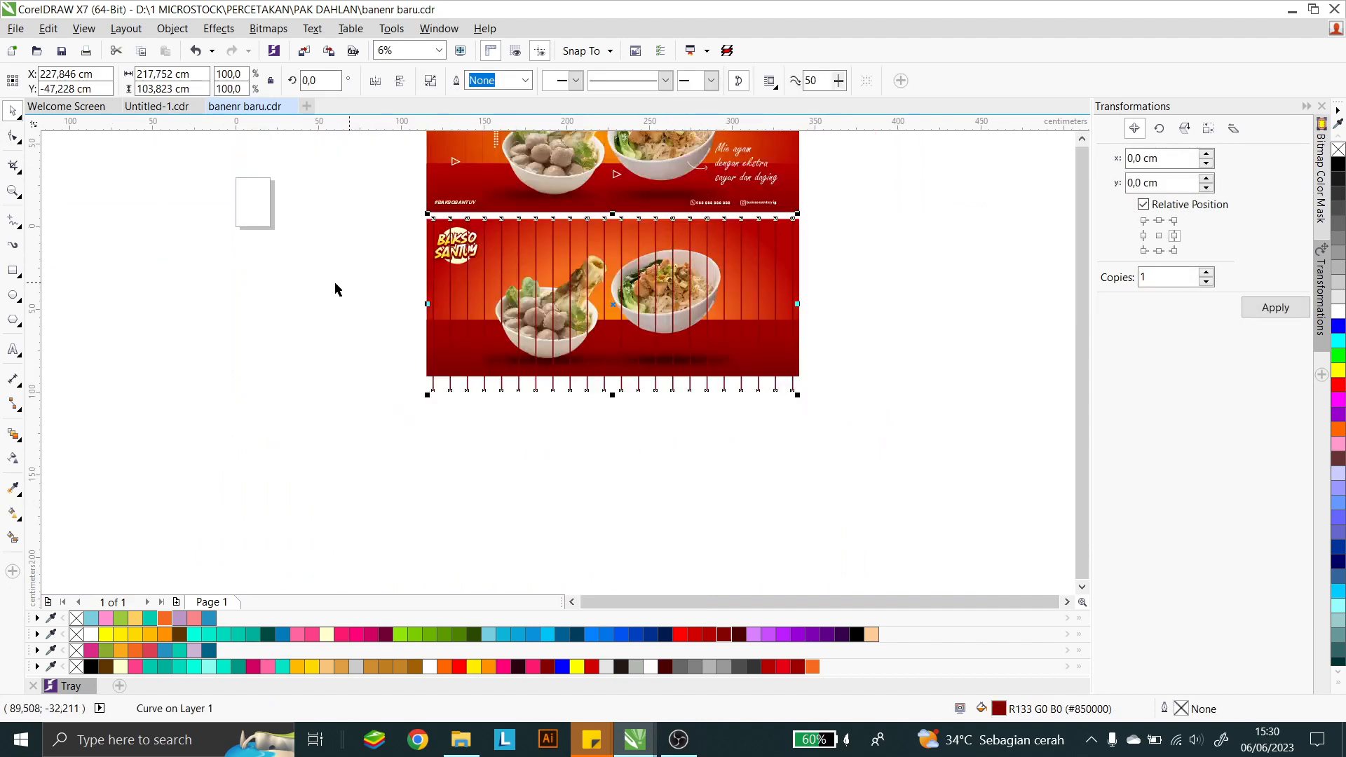
pyautogui.click(13, 457)
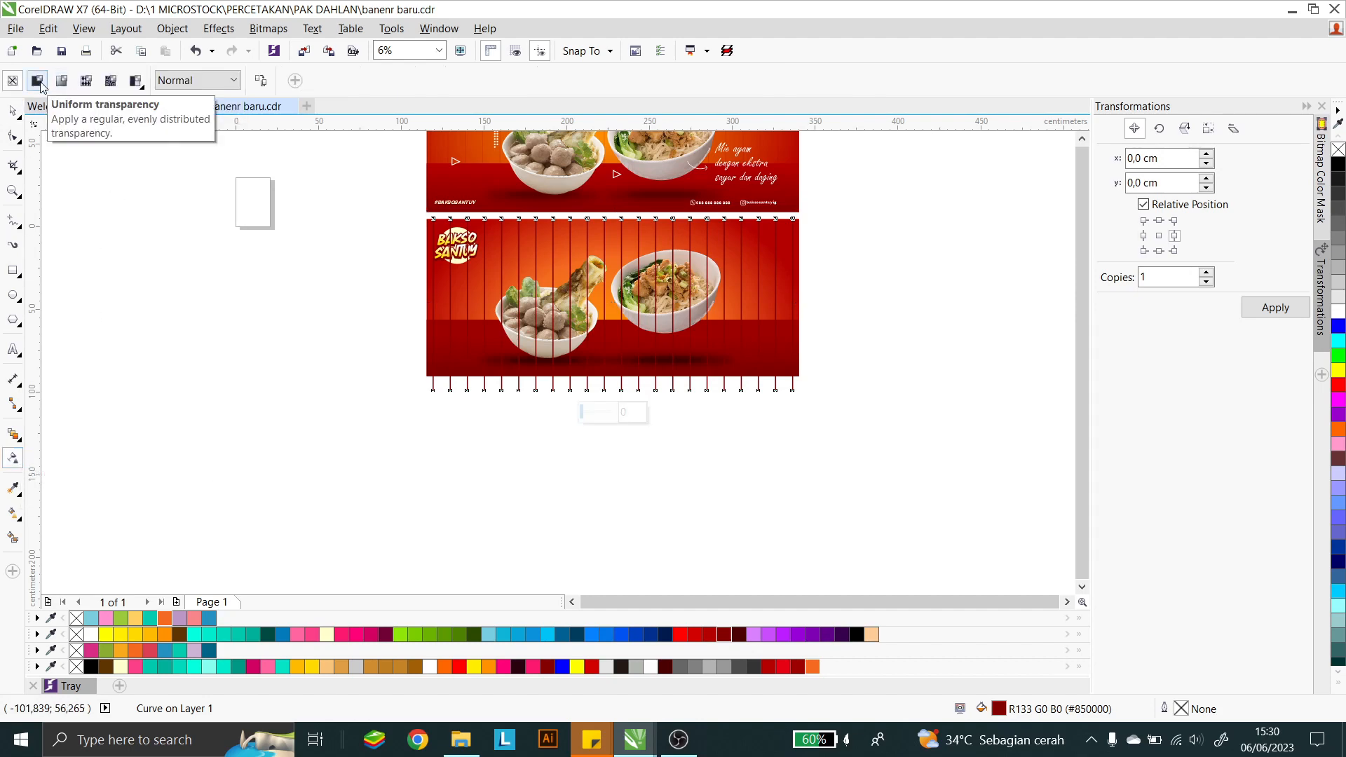
pyautogui.click(39, 82)
pyautogui.moveTo(352, 81); pyautogui.dragTo(268, 81)
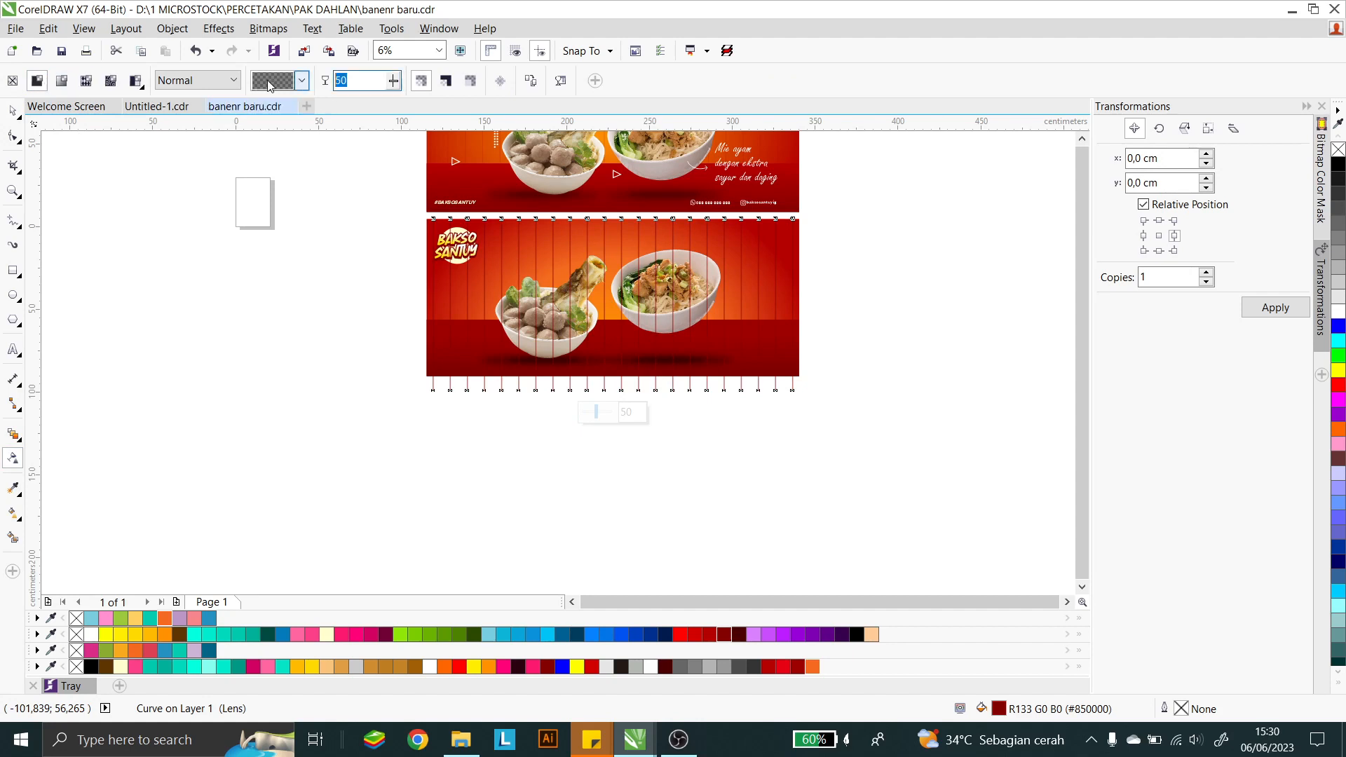
pyautogui.press('Up')
pyautogui.press('Up')
pyautogui.press('Up')
pyautogui.press('Up')
pyautogui.press('Up')
pyautogui.press('Up')
pyautogui.press('Up')
pyautogui.press('Up')
pyautogui.press('Up')
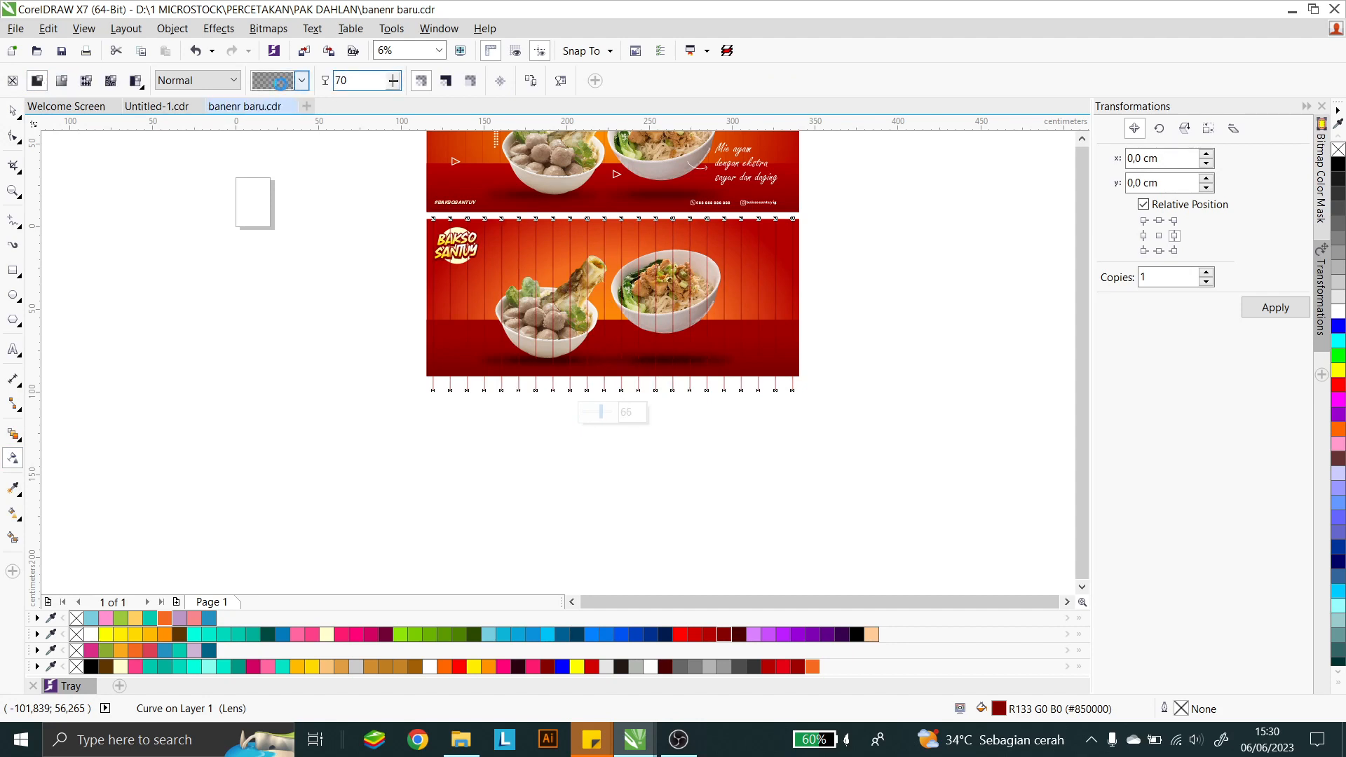
pyautogui.press('Up')
pyautogui.press('Up')
pyautogui.press('Up')
pyautogui.press('Up')
pyautogui.press('Up')
pyautogui.press('Up')
pyautogui.press('Up')
pyautogui.press('Up')
pyautogui.press('Up')
pyautogui.press('Up')
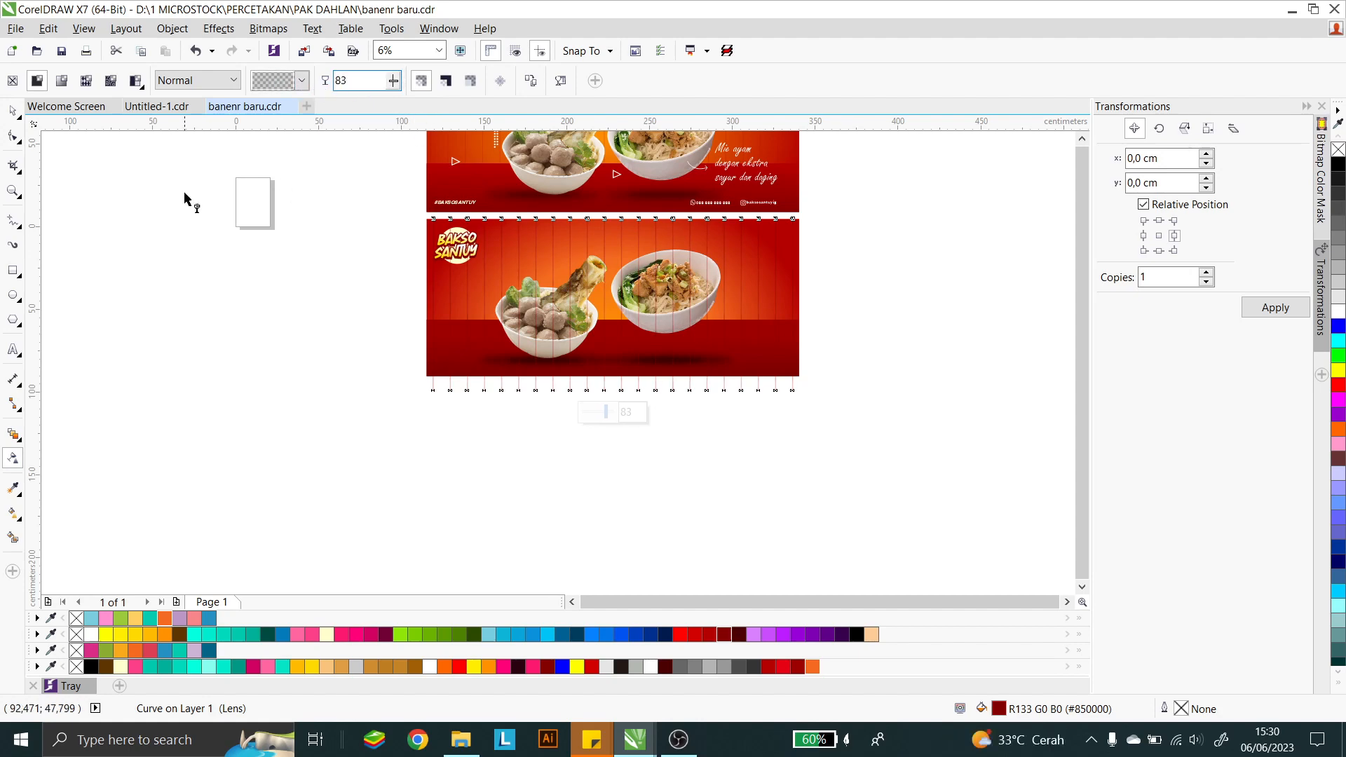
pyautogui.click(14, 111)
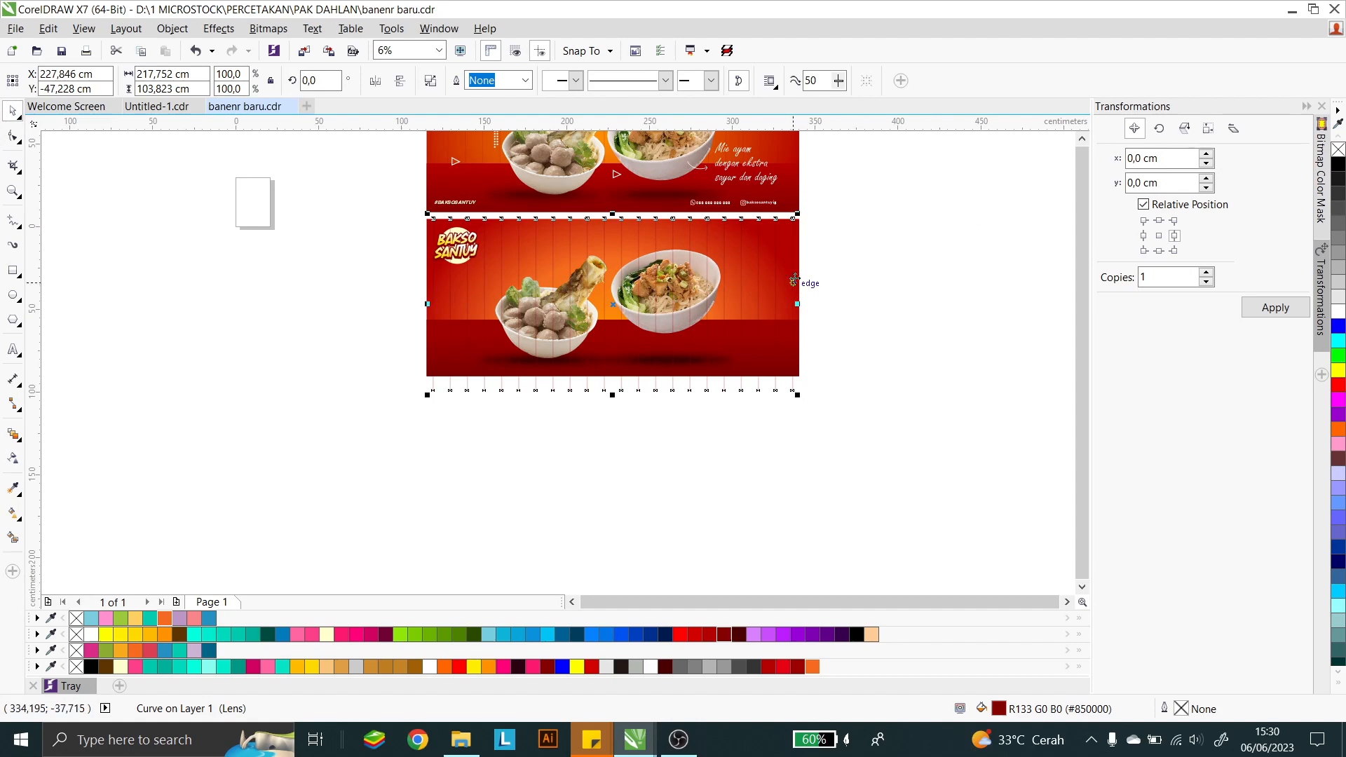
# Step: PowerClip the transparent stripes inside the new banner's background rectangle
pyautogui.scroll(1, 812, 180)
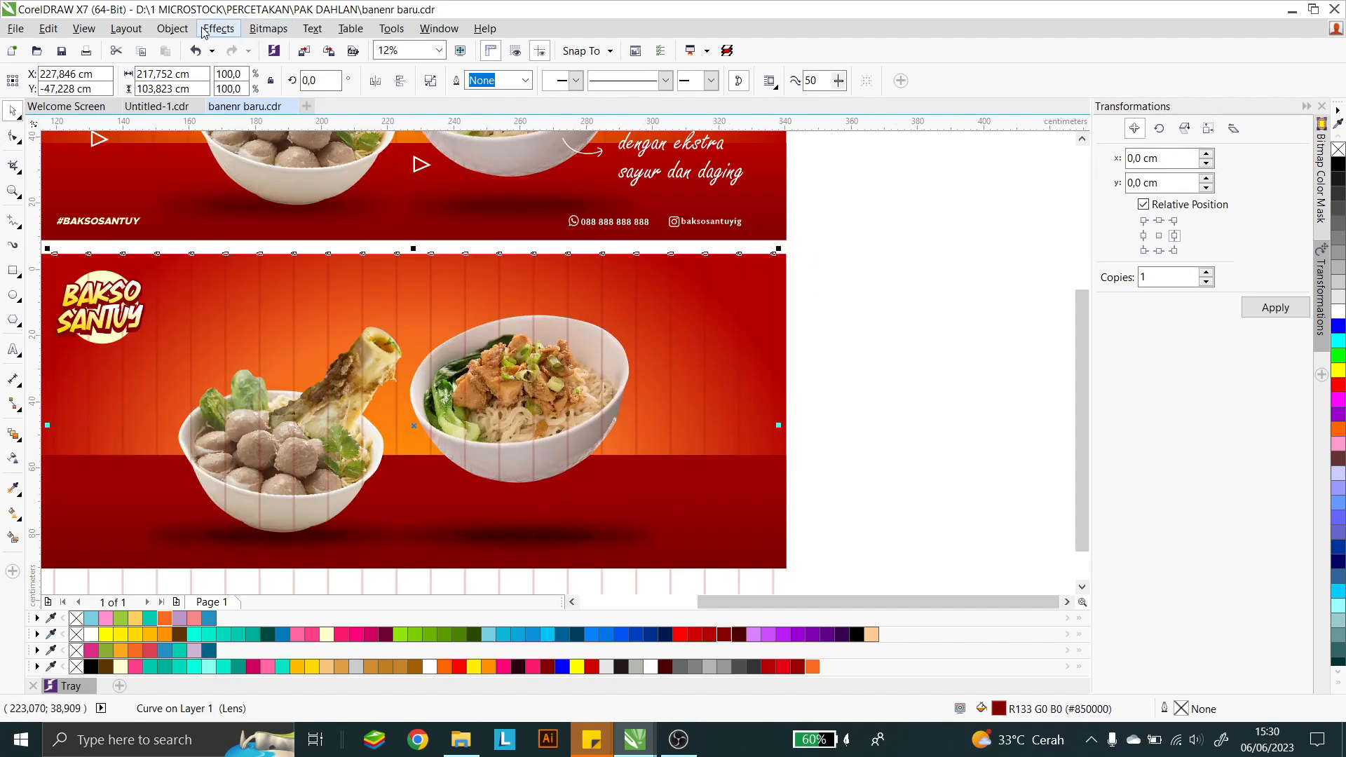
pyautogui.click(171, 28)
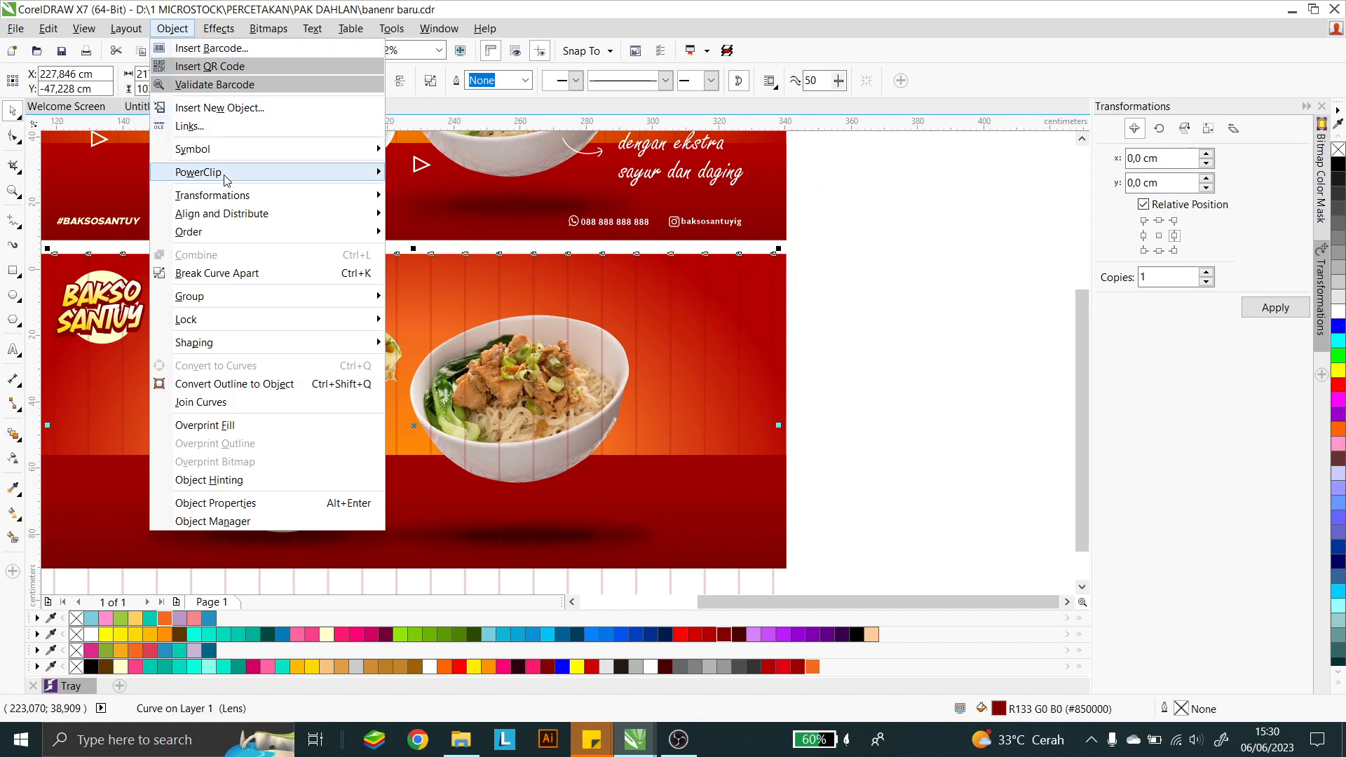
pyautogui.moveTo(226, 180)
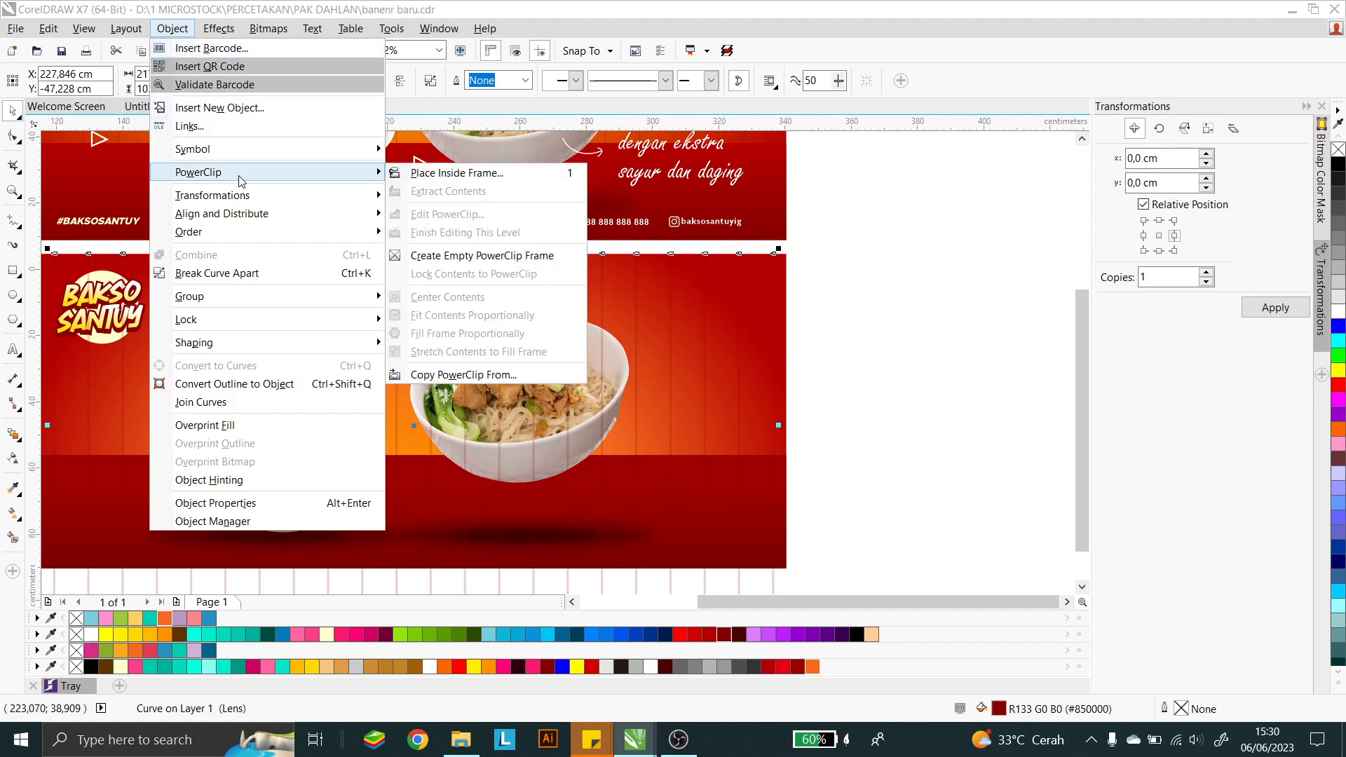
pyautogui.click(479, 174)
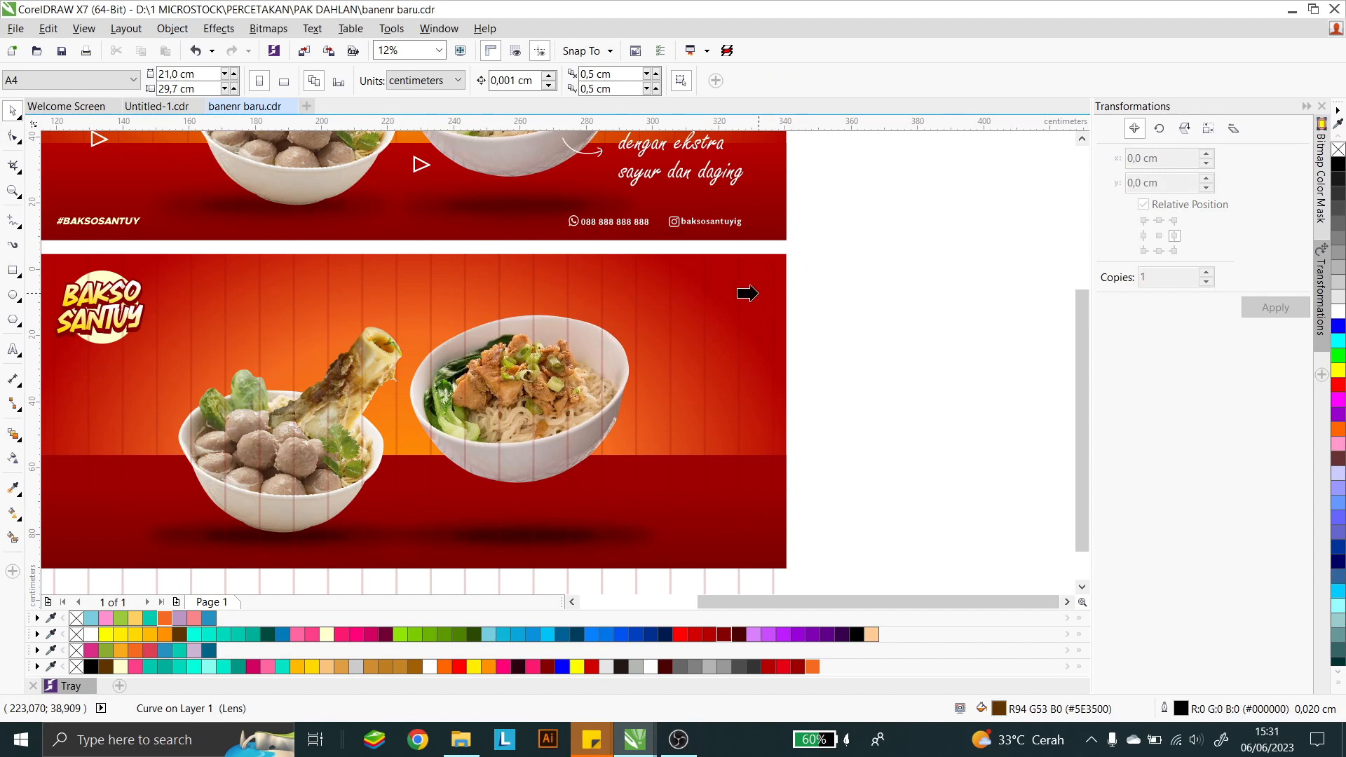
pyautogui.click(755, 293)
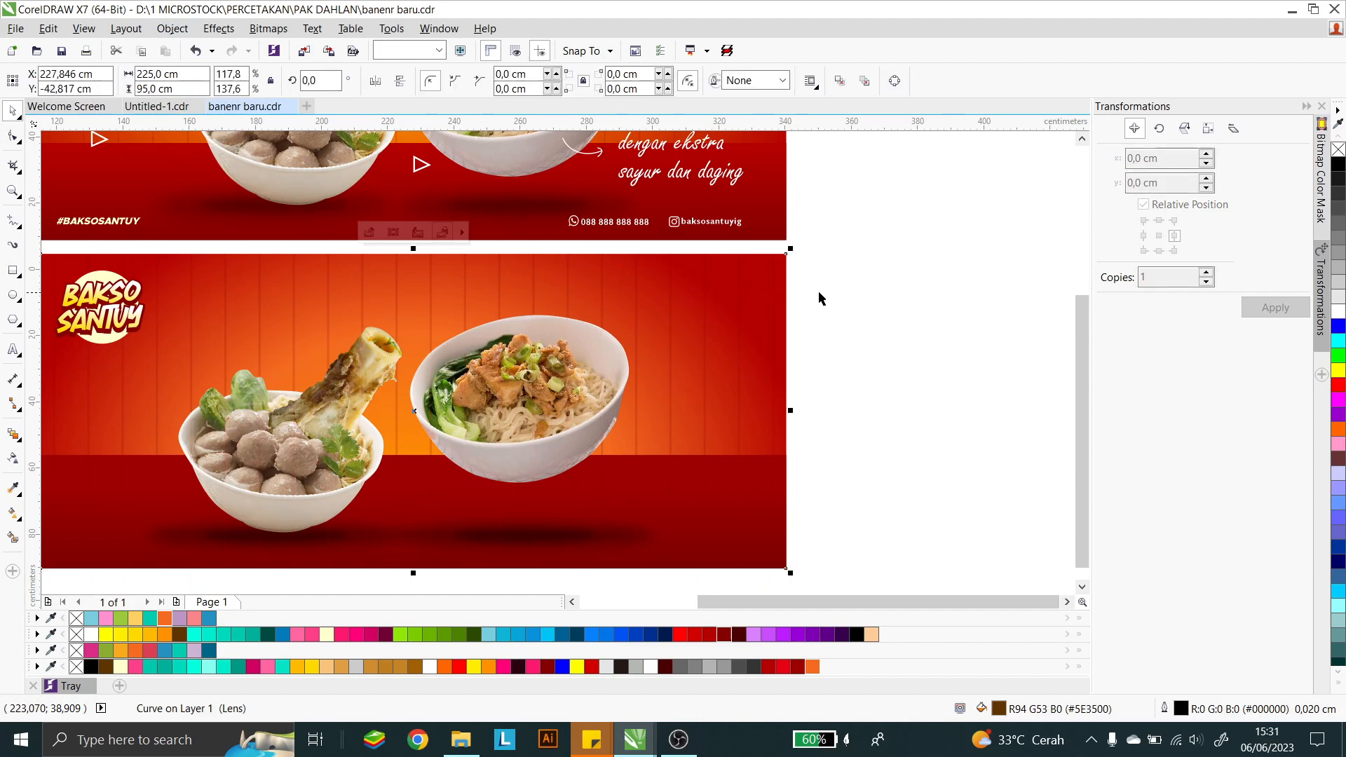
pyautogui.click(819, 292)
pyautogui.scroll(-1, 728, 293)
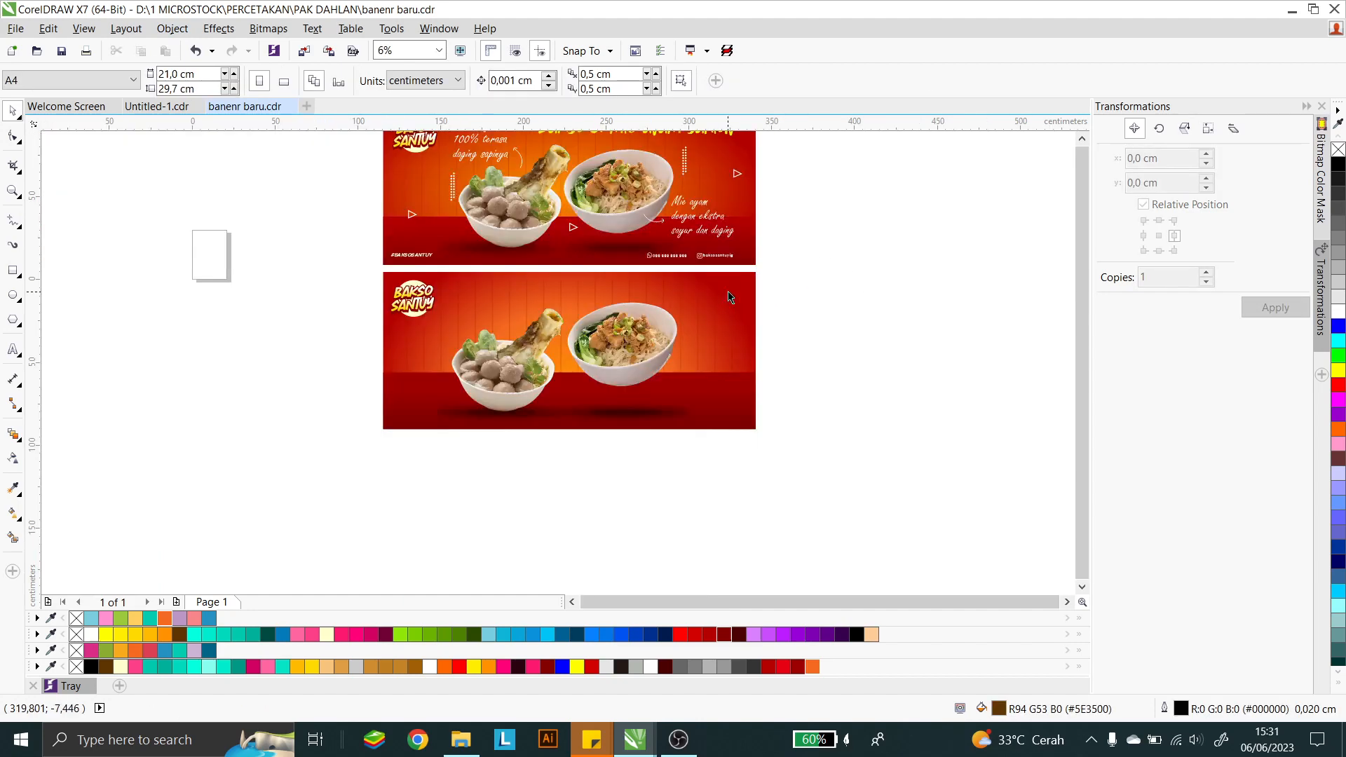
# Step: Add artistic text "sdedef" beside the new banner and enlarge it to about 158 cm wide
pyautogui.scroll(-1, 694, 235)
pyautogui.scroll(1, 676, 243)
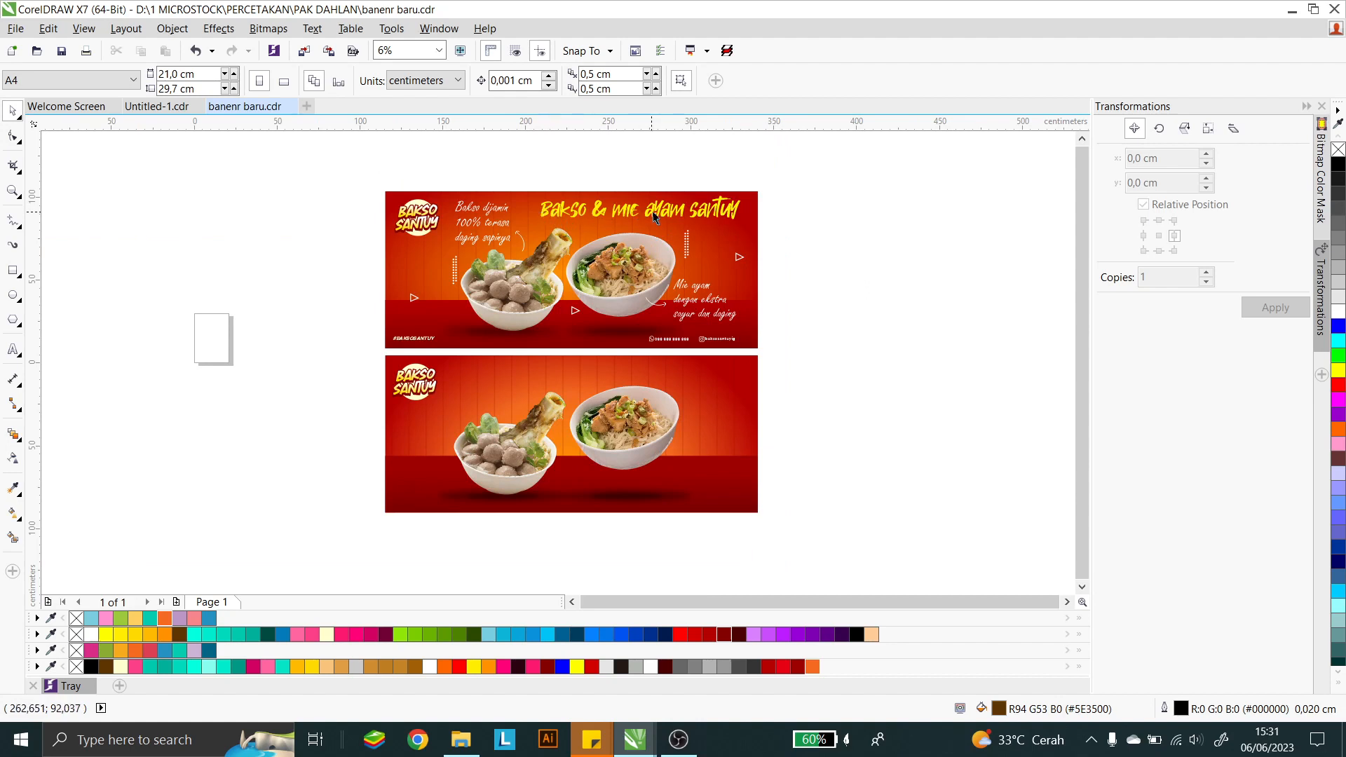
pyautogui.click(11, 349)
pyautogui.click(793, 427)
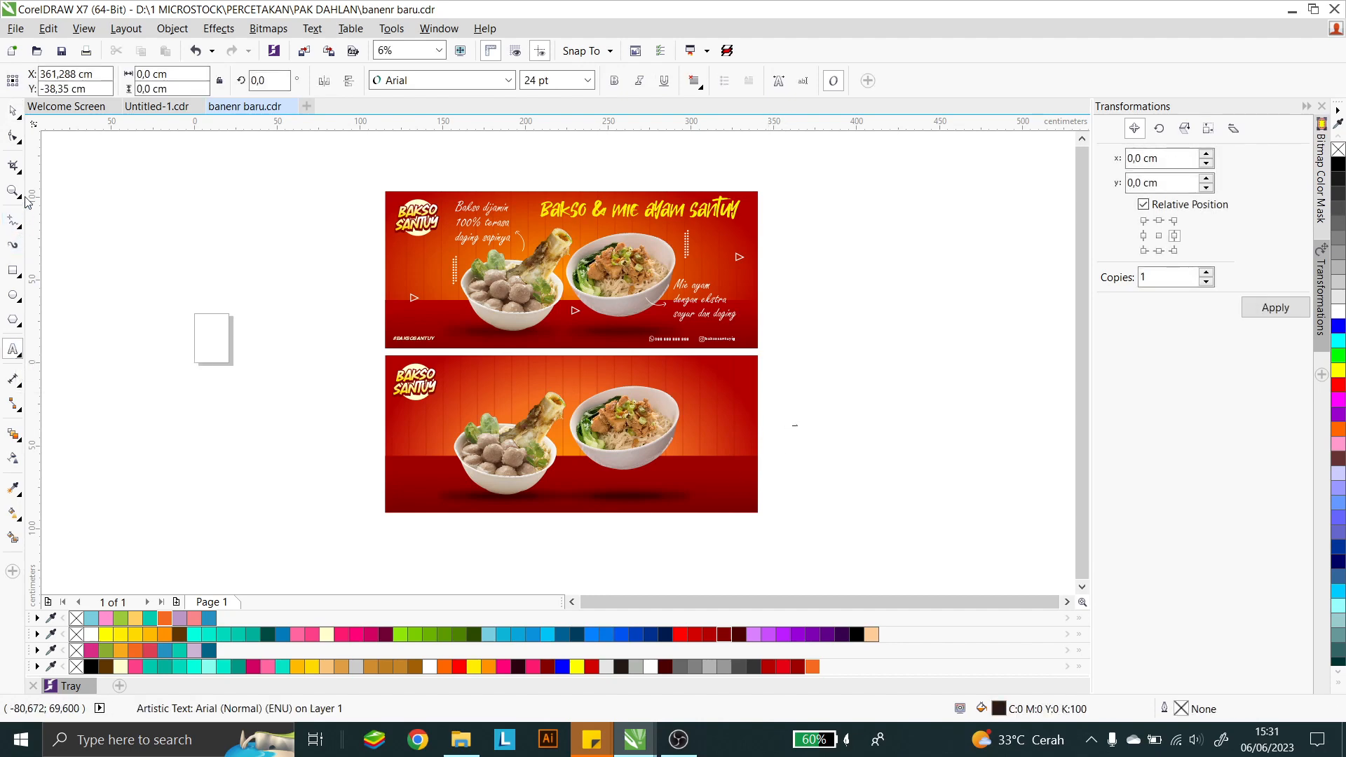
pyautogui.click(12, 113)
pyautogui.moveTo(802, 420); pyautogui.dragTo(878, 404)
pyautogui.click(852, 430)
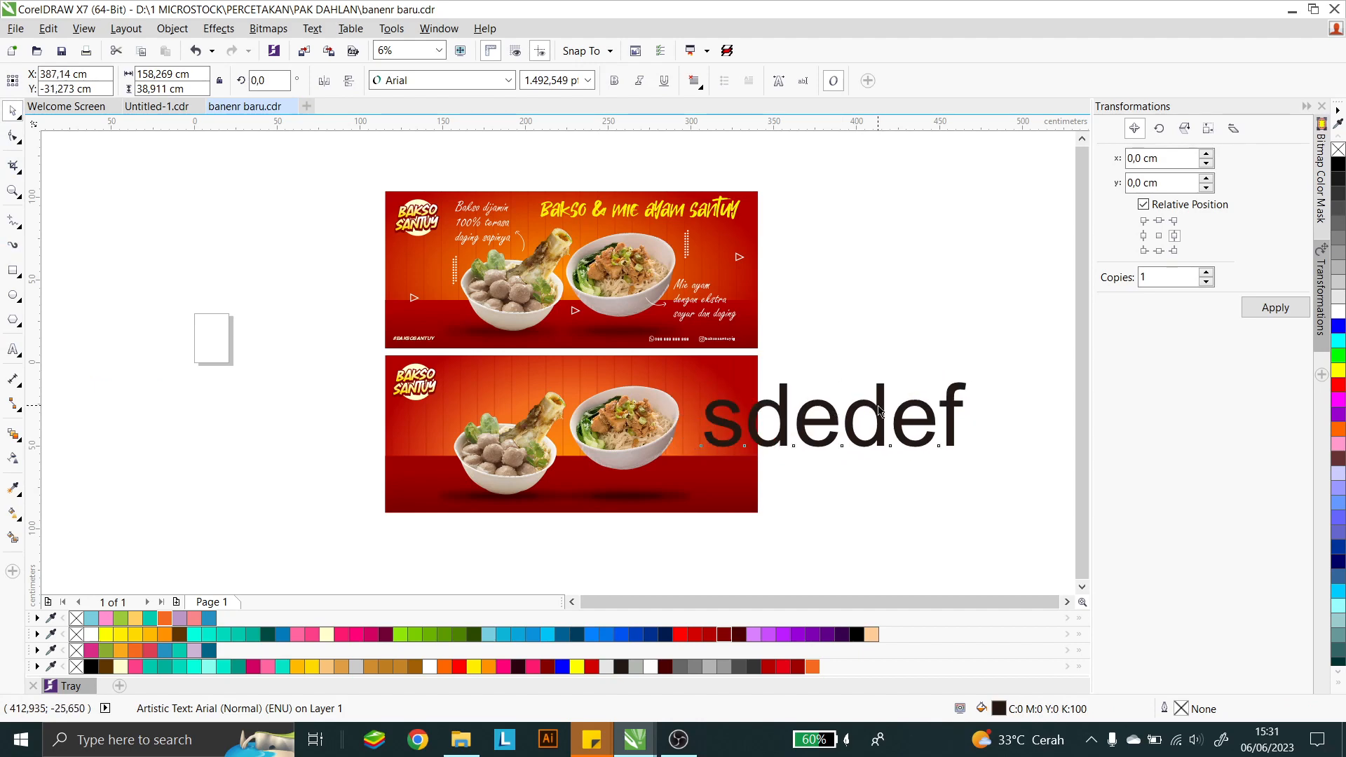
# Step: Replace the placeholder text beside the new banner with "bakso & mie ayam santuy"
pyautogui.doubleClick(878, 404)
pyautogui.hotkey('ctrl', 'a')
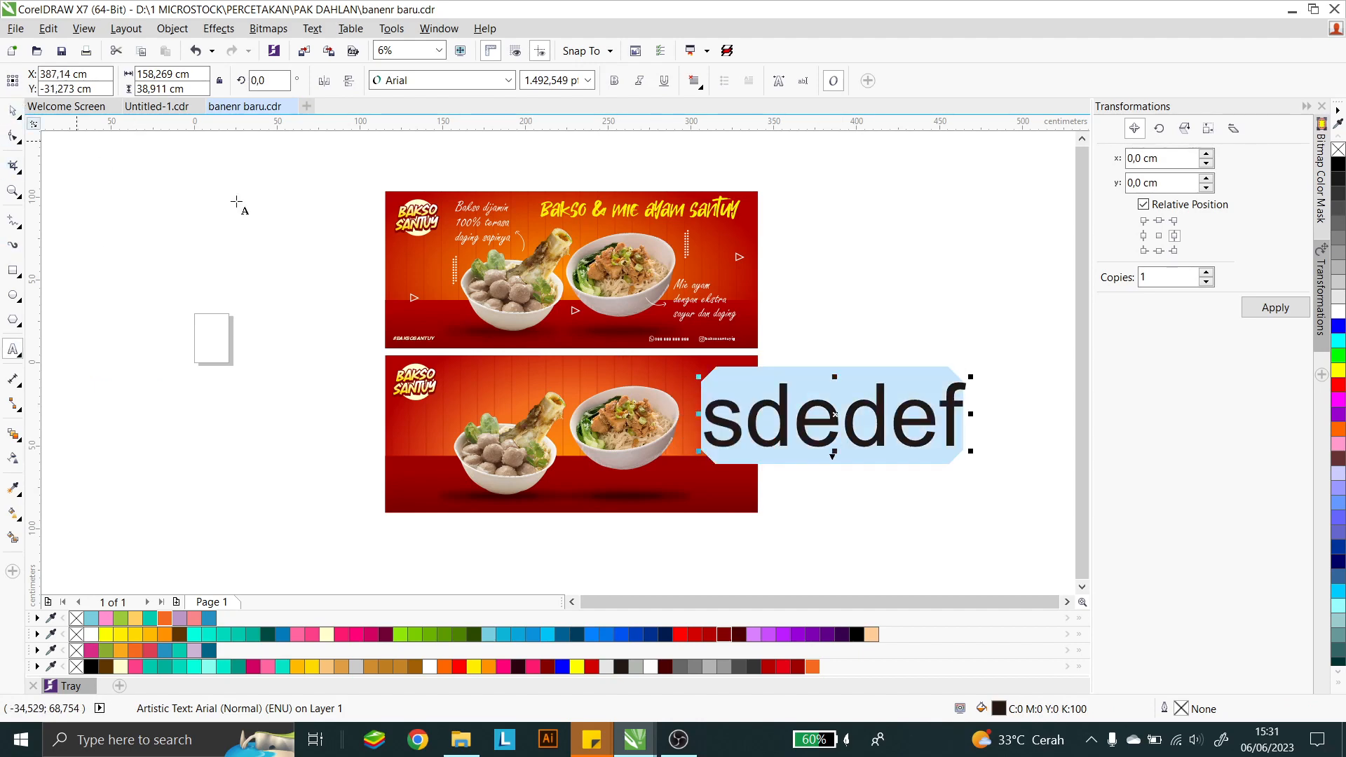
pyautogui.write('baks')
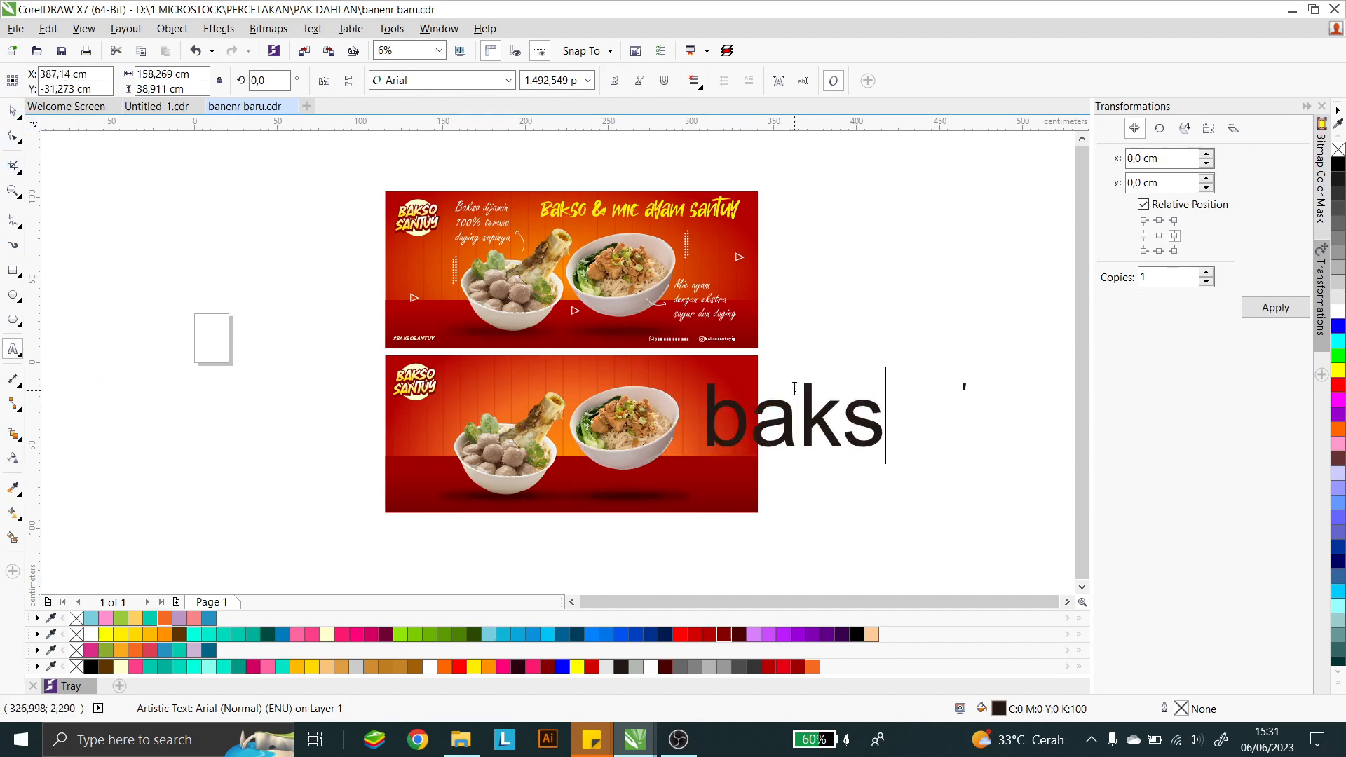
pyautogui.write('o ')
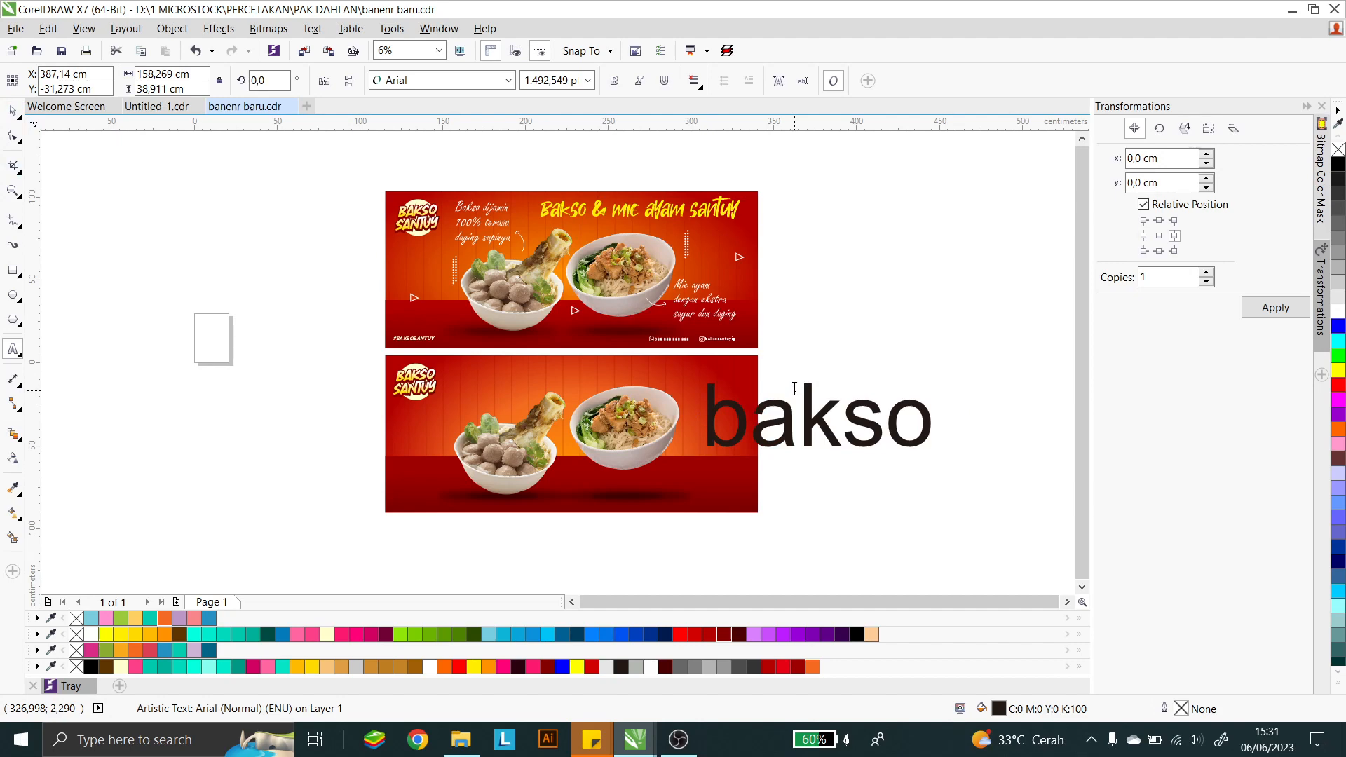
pyautogui.write('& ')
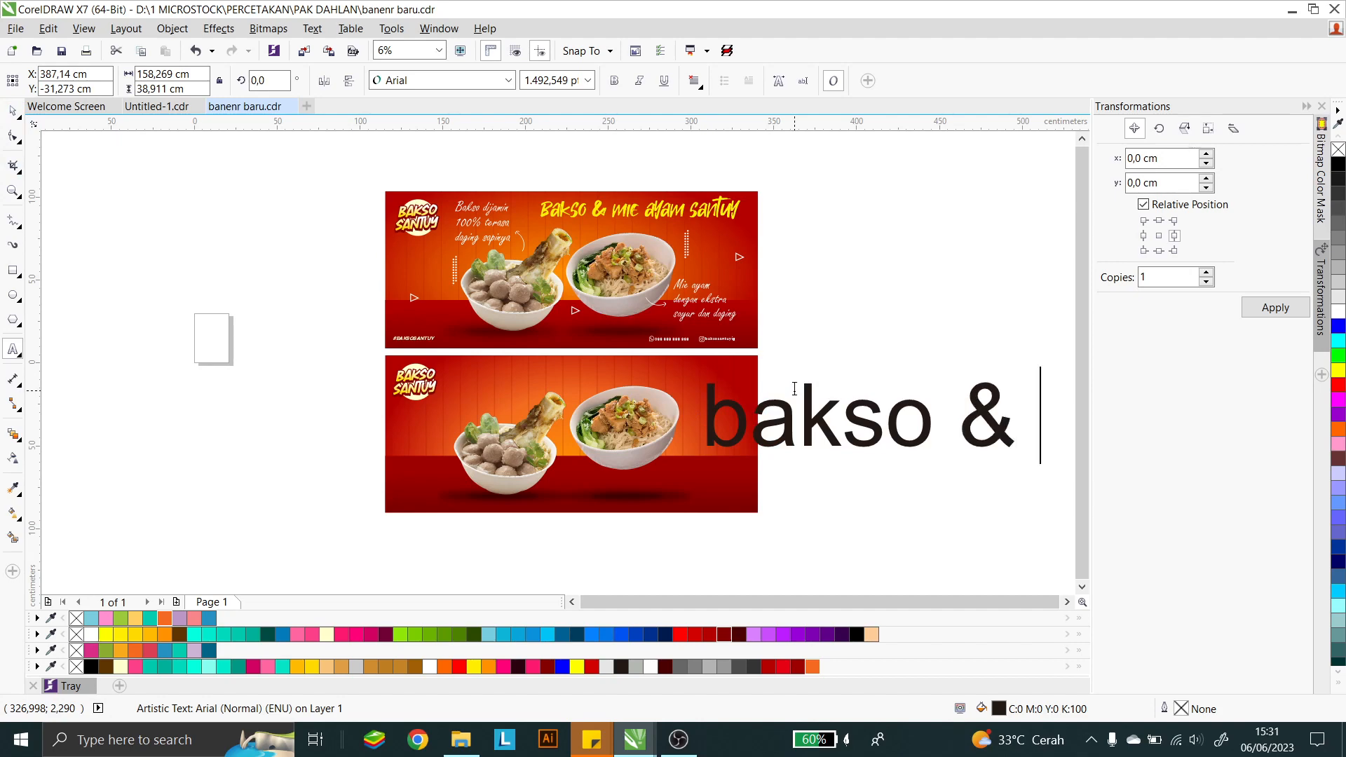
pyautogui.write('mei')
pyautogui.press('BackSpace')
pyautogui.press('BackSpace')
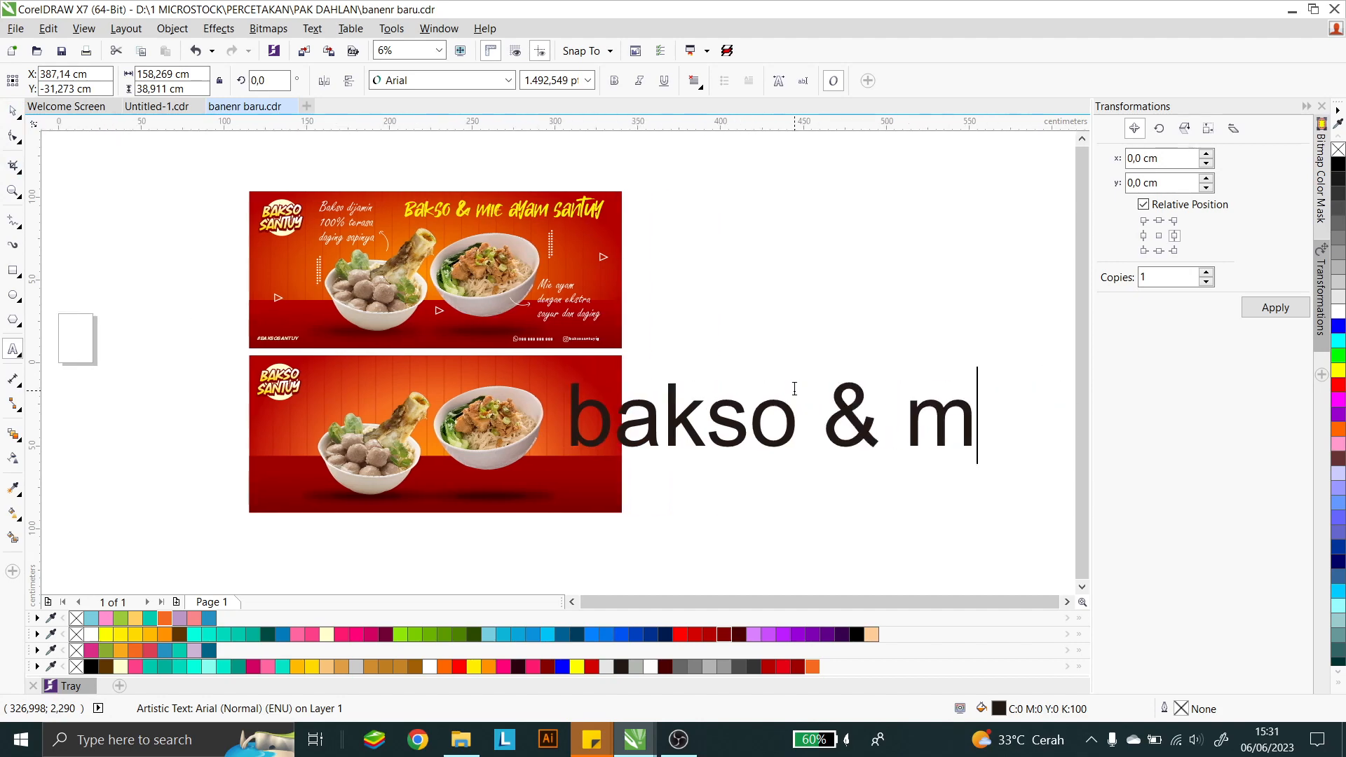
pyautogui.write('ie ay')
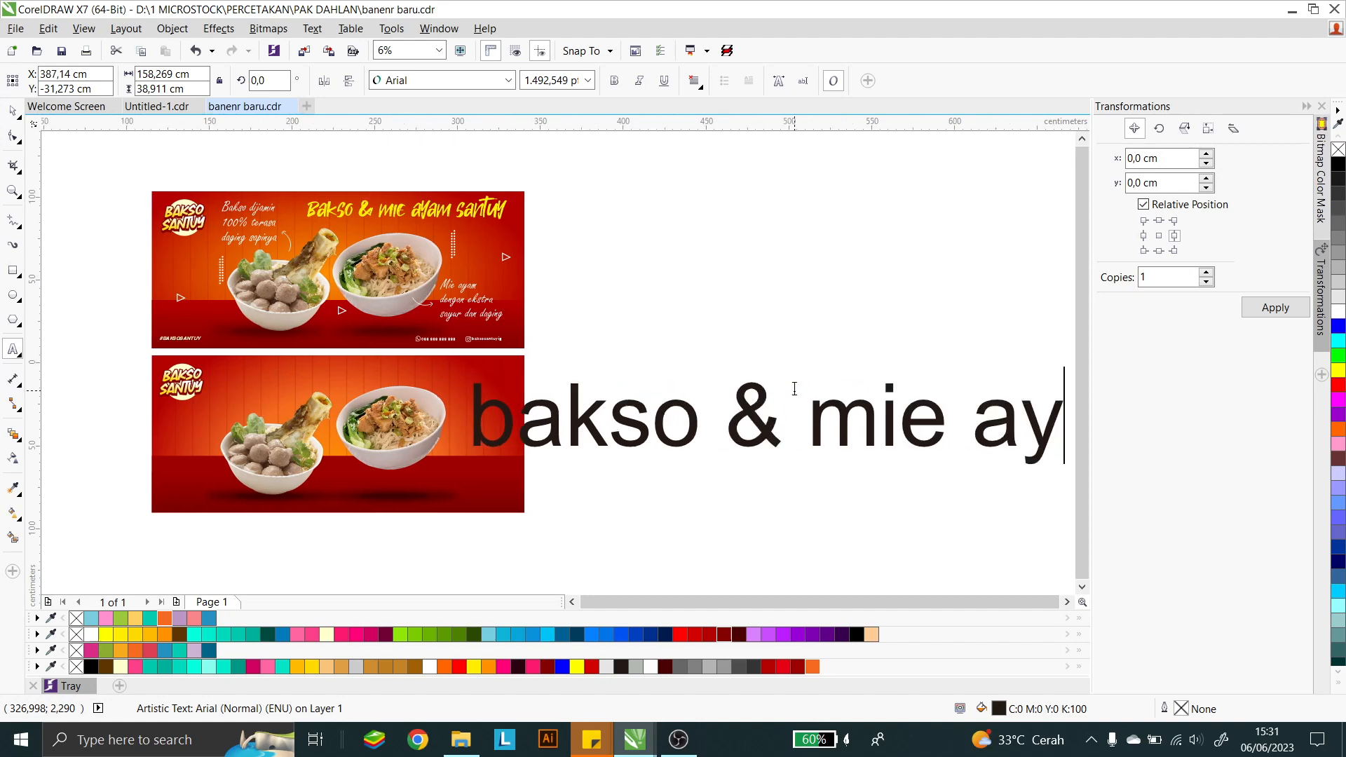
pyautogui.write('am santuy')
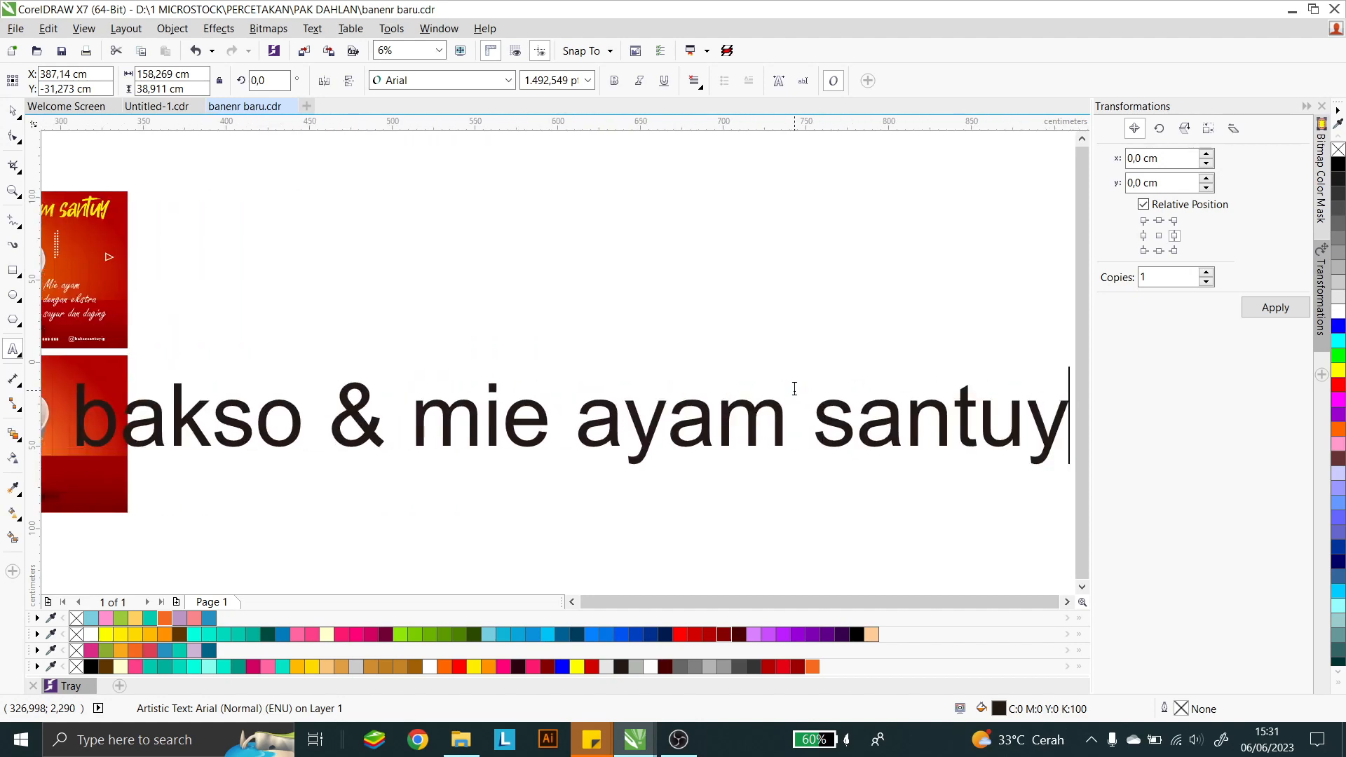
pyautogui.click(12, 111)
# Step: Shrink the headline text to about 184 cm wide and move it onto the new banner's upper edge area
pyautogui.scroll(-1, 675, 295)
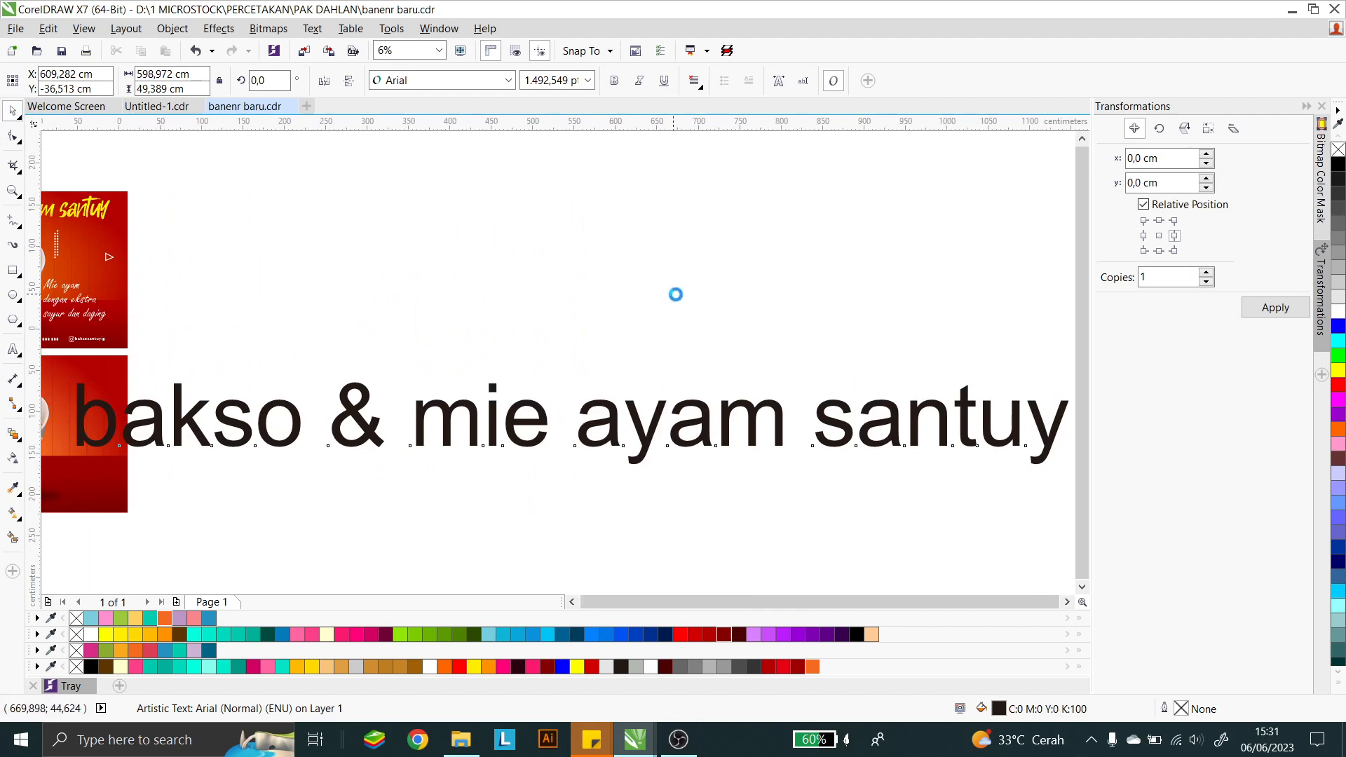
pyautogui.moveTo(877, 333); pyautogui.dragTo(707, 320)
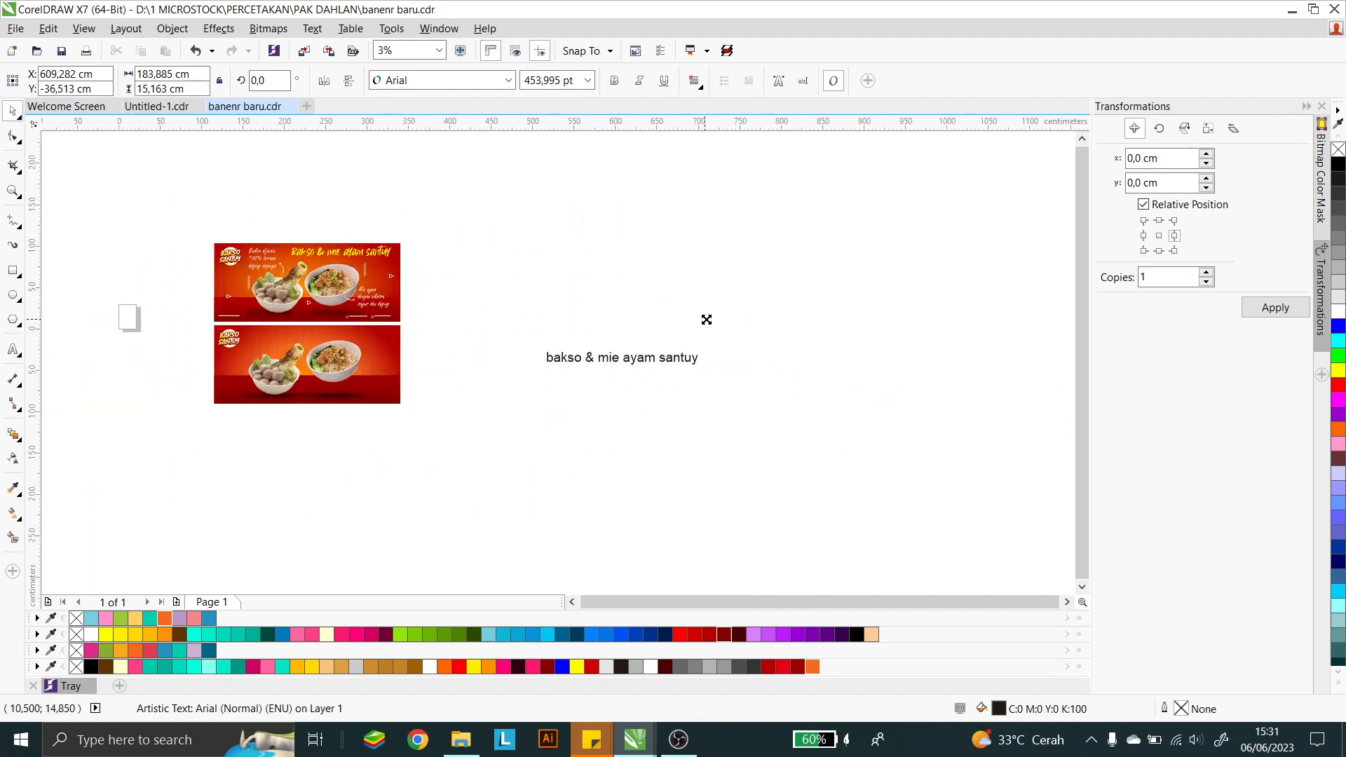
pyautogui.scroll(1, 806, 382)
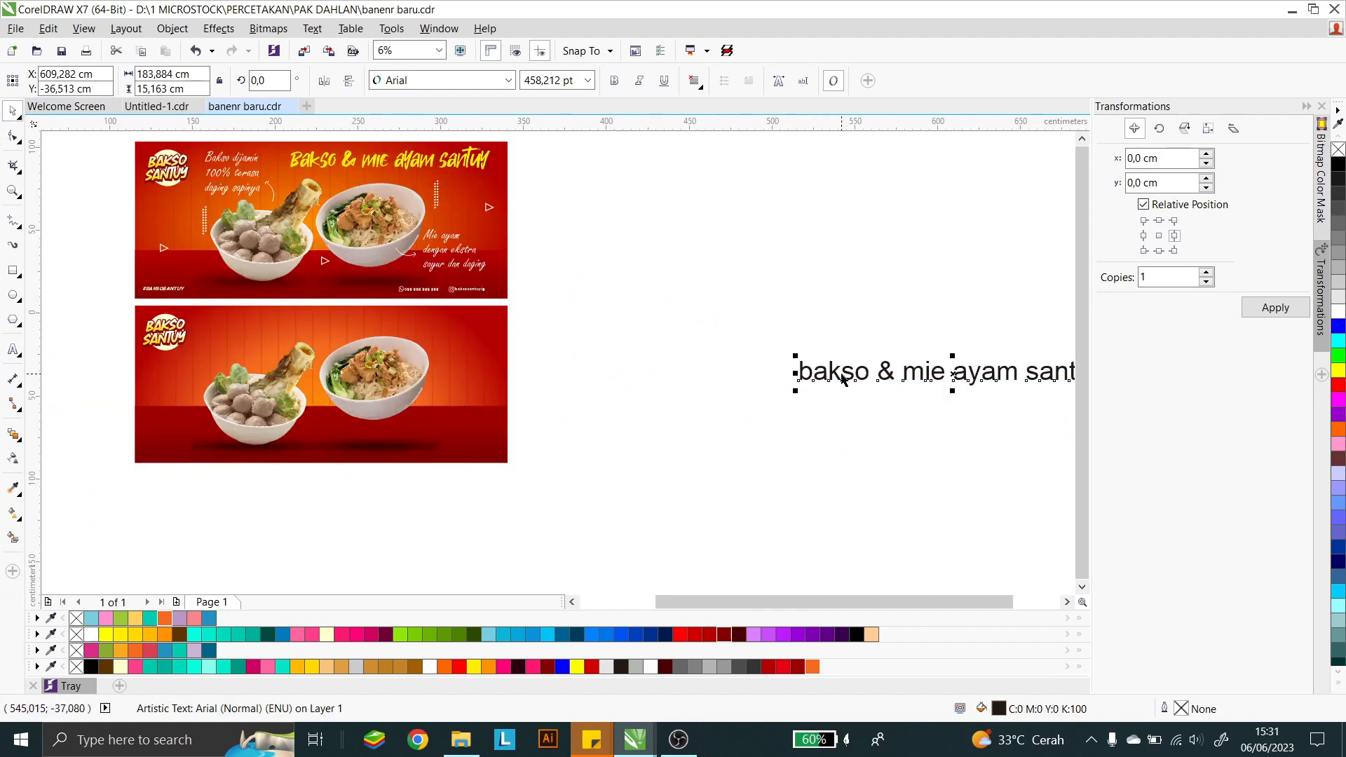
pyautogui.moveTo(844, 379); pyautogui.dragTo(285, 323)
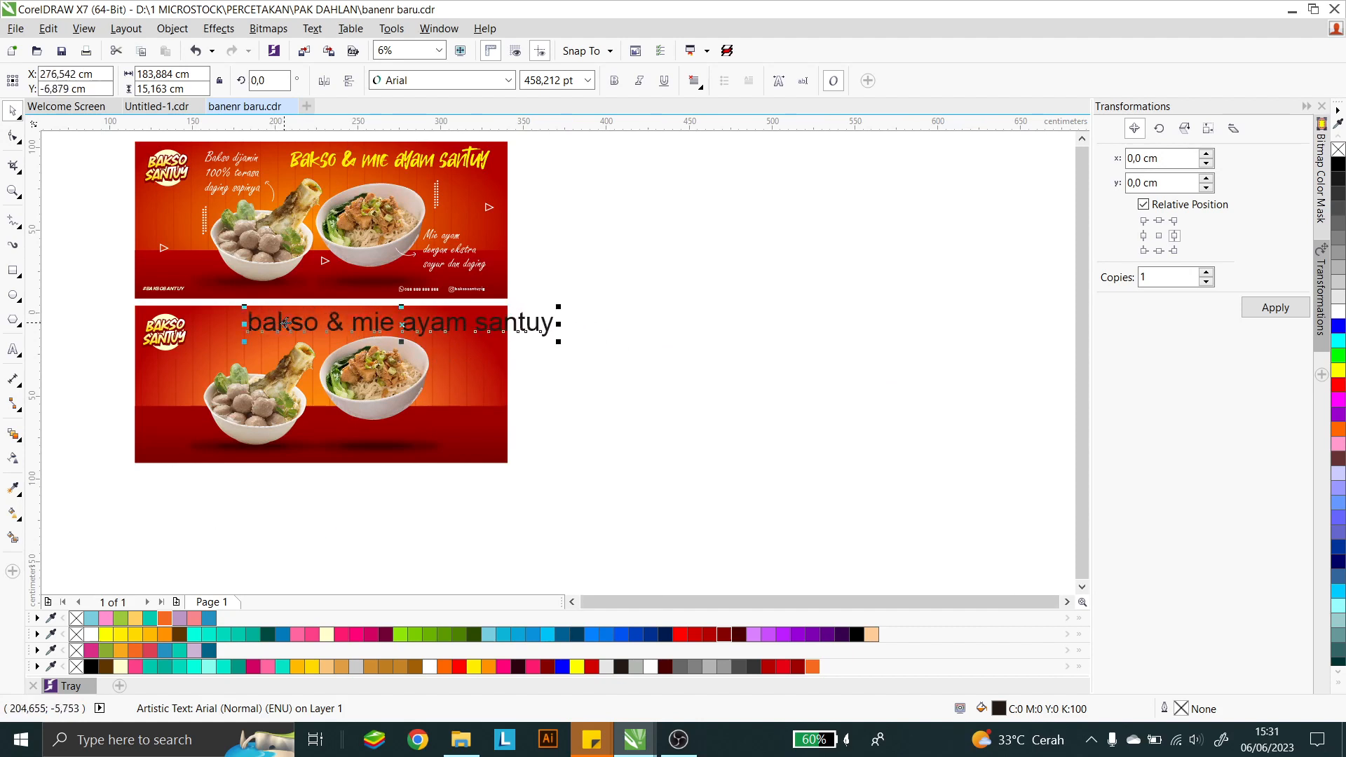
# Step: Set the headline's font to Takota and fit it, about 123 cm wide, into the new banner's upper right area
pyautogui.click(439, 86)
pyautogui.click(437, 118)
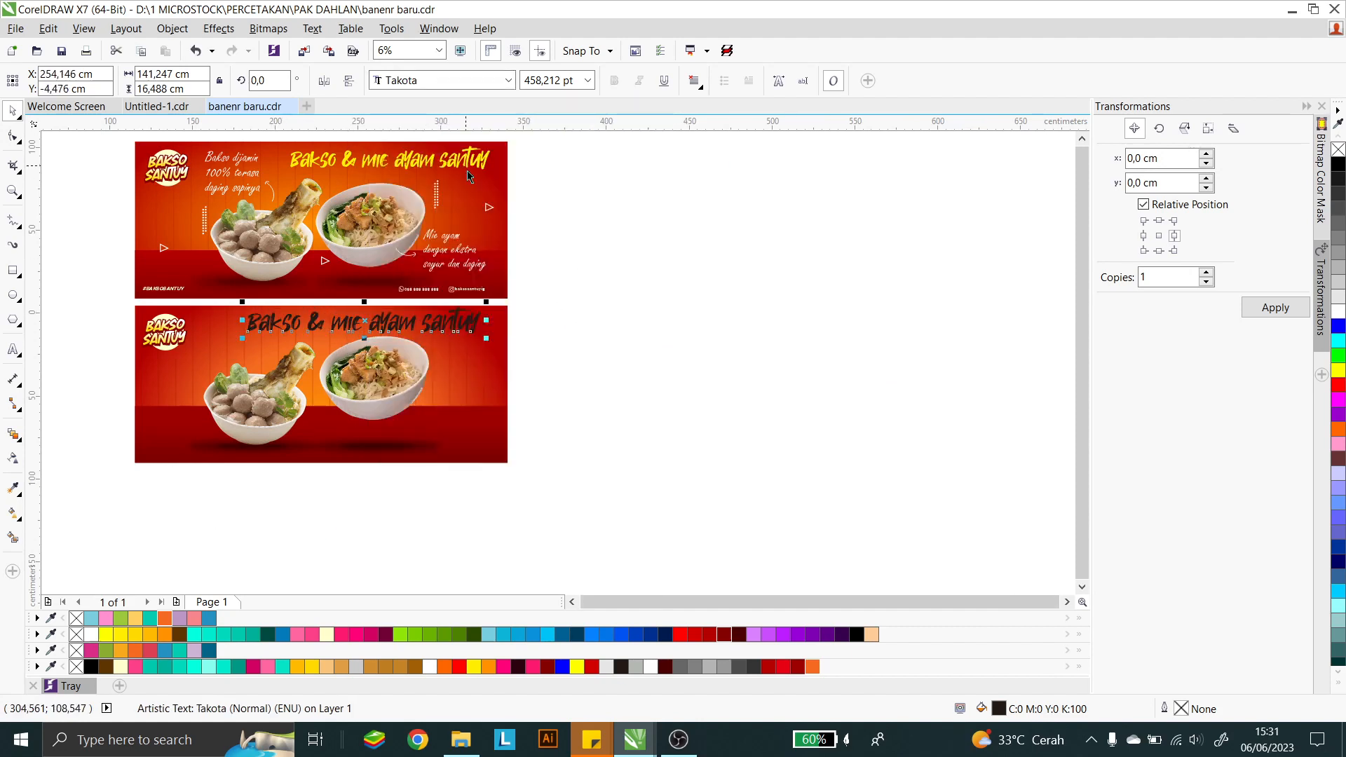
pyautogui.scroll(2, 265, 319)
pyautogui.moveTo(225, 286); pyautogui.dragTo(286, 292)
pyautogui.moveTo(565, 324); pyautogui.dragTo(599, 323)
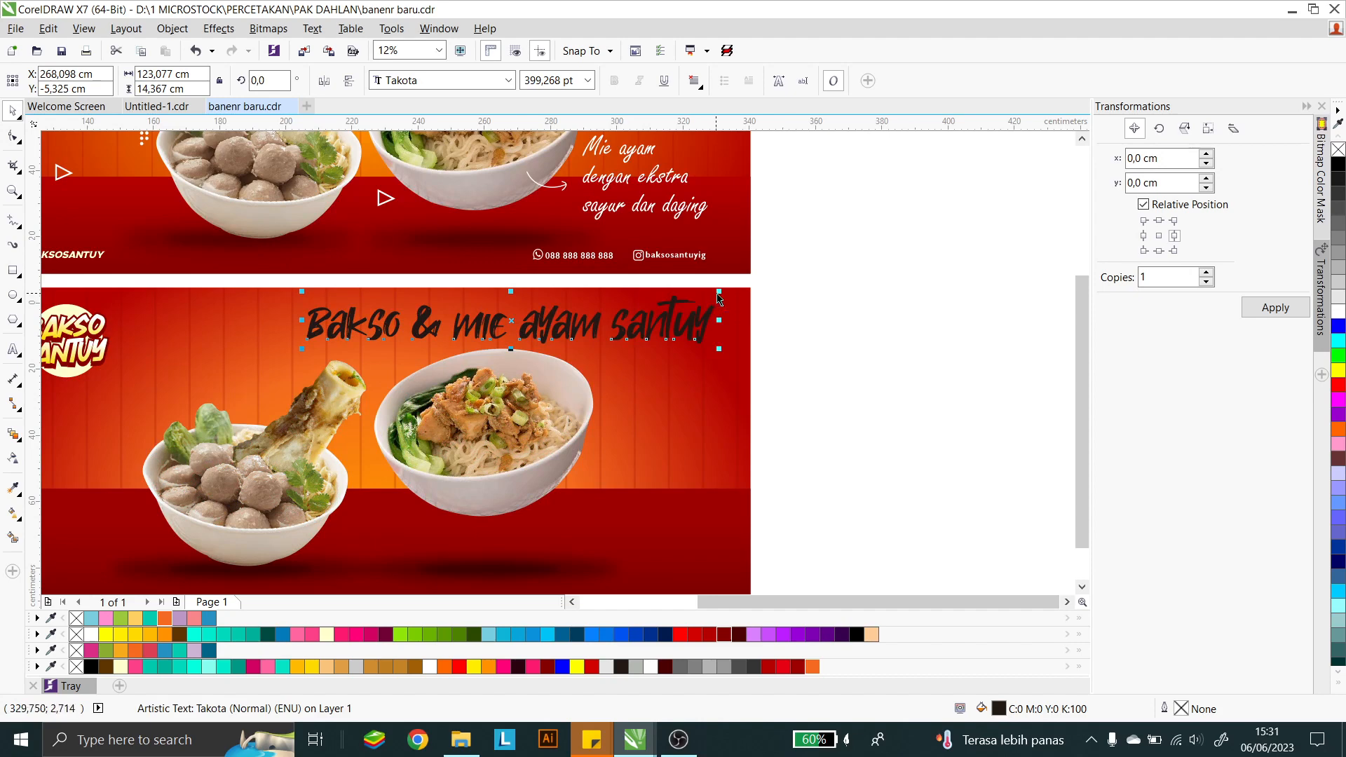
# Step: Shrink the new banner's headline to about 117 cm wide and fill it with Pale Yellow
pyautogui.moveTo(717, 291); pyautogui.dragTo(709, 294)
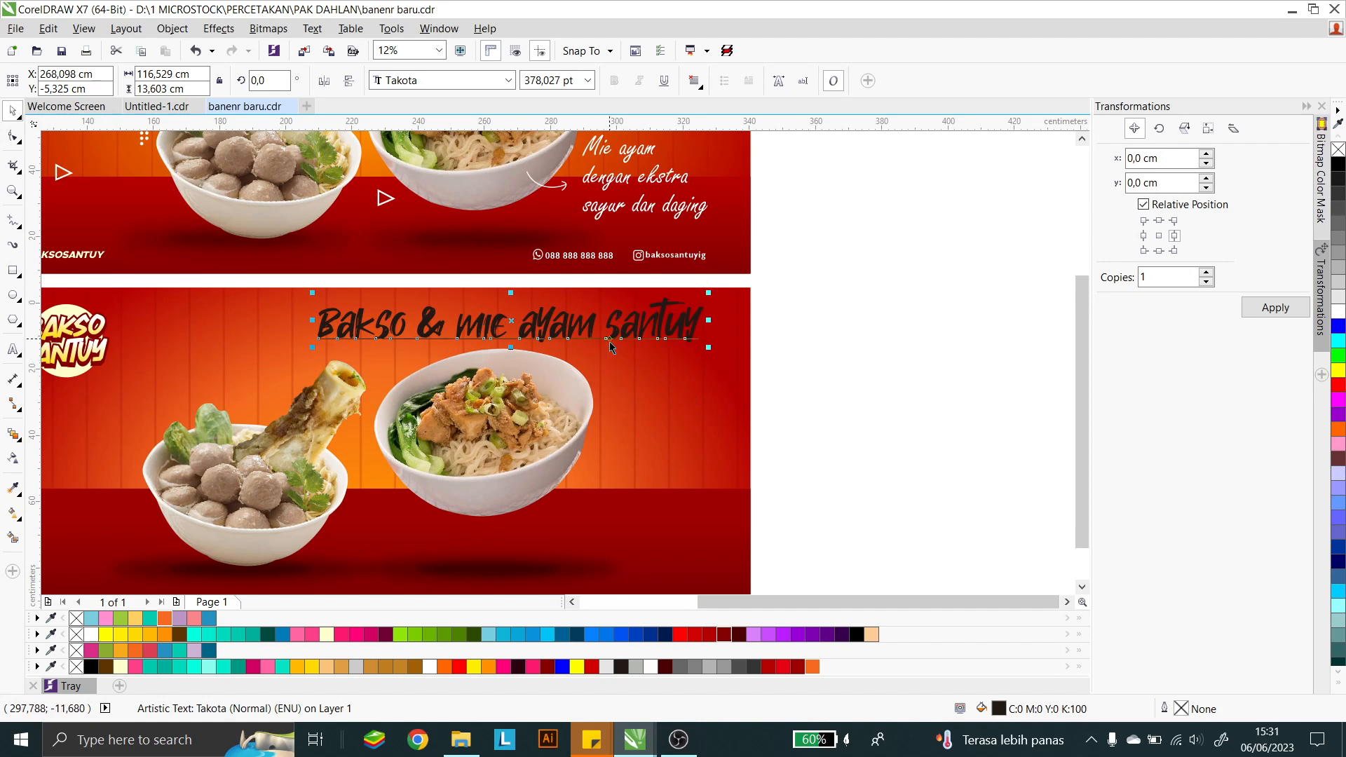
pyautogui.scroll(-2, 609, 343)
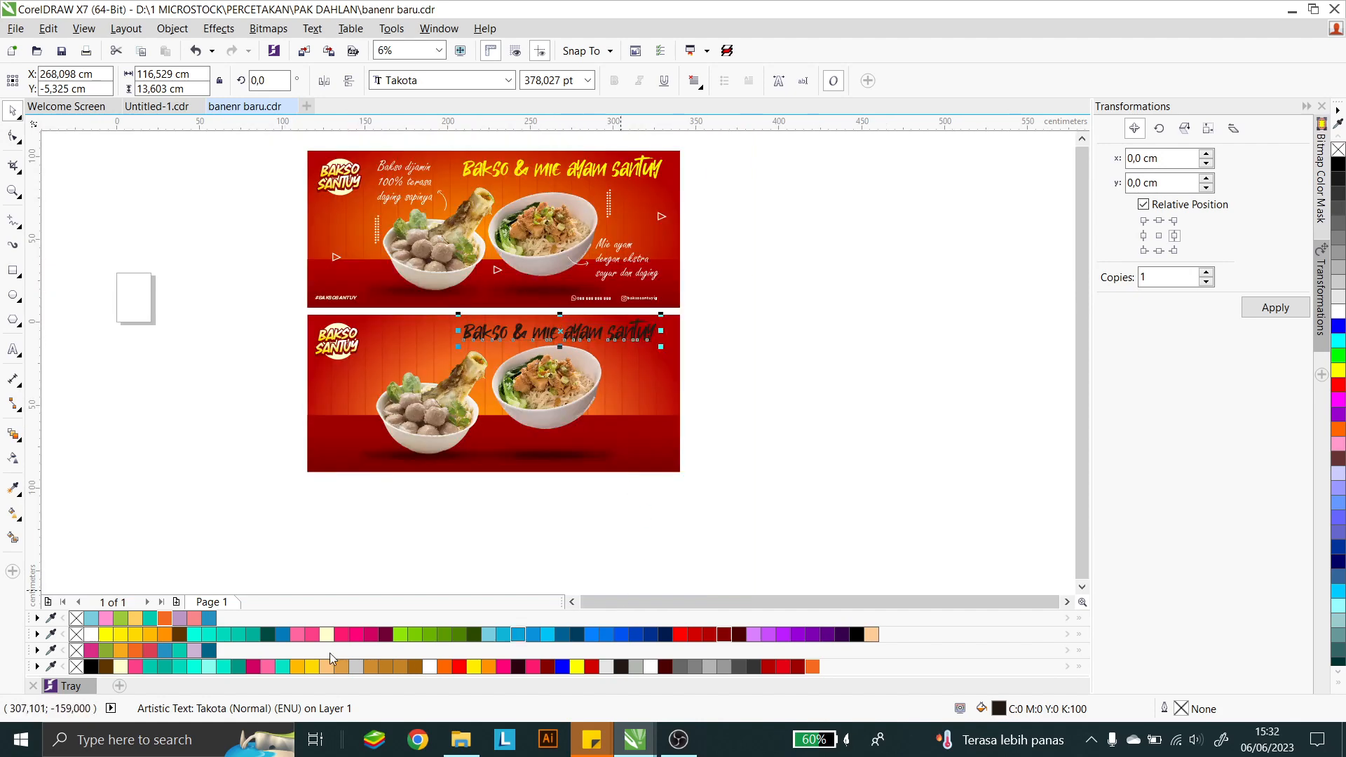
pyautogui.click(324, 633)
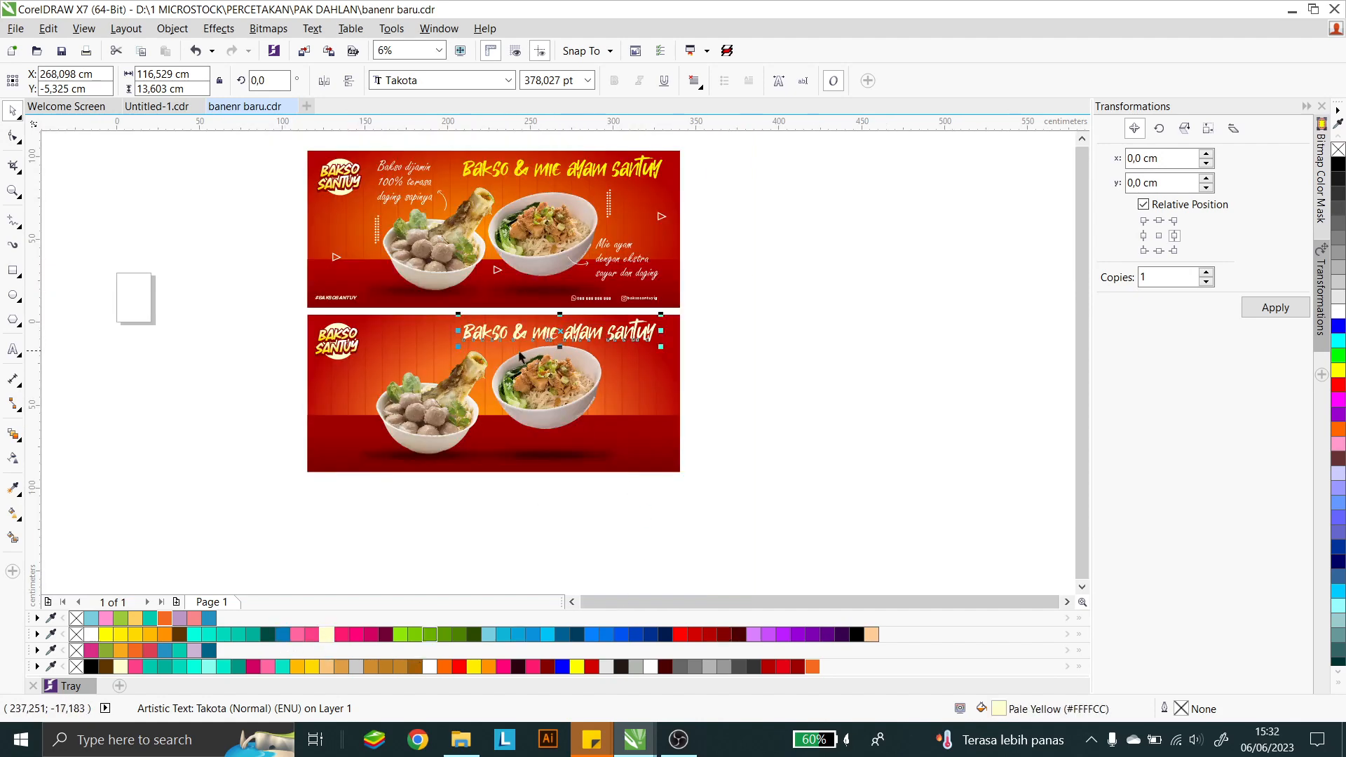
# Step: Move the noodle bowl on the new banner down by about 1 cm
pyautogui.click(542, 397)
pyautogui.scroll(2, 544, 392)
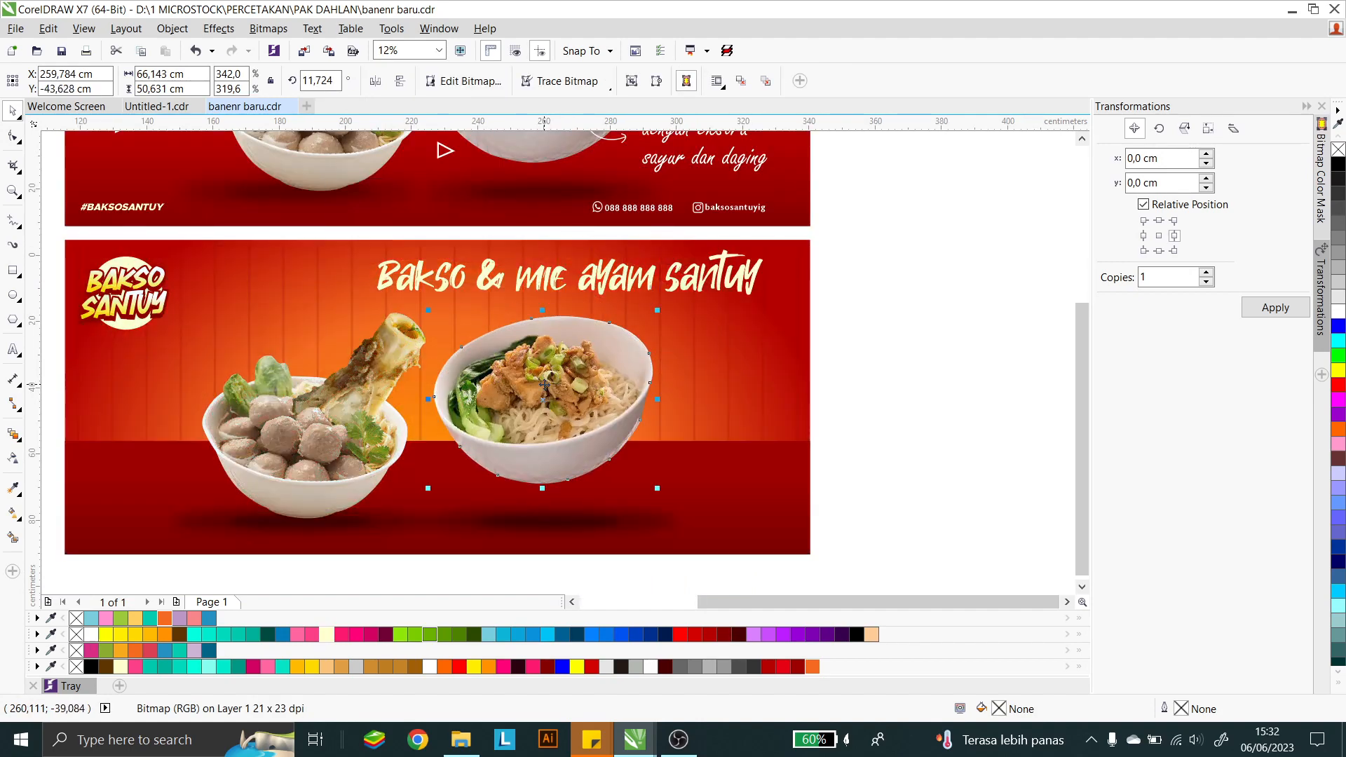
pyautogui.click(331, 426)
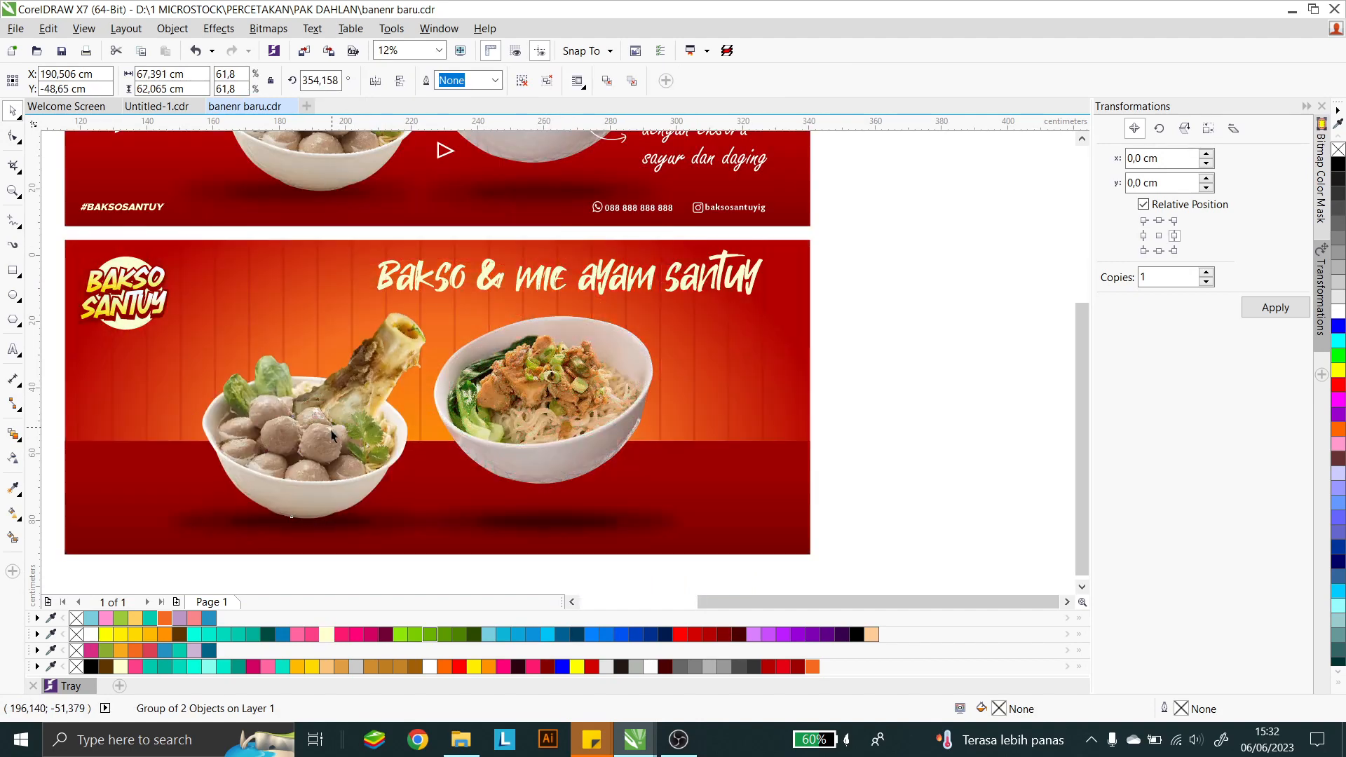
pyautogui.scroll(-2, 614, 374)
pyautogui.click(614, 374)
pyautogui.scroll(2, 614, 374)
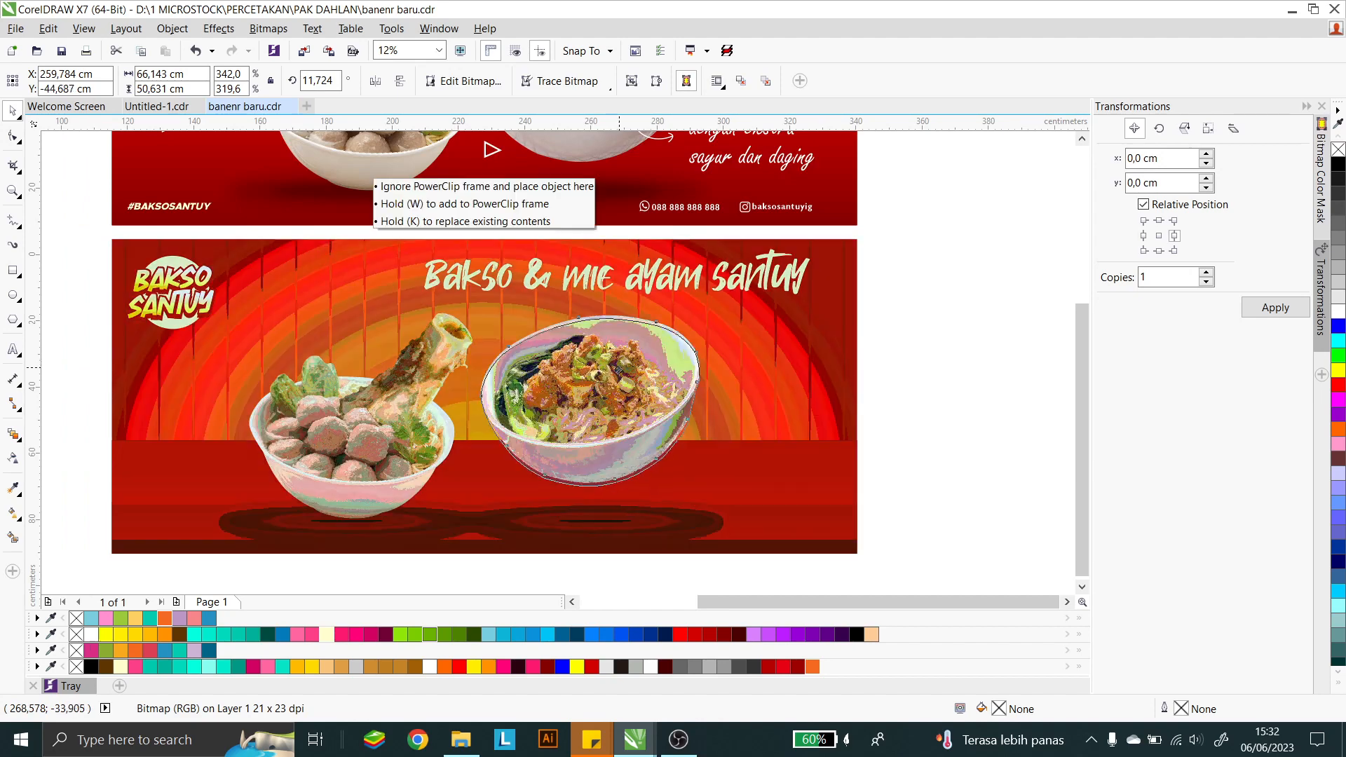
pyautogui.scroll(-2, 472, 371)
# Step: Fill the new banner's headline with yellow (#FFFF00)
pyautogui.click(575, 329)
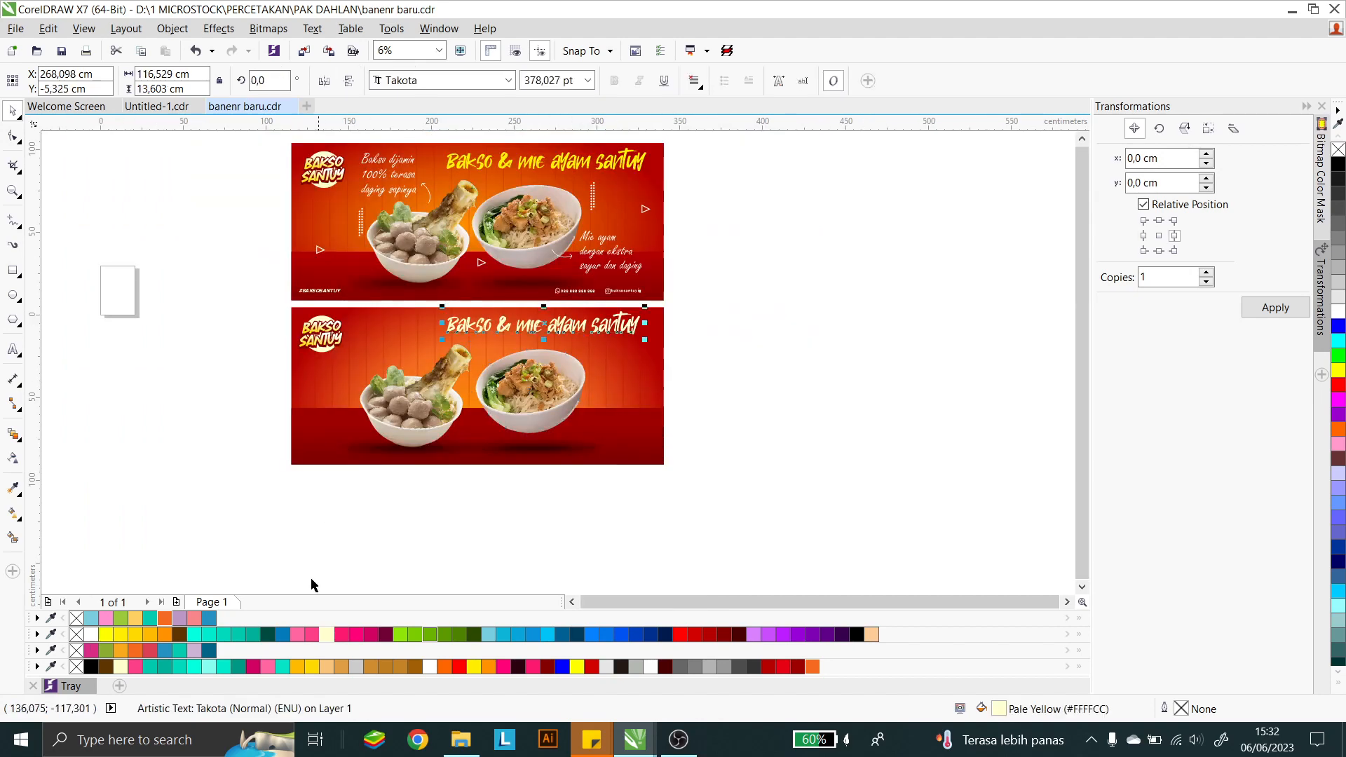
pyautogui.click(109, 631)
pyautogui.press('Escape')
pyautogui.scroll(-2, 638, 321)
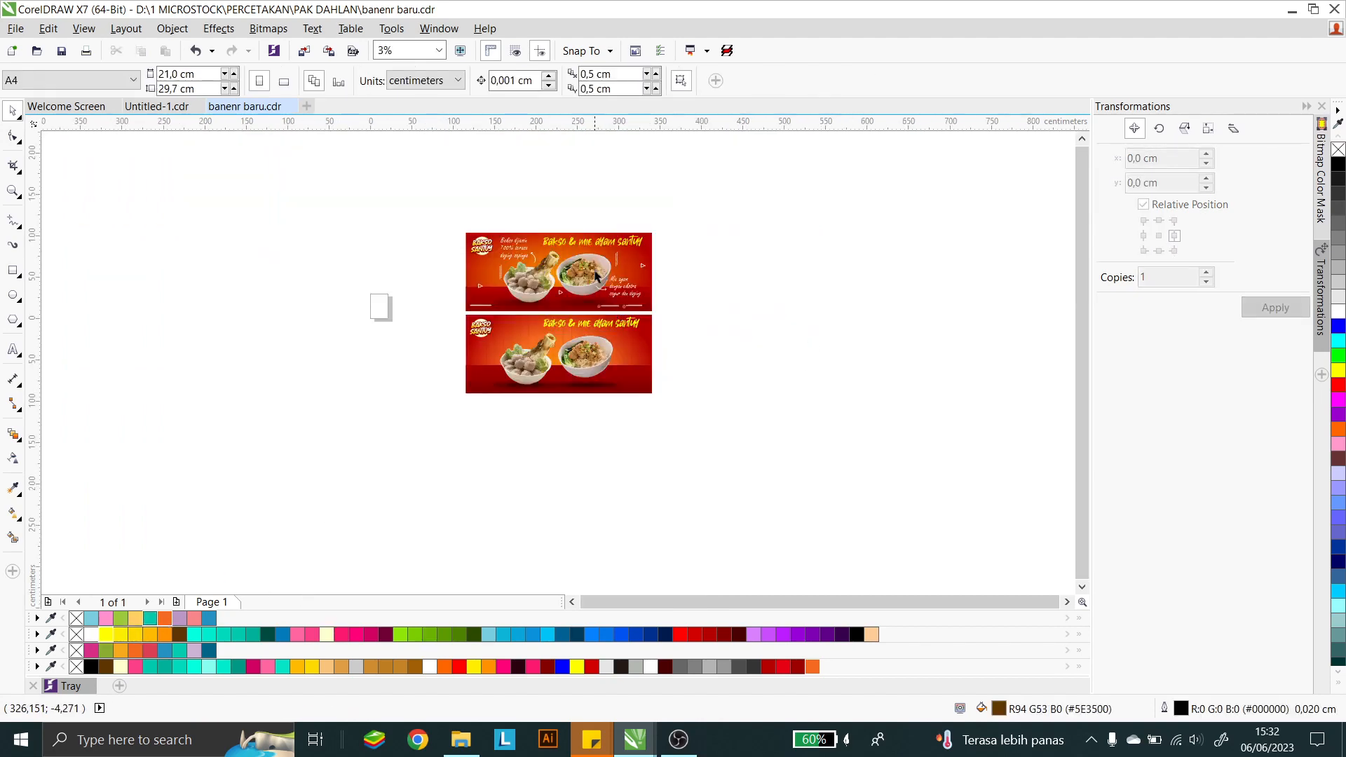
pyautogui.scroll(2, 599, 257)
pyautogui.click(650, 411)
pyautogui.click(780, 372)
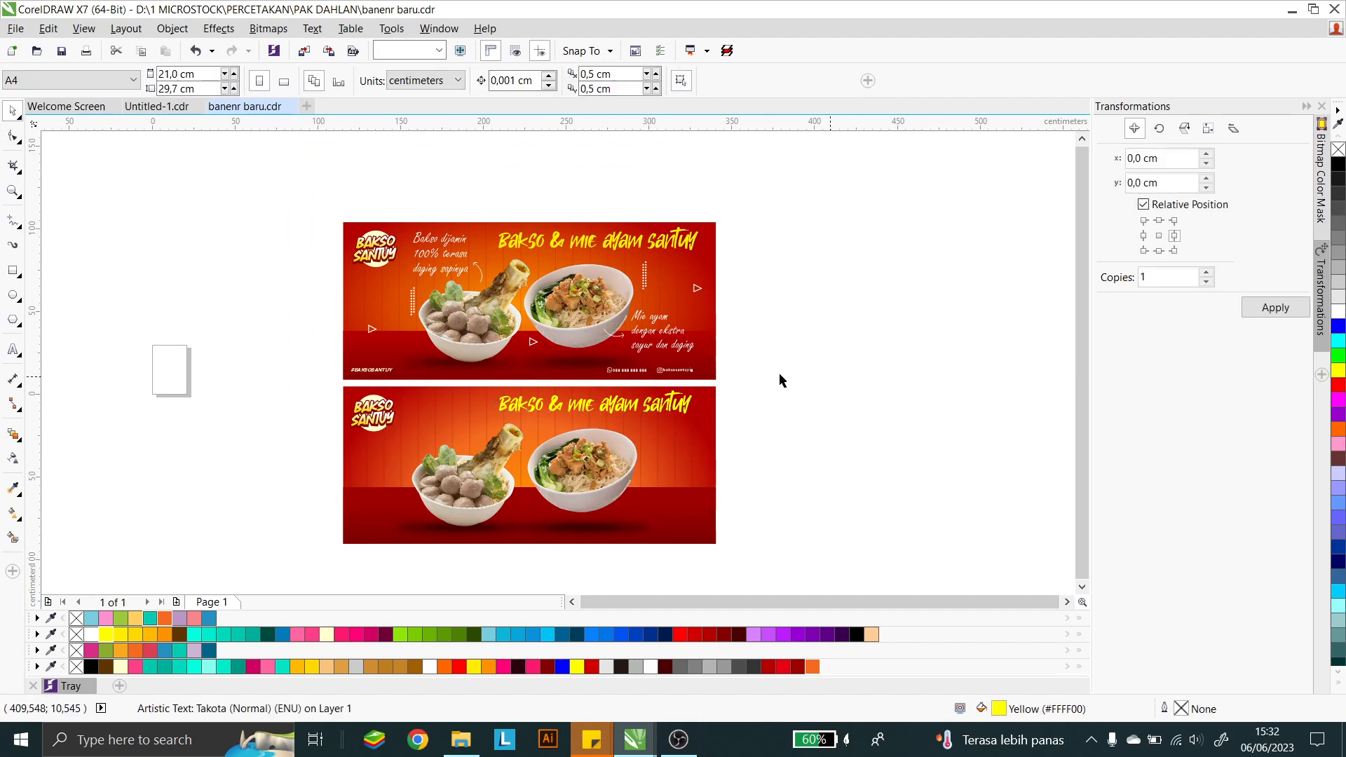
# Step: Add the three-line artistic text "Bakso dijamin 100% terasa daging sapinya" above the reference banner and enlarge it to about 48 cm wide
pyautogui.click(442, 254)
pyautogui.press('Escape')
pyautogui.press('F8')
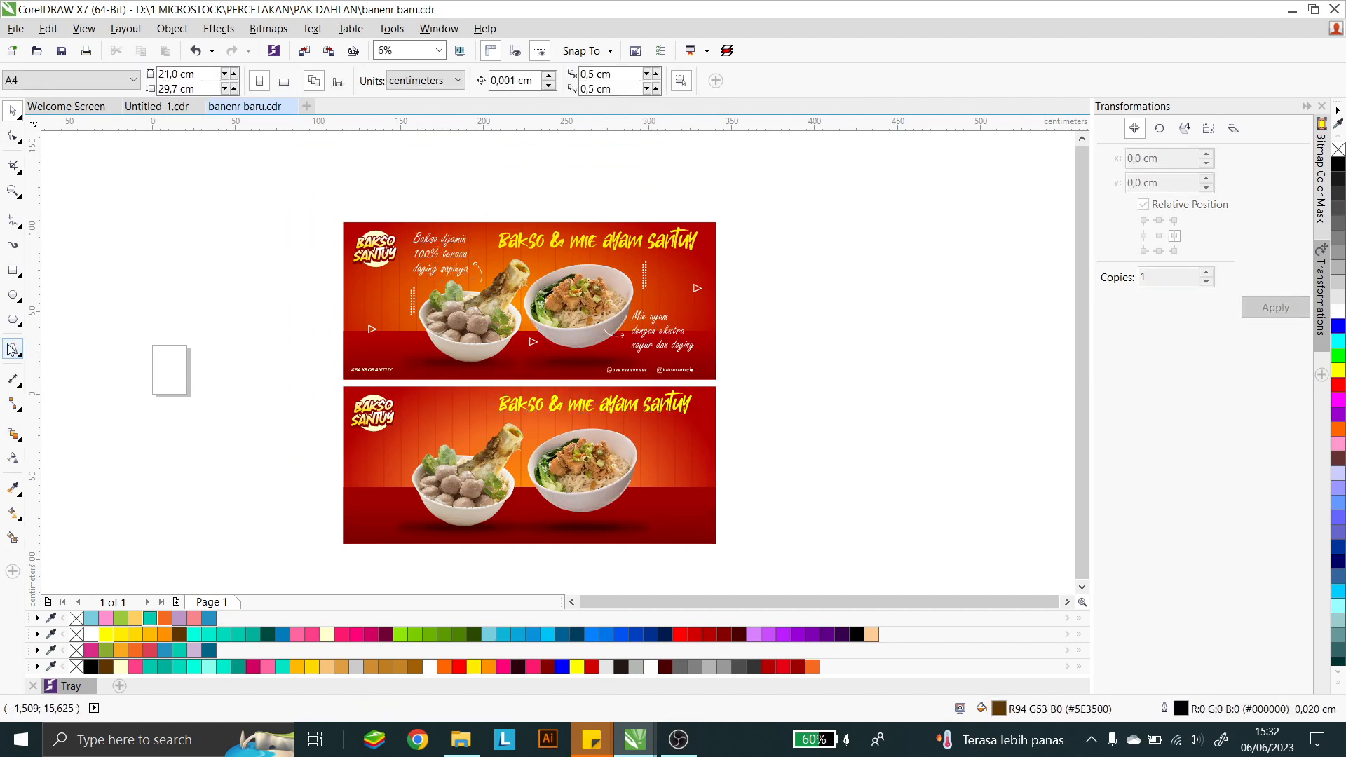
pyautogui.scroll(1, 424, 202)
pyautogui.click(406, 200)
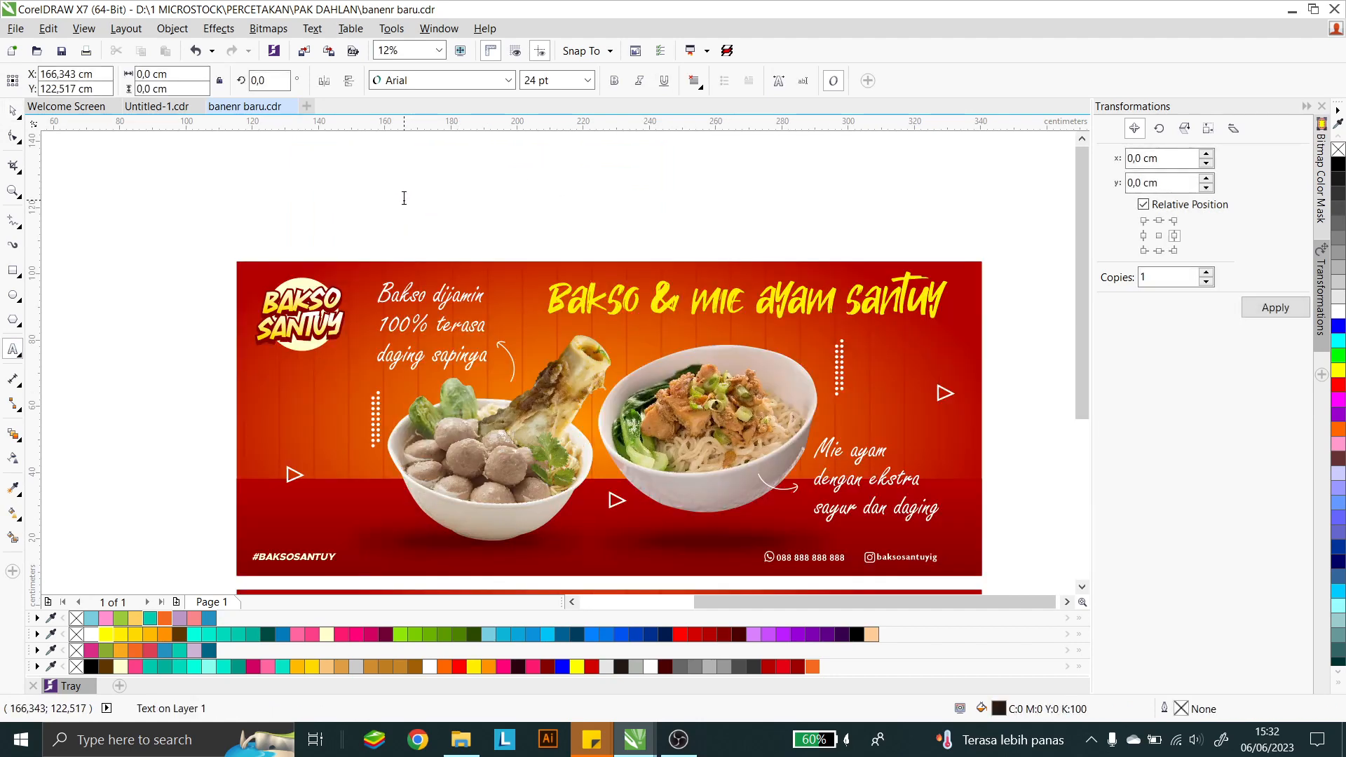
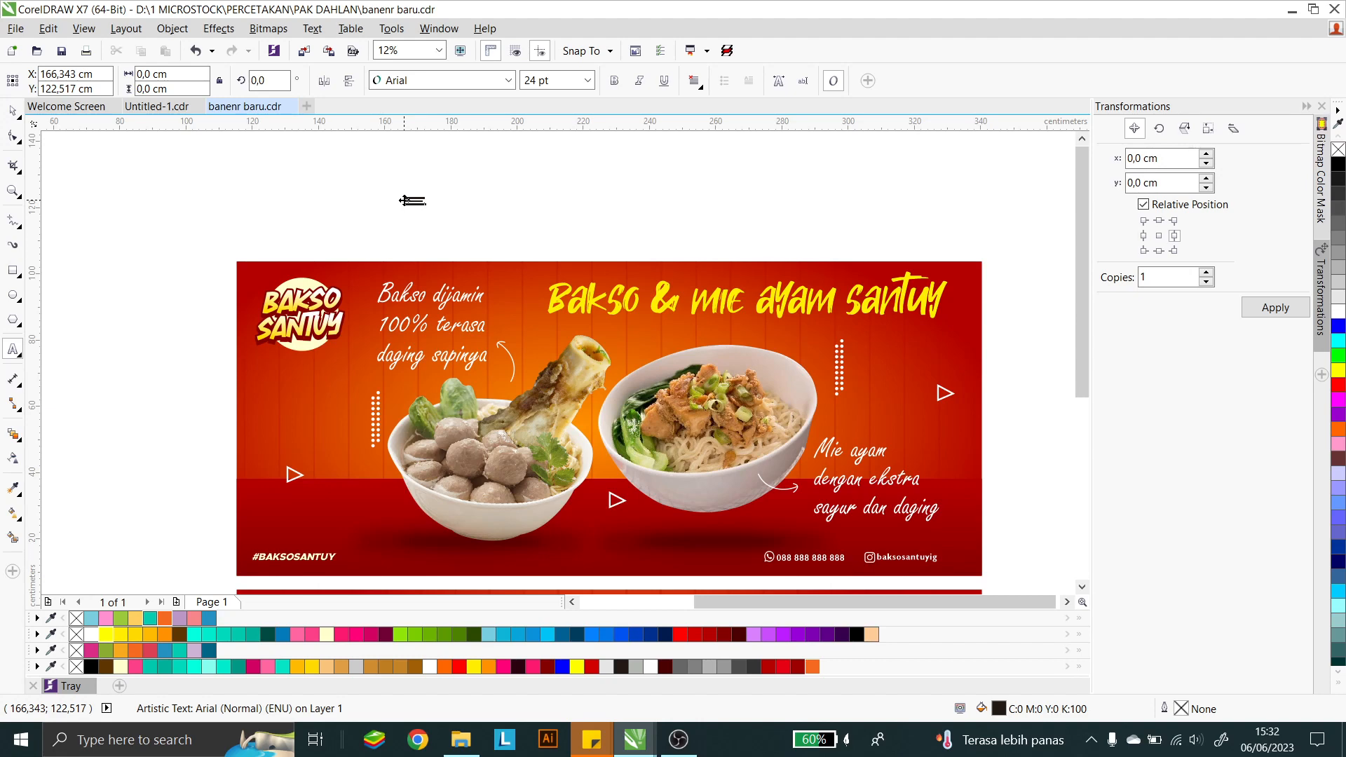
pyautogui.click(13, 111)
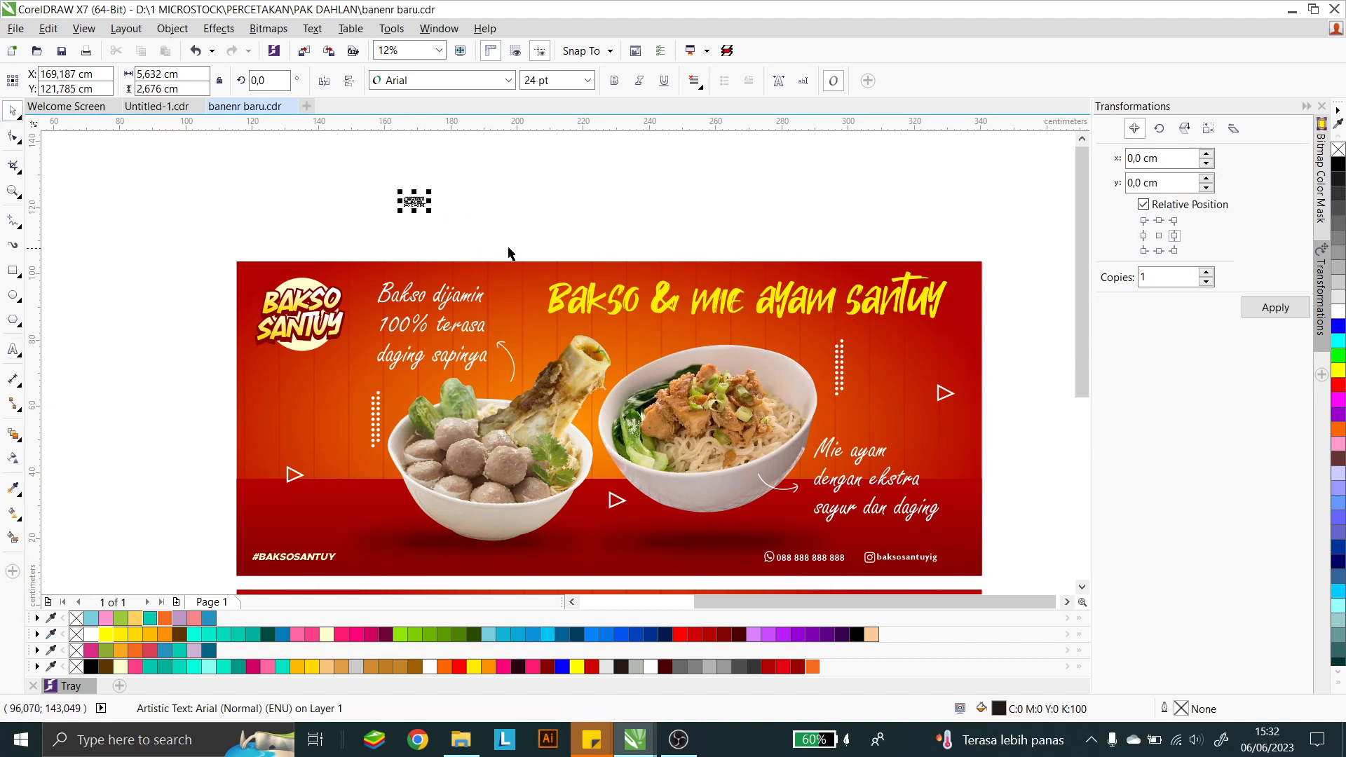
pyautogui.moveTo(430, 214); pyautogui.dragTo(515, 246)
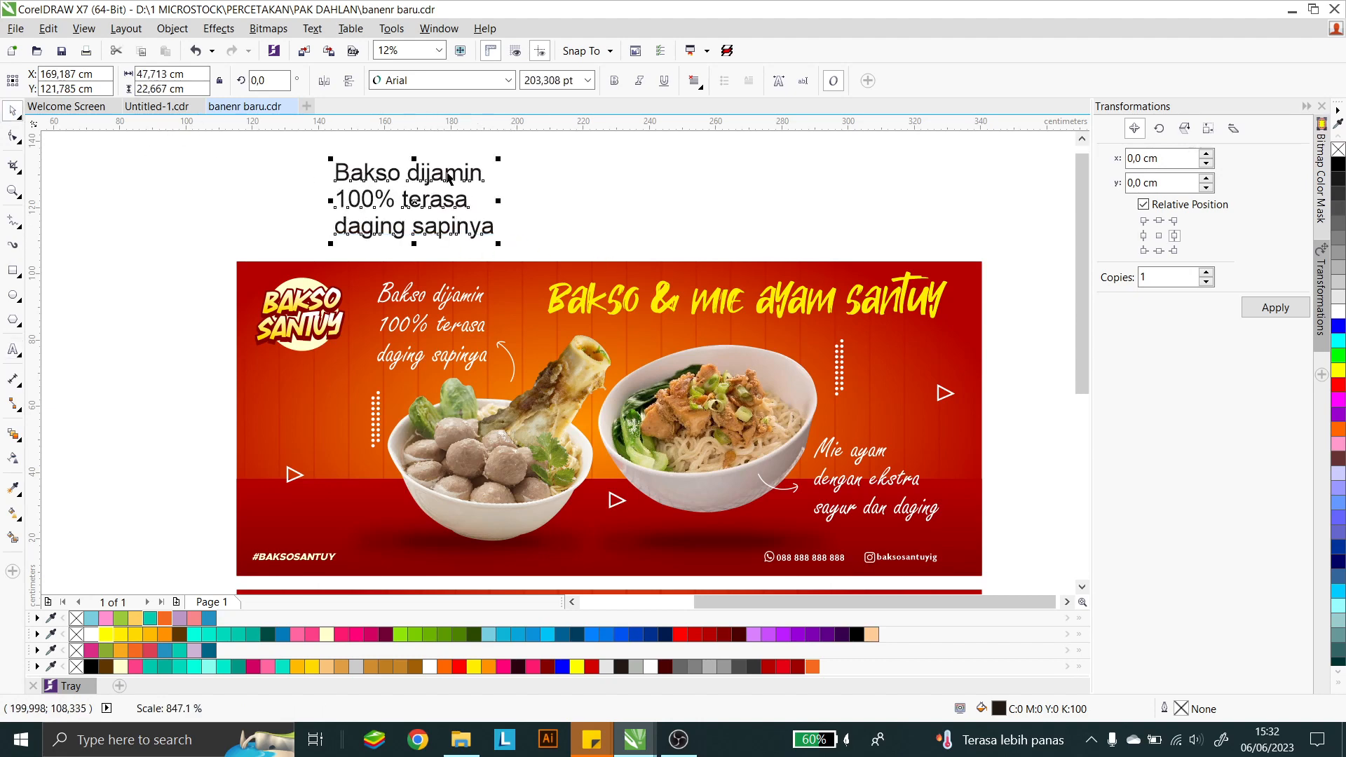
# Step: Set the new three-line text's font to Freestyle Script, matching the same text on the reference banner
pyautogui.click(459, 291)
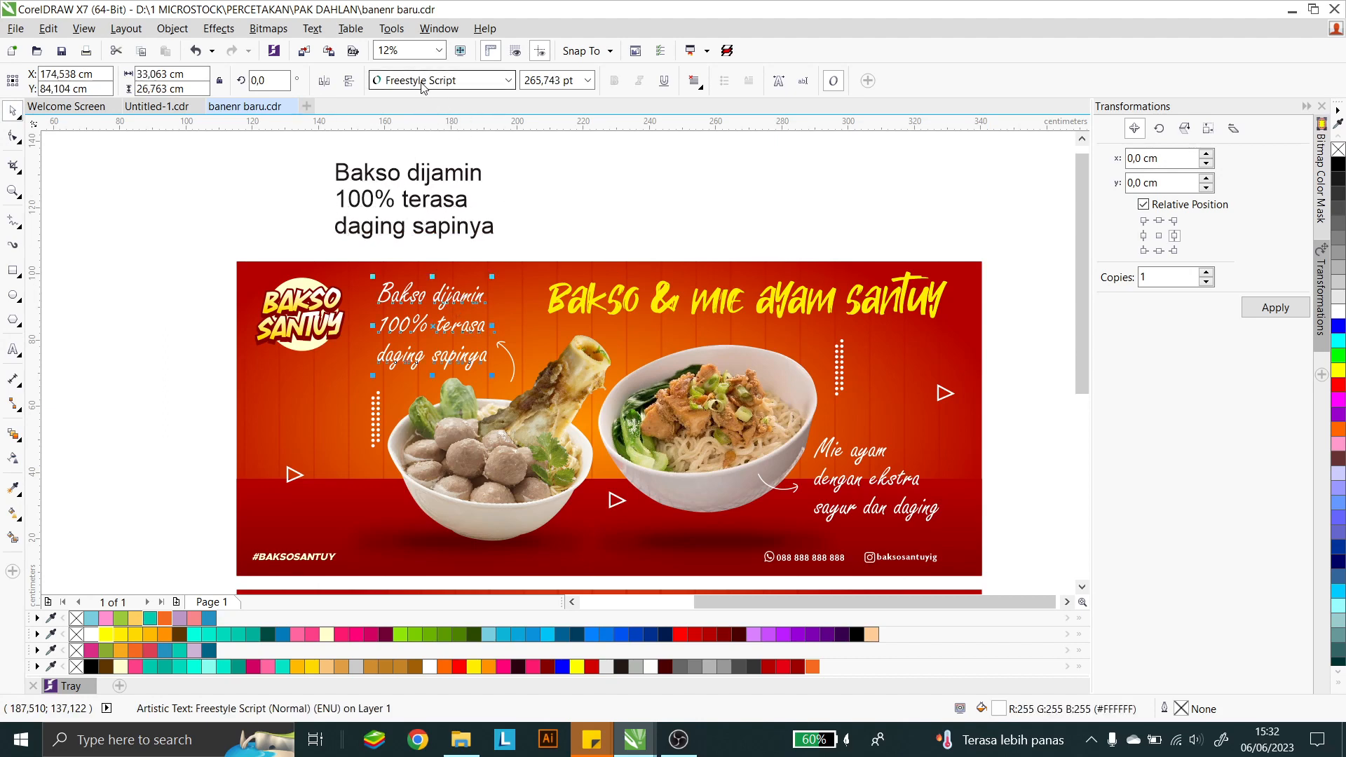
pyautogui.click(464, 174)
pyautogui.click(508, 80)
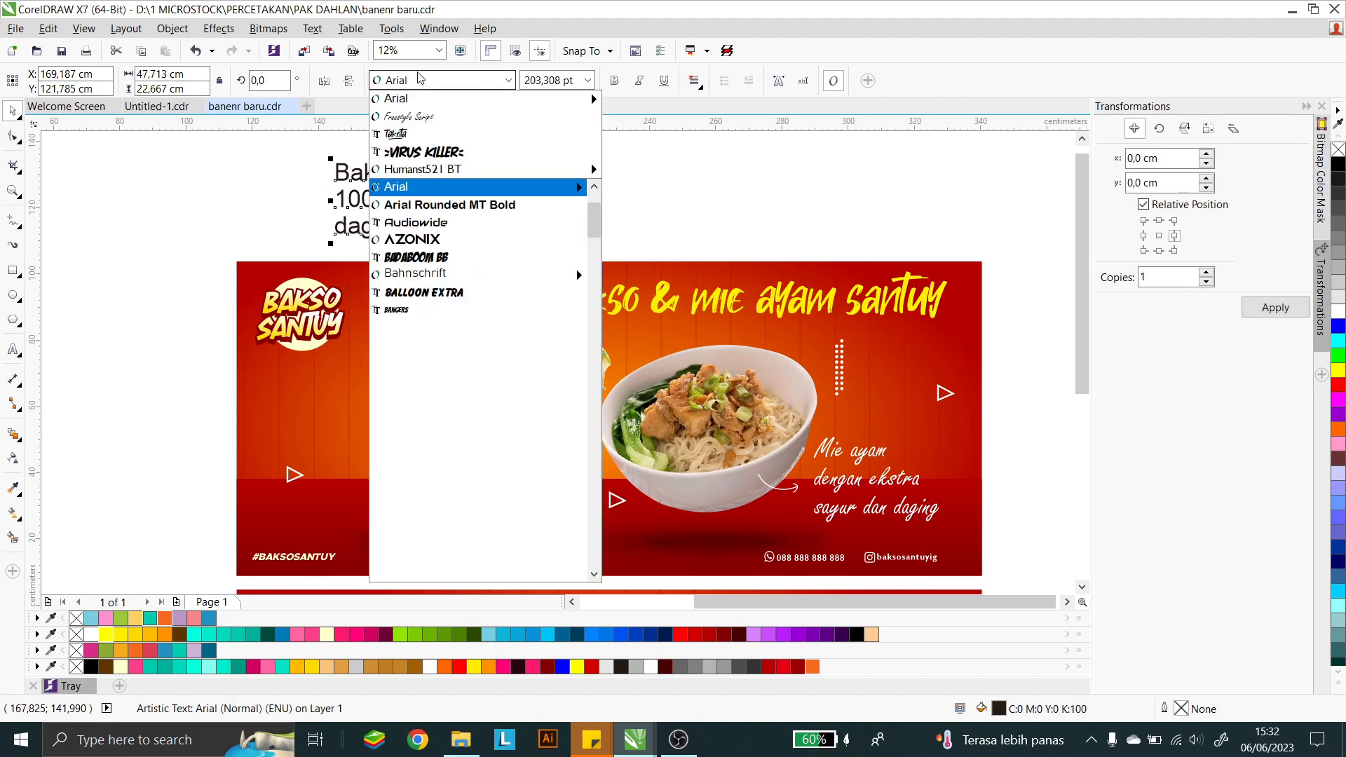
pyautogui.click(422, 117)
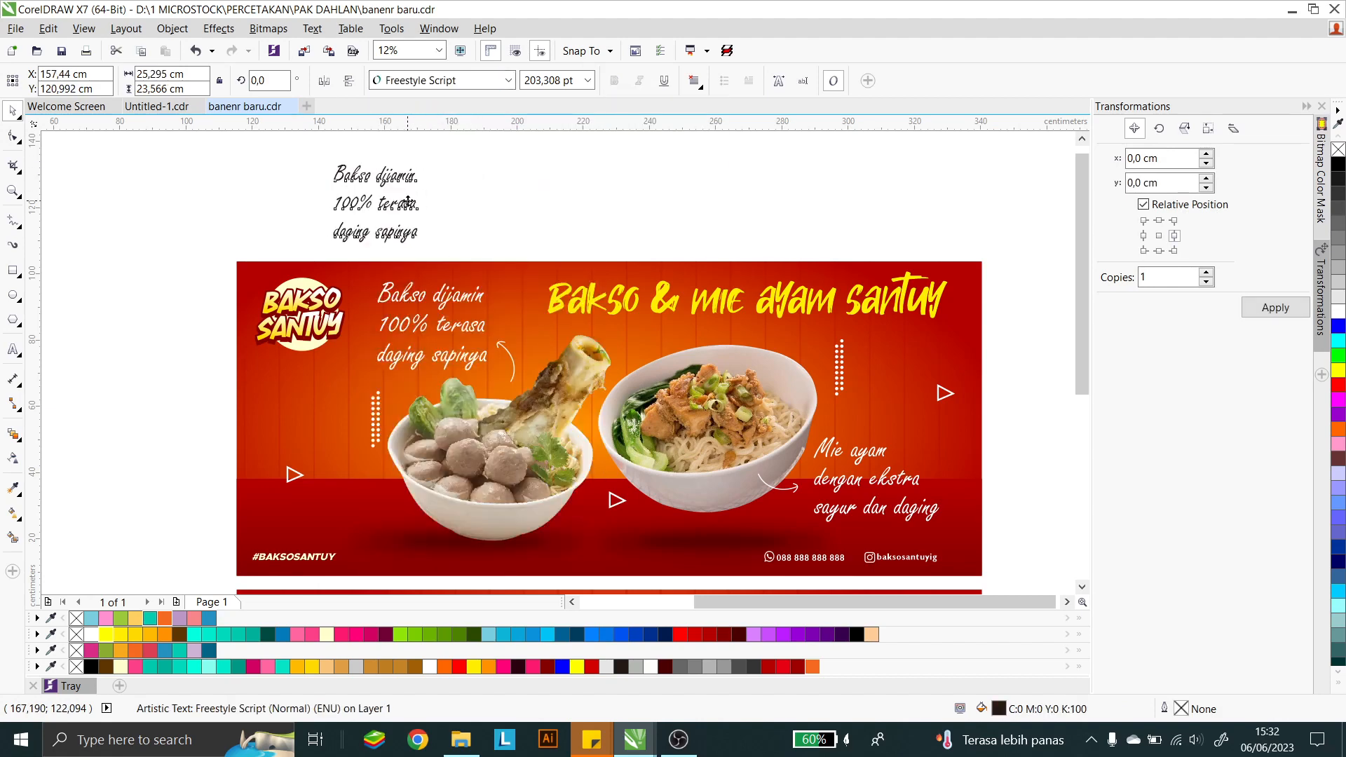
# Step: Move the "Bakso dijamin" text onto the new banner, between the logo and the headline
pyautogui.moveTo(414, 204); pyautogui.dragTo(343, 499)
pyautogui.scroll(-2, 380, 330)
pyautogui.scroll(-2, 379, 319)
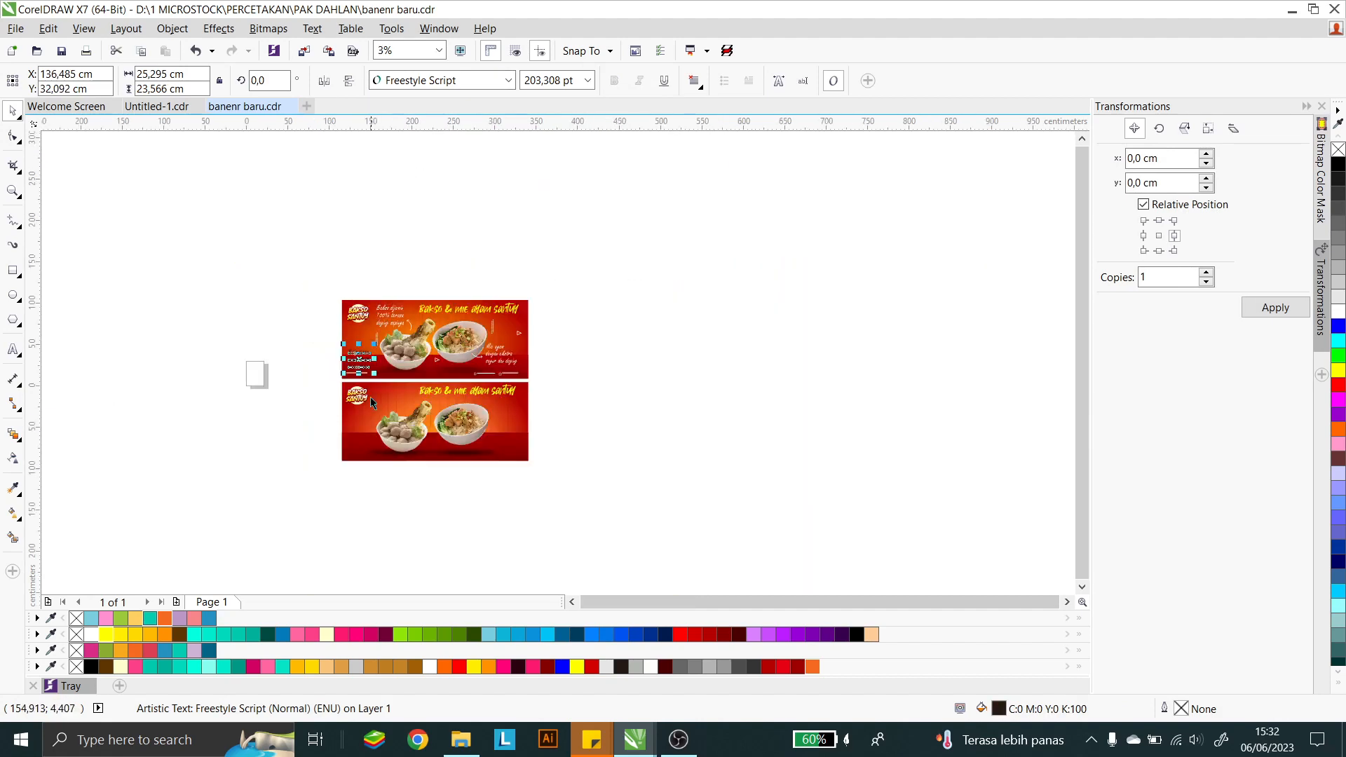
pyautogui.scroll(4, 358, 271)
pyautogui.moveTo(356, 259); pyautogui.dragTo(468, 413)
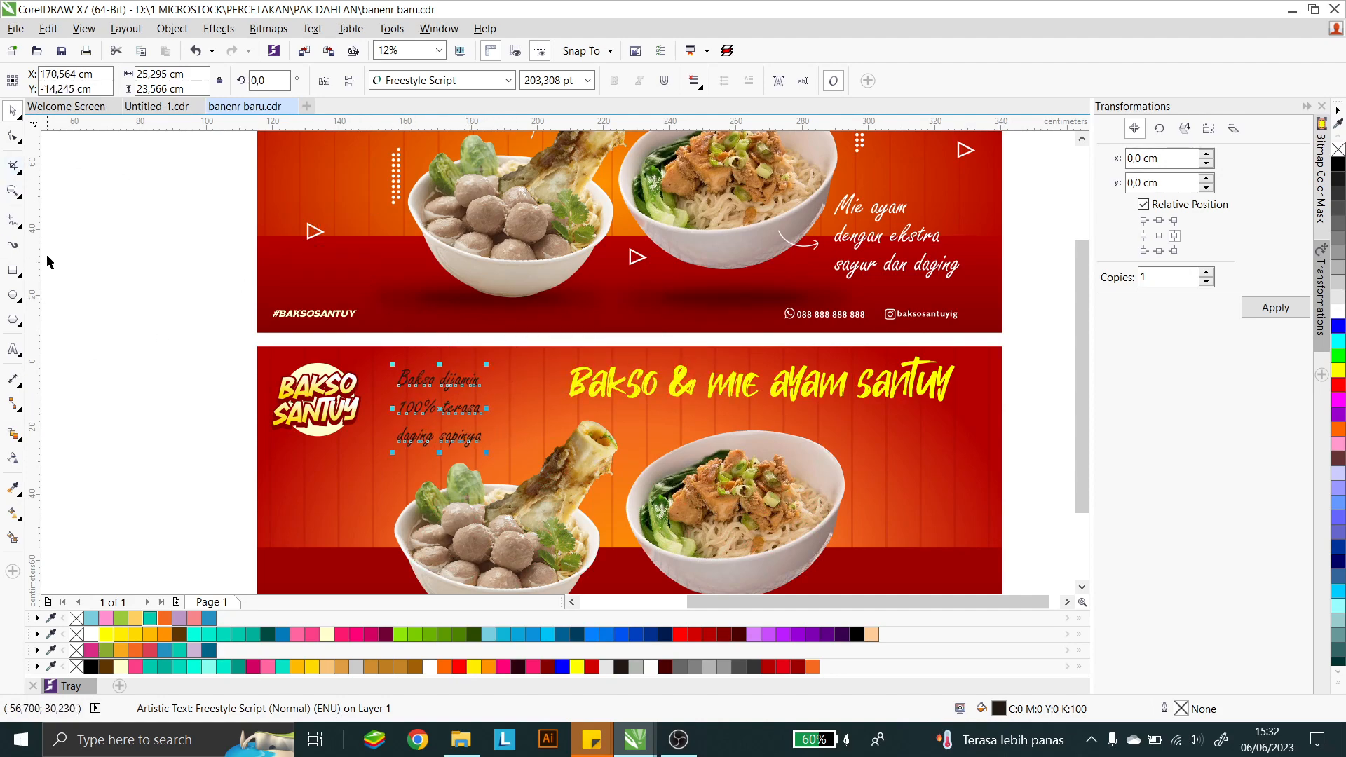
# Step: Tighten the line spacing of the "Bakso dijamin" text and enlarge it to about 28 cm wide
pyautogui.click(13, 135)
pyautogui.scroll(3, 385, 473)
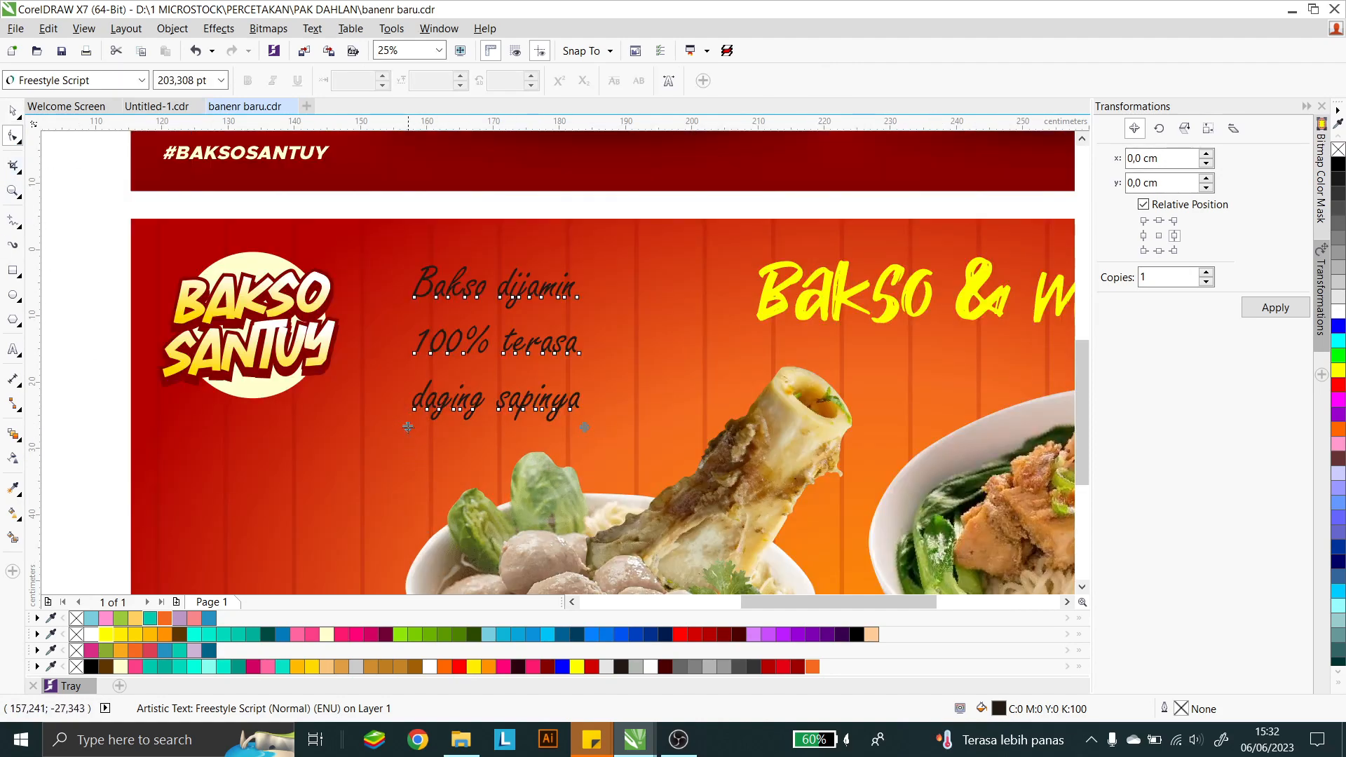
pyautogui.click(11, 109)
pyautogui.moveTo(592, 404); pyautogui.dragTo(609, 418)
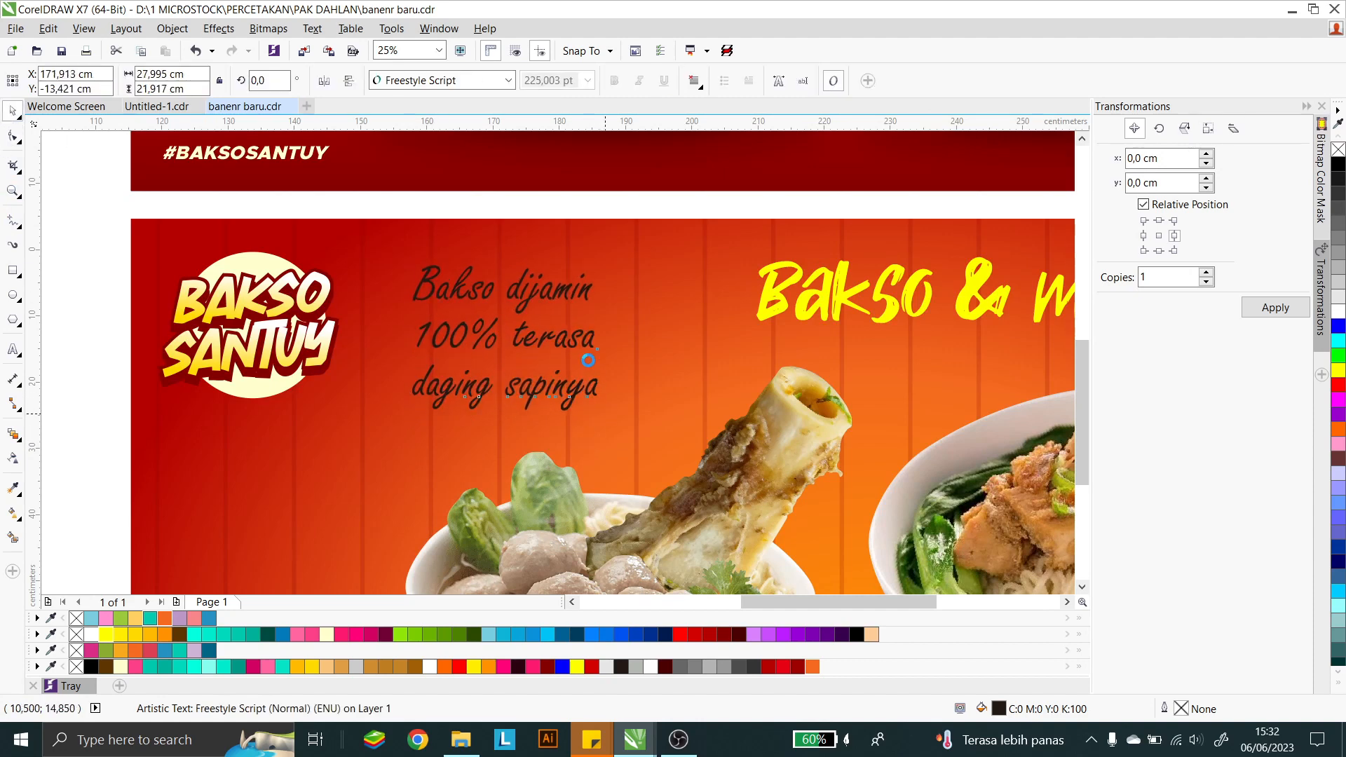
# Step: Fill the "Bakso dijamin" text with white and place a copy beside the noodle bowl in the new banner's lower right area
pyautogui.click(1339, 315)
pyautogui.scroll(-3, 354, 375)
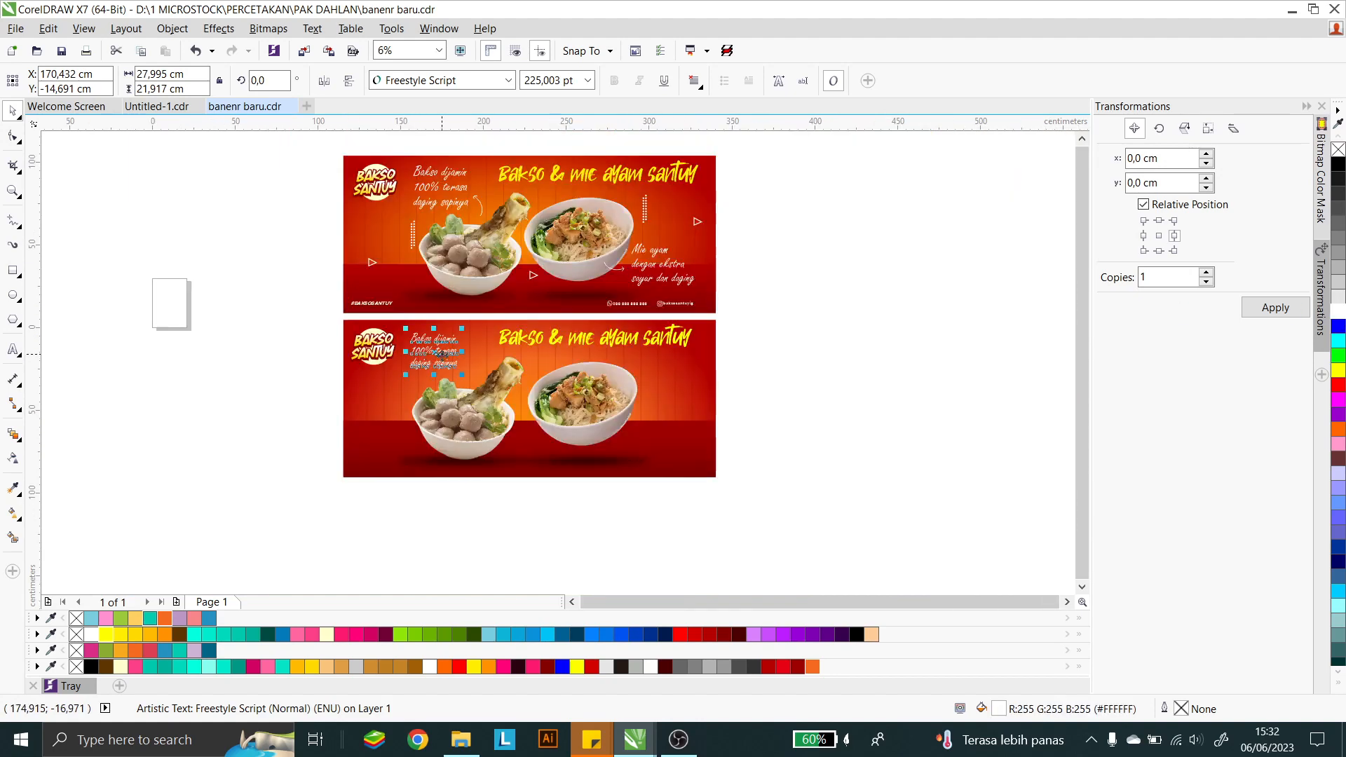
pyautogui.moveTo(443, 353); pyautogui.dragTo(675, 439)
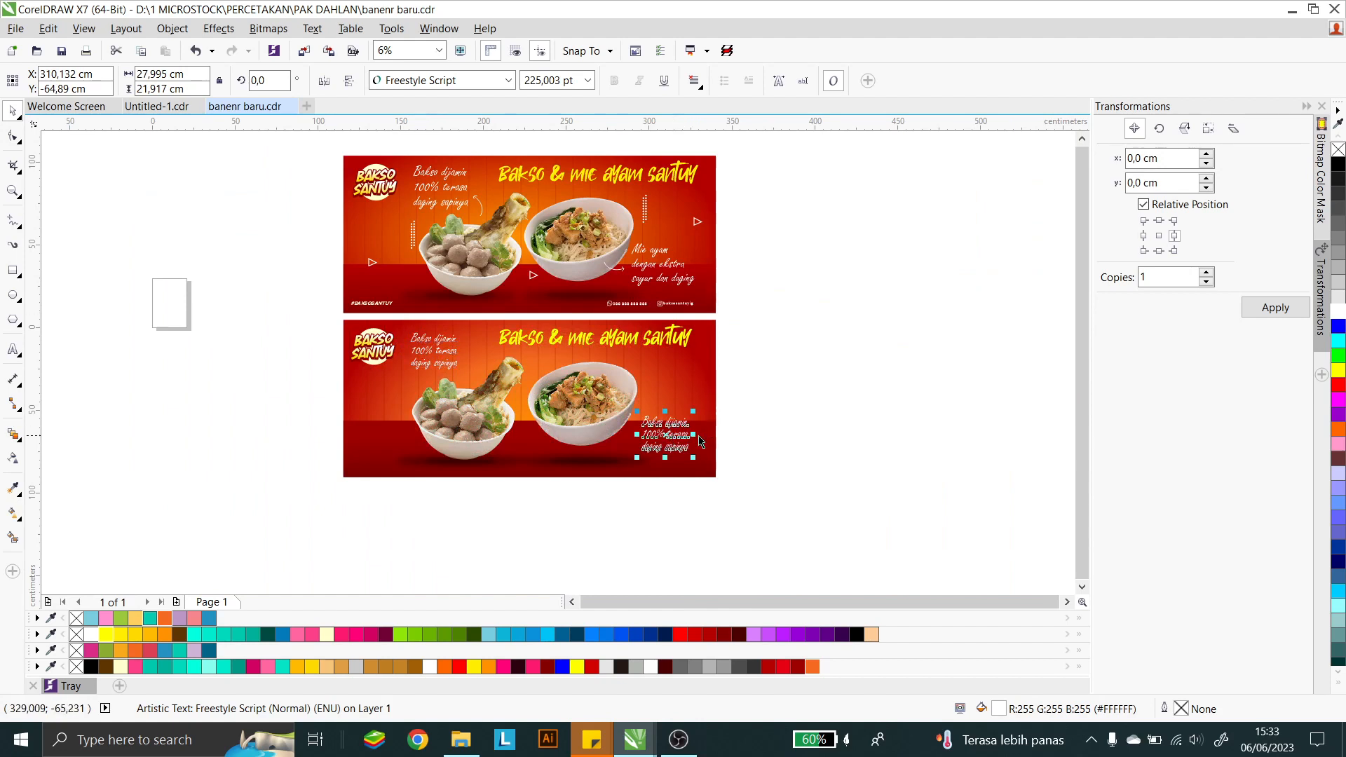
# Step: Replace the copied text beside the noodle bowl with "Mie ayam dengan ekstra sayur dan daging" on three lines
pyautogui.doubleClick(672, 422)
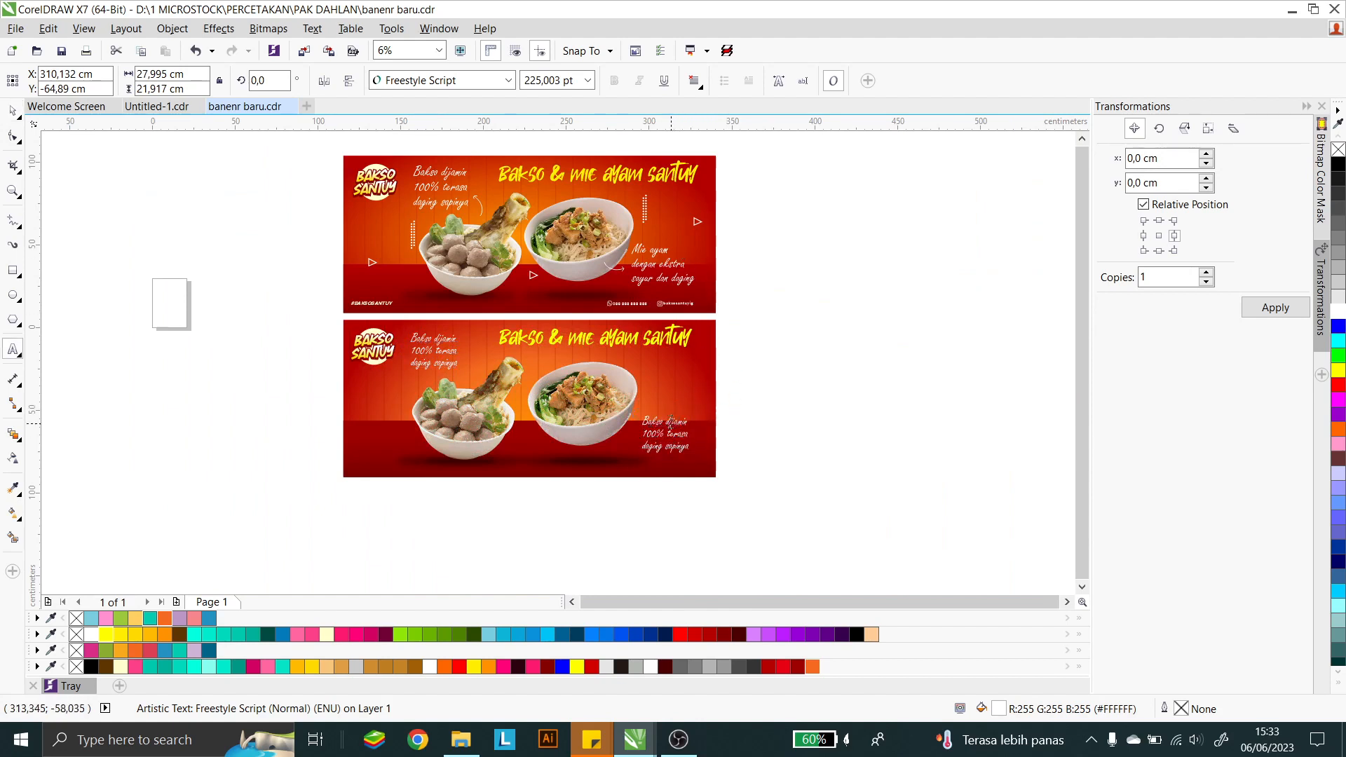
pyautogui.hotkey('ctrl', 'a')
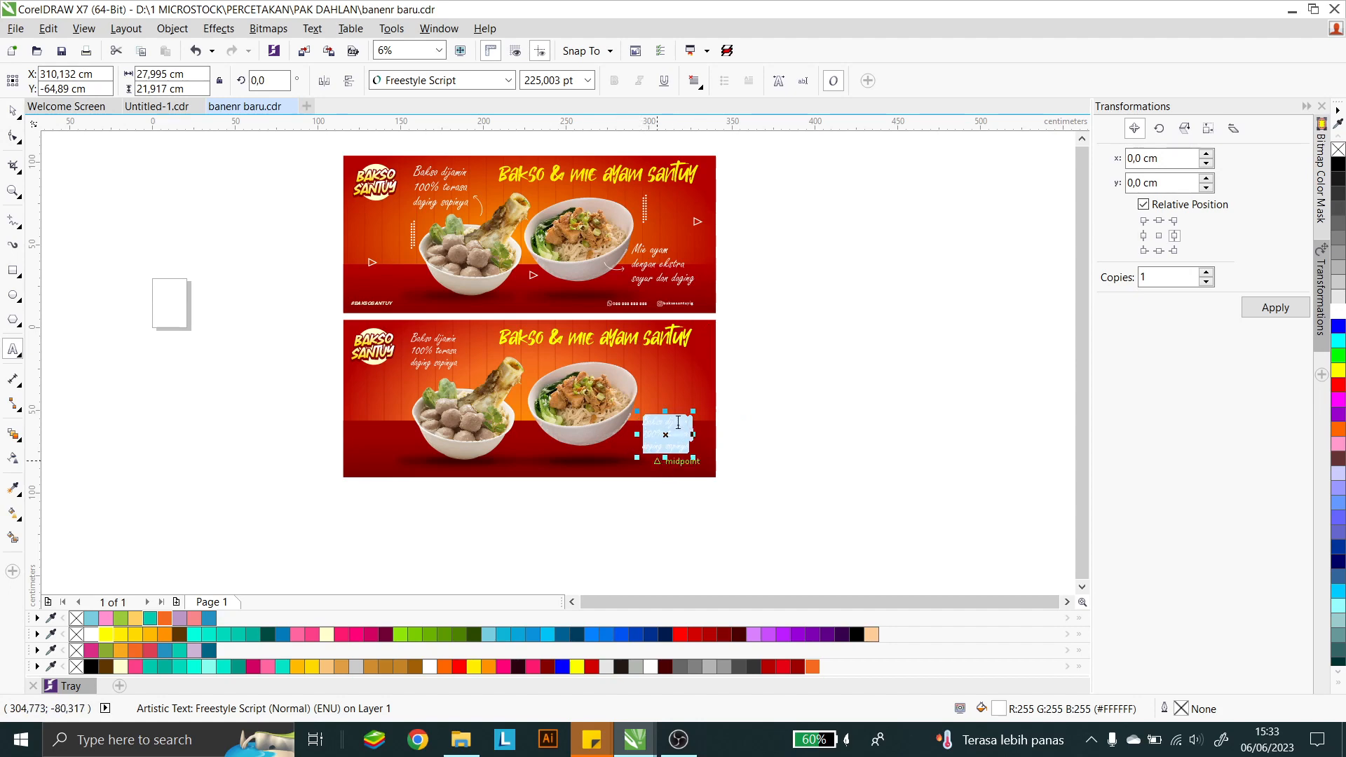
pyautogui.write('Mie')
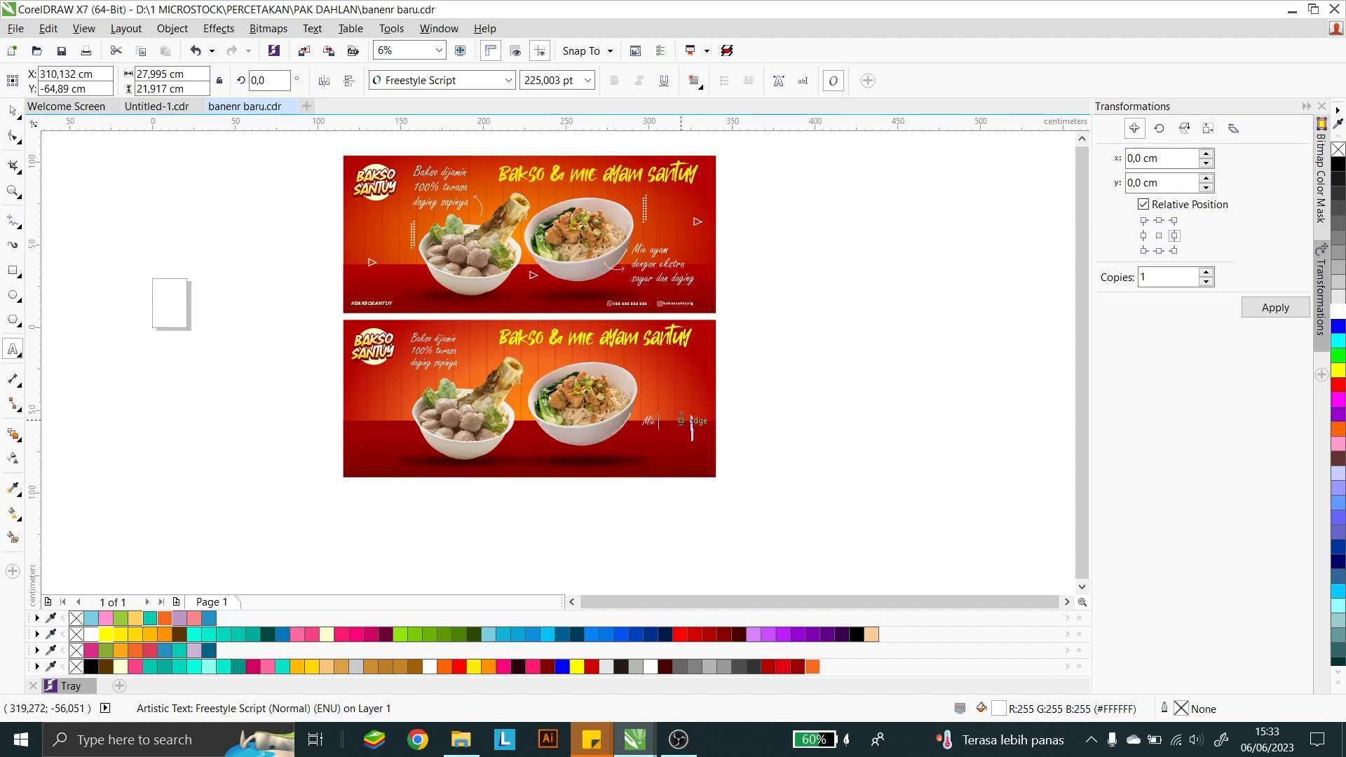
pyautogui.write(' ayam')
pyautogui.press('Return')
pyautogui.write('dengan ekstra')
pyautogui.click(12, 110)
pyautogui.press('Escape')
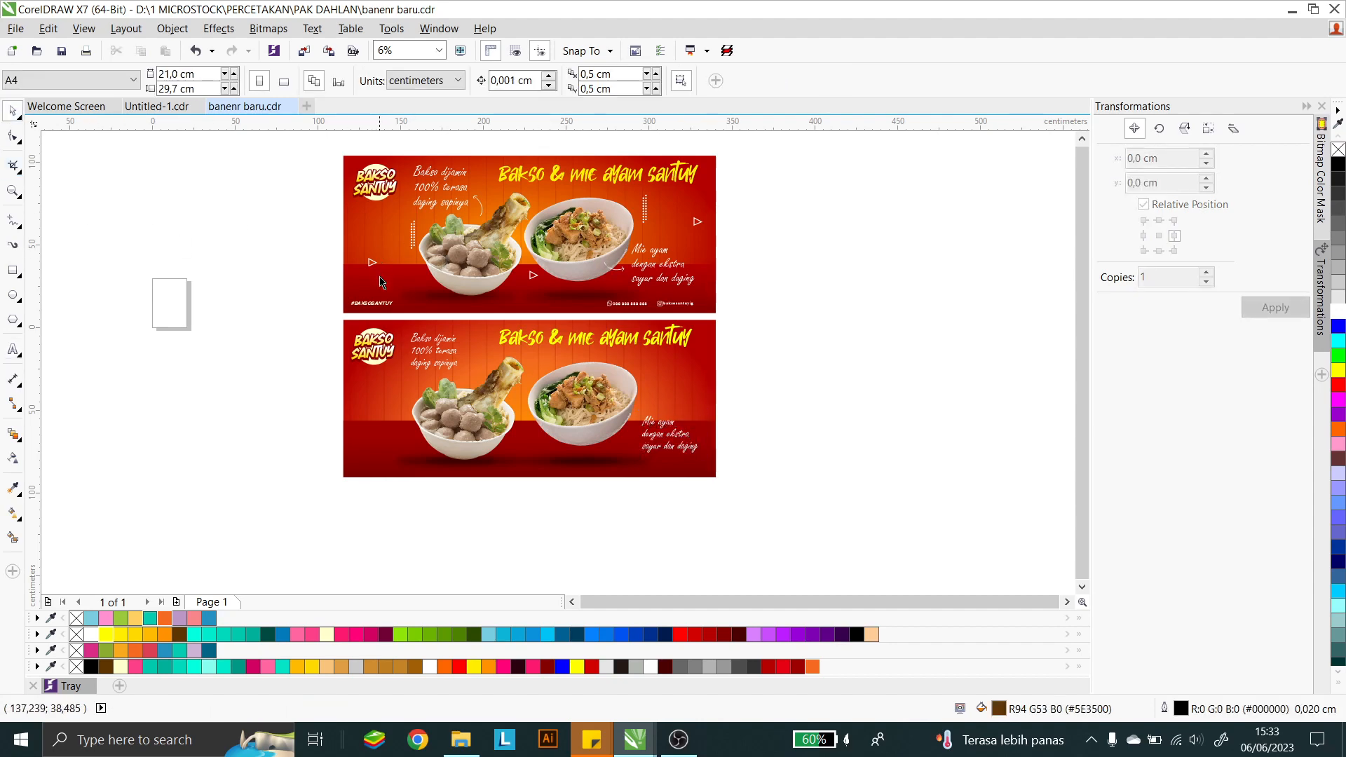
# Step: Place a copy of the "Mie ayam" text in the new banner's lower left corner area
pyautogui.scroll(1, 373, 359)
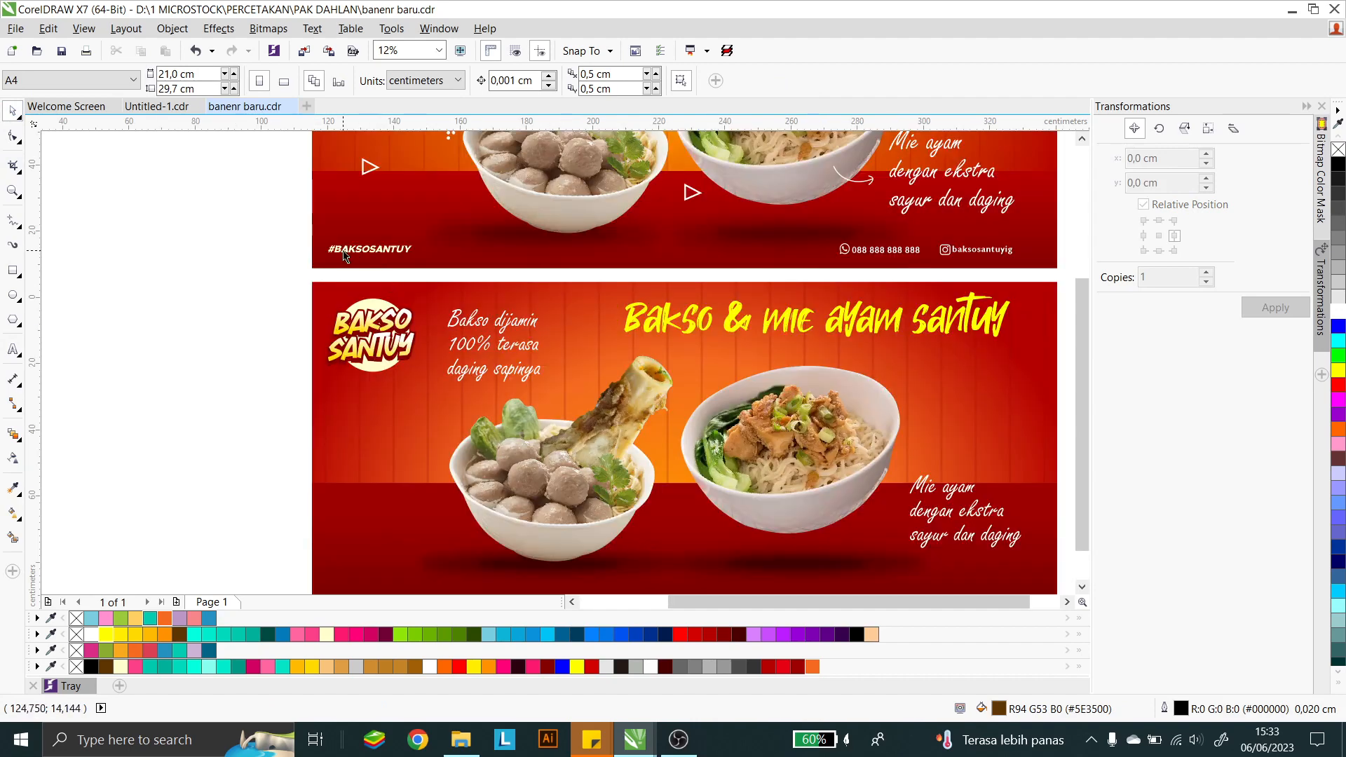
pyautogui.scroll(-1, 533, 331)
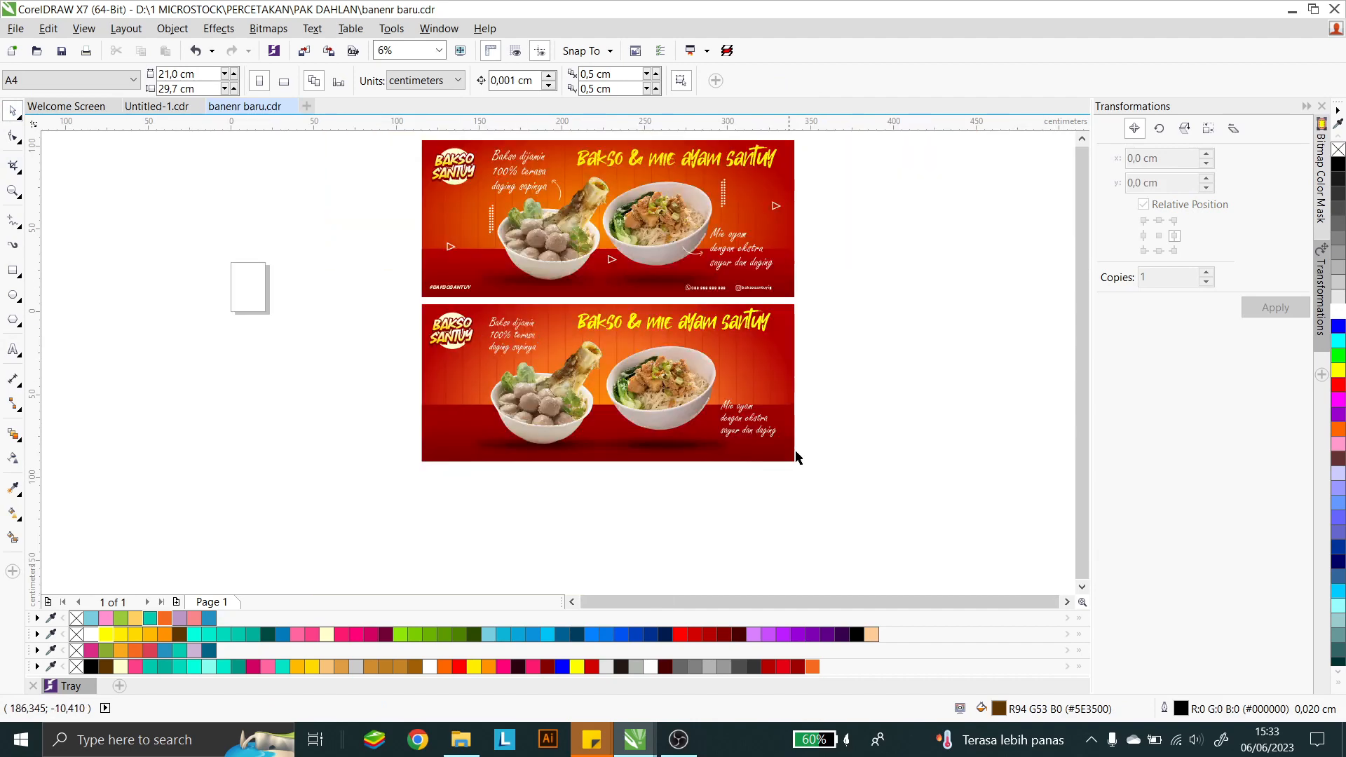
pyautogui.click(747, 436)
pyautogui.moveTo(757, 432); pyautogui.dragTo(462, 446)
pyautogui.scroll(1, 463, 438)
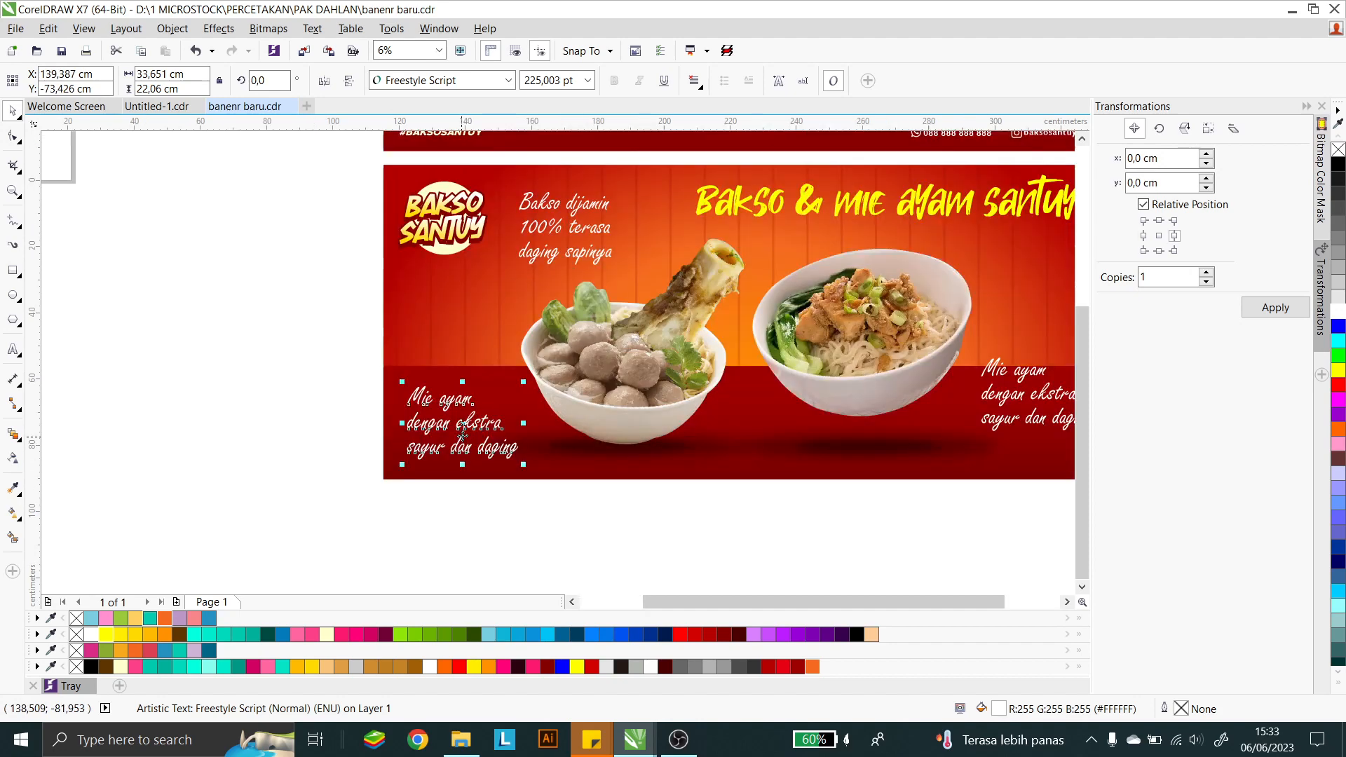
# Step: Set the lower left text copy's font to Metropolis Black, matching the reference banner's #BAKSOSANTUY hashtag
pyautogui.click(463, 137)
pyautogui.scroll(-1, 461, 306)
pyautogui.scroll(1, 460, 201)
pyautogui.click(490, 529)
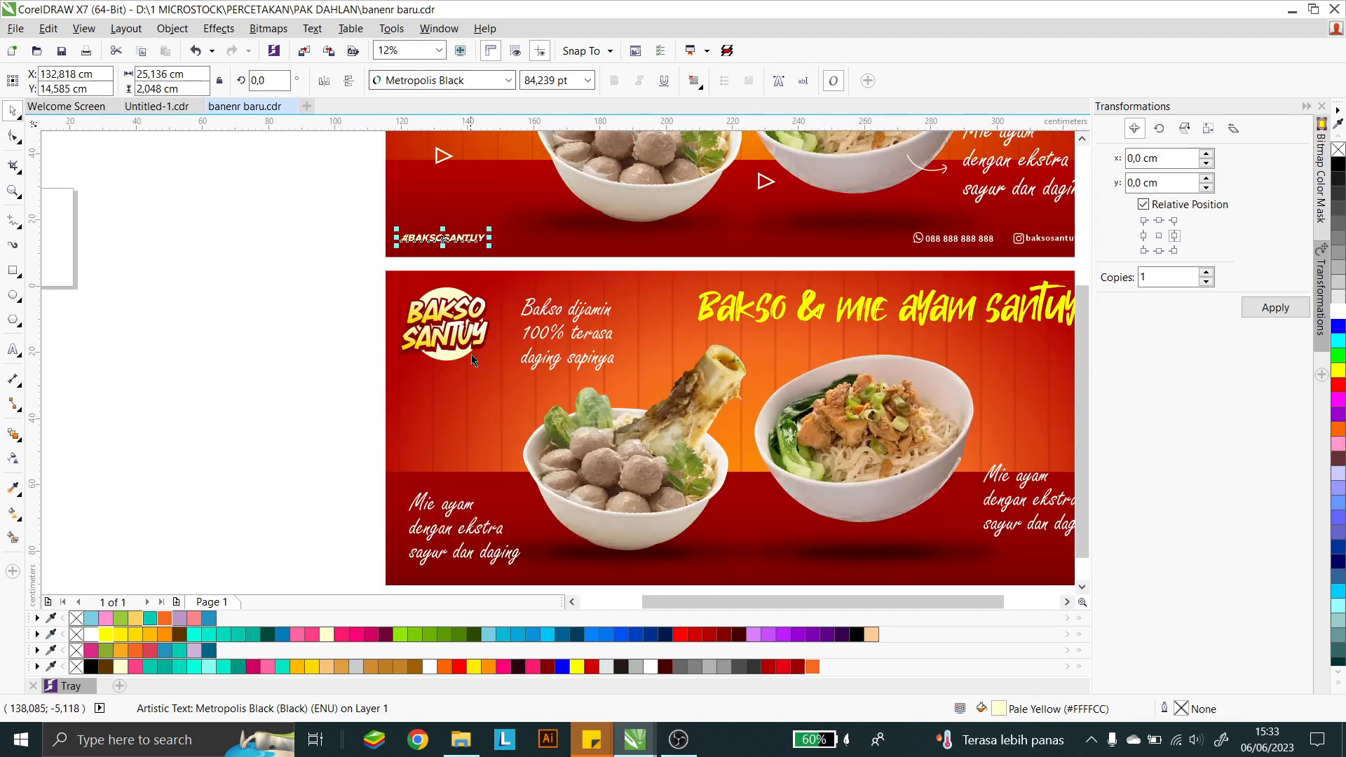
pyautogui.hotkey('ctrl', 'a')
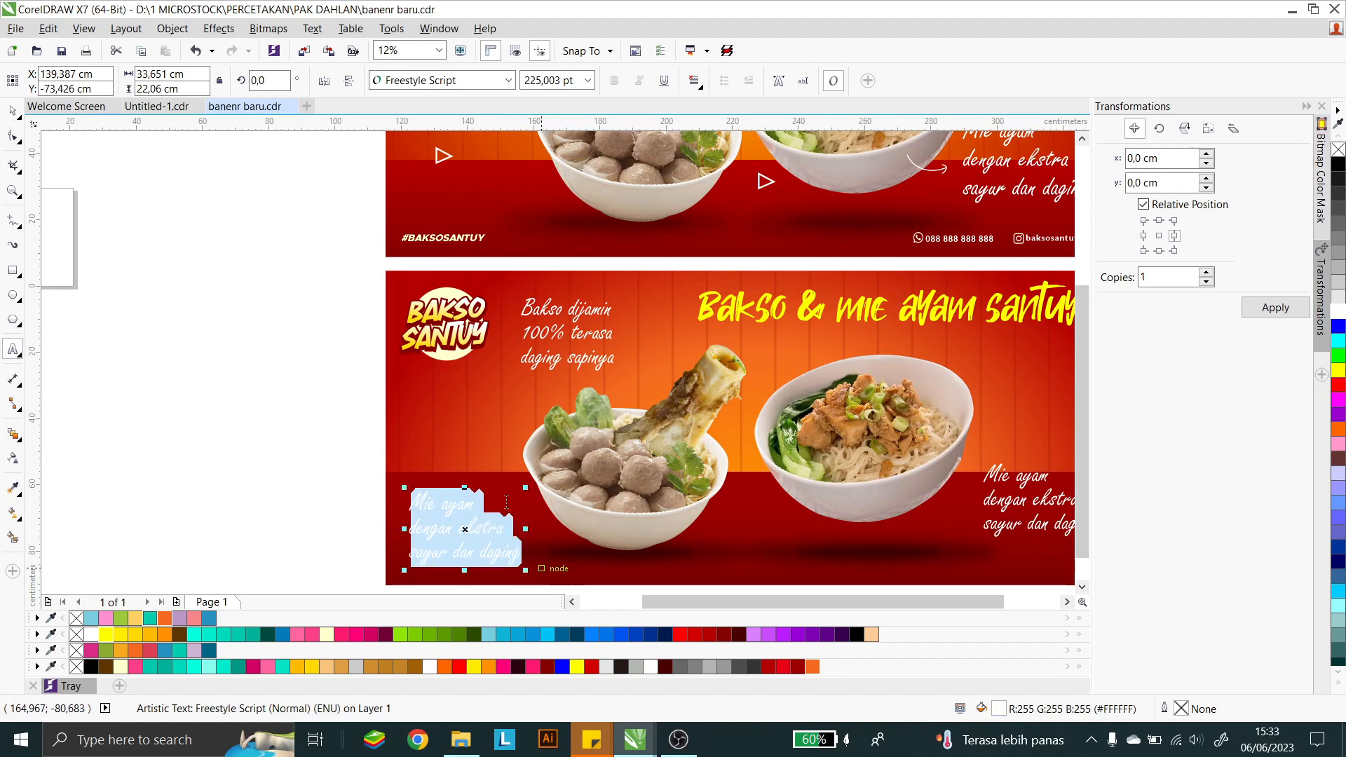
pyautogui.click(509, 80)
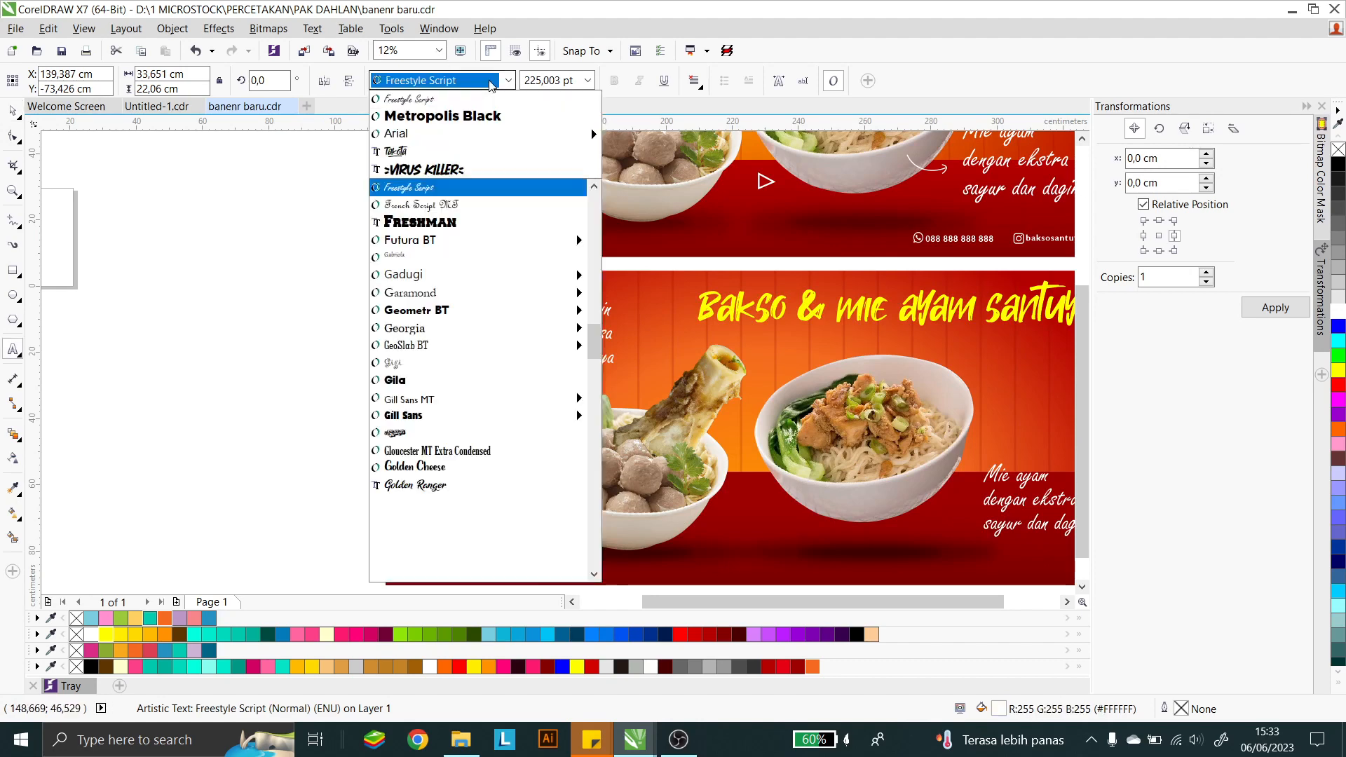
pyautogui.click(467, 116)
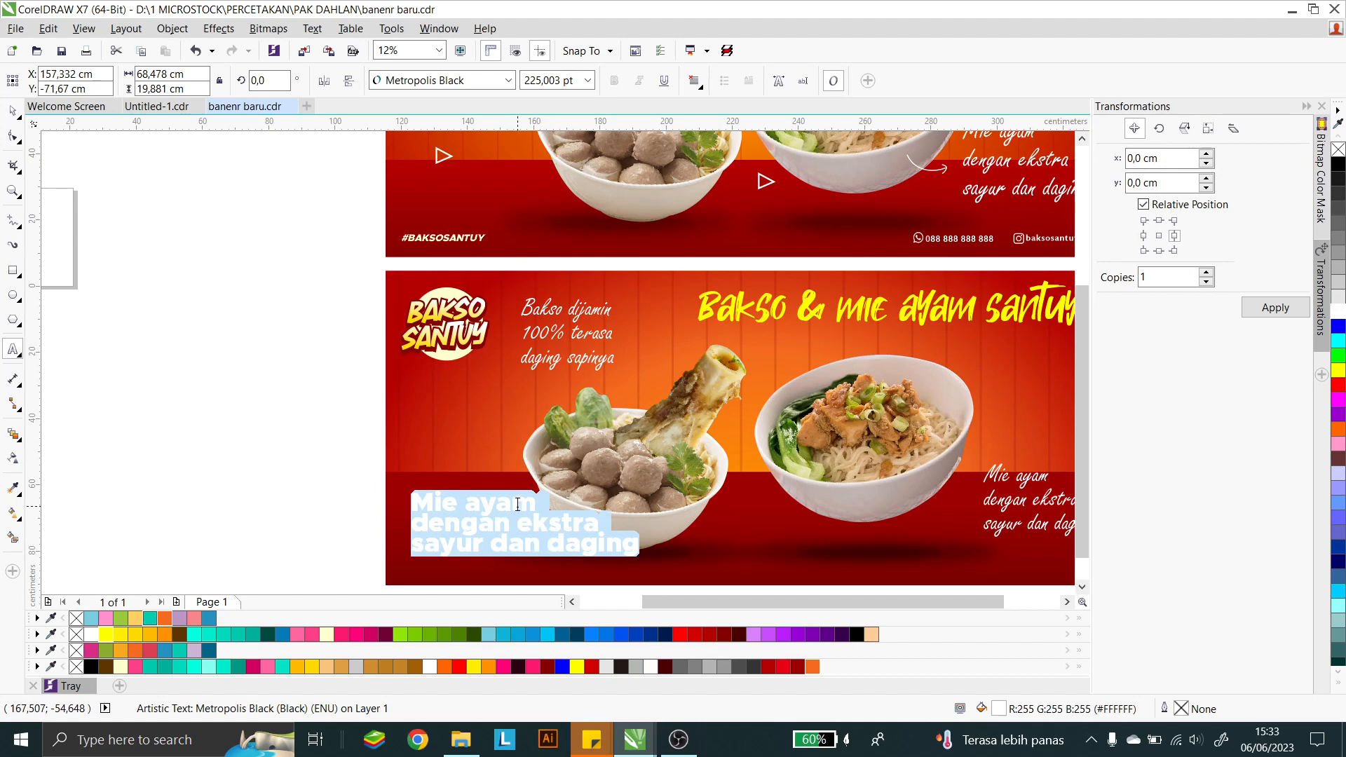
# Step: Replace the text copy in the new banner's lower left area with "#BAKSOSANTUY"
pyautogui.write('#')
pyautogui.press('capslock')
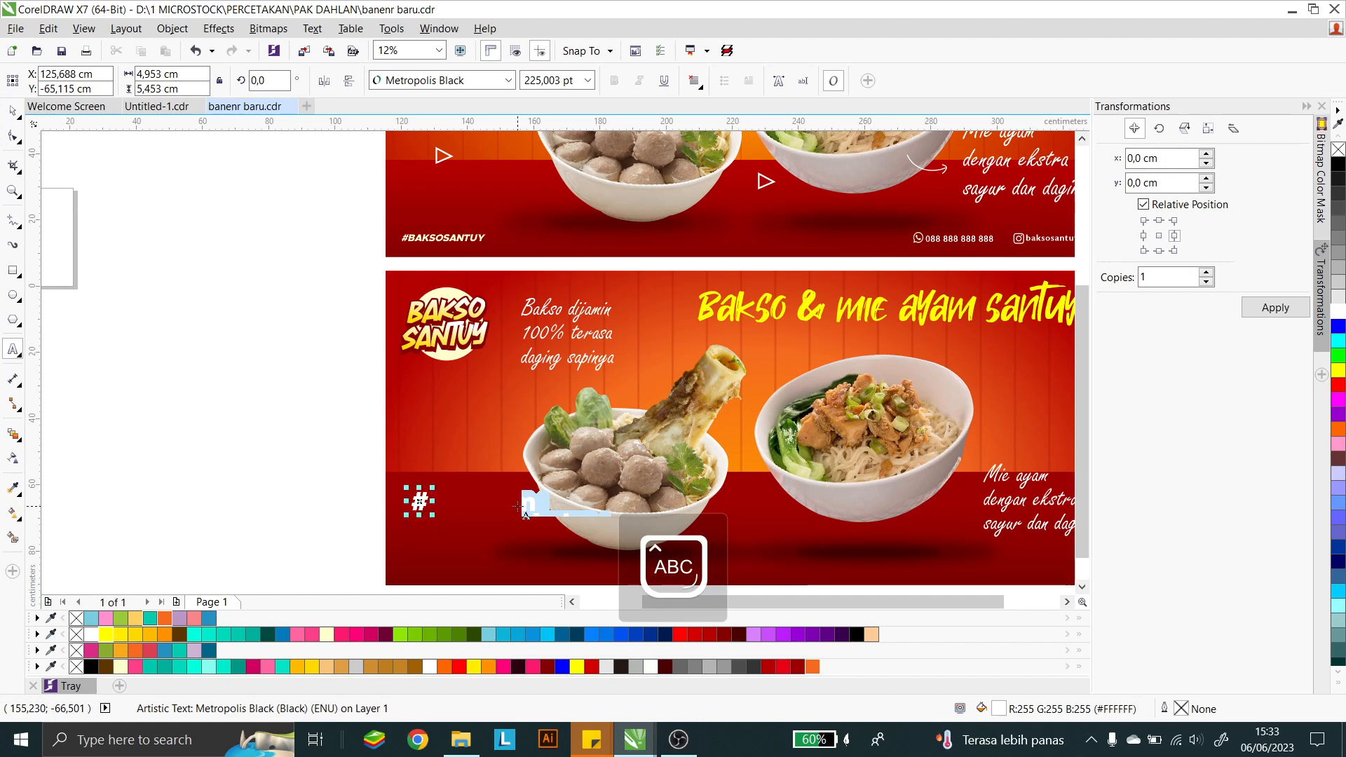
pyautogui.write('BAKSOSA')
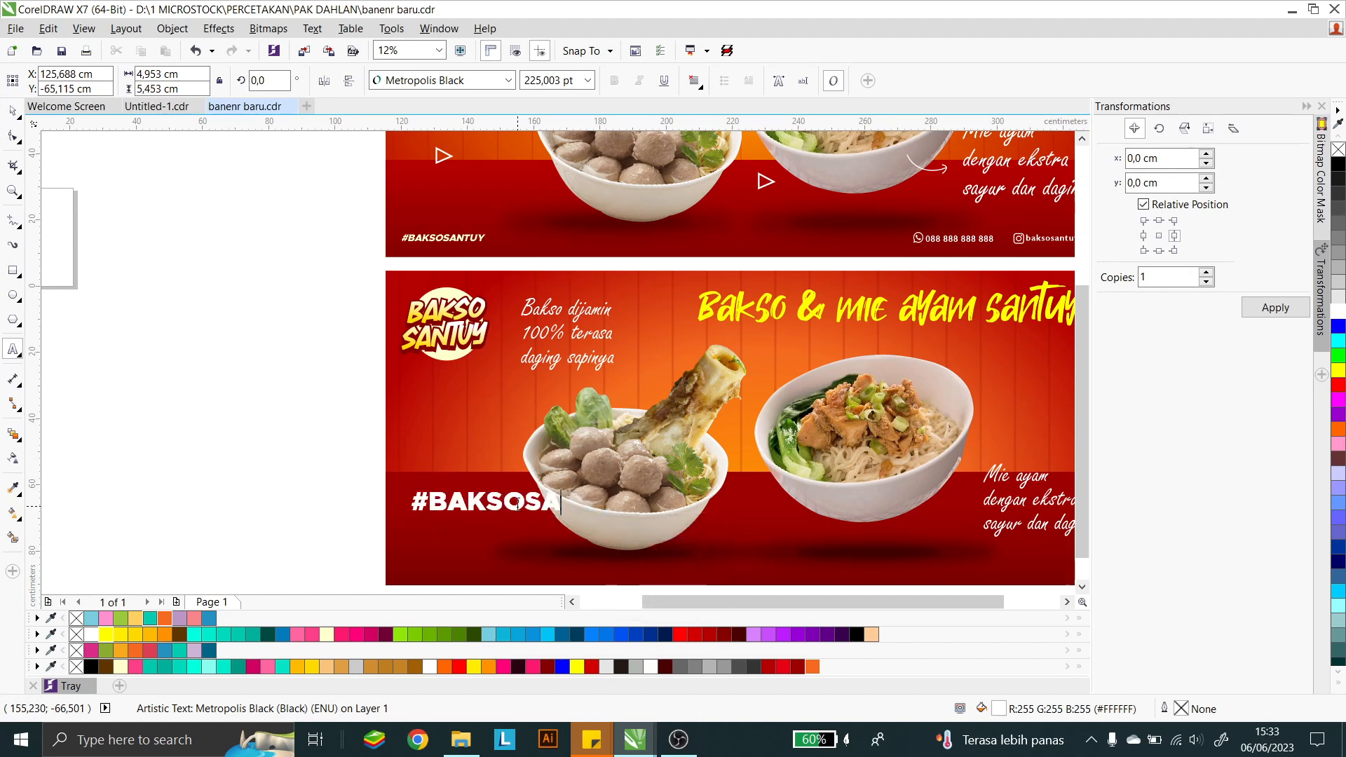
pyautogui.write('NTUY')
pyautogui.hotkey('ctrl', 'space')
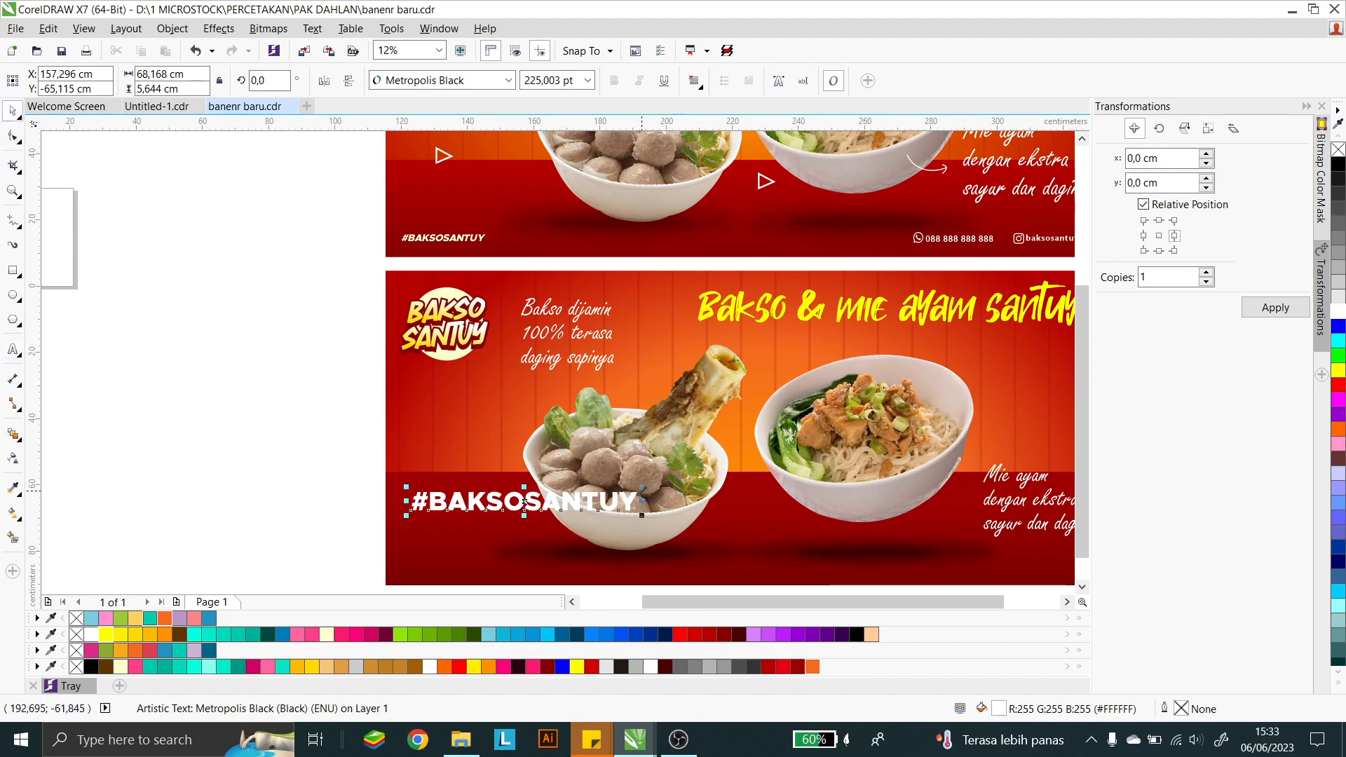
# Step: Shrink the hashtag to about 25 cm wide, place it in the new banner's lower left corner and fill it with Pale Yellow
pyautogui.moveTo(641, 490); pyautogui.dragTo(456, 559)
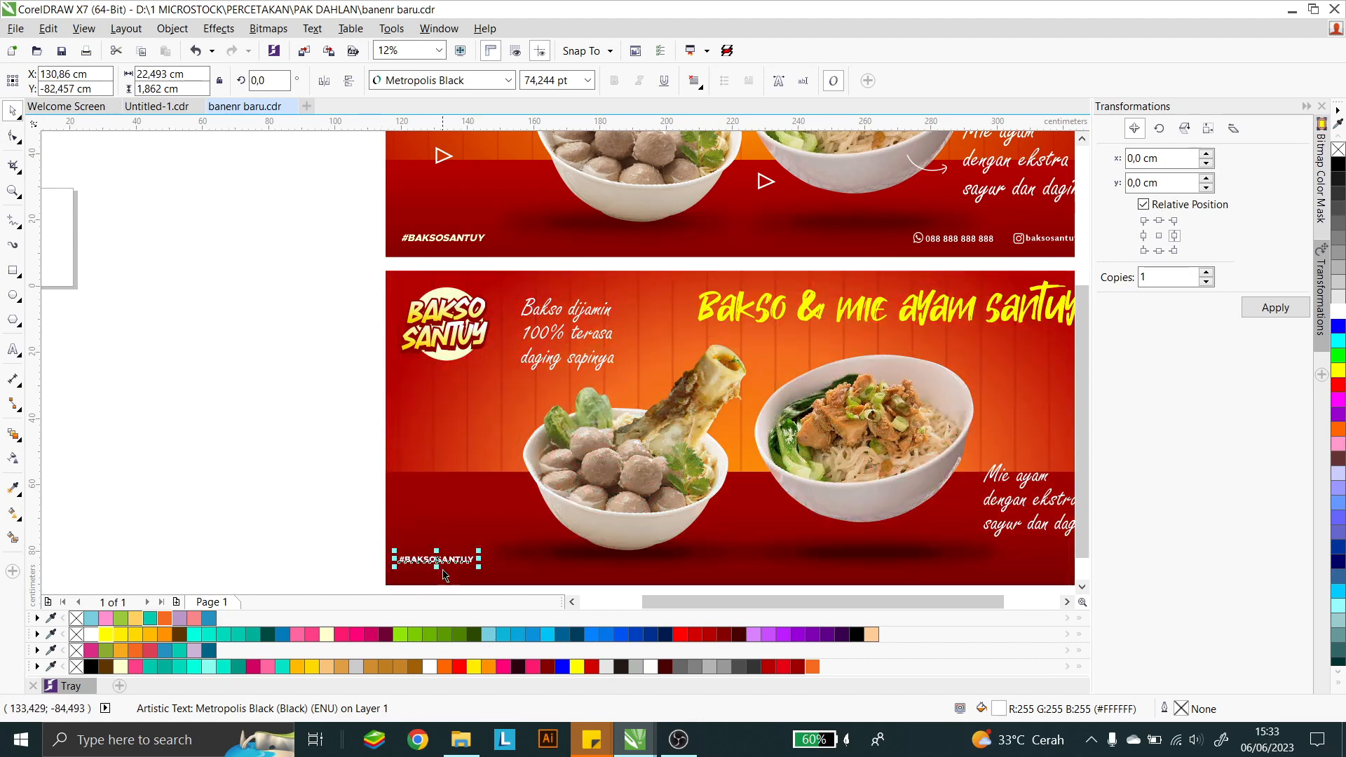
pyautogui.scroll(2, 444, 575)
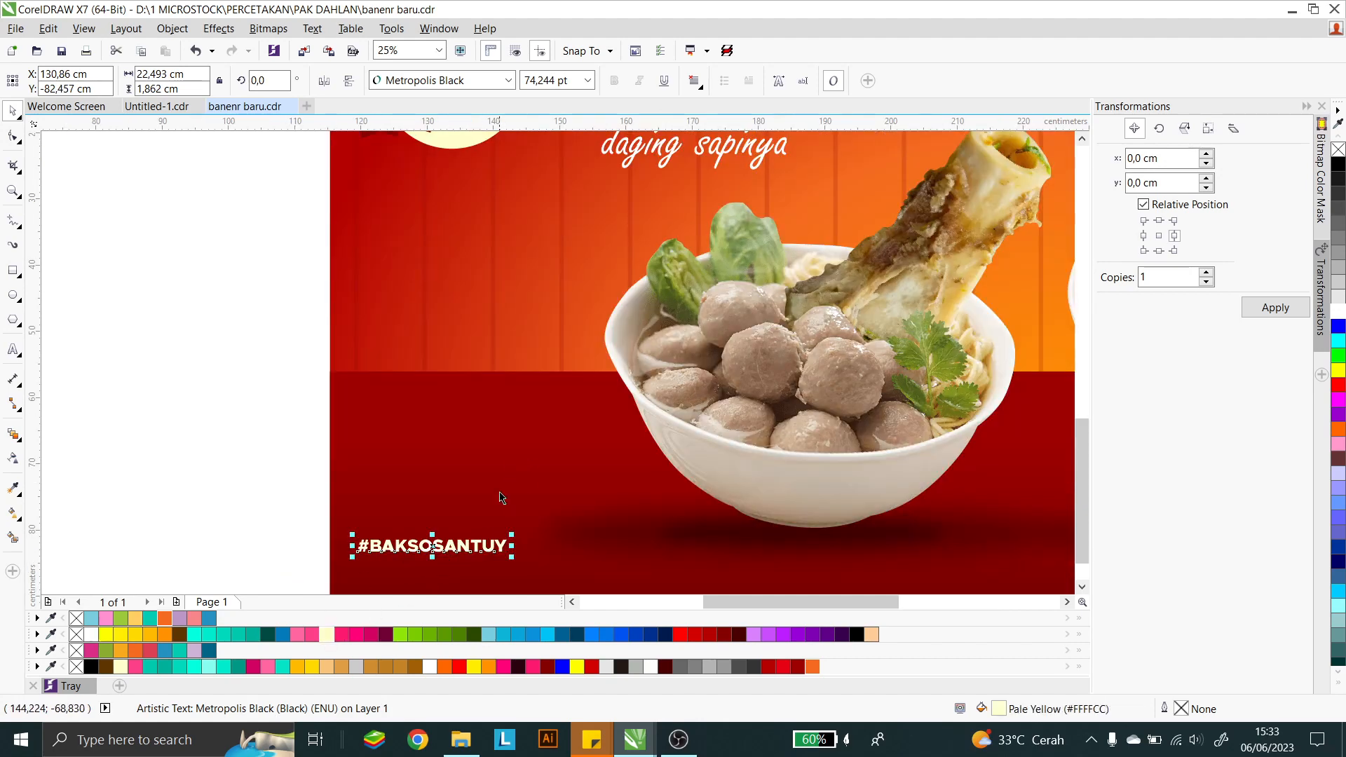
pyautogui.moveTo(512, 535); pyautogui.dragTo(531, 533)
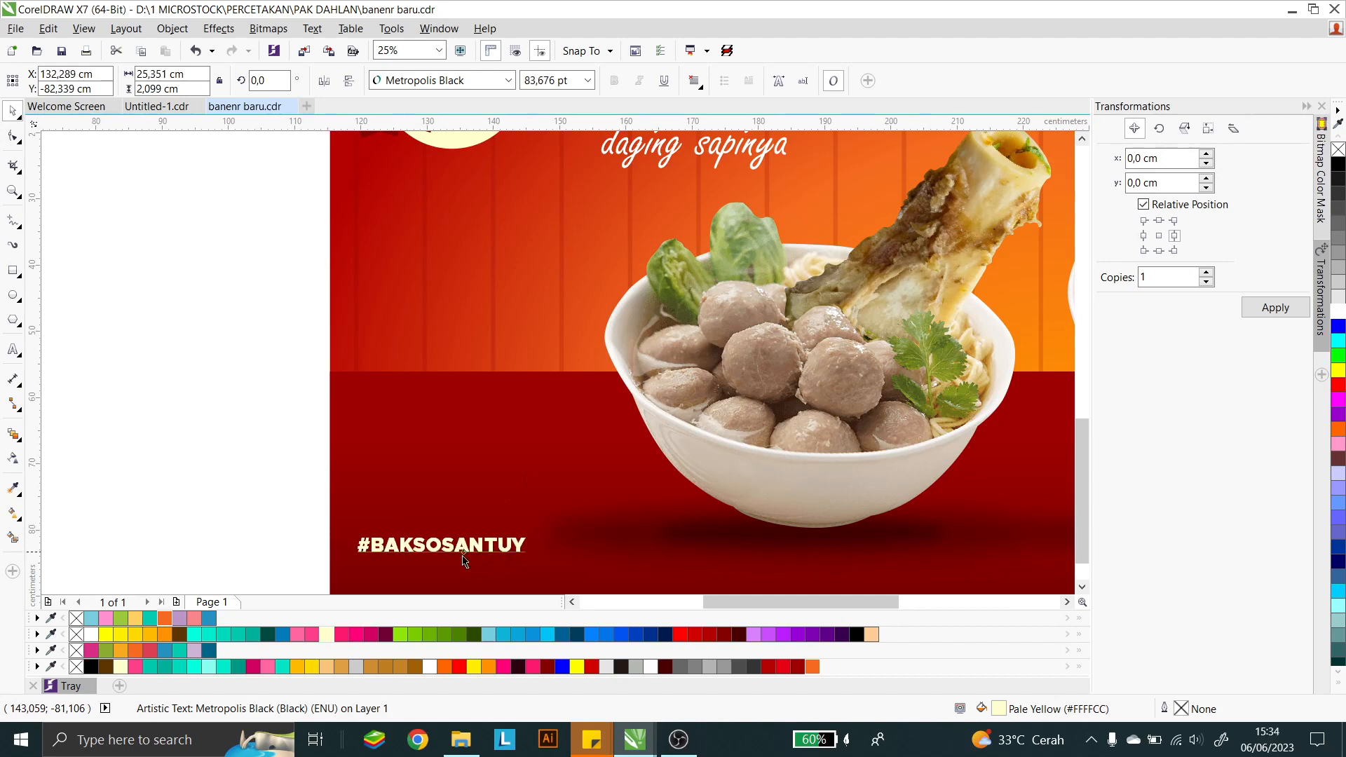
# Step: Skew the hashtag horizontally to the right so it is slanted like the reference banner's hashtag
pyautogui.scroll(1, 460, 541)
pyautogui.click(429, 538)
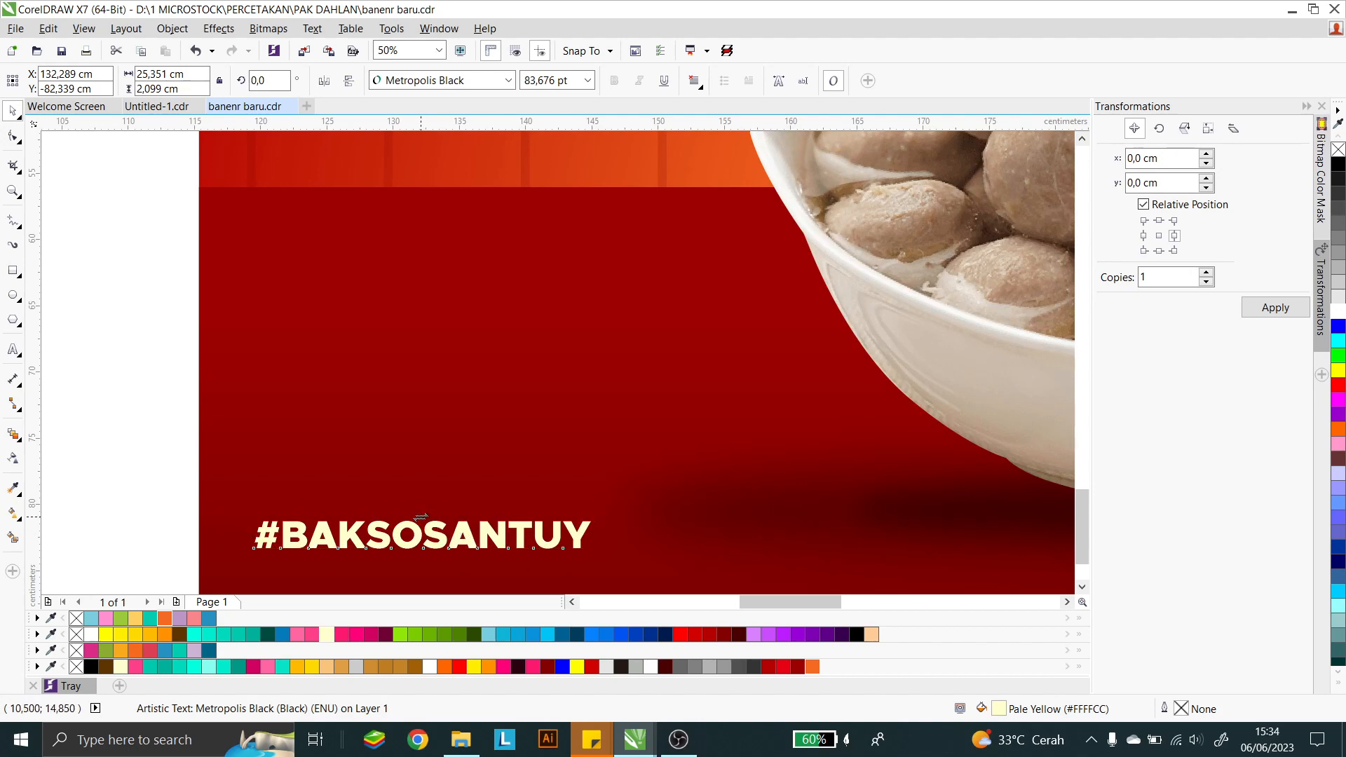
pyautogui.moveTo(423, 517); pyautogui.dragTo(431, 517)
pyautogui.scroll(-5, 527, 477)
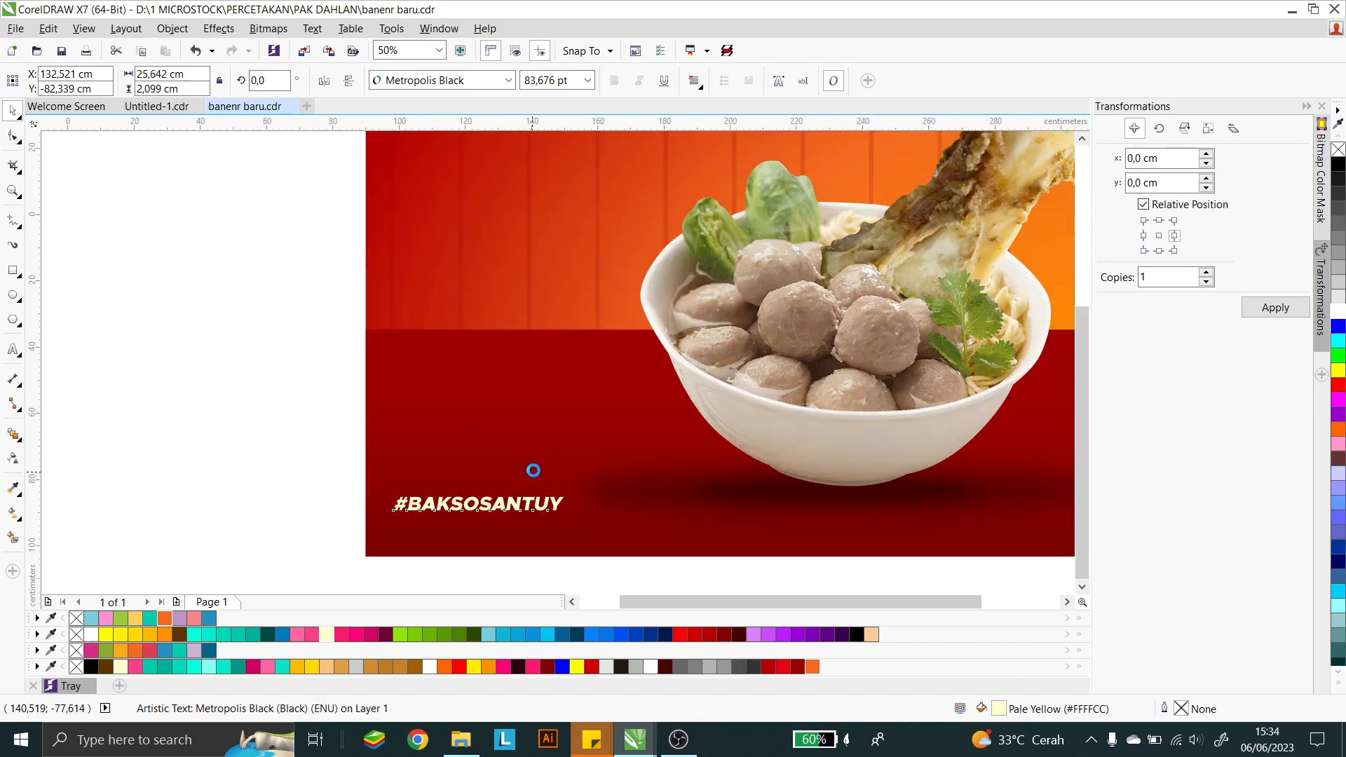
pyautogui.scroll(5, 527, 477)
pyautogui.moveTo(457, 496); pyautogui.dragTo(456, 497)
pyautogui.scroll(-2, 485, 447)
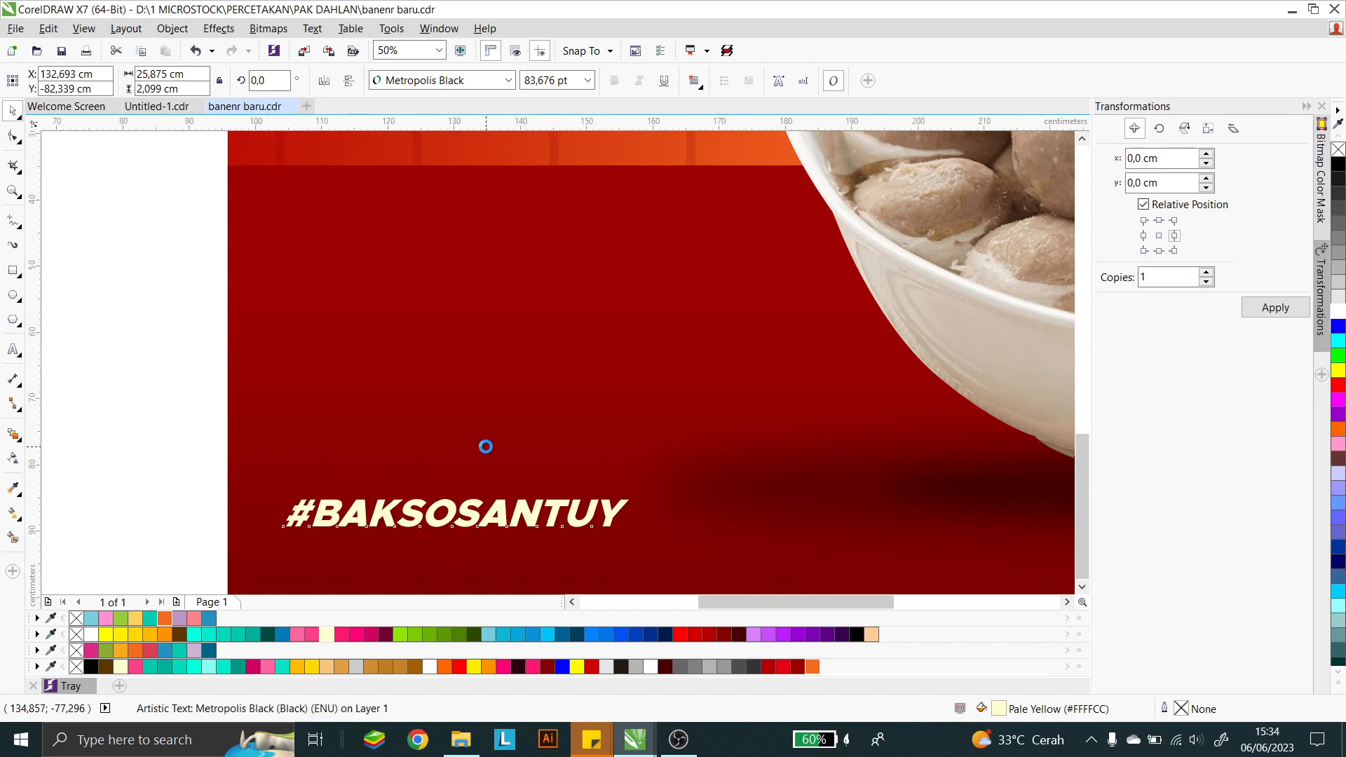
pyautogui.click(322, 418)
# Step: Copy the WhatsApp and Instagram contact details from the reference banner to the new banner's lower right corner
pyautogui.scroll(-1, 398, 417)
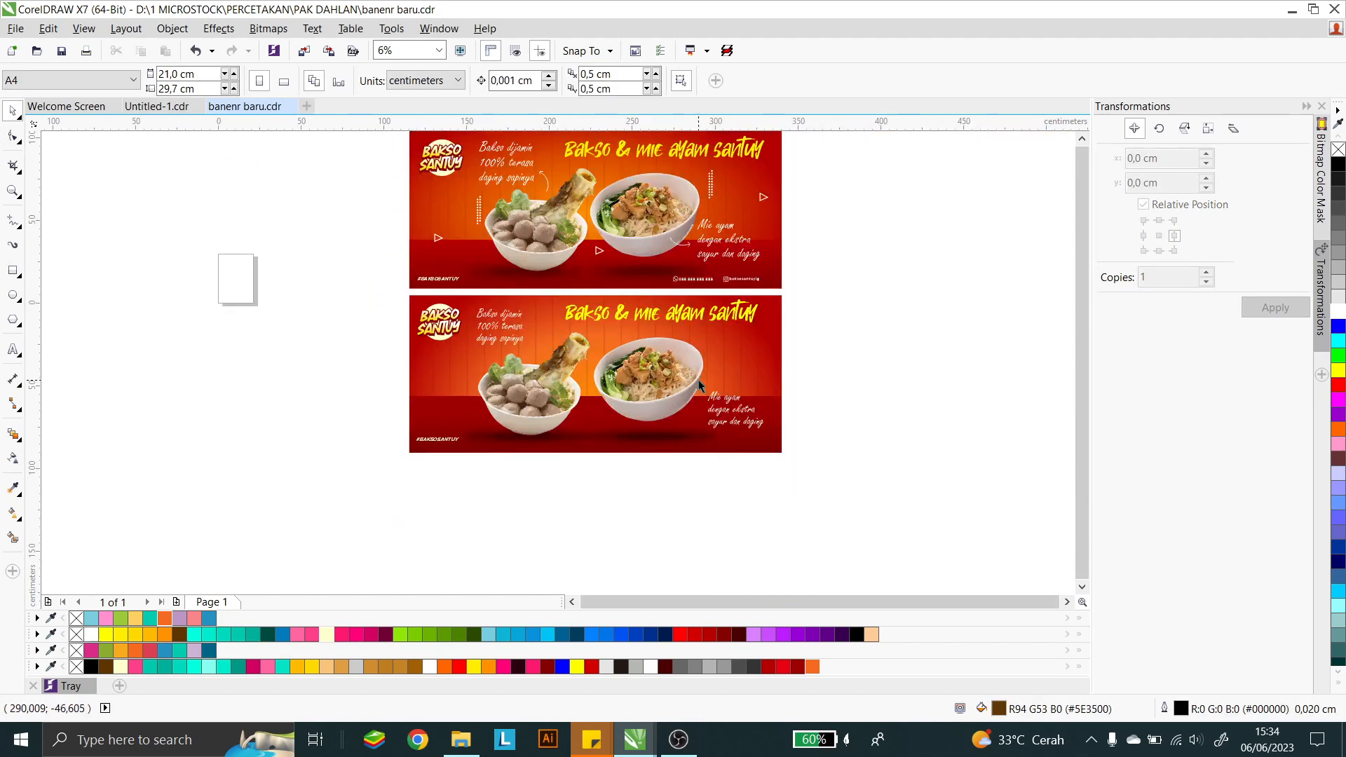
pyautogui.scroll(1, 708, 267)
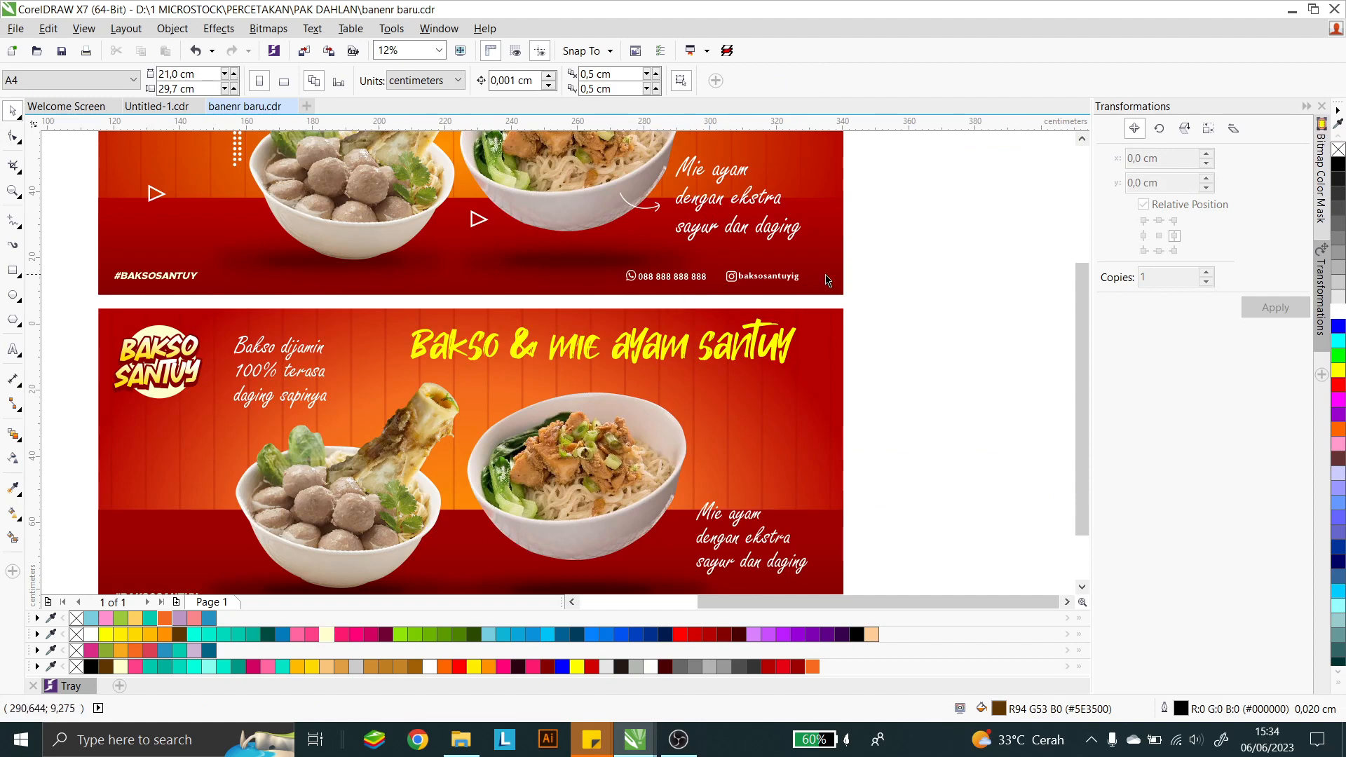
pyautogui.moveTo(916, 317); pyautogui.dragTo(566, 272)
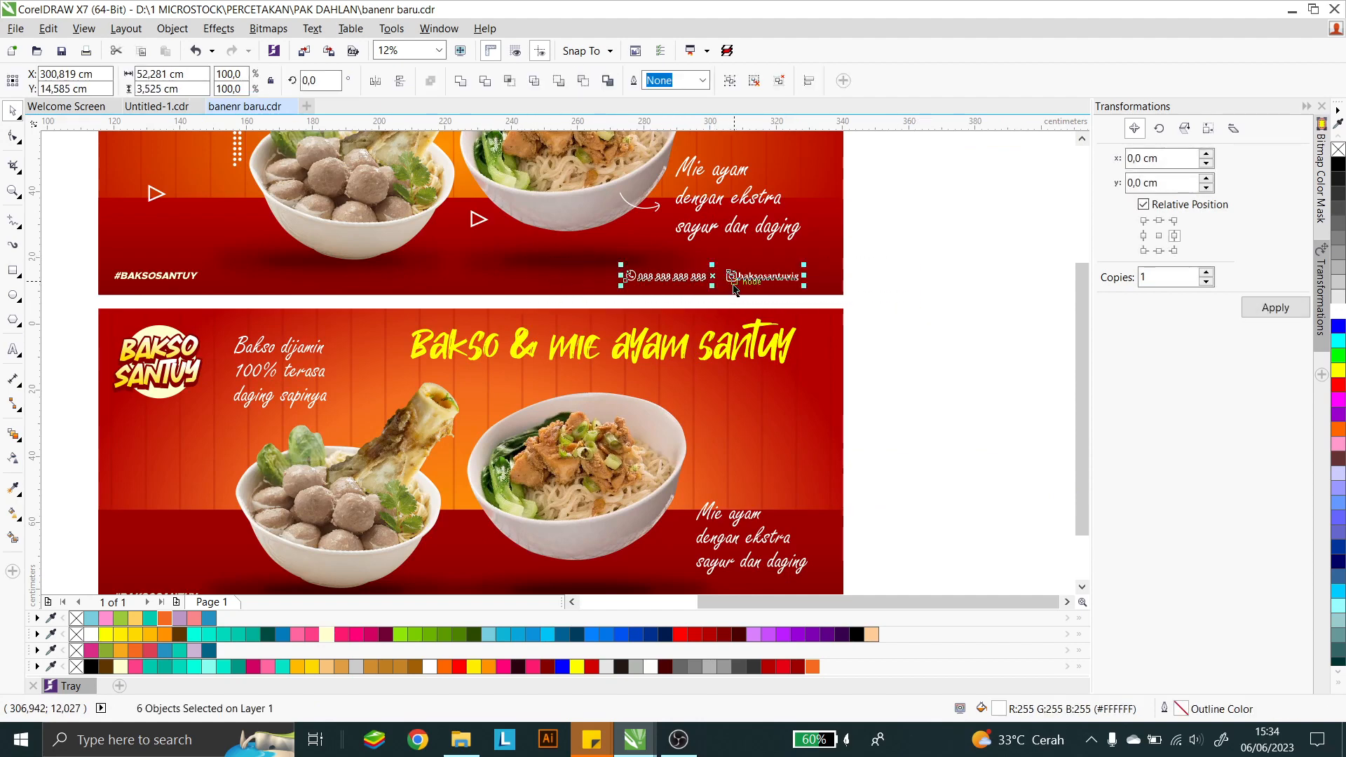
pyautogui.scroll(-1, 733, 281)
pyautogui.moveTo(733, 281); pyautogui.dragTo(728, 447)
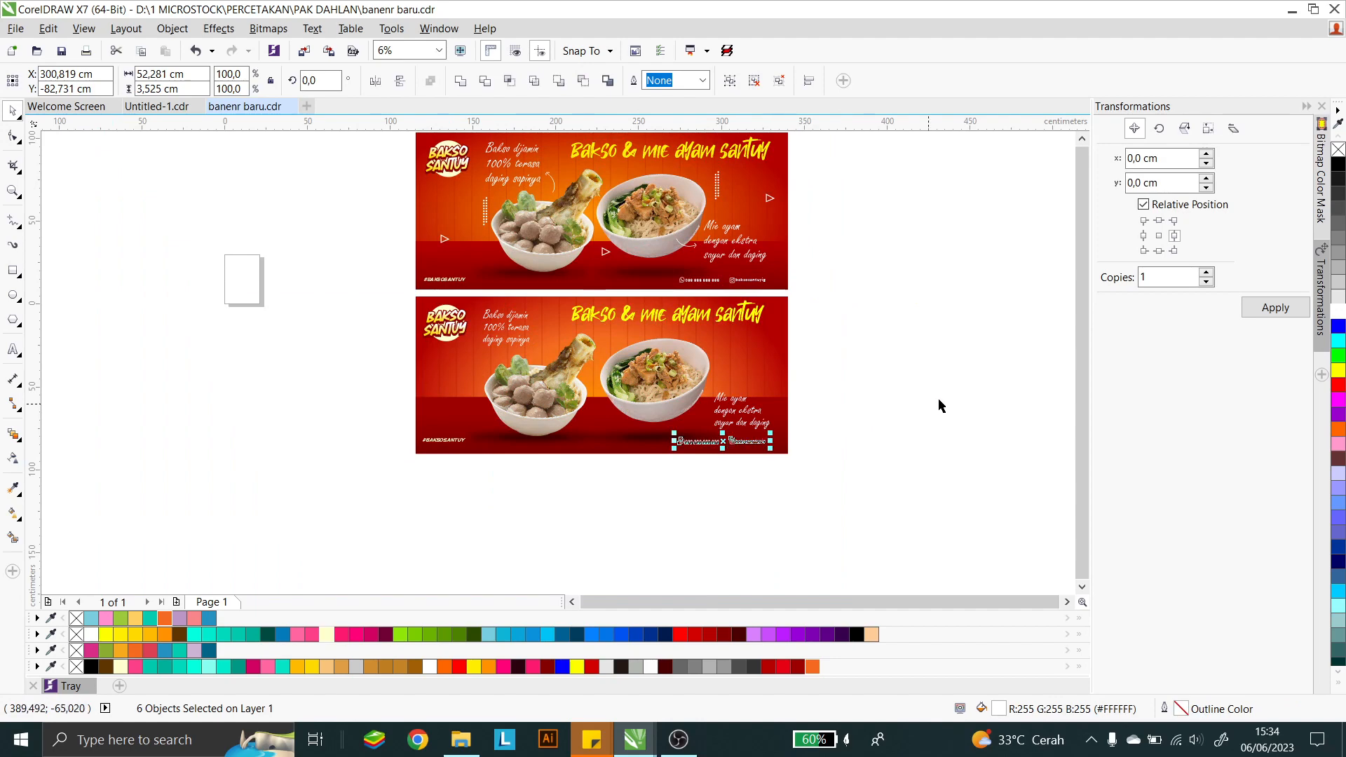
pyautogui.click(834, 450)
pyautogui.scroll(4, 782, 429)
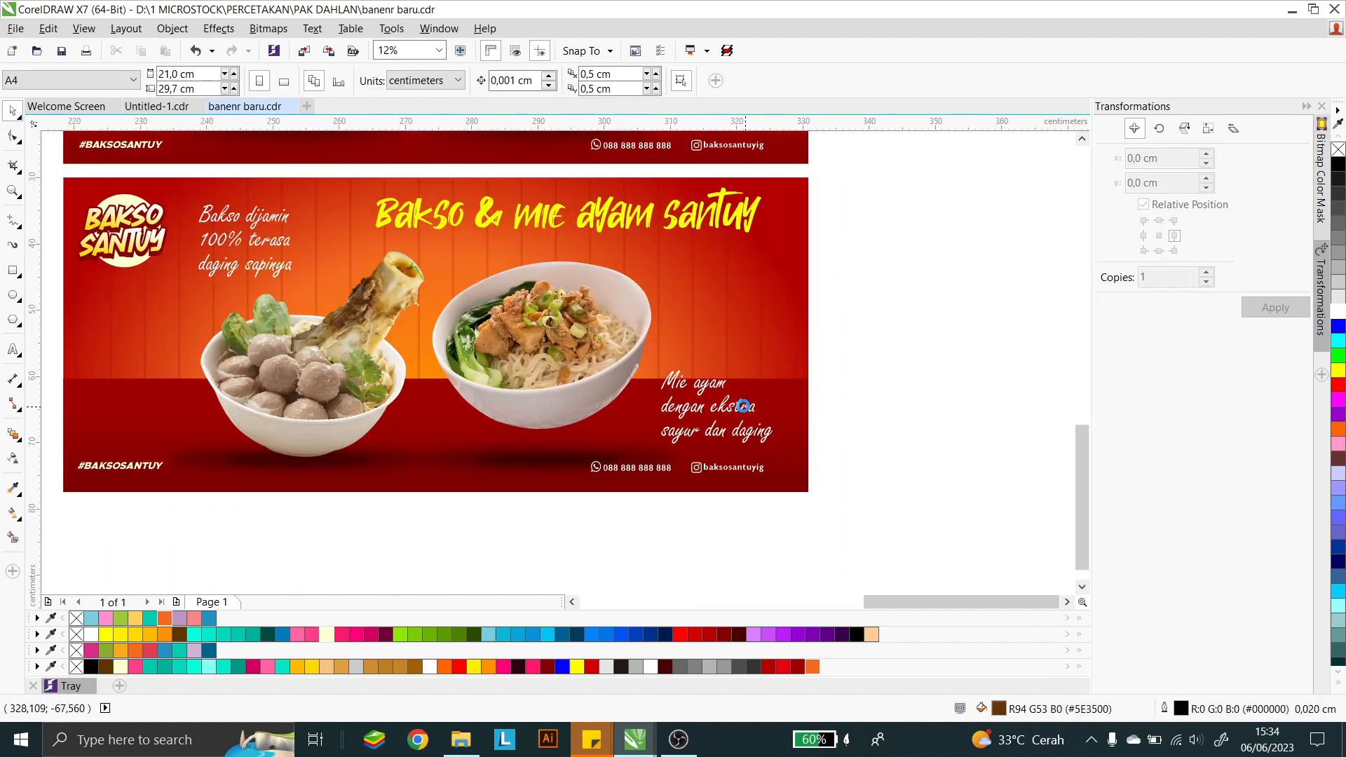
# Step: Move the new banner's "Mie ayam" caption slightly up, away from the contact details
pyautogui.click(717, 398)
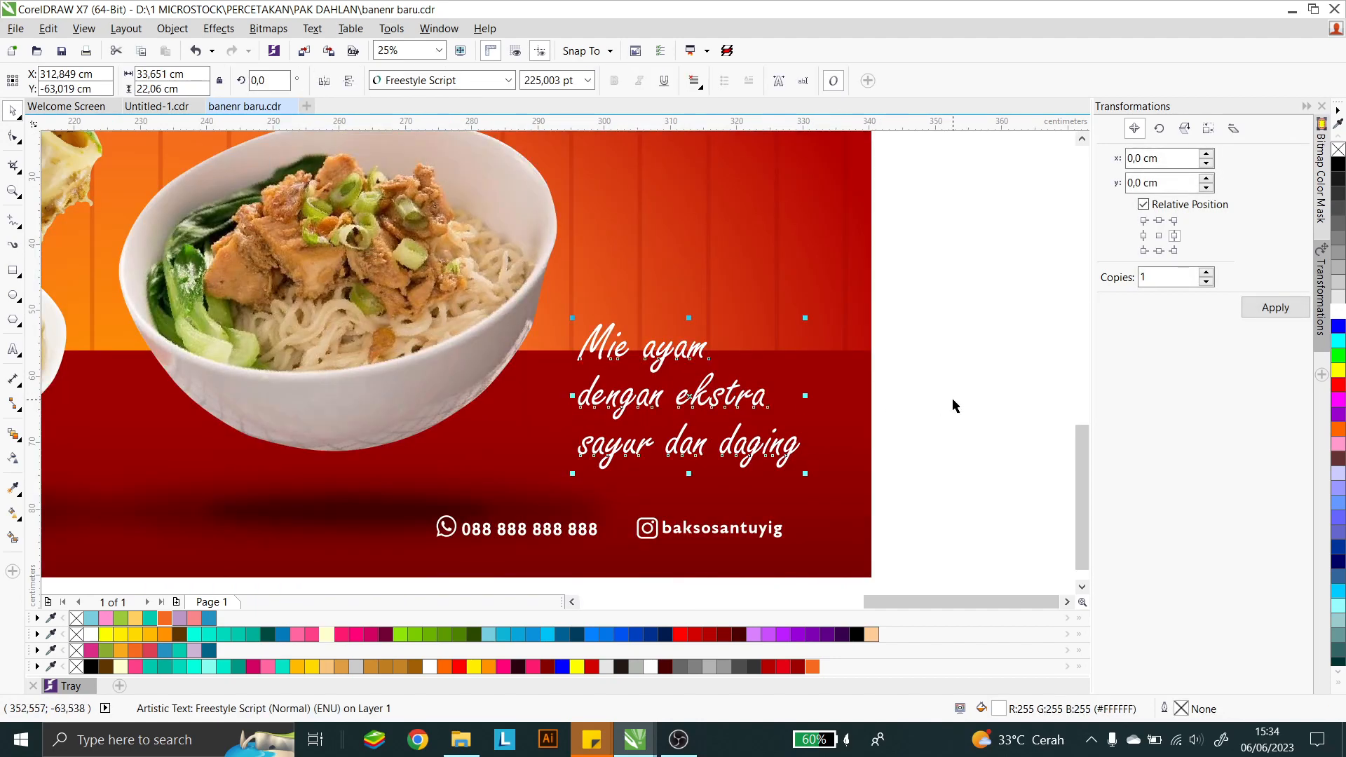
pyautogui.click(963, 395)
pyautogui.scroll(-4, 964, 392)
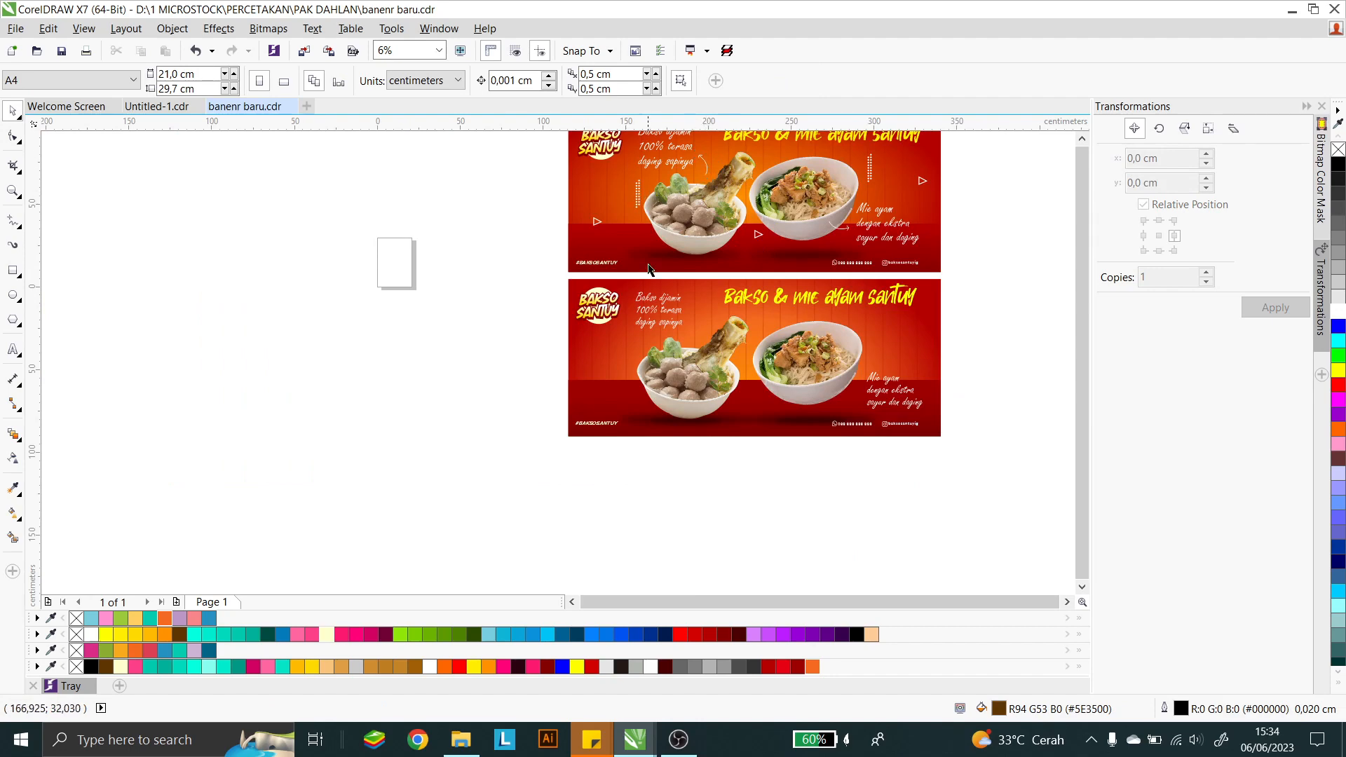
# Step: Draw a curve about 3.8 by 13.3 cm with the Pen tool between the "Bakso dijamin" caption and the bone
pyautogui.scroll(4, 704, 162)
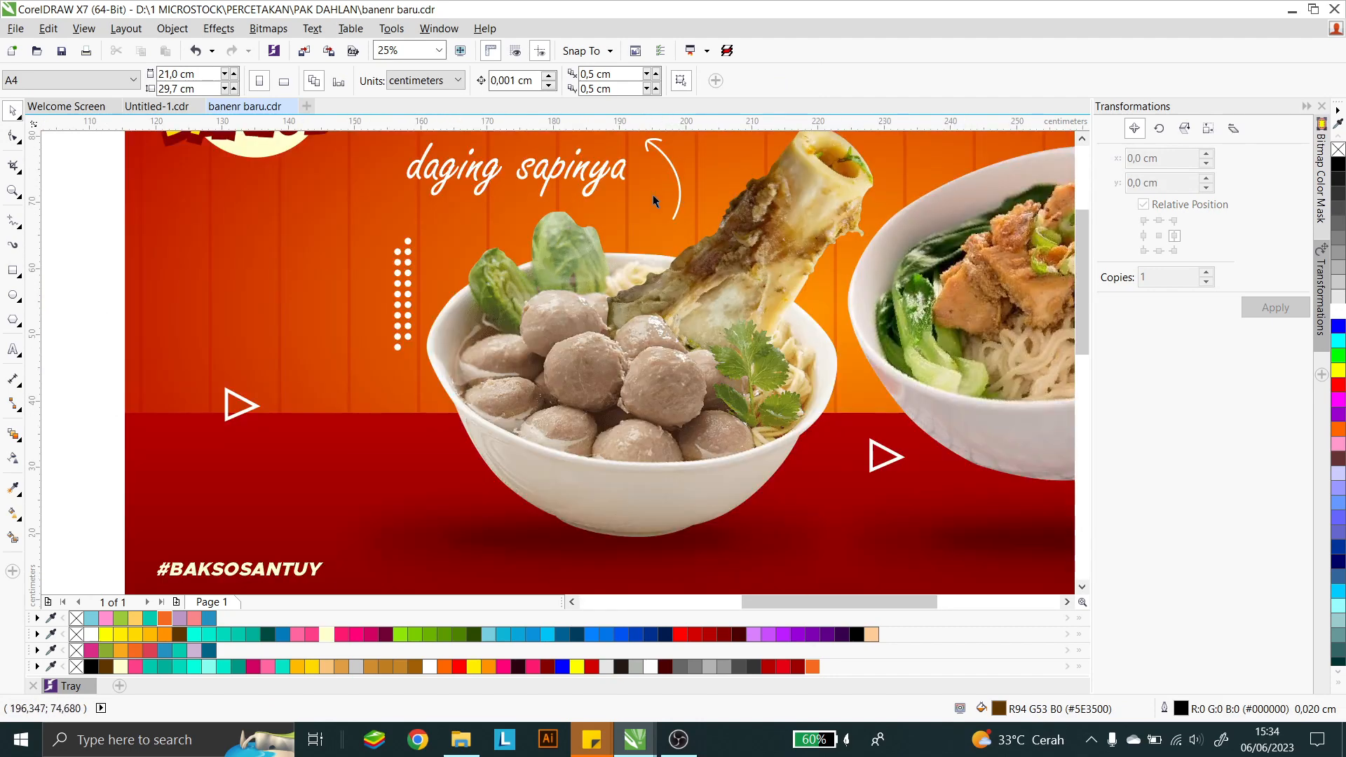
pyautogui.click(19, 226)
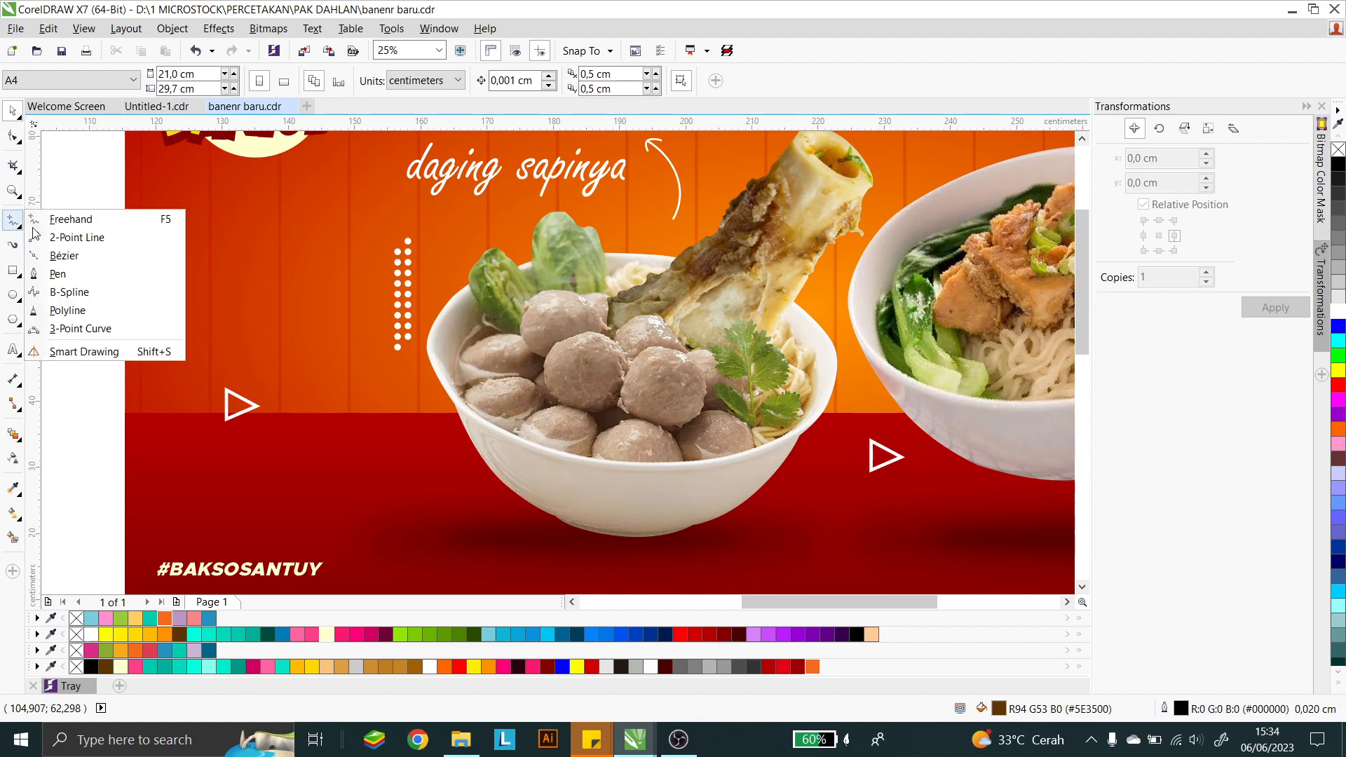
pyautogui.click(63, 273)
pyautogui.scroll(-4, 545, 405)
pyautogui.scroll(6, 546, 406)
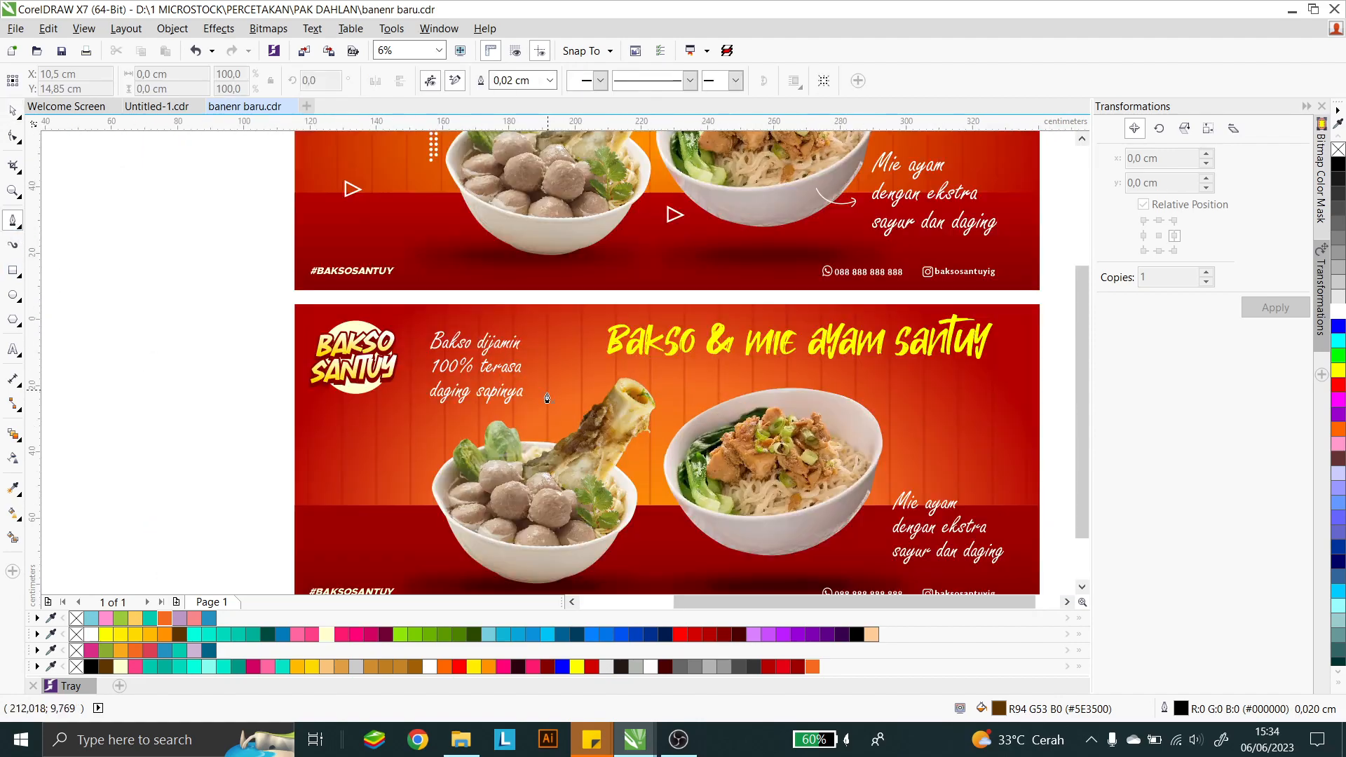
pyautogui.click(544, 509)
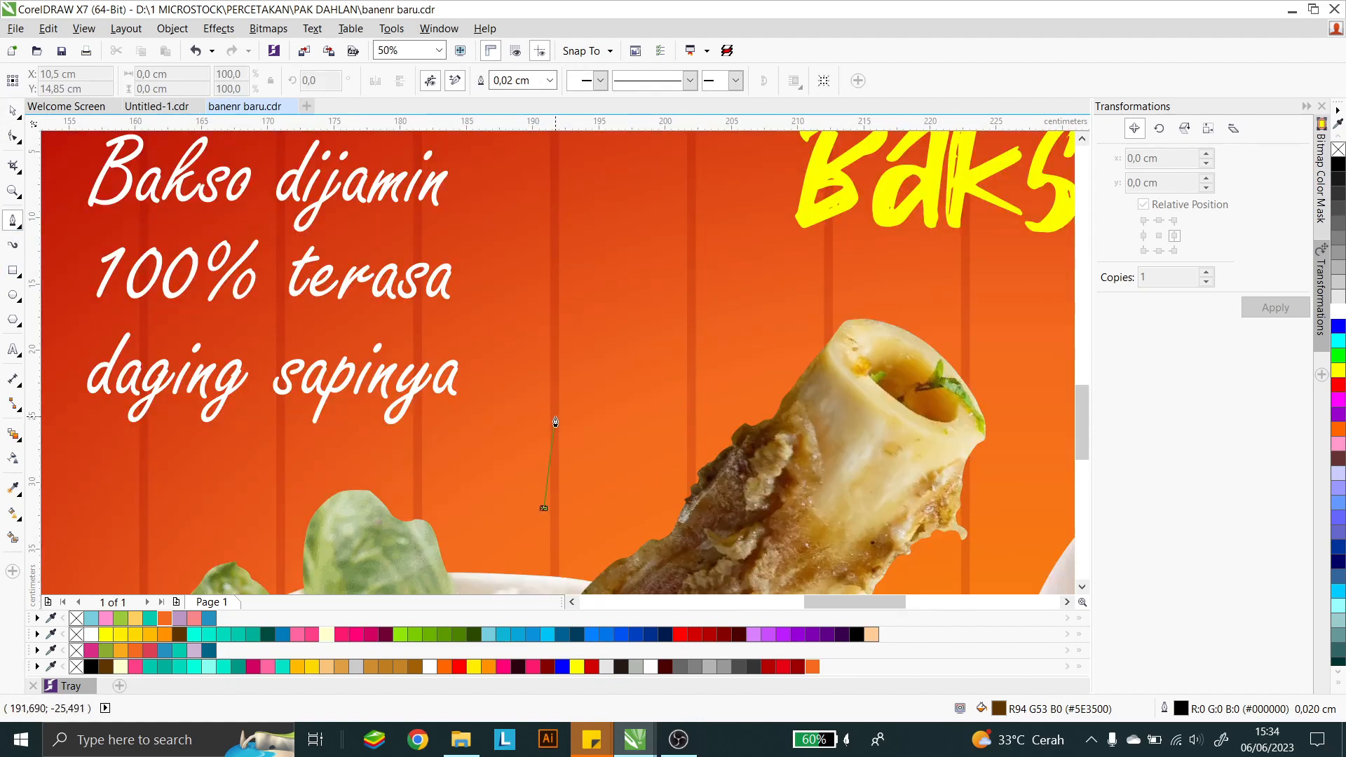
pyautogui.moveTo(557, 410); pyautogui.dragTo(550, 343)
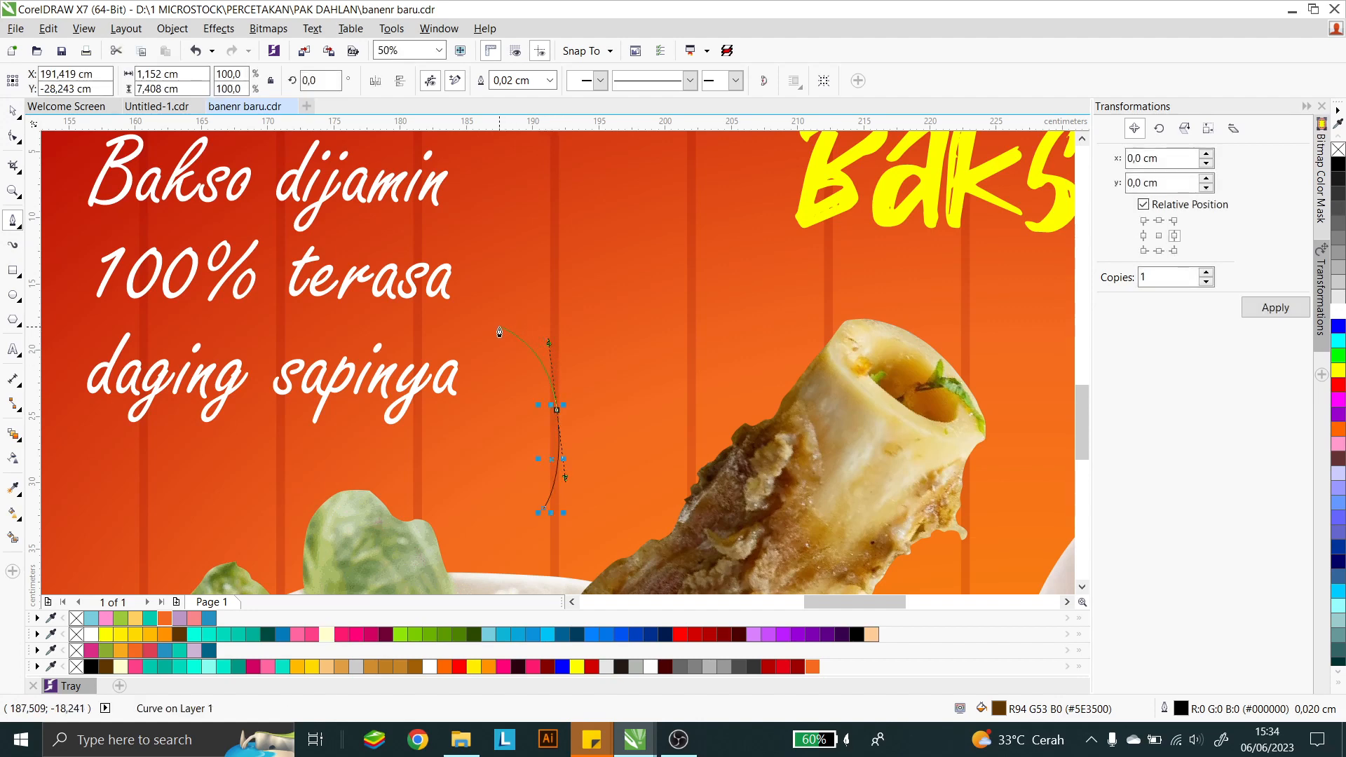
pyautogui.click(508, 337)
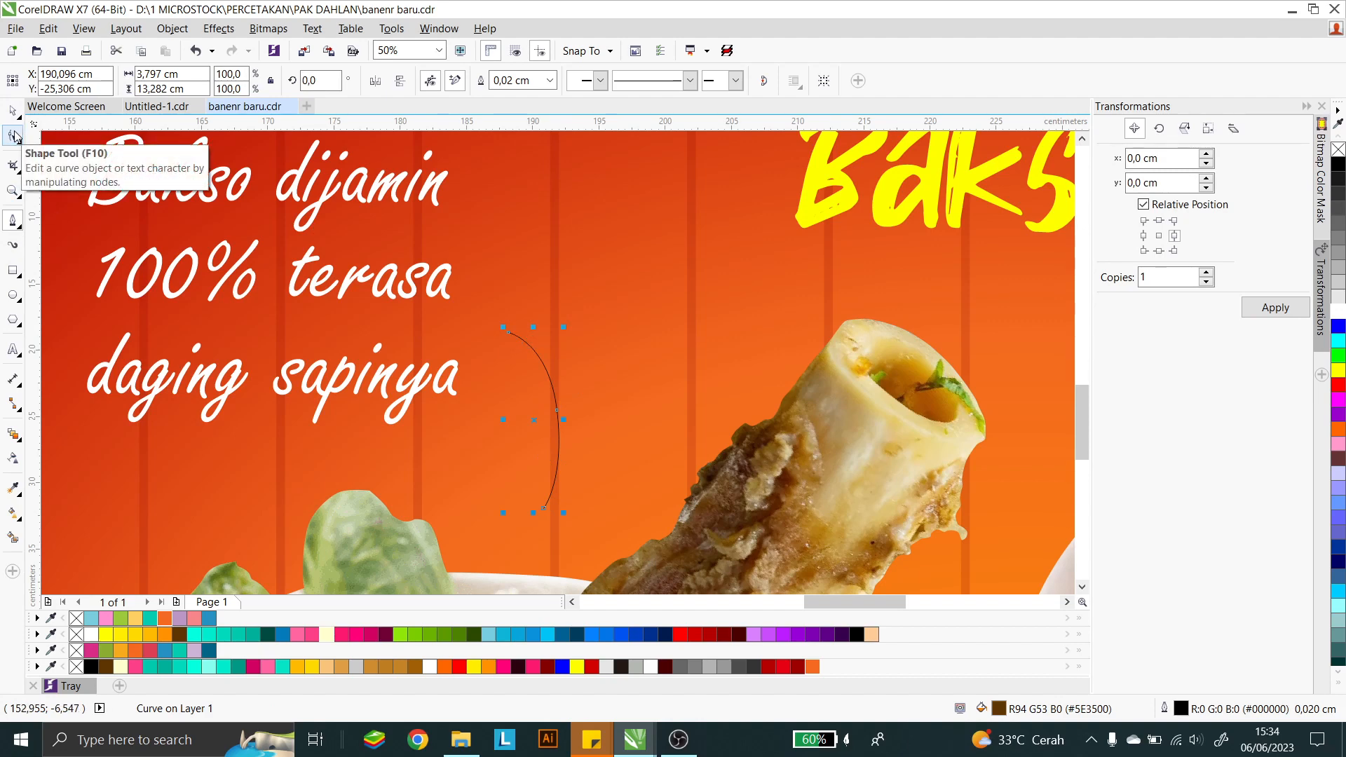
# Step: Delete the curve's middle node, reshape it into a smooth arc about 3.3 by 11.6 cm and shift it slightly toward the bone
pyautogui.click(15, 136)
pyautogui.doubleClick(557, 410)
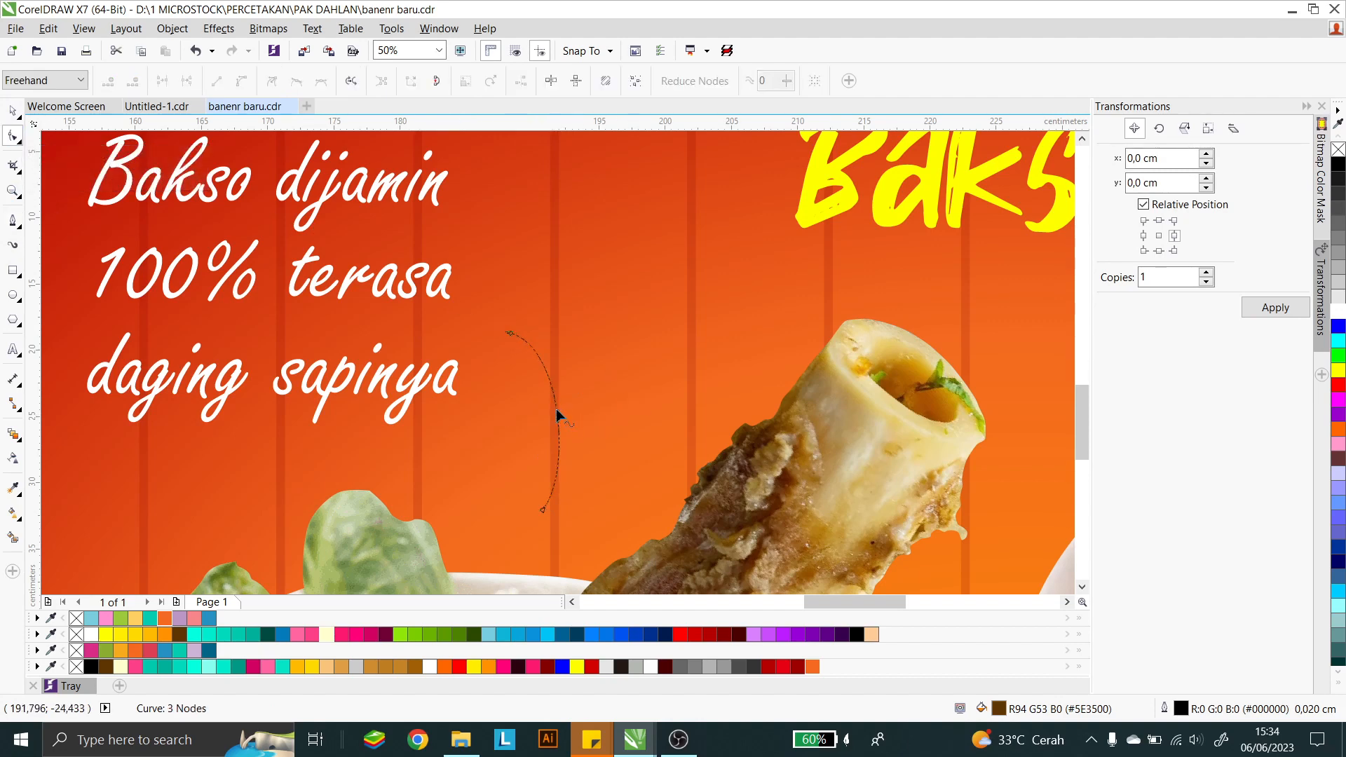
pyautogui.click(546, 511)
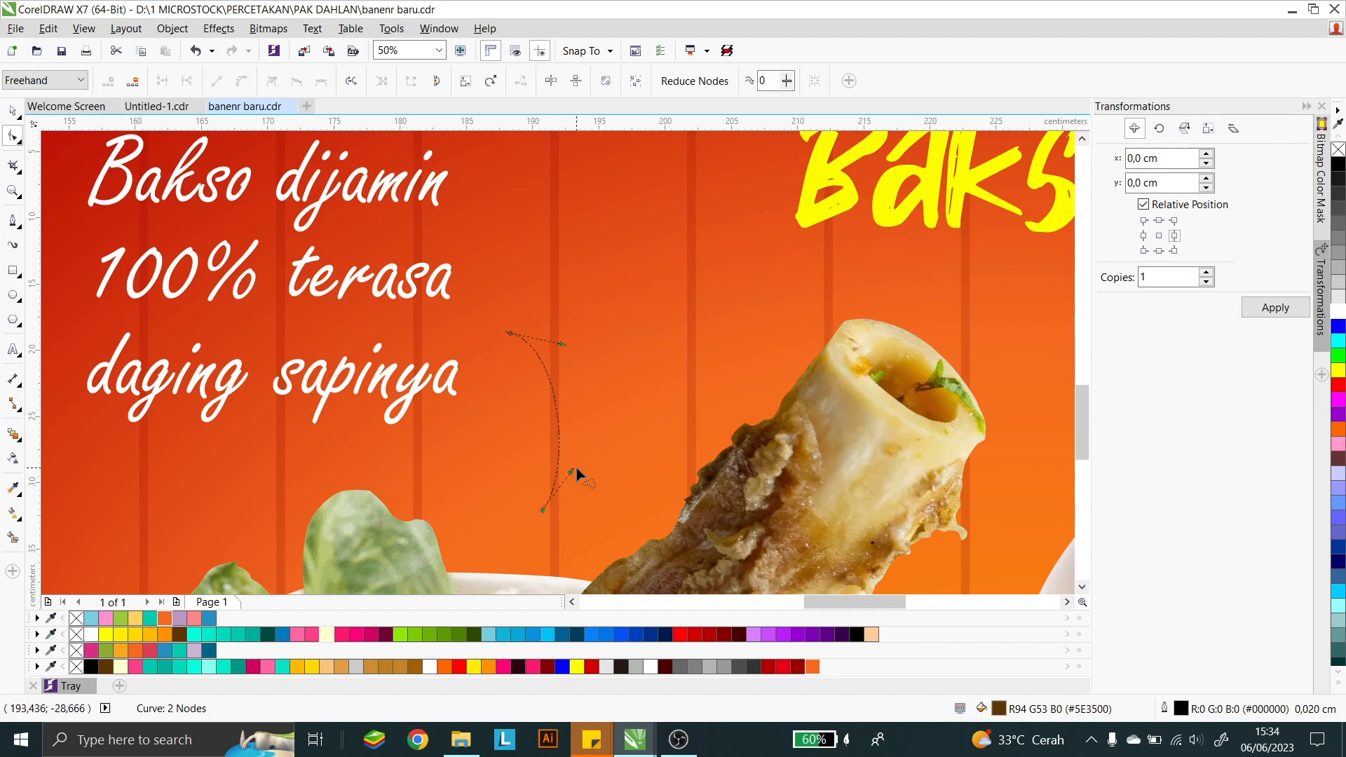
pyautogui.moveTo(577, 472); pyautogui.dragTo(587, 464)
pyautogui.moveTo(511, 335); pyautogui.dragTo(573, 383)
pyautogui.moveTo(588, 465); pyautogui.dragTo(581, 466)
pyautogui.click(12, 111)
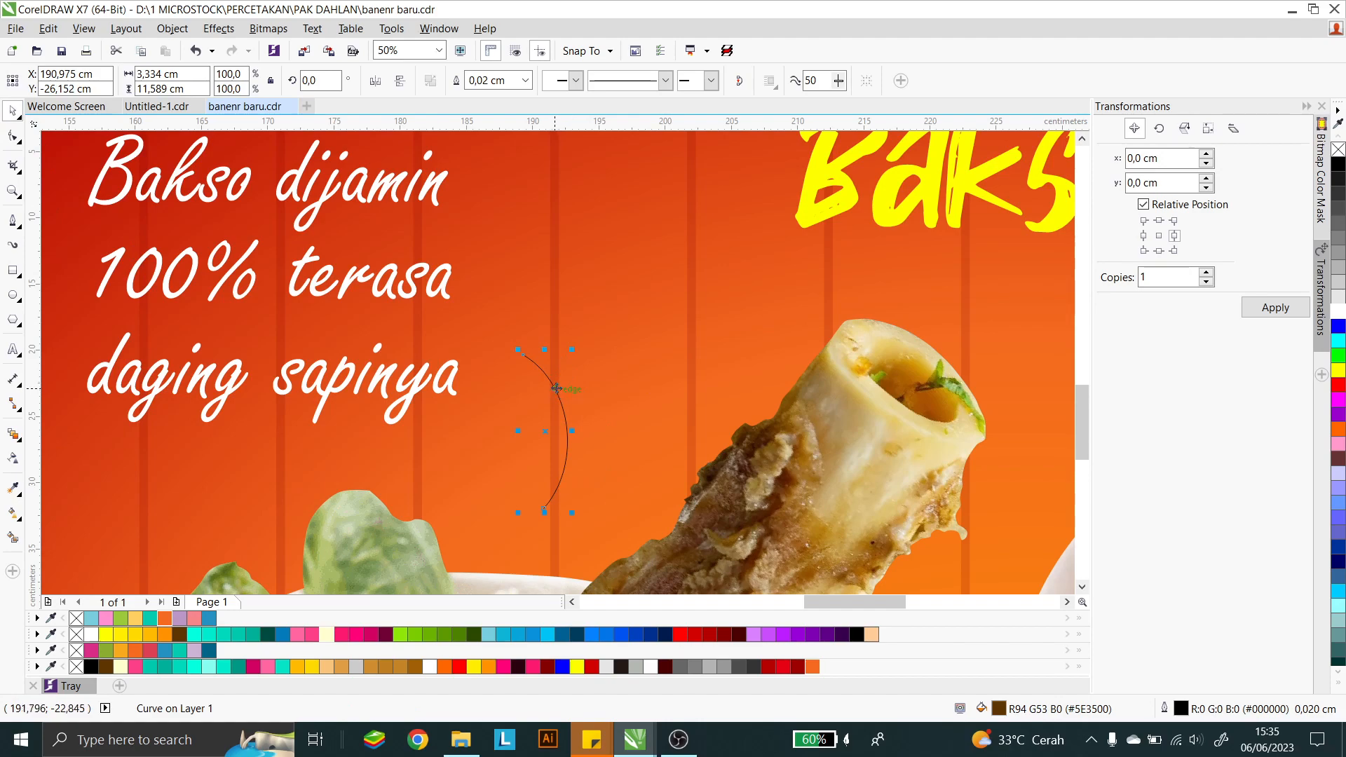
pyautogui.moveTo(556, 388); pyautogui.dragTo(576, 399)
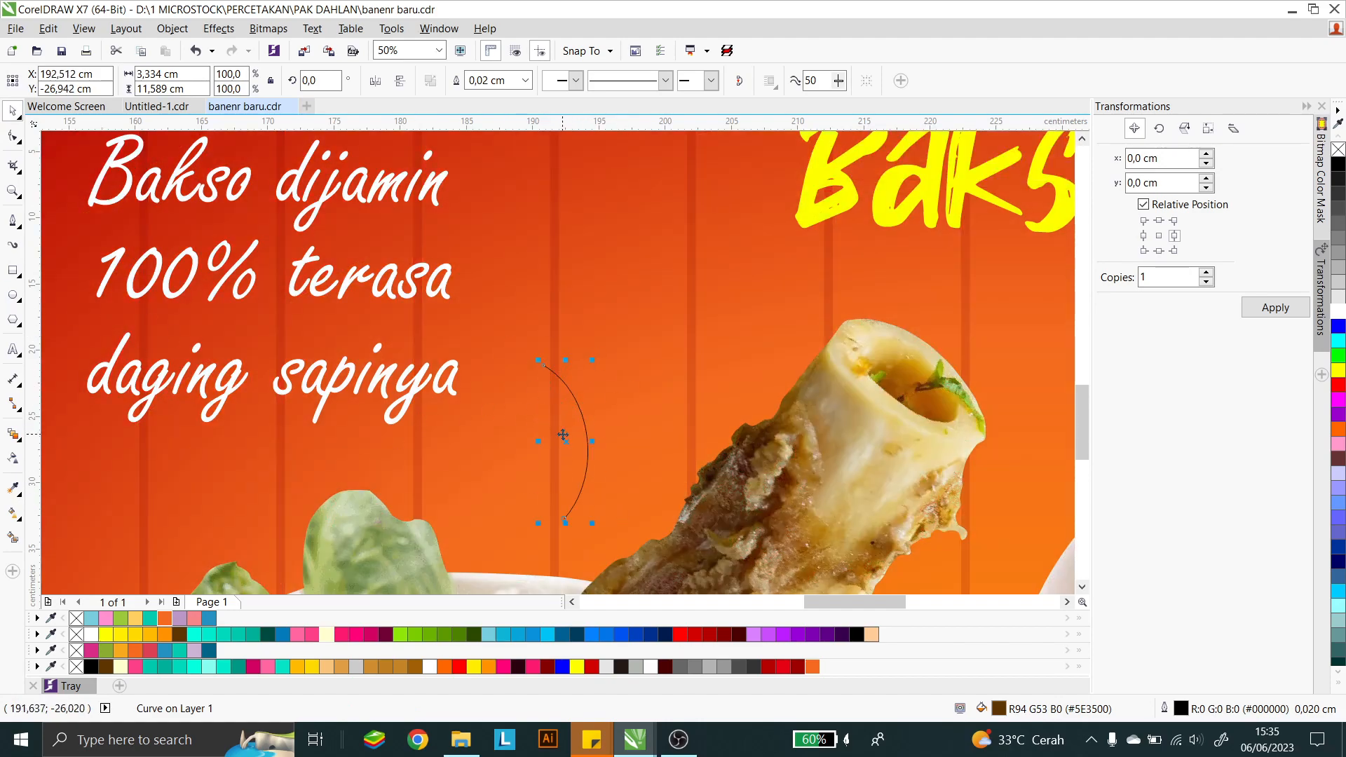
# Step: Give the arc a white 0.4 cm outline with round corners and caps, behind fill and scaling with the object, and nudge it toward the bone
pyautogui.rightClick(1338, 313)
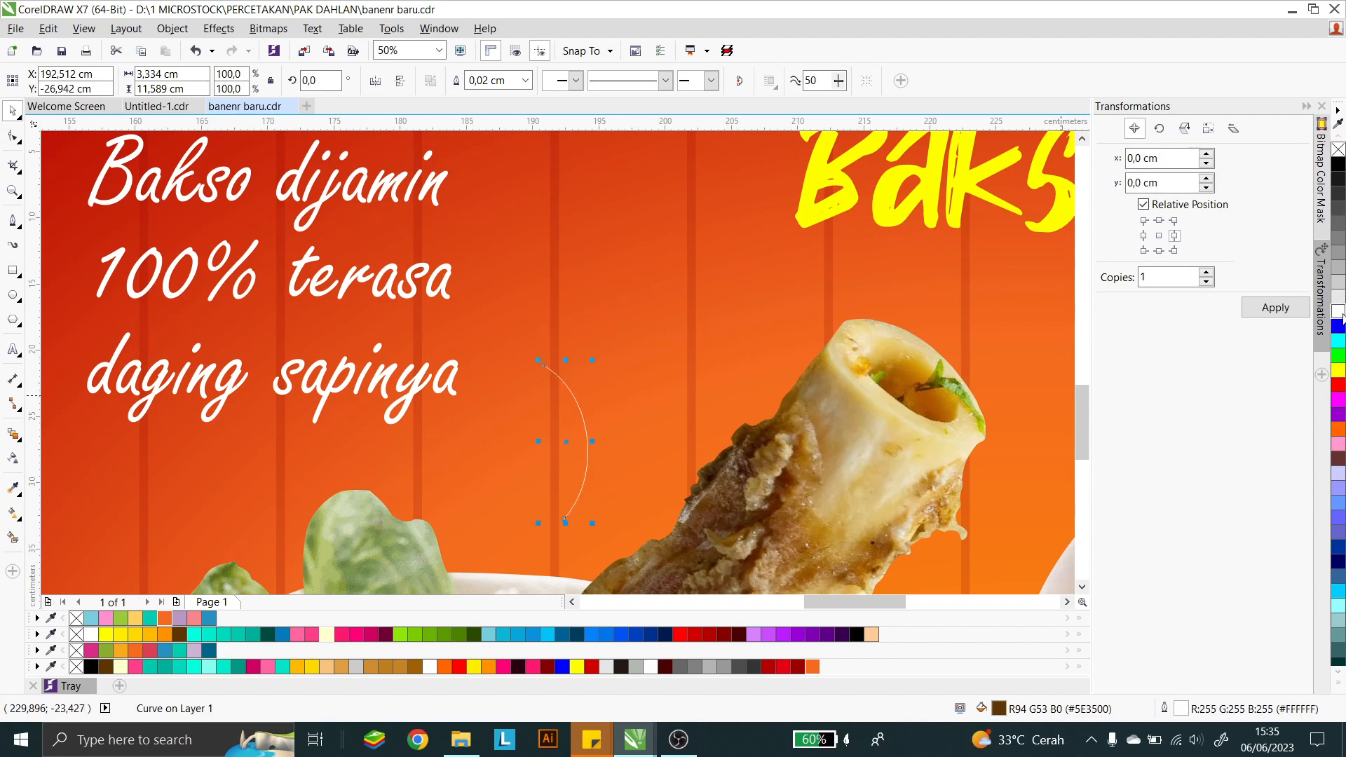
pyautogui.doubleClick(1184, 713)
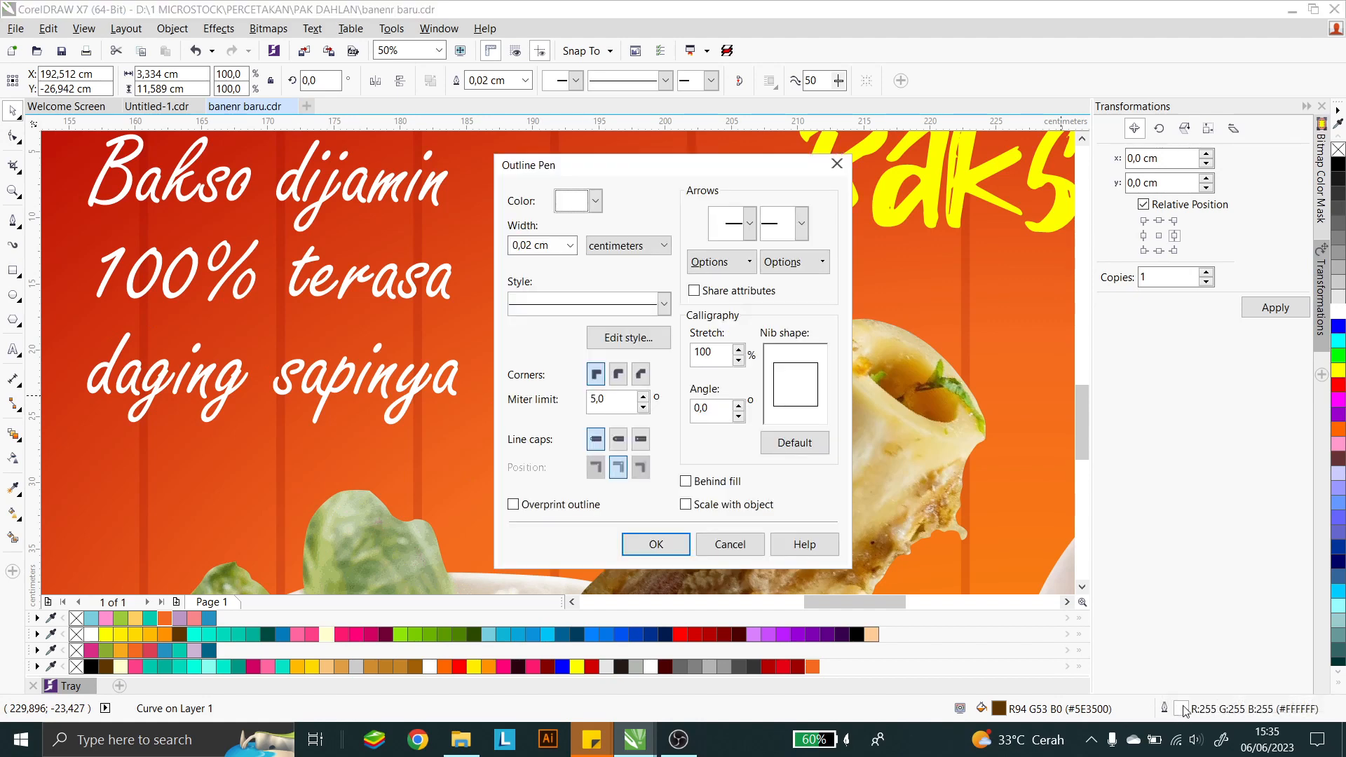
pyautogui.click(570, 246)
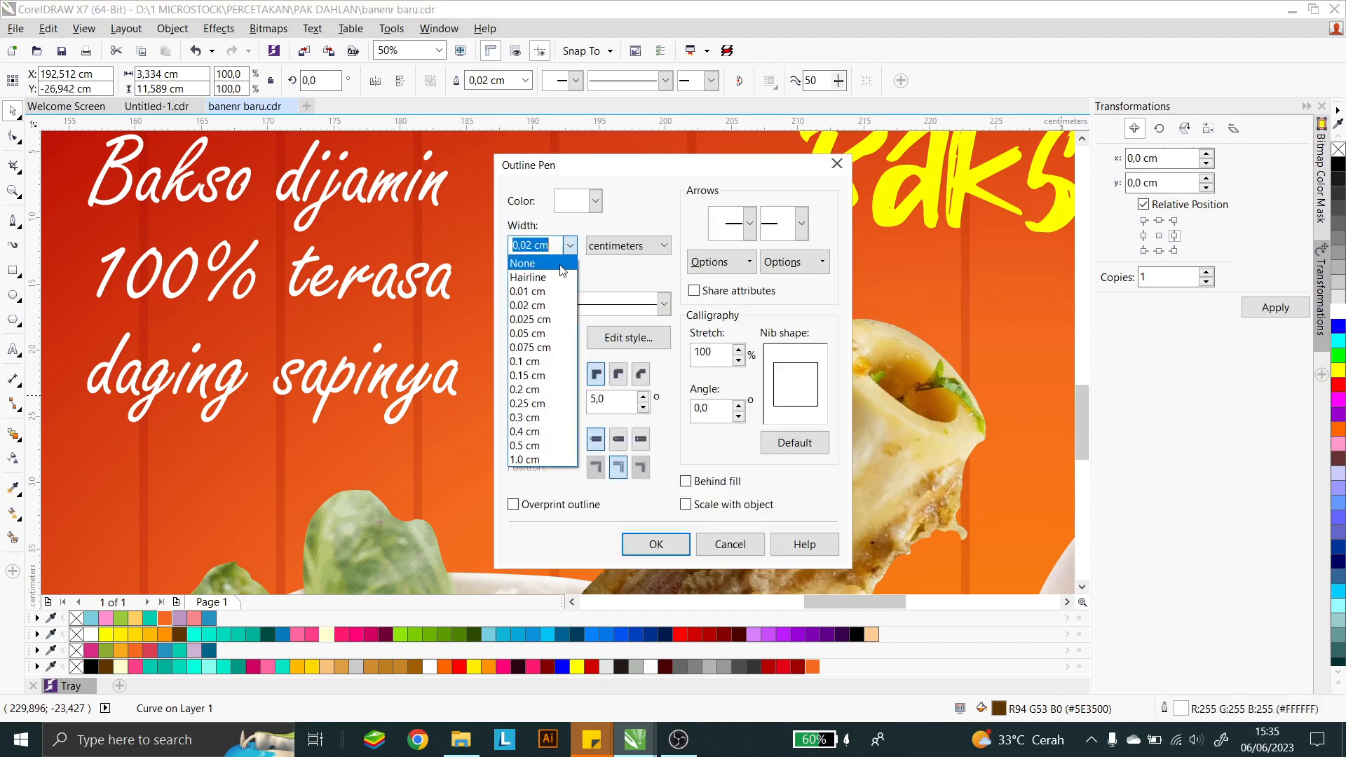
pyautogui.click(531, 432)
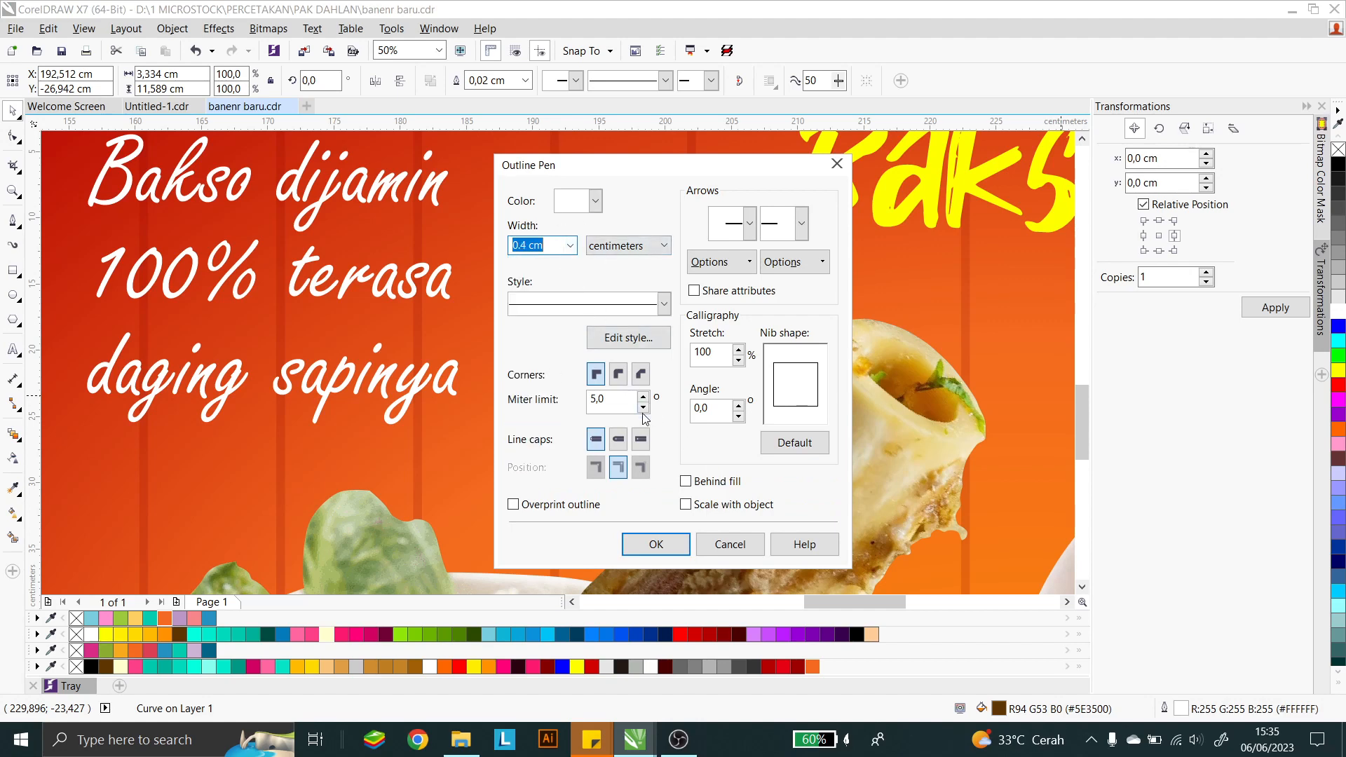
pyautogui.click(617, 374)
pyautogui.click(618, 439)
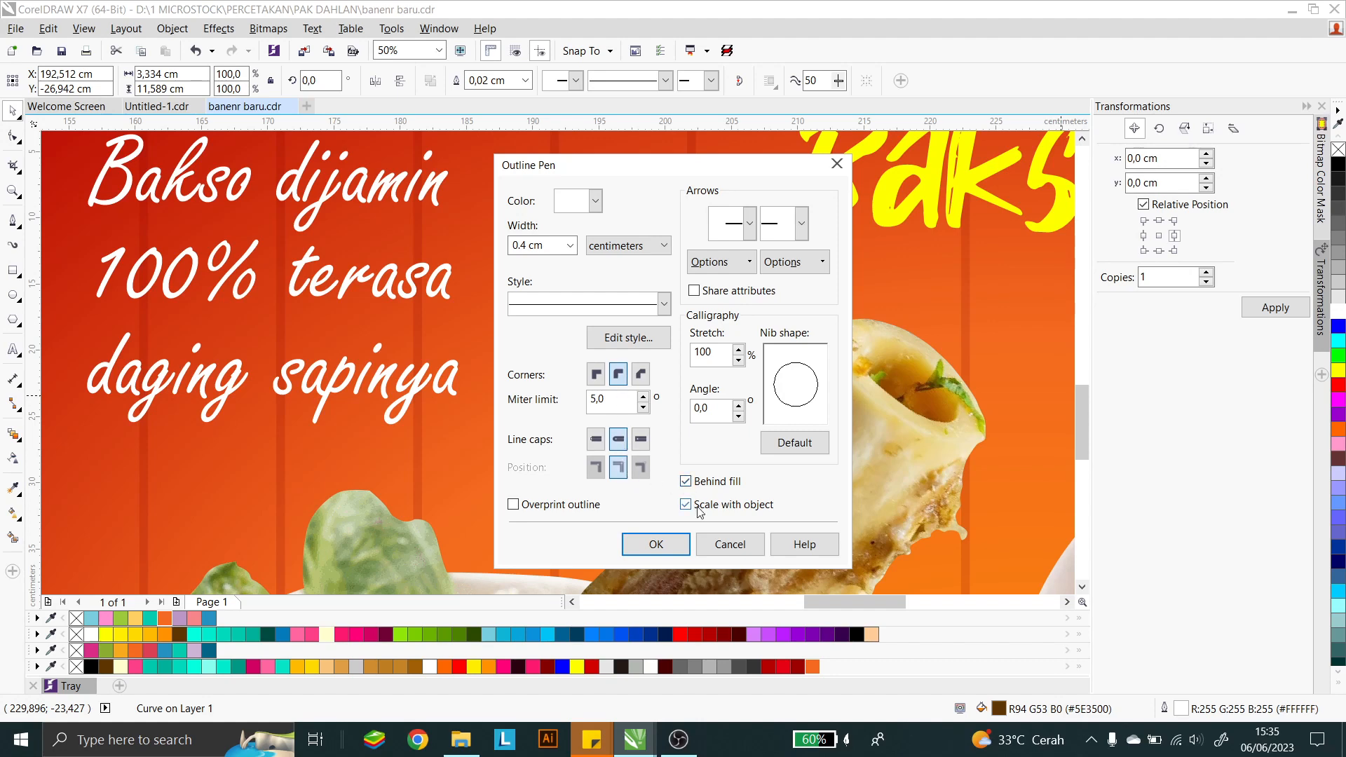
pyautogui.click(656, 544)
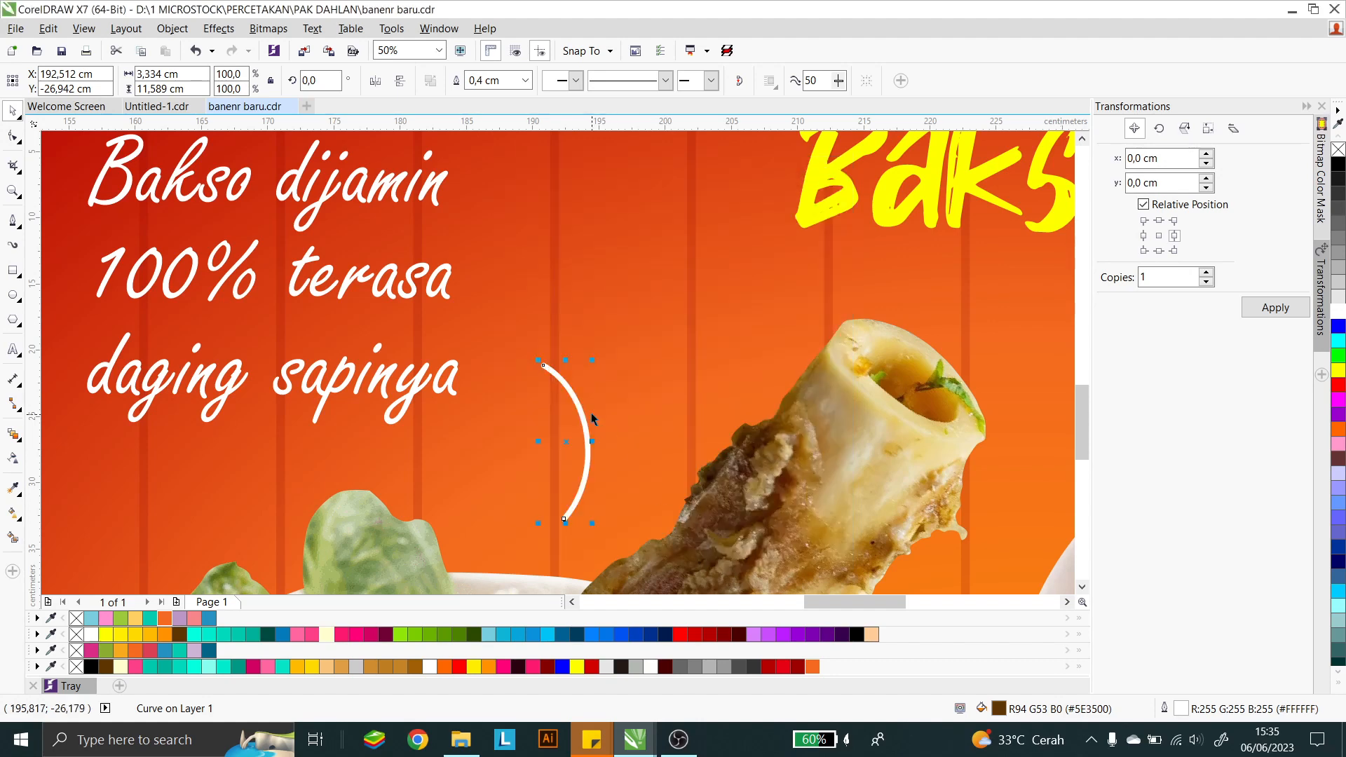
pyautogui.moveTo(583, 421); pyautogui.dragTo(597, 423)
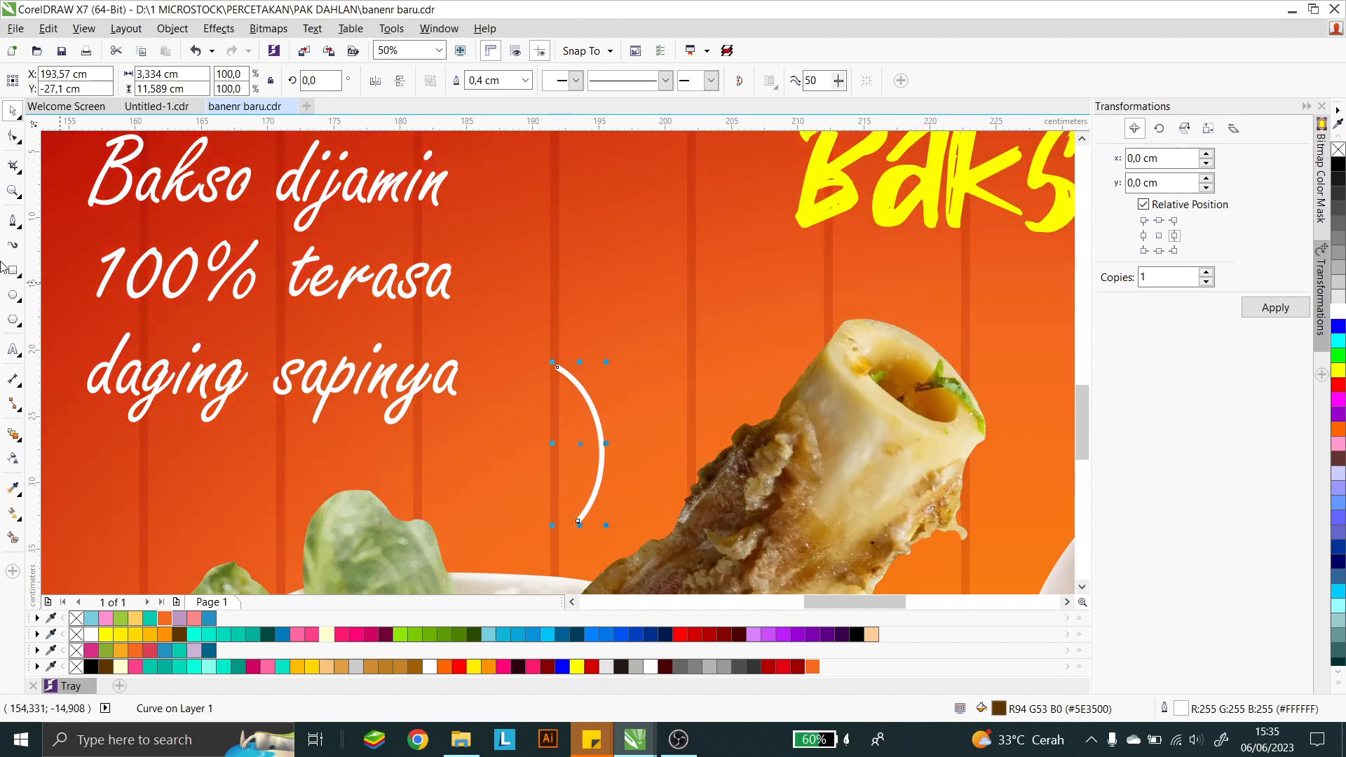
# Step: Draw a bent arrowhead curve about 3.8 by 2.9 cm around the white arc's upper end with the Pen tool
pyautogui.click(12, 221)
pyautogui.scroll(1, 538, 366)
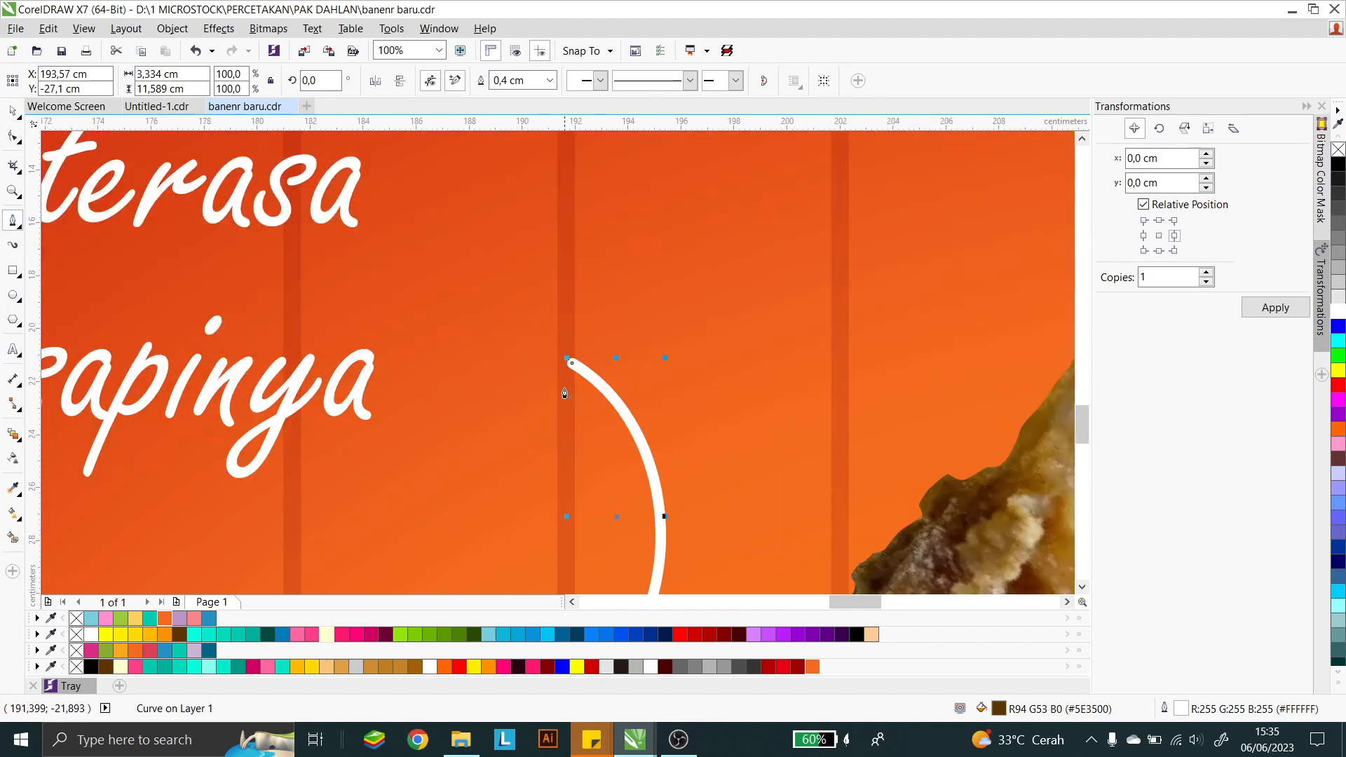
pyautogui.click(558, 425)
pyautogui.moveTo(581, 353); pyautogui.dragTo(620, 350)
pyautogui.doubleClick(655, 372)
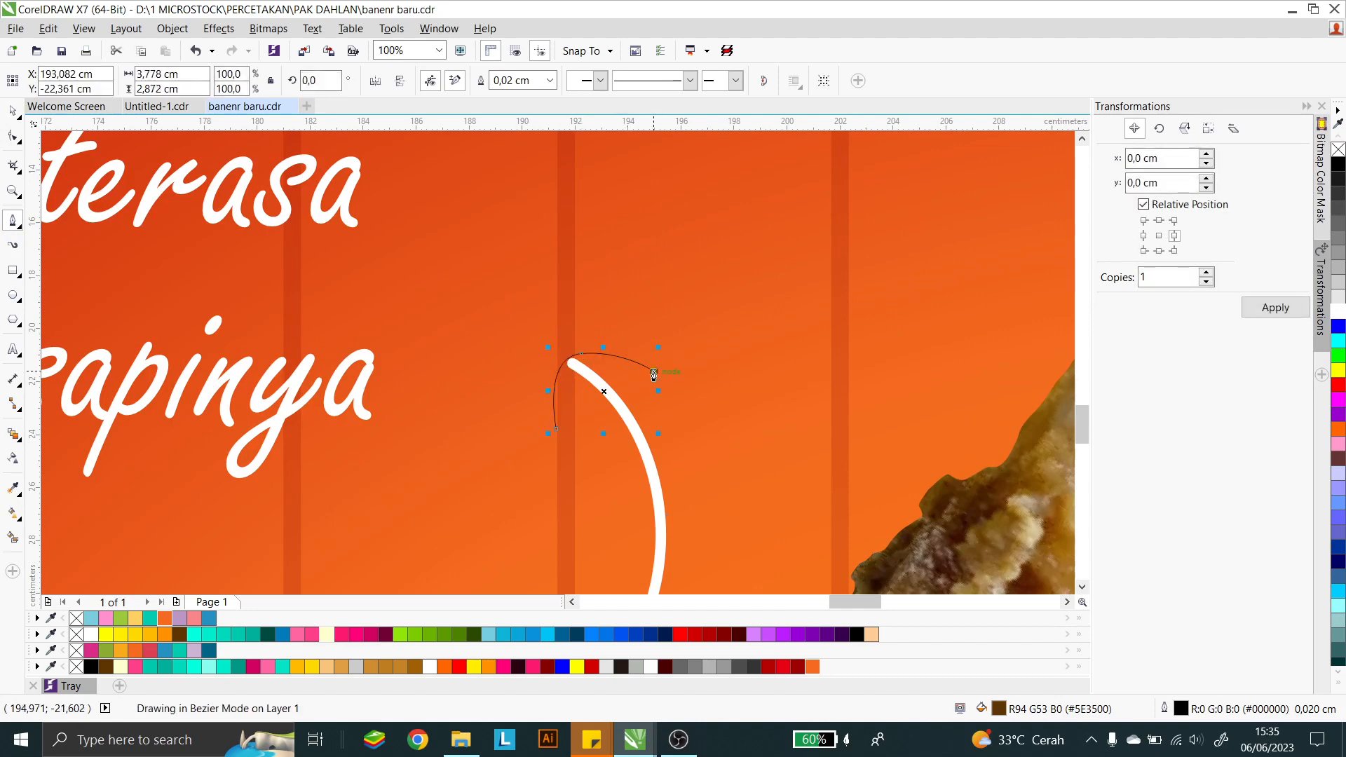
# Step: Copy the white arc's outline attributes to the arrowhead curve with the Attributes Eyedropper
pyautogui.click(12, 111)
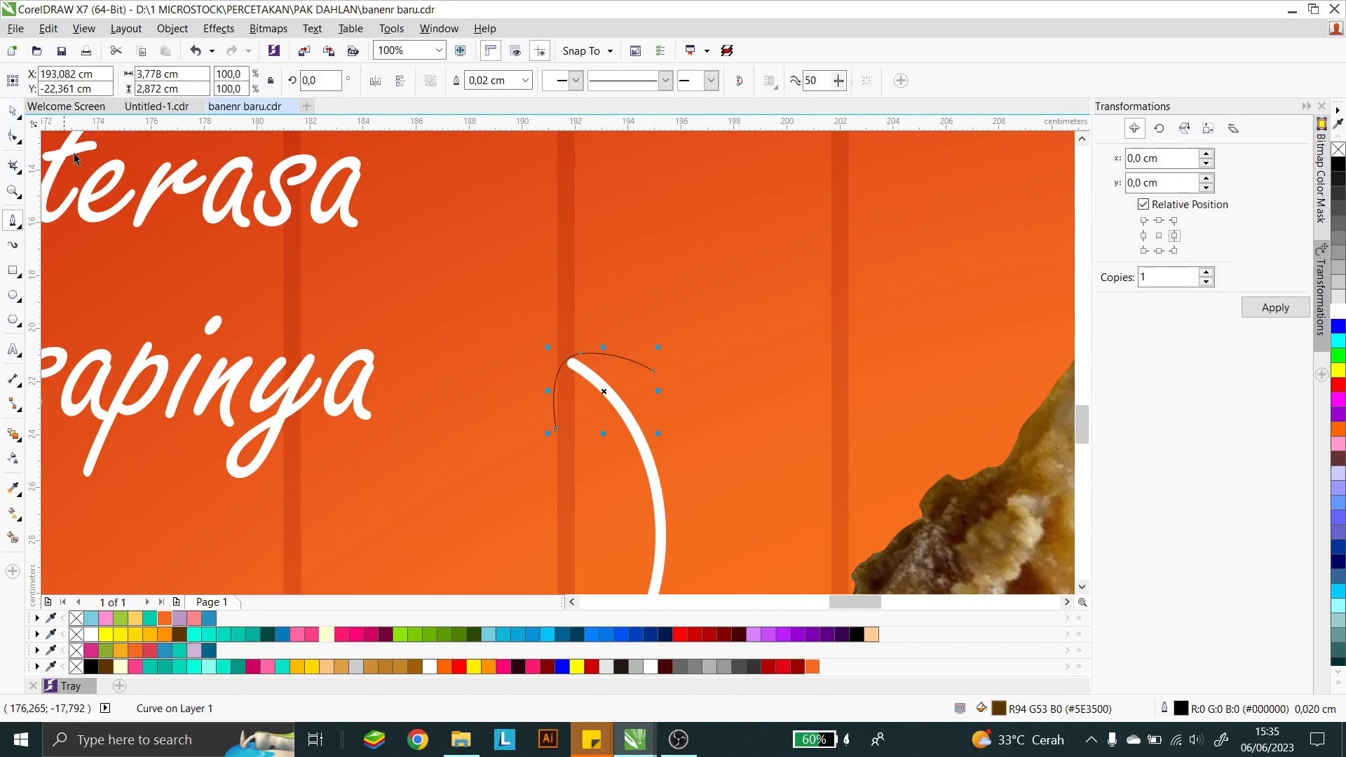
pyautogui.click(21, 499)
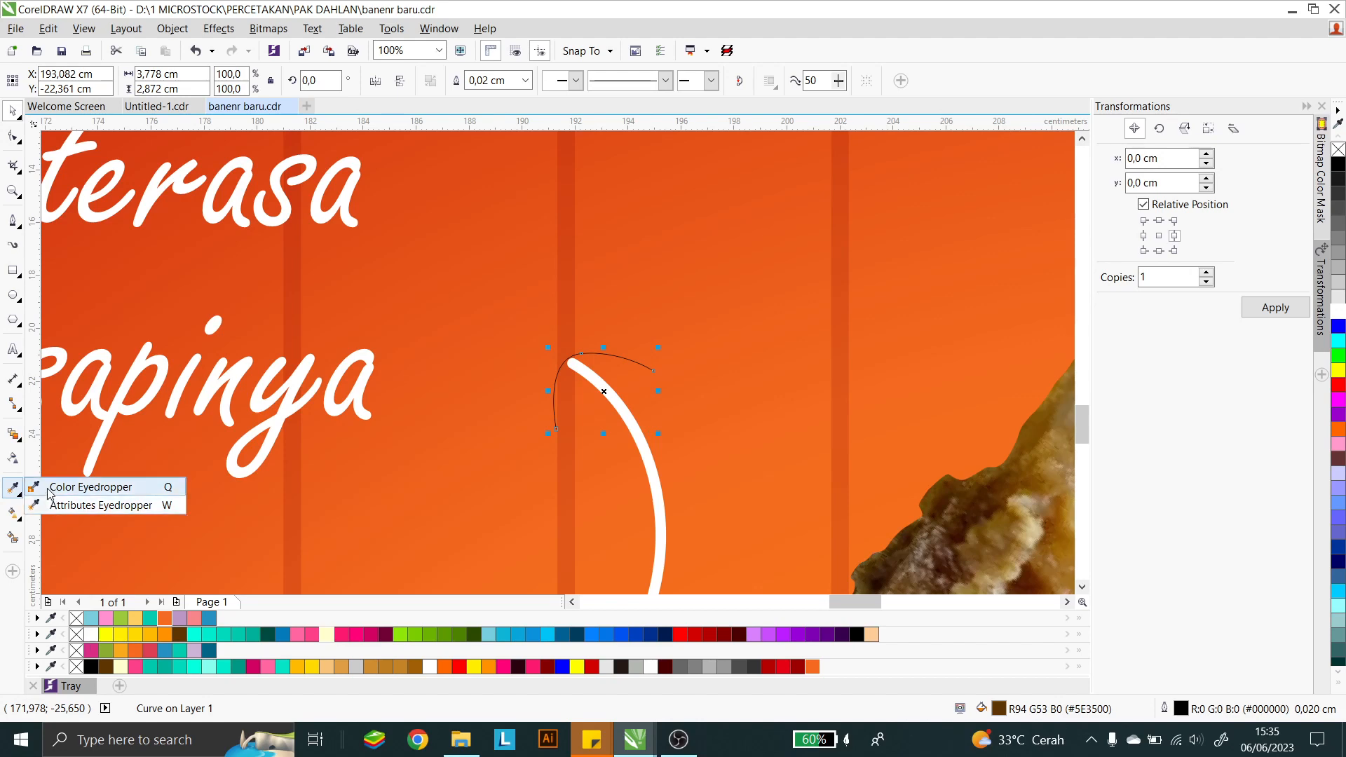
pyautogui.click(99, 505)
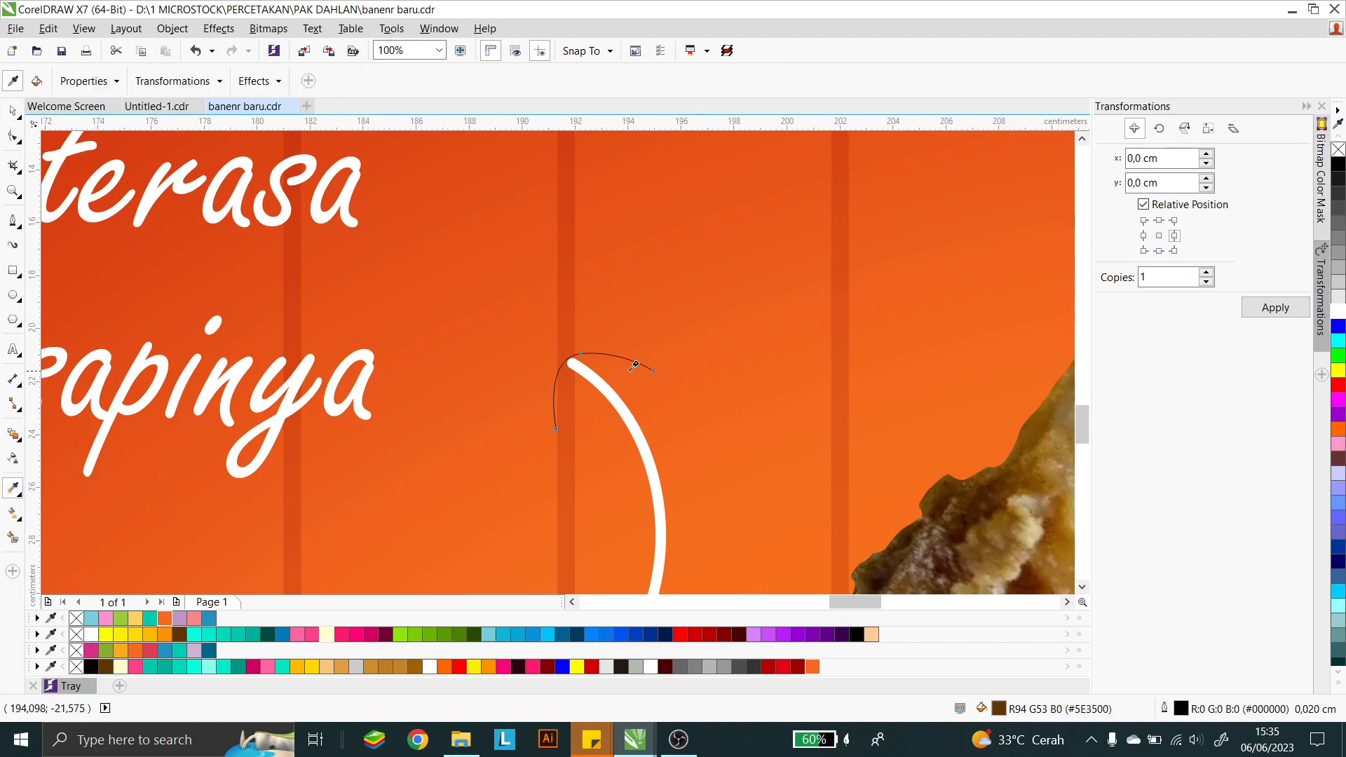
pyautogui.scroll(1, 626, 381)
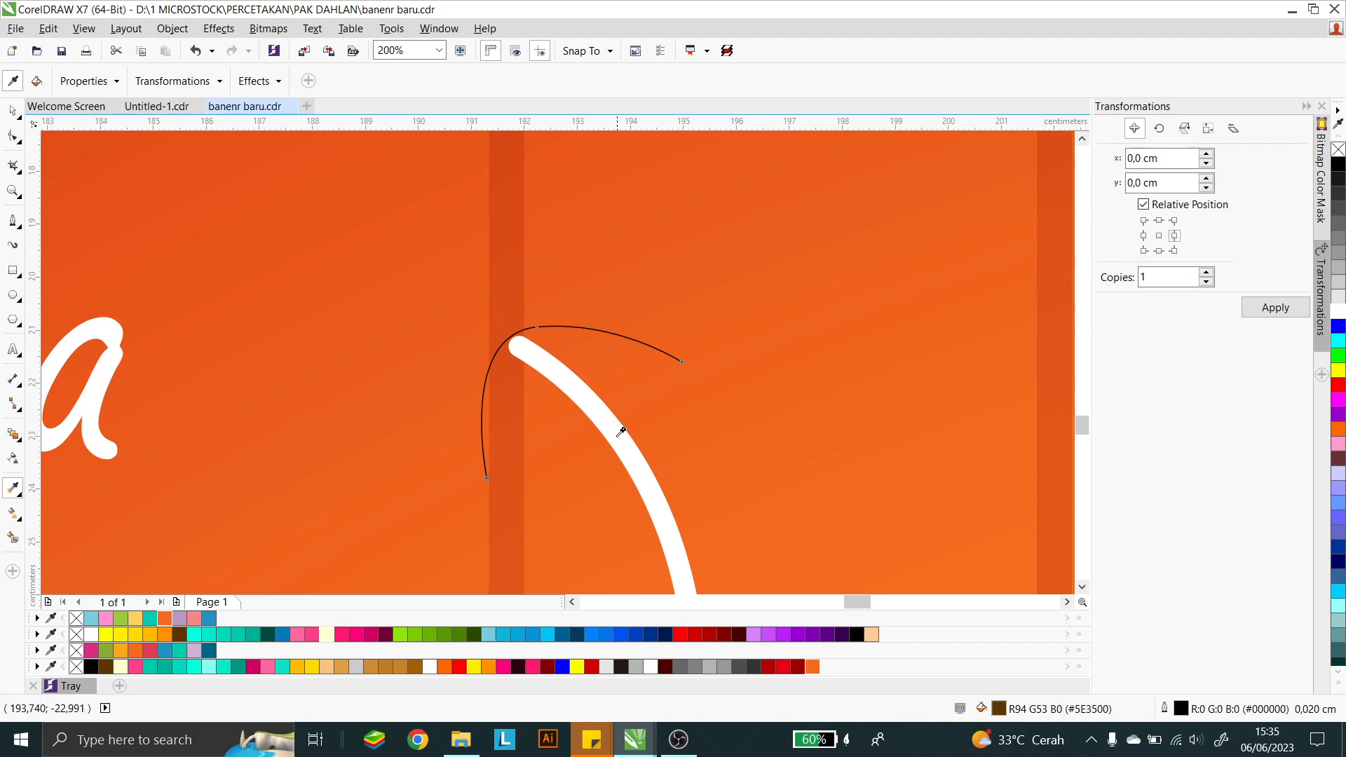
pyautogui.click(656, 501)
pyautogui.click(553, 324)
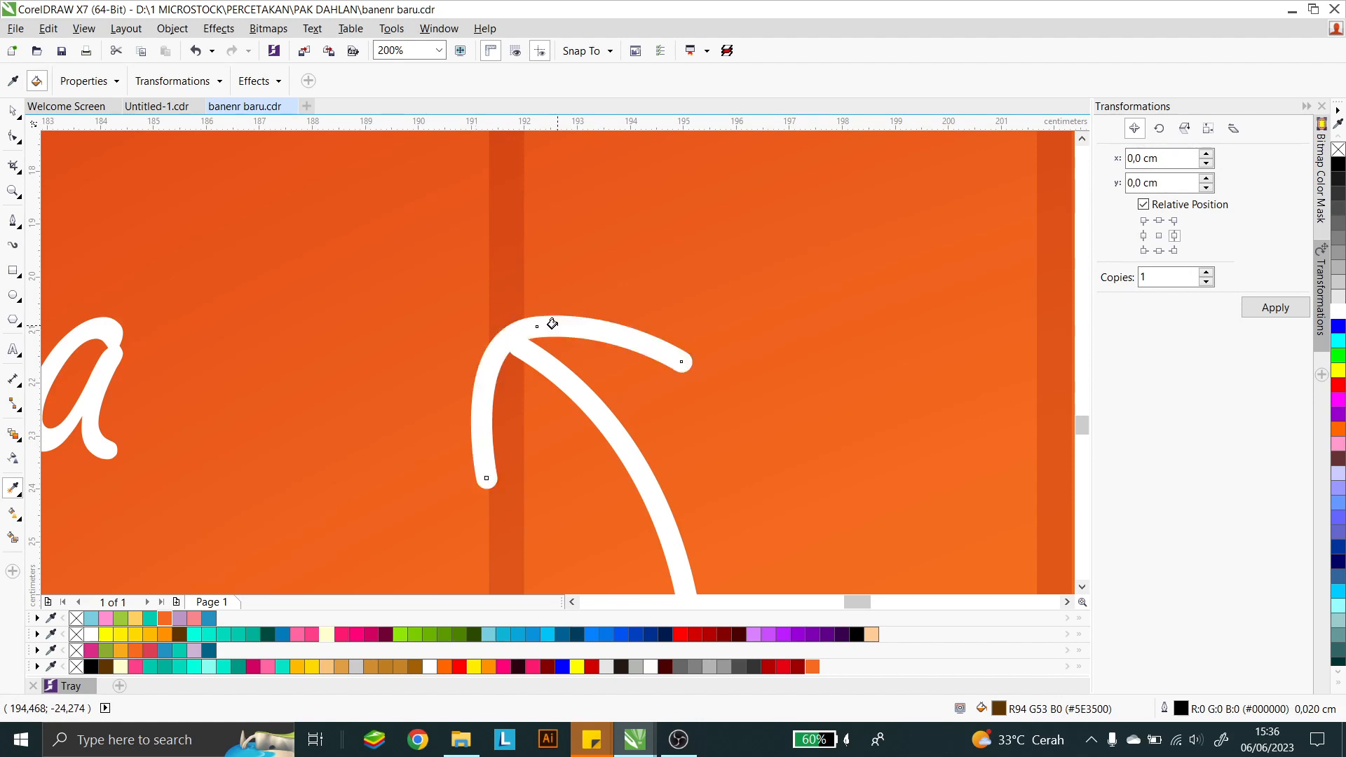
pyautogui.press('space')
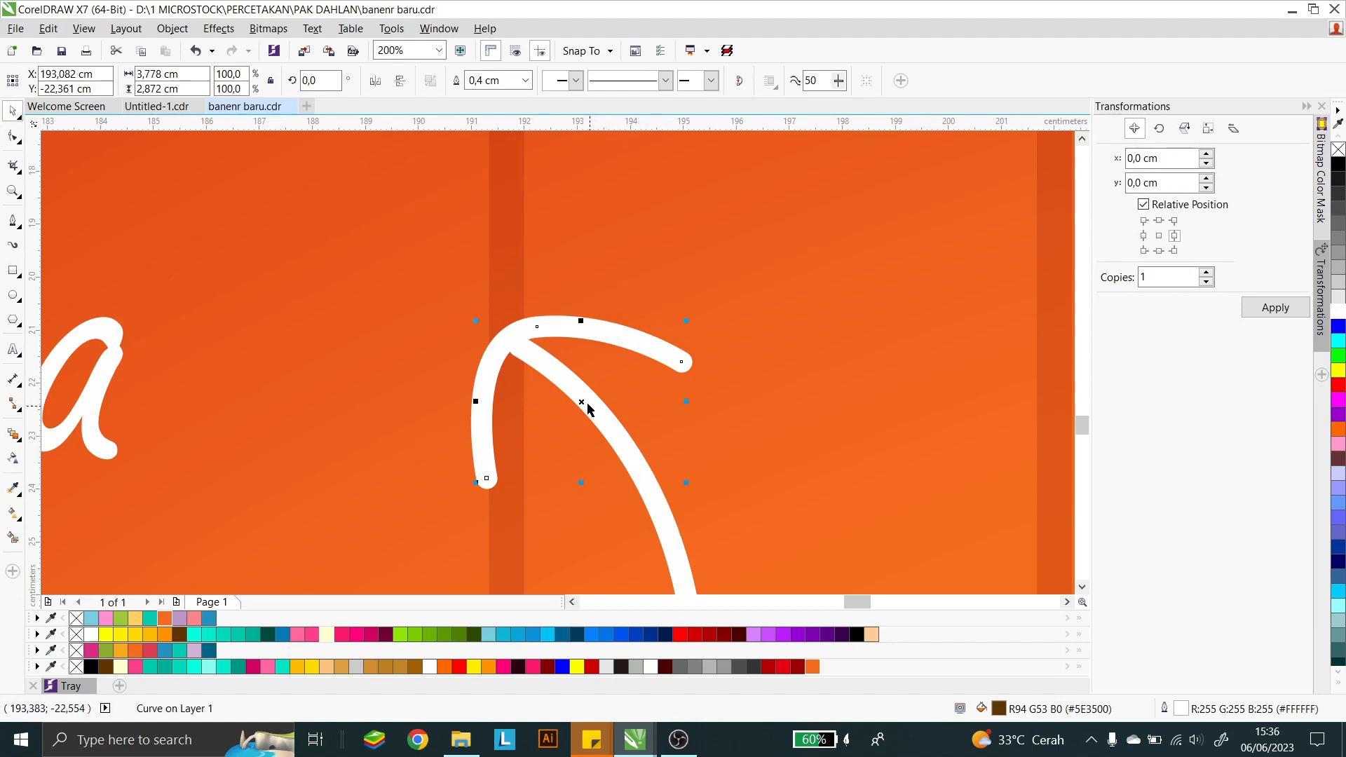
# Step: Shift the arrowhead slightly onto the arc's upper end and rotate it about 3.3°
pyautogui.moveTo(598, 330)
pyautogui.mouseDown()
pyautogui.moveTo(571, 340)
pyautogui.moveTo(598, 341)
pyautogui.mouseUp()
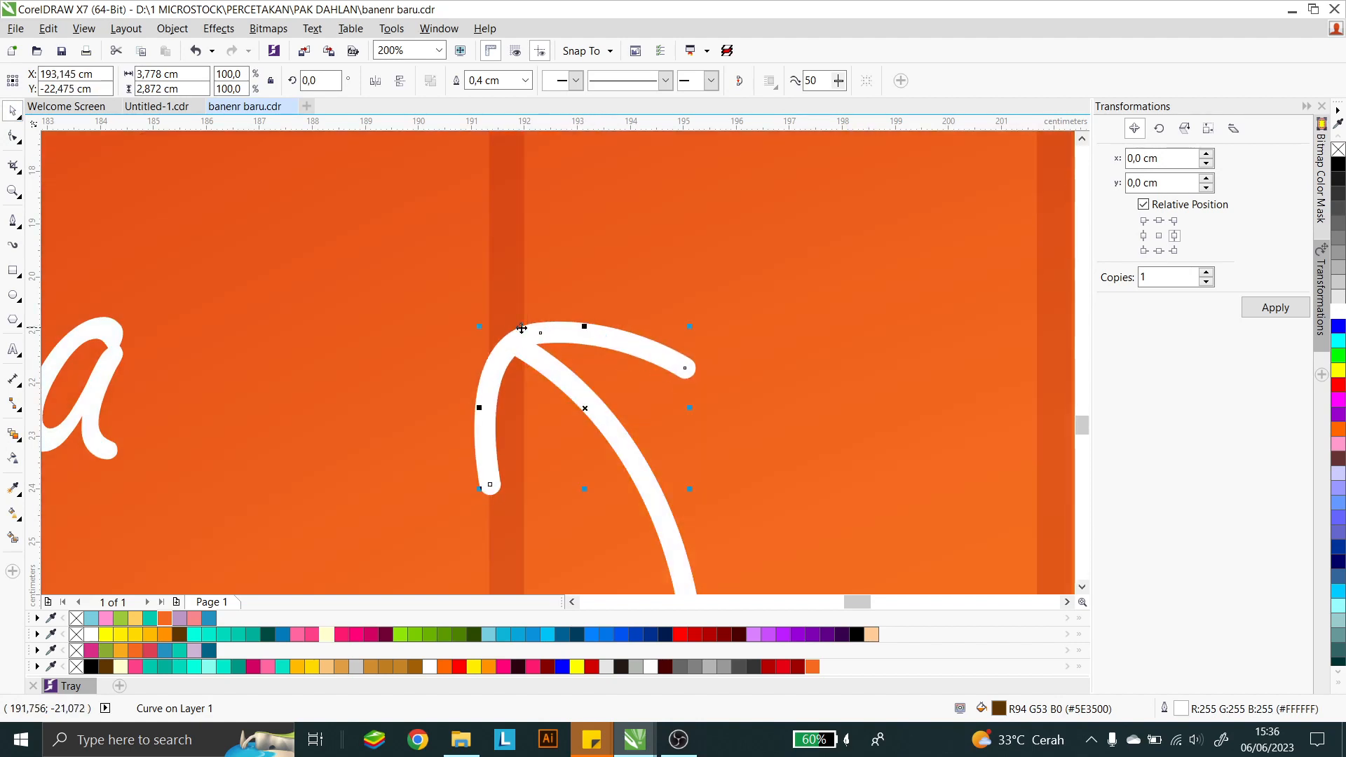
pyautogui.click(585, 341)
pyautogui.moveTo(692, 325); pyautogui.dragTo(687, 315)
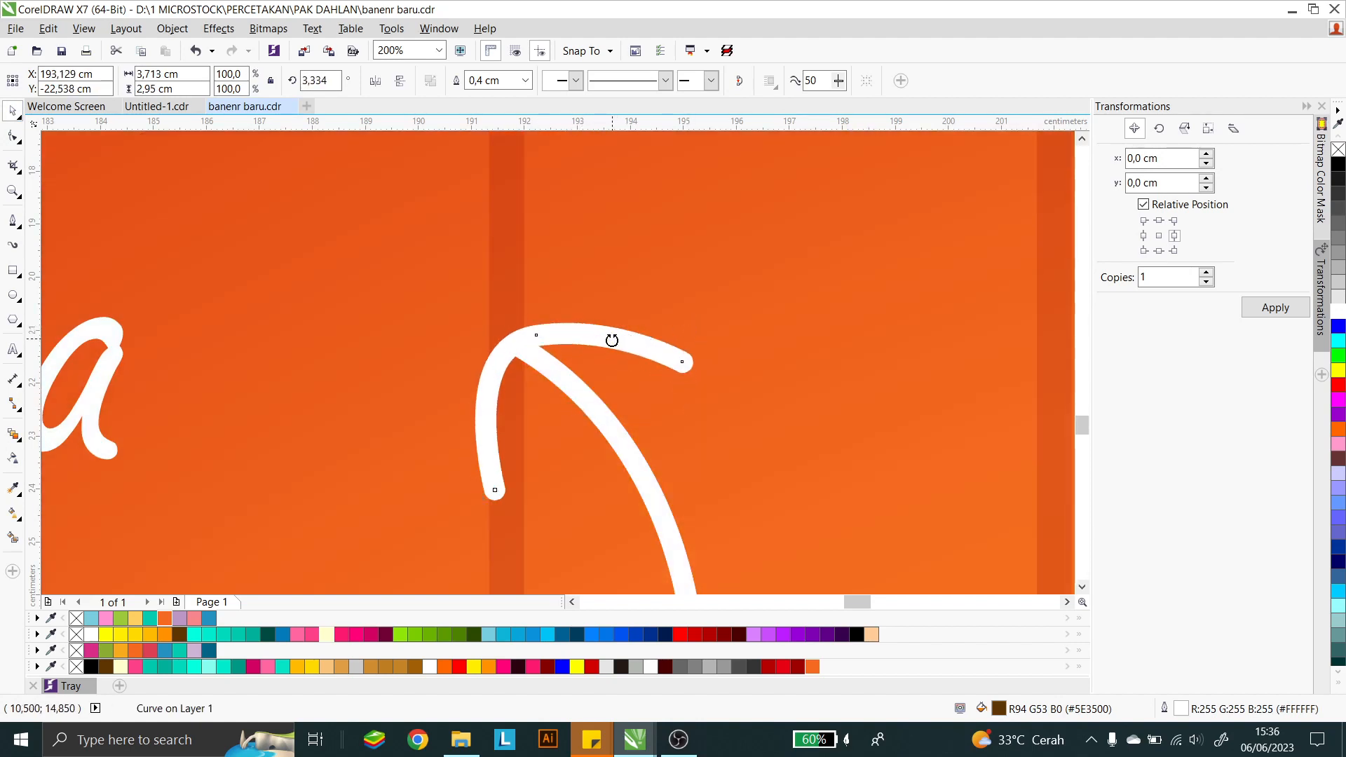
pyautogui.click(613, 337)
# Step: Convert the outlines of the arc and arrowhead to objects and group them as one arrow
pyautogui.scroll(-1, 614, 326)
pyautogui.click(646, 447)
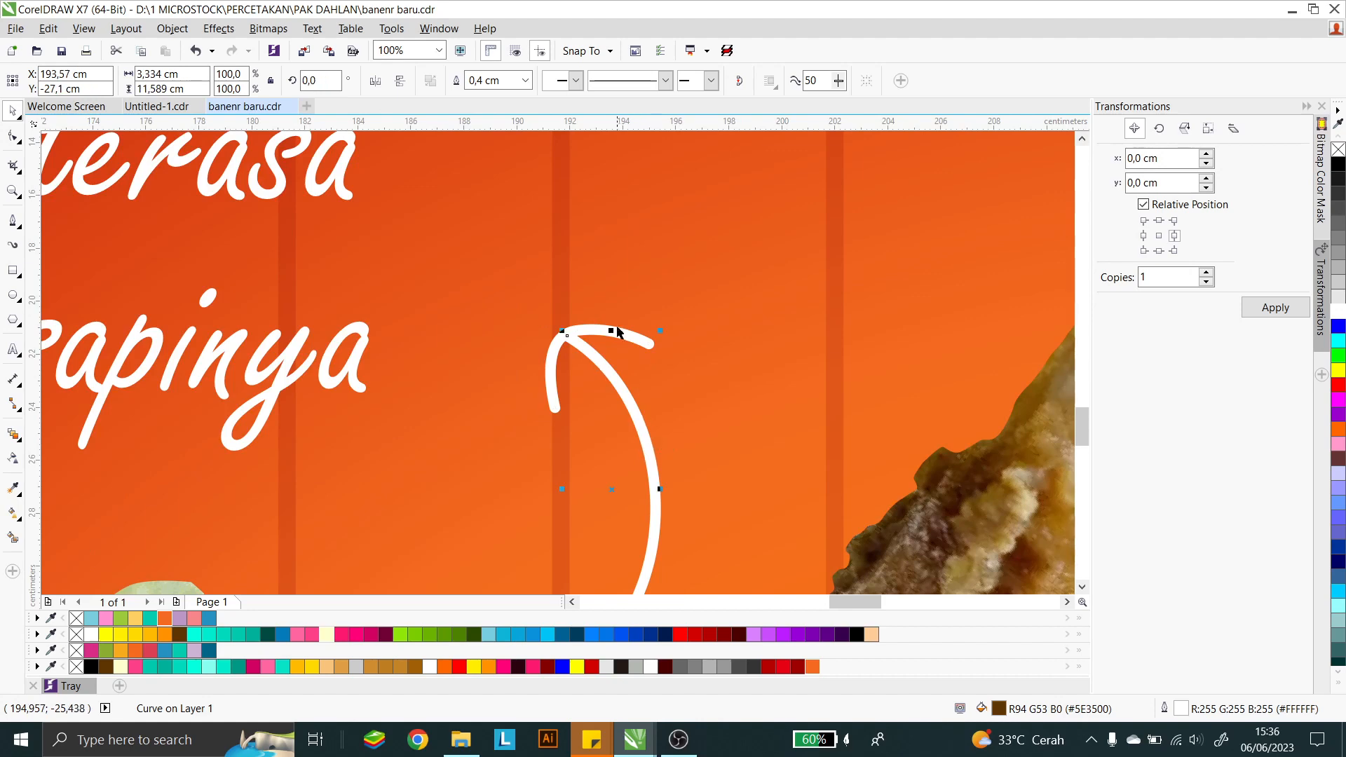
pyautogui.keyDown('shift'); pyautogui.click(622, 336); pyautogui.keyUp('shift')
pyautogui.scroll(-1, 625, 335)
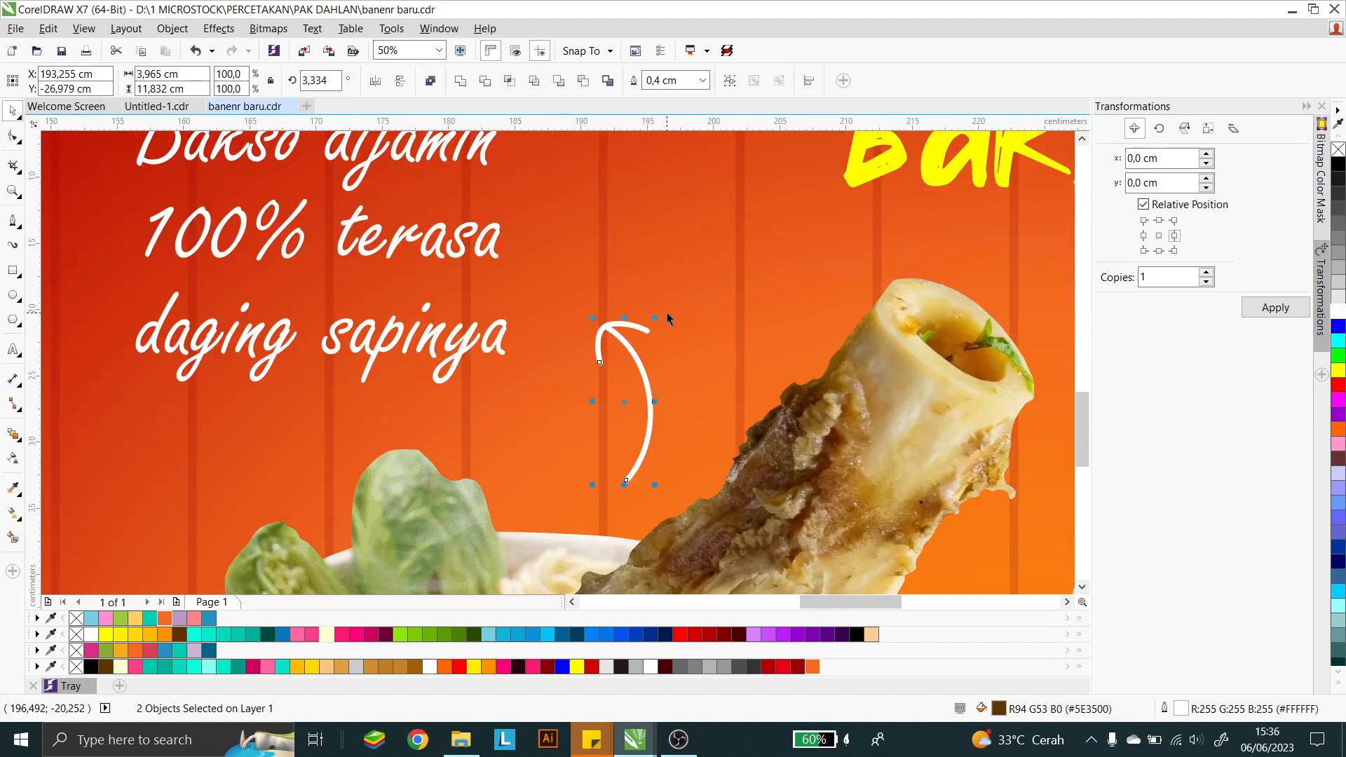
pyautogui.scroll(-1, 670, 319)
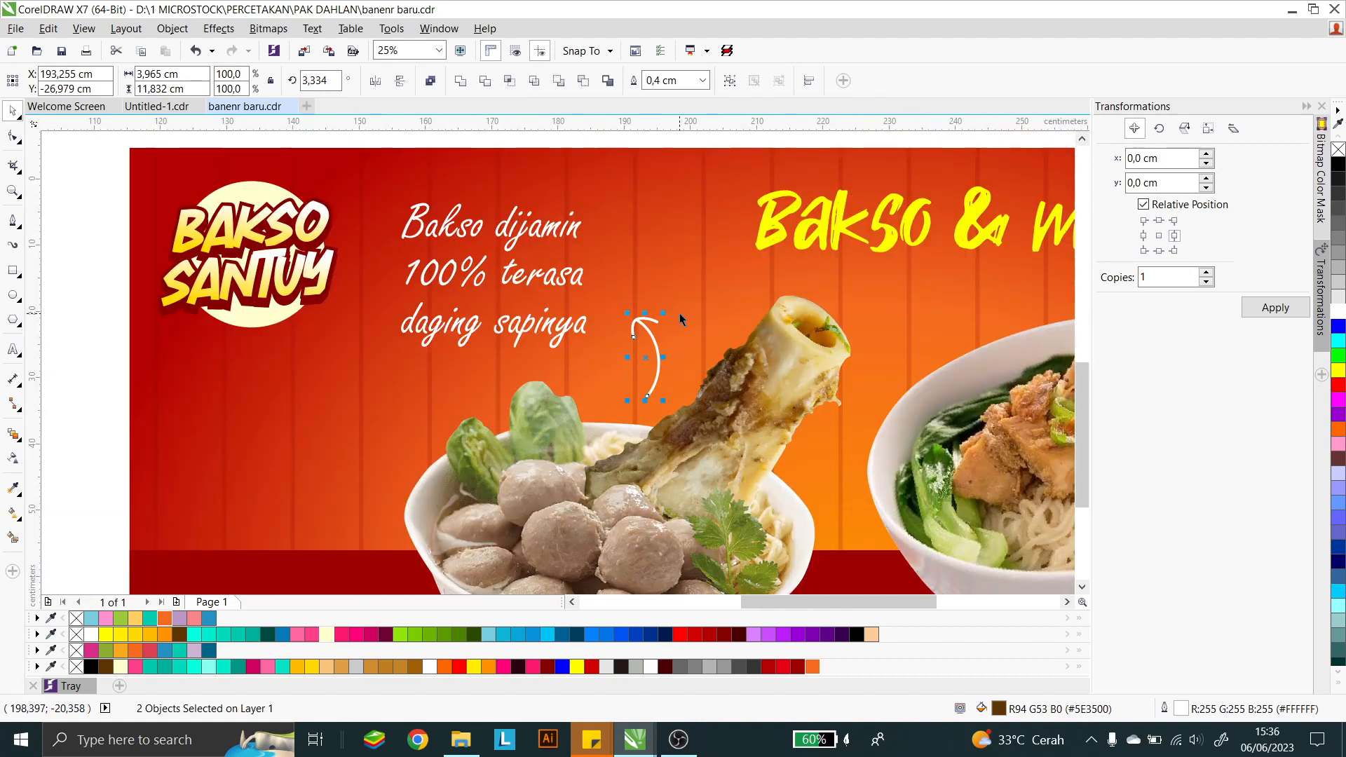
pyautogui.hotkey('ctrl', 'shift', 'q')
pyautogui.press('capslock')
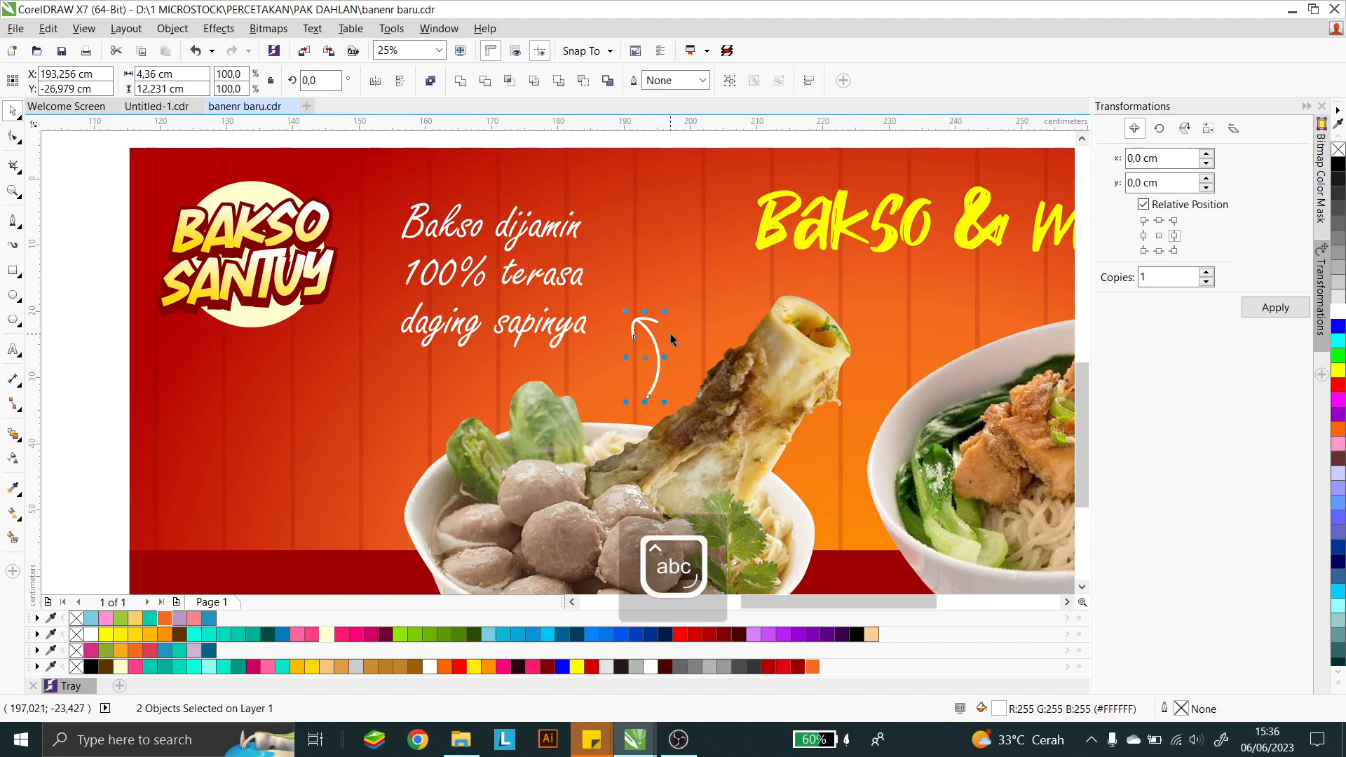
pyautogui.scroll(-1, 670, 334)
pyautogui.moveTo(683, 234); pyautogui.dragTo(645, 387)
pyautogui.hotkey('ctrl', 'g')
# Step: Scale the grouped arrow to about 92.4% and rotate it about 4°
pyautogui.scroll(1, 663, 354)
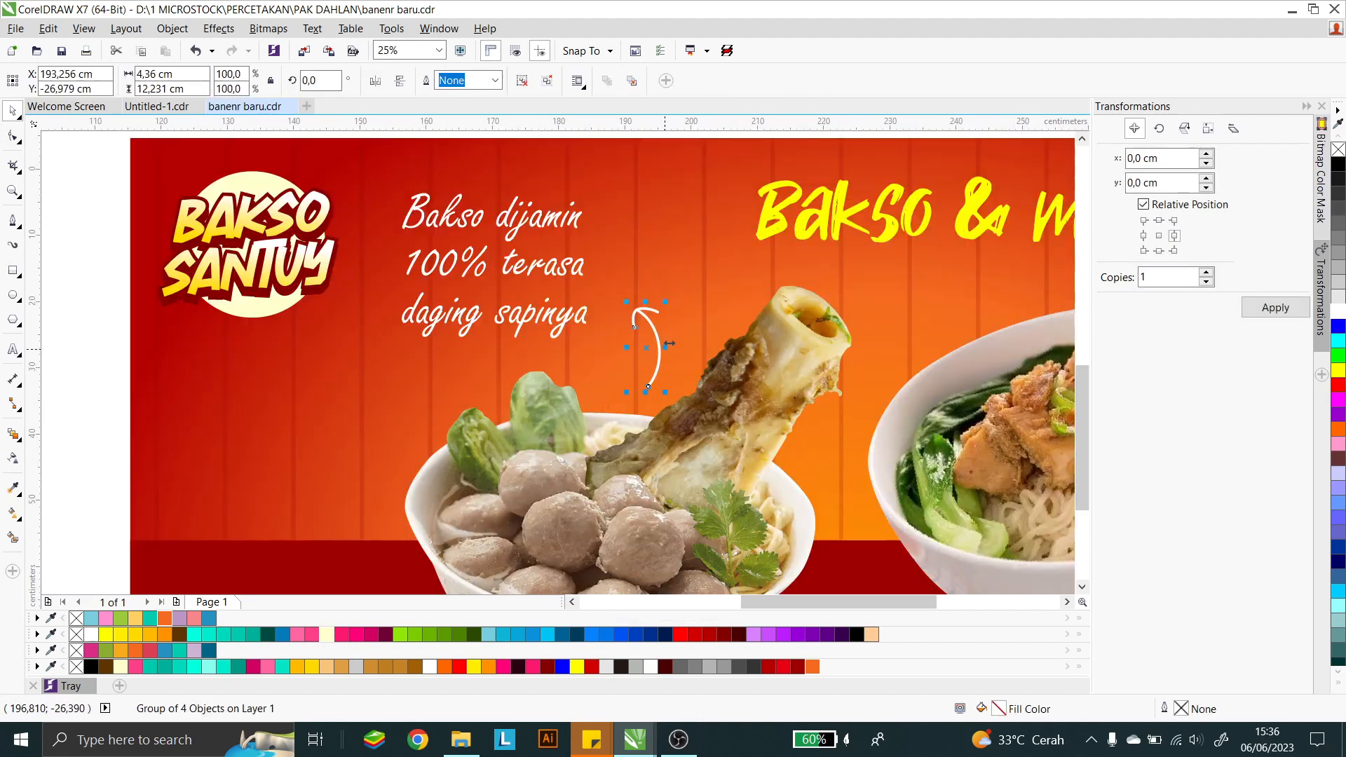
pyautogui.click(654, 329)
pyautogui.scroll(1, 654, 330)
pyautogui.moveTo(665, 305)
pyautogui.mouseDown()
pyautogui.moveTo(655, 323)
pyautogui.moveTo(667, 301)
pyautogui.mouseUp()
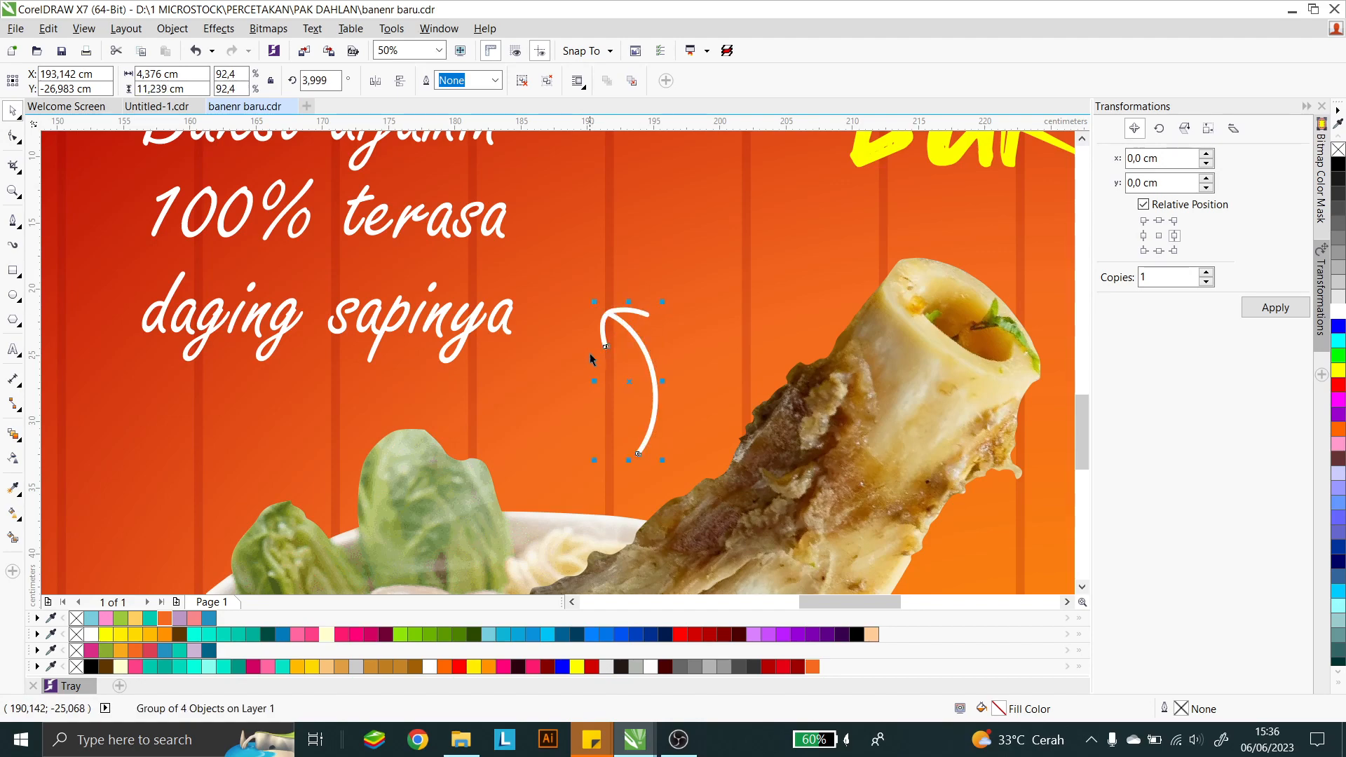
# Step: Duplicate the arrow above the "Mie ayam" caption and mirror the copy vertically
pyautogui.scroll(-2, 610, 356)
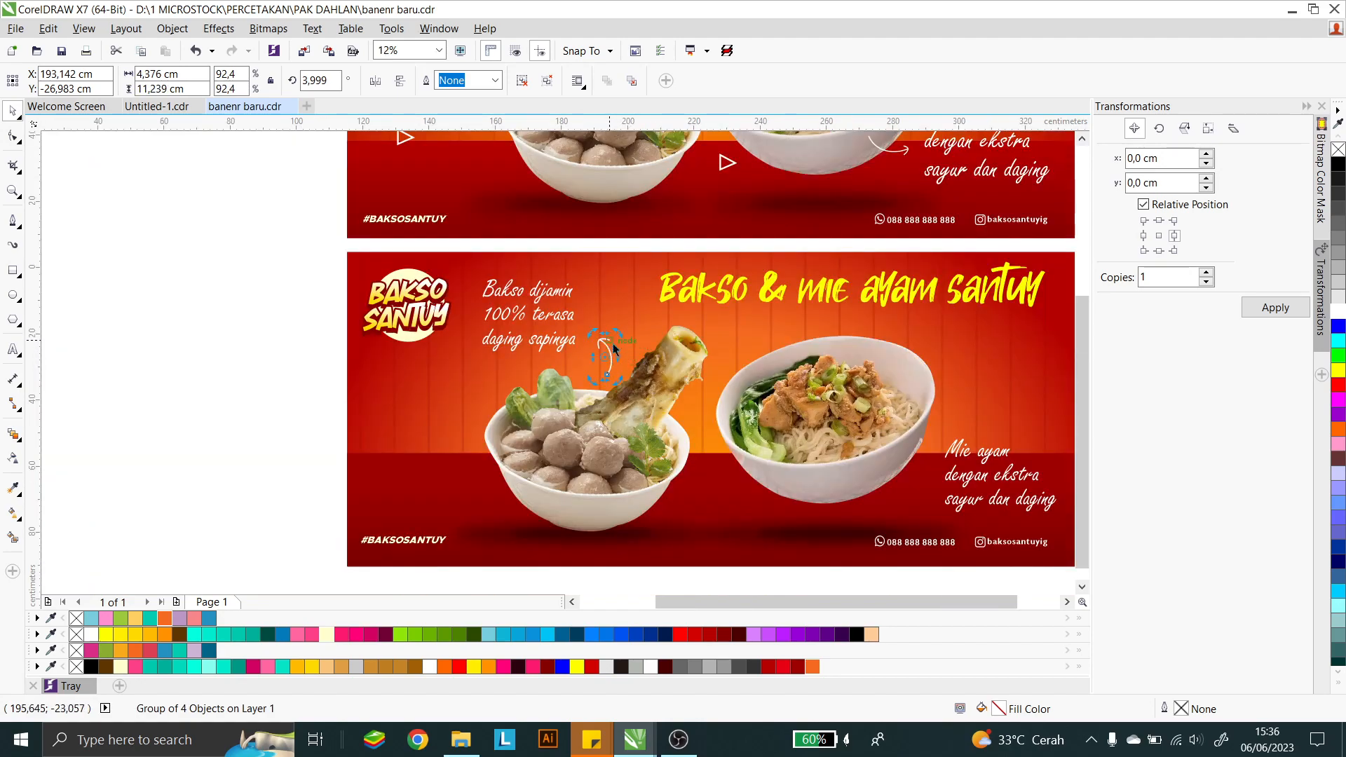
pyautogui.scroll(1, 614, 348)
pyautogui.moveTo(617, 331); pyautogui.dragTo(977, 407)
pyautogui.scroll(-1, 605, 363)
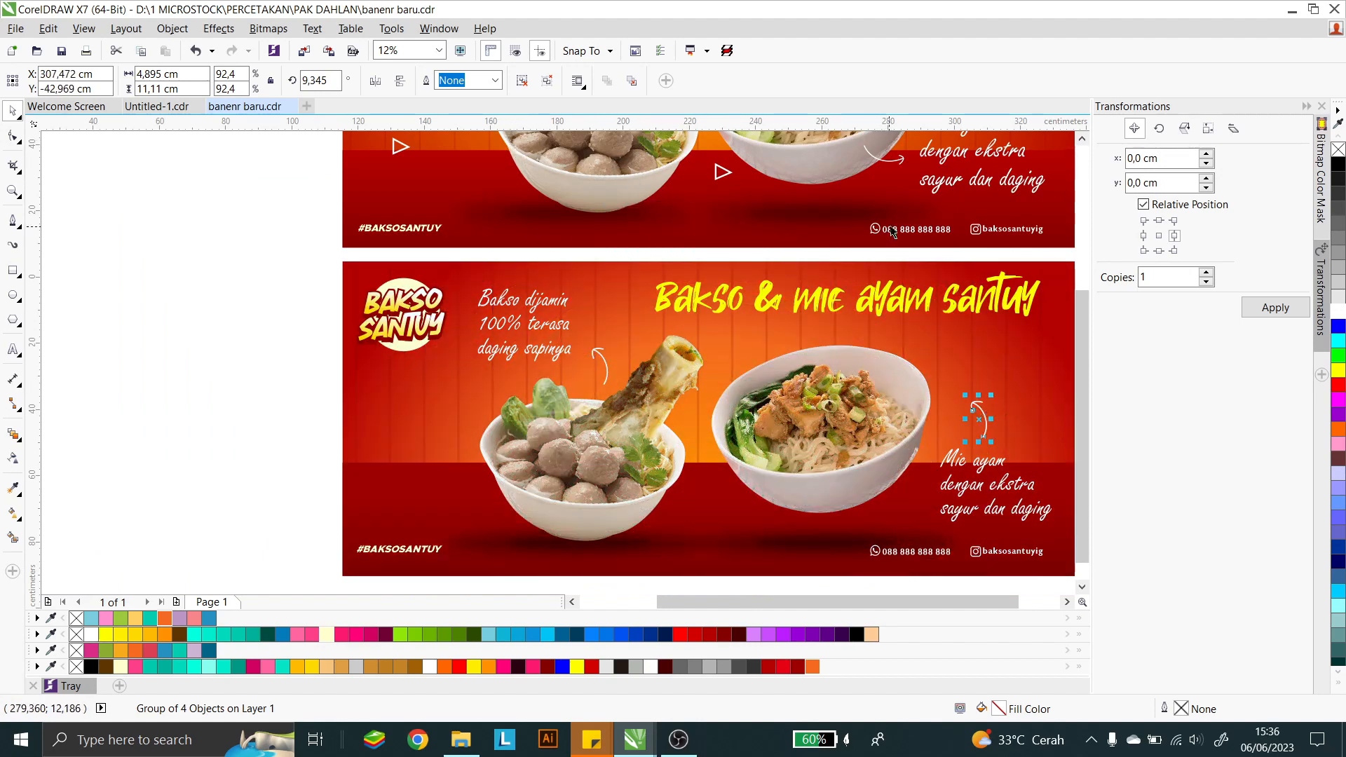
pyautogui.click(406, 84)
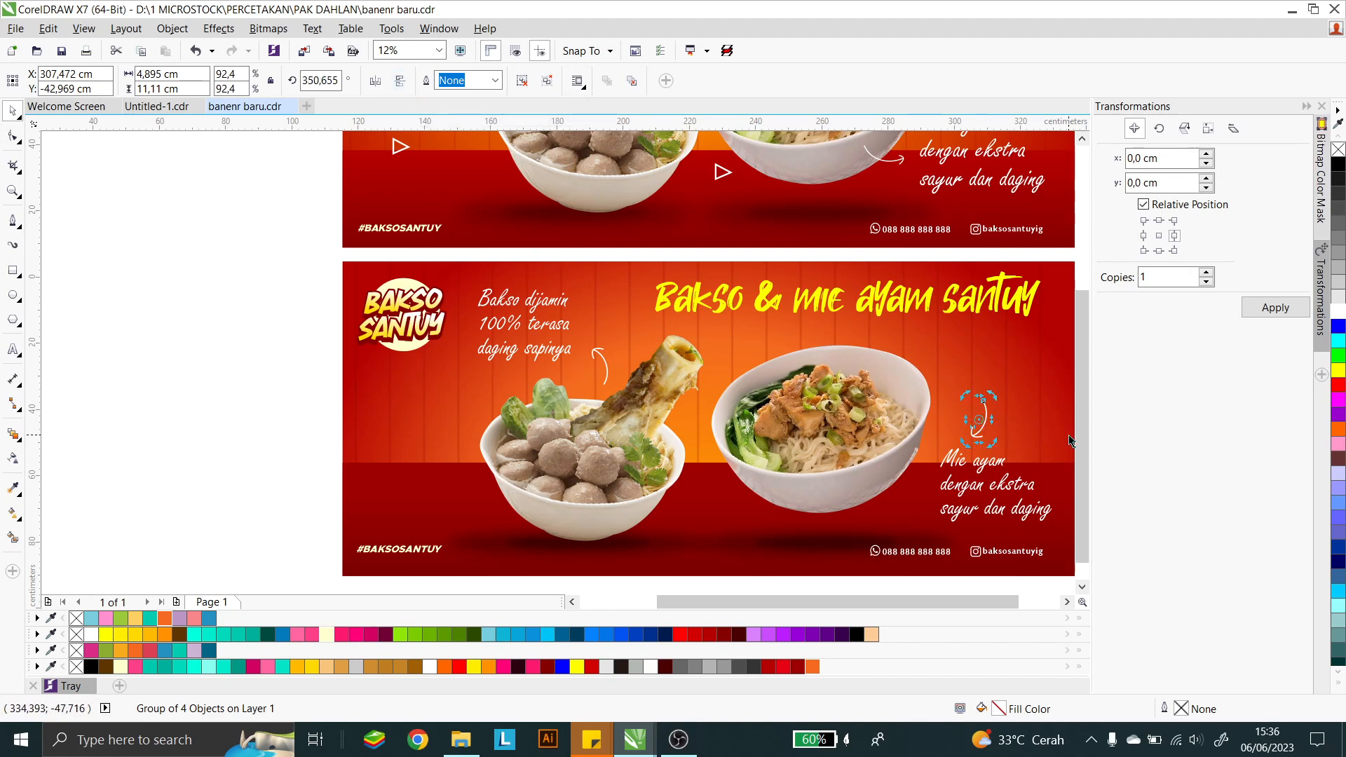
# Step: Rotate the copied arrow to about 49° and place it between the noodle bowl and the "Mie ayam" caption
pyautogui.scroll(2, 1063, 435)
pyautogui.moveTo(912, 362); pyautogui.dragTo(850, 411)
pyautogui.scroll(-2, 635, 398)
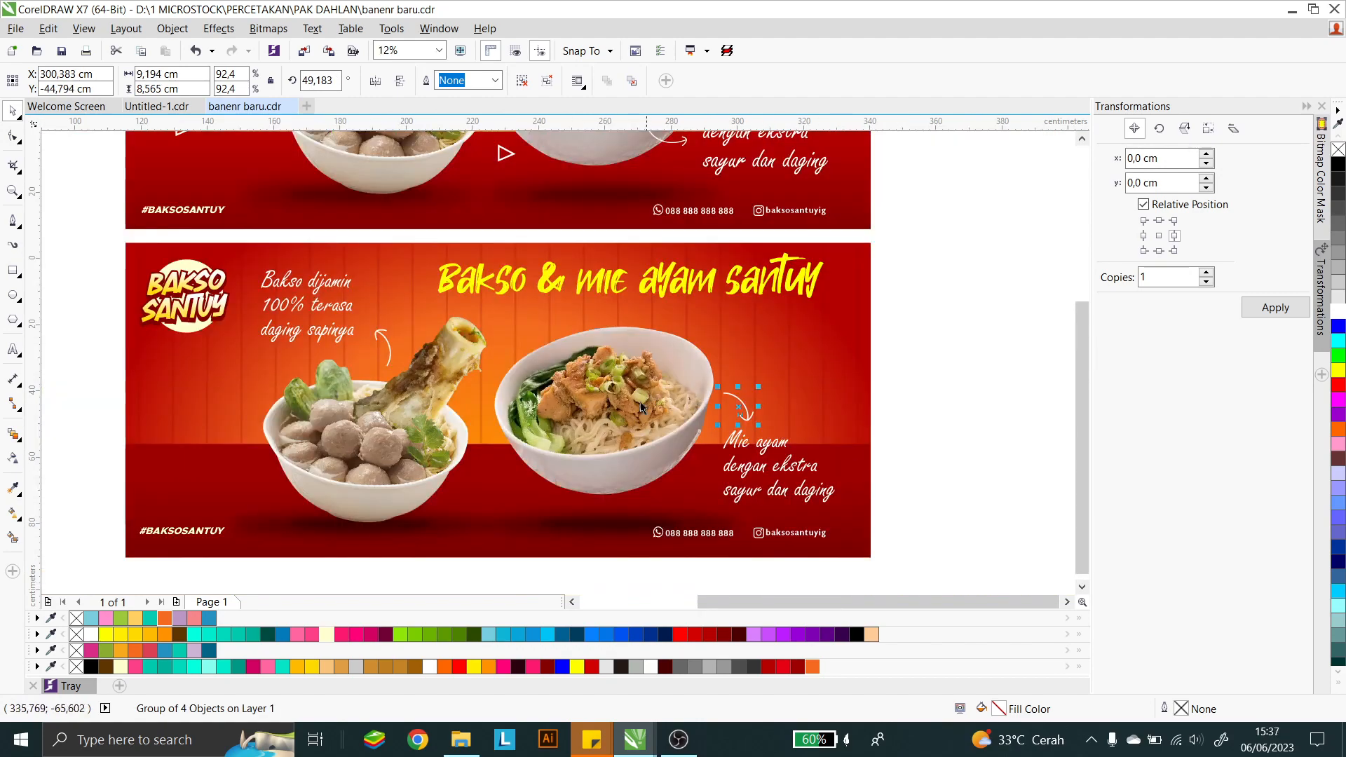
pyautogui.click(933, 427)
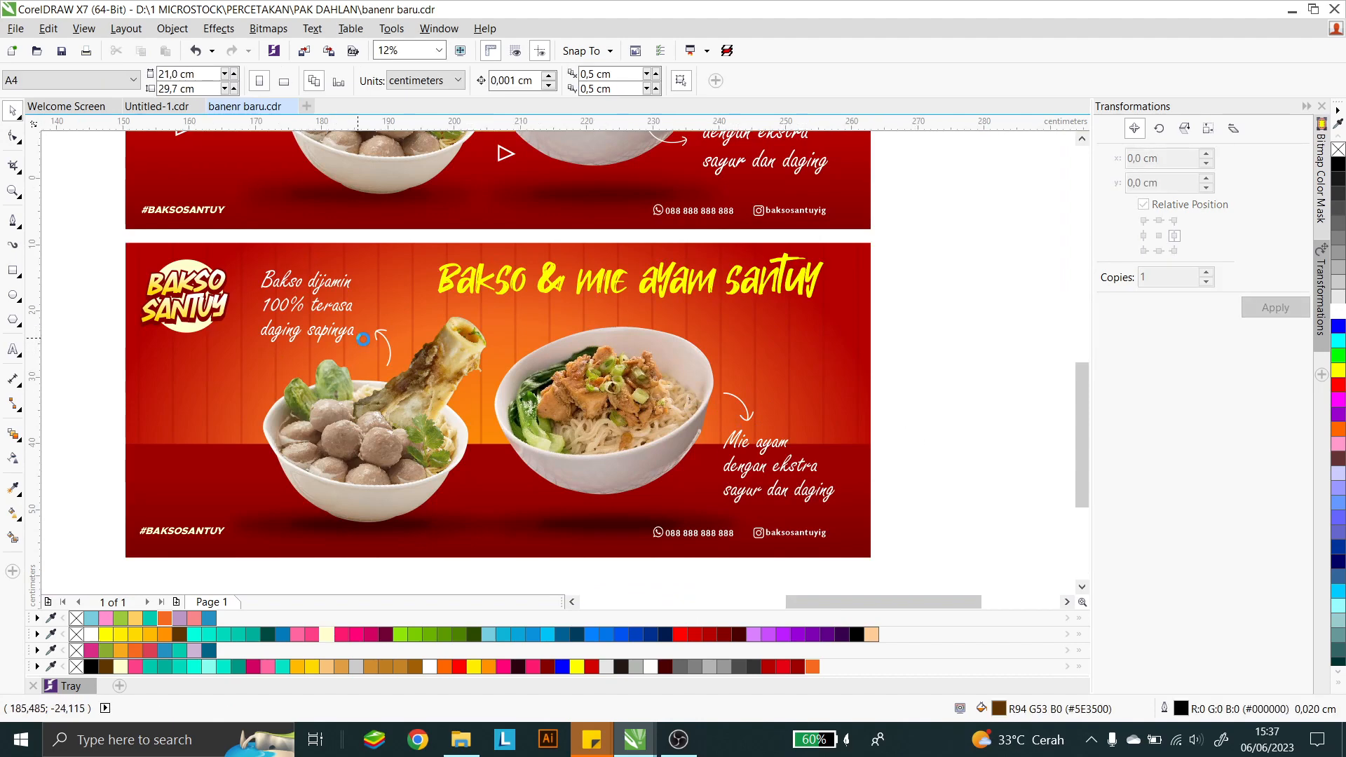
# Step: Move the first arrow slightly closer to the "Bakso dijamin" caption
pyautogui.scroll(2, 360, 342)
pyautogui.click(415, 345)
pyautogui.moveTo(416, 345); pyautogui.dragTo(396, 342)
pyautogui.scroll(-2, 474, 285)
pyautogui.click(749, 292)
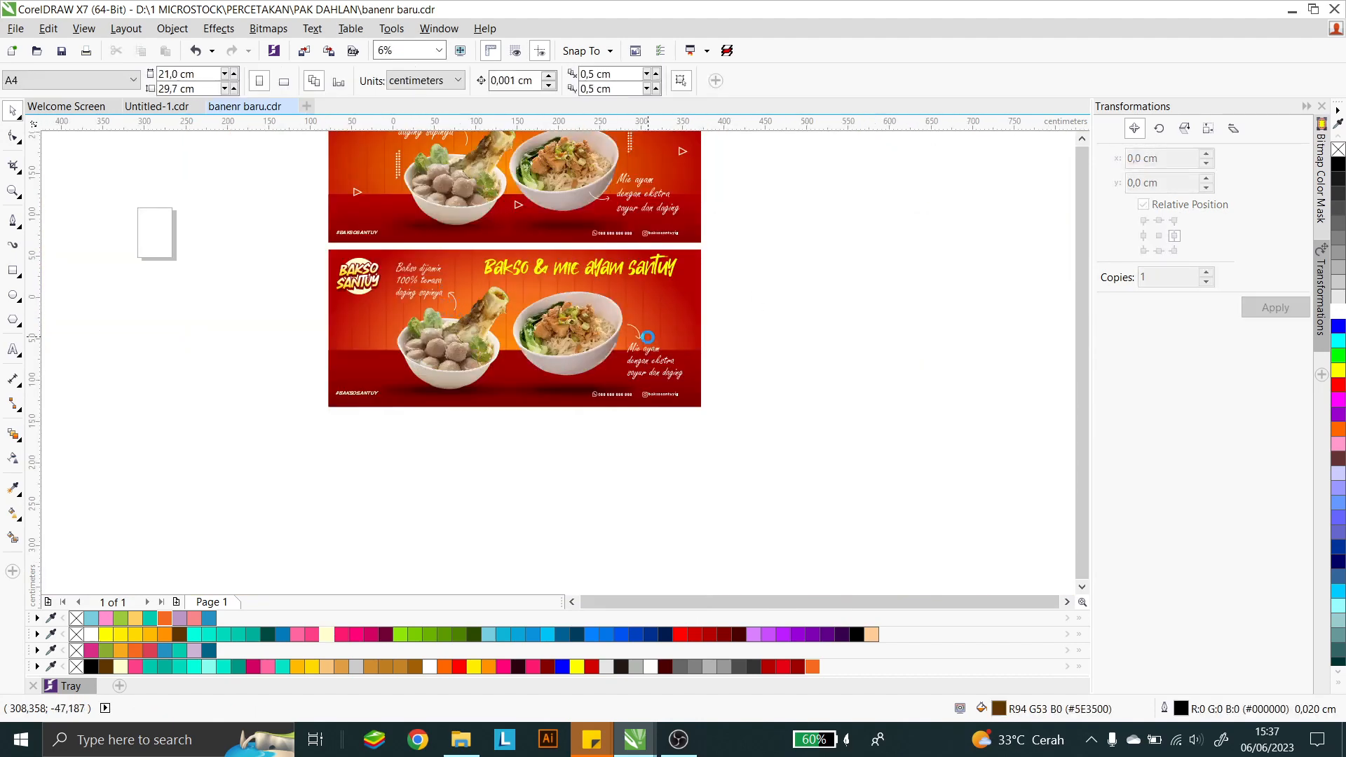
# Step: Draw a right triangle about 27.9 by 27.9 cm with Basic Shapes on the empty area beside the finished reference banner
pyautogui.scroll(-1, 747, 296)
pyautogui.scroll(1, 620, 216)
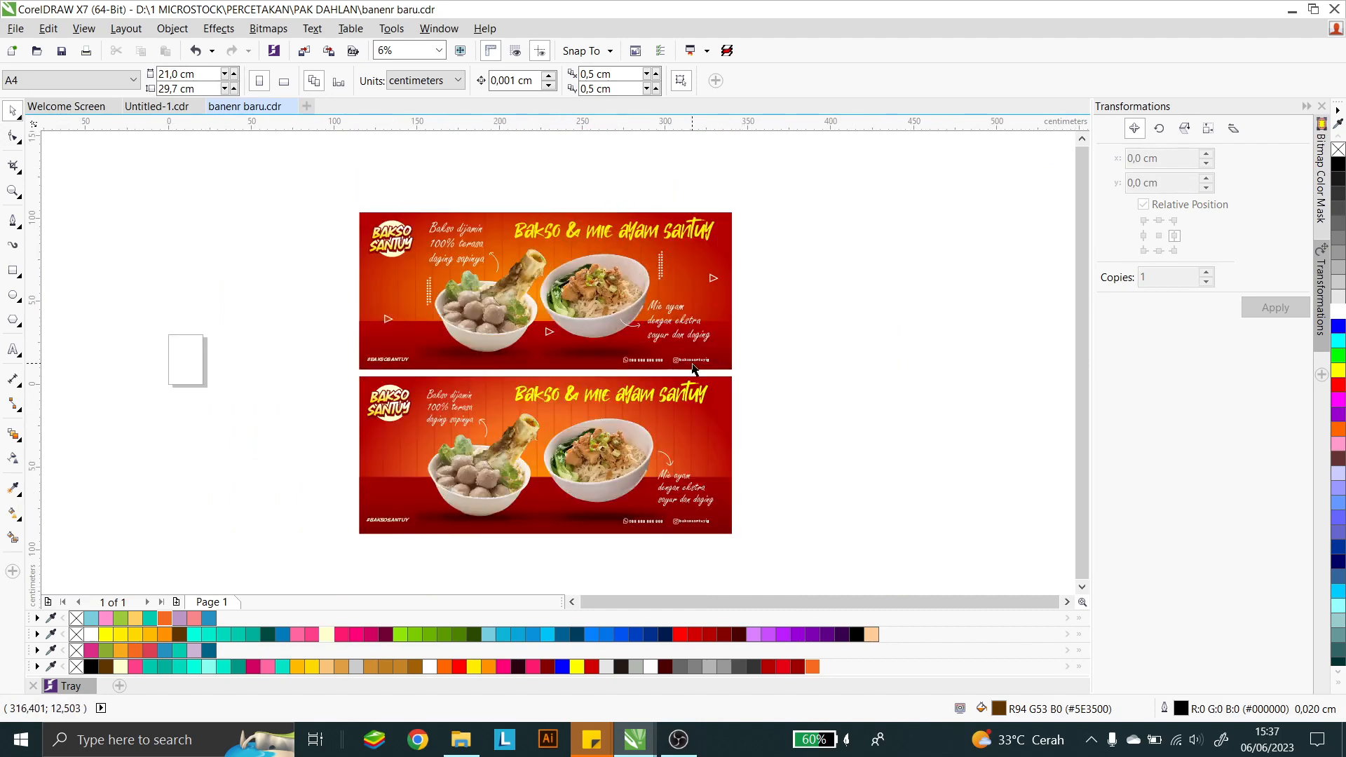
pyautogui.scroll(1, 440, 296)
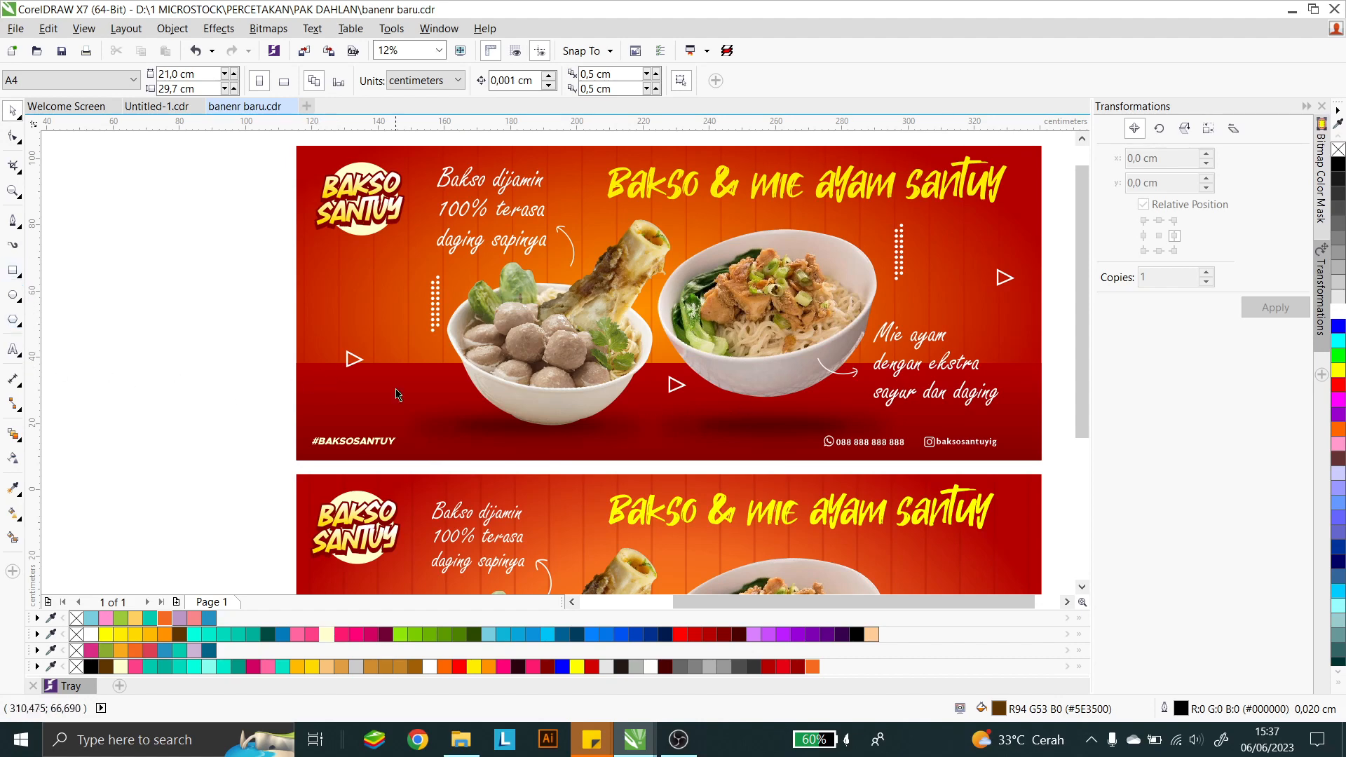
pyautogui.click(19, 325)
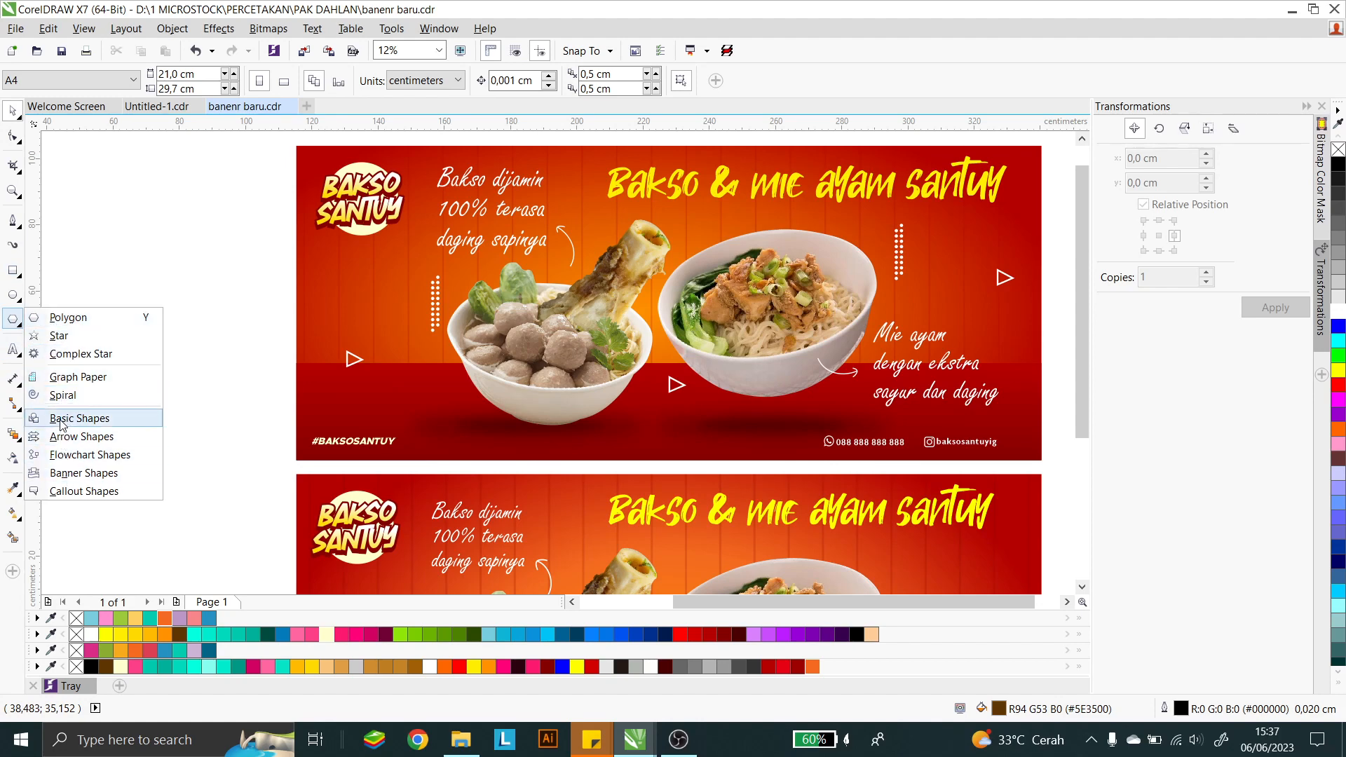
pyautogui.moveTo(16, 348)
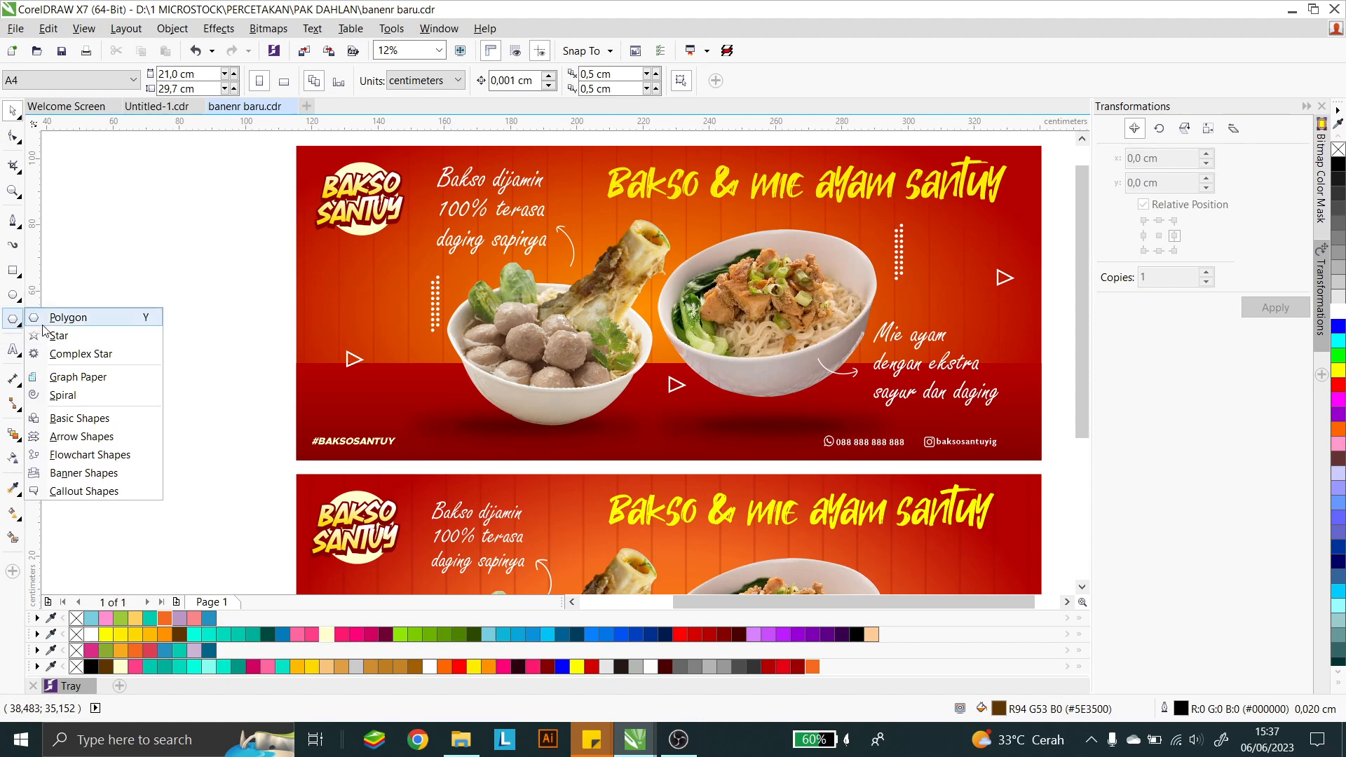
pyautogui.click(55, 419)
pyautogui.click(437, 89)
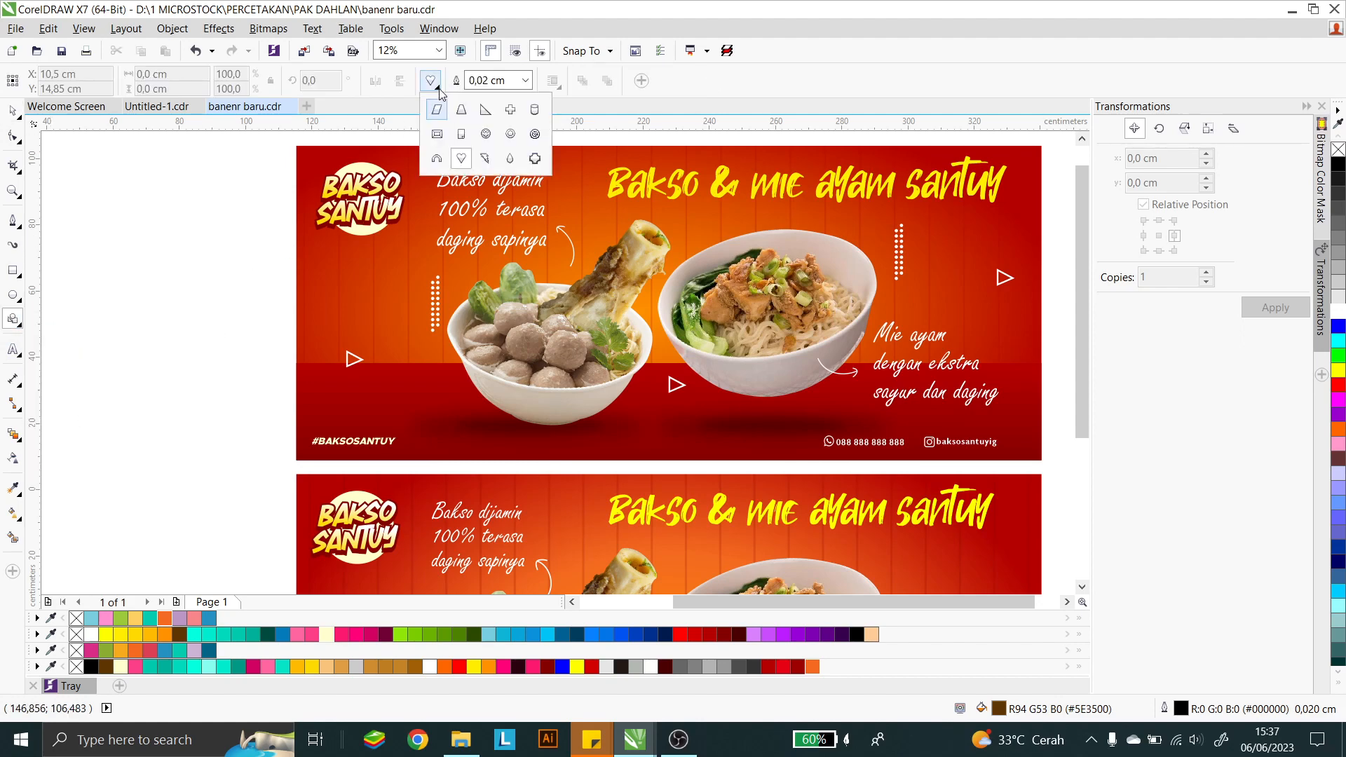
pyautogui.click(485, 110)
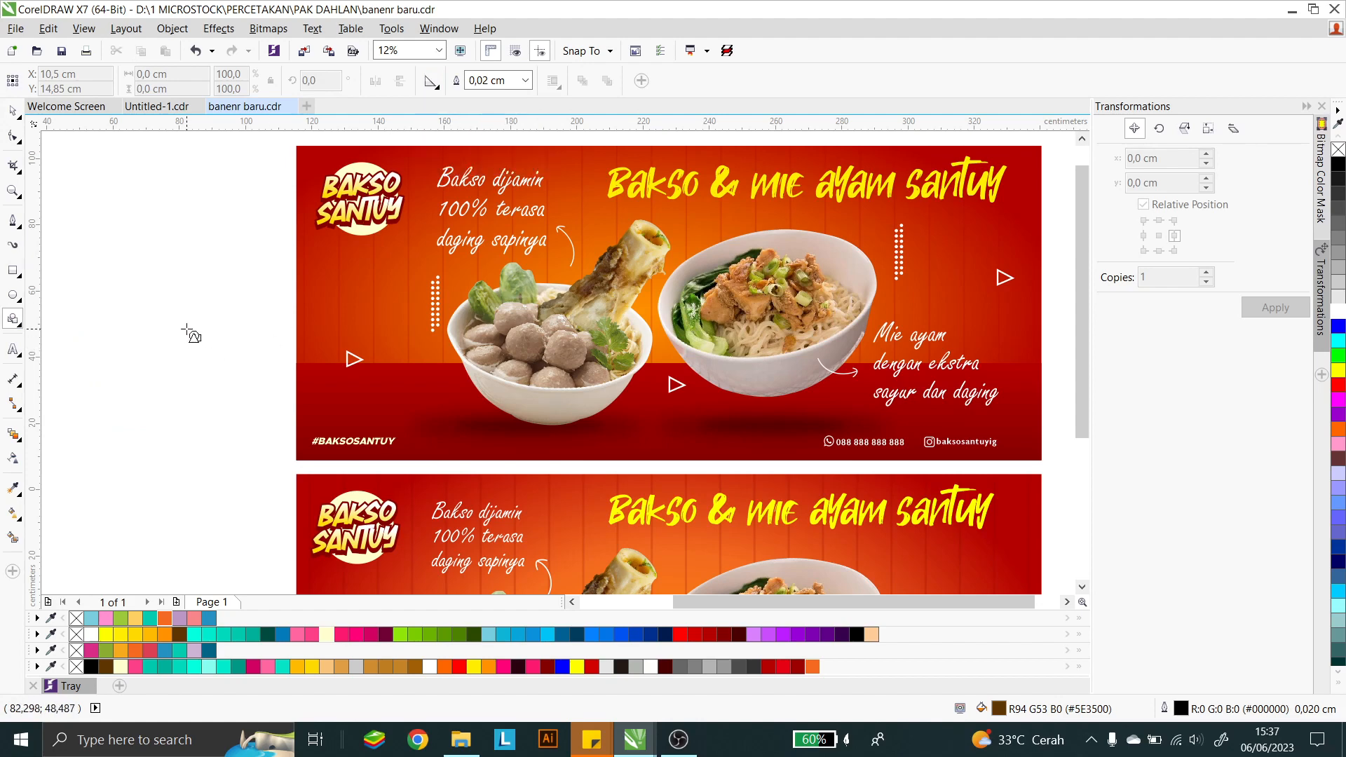
pyautogui.moveTo(187, 329)
pyautogui.mouseDown()
pyautogui.moveTo(288, 413)
pyautogui.moveTo(283, 425)
pyautogui.mouseUp()
pyautogui.click(12, 110)
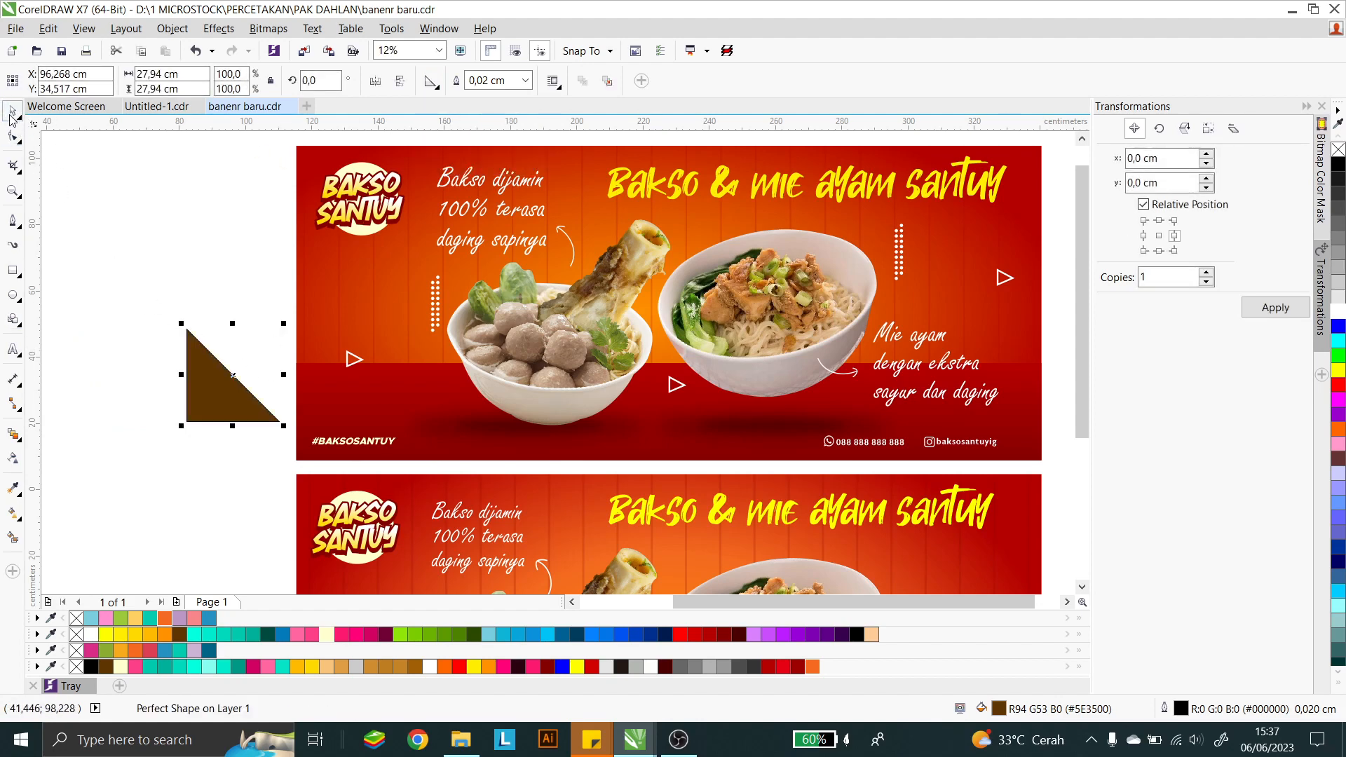
# Step: Move the triangle beside the reference banner's meatball bowl, rotate it to 315° and flatten it to about 19.8 by 16.2 cm
pyautogui.moveTo(232, 375); pyautogui.dragTo(457, 388)
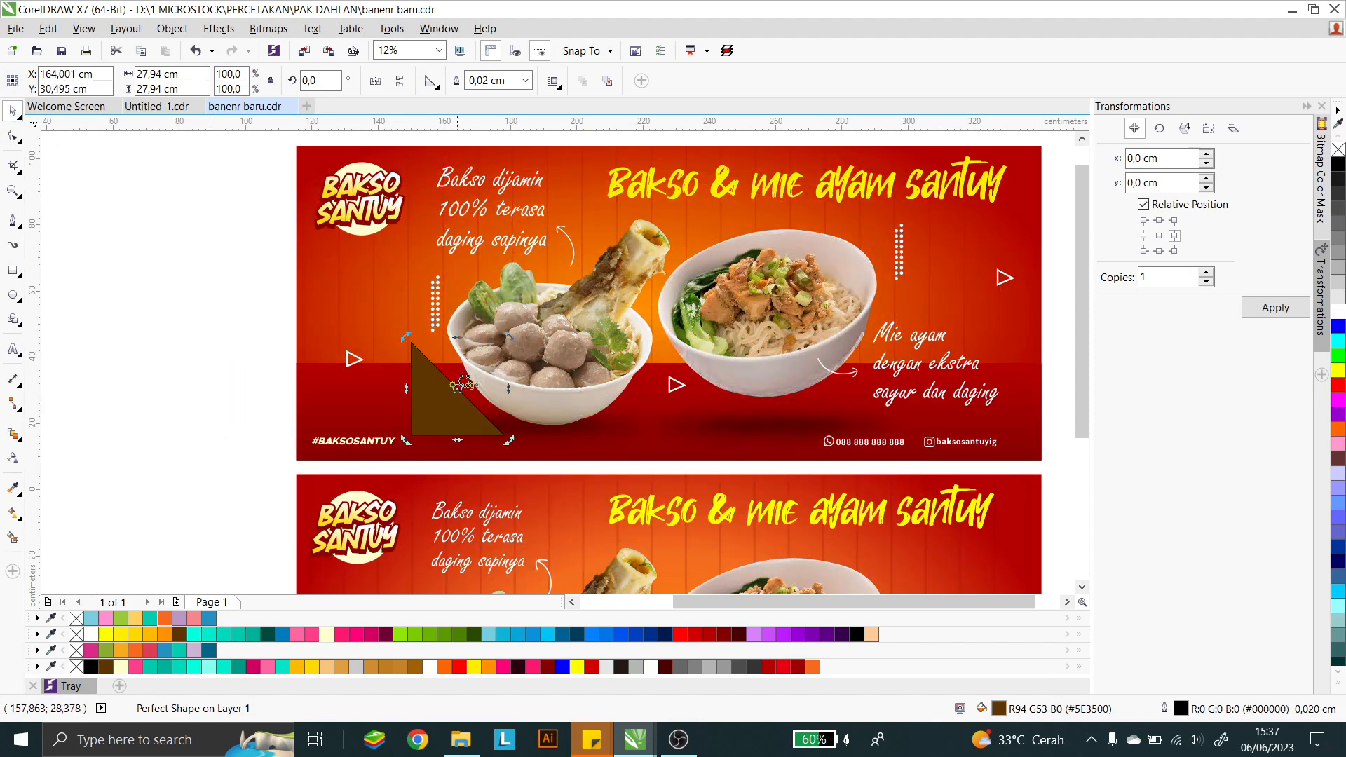
pyautogui.moveTo(509, 337); pyautogui.dragTo(513, 390)
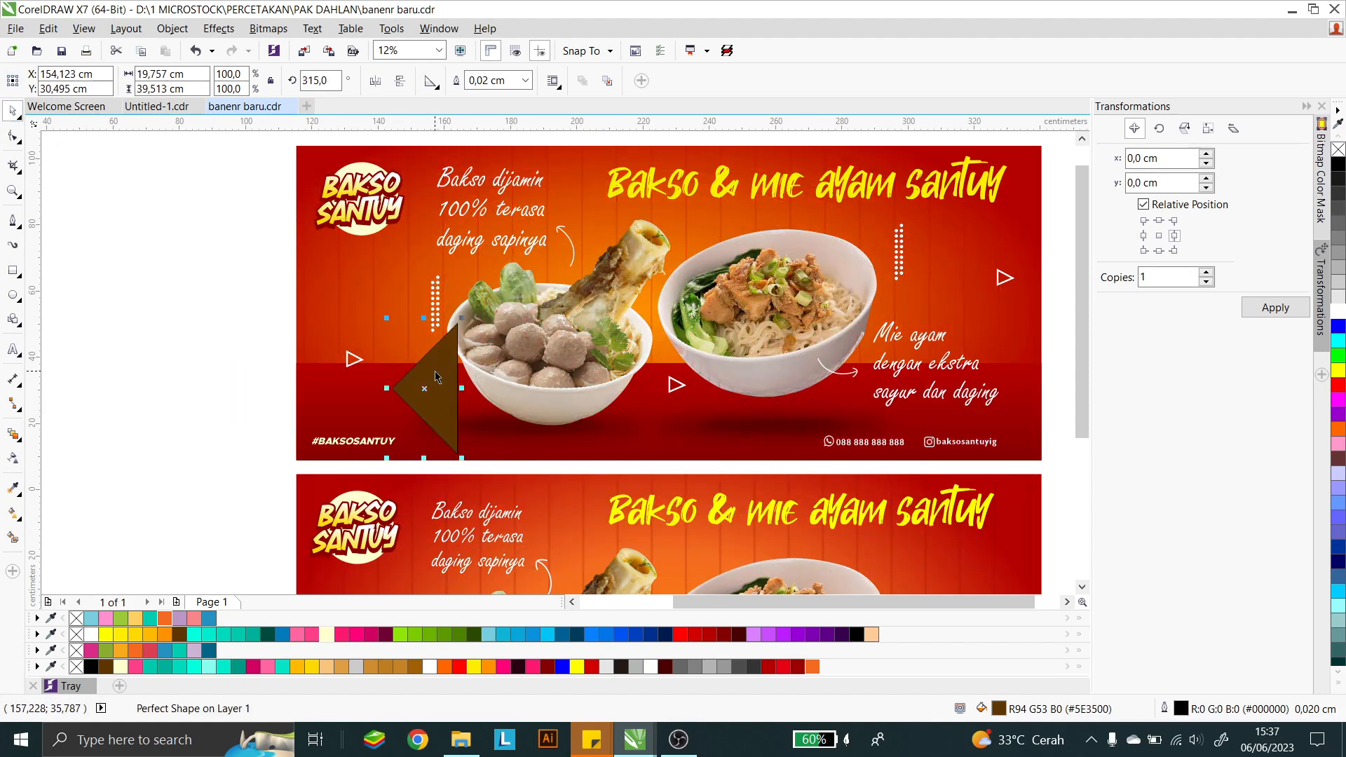
pyautogui.moveTo(424, 318); pyautogui.dragTo(428, 384)
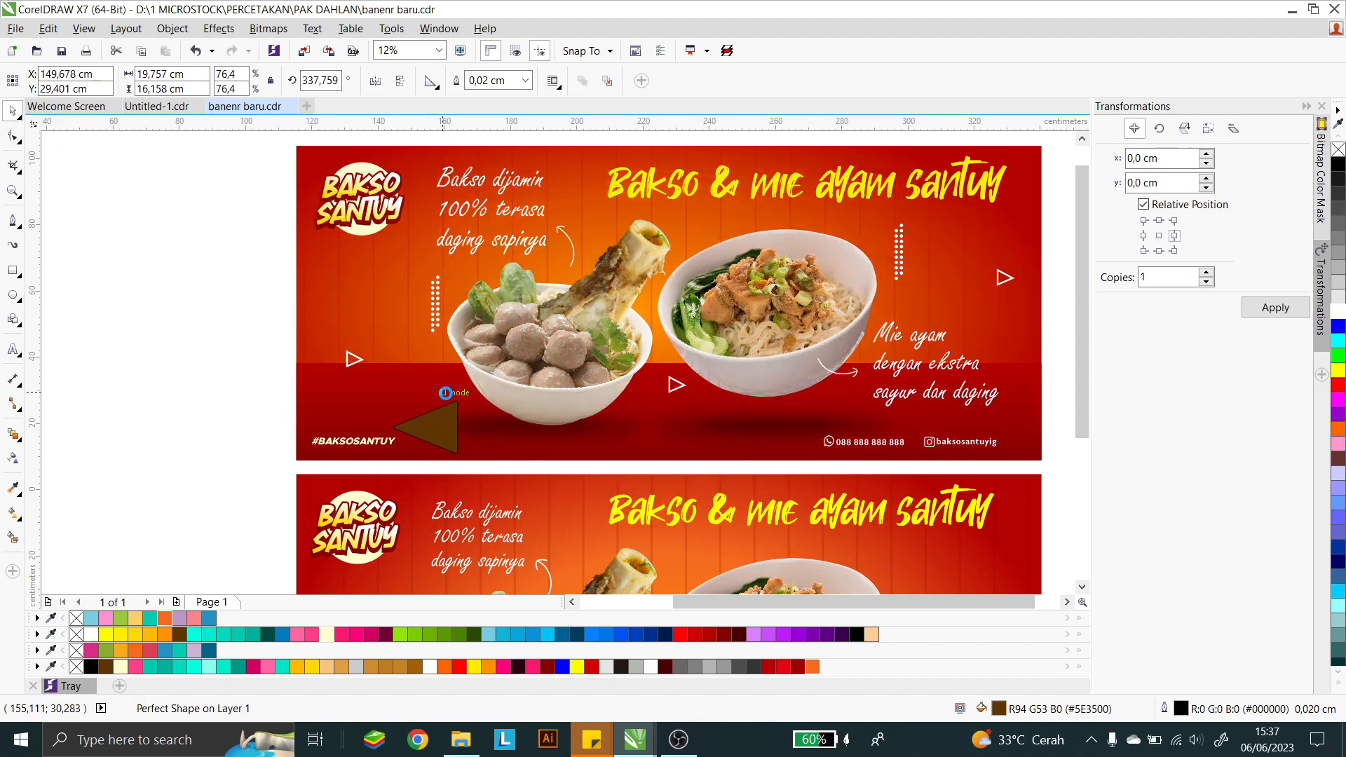
# Step: Give the triangle a white outline without fill and scale it down to about 6.6 by 5.4 cm
pyautogui.rightClick(1335, 314)
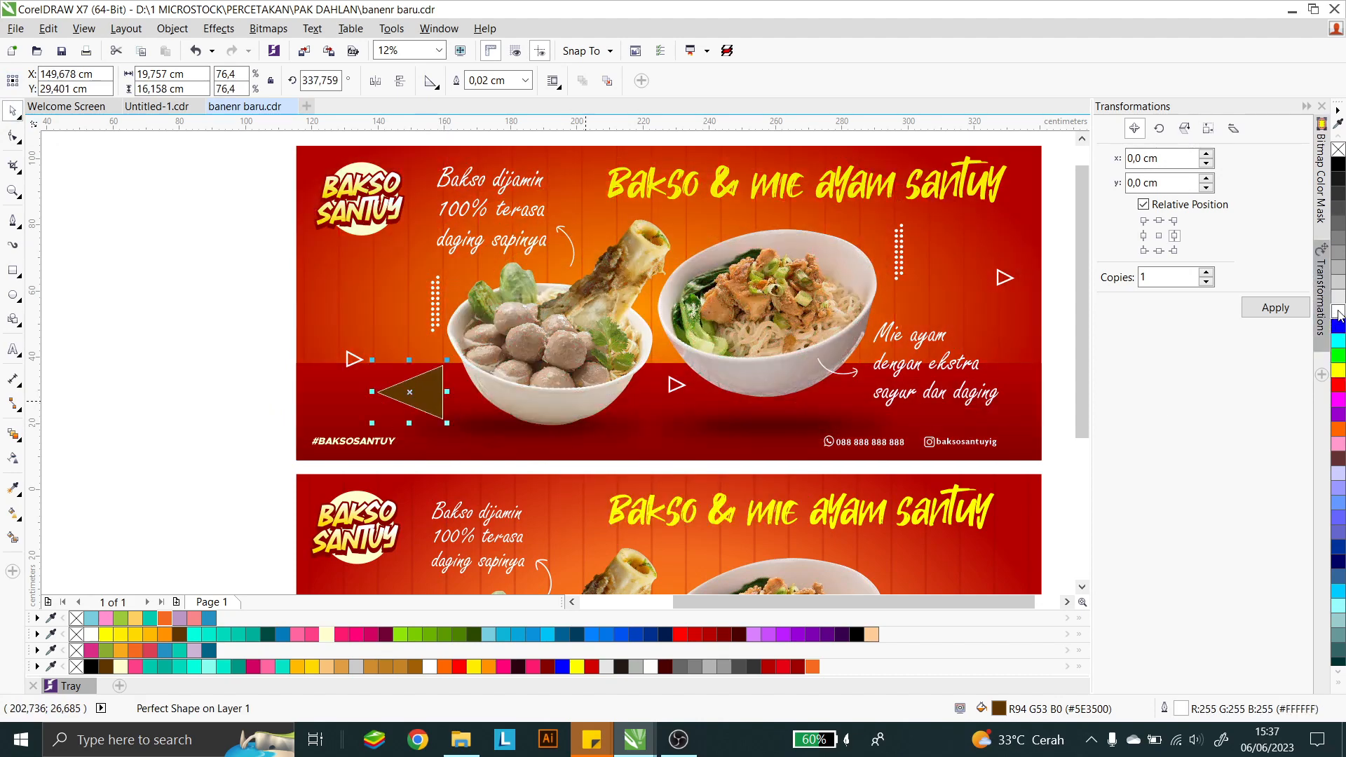
pyautogui.click(1338, 150)
pyautogui.scroll(2, 394, 394)
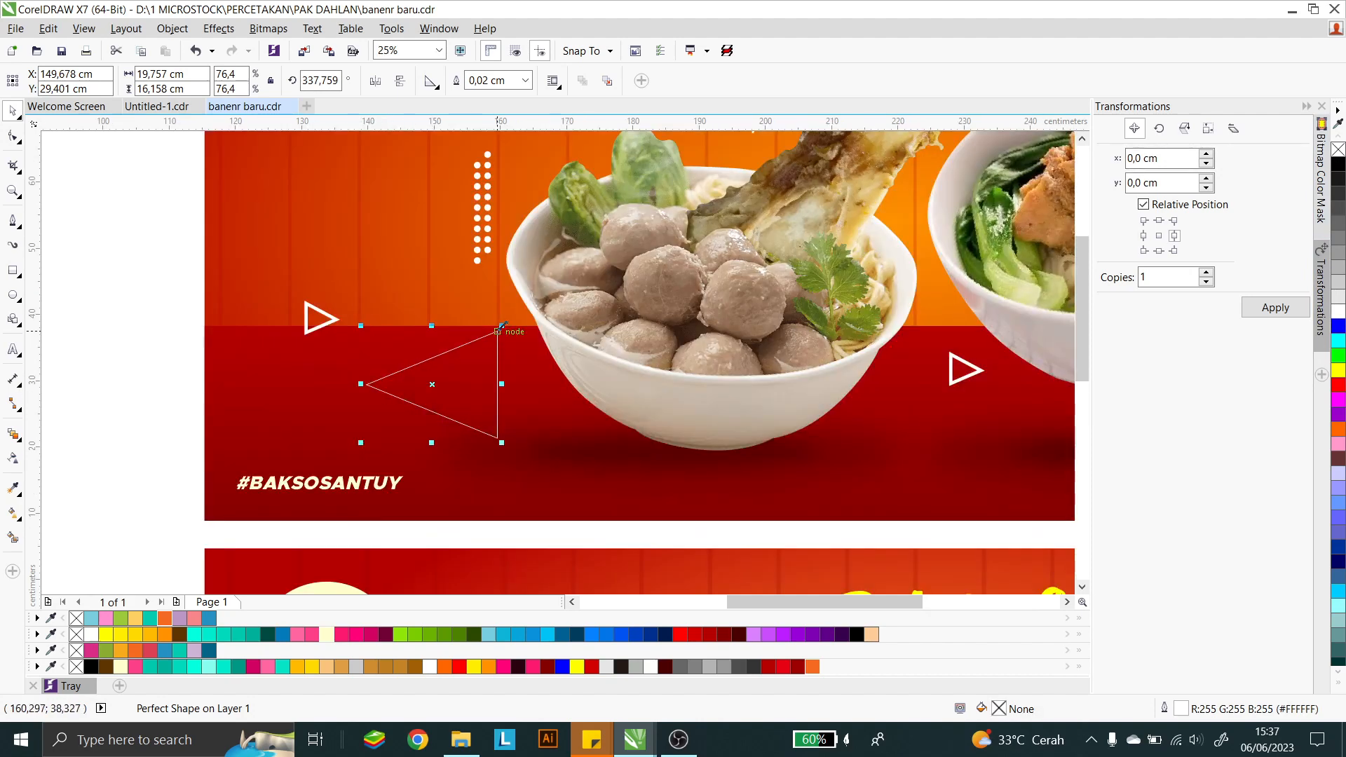
pyautogui.moveTo(503, 327); pyautogui.dragTo(458, 361)
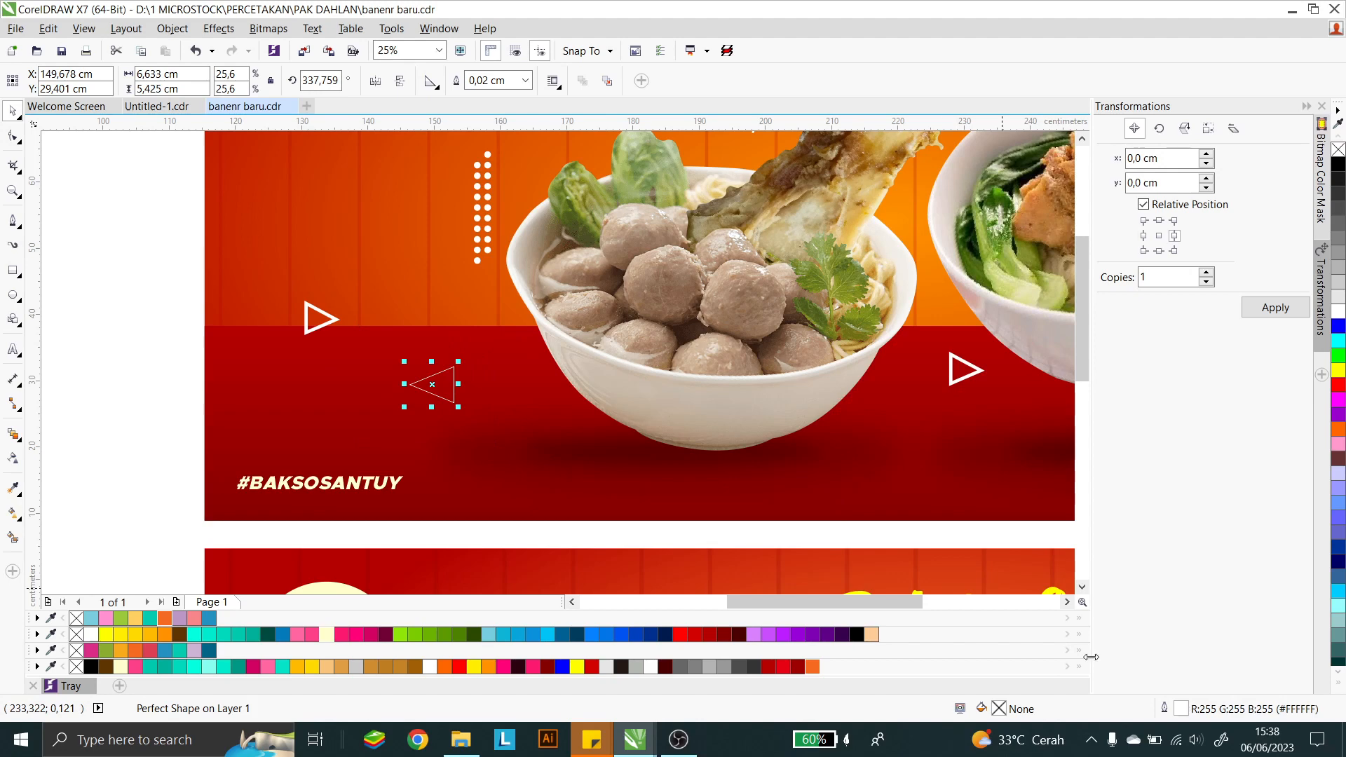
# Step: Set the white triangle's outline width to 0.4 cm, with the outline behind the fill and scaling with the object
pyautogui.doubleClick(1190, 710)
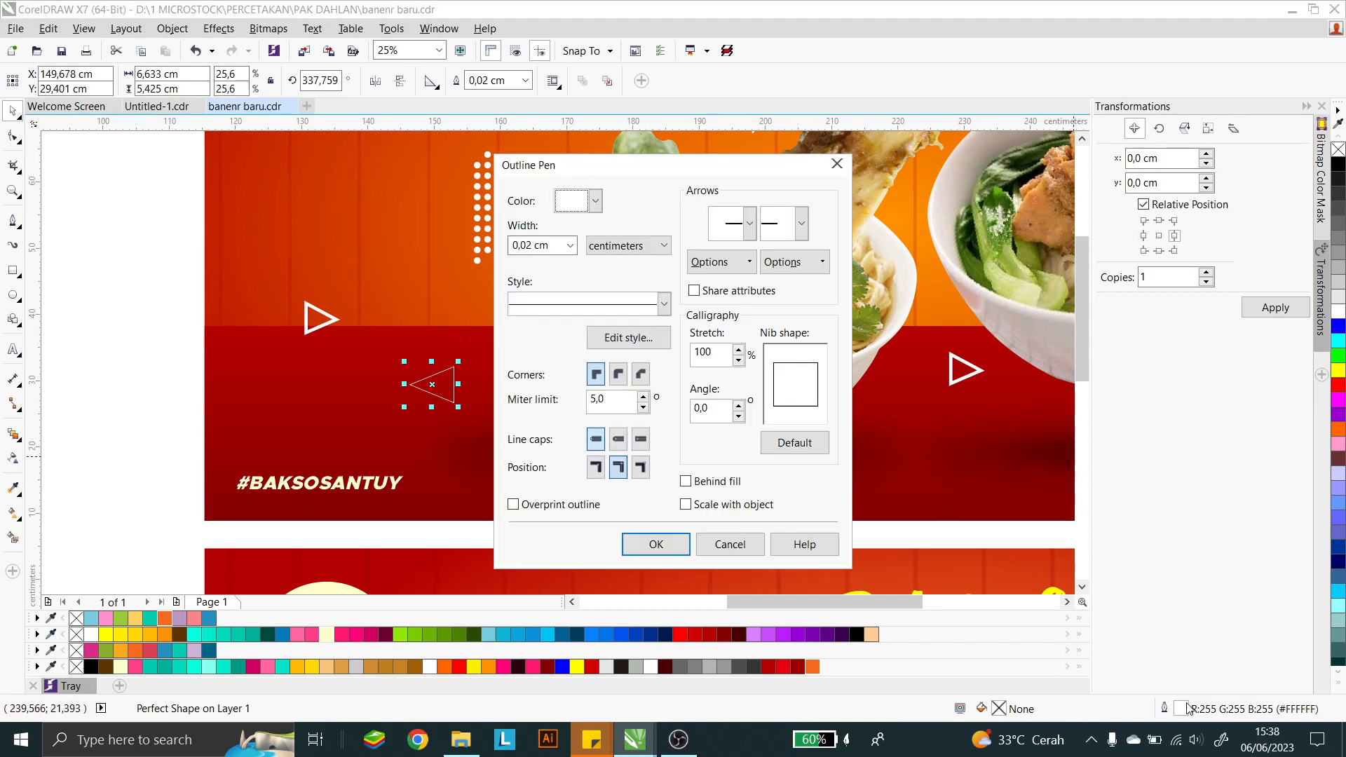
pyautogui.click(571, 246)
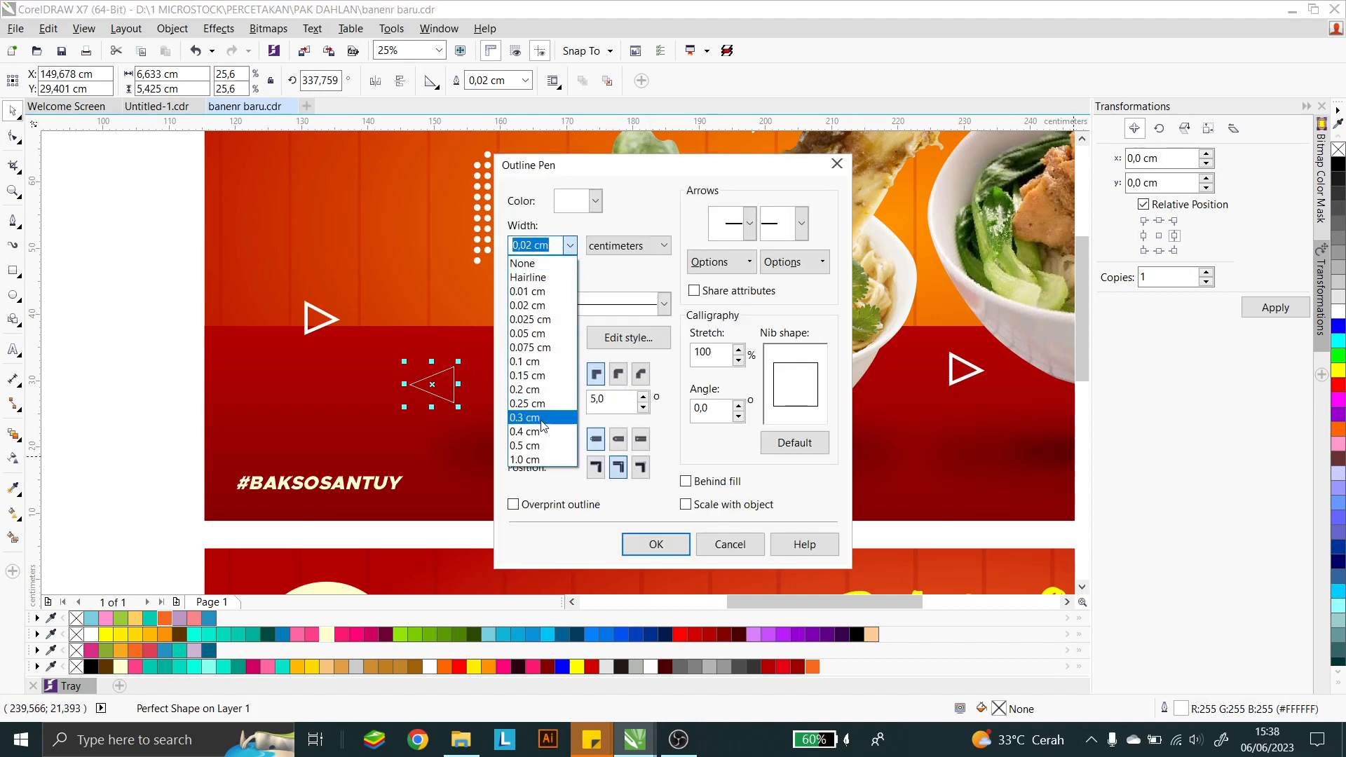
pyautogui.click(564, 423)
pyautogui.click(570, 246)
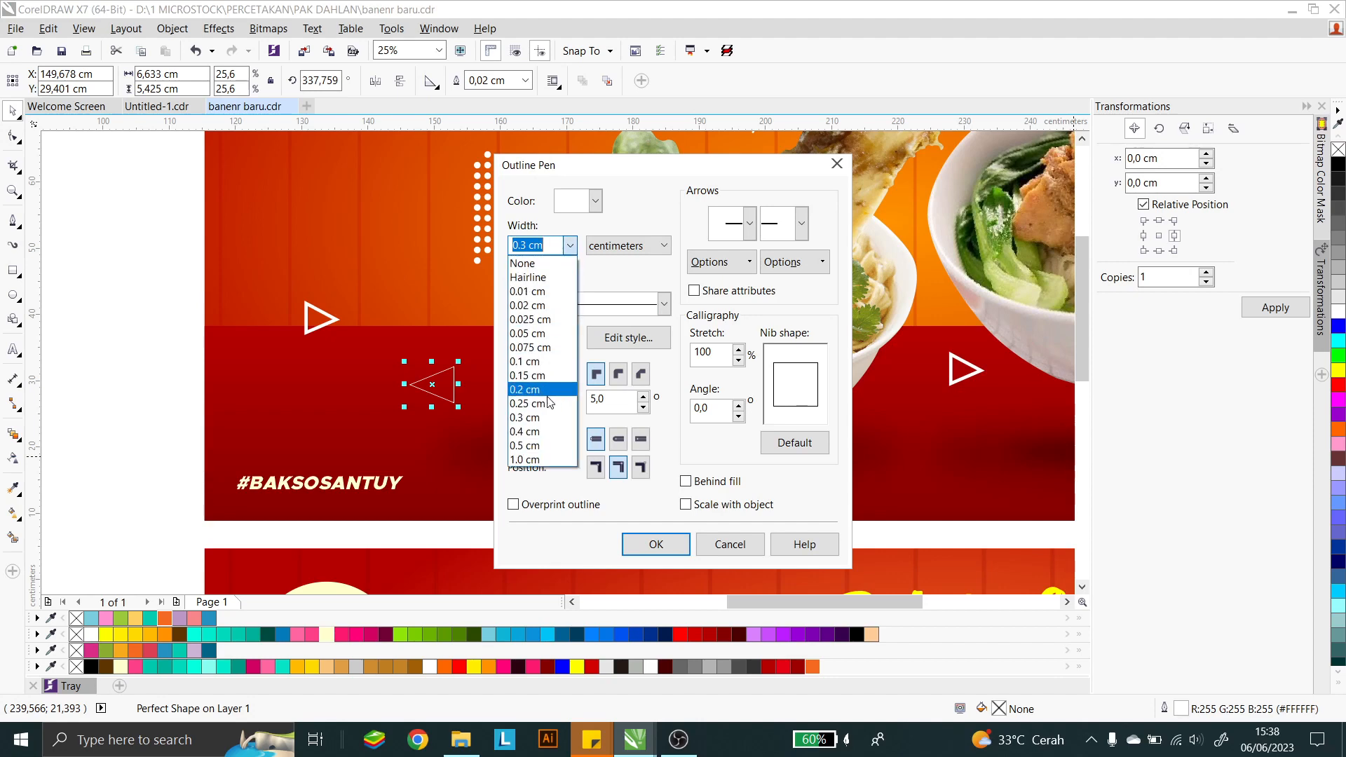
pyautogui.click(535, 429)
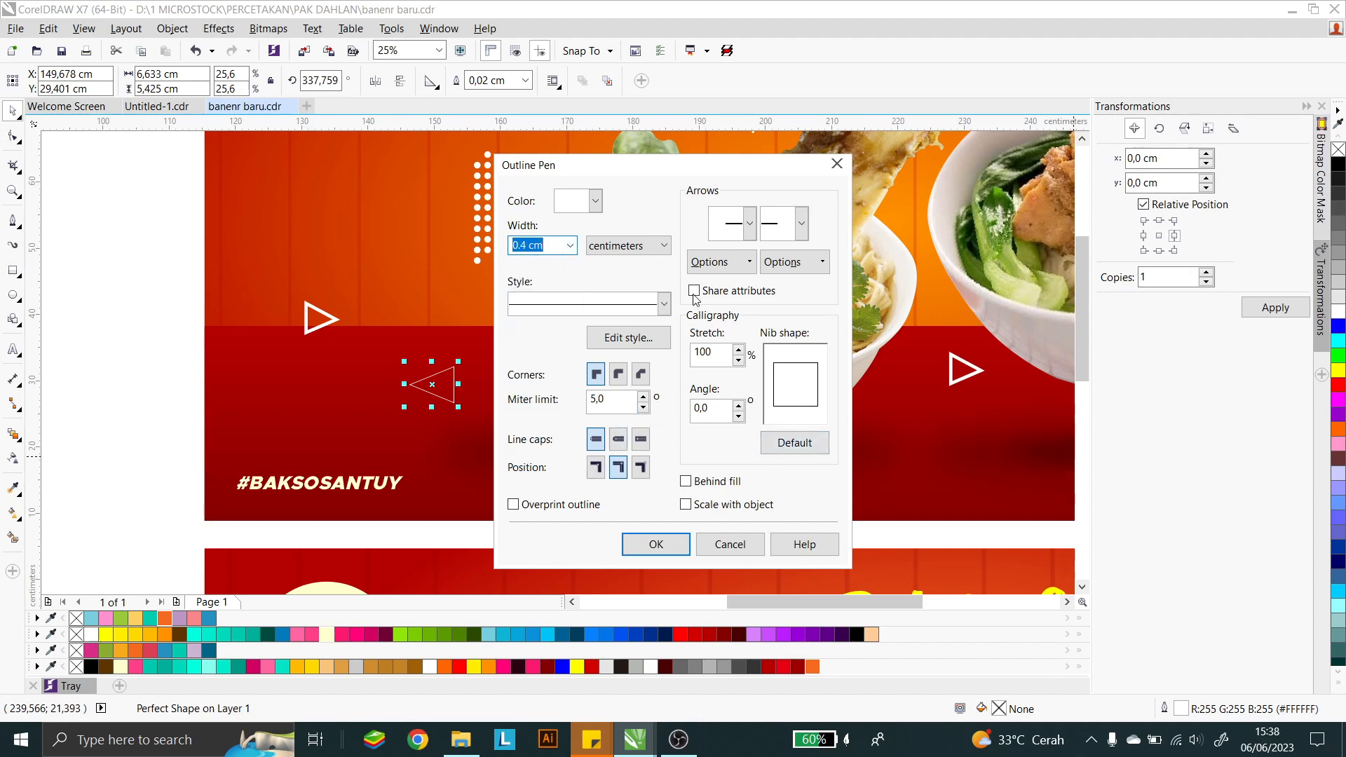
pyautogui.click(733, 483)
pyautogui.click(712, 505)
pyautogui.click(656, 544)
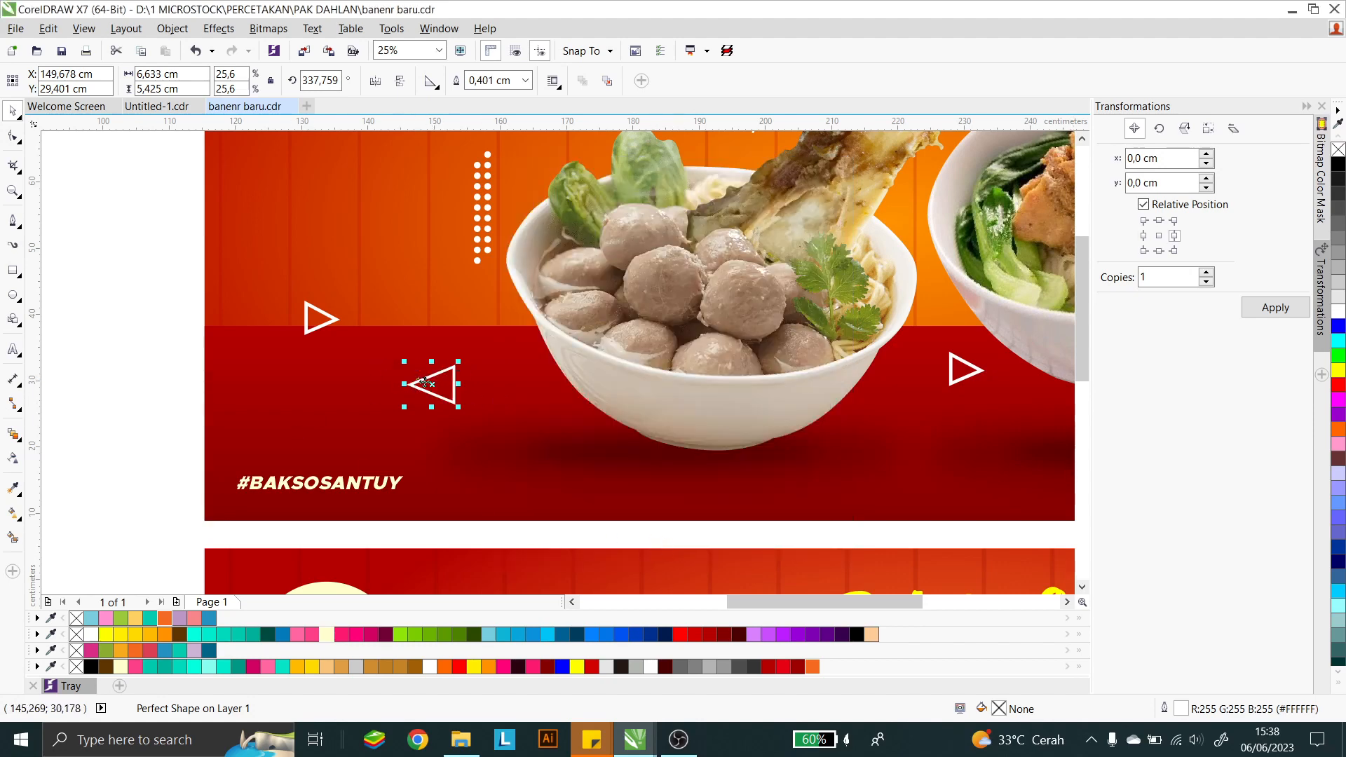
# Step: Move the triangle beside the new banner's meatball bowl, mirror it horizontally and scale it down to about 5.4 by 4.4 cm
pyautogui.scroll(-3, 484, 350)
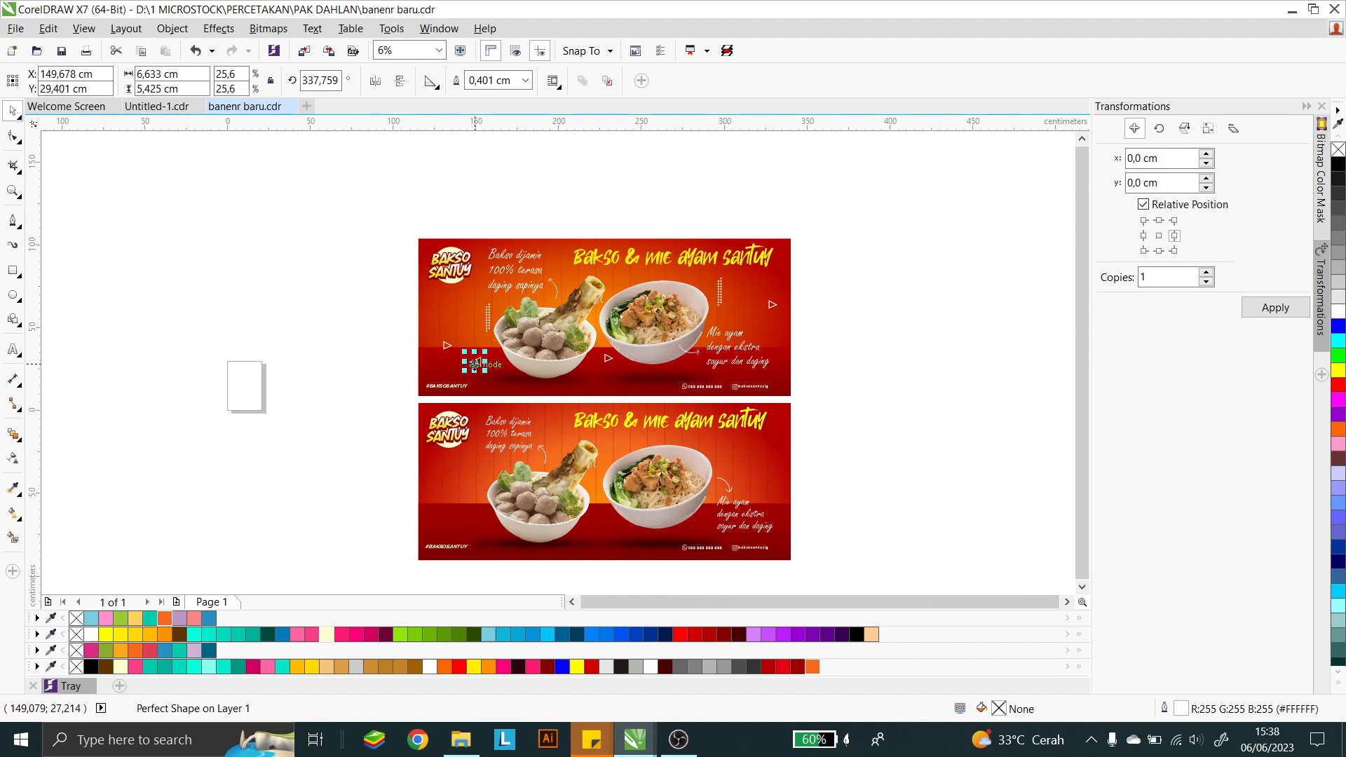
pyautogui.moveTo(474, 364); pyautogui.dragTo(465, 503)
pyautogui.scroll(2, 496, 519)
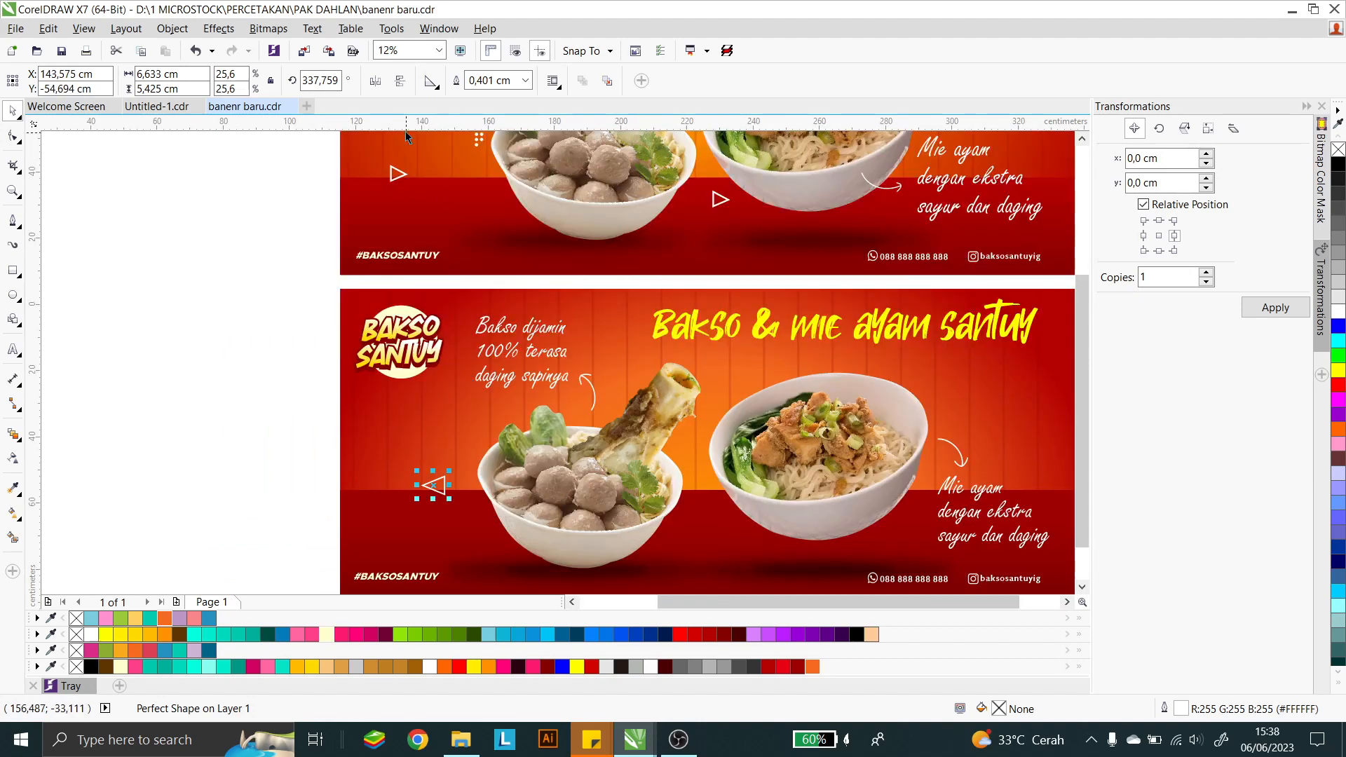
pyautogui.click(385, 84)
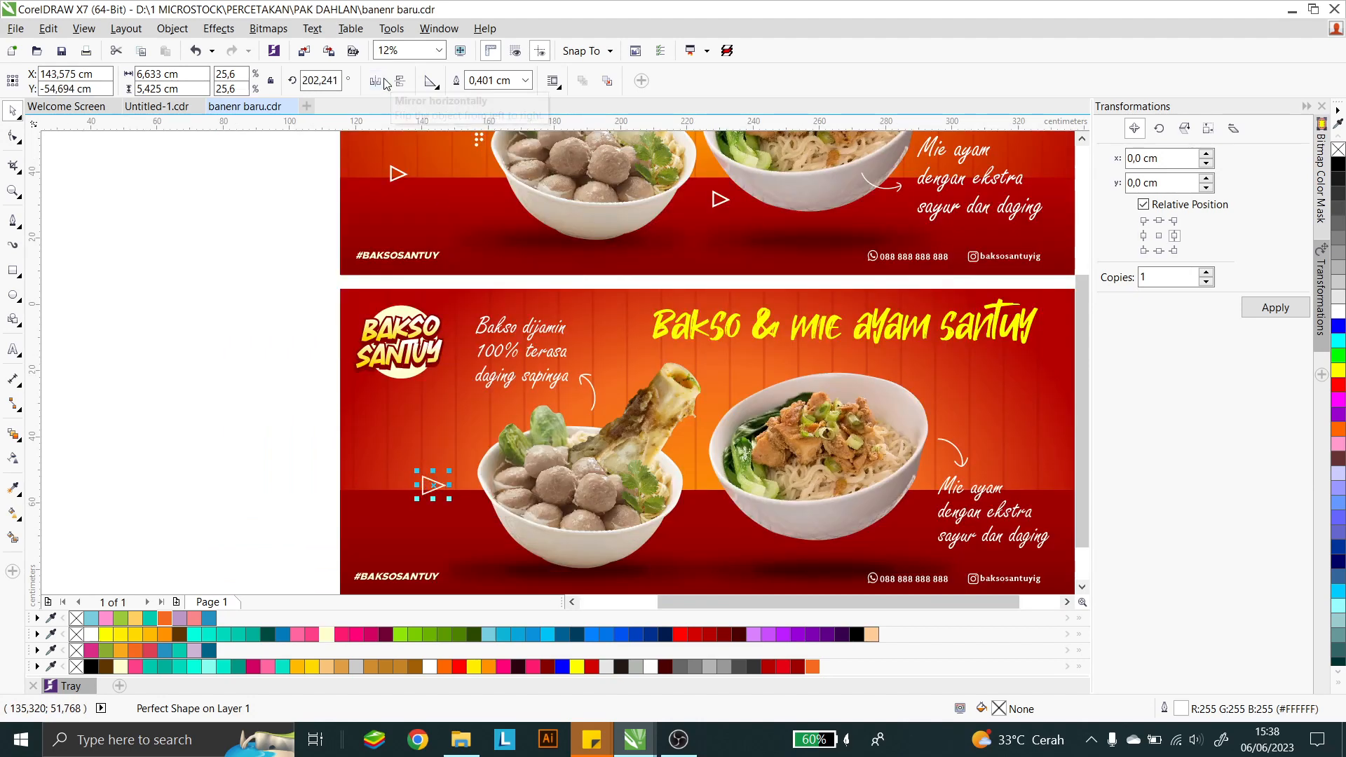
pyautogui.scroll(4, 452, 494)
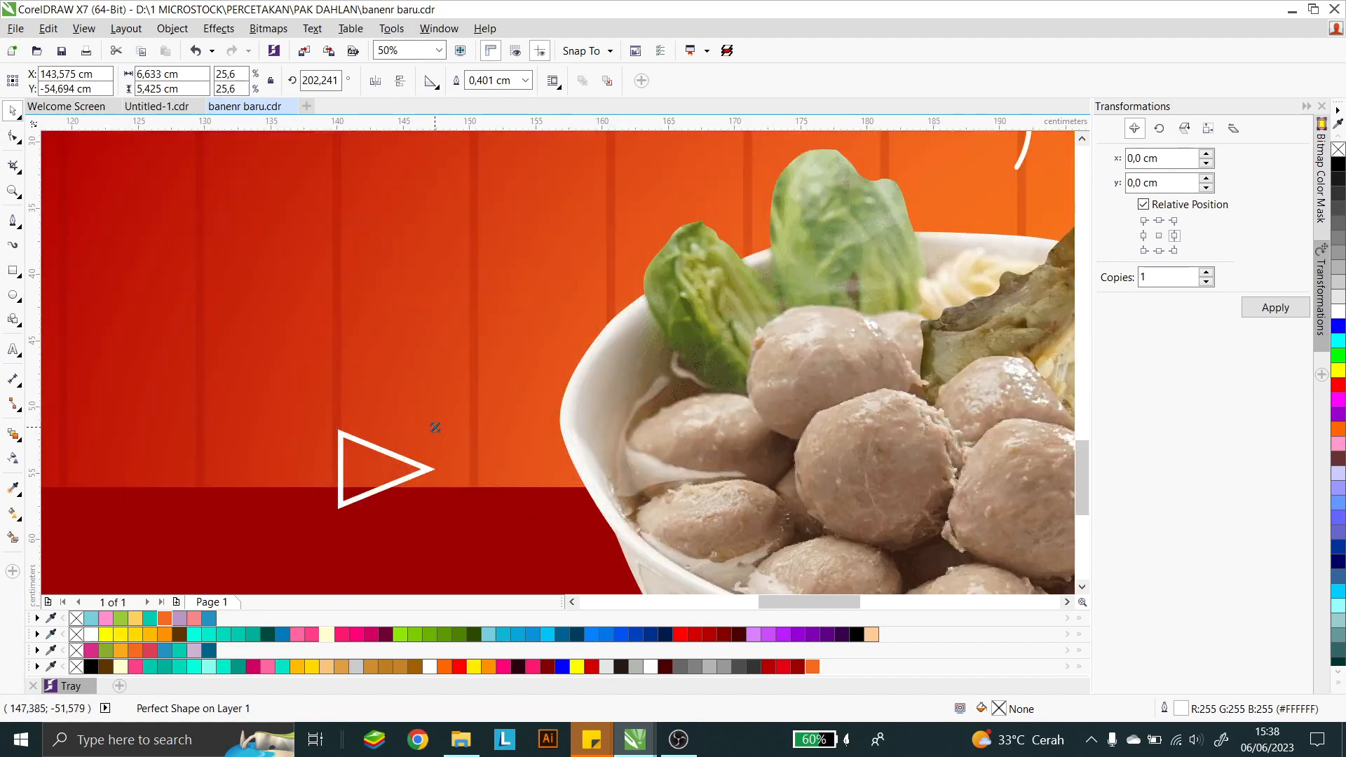
pyautogui.scroll(-4, 428, 438)
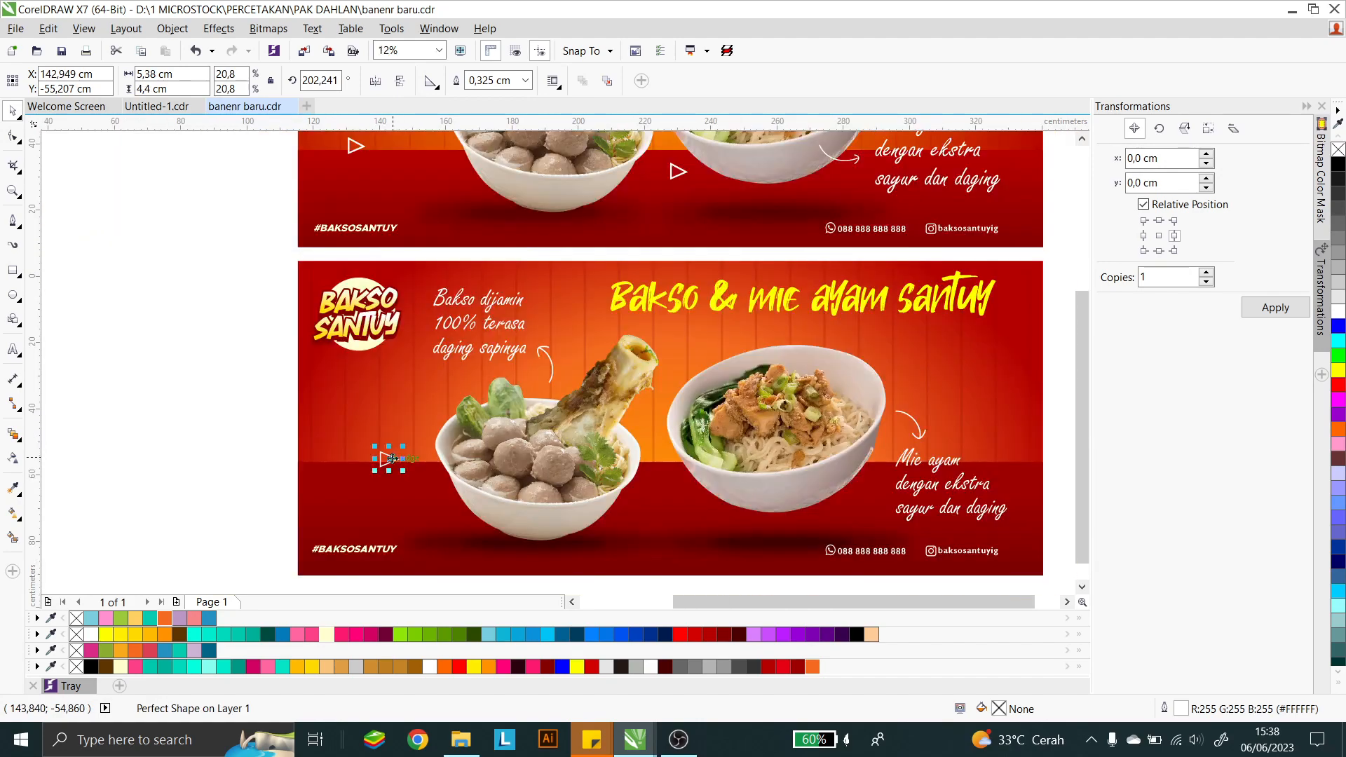
# Step: Place copies of the triangle below the gap between the new banner's bowls and above the "Mie ayam" caption near the banner's edge
pyautogui.moveTo(392, 459); pyautogui.dragTo(971, 364)
pyautogui.scroll(-2, 496, 430)
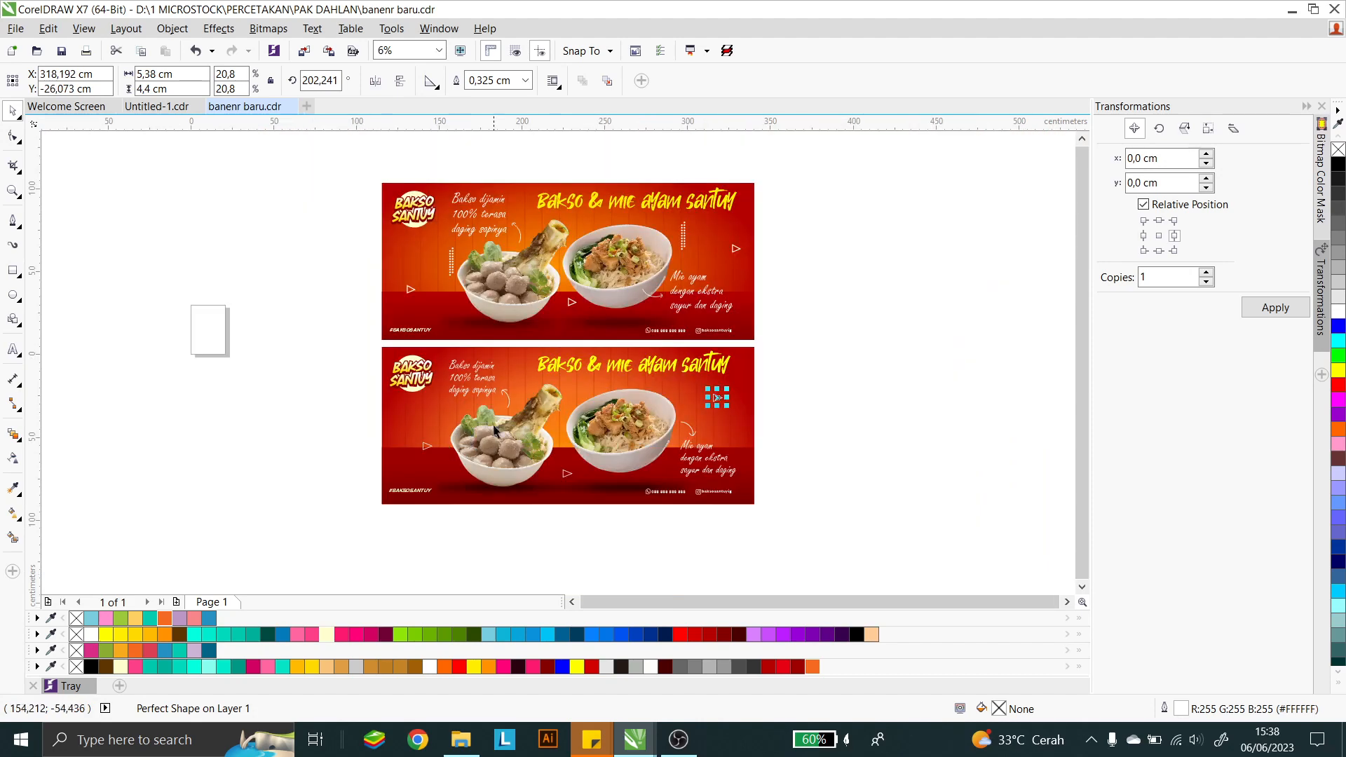
pyautogui.scroll(1, 694, 426)
pyautogui.moveTo(743, 371); pyautogui.dragTo(756, 390)
pyautogui.click(901, 393)
pyautogui.scroll(-1, 680, 465)
# Step: Draw a circle about 1.06 cm wide beside the reference banner's dot ornament and give it a white fill without outline
pyautogui.scroll(2, 446, 270)
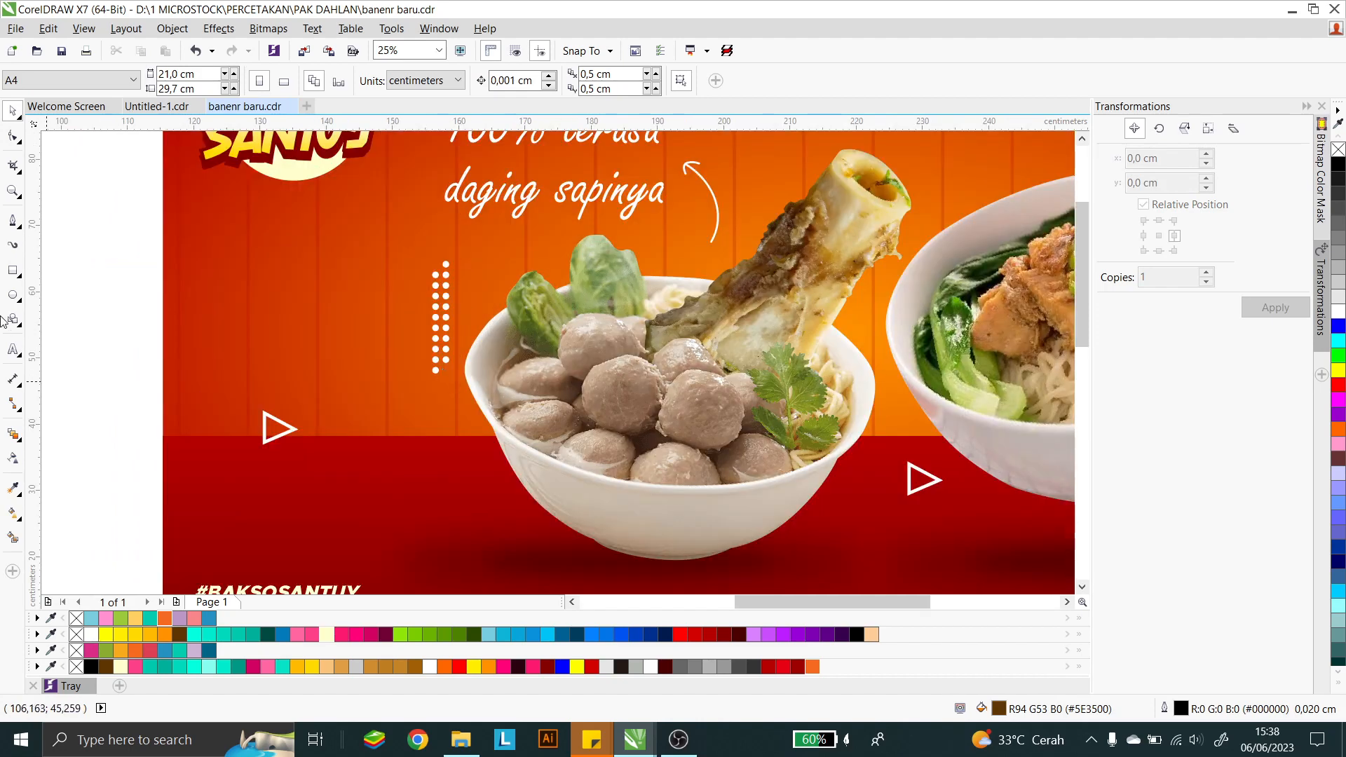
pyautogui.click(13, 294)
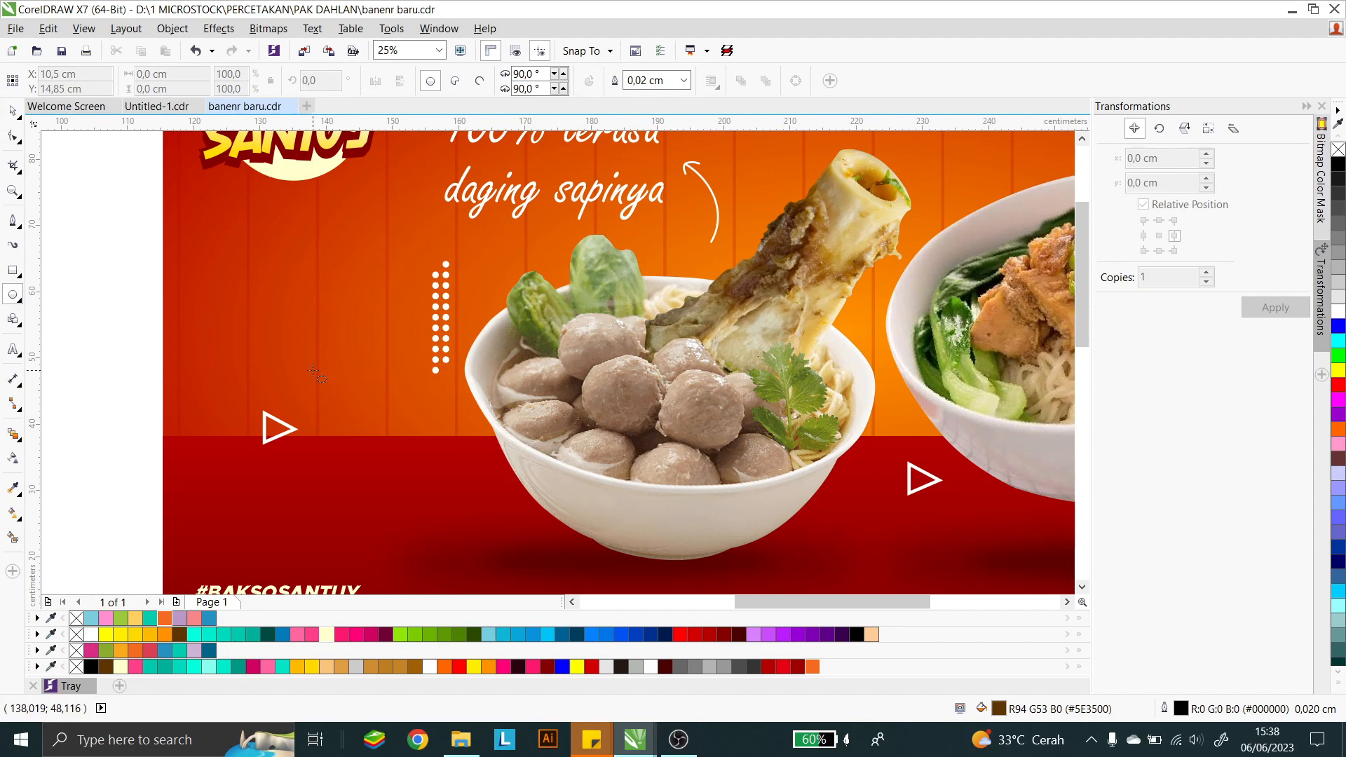
pyautogui.scroll(2, 348, 339)
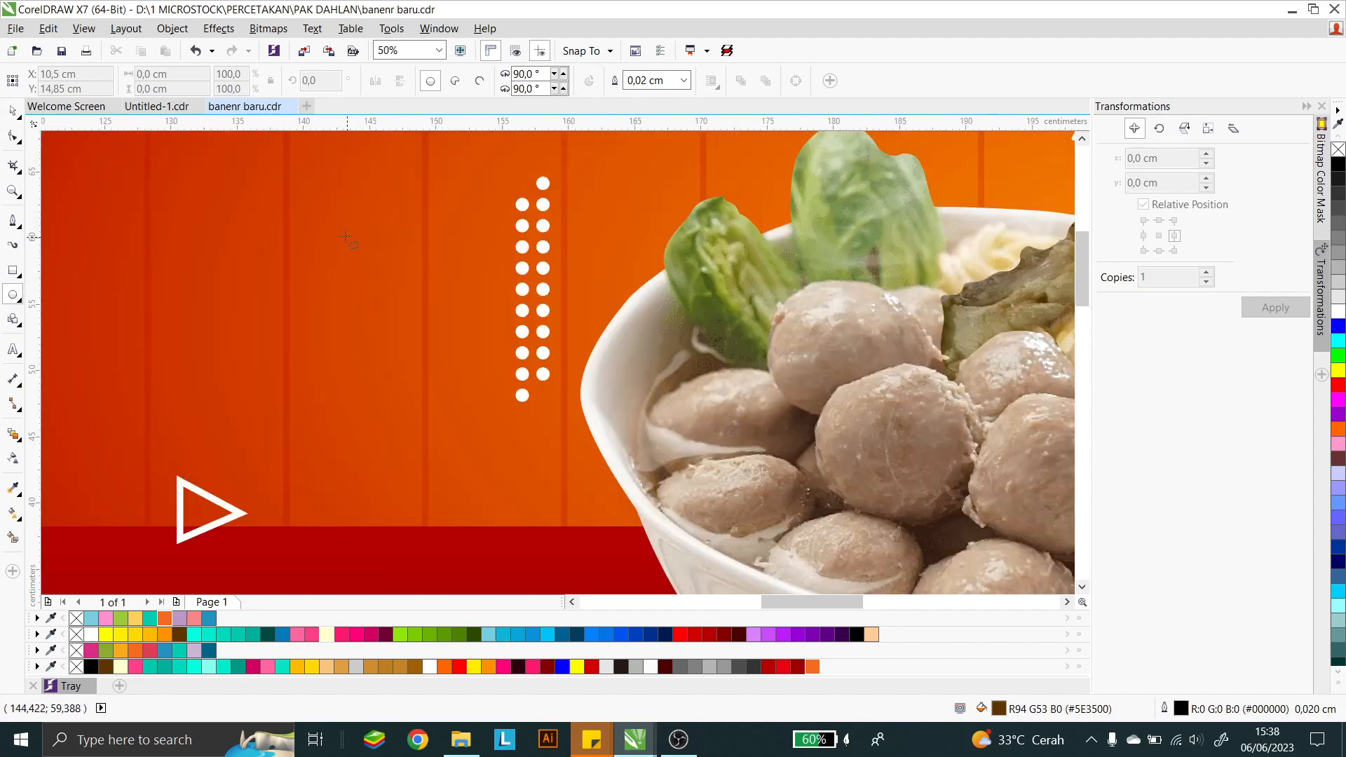
pyautogui.moveTo(331, 202); pyautogui.dragTo(347, 217)
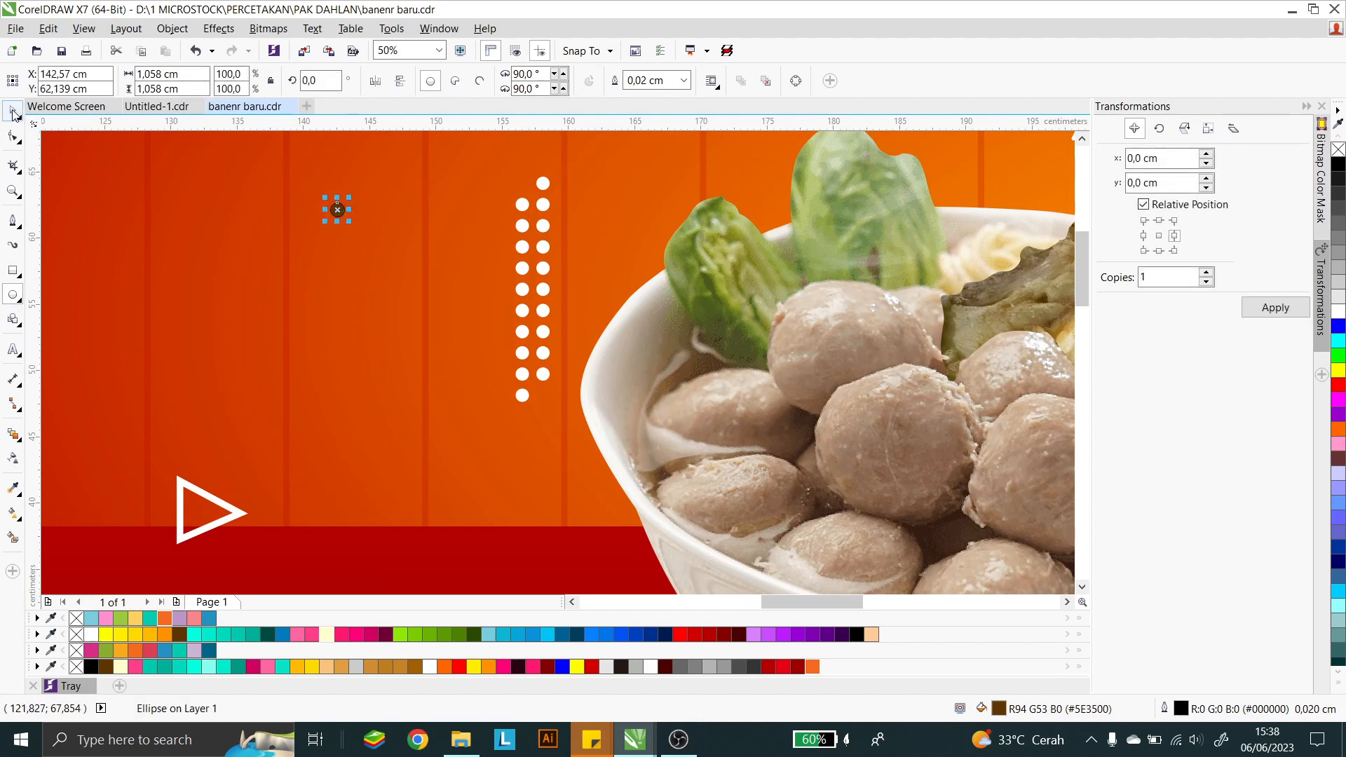
pyautogui.click(1339, 311)
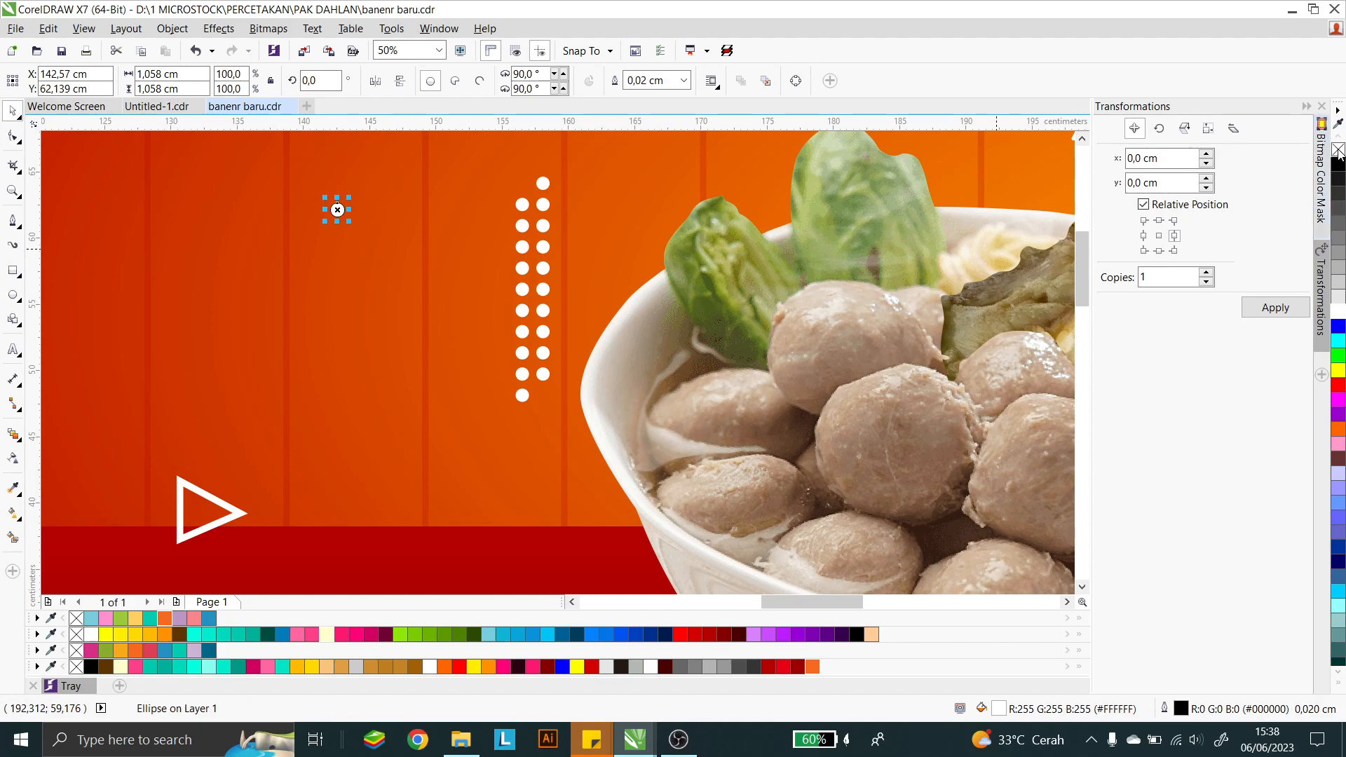
pyautogui.rightClick(1339, 150)
# Step: Copy the white circle about 15 cm straight below and blend the two circles with 7 steps
pyautogui.moveTo(337, 210); pyautogui.dragTo(338, 279)
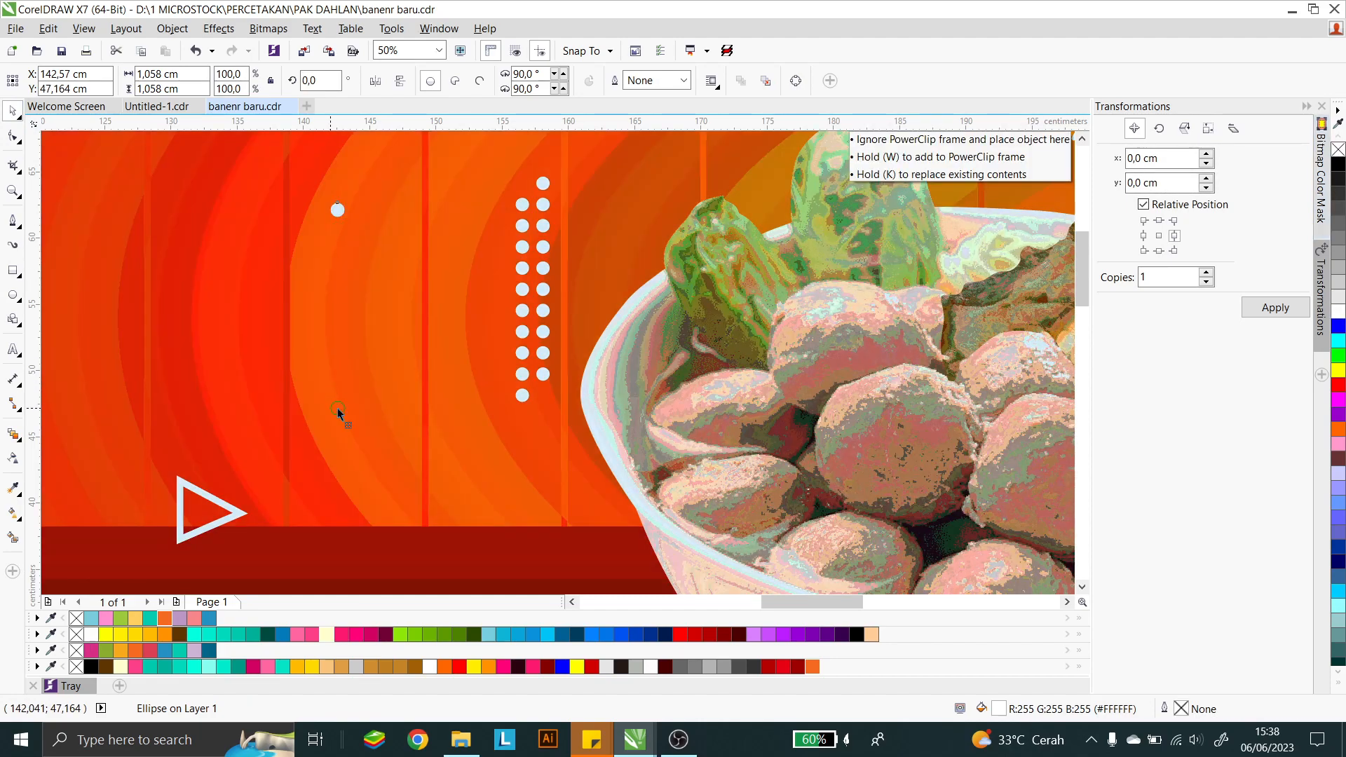
pyautogui.moveTo(338, 411); pyautogui.dragTo(338, 409)
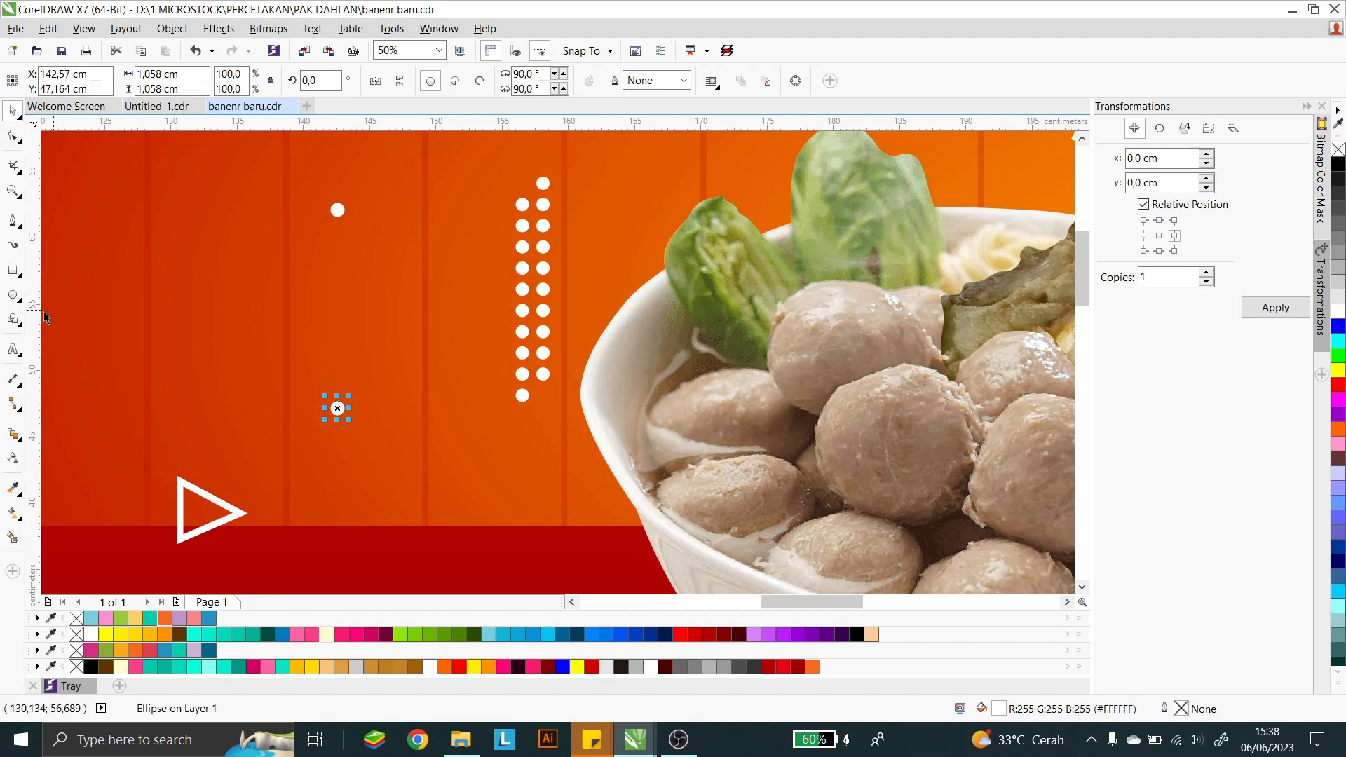
pyautogui.click(13, 434)
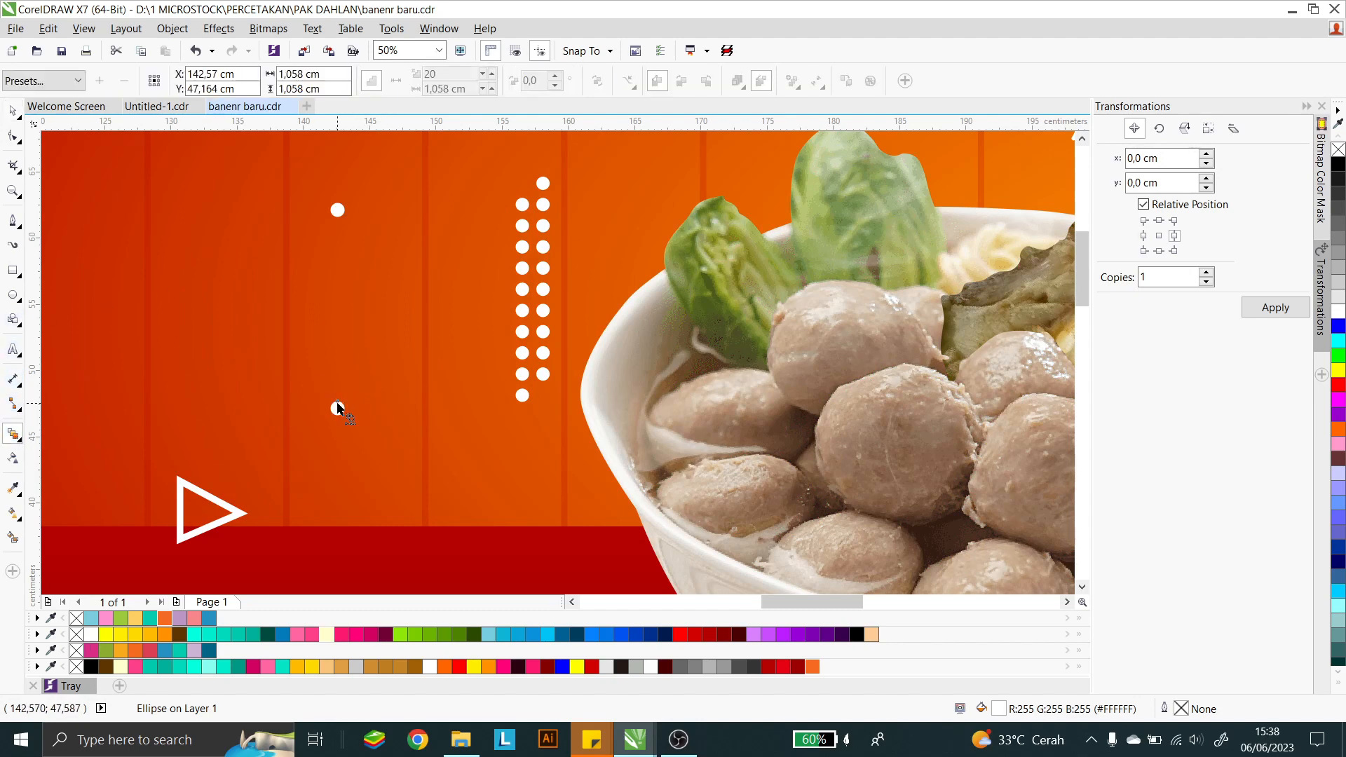
pyautogui.moveTo(337, 409); pyautogui.dragTo(339, 217)
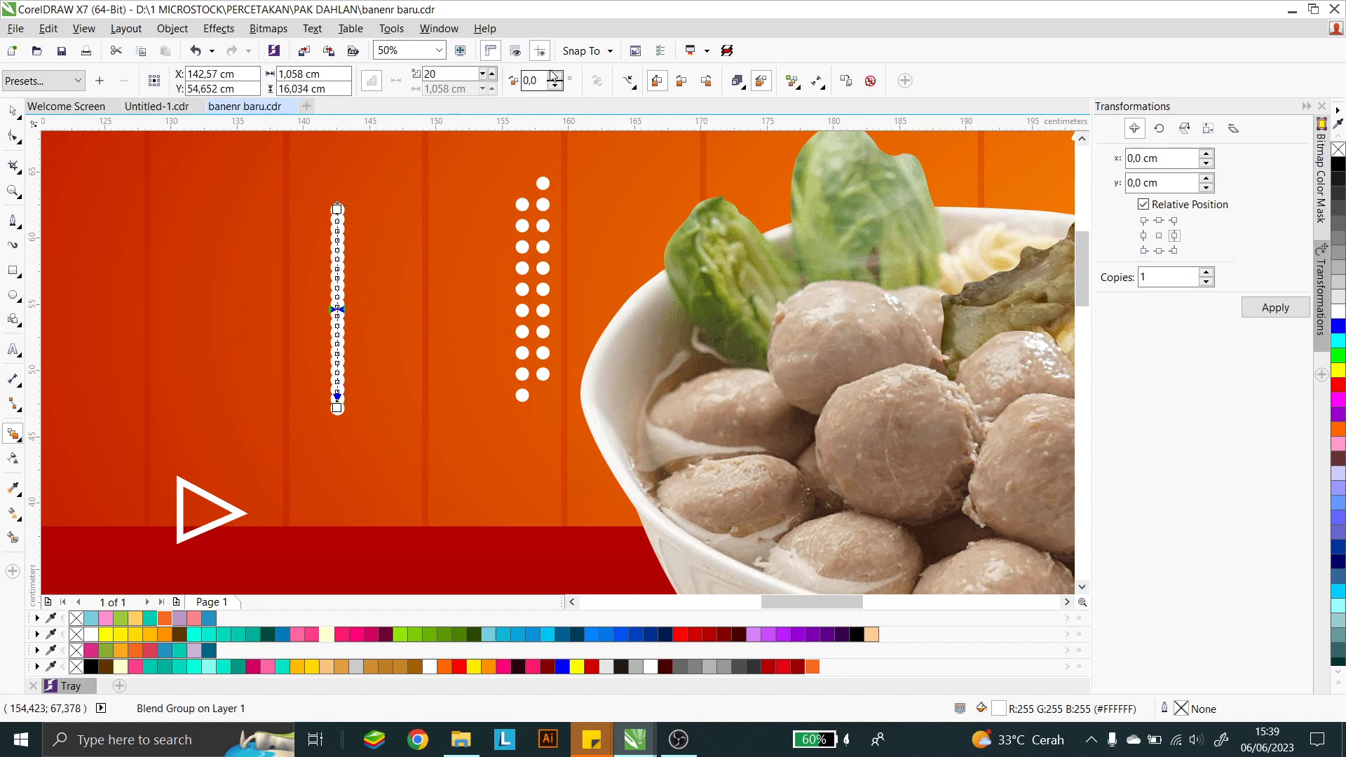
pyautogui.doubleClick(431, 74)
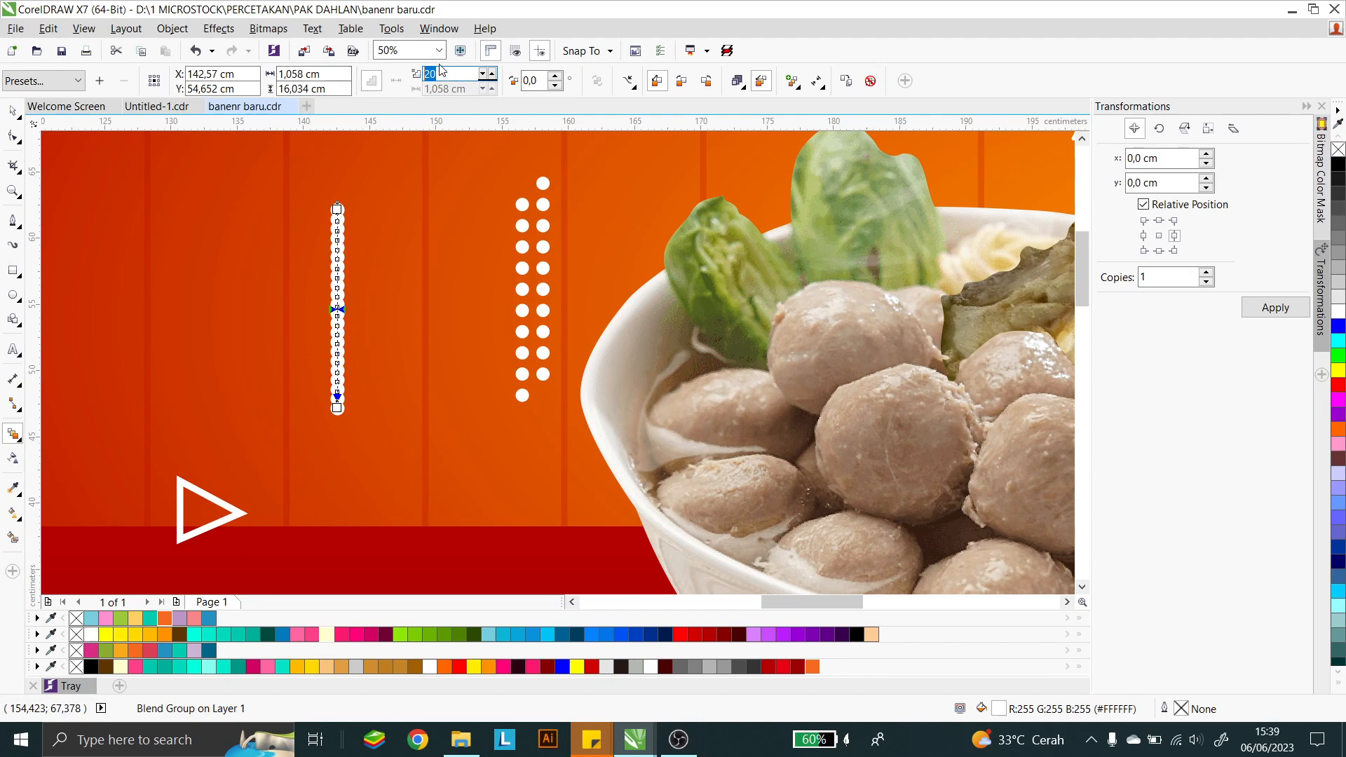
pyautogui.press('Return')
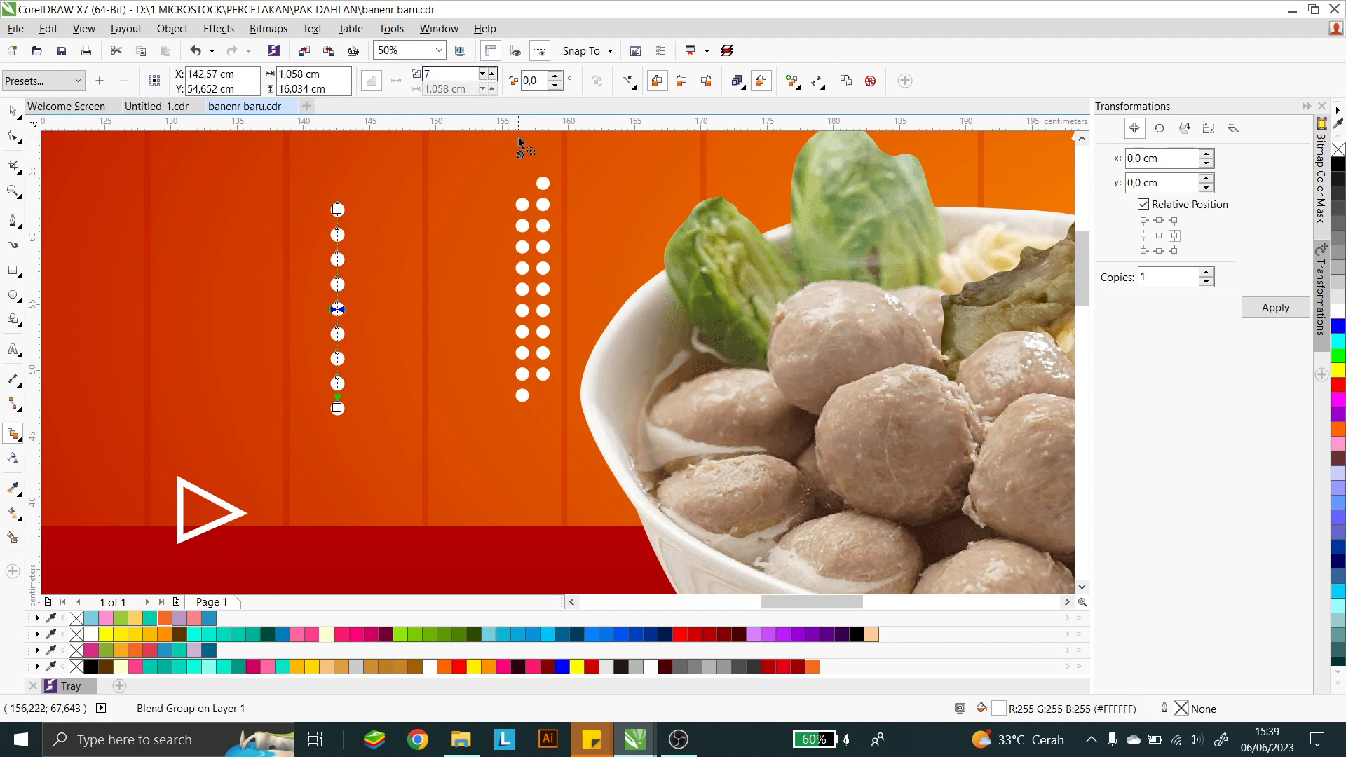
# Step: Break the circle blend apart and group the resulting dots into one column
pyautogui.click(14, 112)
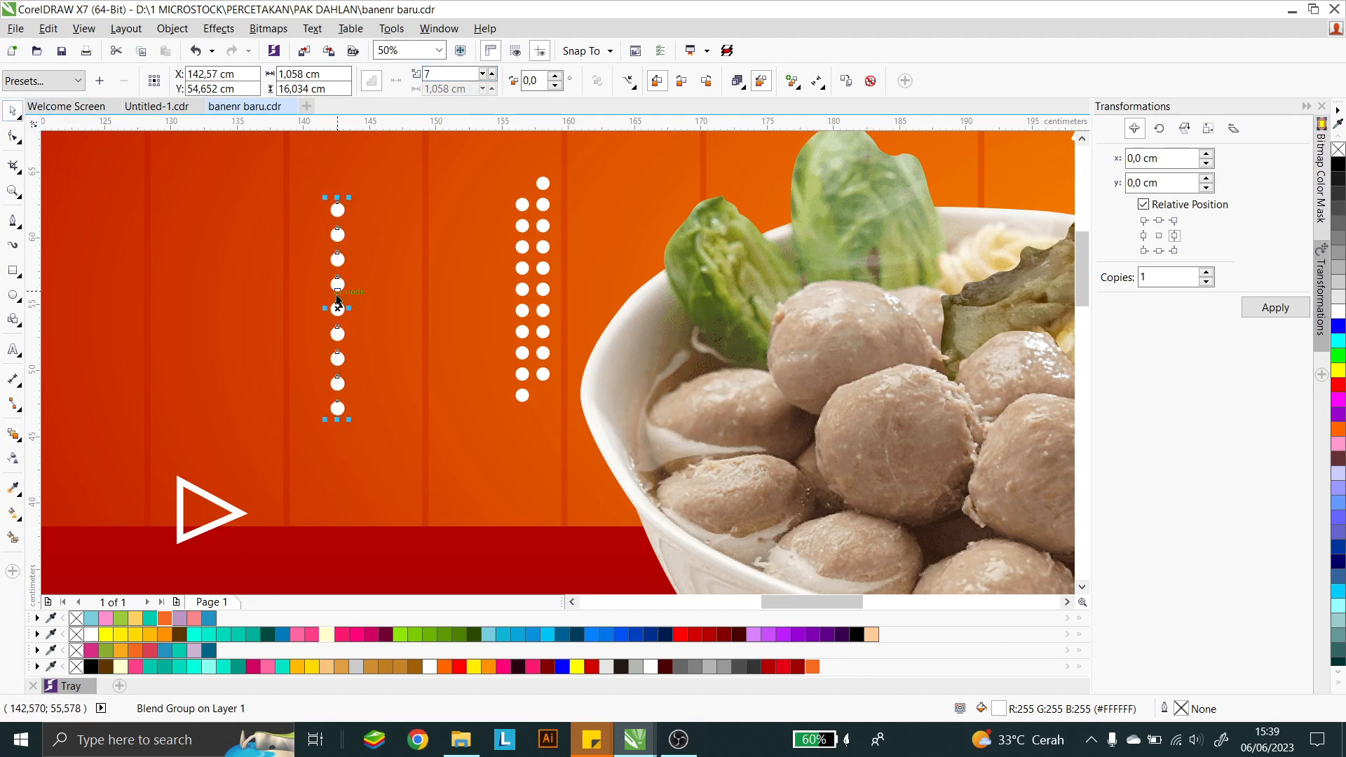
pyautogui.hotkey('ctrl', 'k')
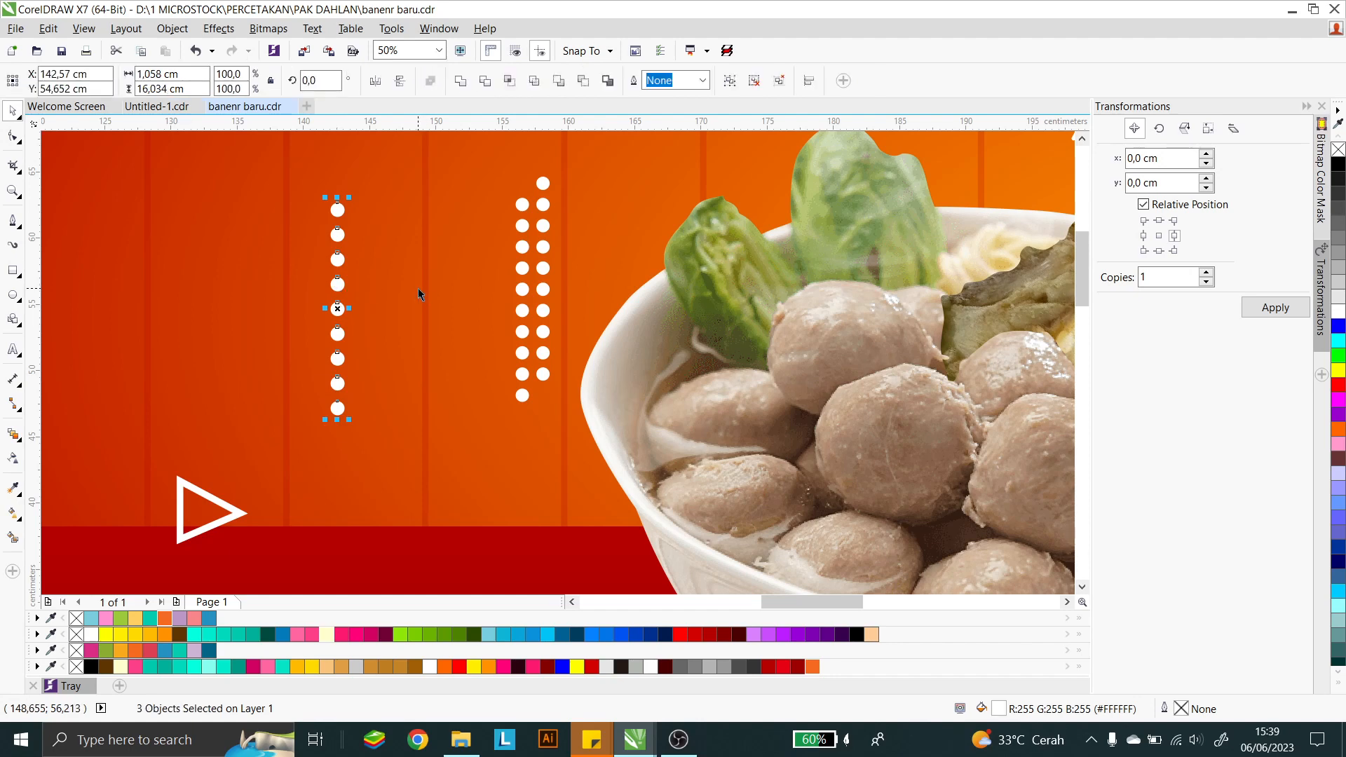
pyautogui.hotkey('ctrl', 'g')
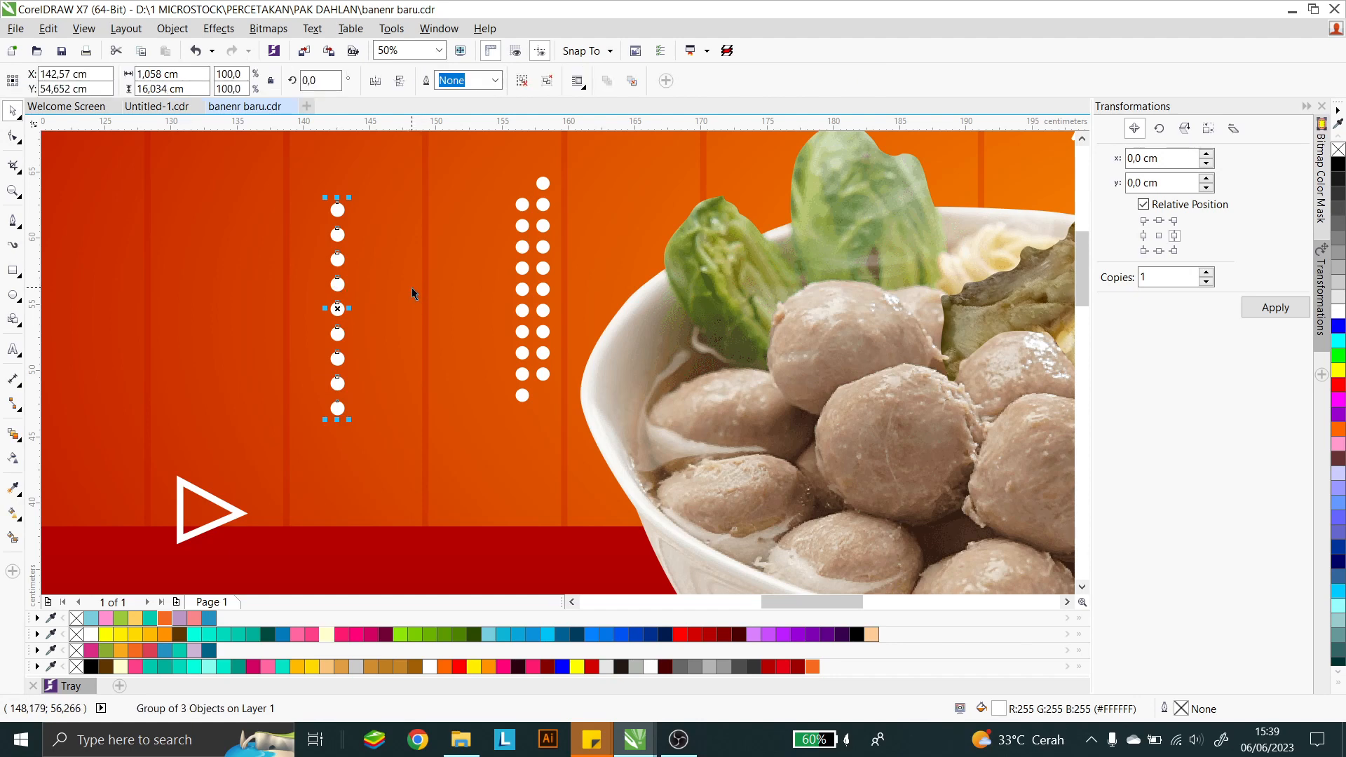
# Step: Duplicate the dot column about 1.8 cm to its right and 1.9 cm higher, and group both columns
pyautogui.moveTo(337, 258)
pyautogui.mouseDown()
pyautogui.moveTo(363, 233)
pyautogui.moveTo(351, 258)
pyautogui.mouseUp()
pyautogui.scroll(5, 361, 242)
pyautogui.scroll(-3, 384, 260)
pyautogui.keyDown('shift'); pyautogui.click(357, 290); pyautogui.keyUp('shift')
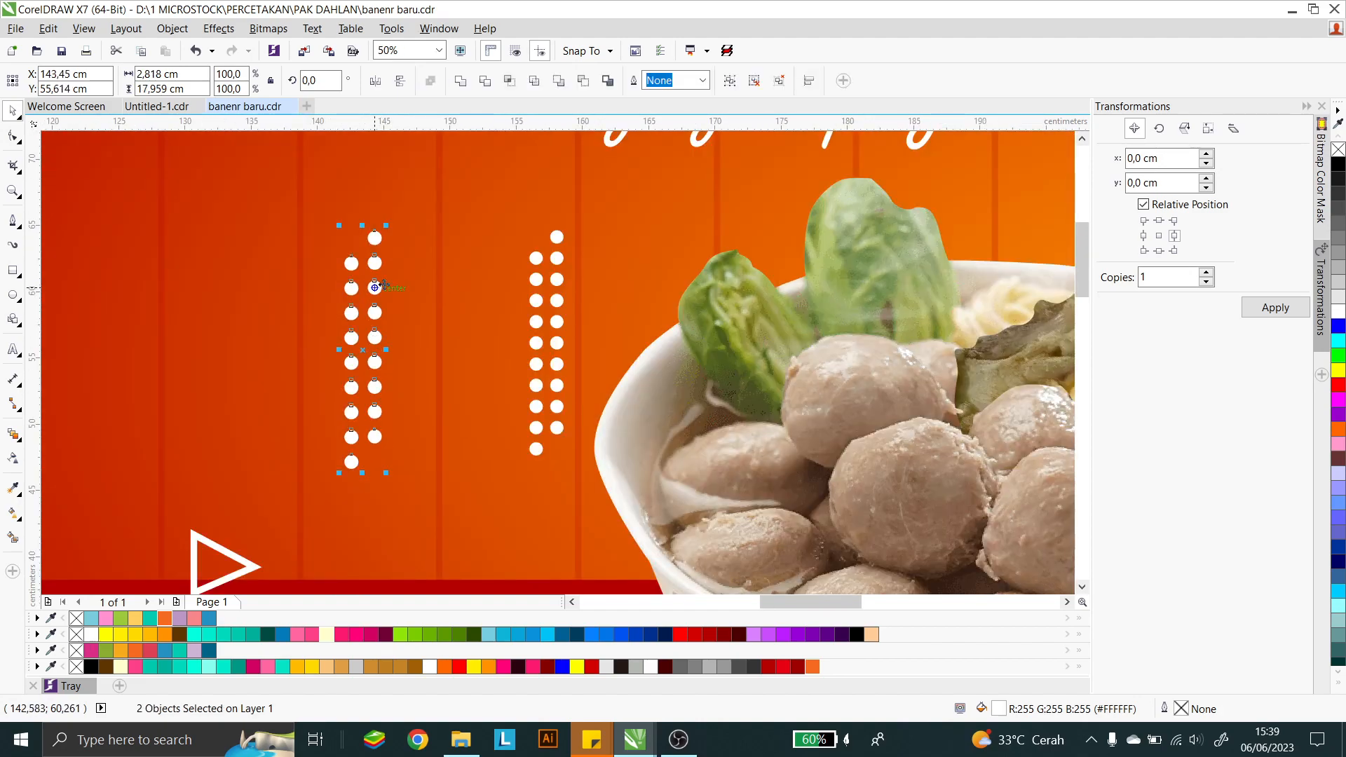
pyautogui.hotkey('ctrl', 'g')
# Step: Place the dot ornament on the new banner beside the meatball bowl, with a copy above and right of the noodle bowl
pyautogui.scroll(-3, 442, 260)
pyautogui.scroll(-2, 441, 263)
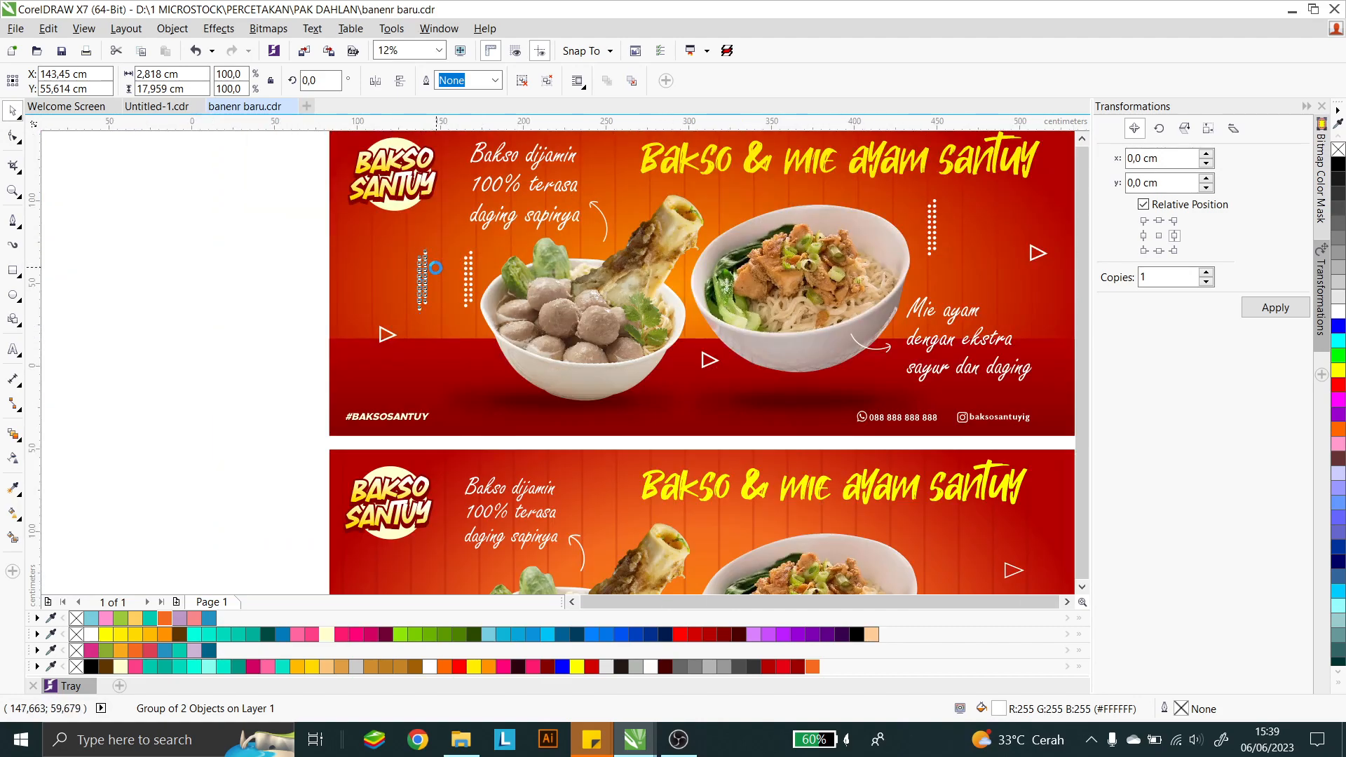
pyautogui.moveTo(428, 273); pyautogui.dragTo(691, 411)
pyautogui.click(832, 404)
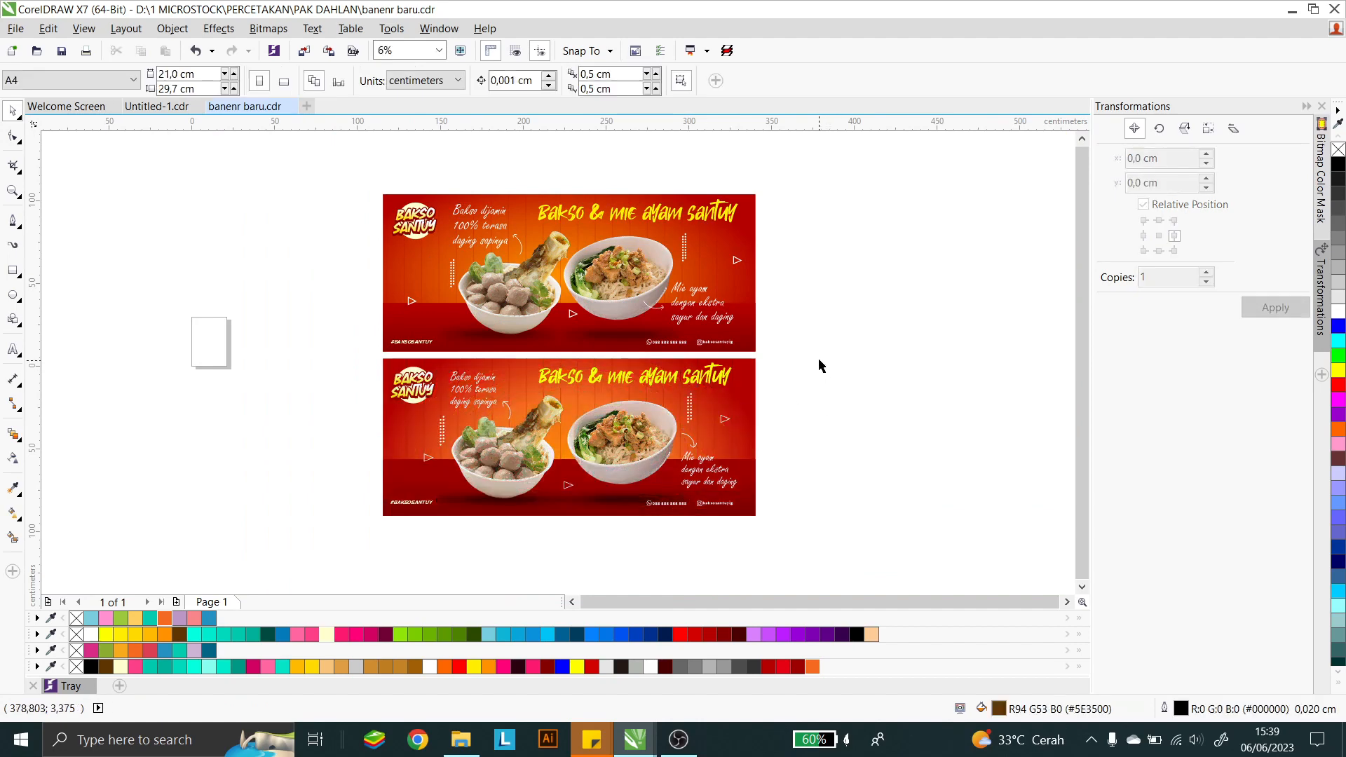
# Step: Preview the new banner full-screen together with the reference banner to compare them
pyautogui.click(13, 190)
pyautogui.moveTo(777, 457); pyautogui.dragTo(769, 528)
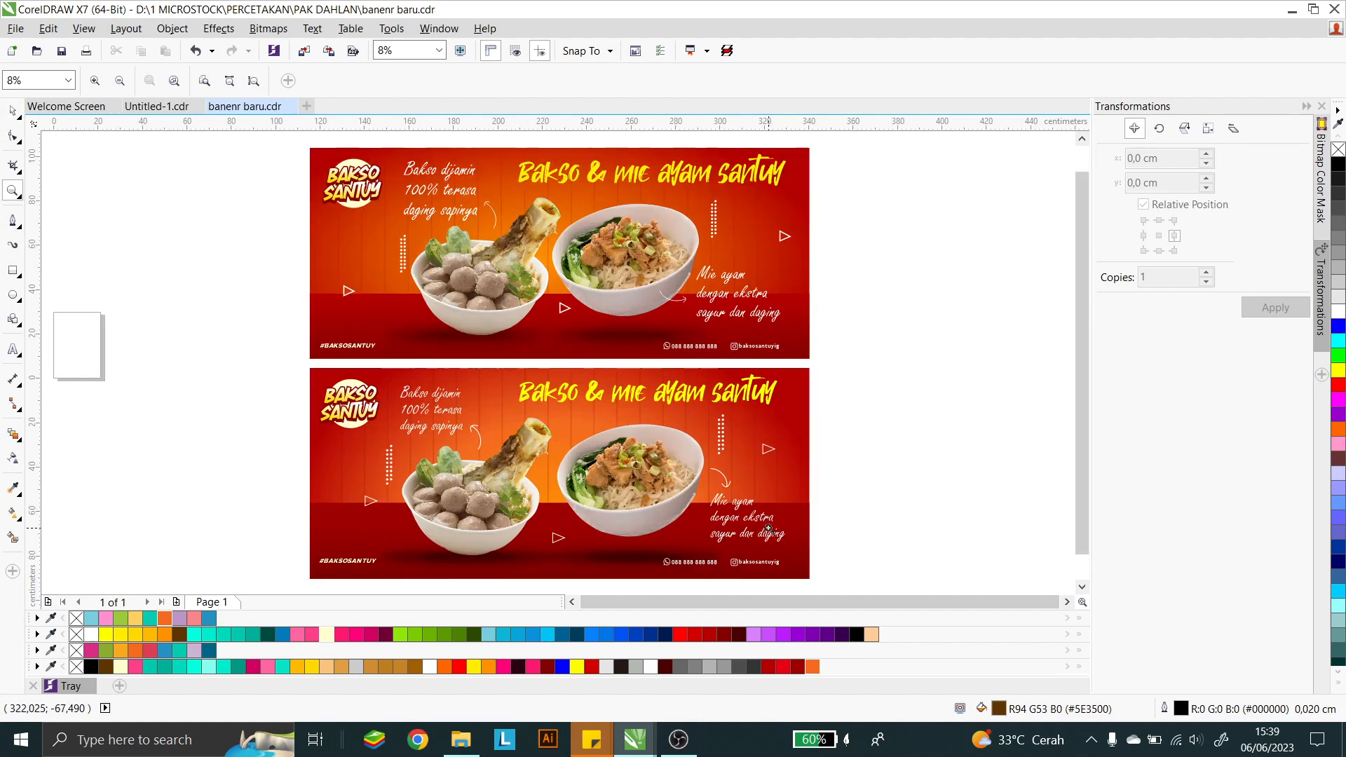
pyautogui.press('F9')
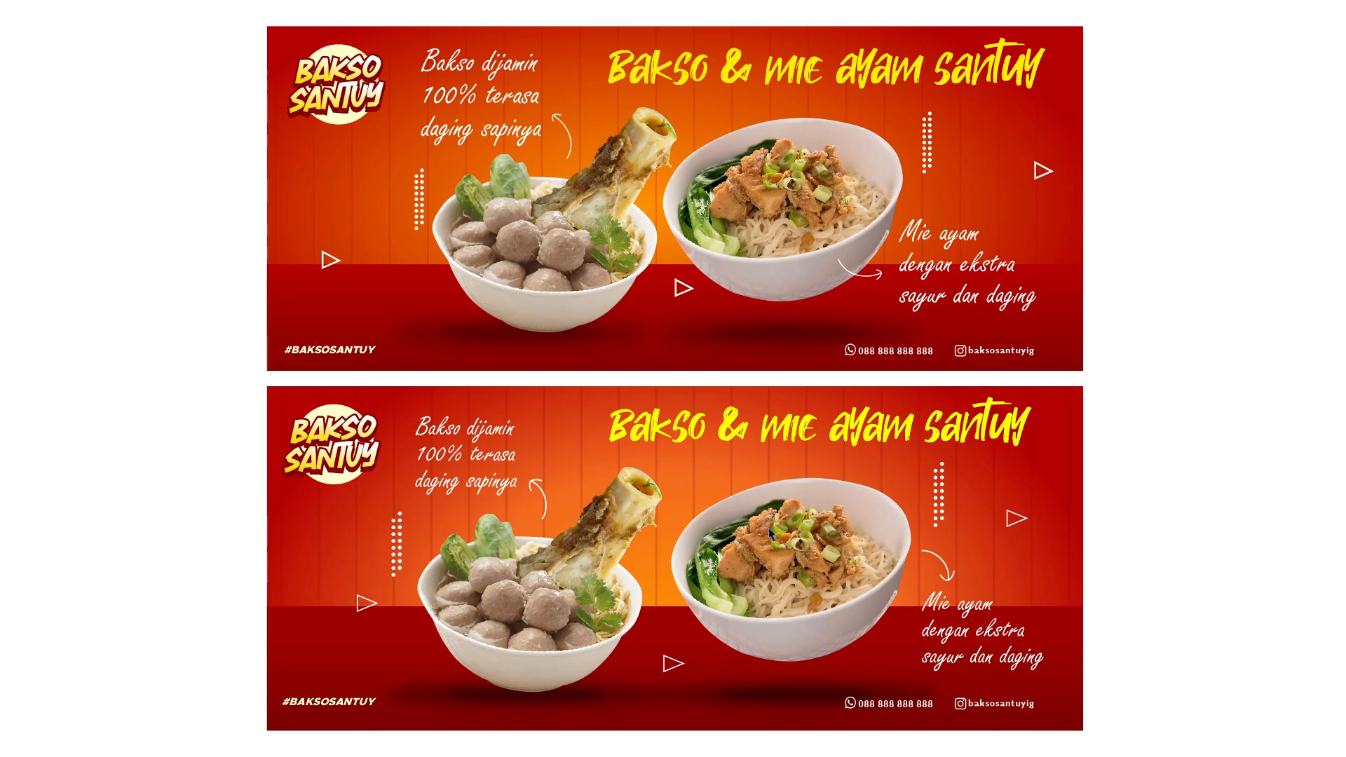
pyautogui.click(789, 547)
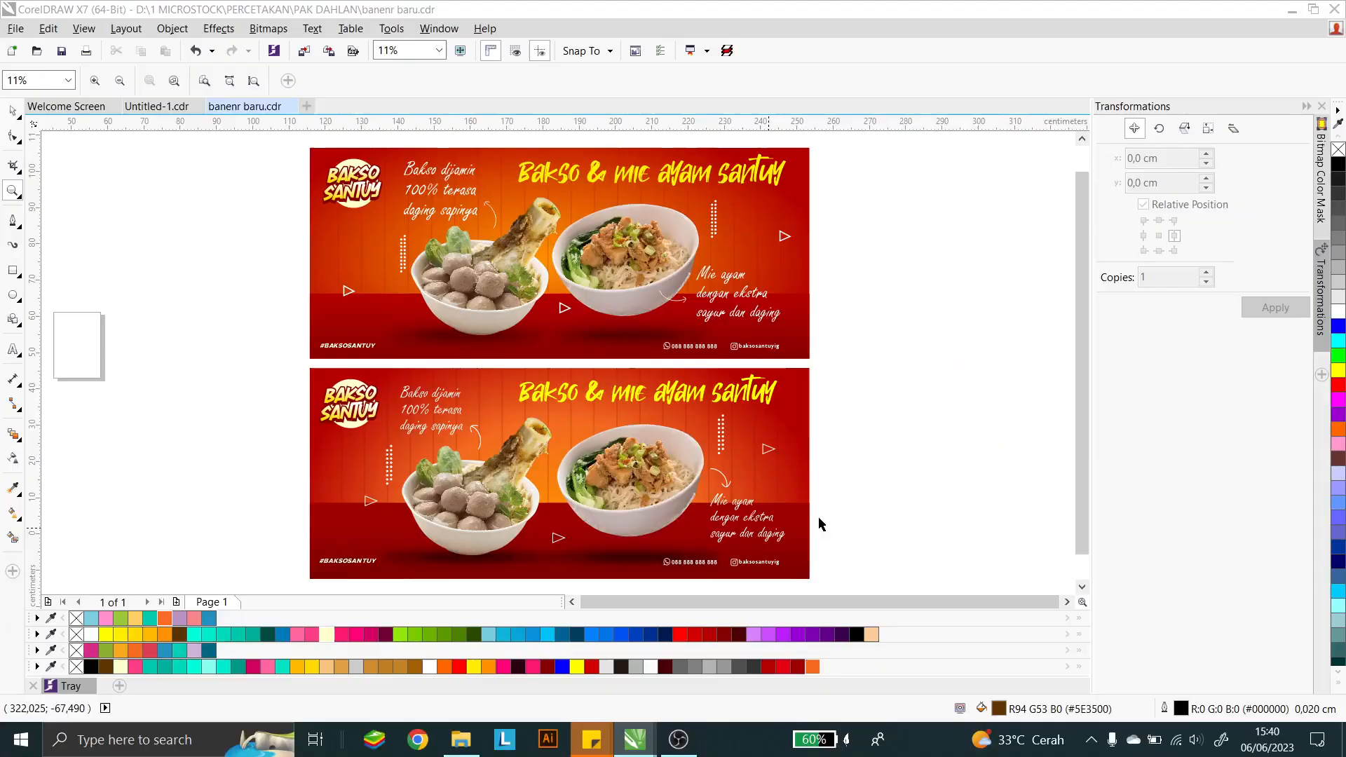
pyautogui.click(679, 740)
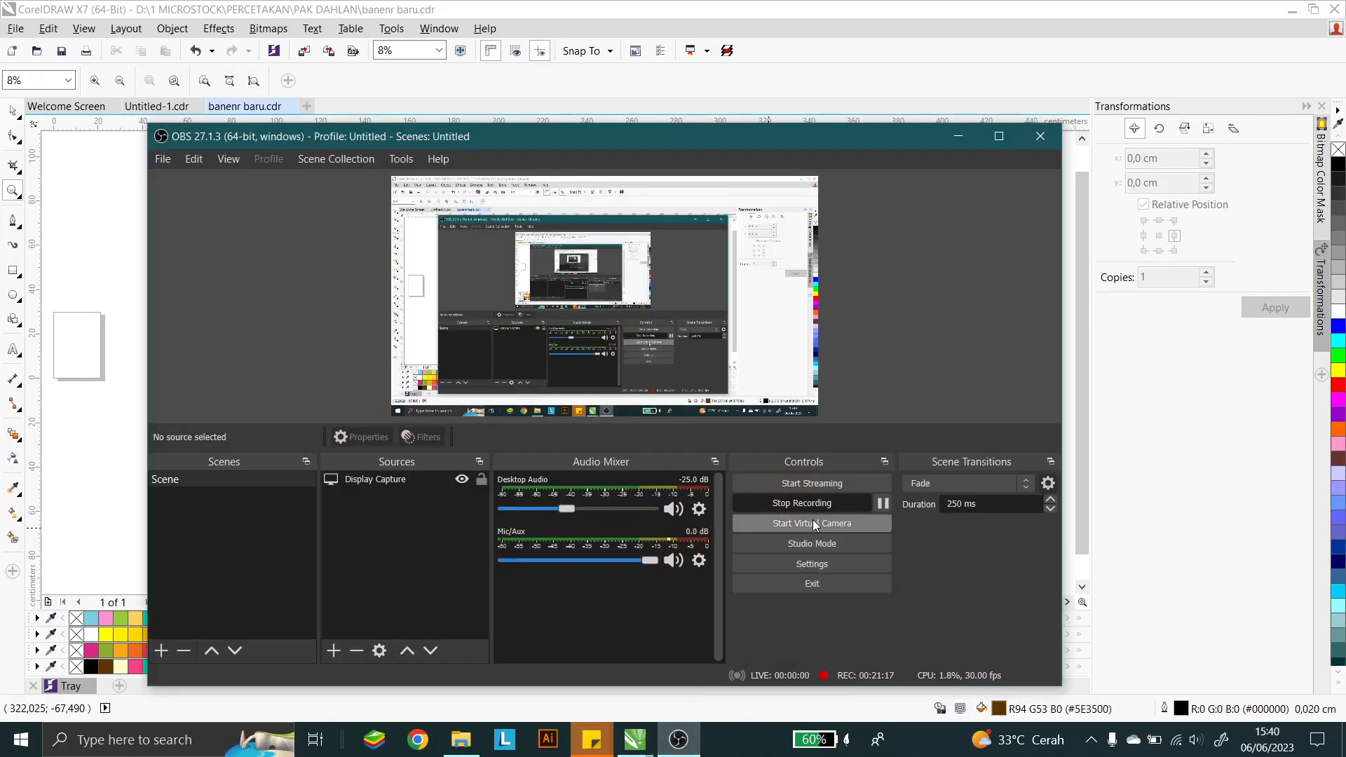